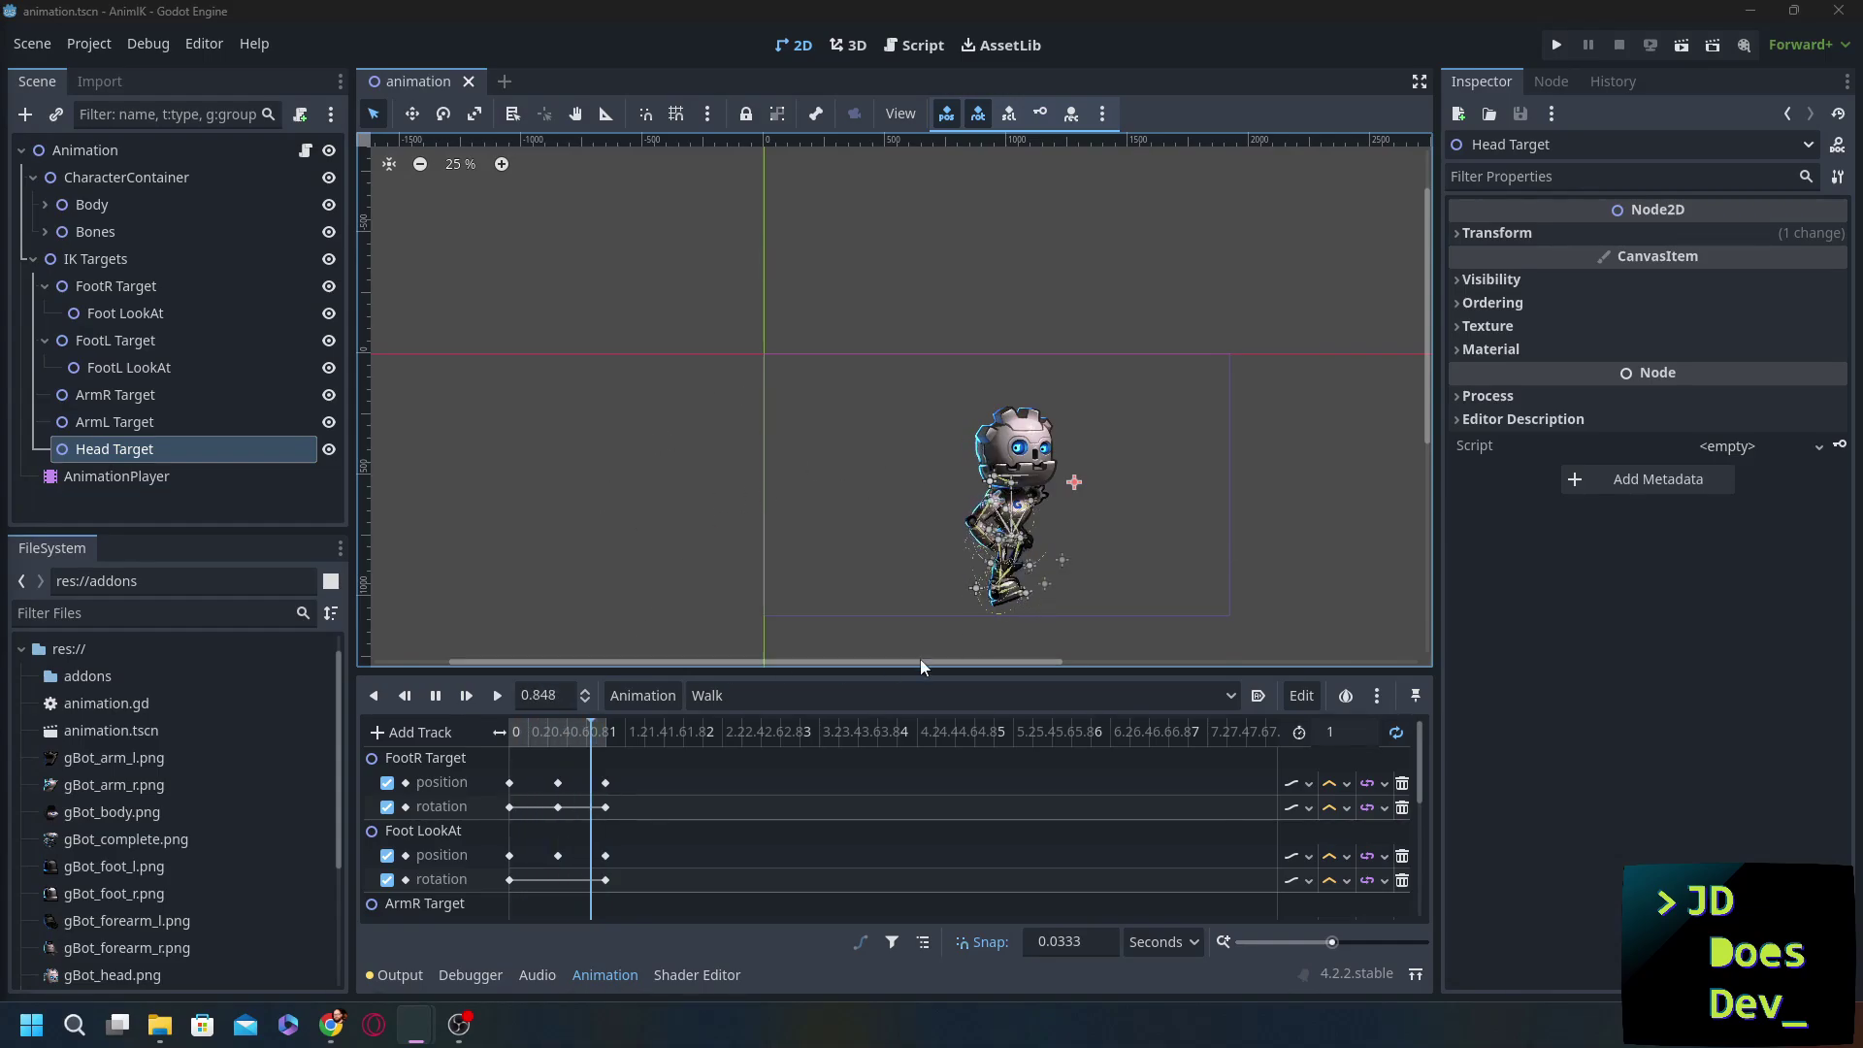
- Make the IK Targets node a child of CharacterContainer and select CharacterContainer
{"action": "left_click_drag", "start_coordinate": [868, 660], "coordinate": [976, 661]}
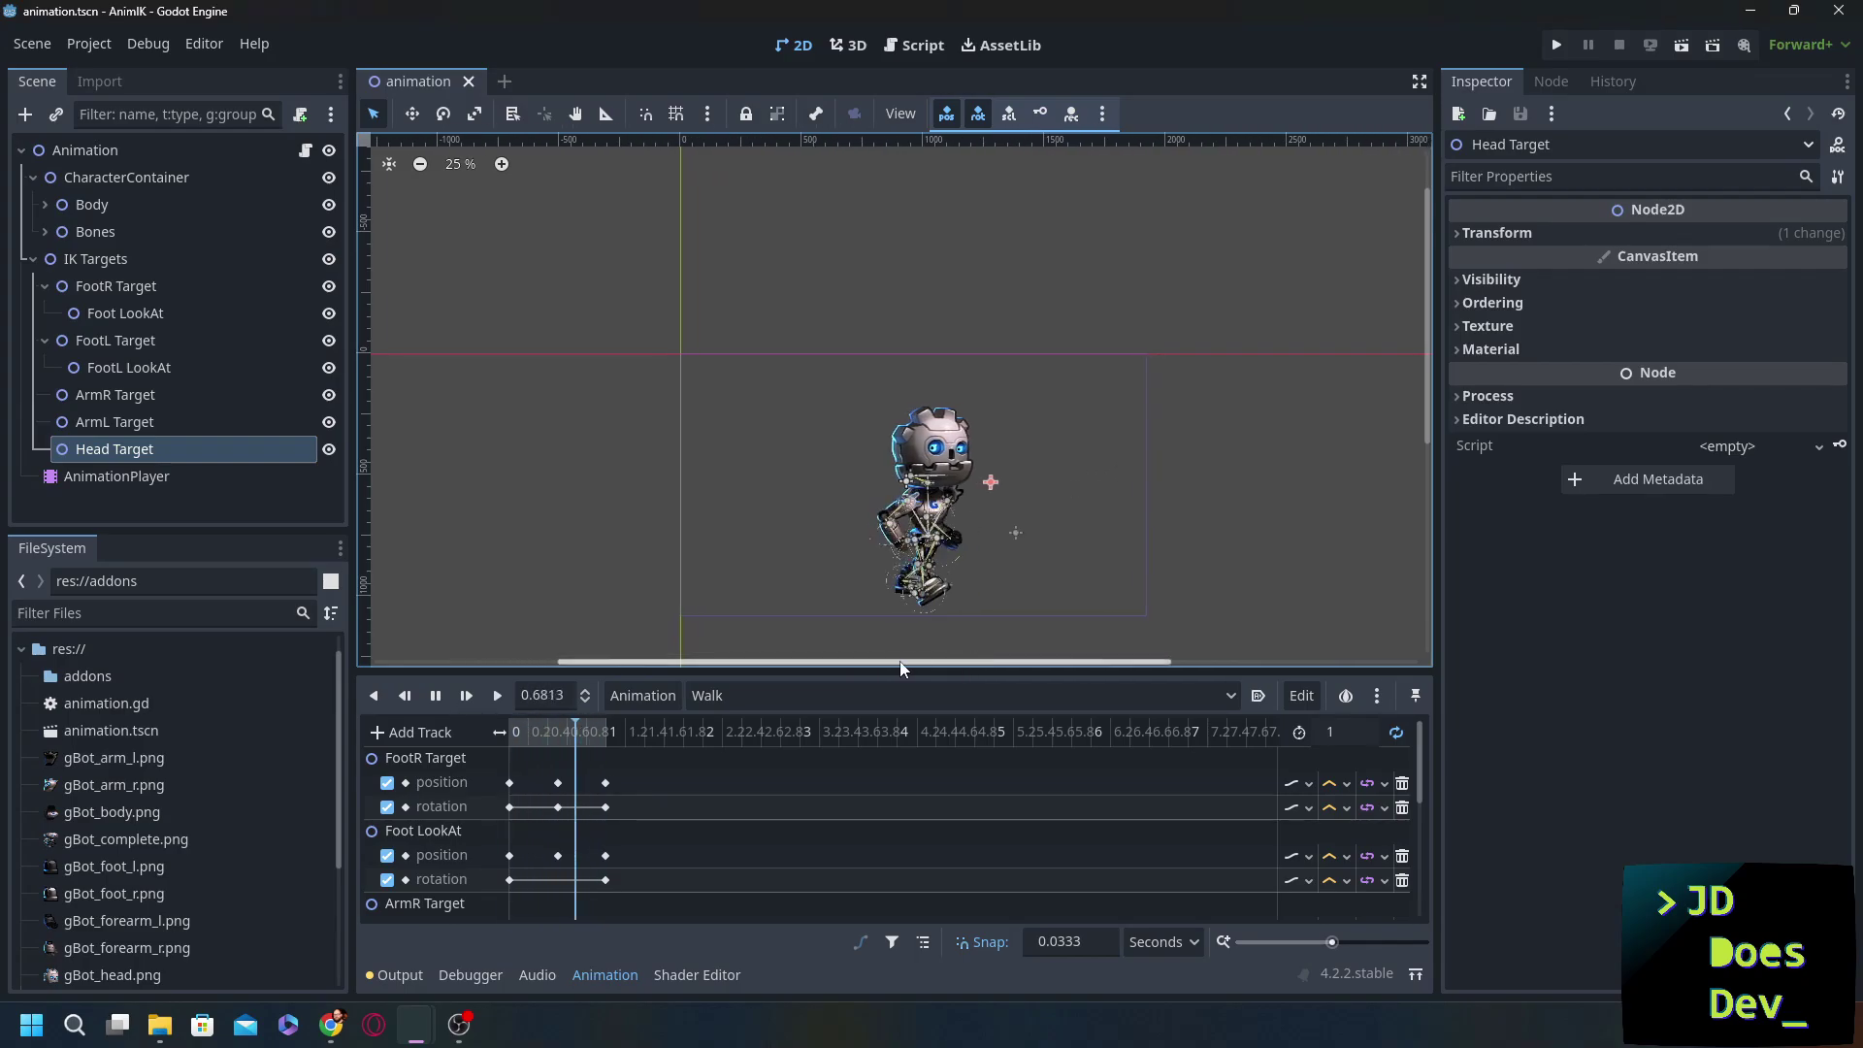
{"action": "left_click_drag", "start_coordinate": [901, 667], "coordinate": [819, 665]}
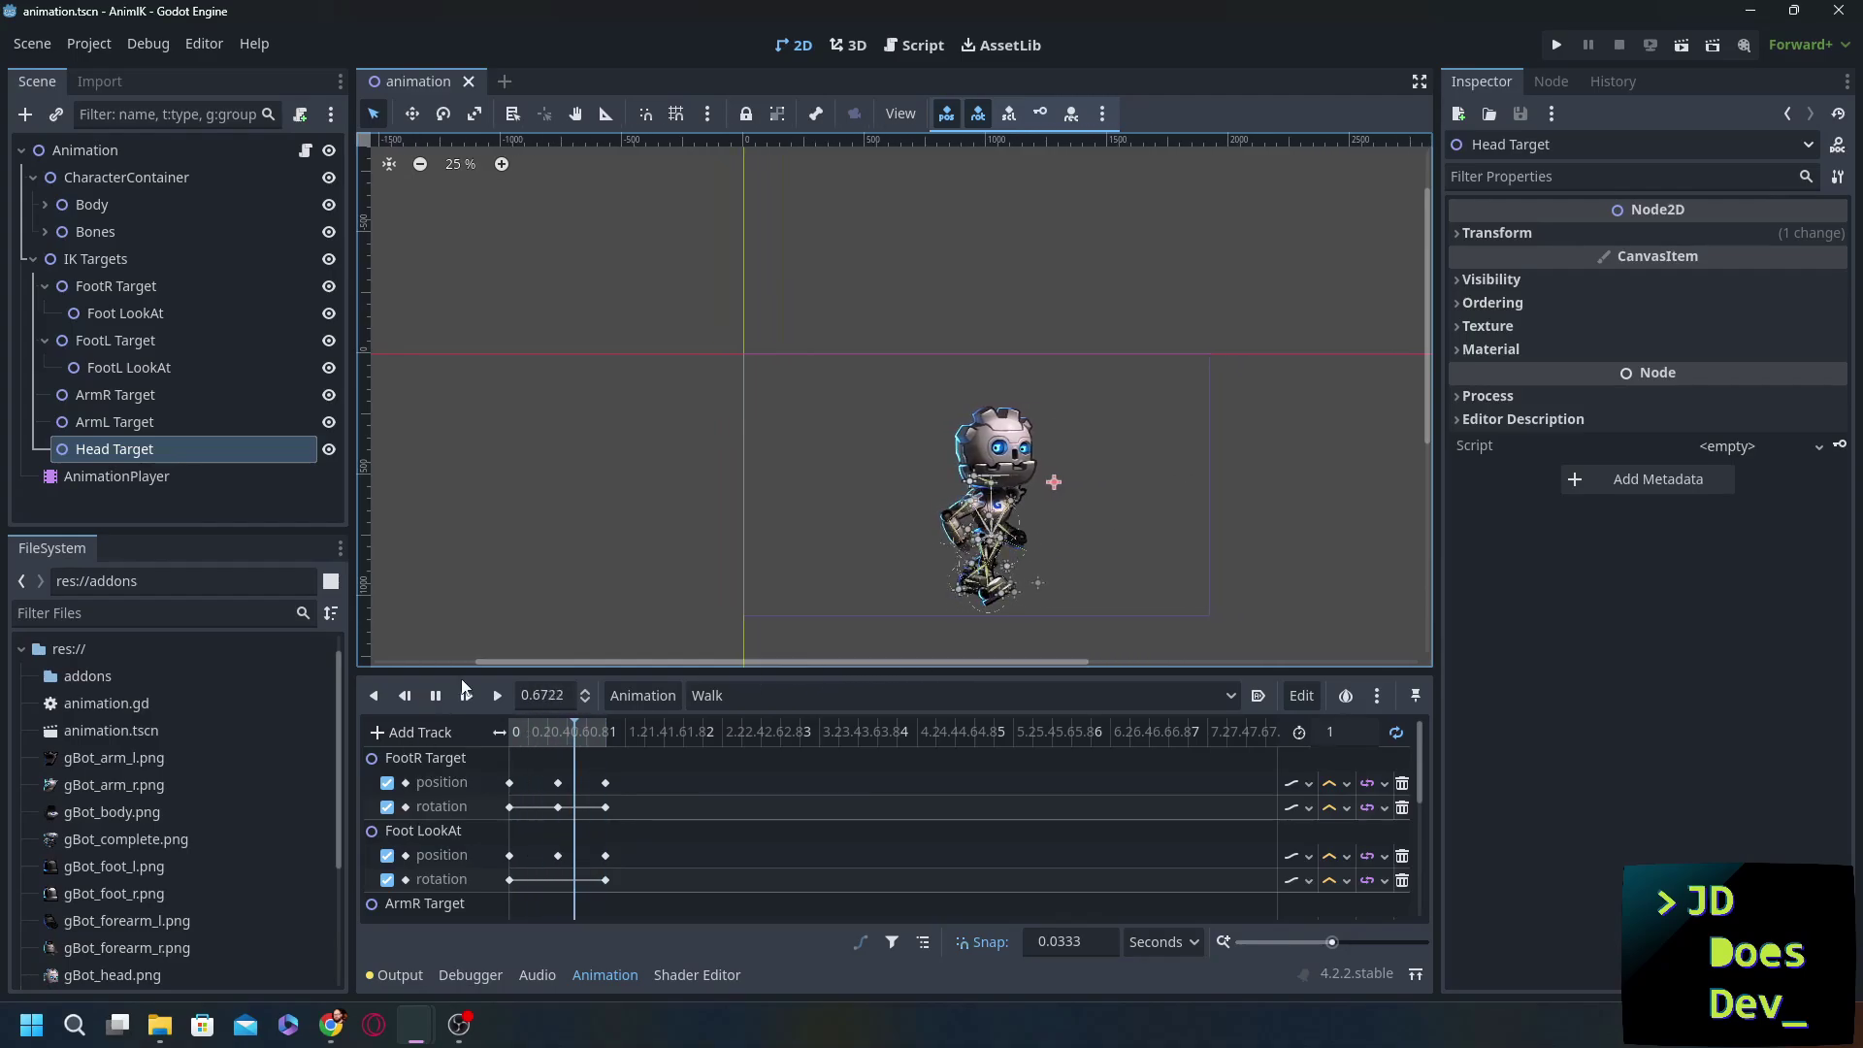
{"action": "left_click", "coordinate": [33, 258]}
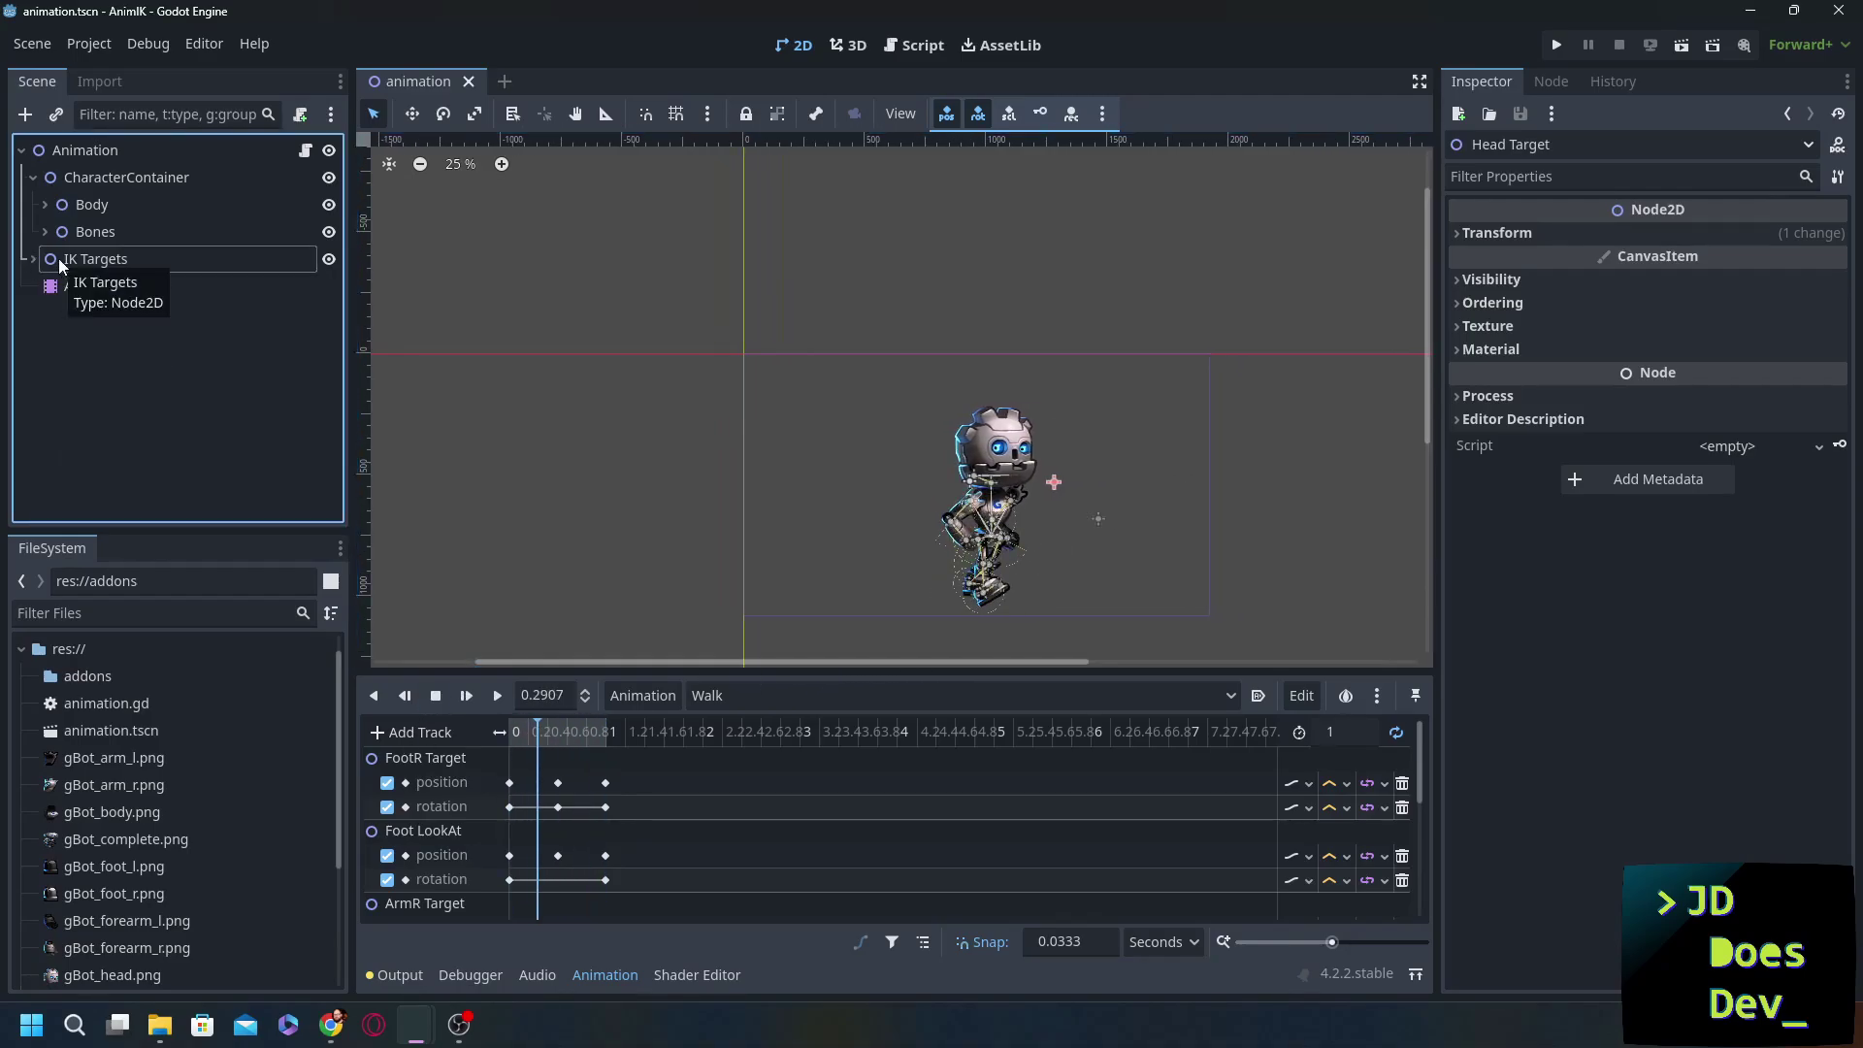
{"action": "left_click_drag", "start_coordinate": [58, 258], "coordinate": [77, 178]}
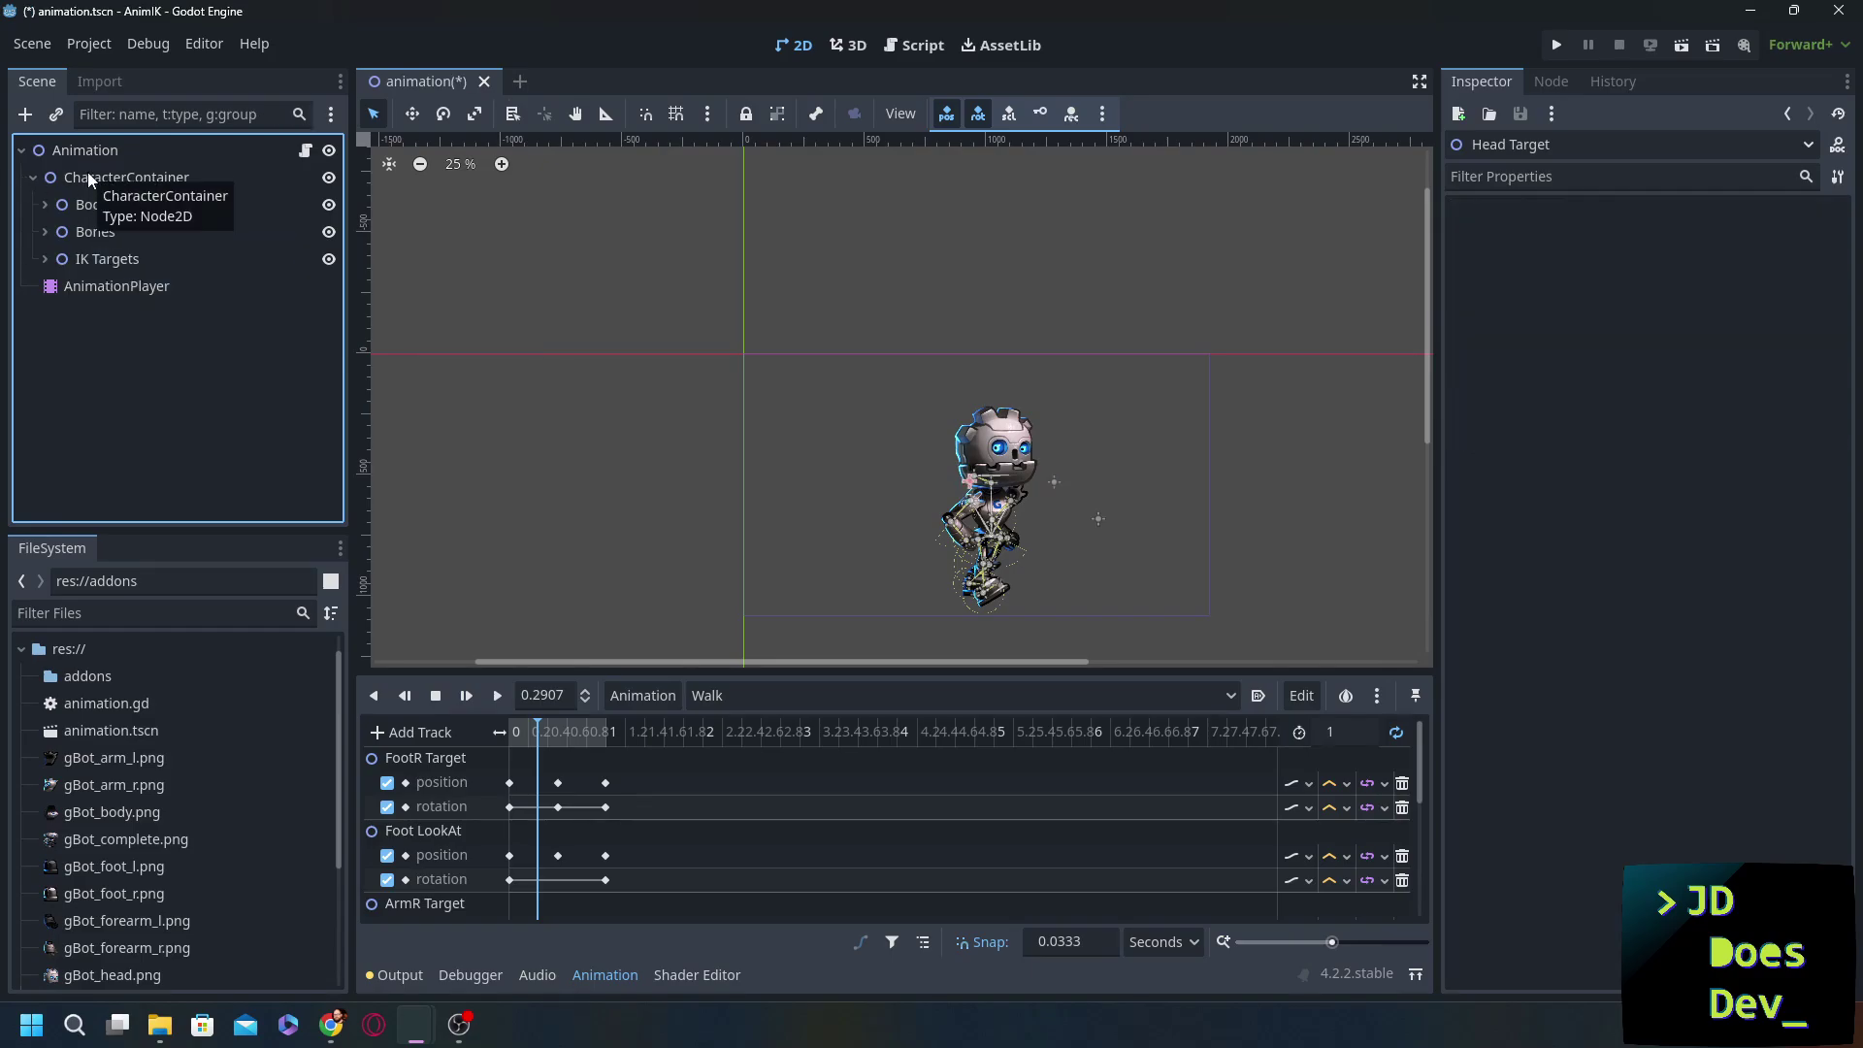
{"action": "left_click", "coordinate": [87, 175]}
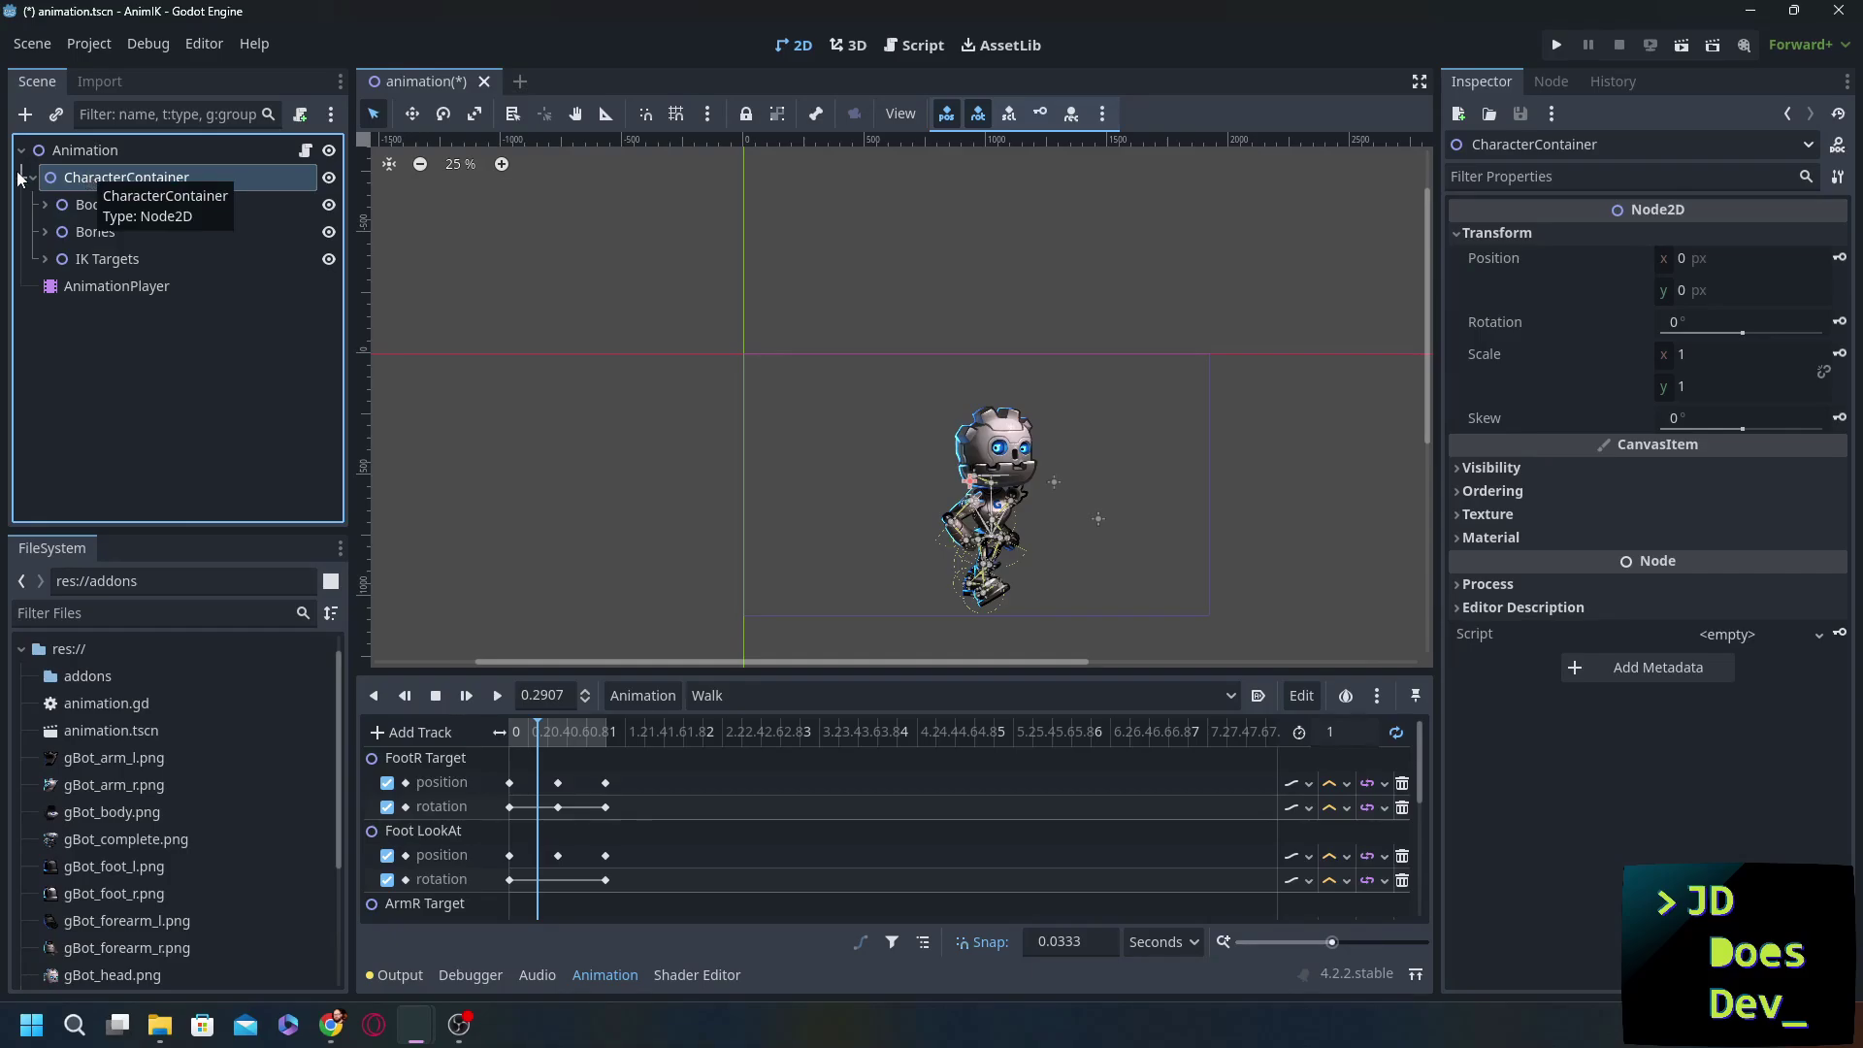
- Try moving CharacterContainer with IK Targets under the Animation root, undo the move, and return IK Targets to CharacterContainer
{"action": "left_click_drag", "start_coordinate": [87, 258], "coordinate": [74, 148]}
{"action": "left_click", "coordinate": [87, 182]}
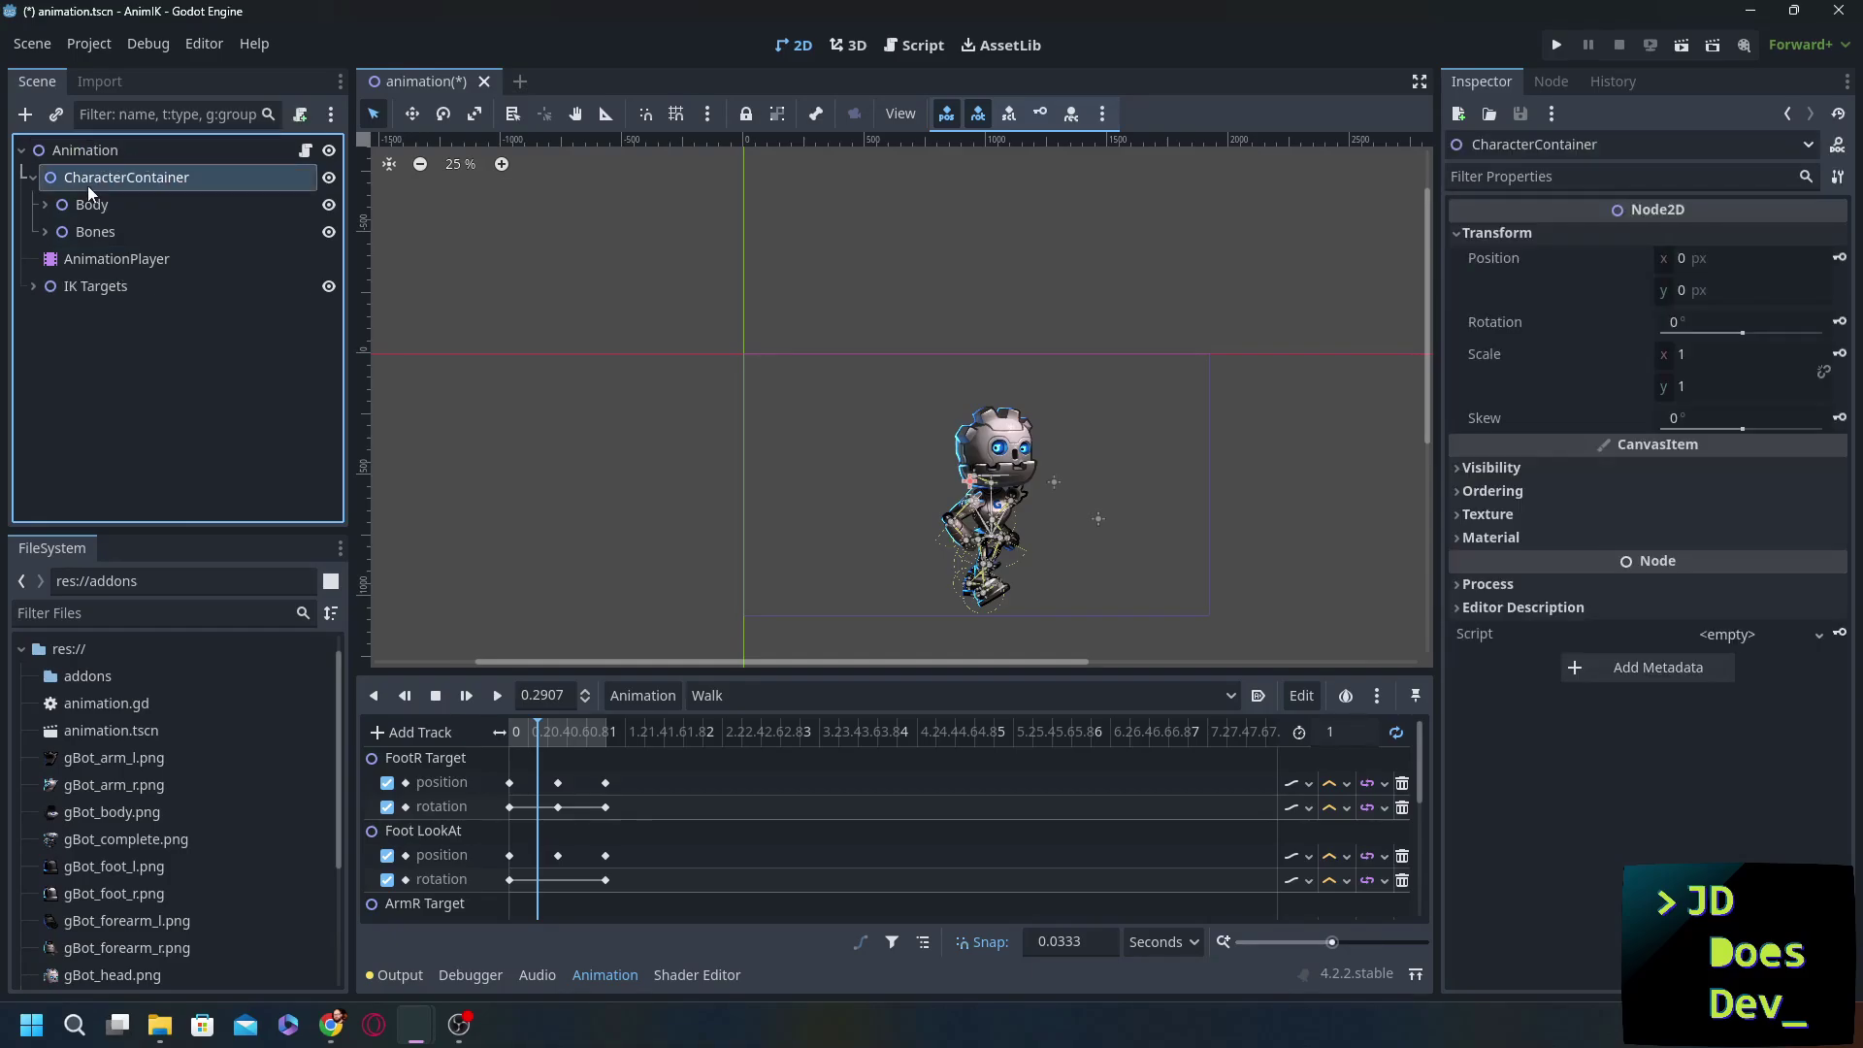
{"action": "left_click", "coordinate": [411, 113]}
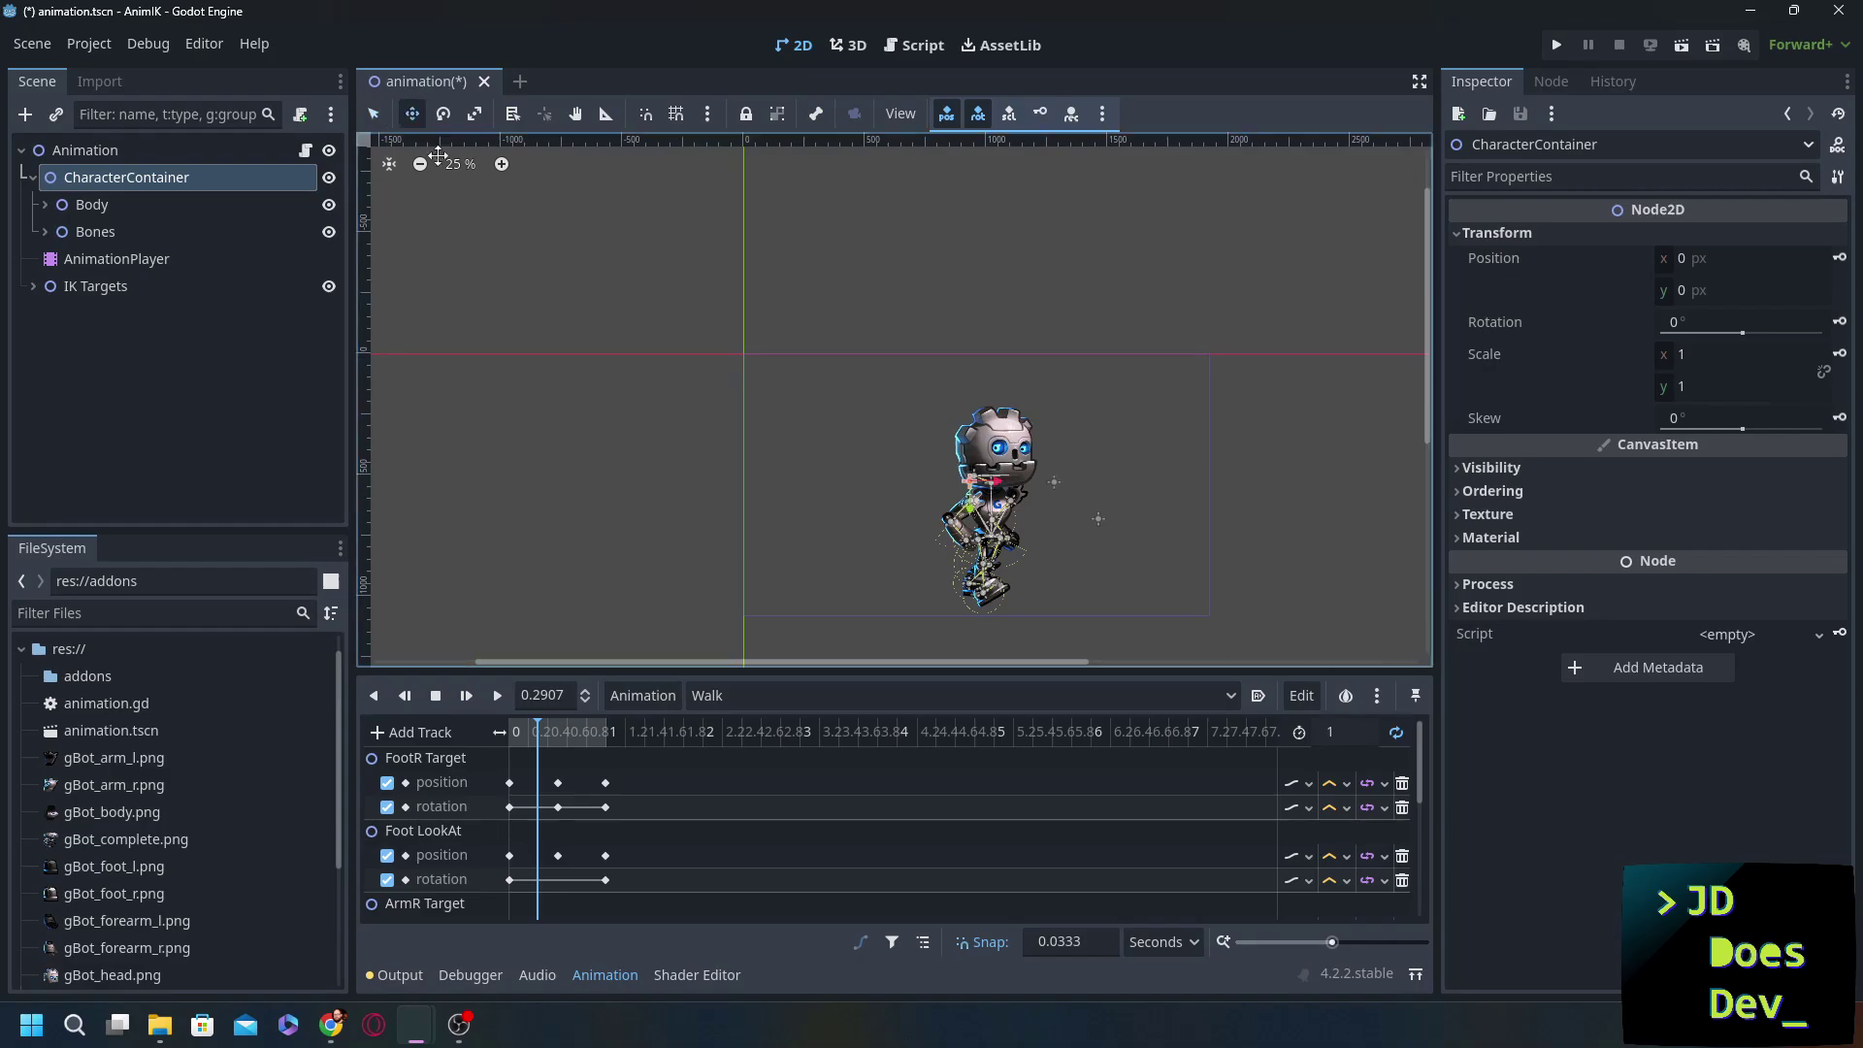
{"action": "left_click_drag", "start_coordinate": [876, 454], "coordinate": [491, 419]}
{"action": "key", "text": "ctrl+z"}
{"action": "left_click_drag", "start_coordinate": [58, 283], "coordinate": [88, 179]}
- Mirror the character by setting CharacterContainer's X scale to -1
{"action": "left_click", "coordinate": [1763, 357]}
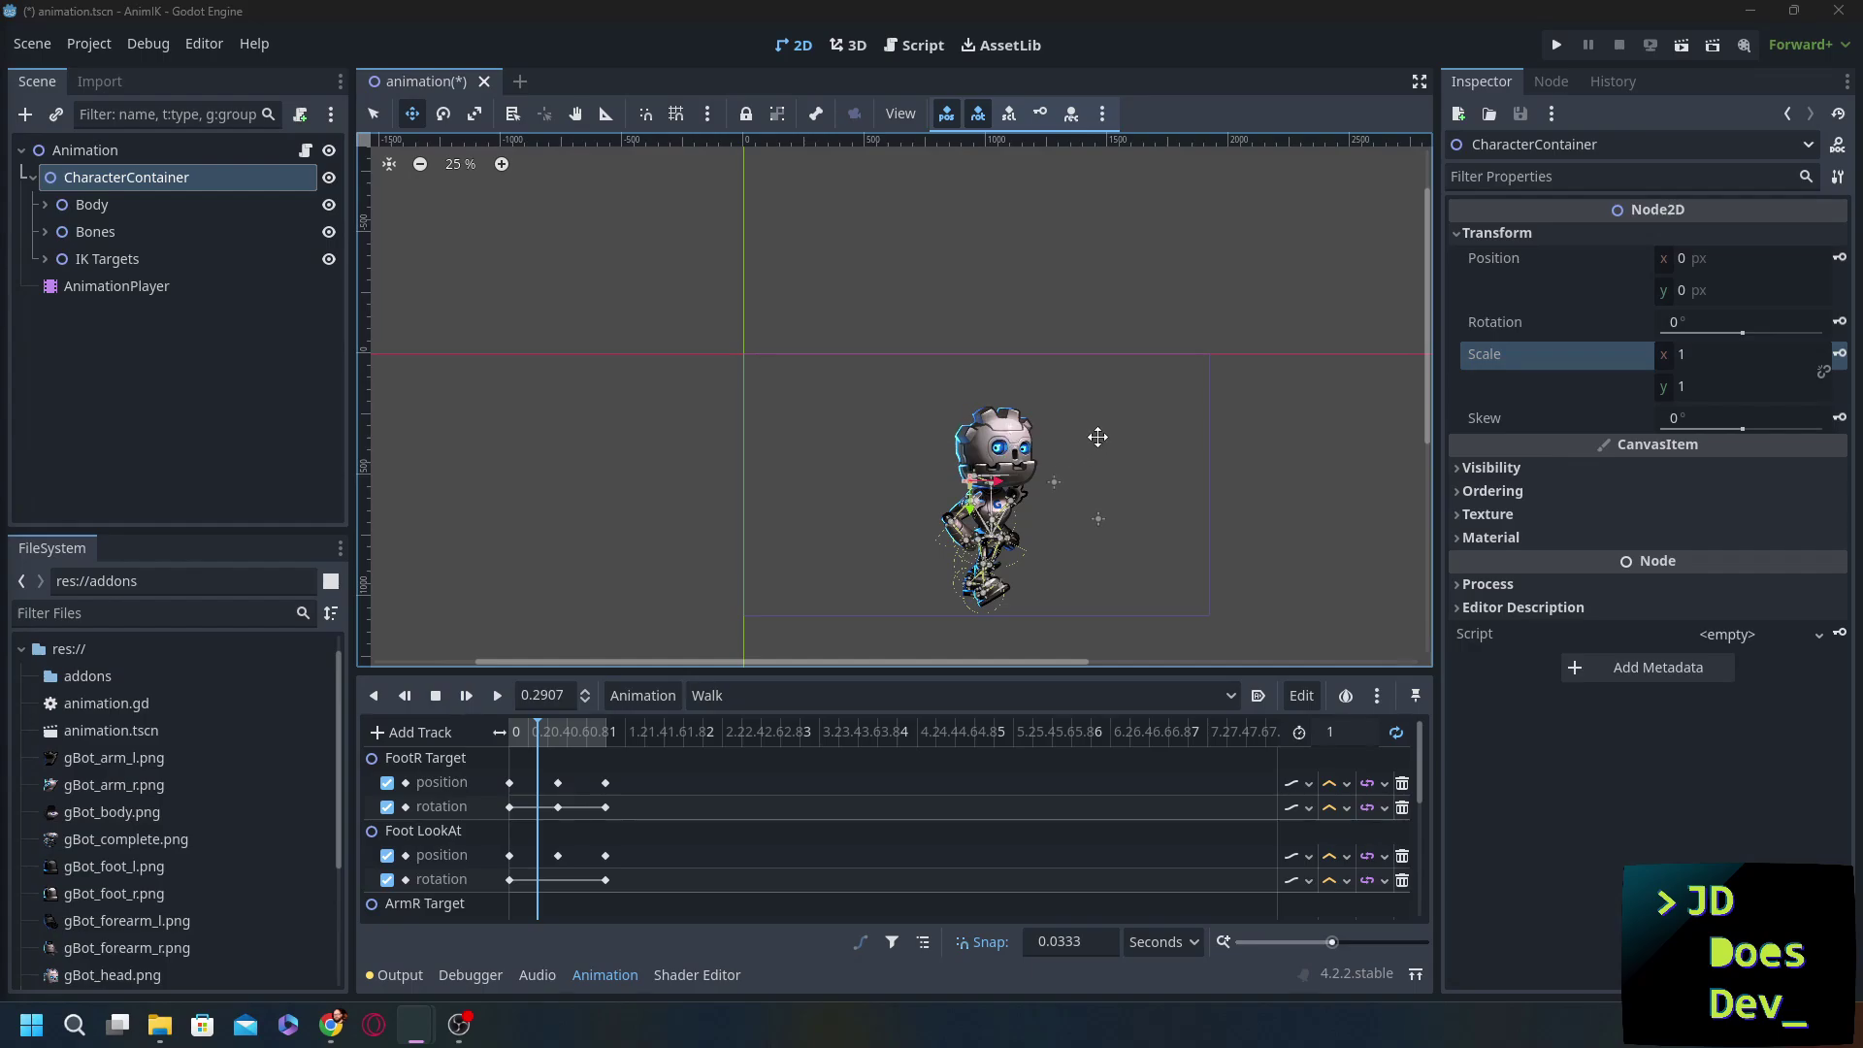
{"action": "left_click", "coordinate": [1689, 357]}
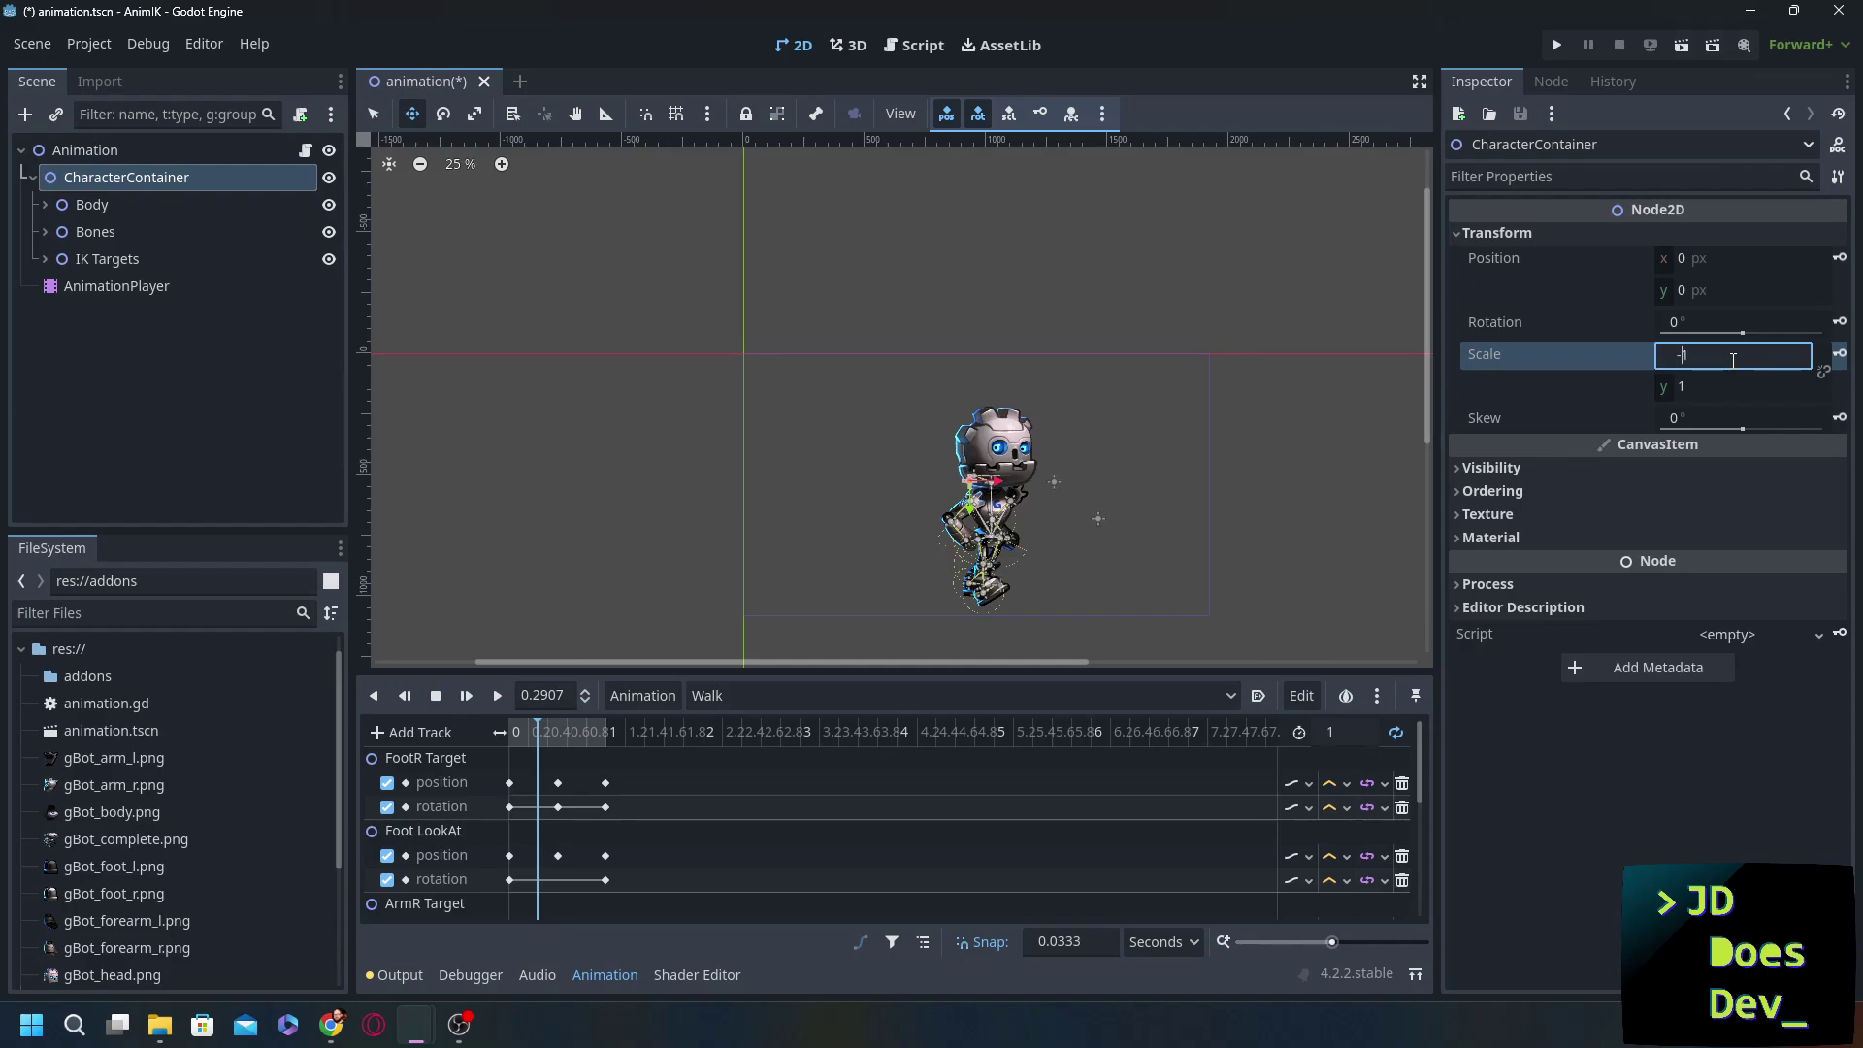
{"action": "type", "text": "-1"}
{"action": "key", "text": "Return"}
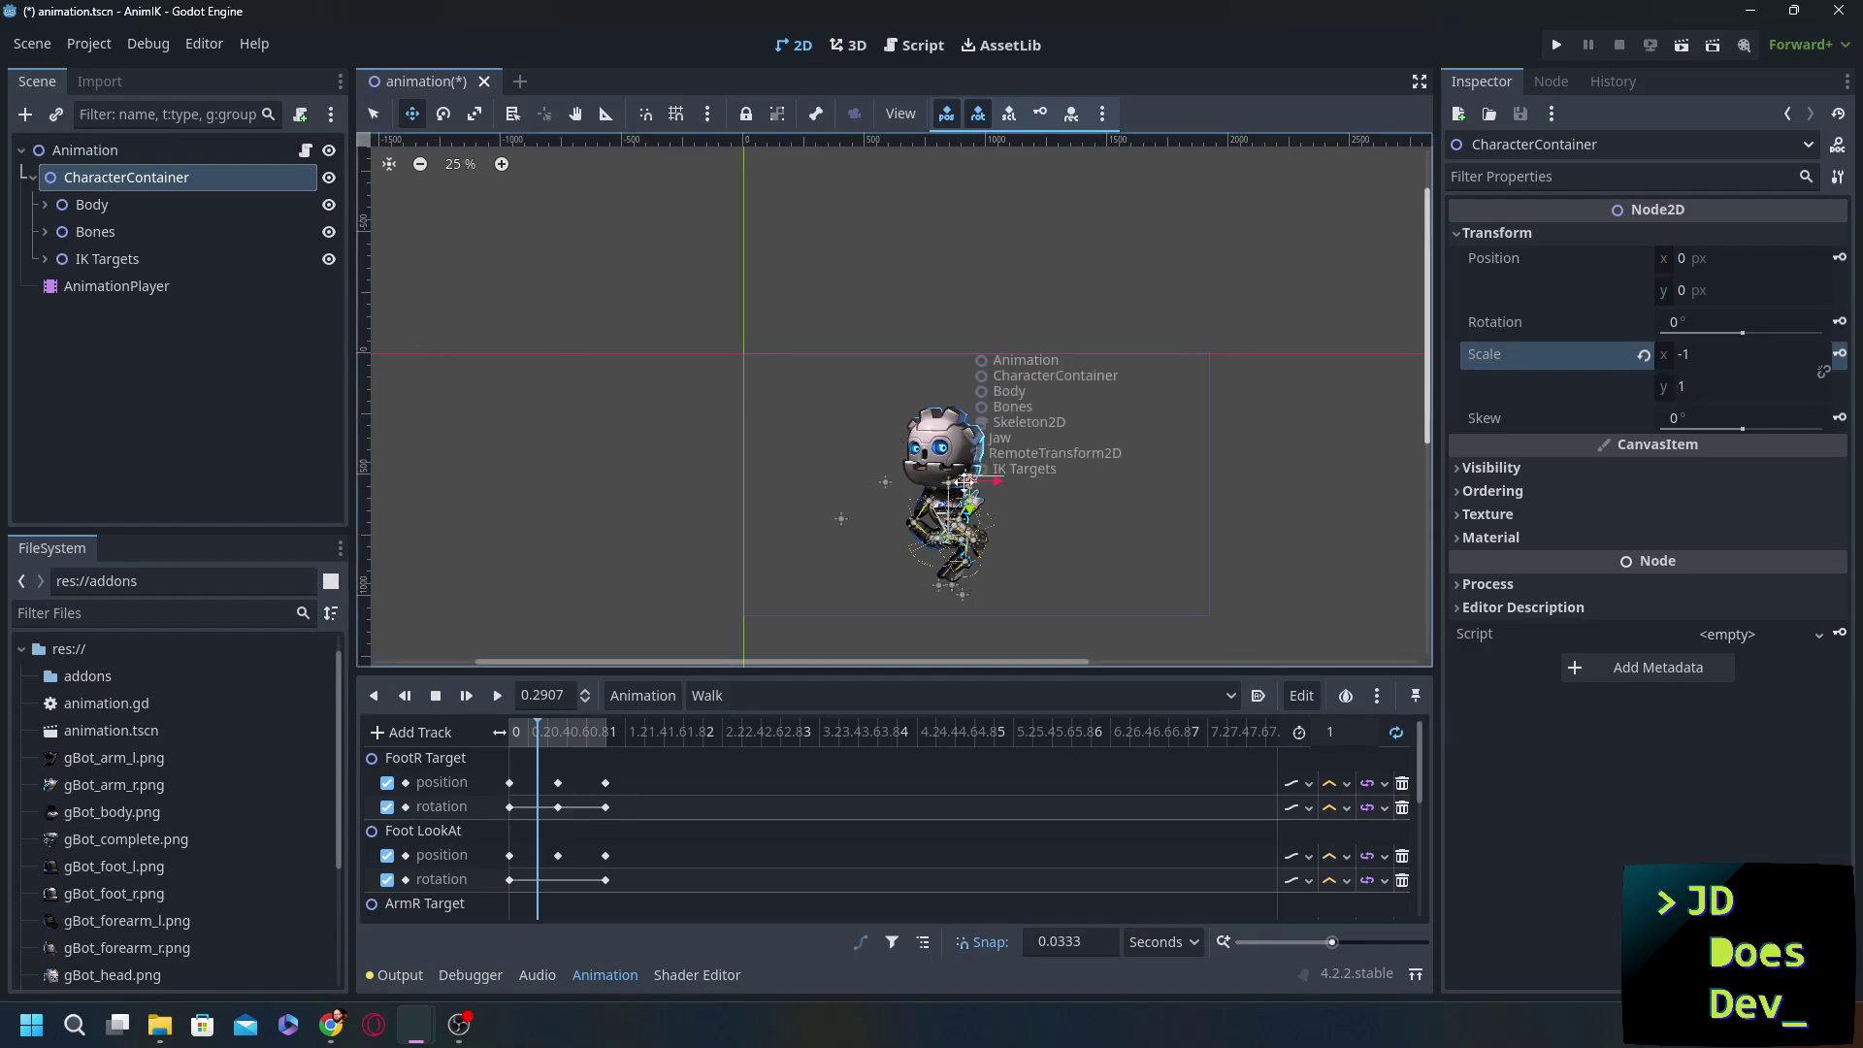
- Reposition FootR Target and FootL Target in the viewport to test how the mirrored character's legs follow
{"action": "left_click", "coordinate": [45, 259]}
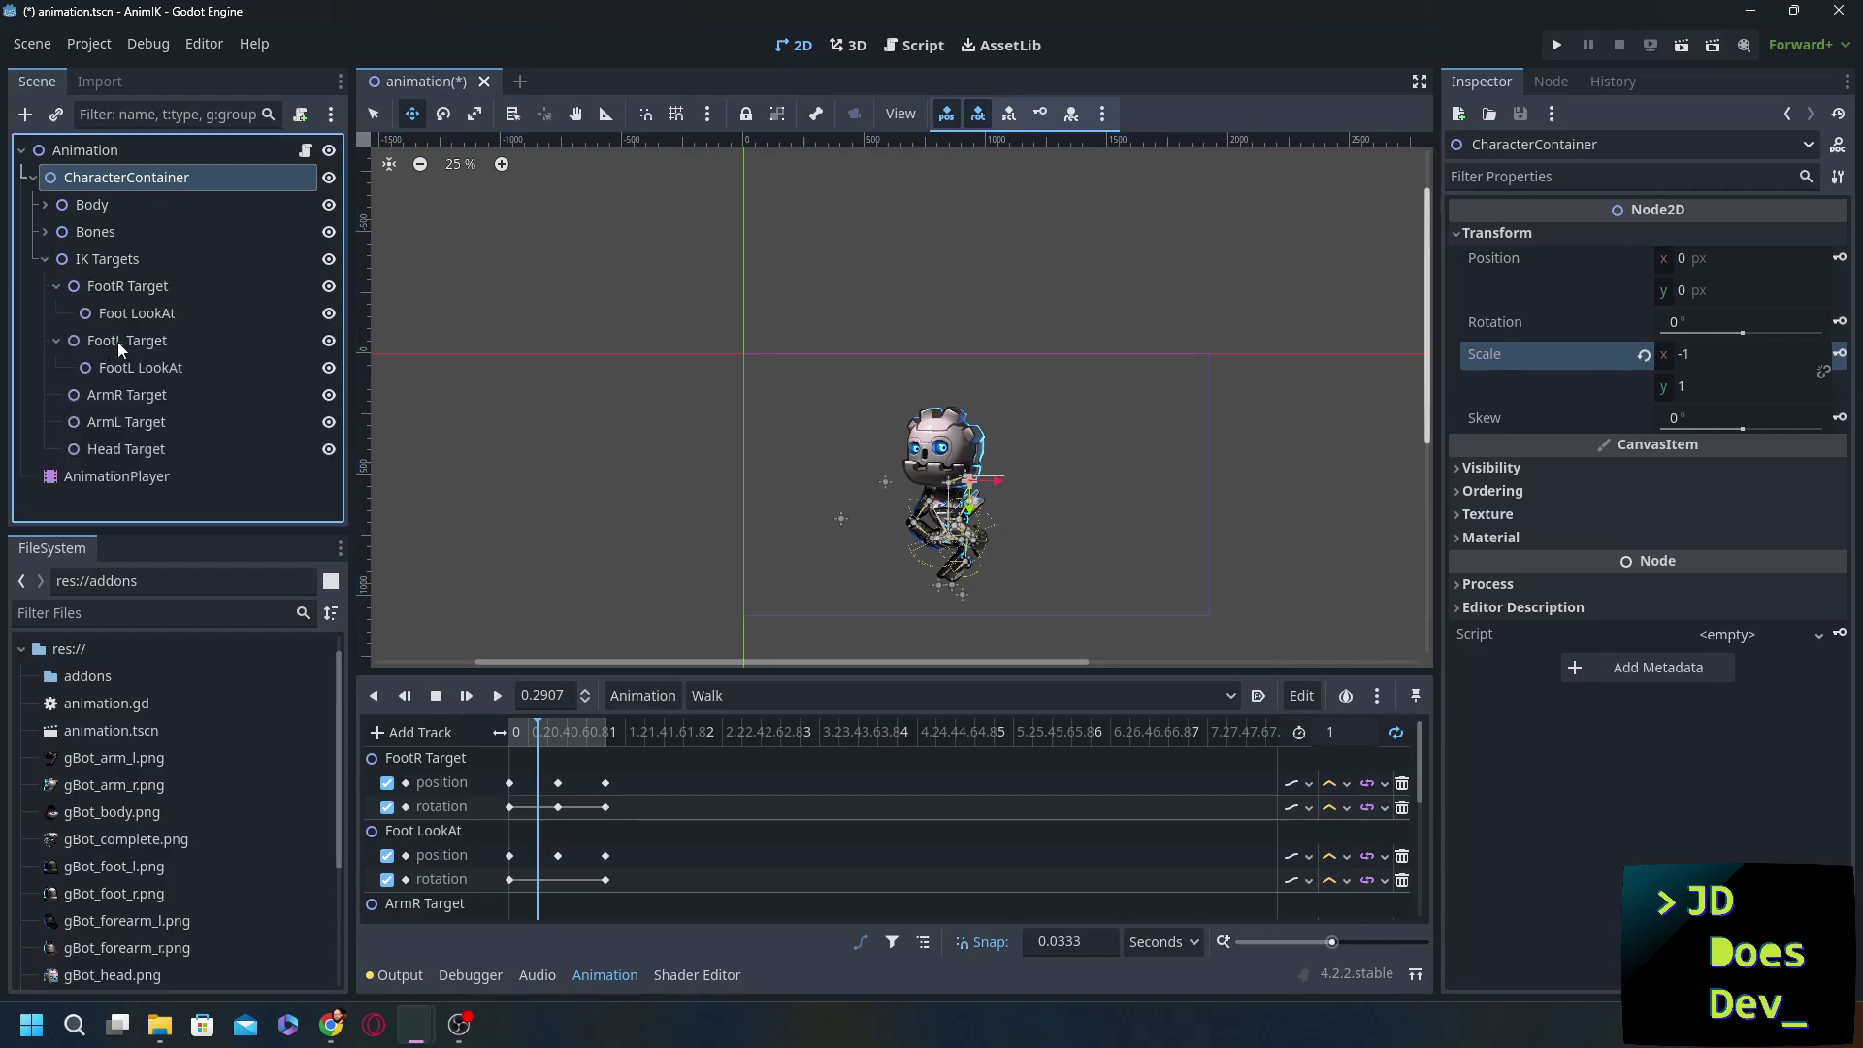
{"action": "left_click", "coordinate": [135, 285]}
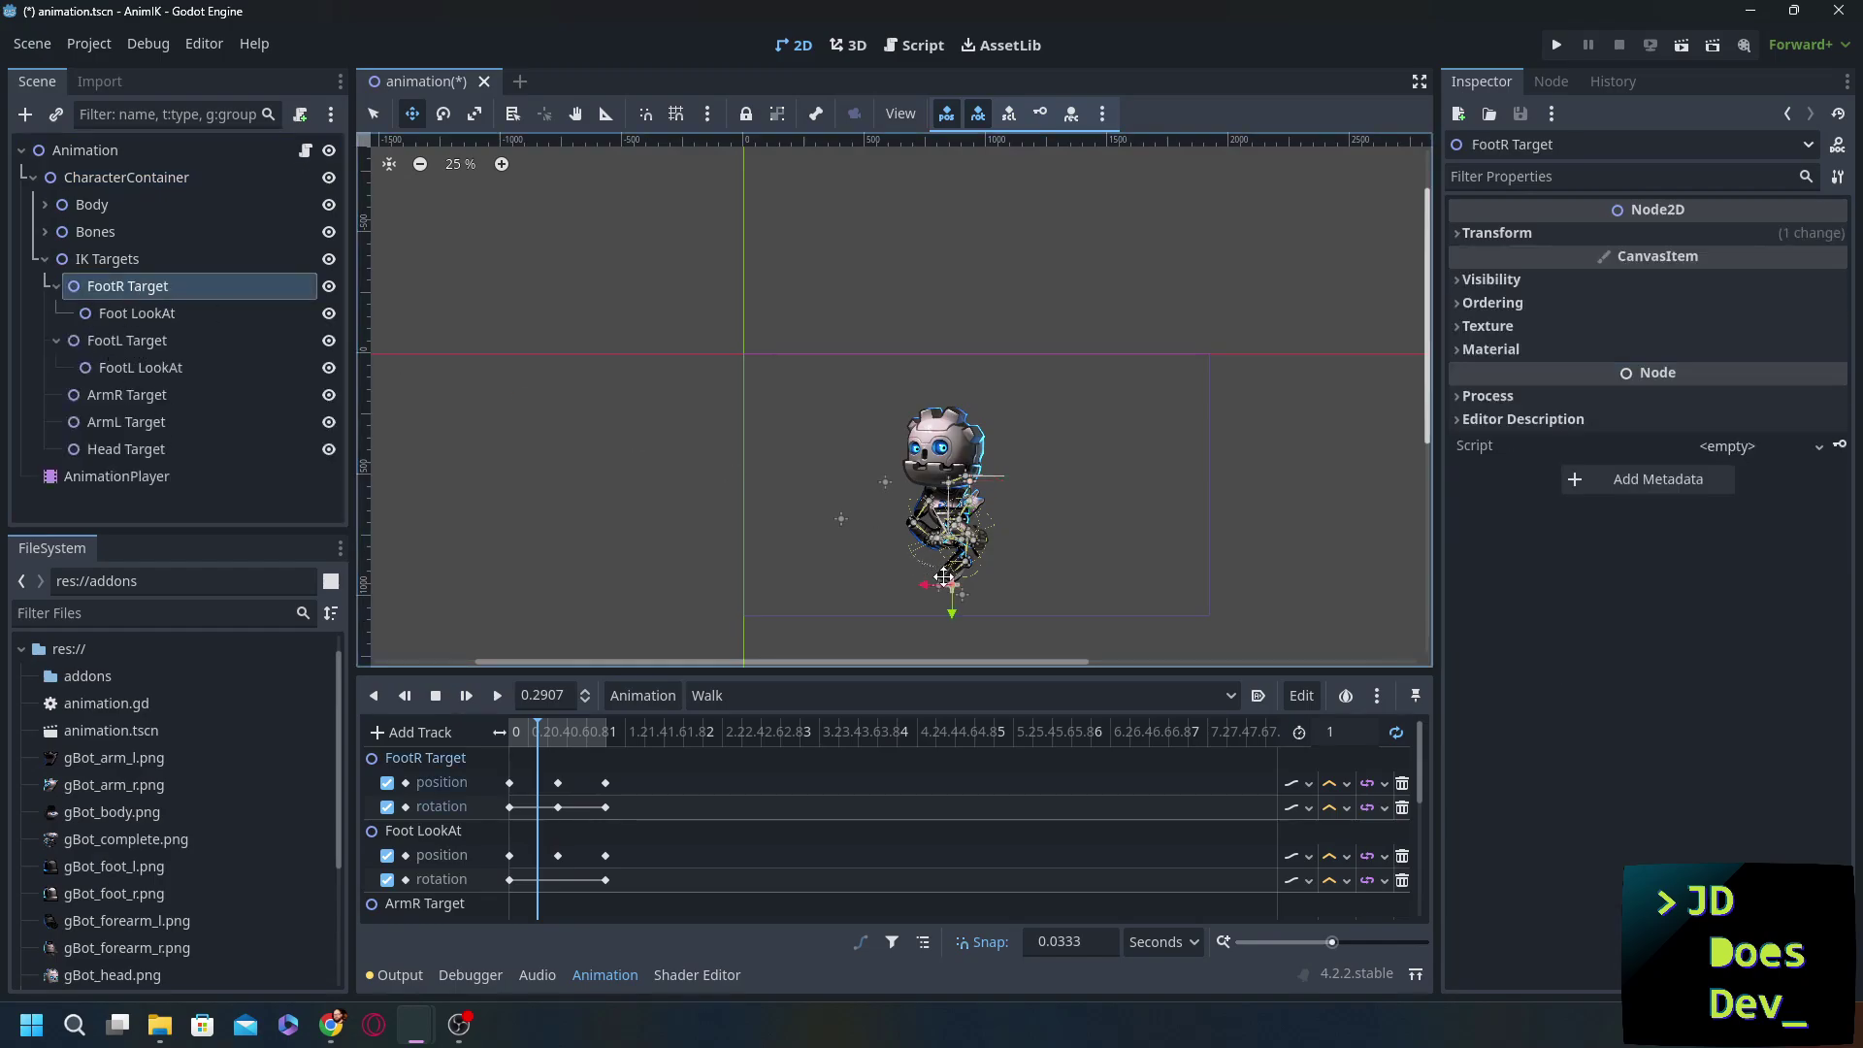
{"action": "left_click_drag", "start_coordinate": [944, 574], "coordinate": [886, 548]}
{"action": "scroll", "coordinate": [967, 535], "scroll_direction": "up", "scroll_amount": 4}
{"action": "scroll", "coordinate": [967, 535], "scroll_direction": "up", "scroll_amount": 3}
{"action": "left_click_drag", "start_coordinate": [579, 546], "coordinate": [570, 485]}
{"action": "double_click", "coordinate": [143, 333]}
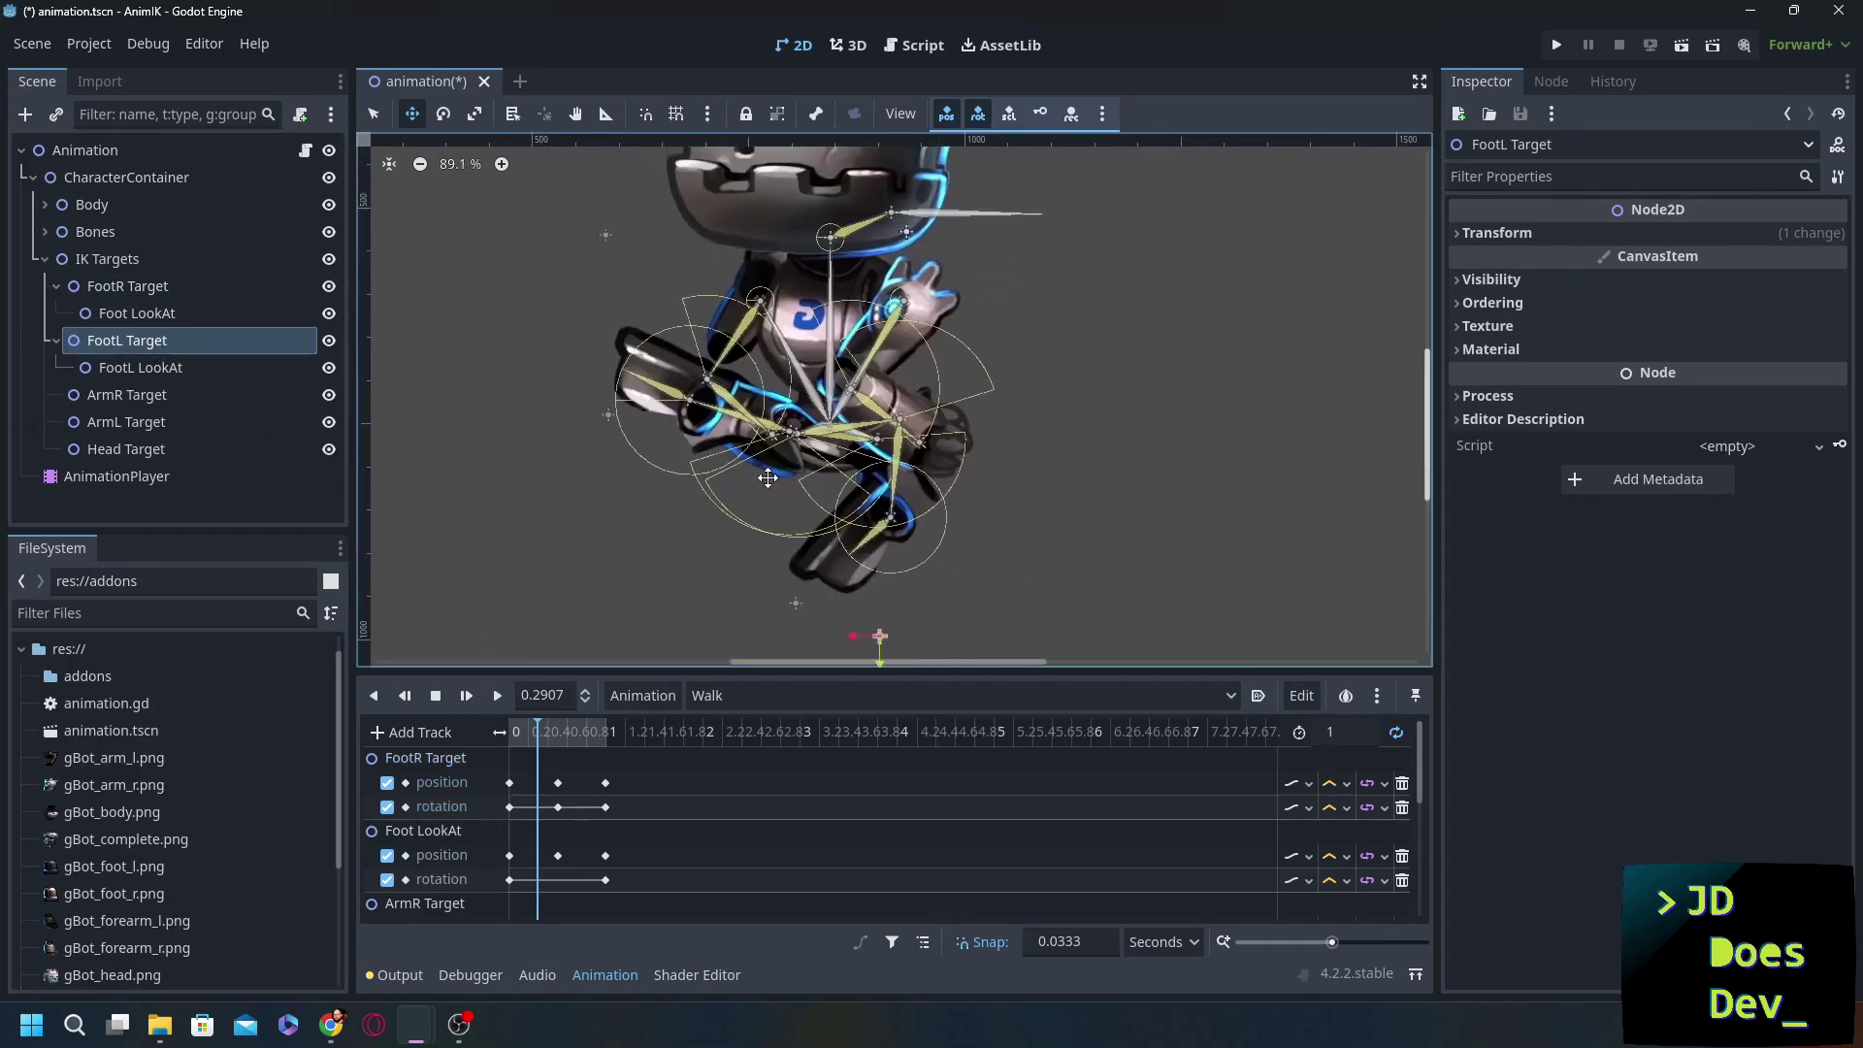
{"action": "left_click_drag", "start_coordinate": [888, 544], "coordinate": [623, 480]}
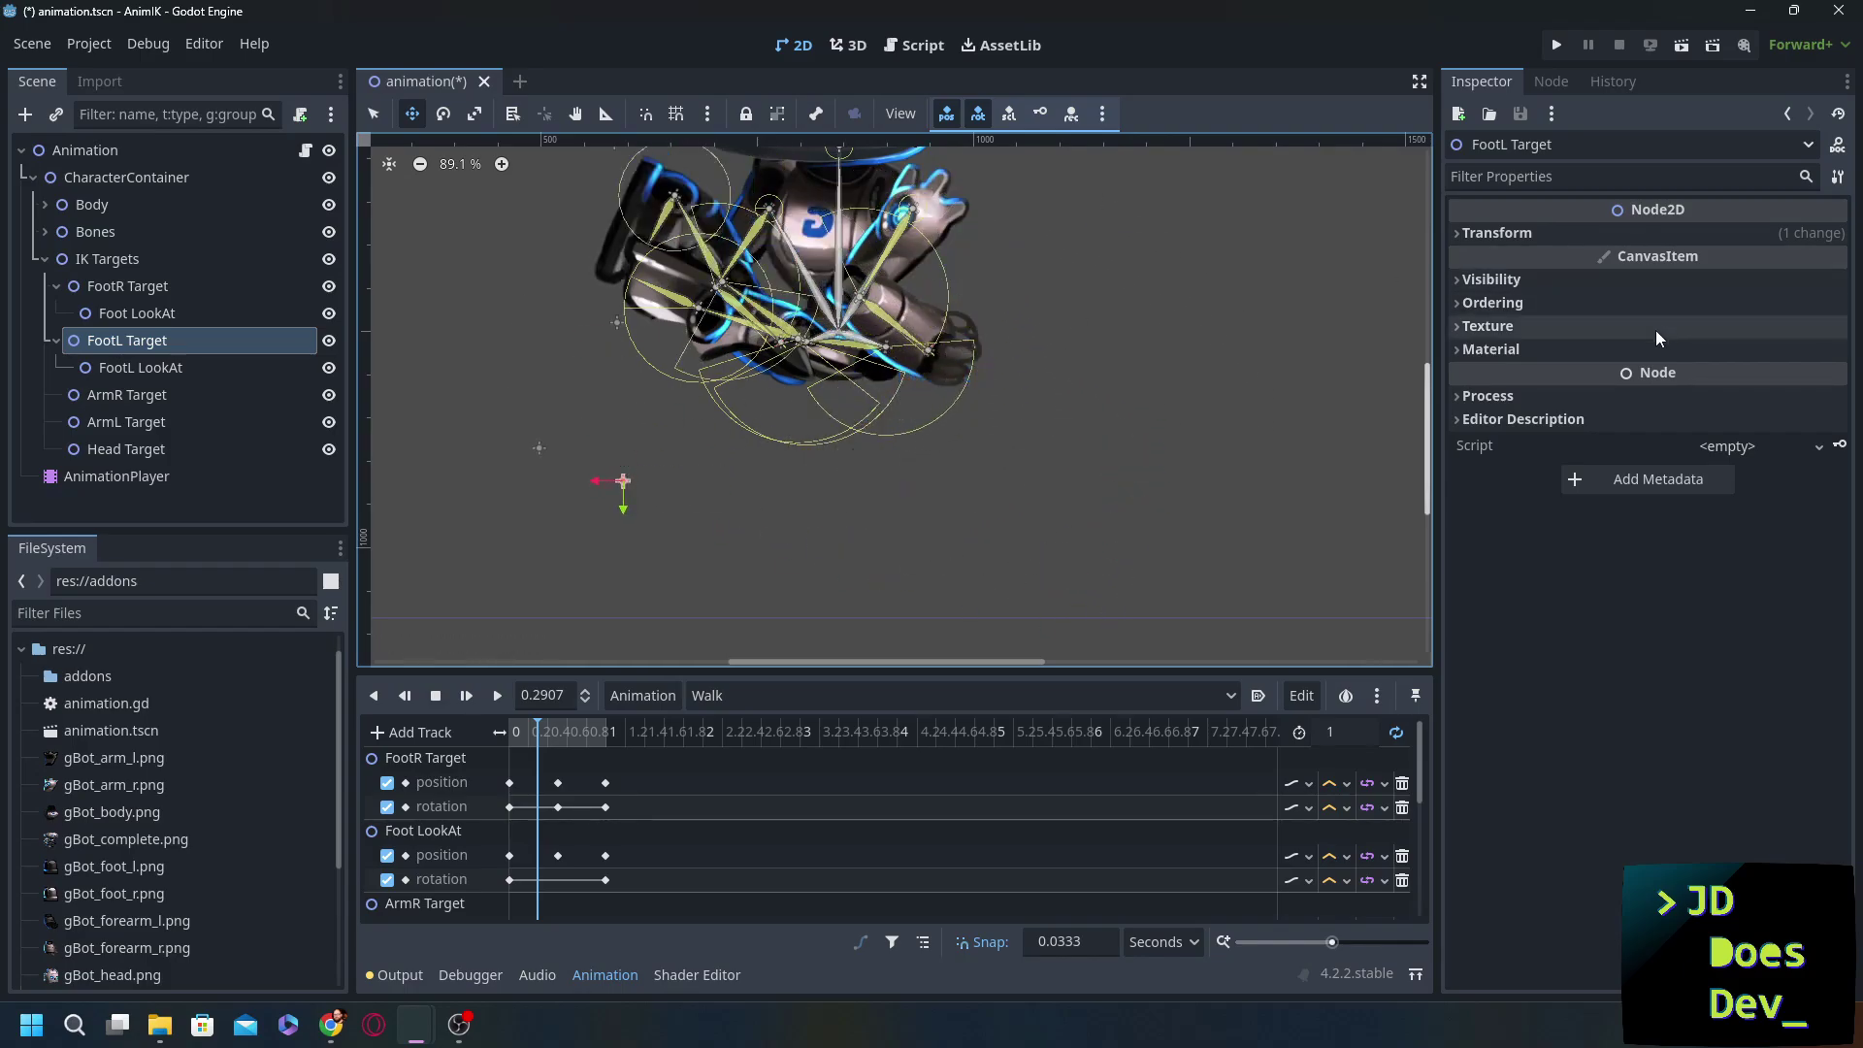
- Play the Walk animation with CharacterContainer's X scale set to -1, undo the scale change and stop playback
{"action": "double_click", "coordinate": [80, 179]}
{"action": "left_click", "coordinate": [496, 696]}
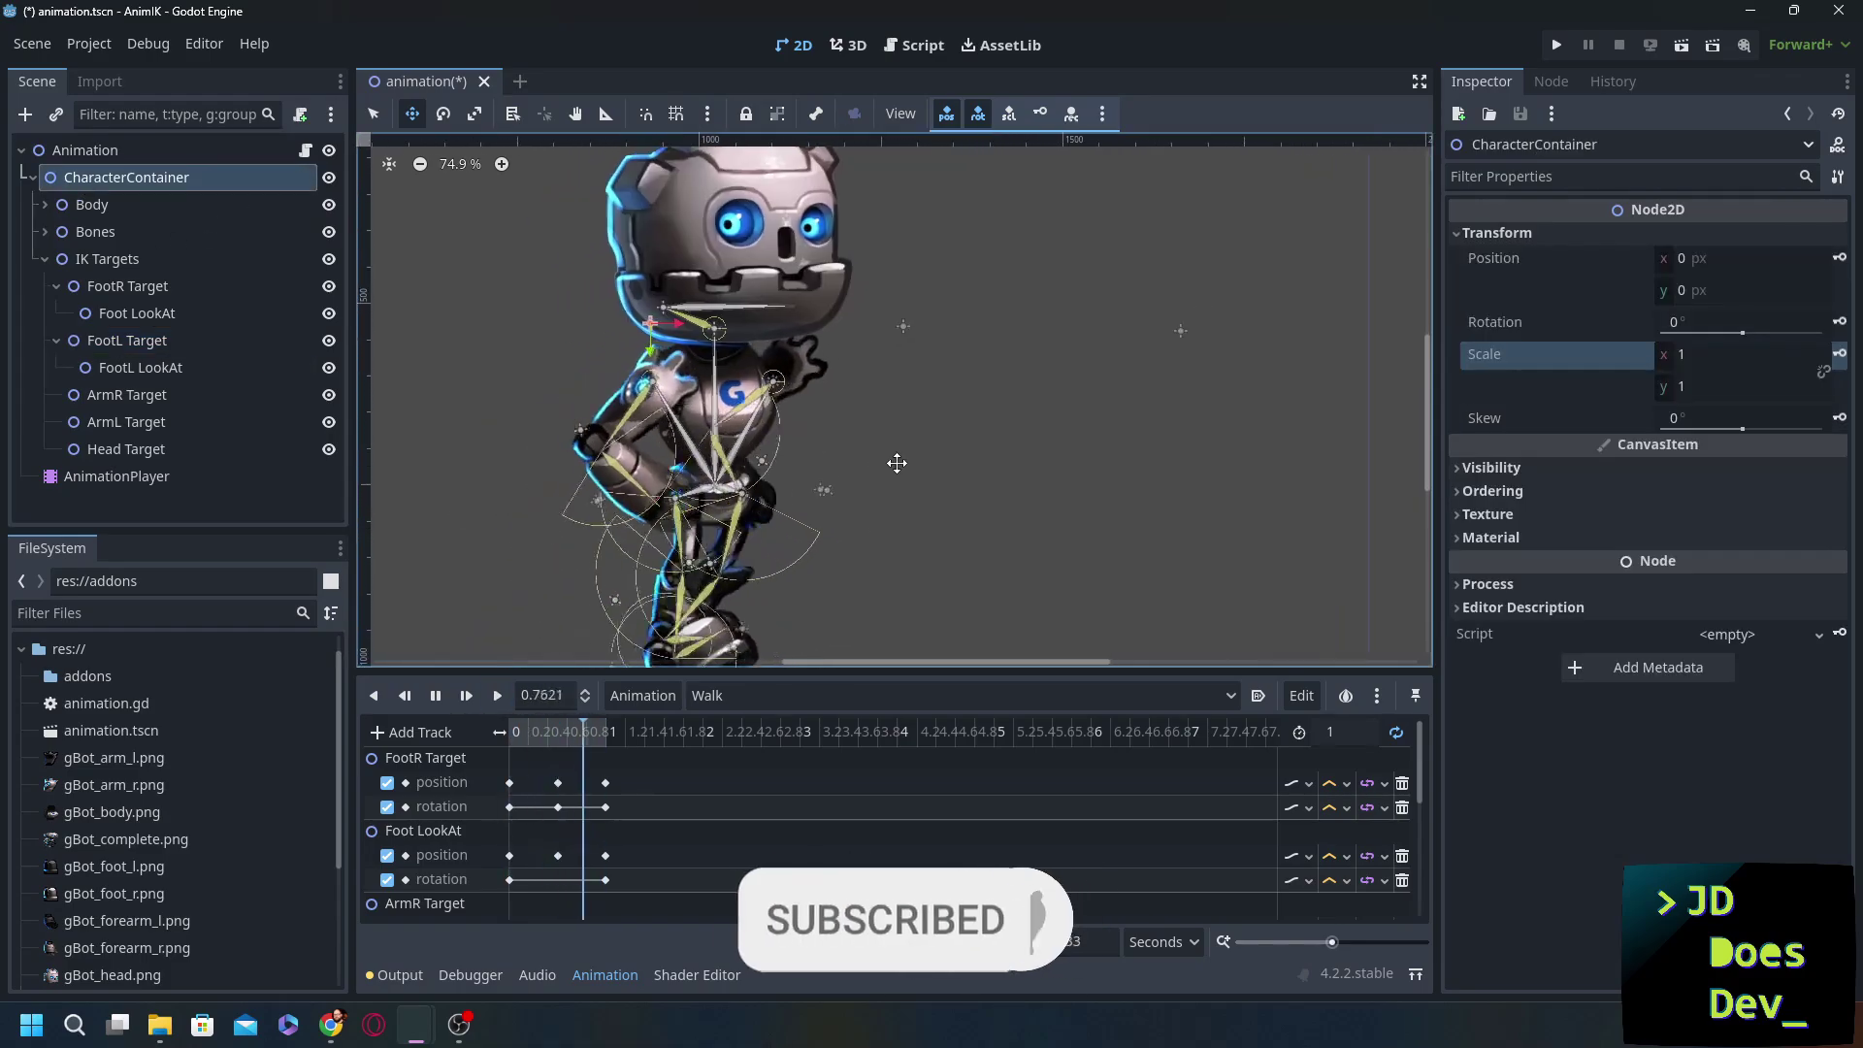
{"action": "left_click", "coordinate": [1700, 354]}
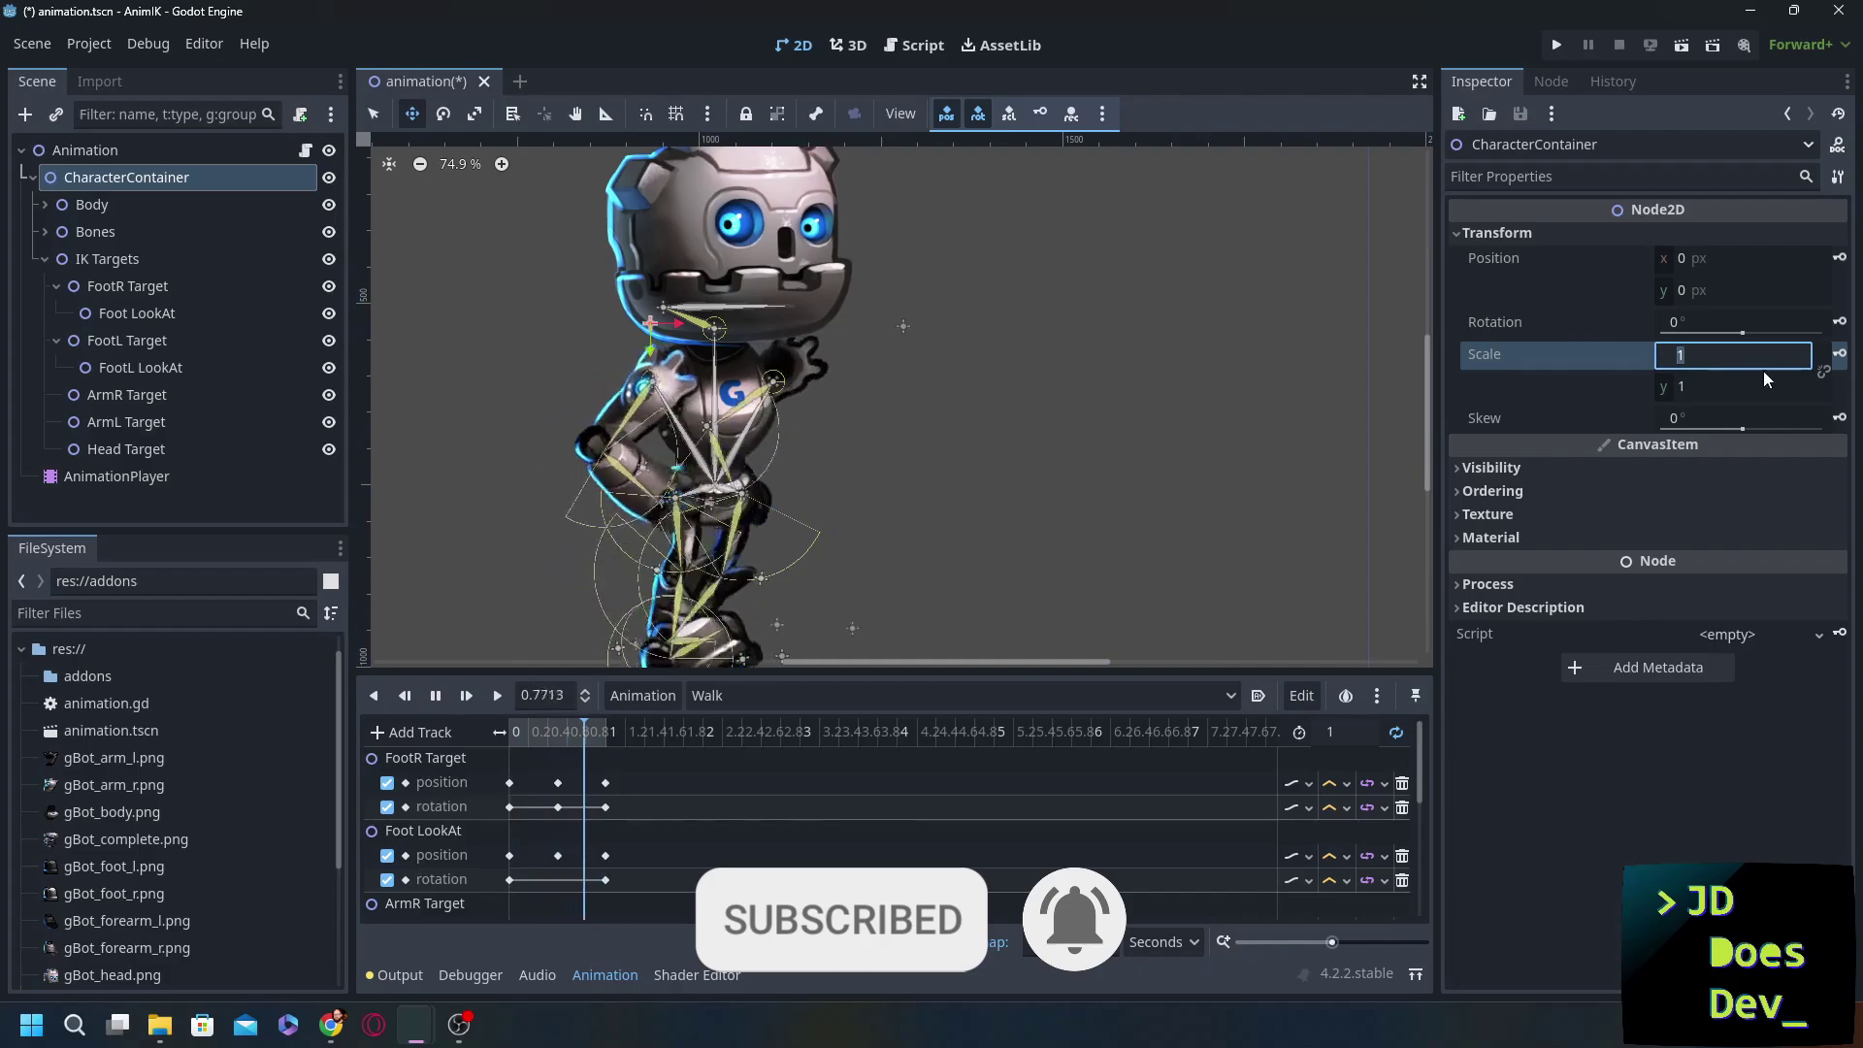
{"action": "type", "text": "-1"}
{"action": "key", "text": "Tab"}
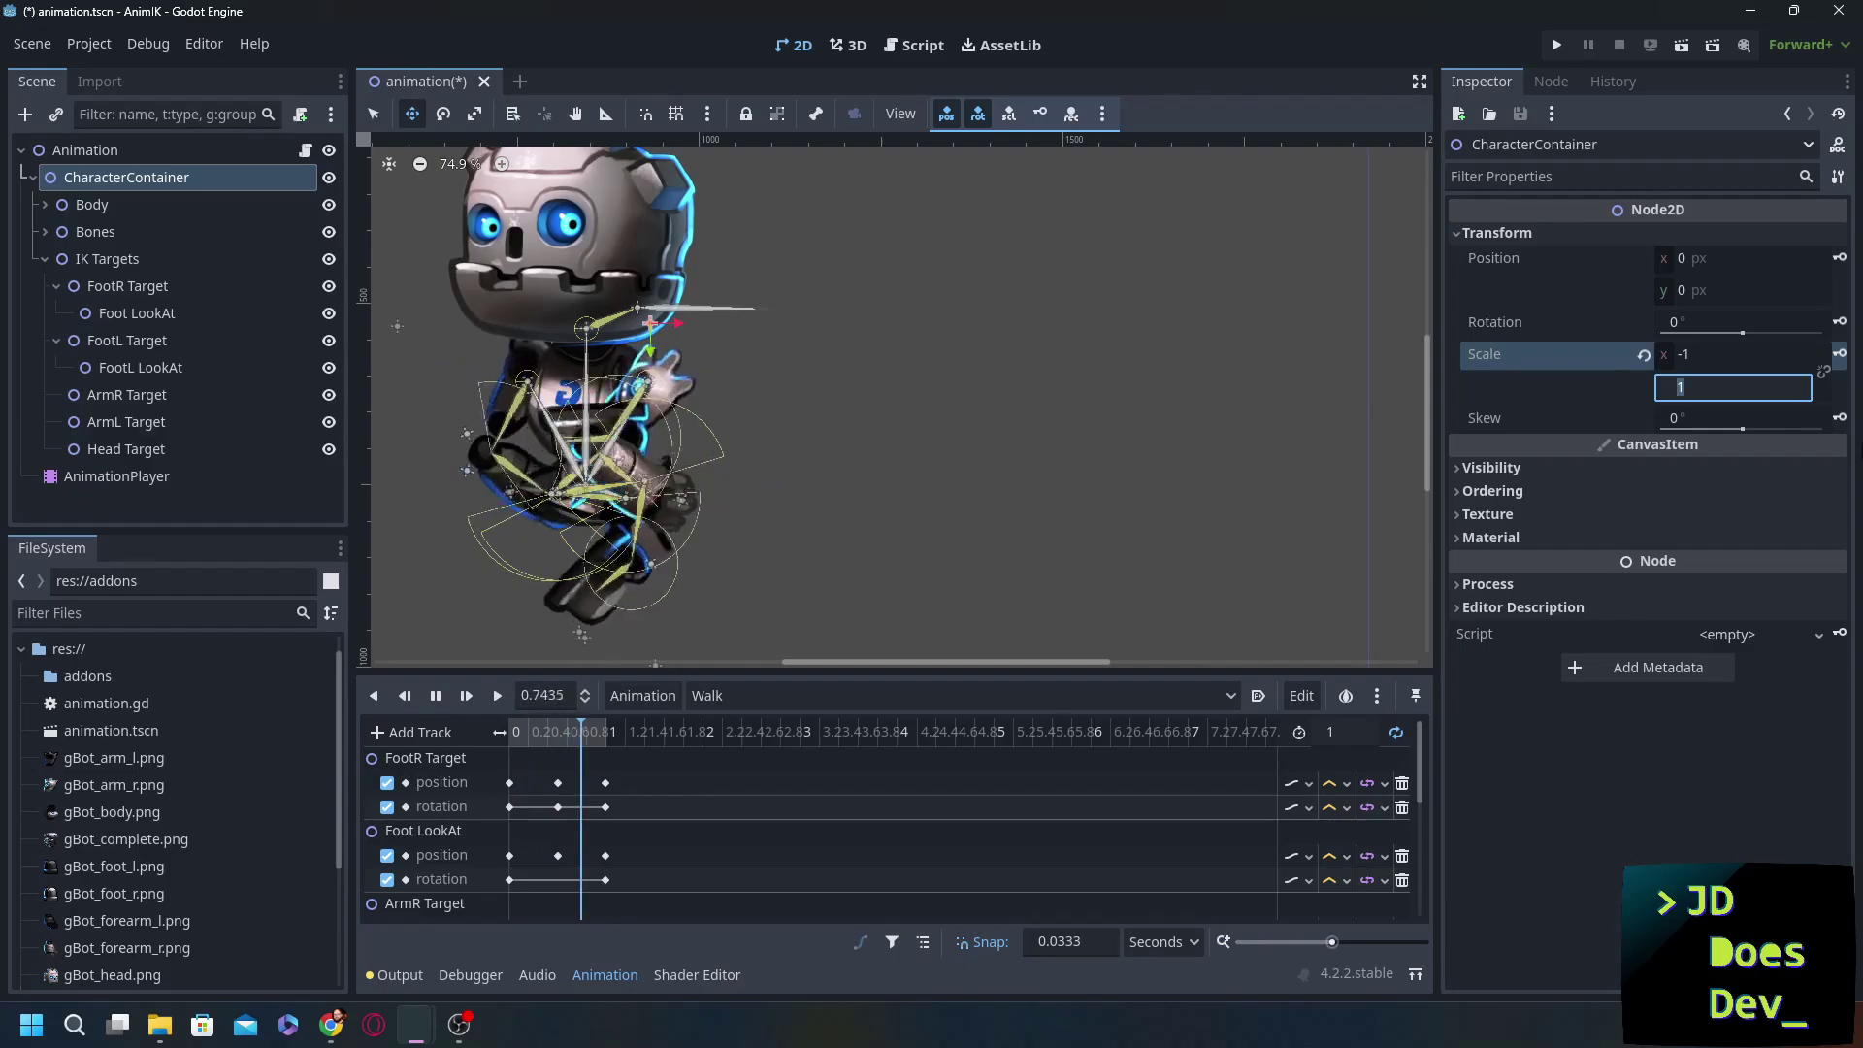
{"action": "key", "text": "ctrl+z"}
{"action": "left_click", "coordinate": [435, 695]}
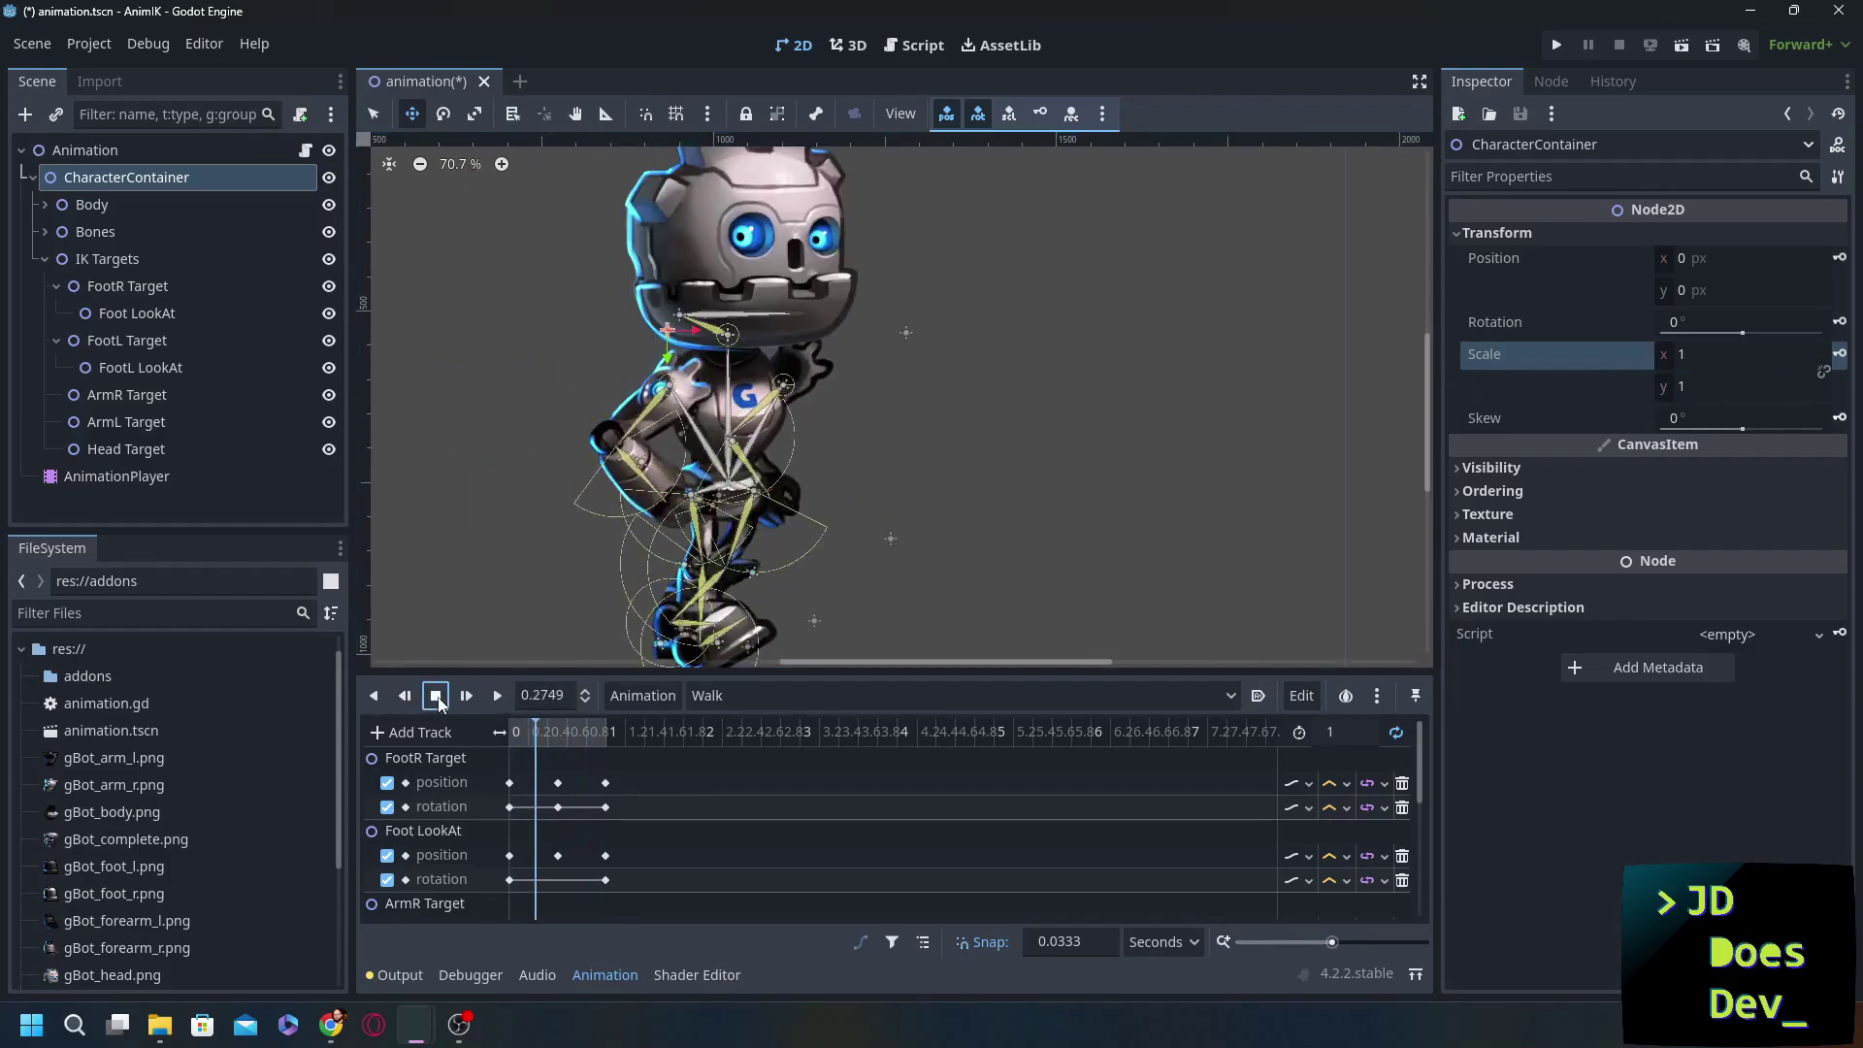
{"action": "left_click", "coordinate": [44, 259]}
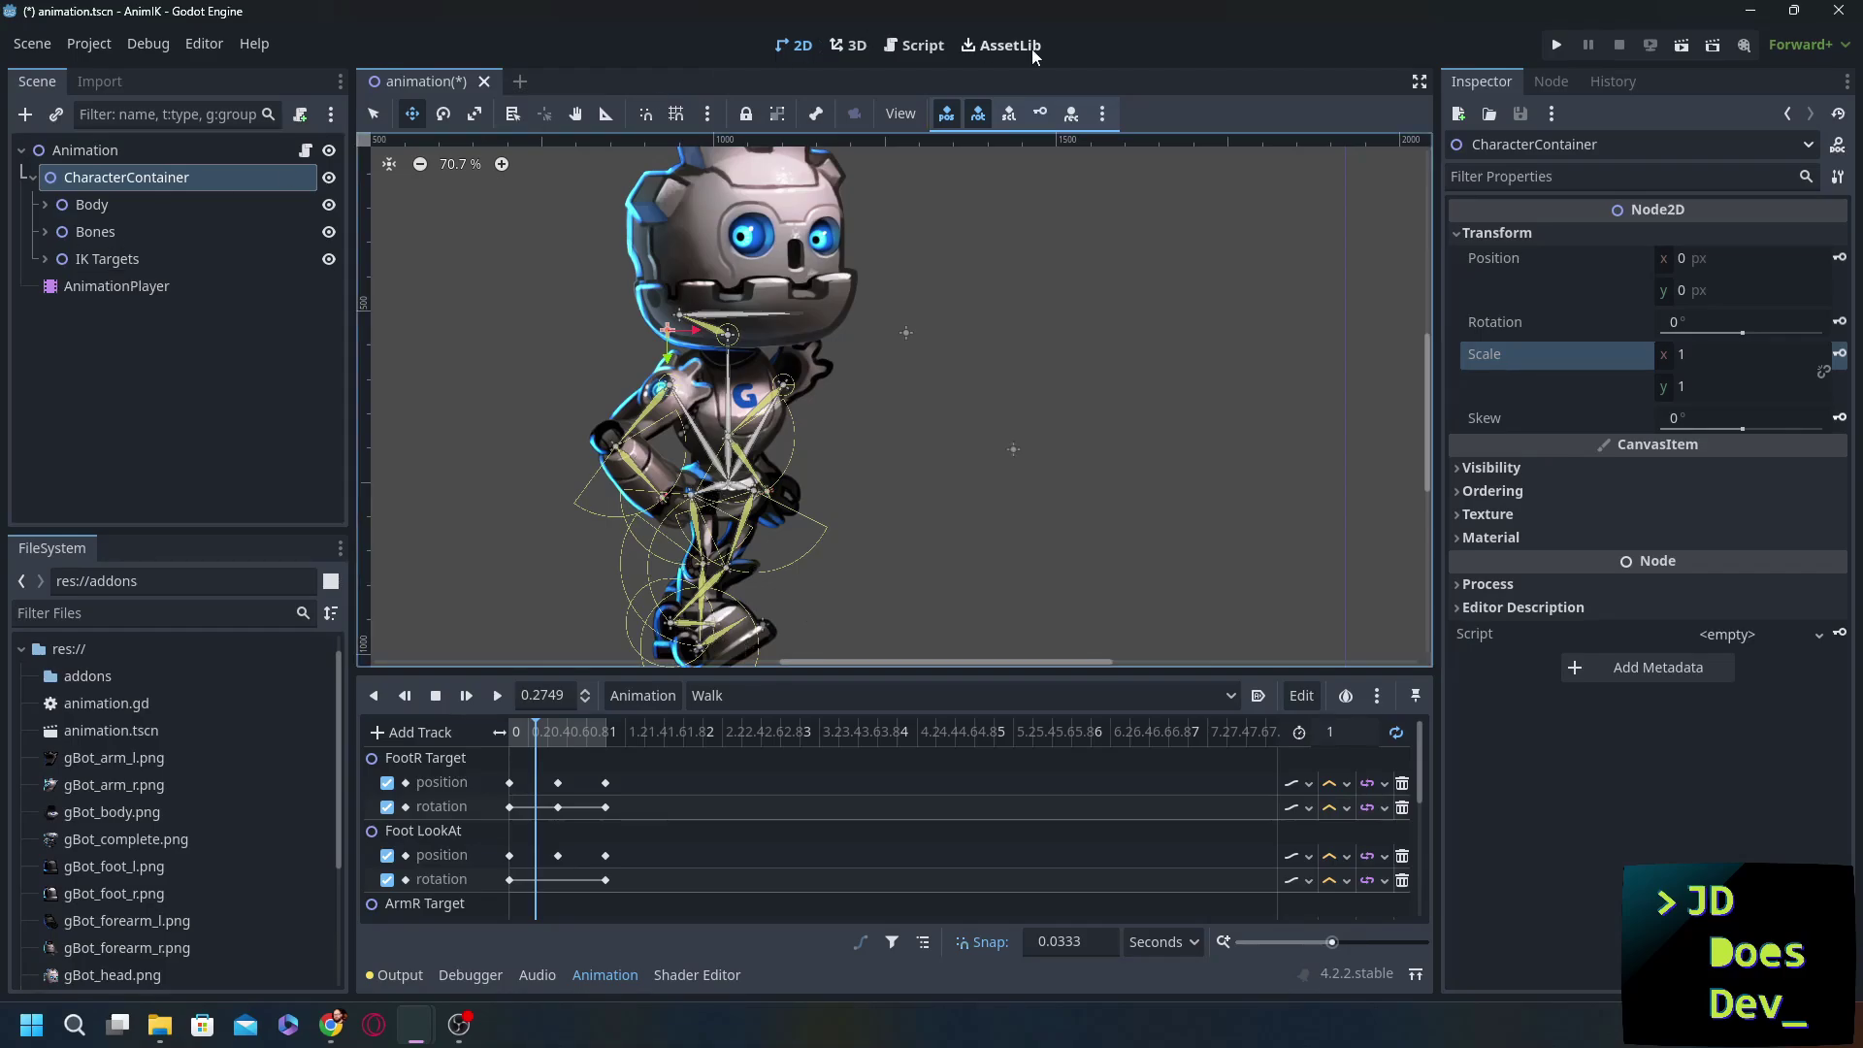
- Search the asset library for "Souper" and install Souperior 2D Skeleton Modifications (IK)
{"action": "left_click", "coordinate": [1002, 45]}
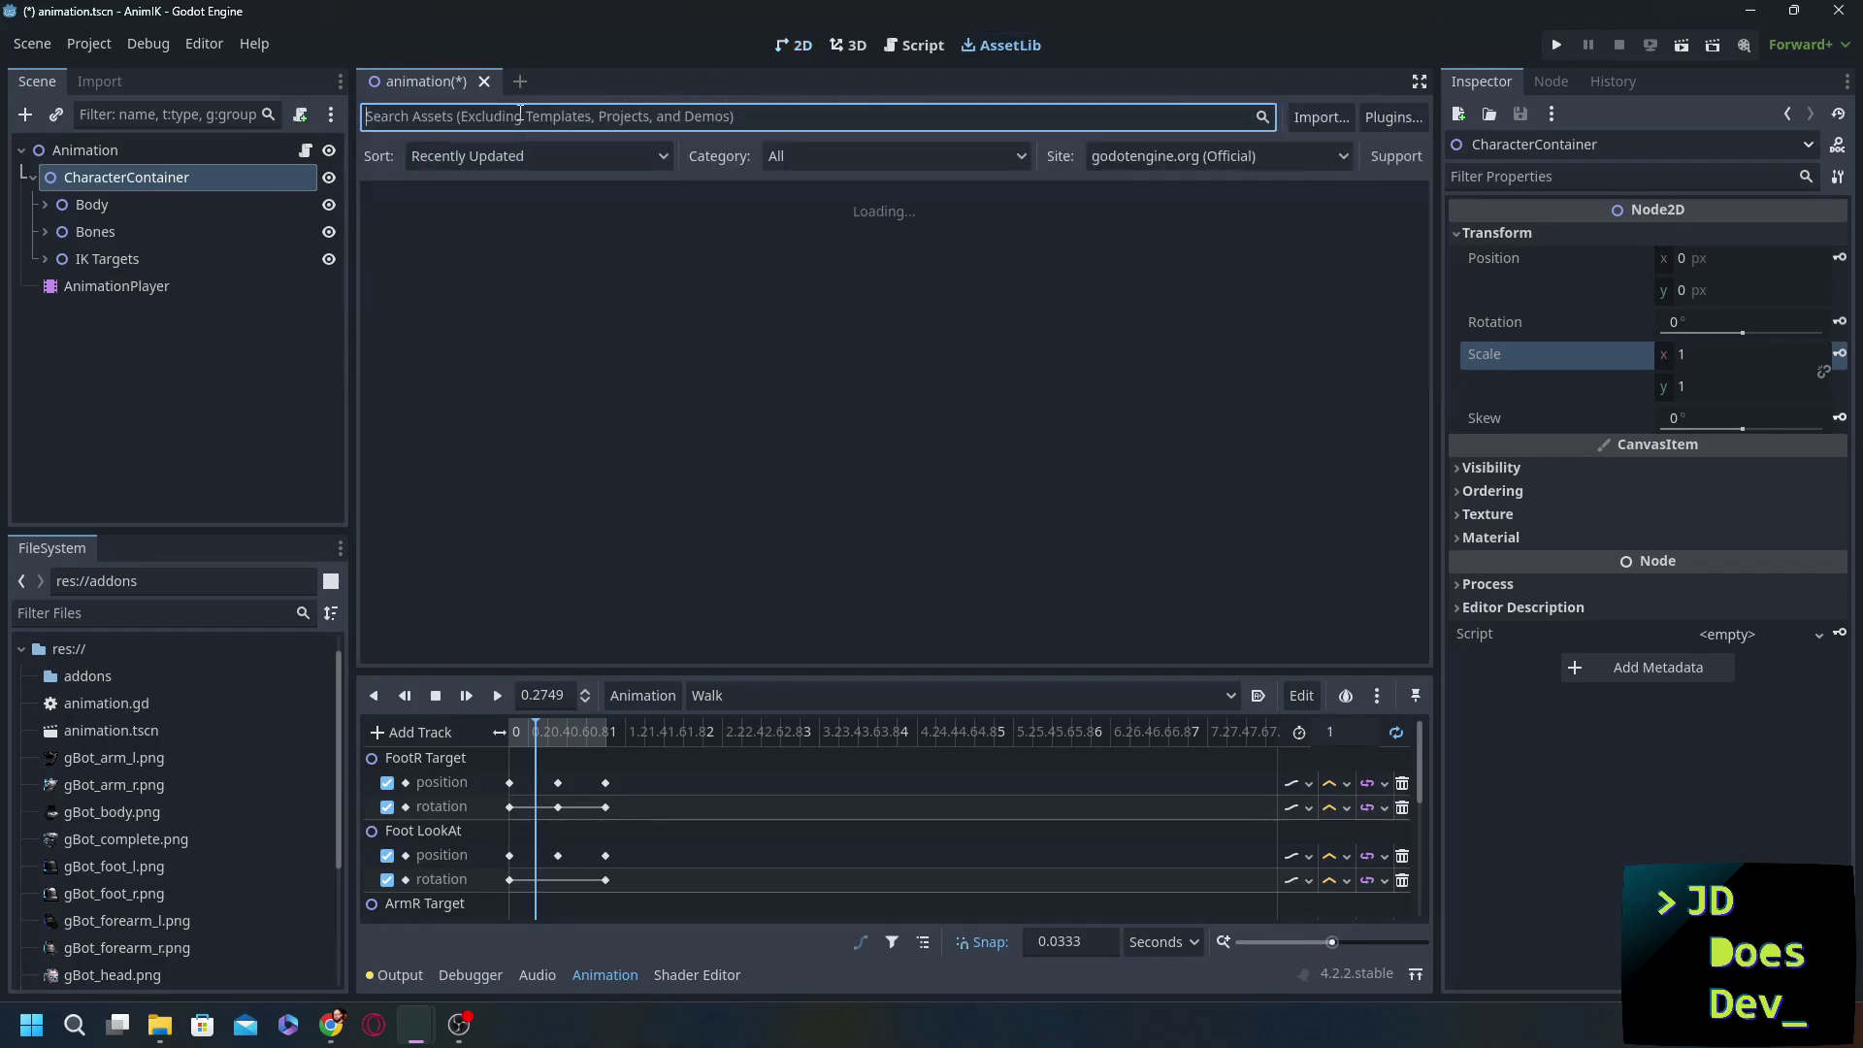
{"action": "type", "text": "Souper"}
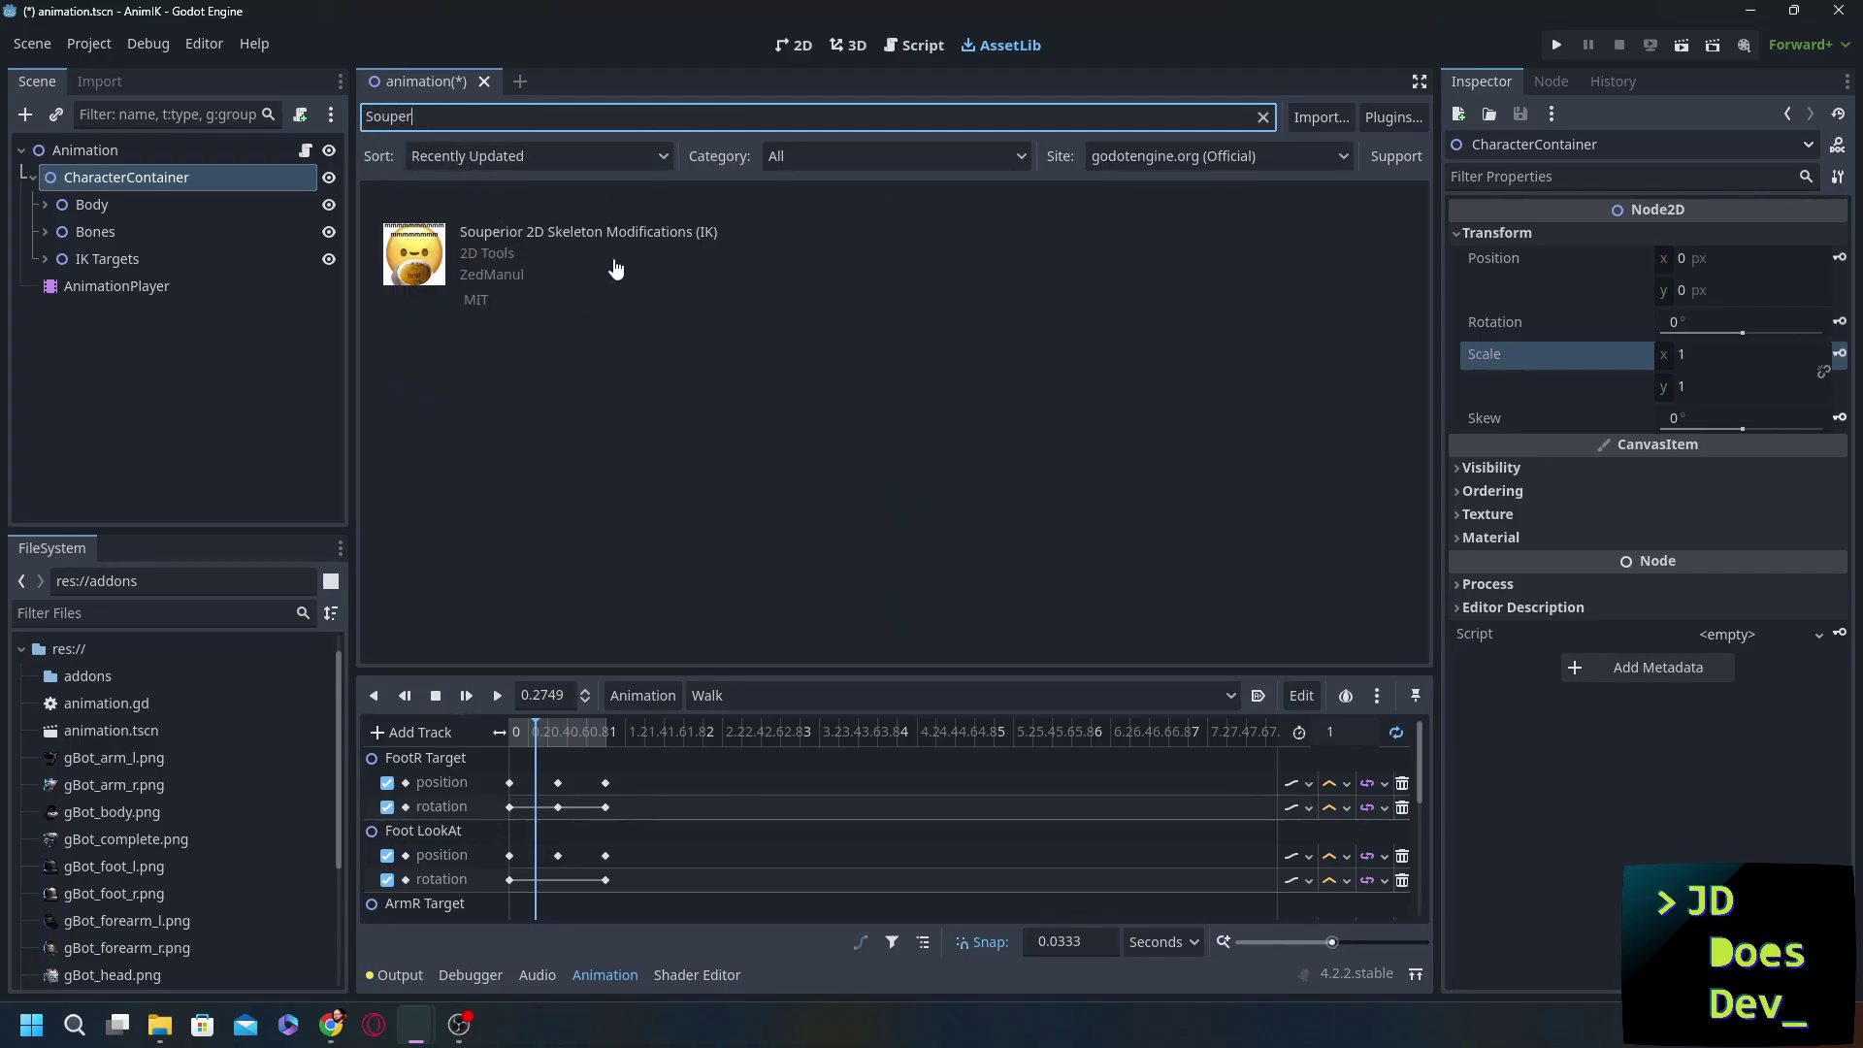
{"action": "left_click", "coordinate": [511, 238]}
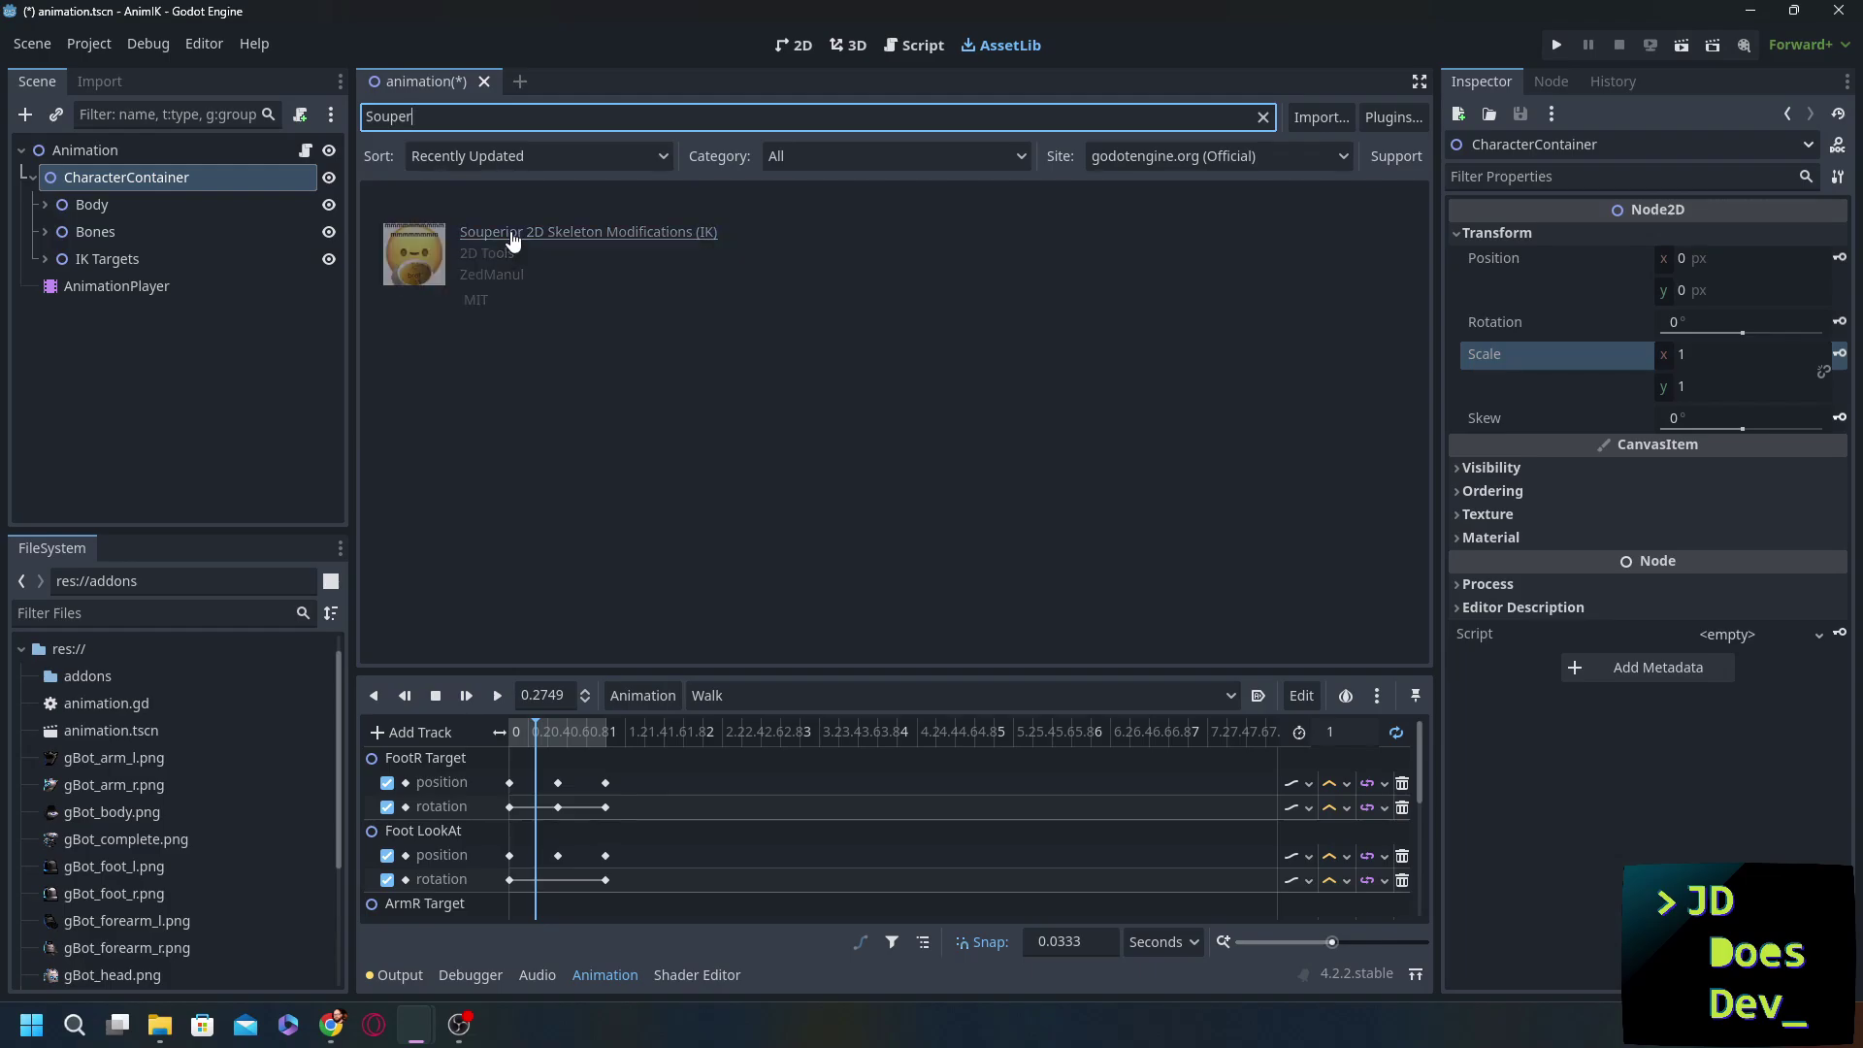
{"action": "left_click", "coordinate": [761, 763]}
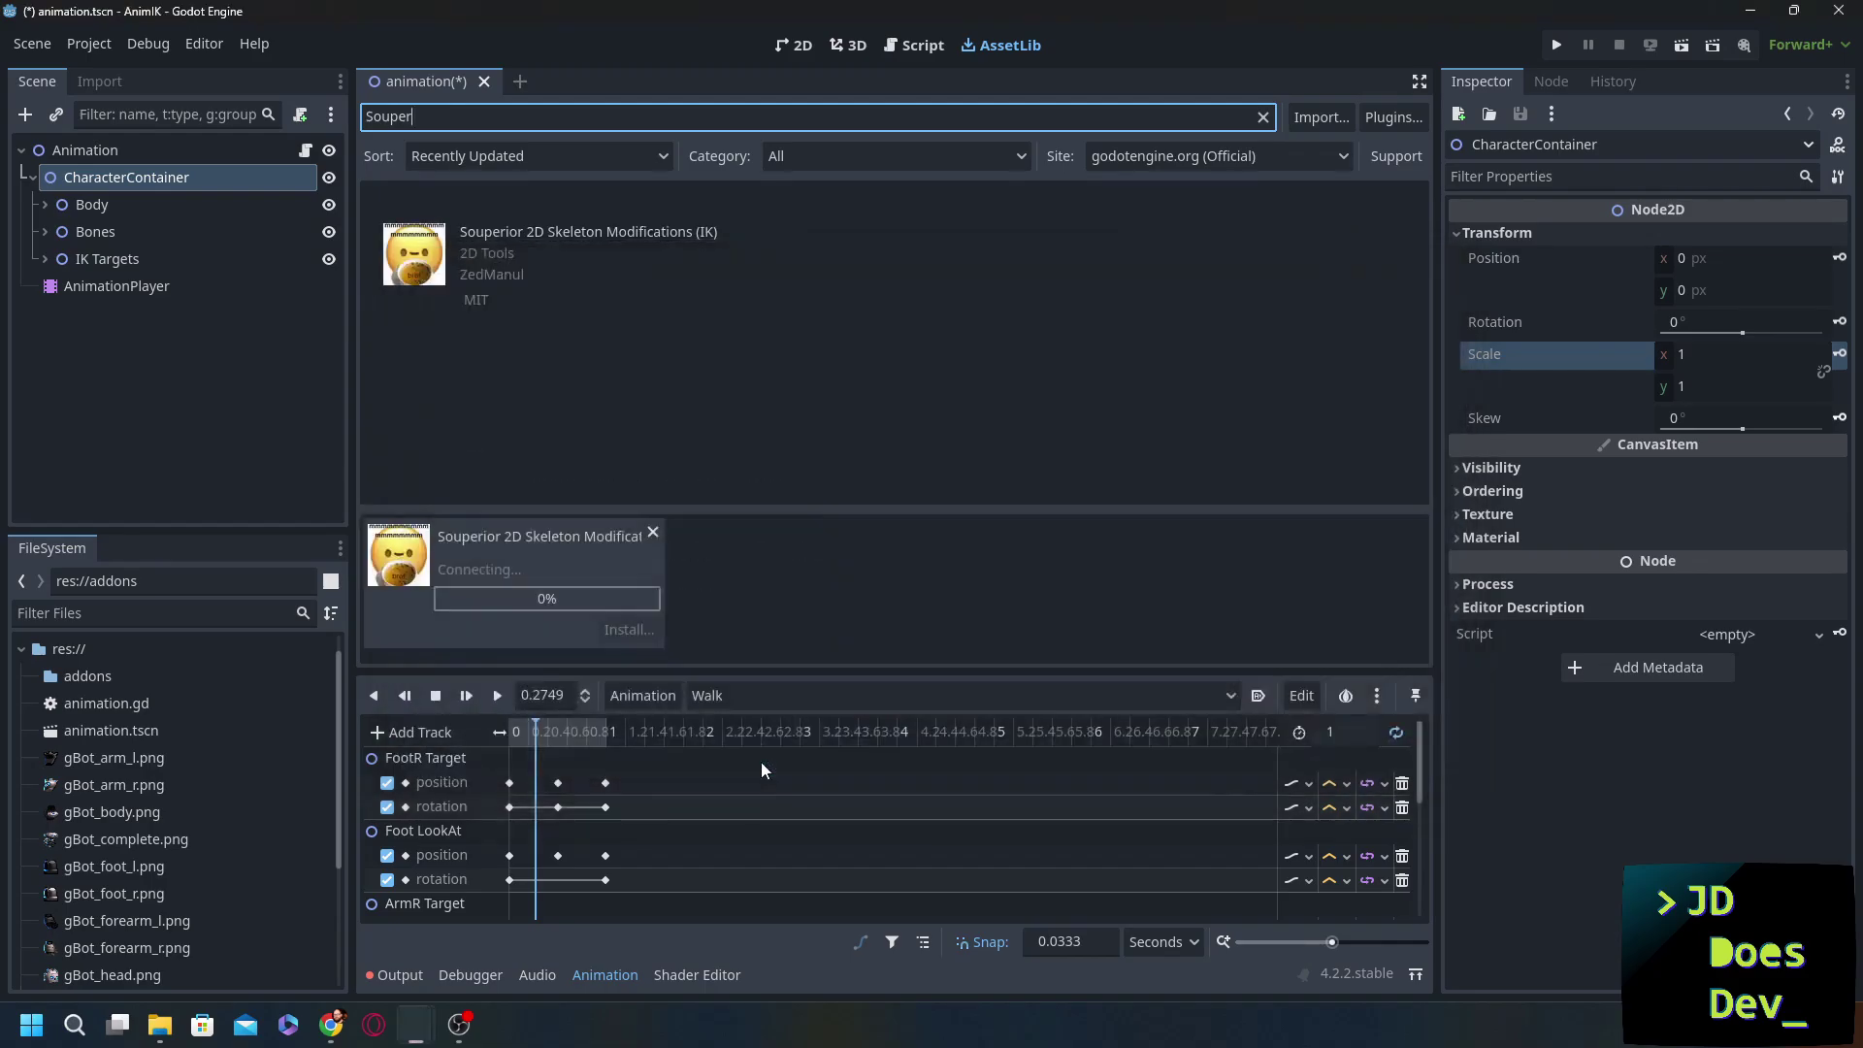
{"action": "left_click", "coordinate": [820, 815]}
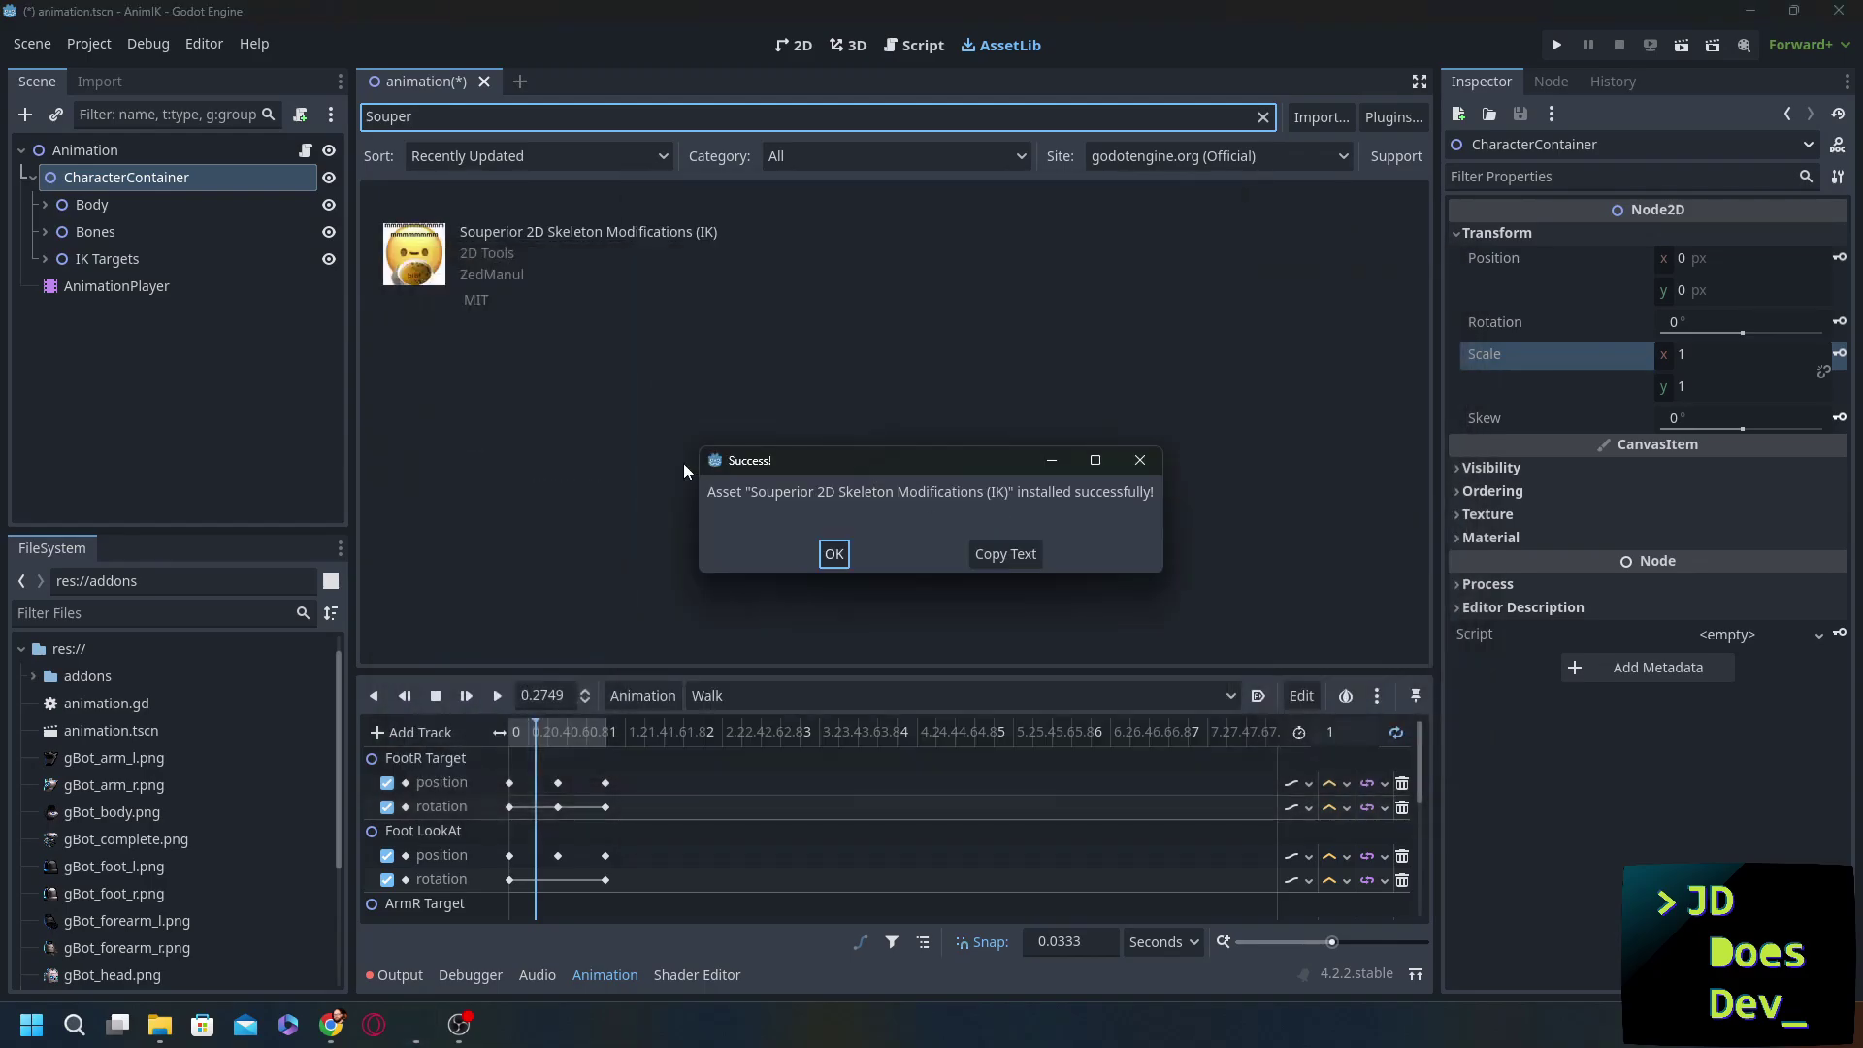
{"action": "left_click", "coordinate": [838, 563]}
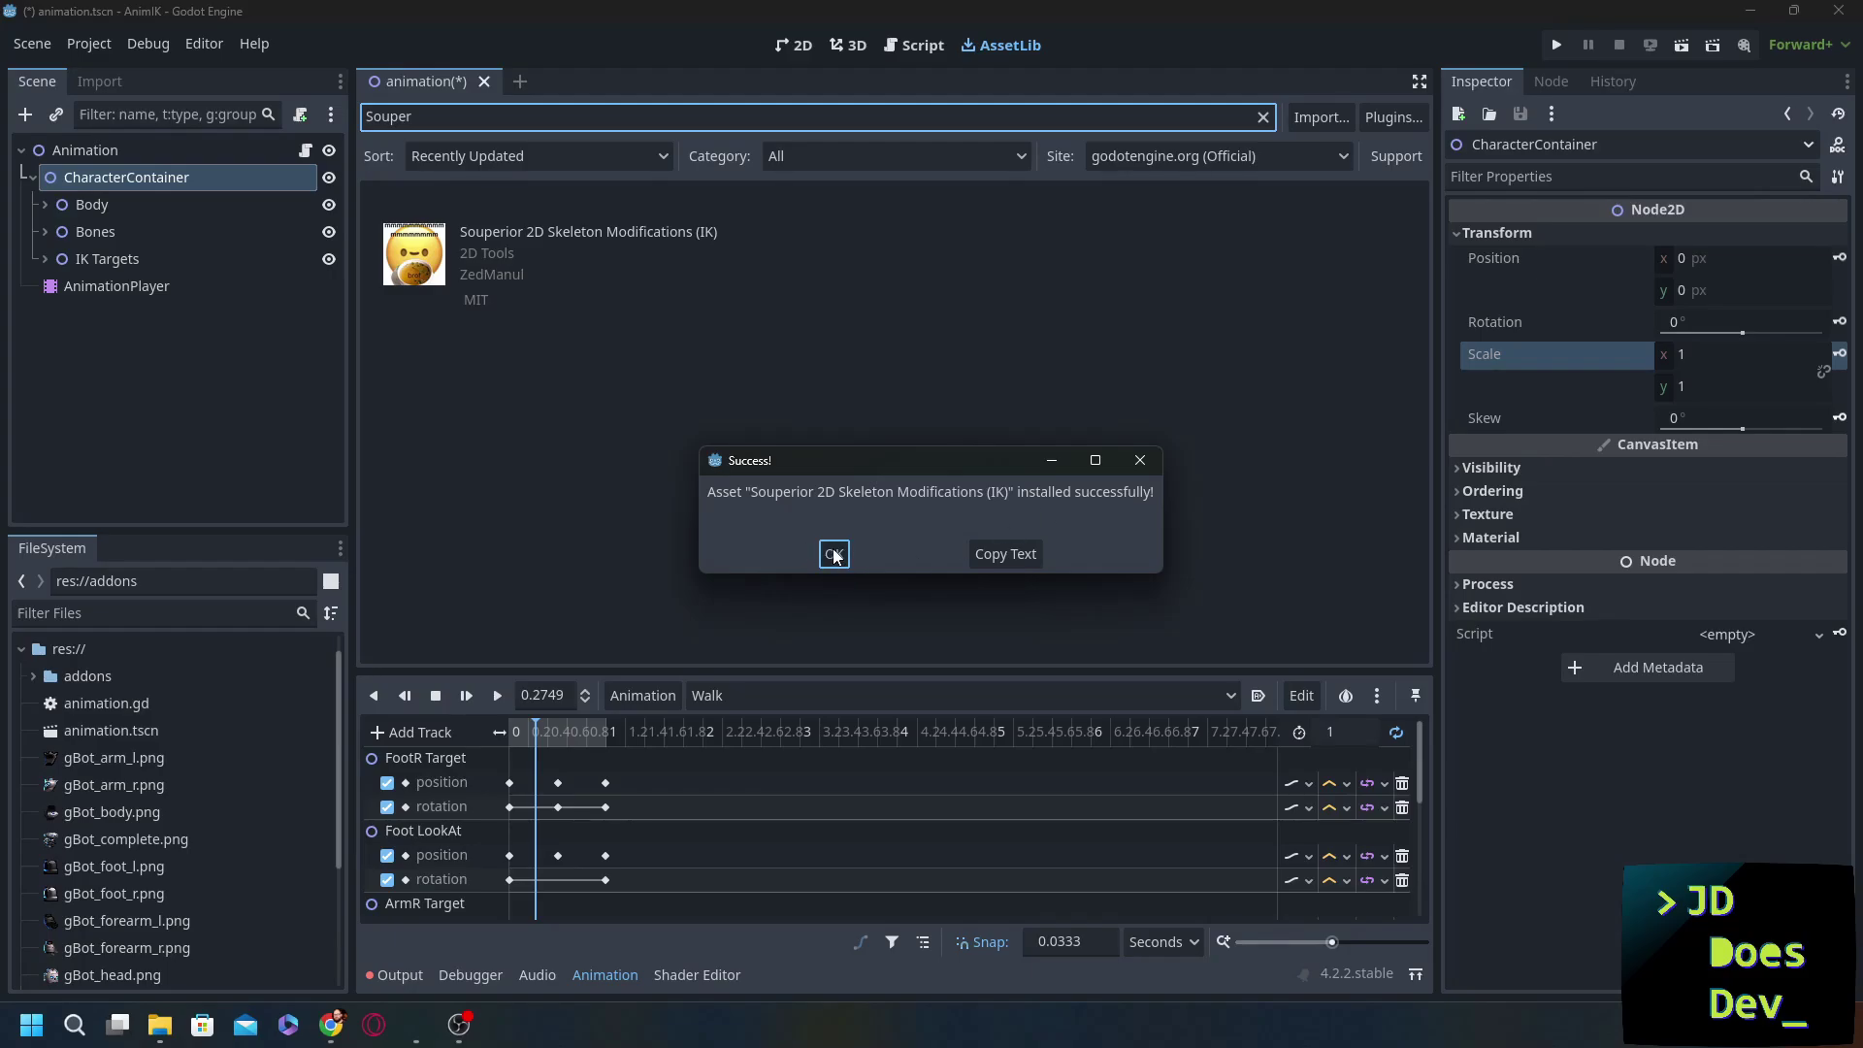
- Enable the Souperior 2D Skeleton Modifications plugin in the project settings
{"action": "left_click", "coordinate": [89, 43]}
{"action": "left_click", "coordinate": [122, 68]}
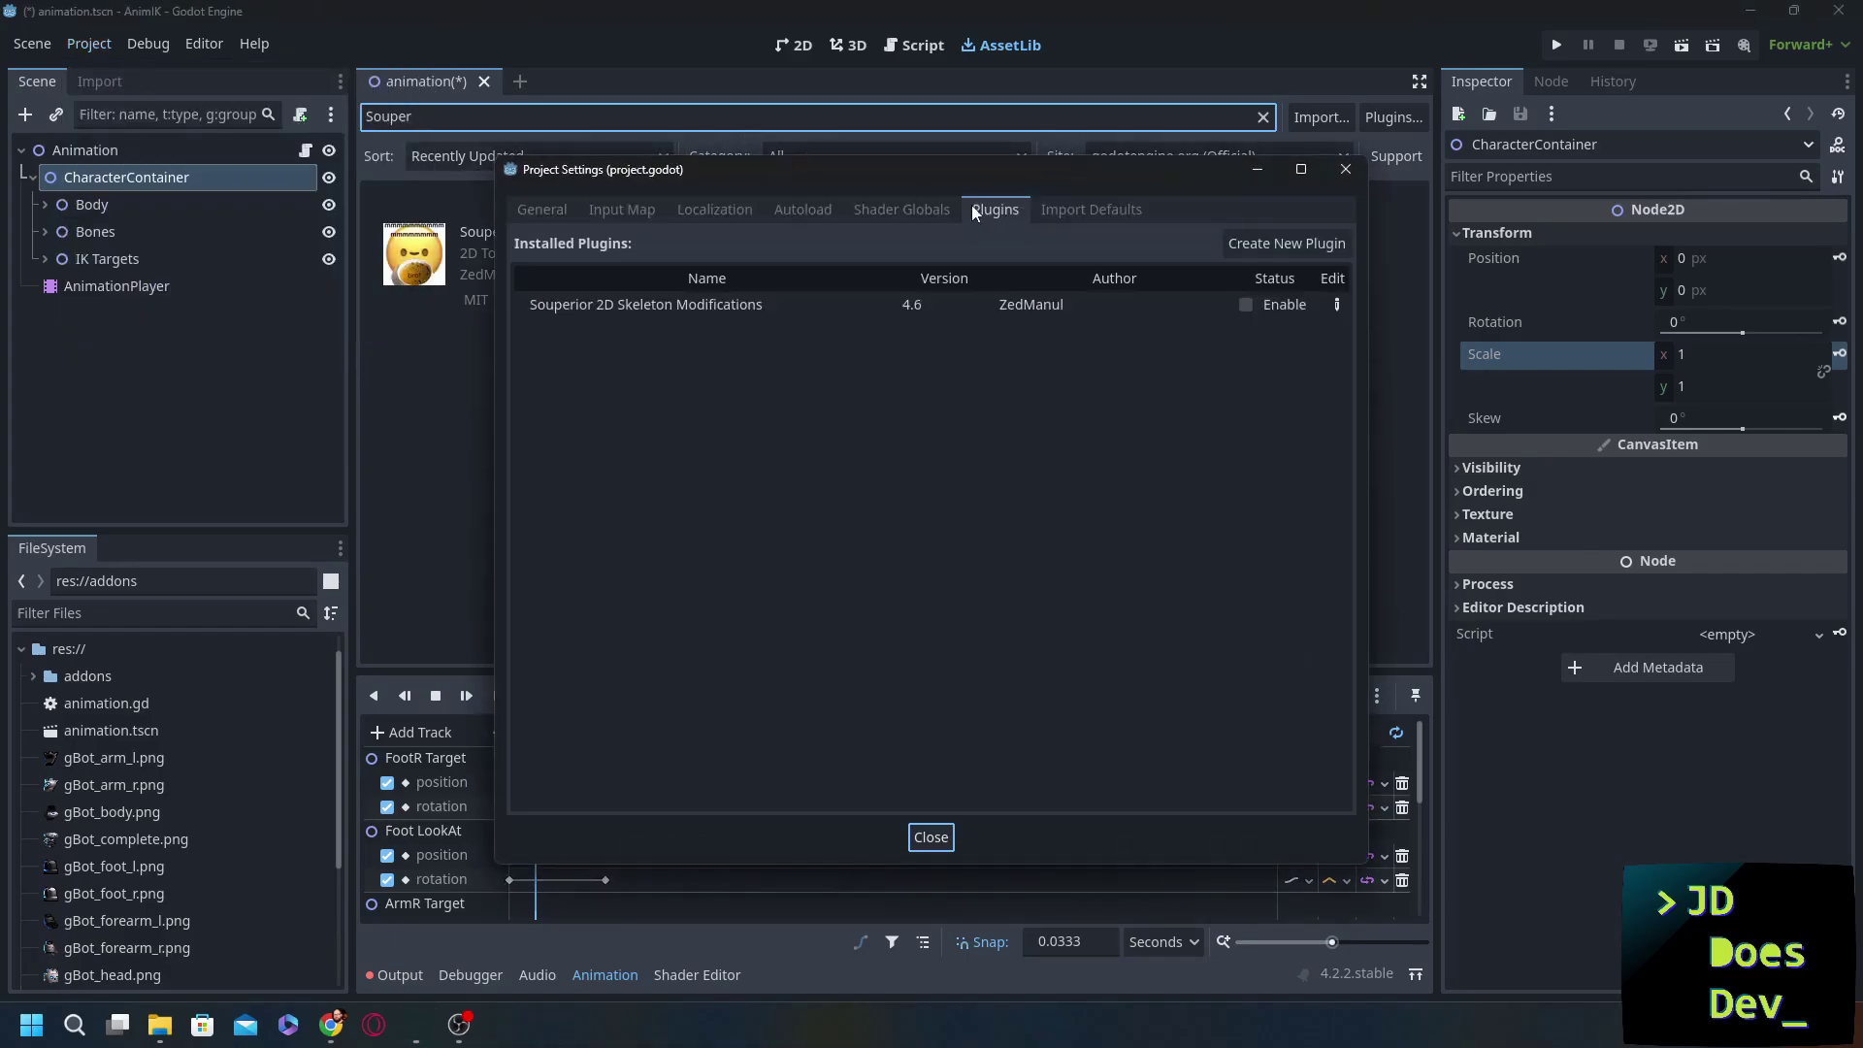
{"action": "left_click", "coordinate": [993, 210]}
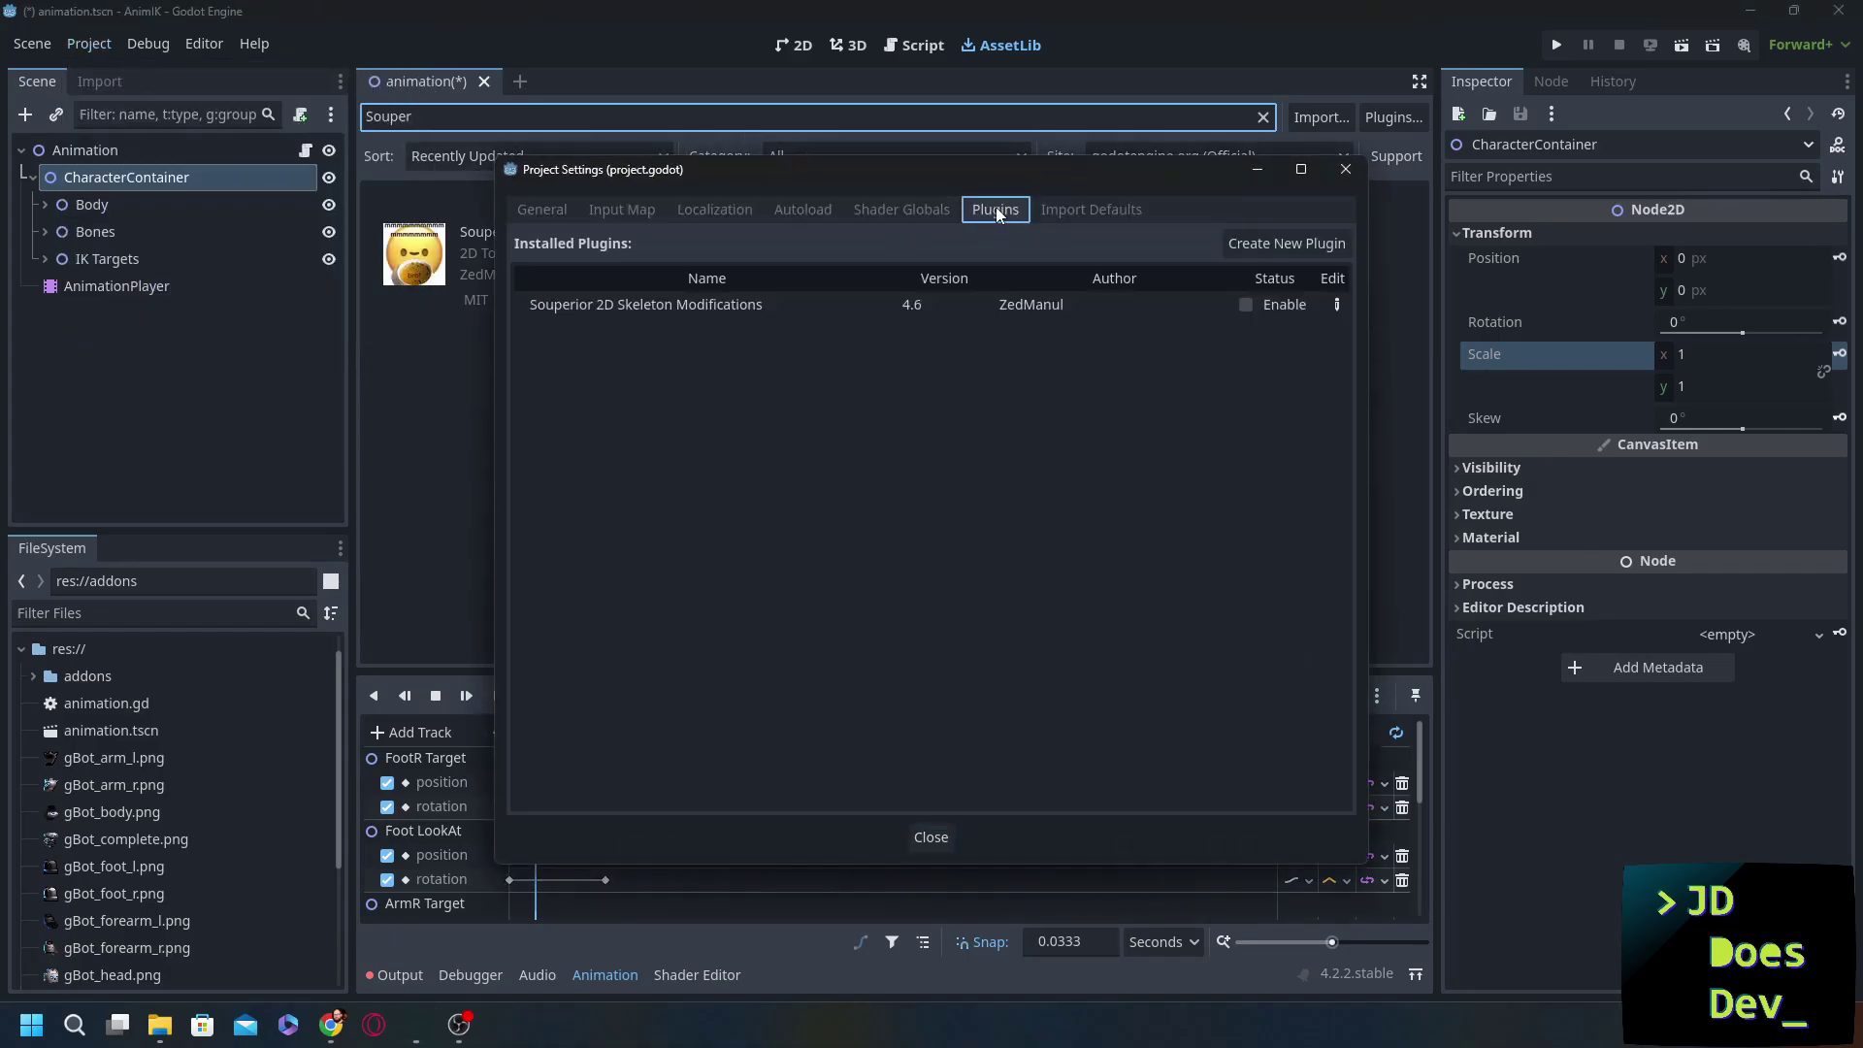
{"action": "left_click", "coordinate": [1245, 304]}
{"action": "left_click", "coordinate": [931, 837]}
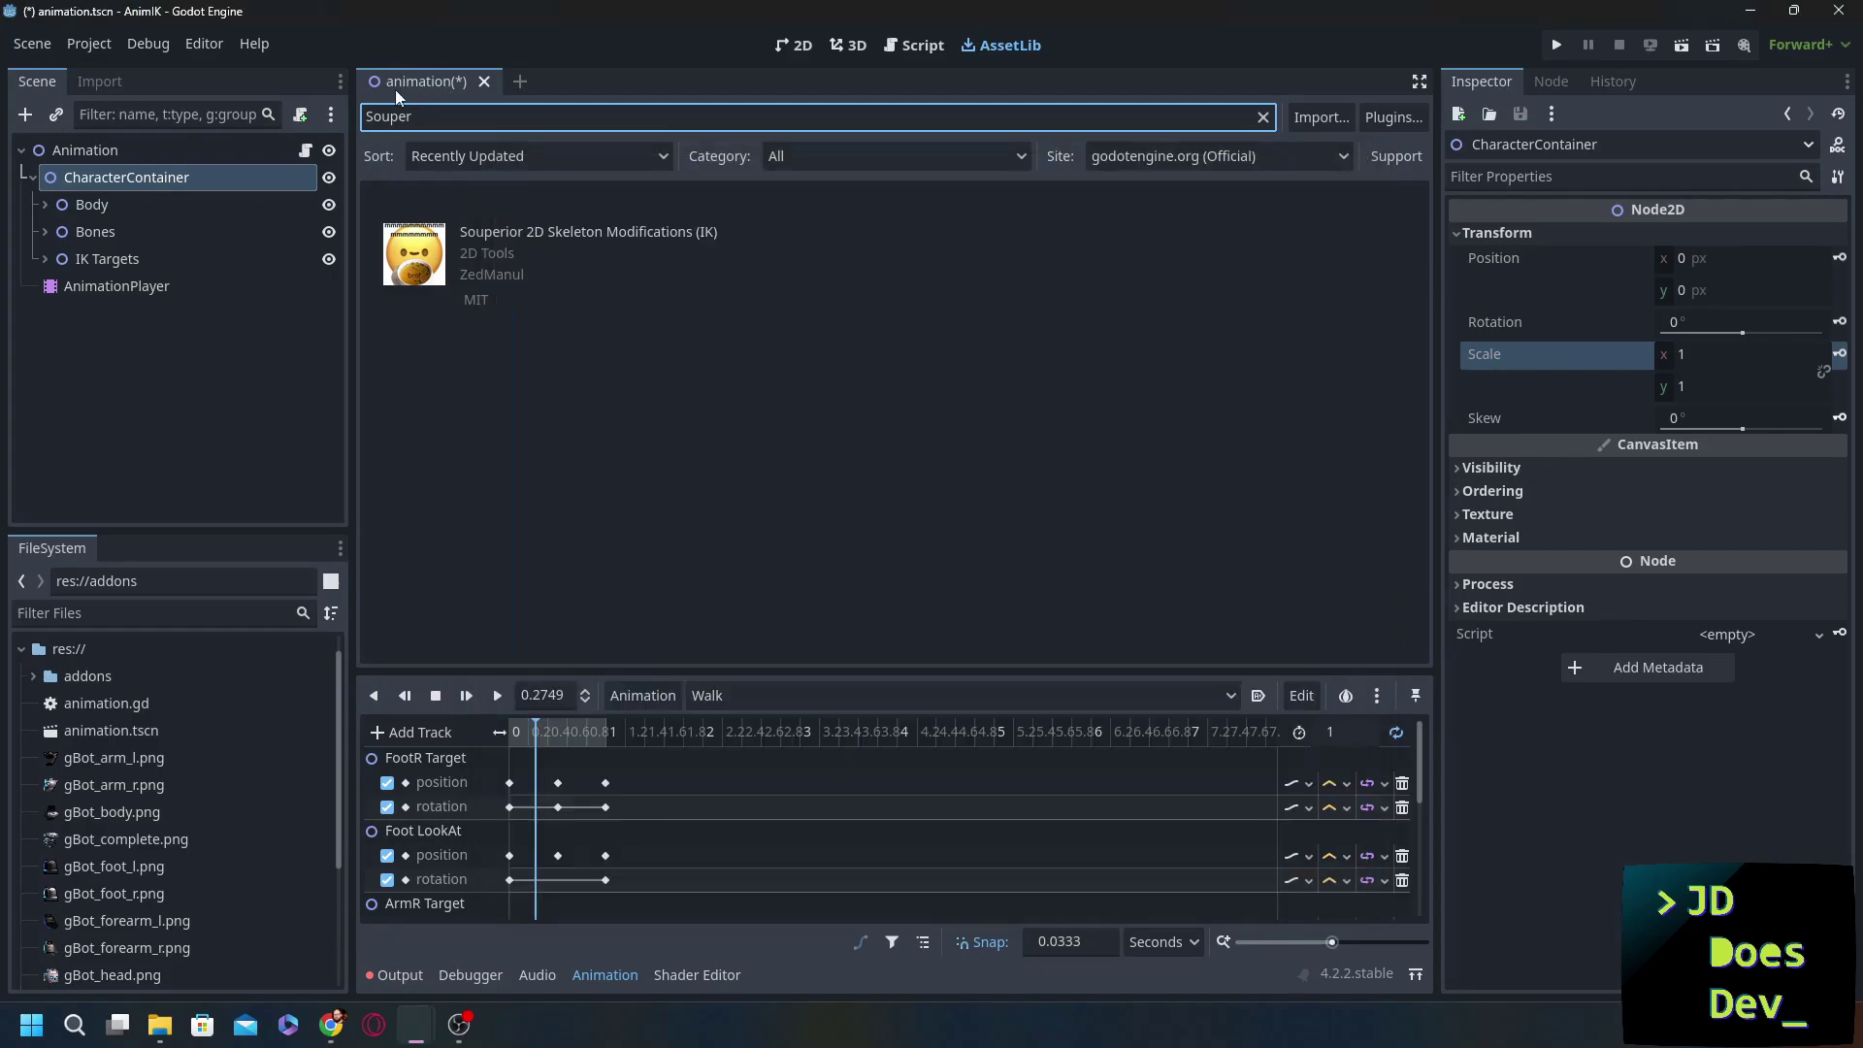
- Clear the Modification Stack of the Skeleton2D node under Bones in the 2D scene
{"action": "left_click", "coordinate": [793, 45]}
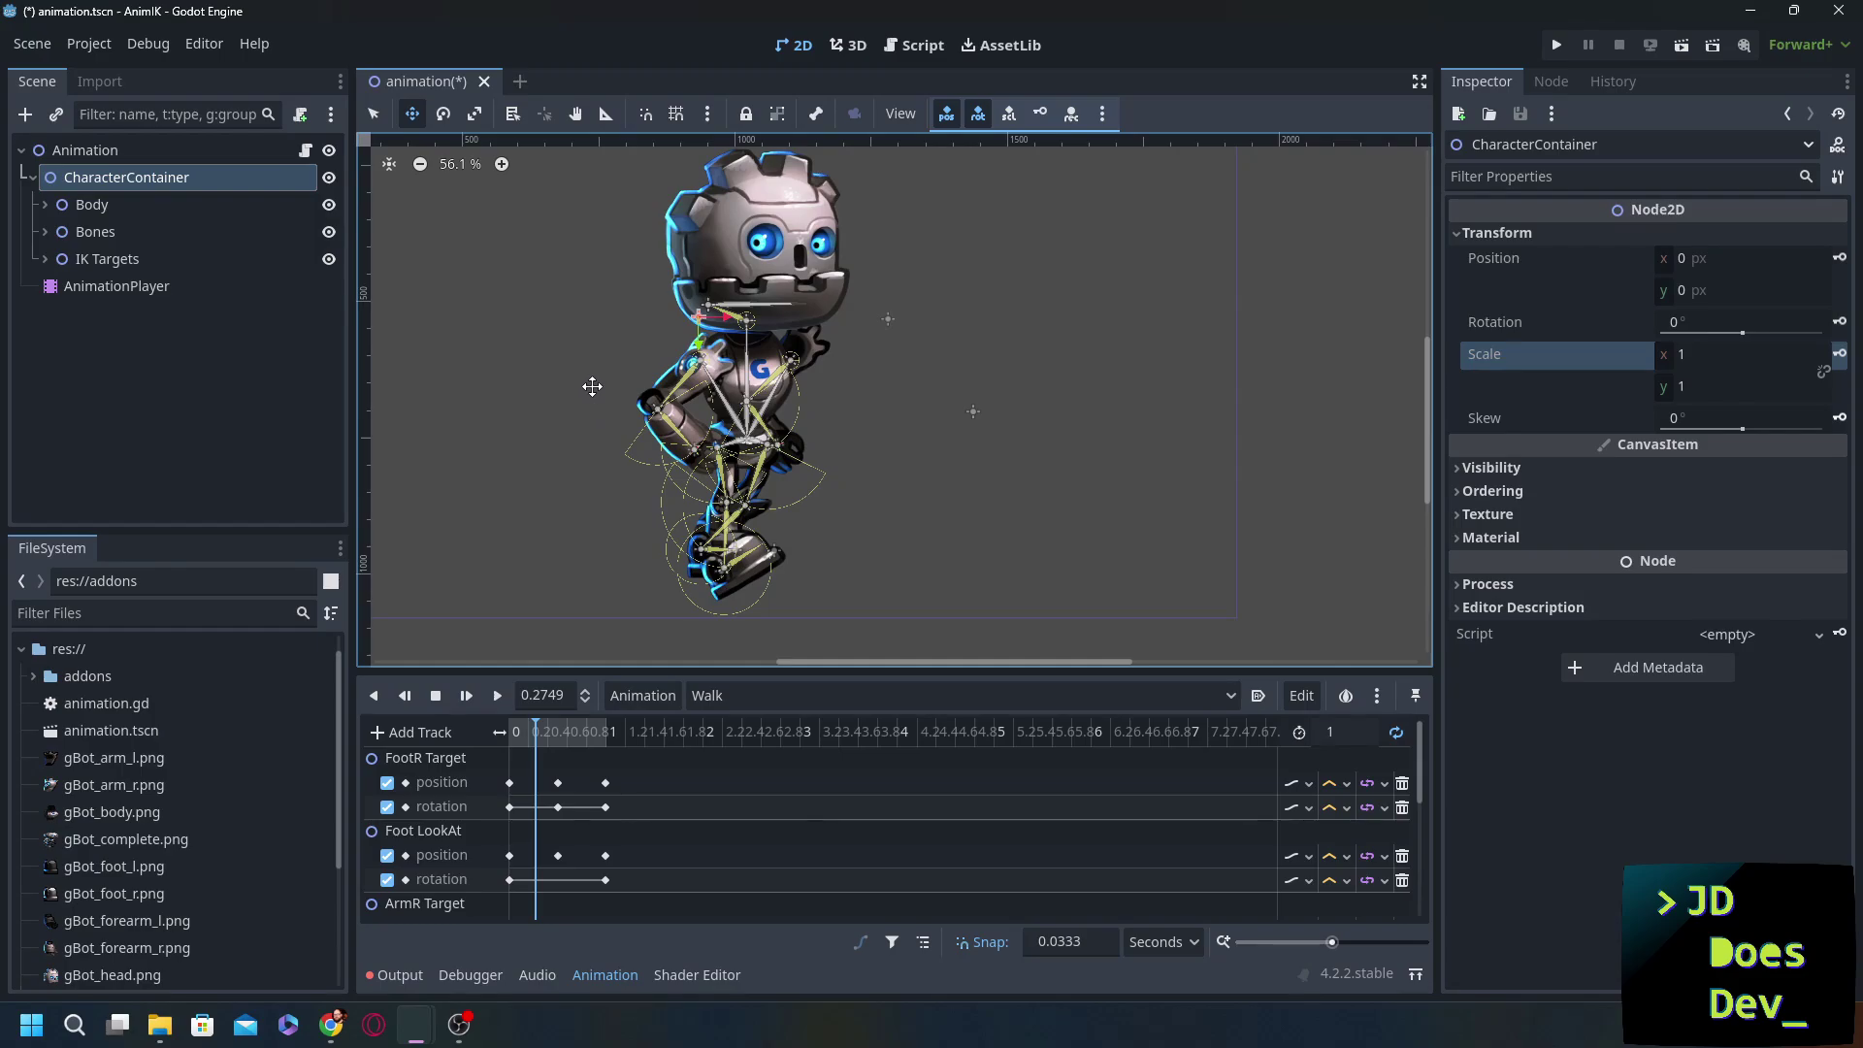
{"action": "left_click", "coordinate": [44, 206]}
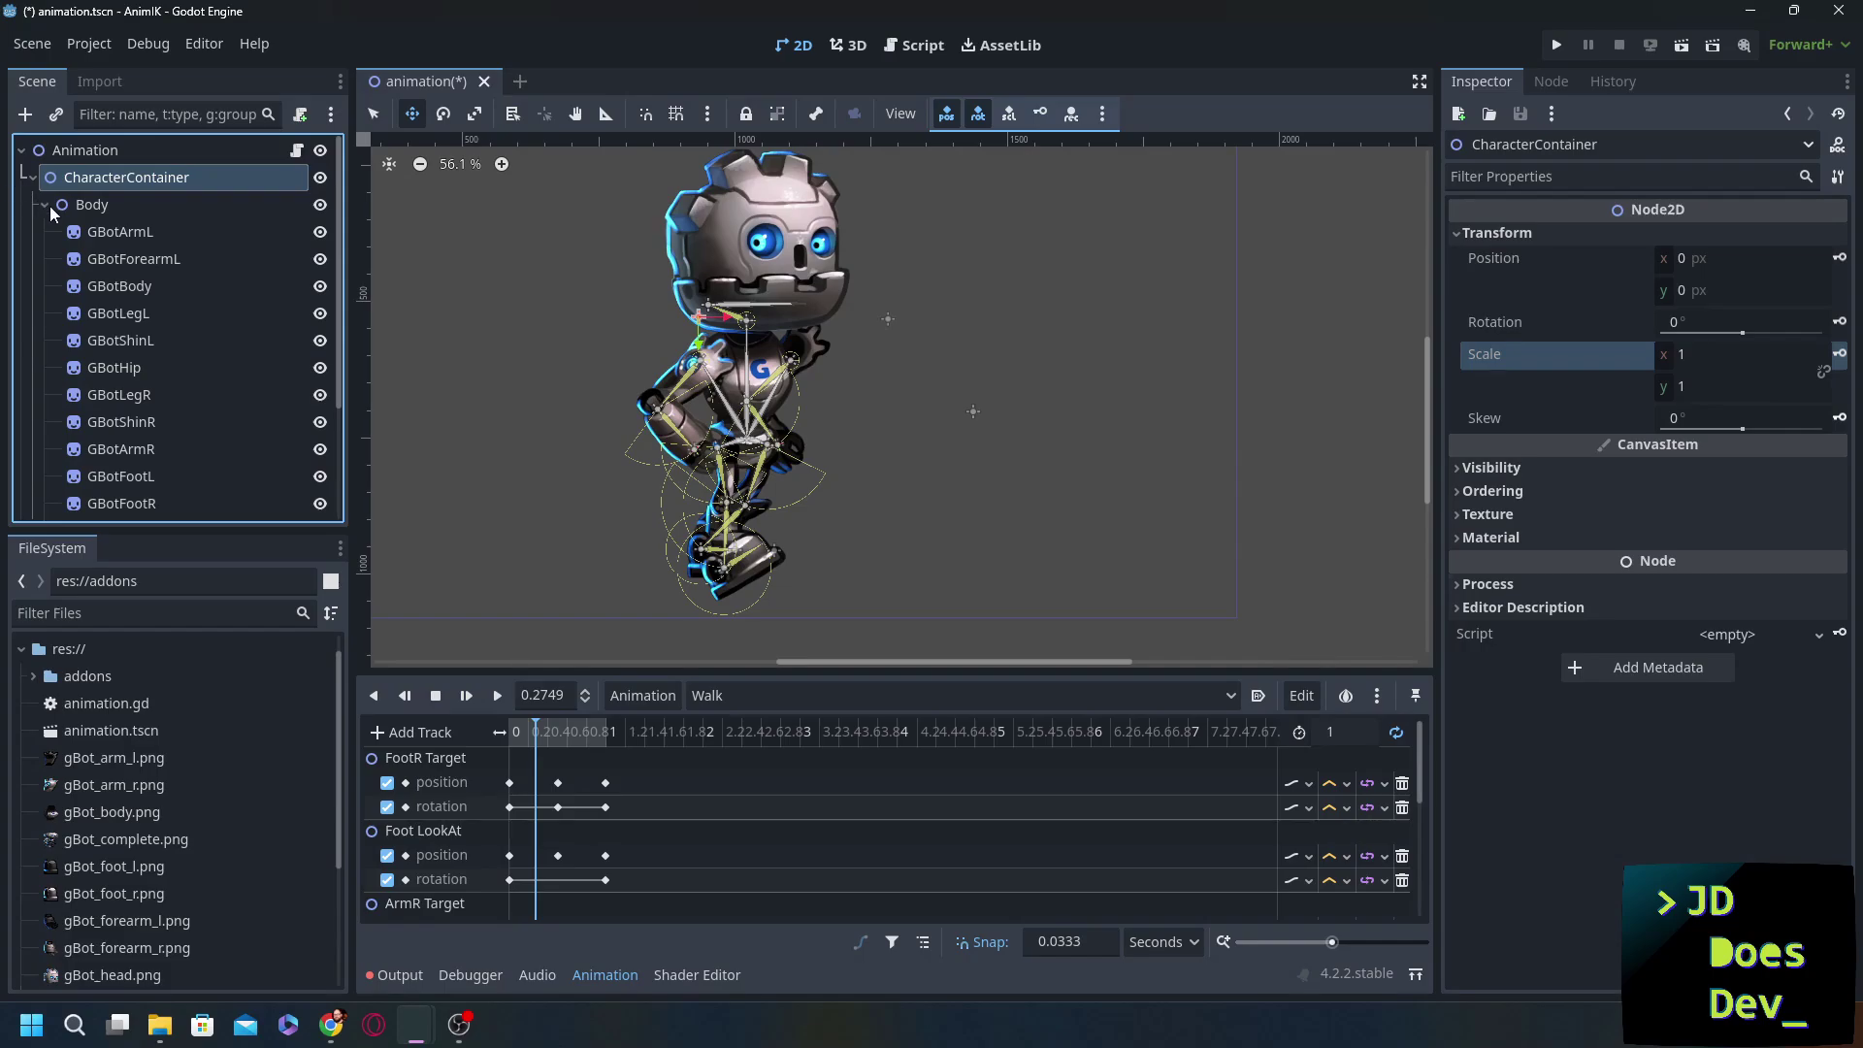
{"action": "left_click", "coordinate": [46, 205]}
{"action": "left_click", "coordinate": [43, 233]}
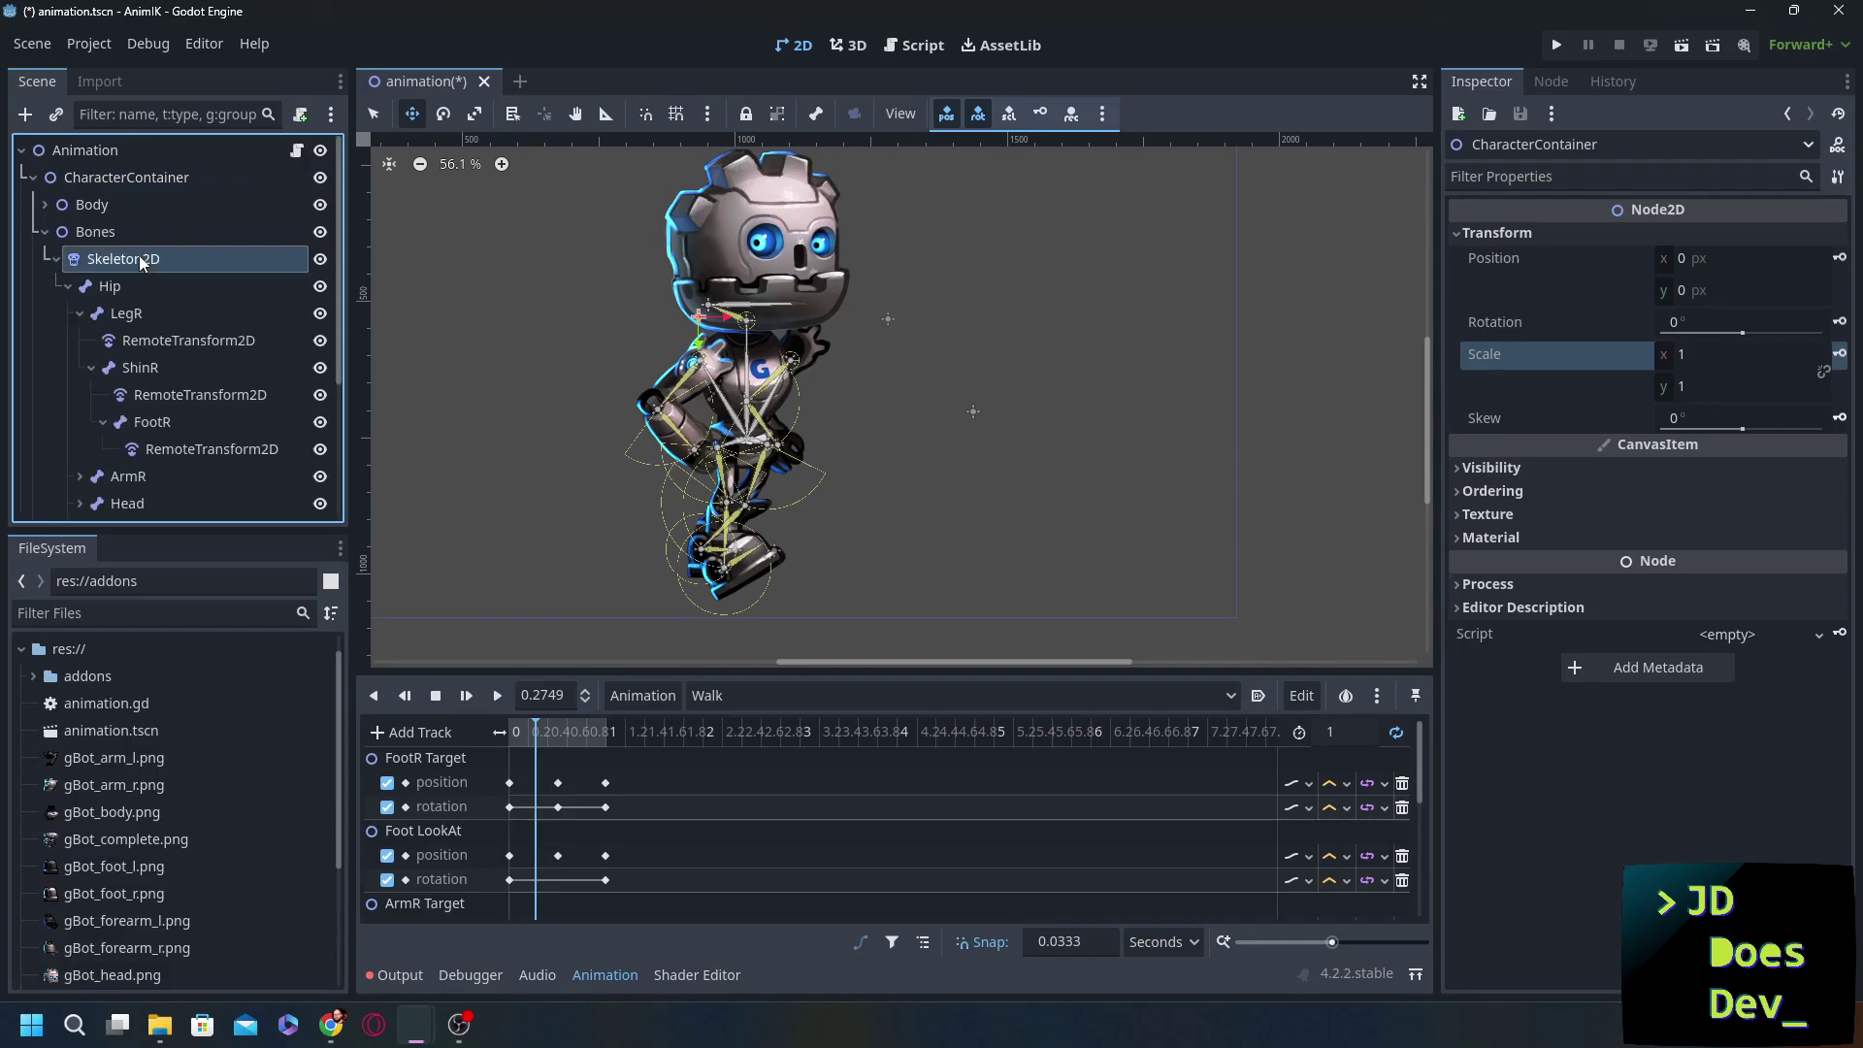
{"action": "left_click", "coordinate": [145, 259]}
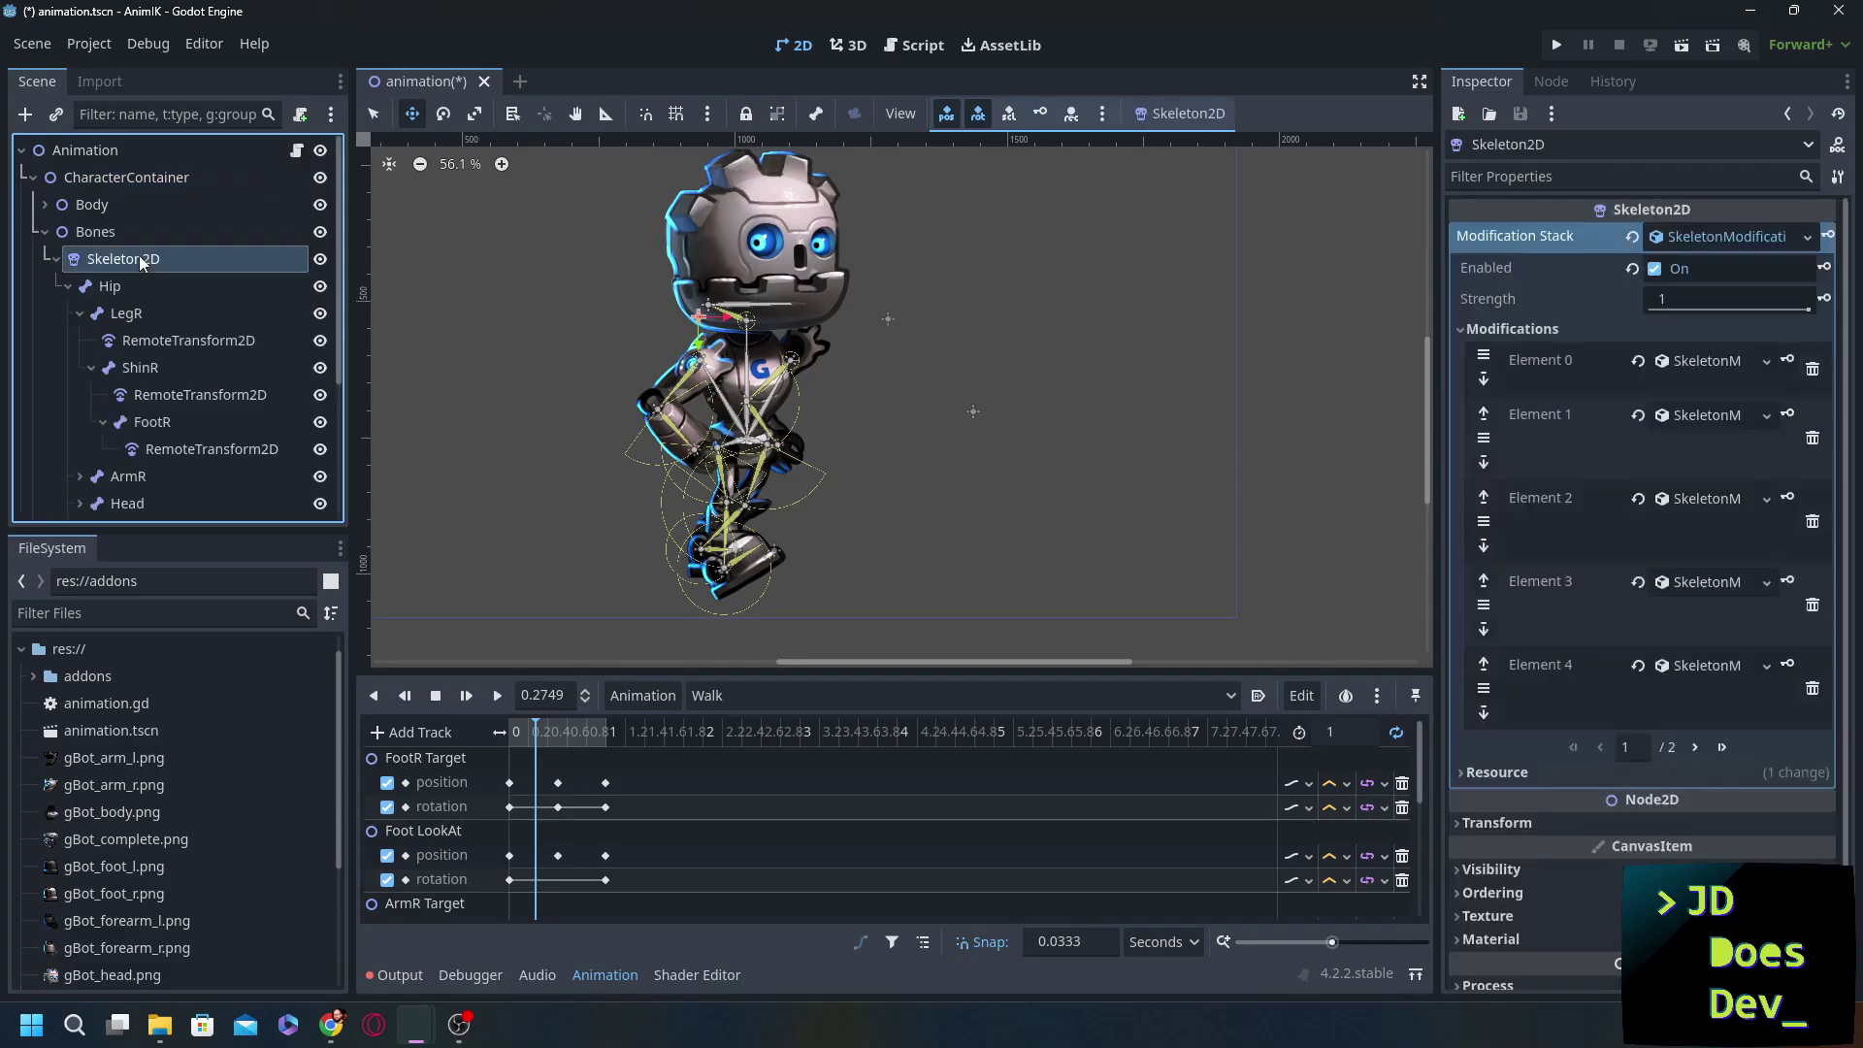
{"action": "left_click", "coordinate": [1632, 238]}
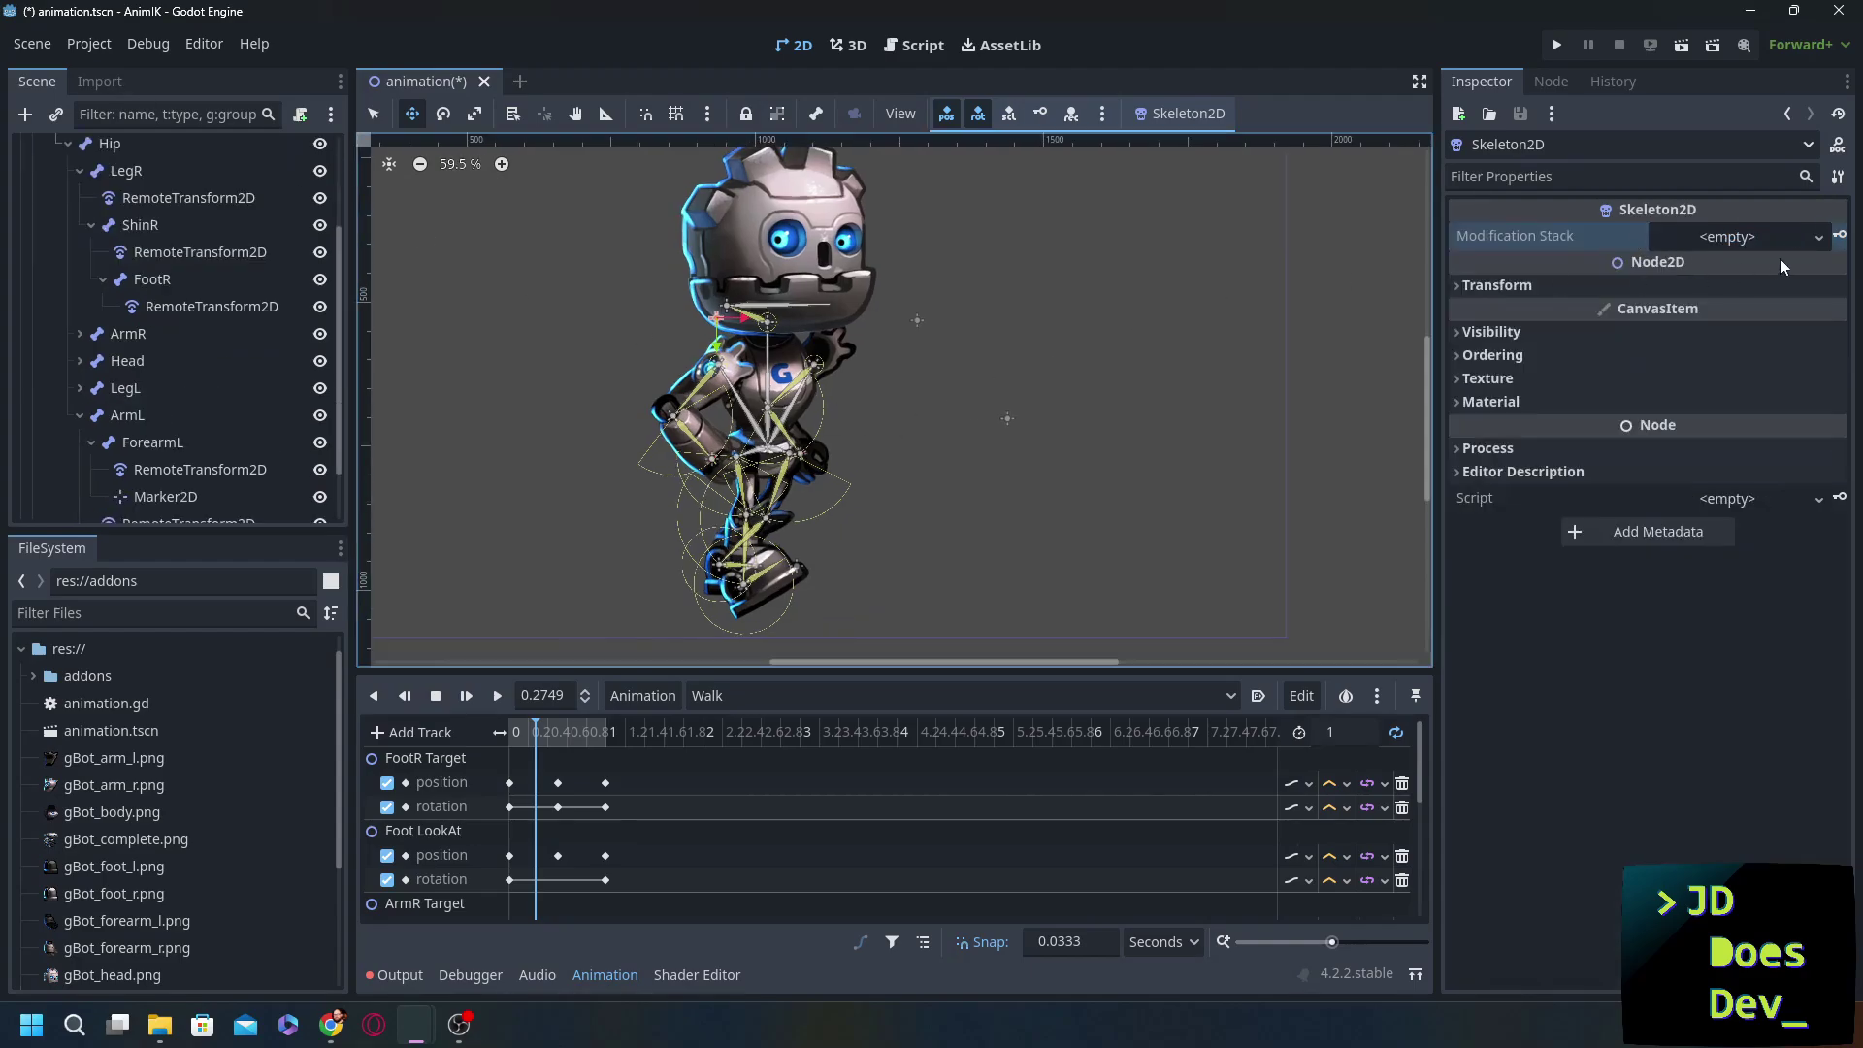
- Open an empty scene and close it again to refresh the character's skeleton pose
{"action": "scroll", "coordinate": [931, 358], "scroll_direction": "up", "scroll_amount": 1}
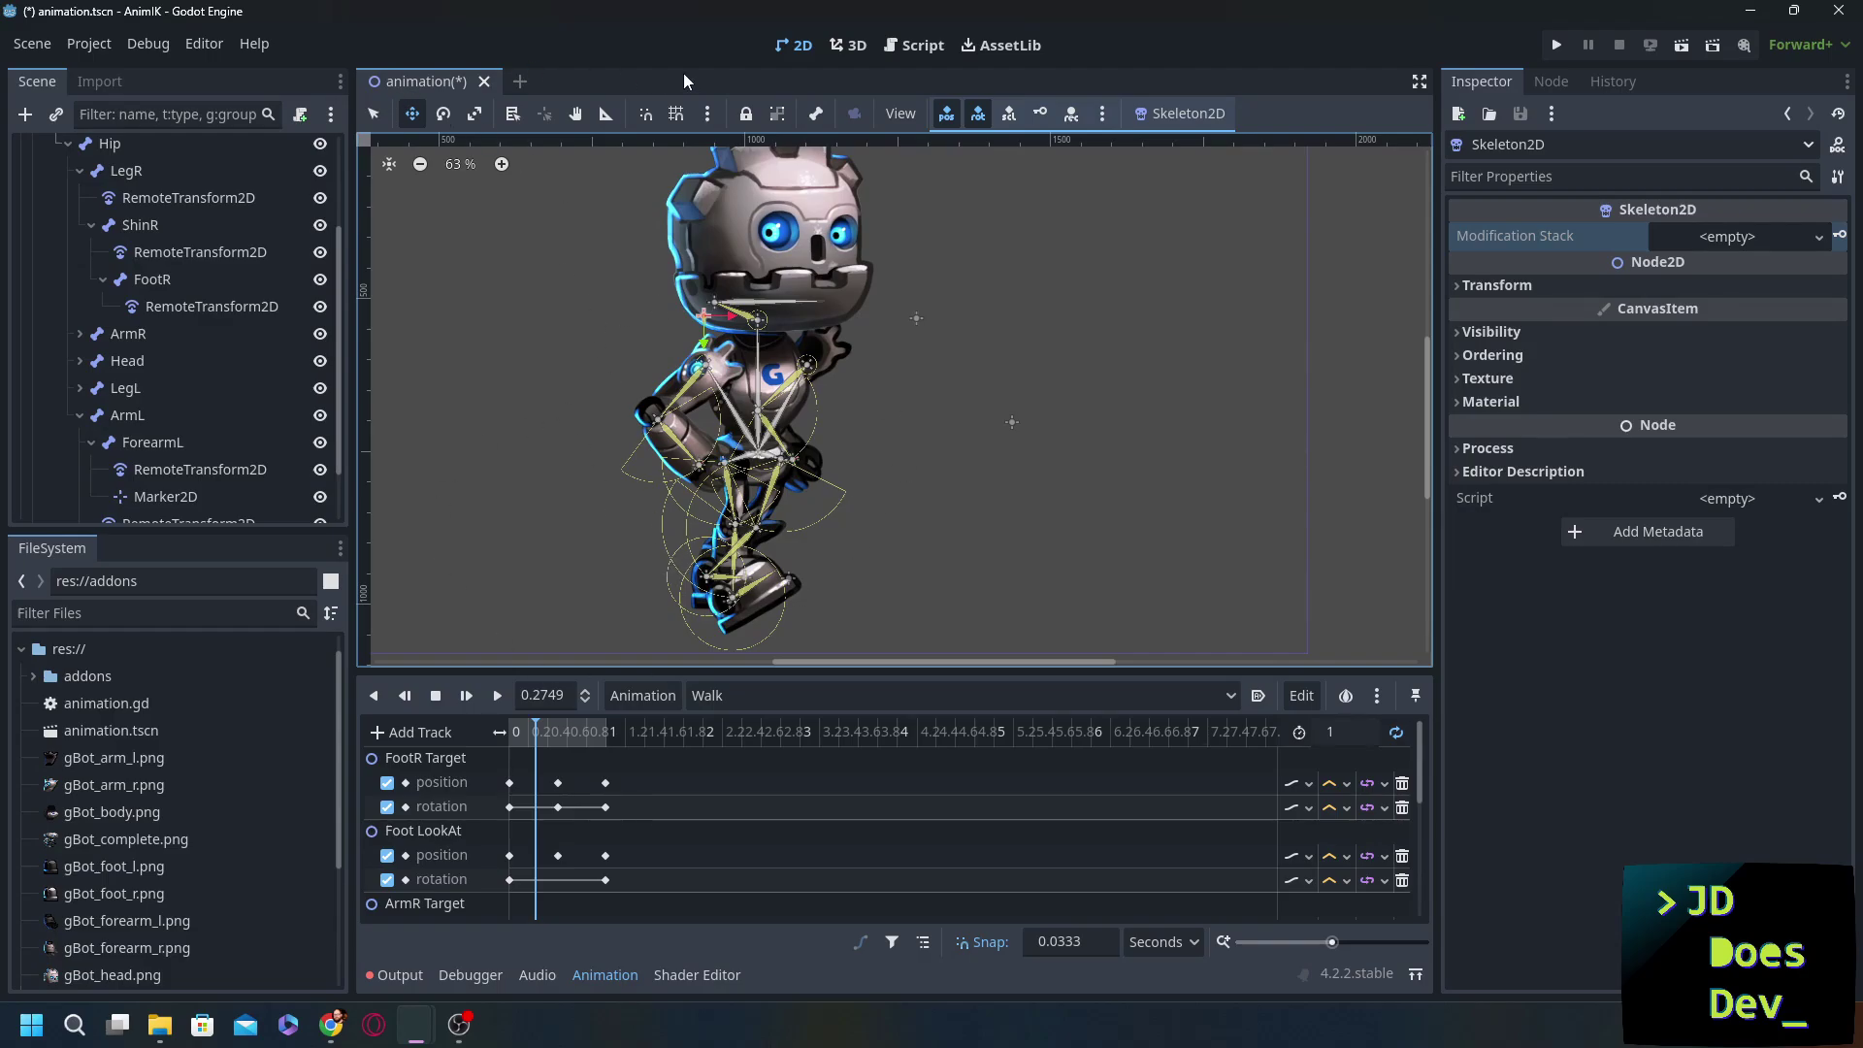
{"action": "left_click", "coordinate": [519, 81]}
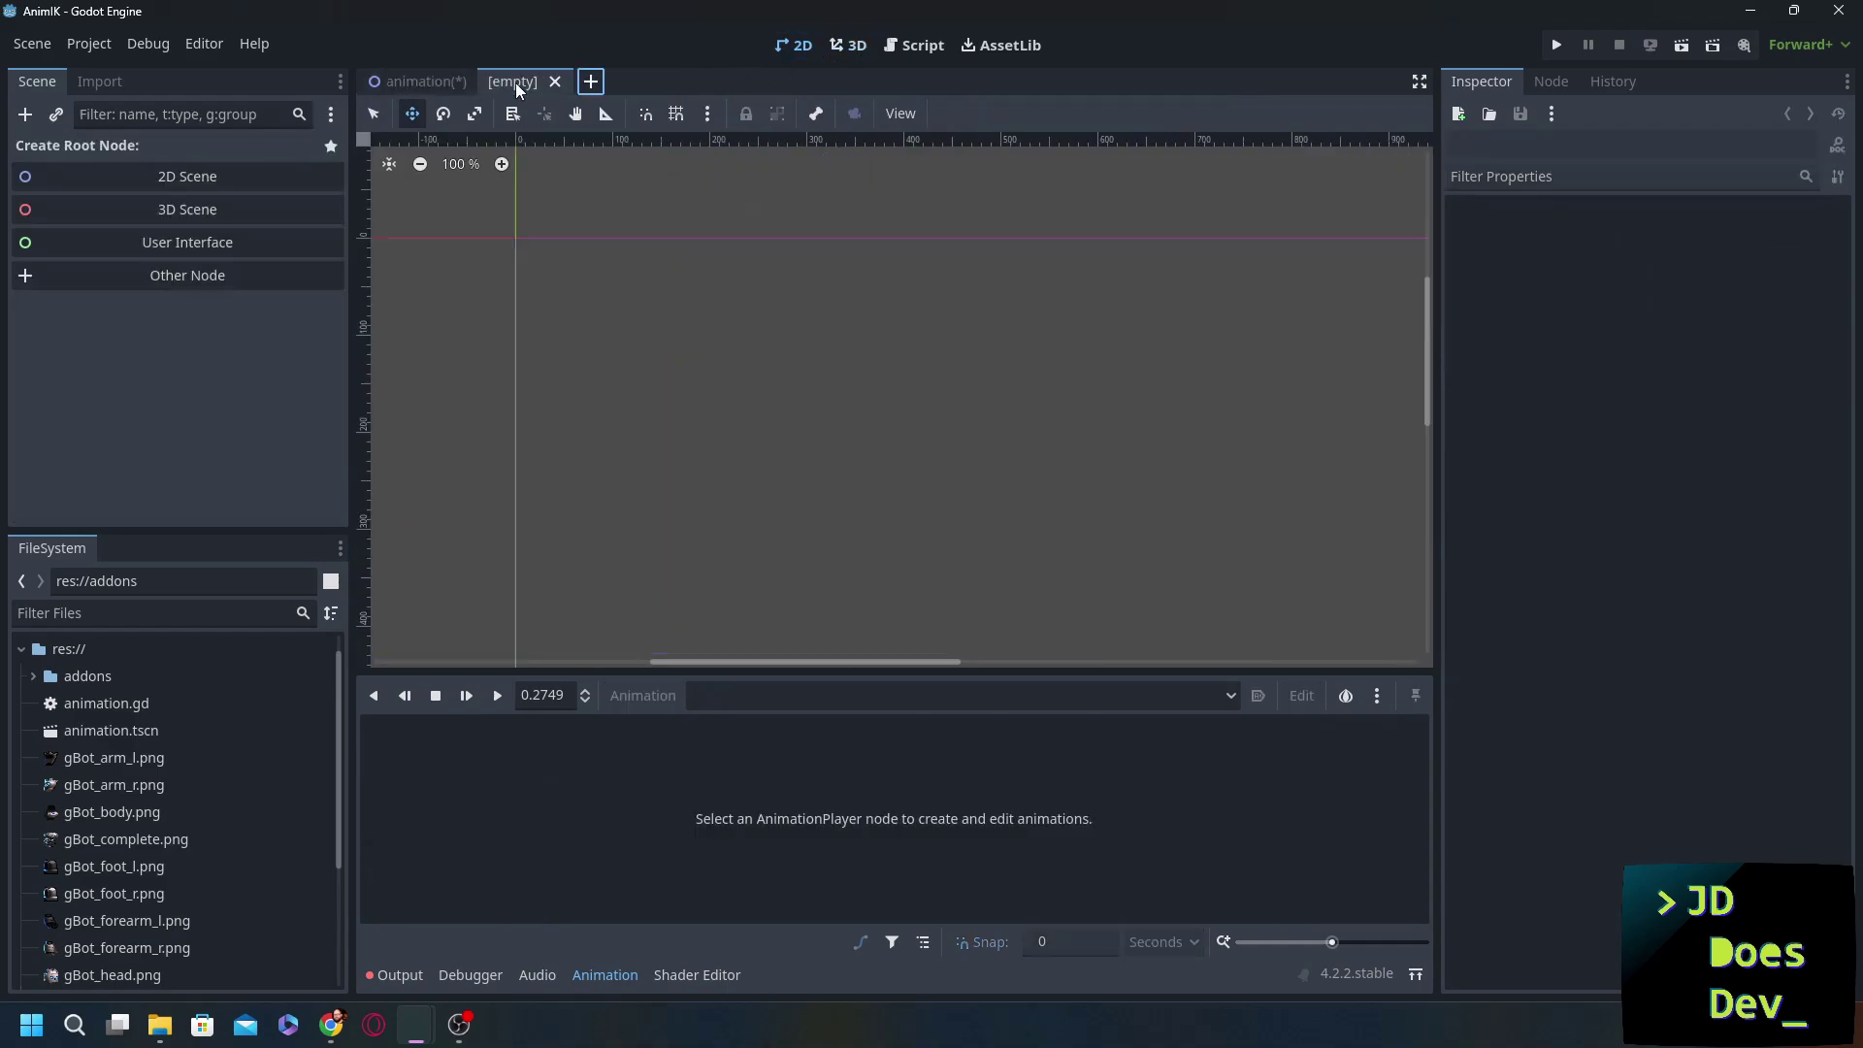
{"action": "left_click", "coordinate": [544, 82]}
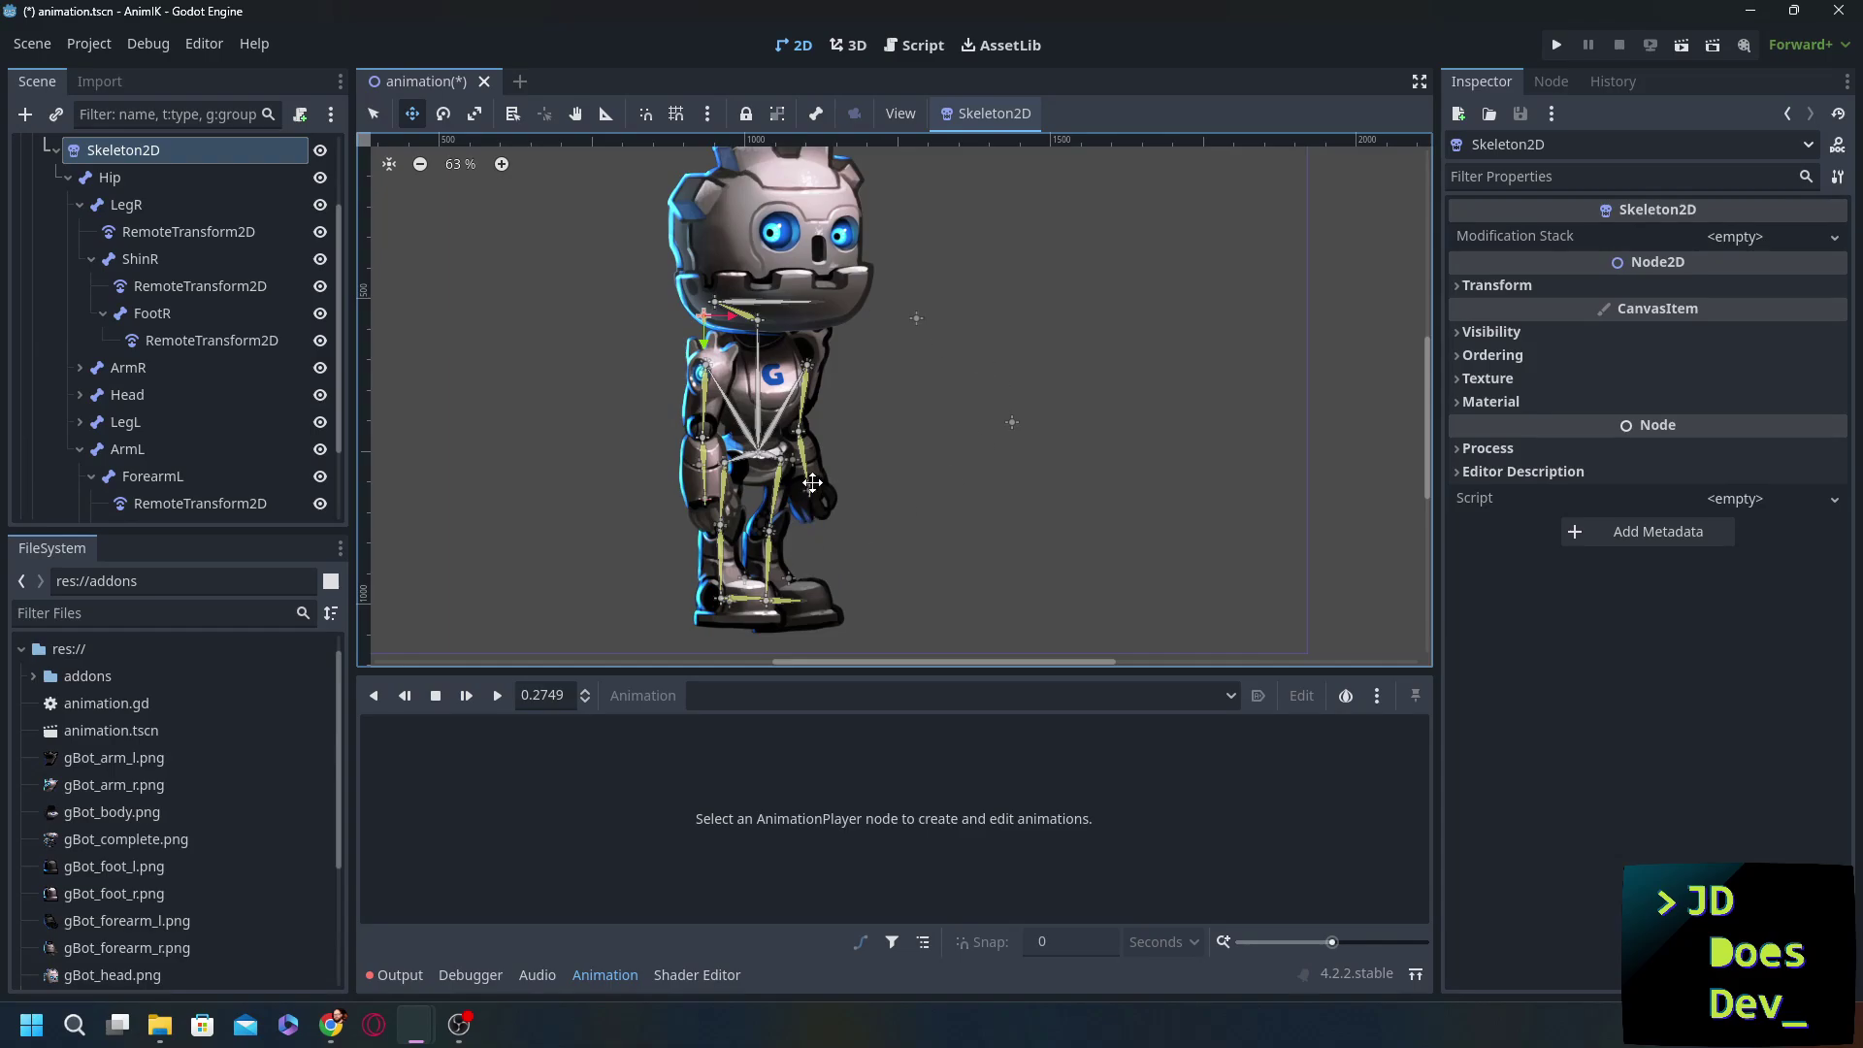
- Collapse the Skeleton2D branch, start adding a child node to Skeleton2D and search the node types for "soup"
{"action": "scroll", "coordinate": [135, 243], "scroll_direction": "up", "scroll_amount": 2}
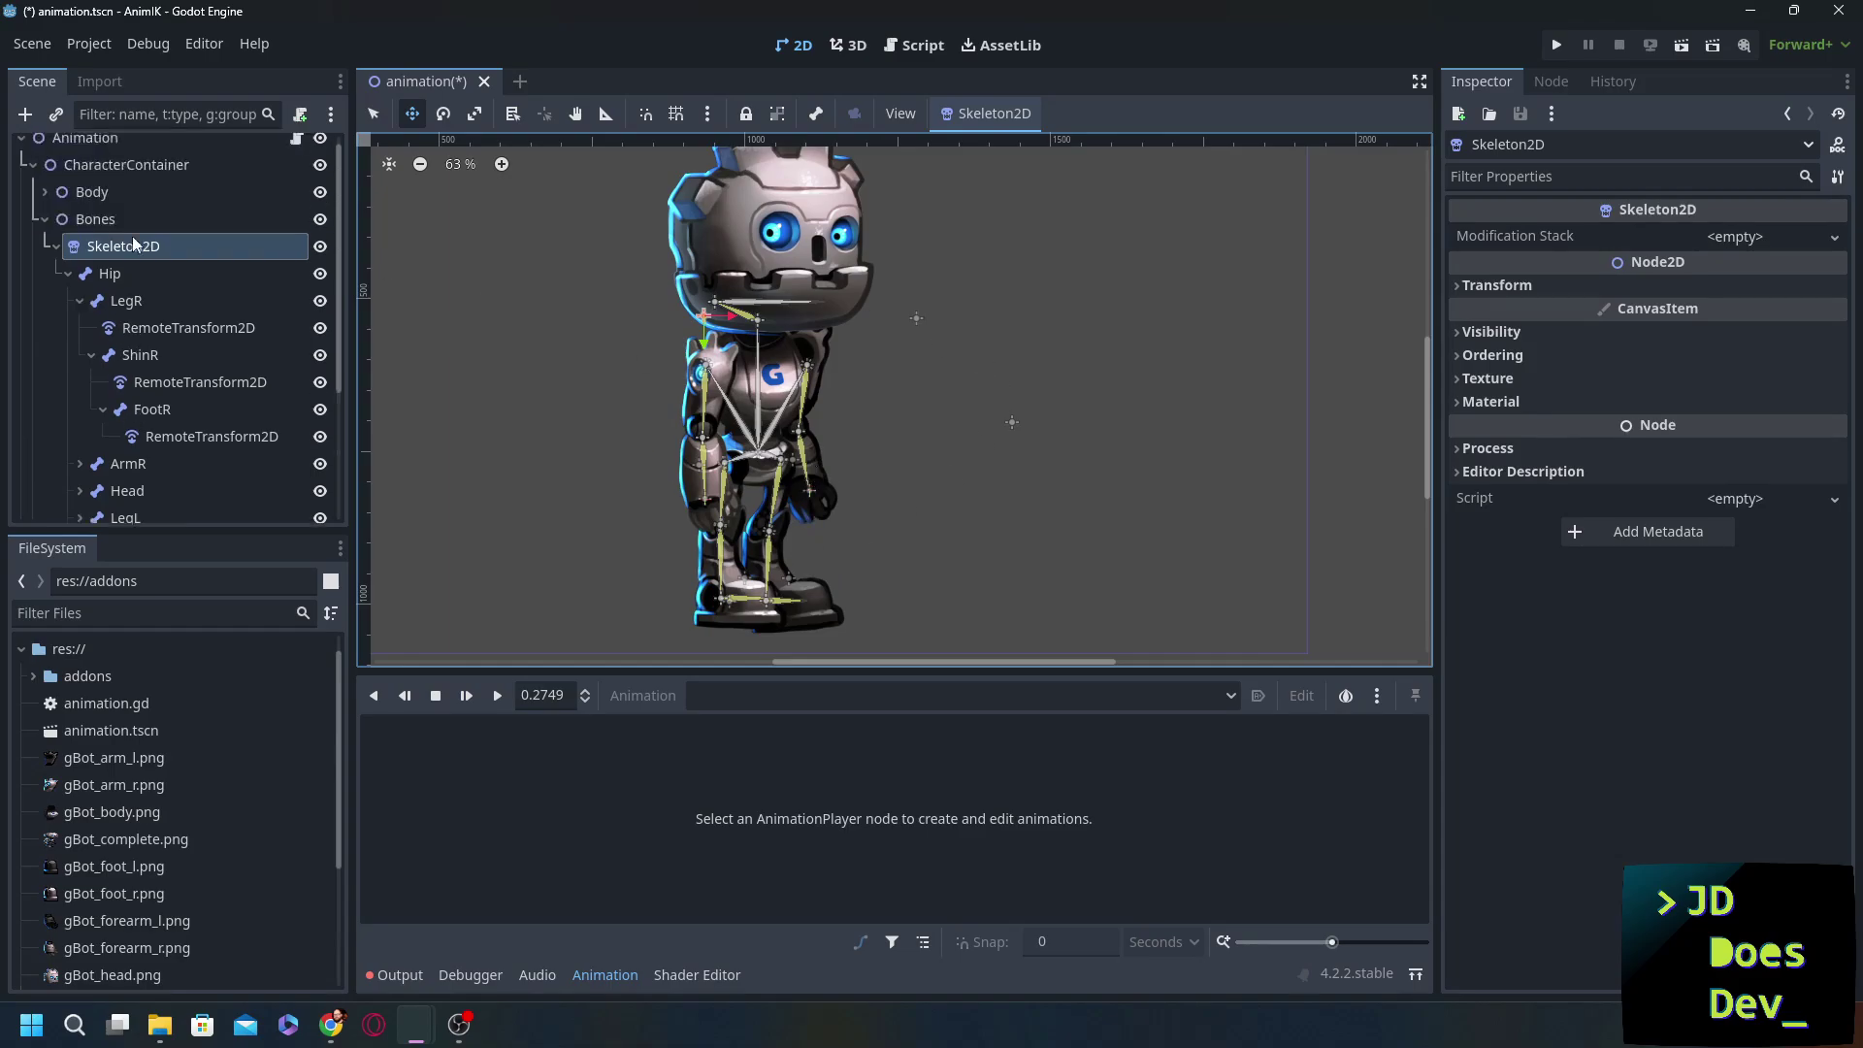
{"action": "left_click", "coordinate": [68, 251]}
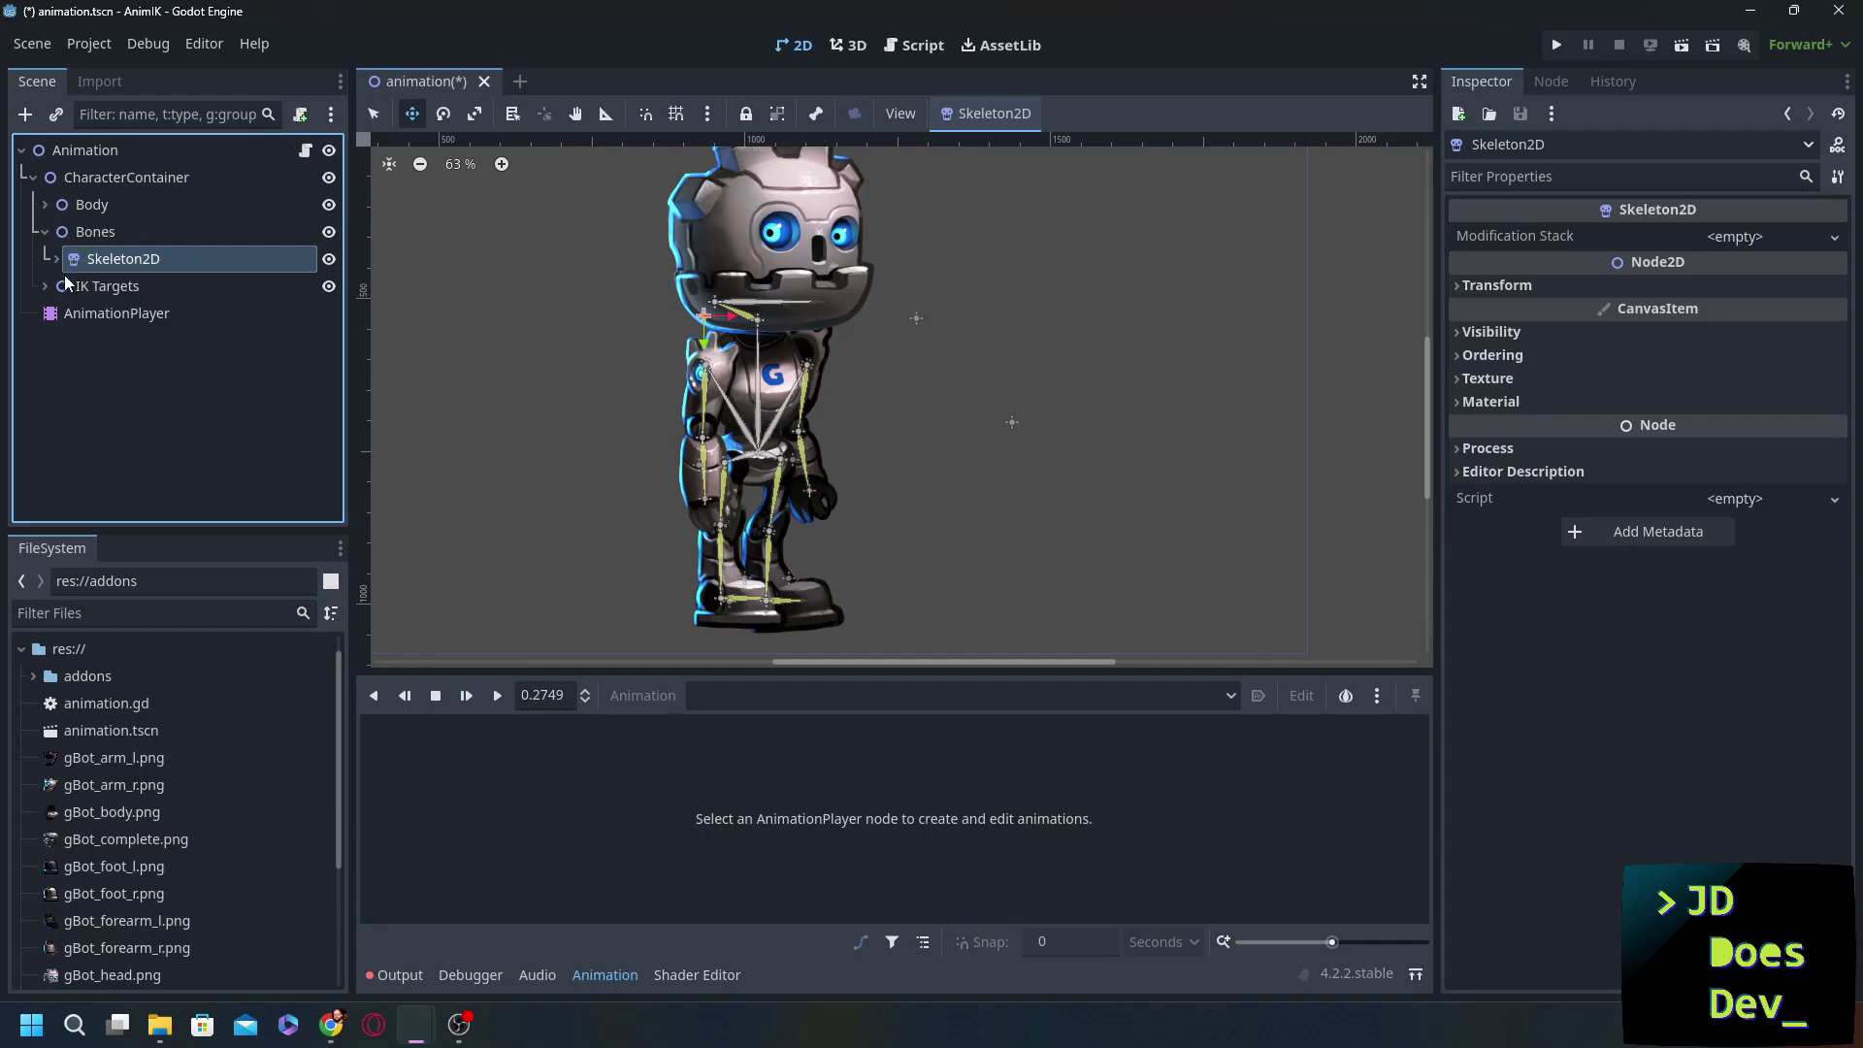
{"action": "key", "text": "ctrl+a"}
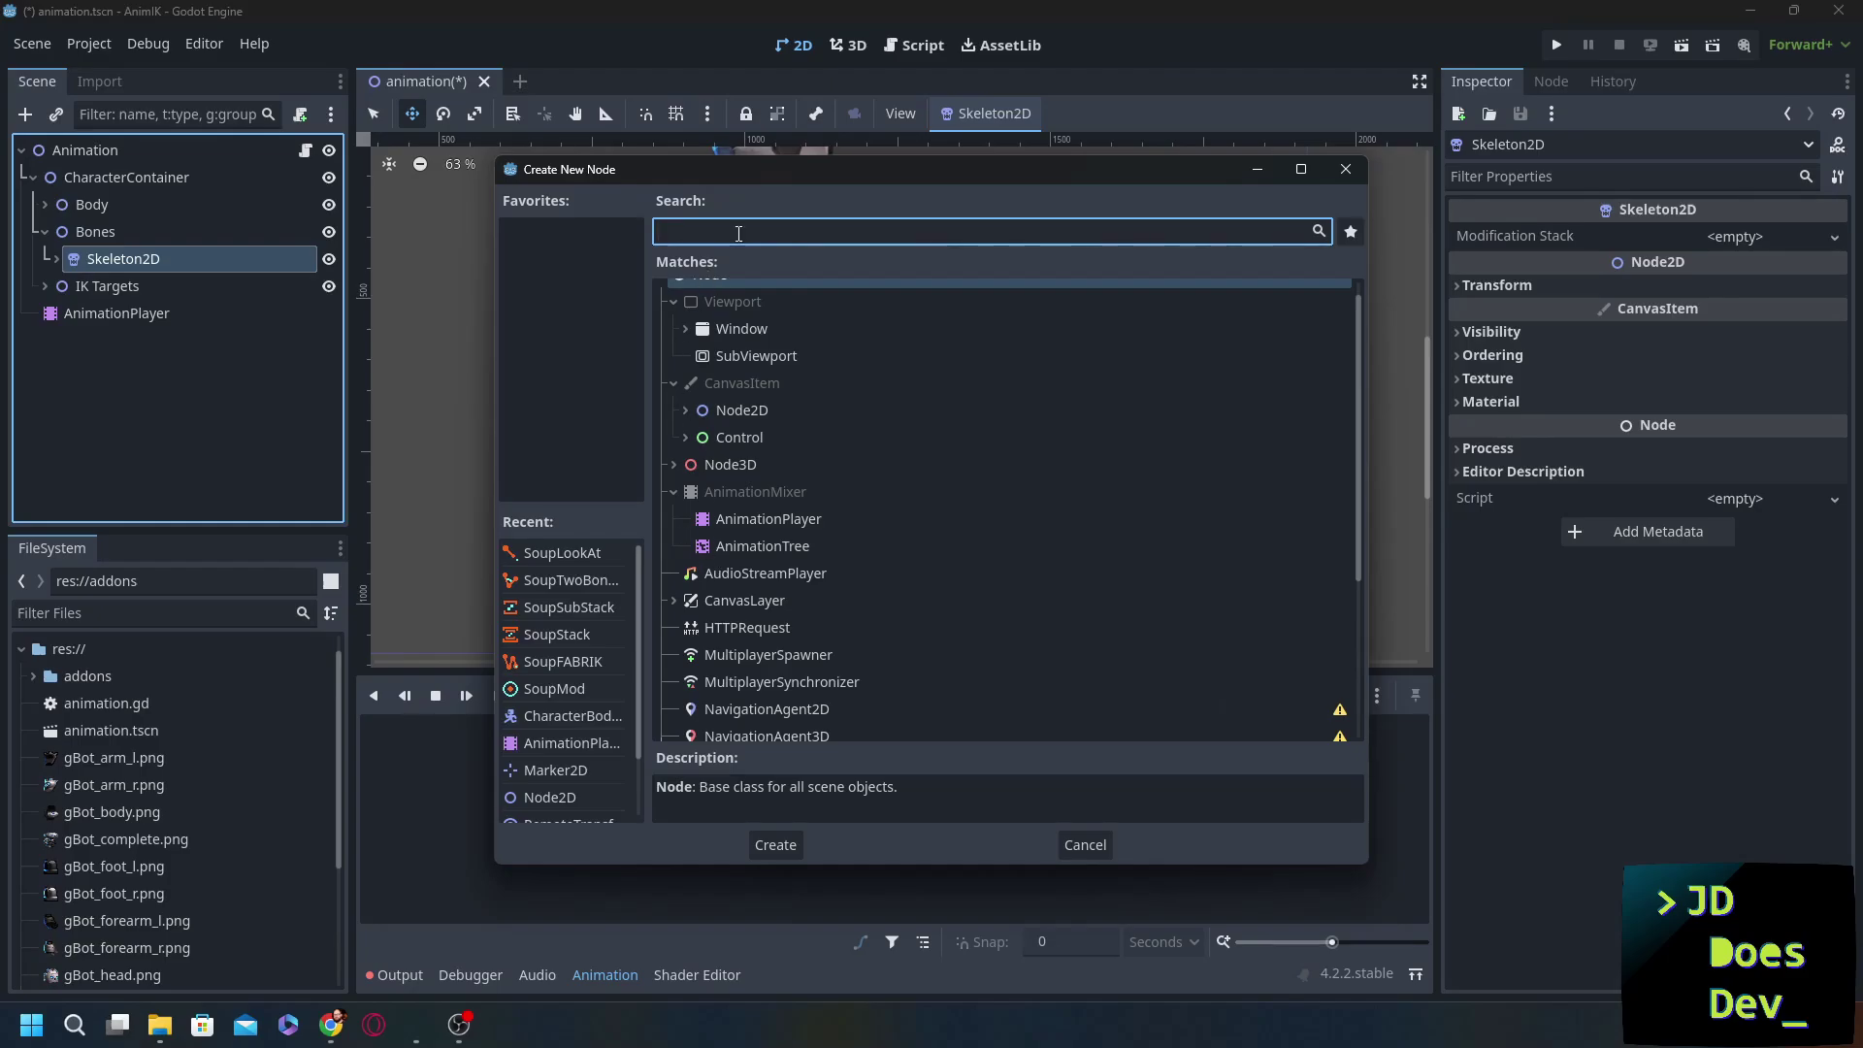
{"action": "type", "text": "soup"}
- Read the descriptions of the Soup constraint, modification, stack and sub-stack node types
{"action": "left_click", "coordinate": [734, 486]}
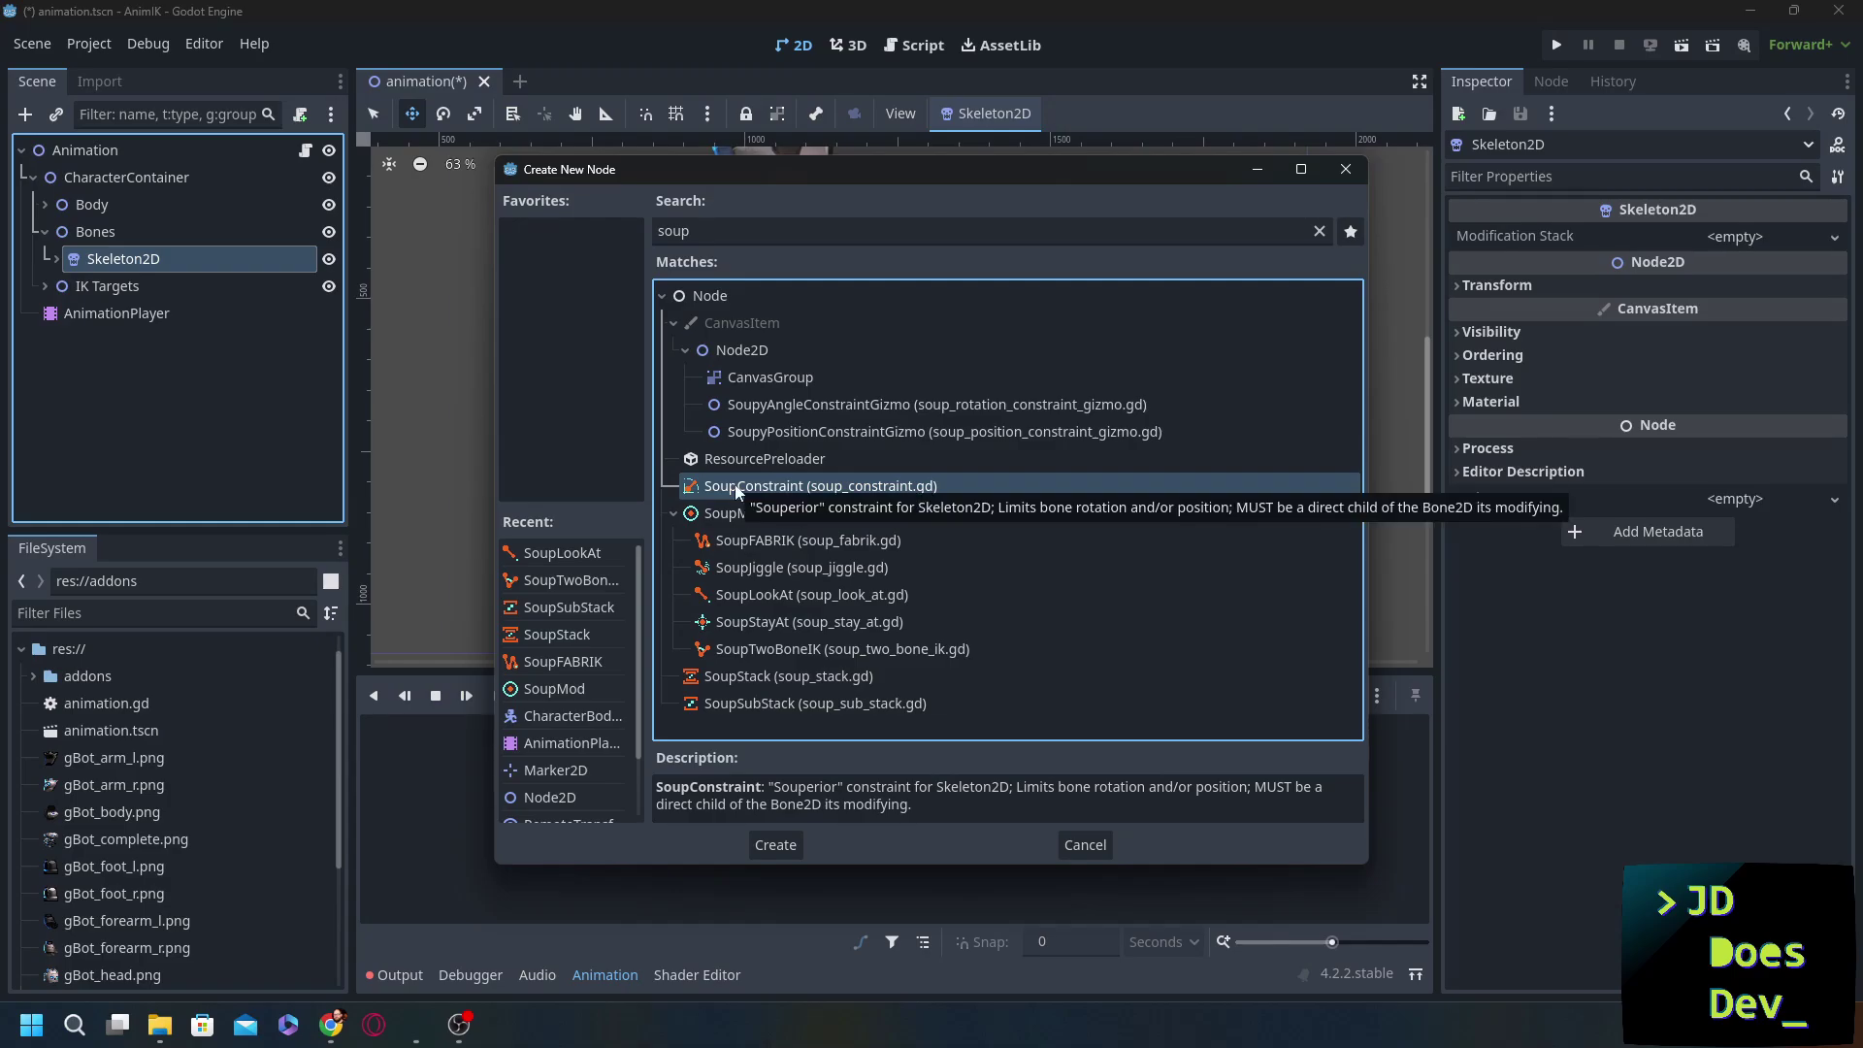
{"action": "left_click", "coordinate": [724, 514]}
{"action": "left_click", "coordinate": [745, 539]}
{"action": "left_click", "coordinate": [739, 568]}
{"action": "left_click", "coordinate": [748, 594]}
{"action": "left_click", "coordinate": [739, 622]}
{"action": "left_click", "coordinate": [742, 650]}
{"action": "left_click", "coordinate": [747, 683]}
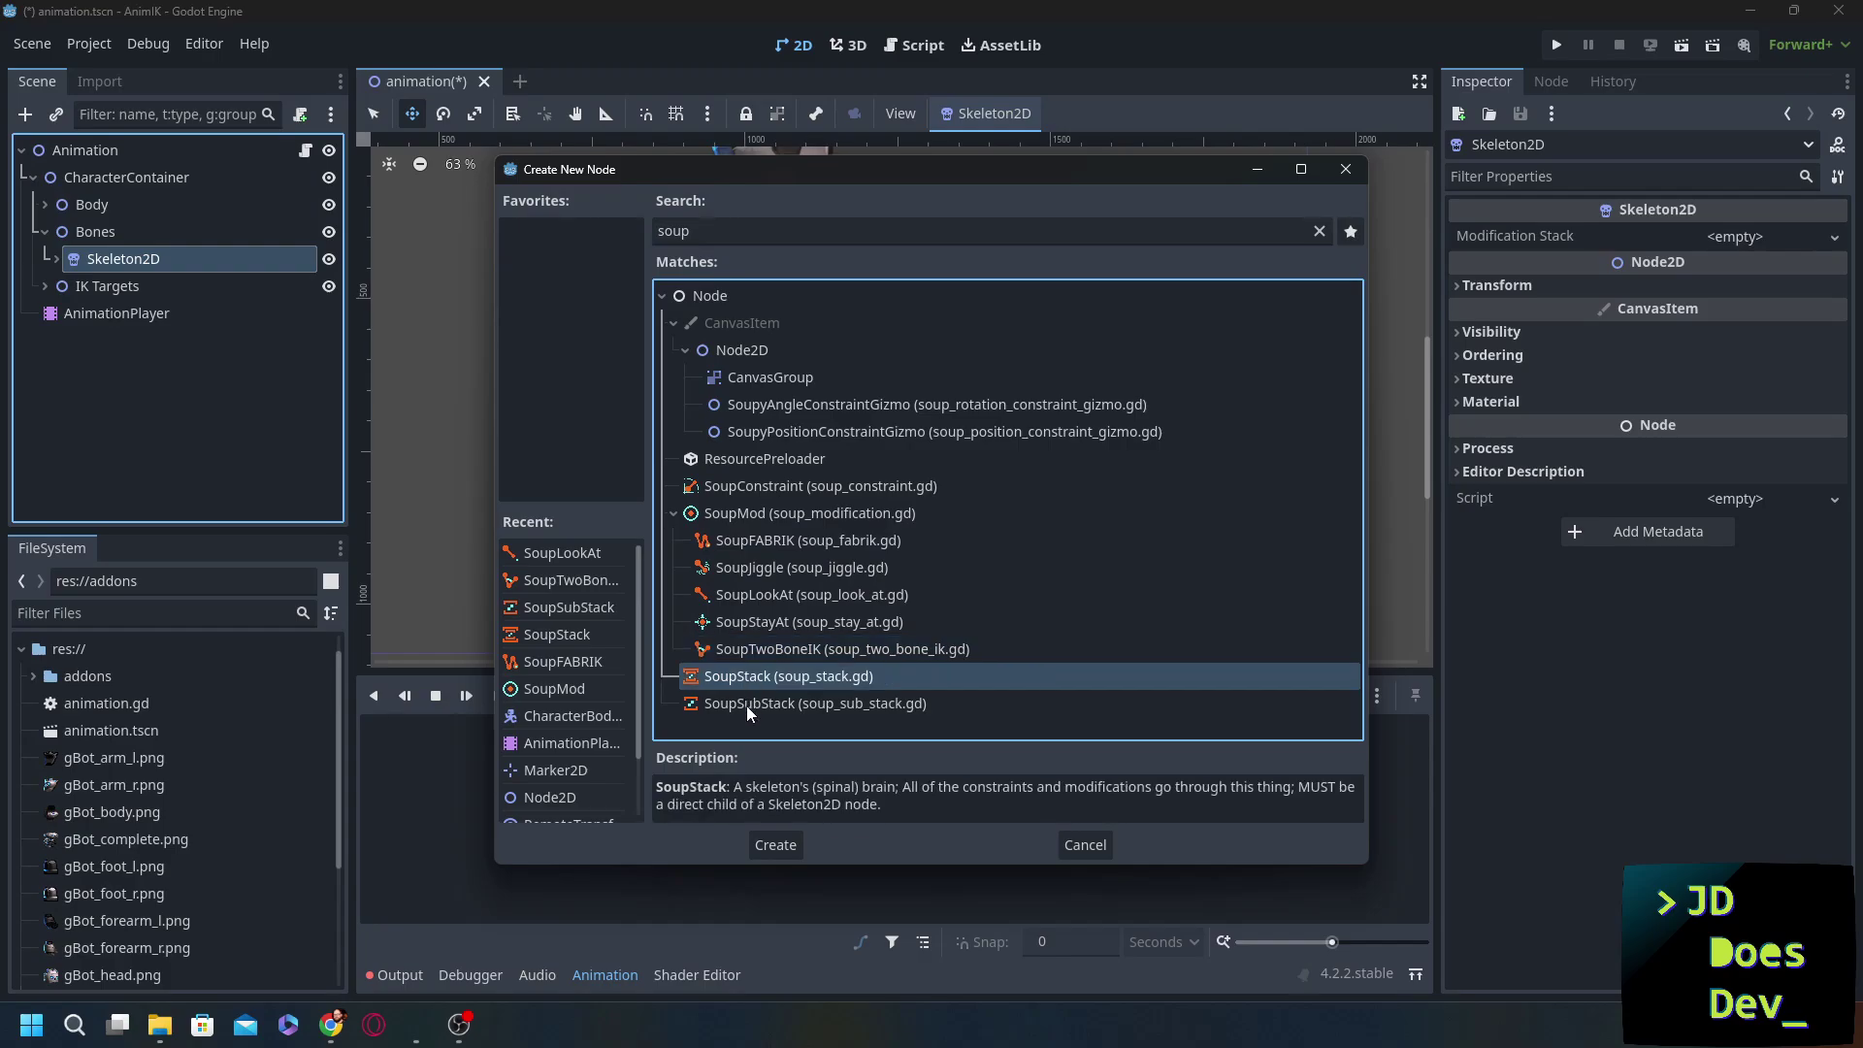
{"action": "left_click", "coordinate": [746, 706]}
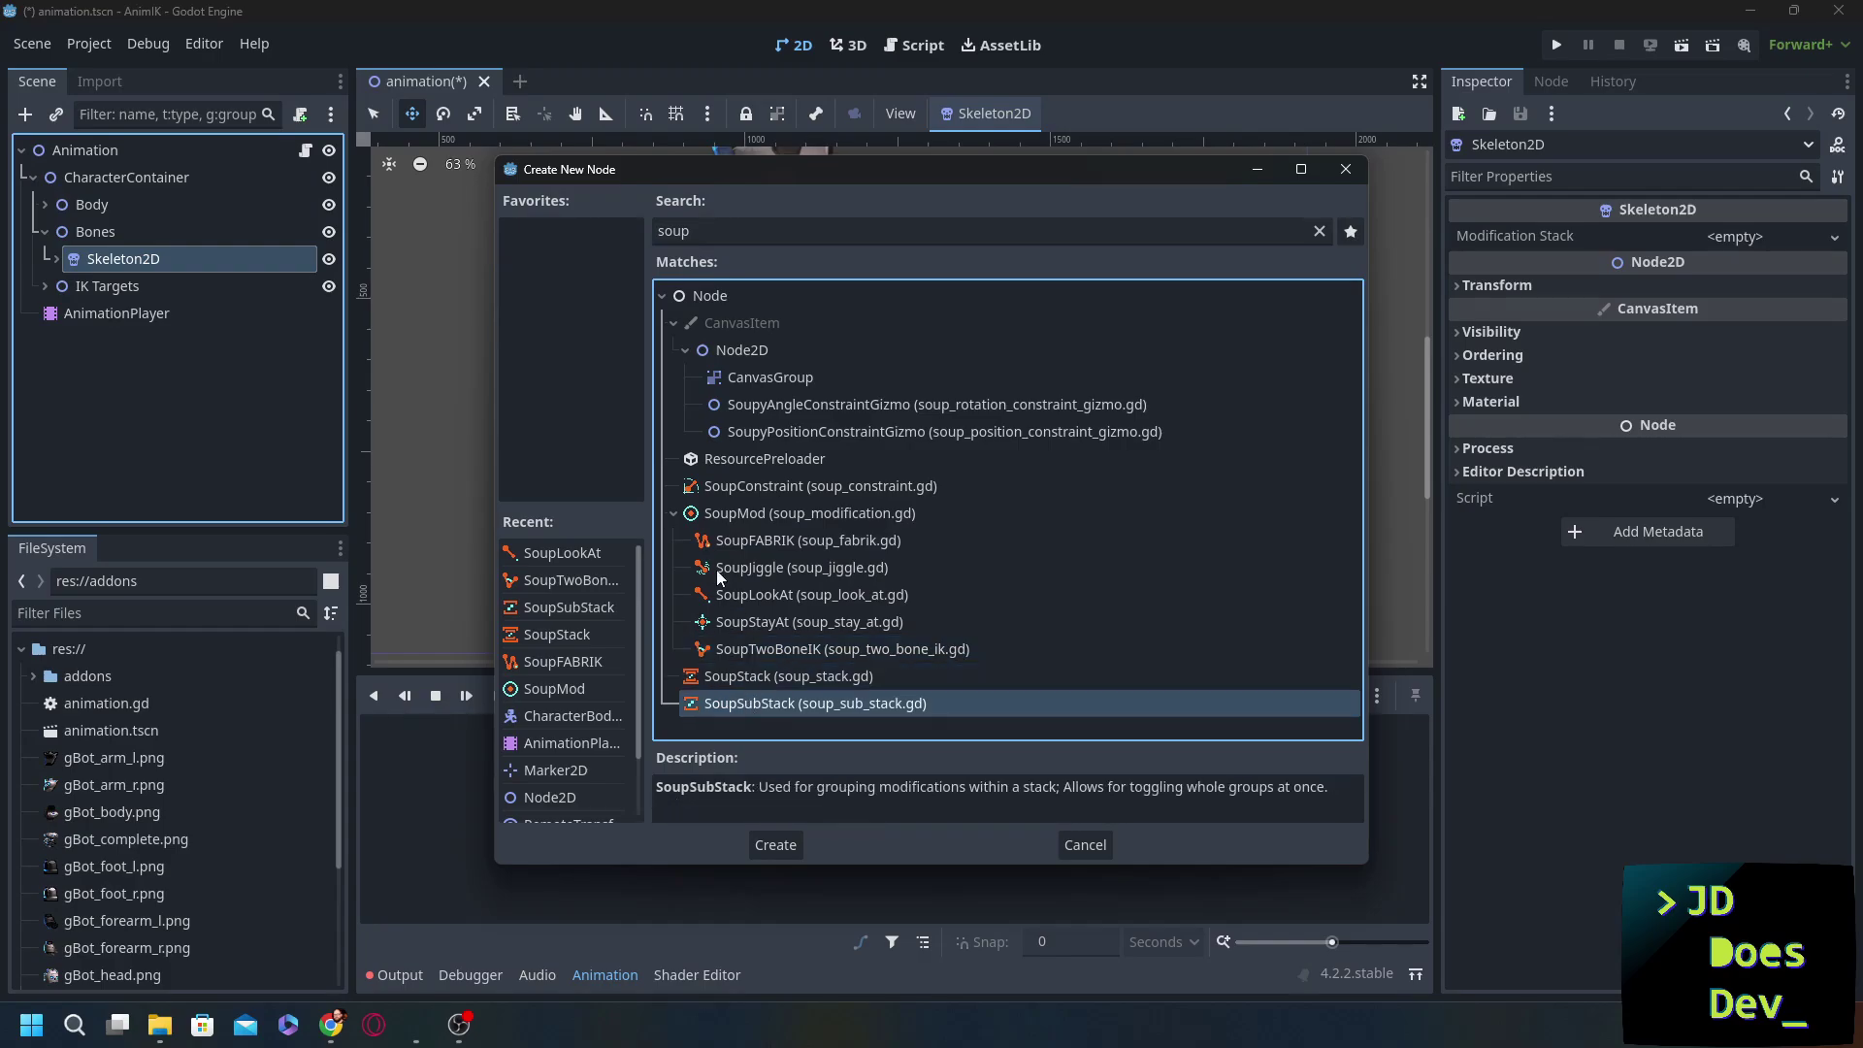
{"action": "left_click", "coordinate": [782, 420]}
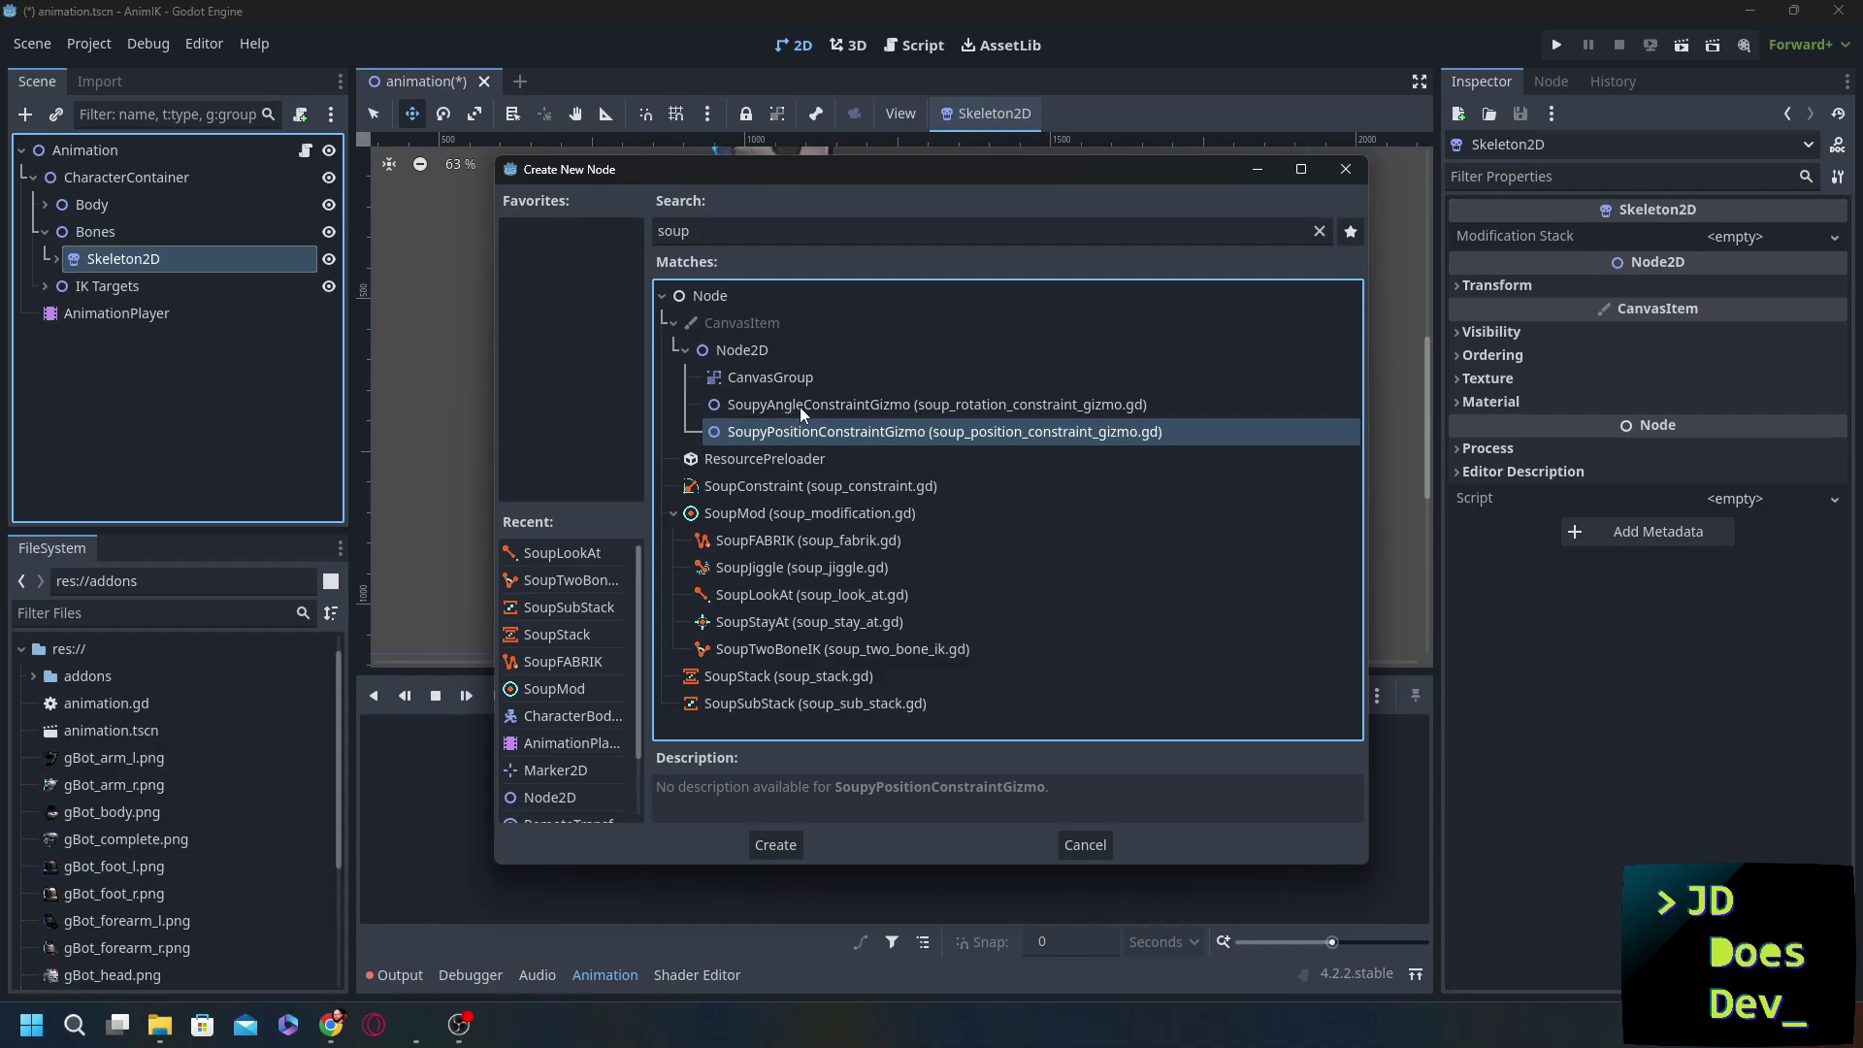
{"action": "left_click", "coordinate": [797, 405]}
{"action": "left_click", "coordinate": [784, 420]}
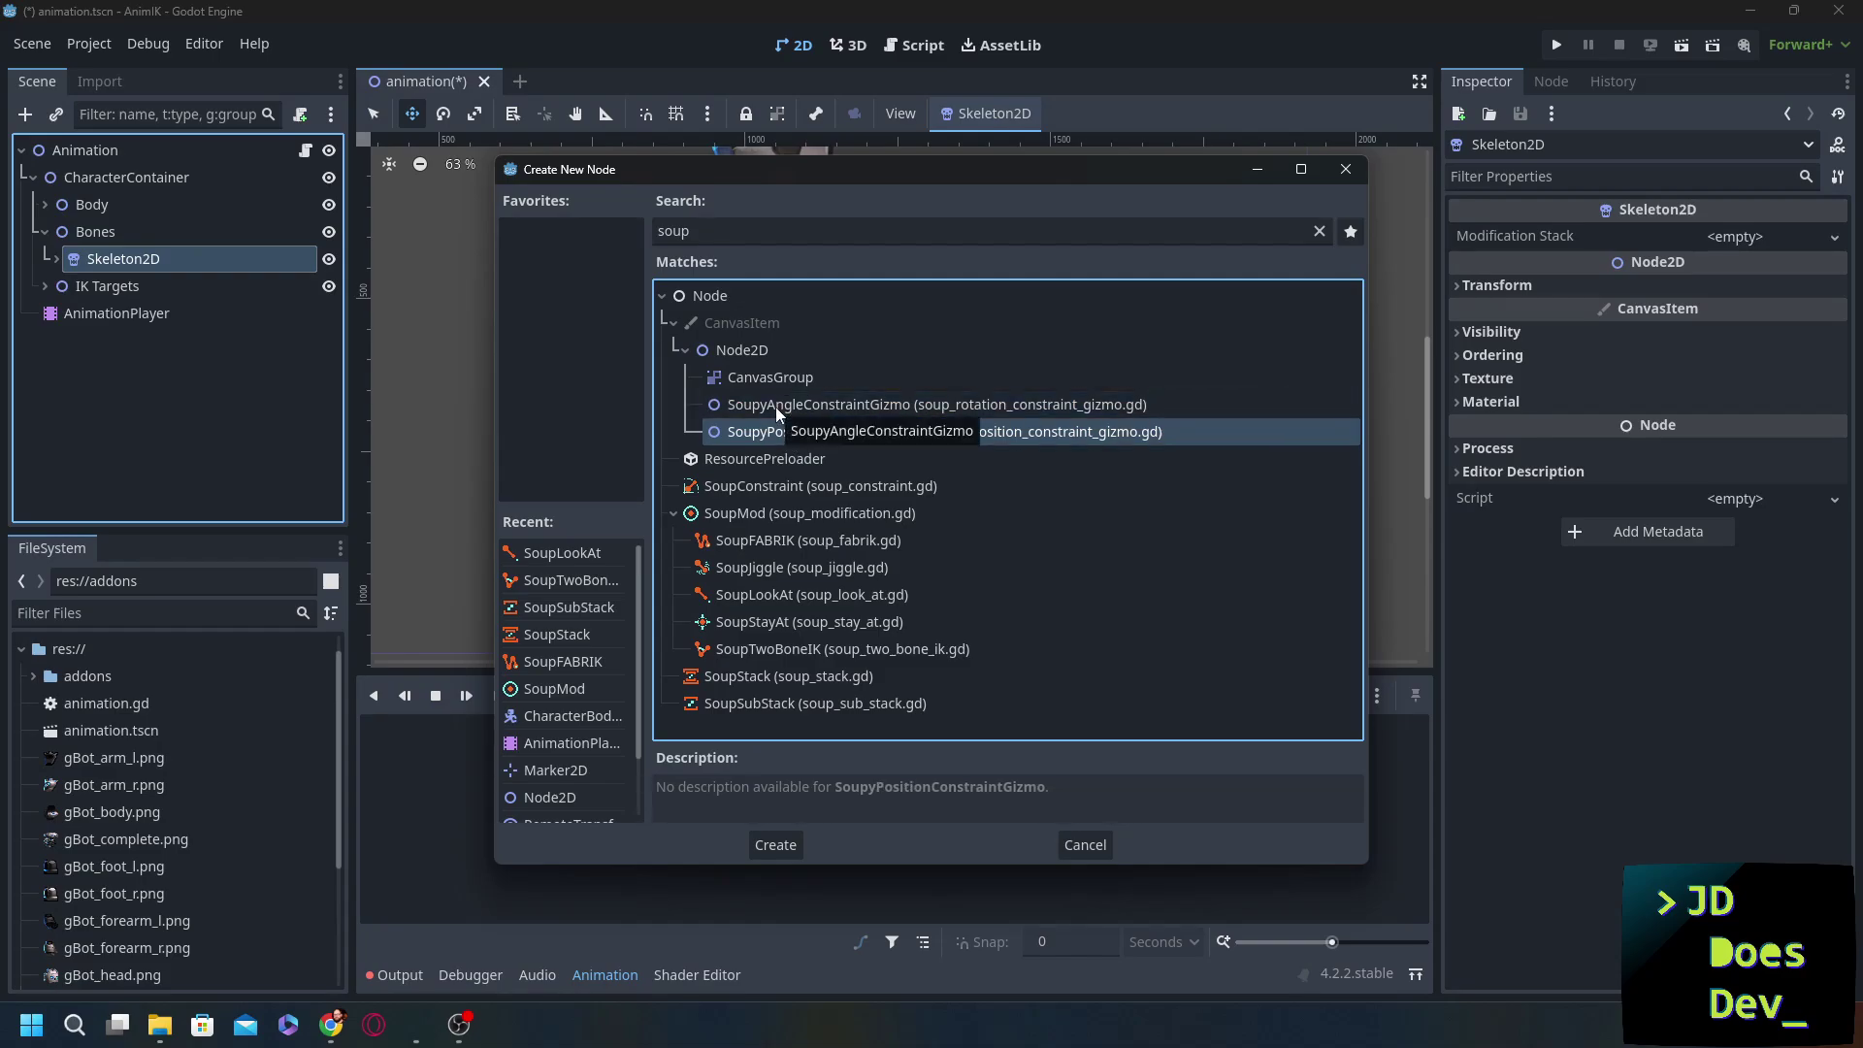
{"action": "left_click", "coordinate": [762, 487]}
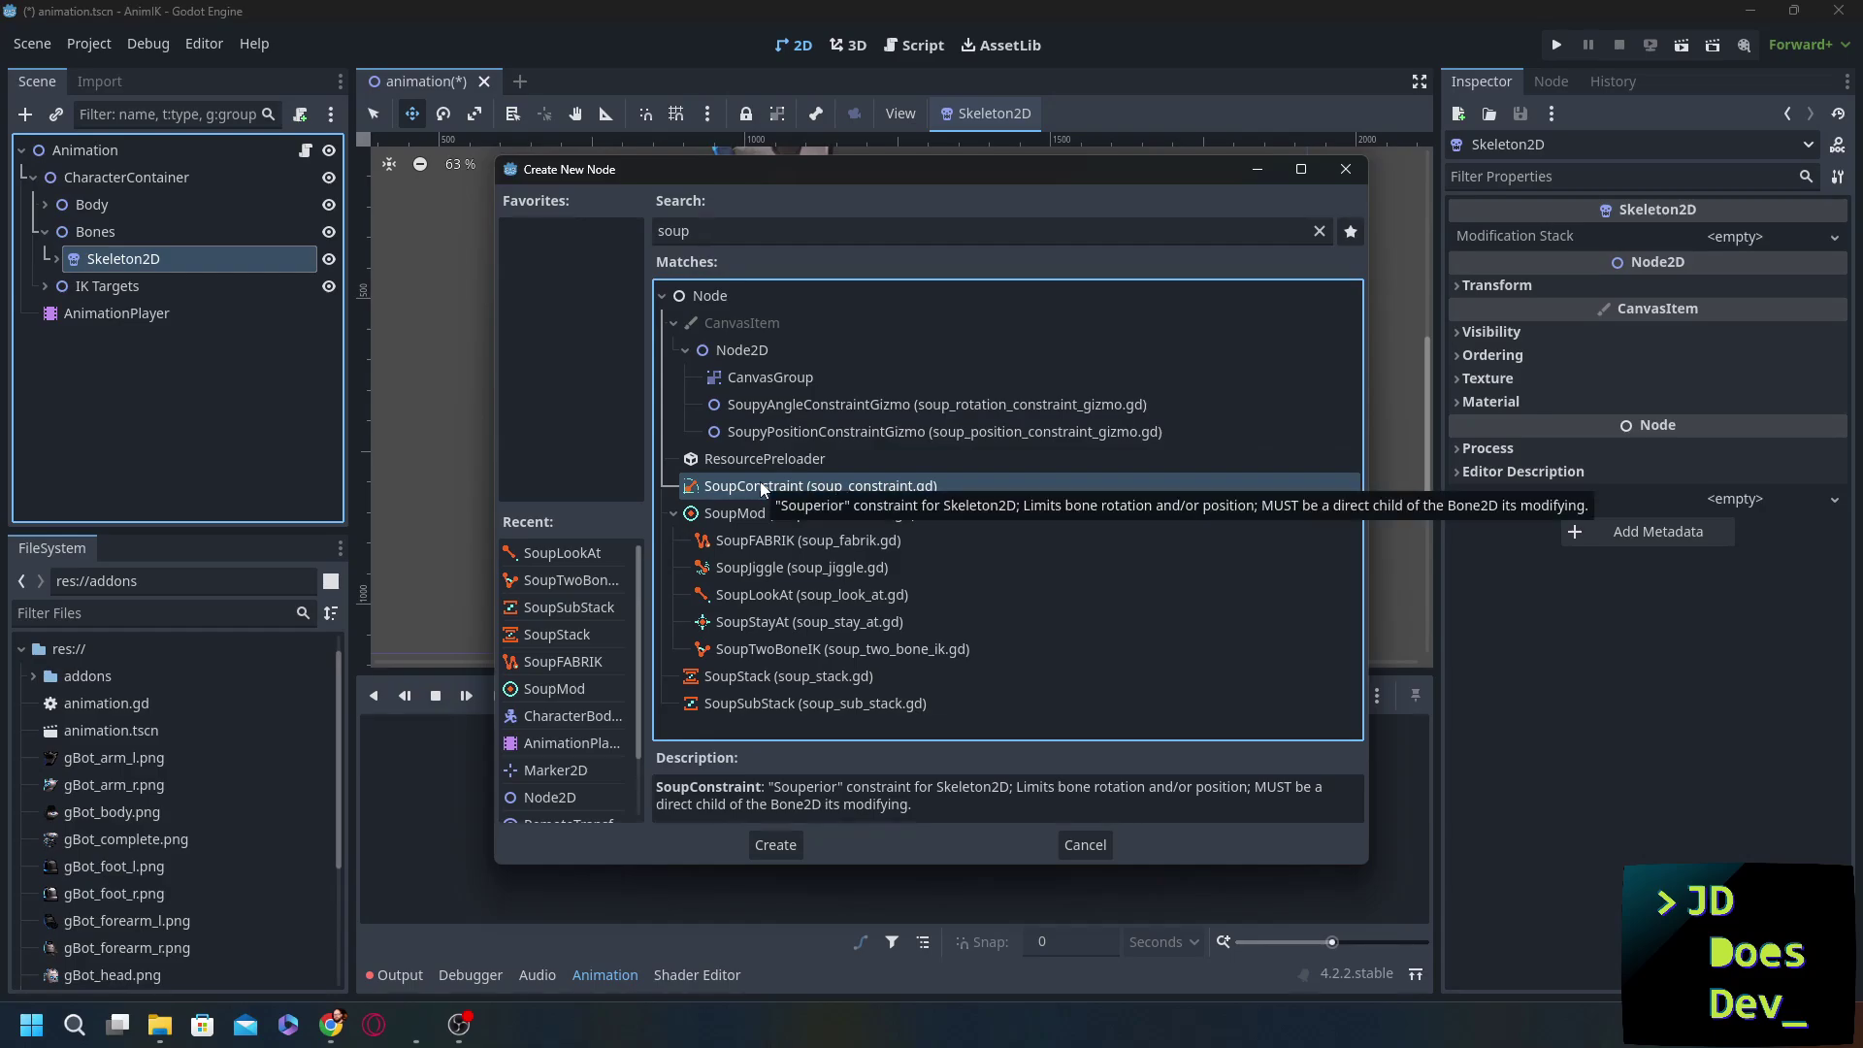
{"action": "left_click", "coordinate": [726, 513]}
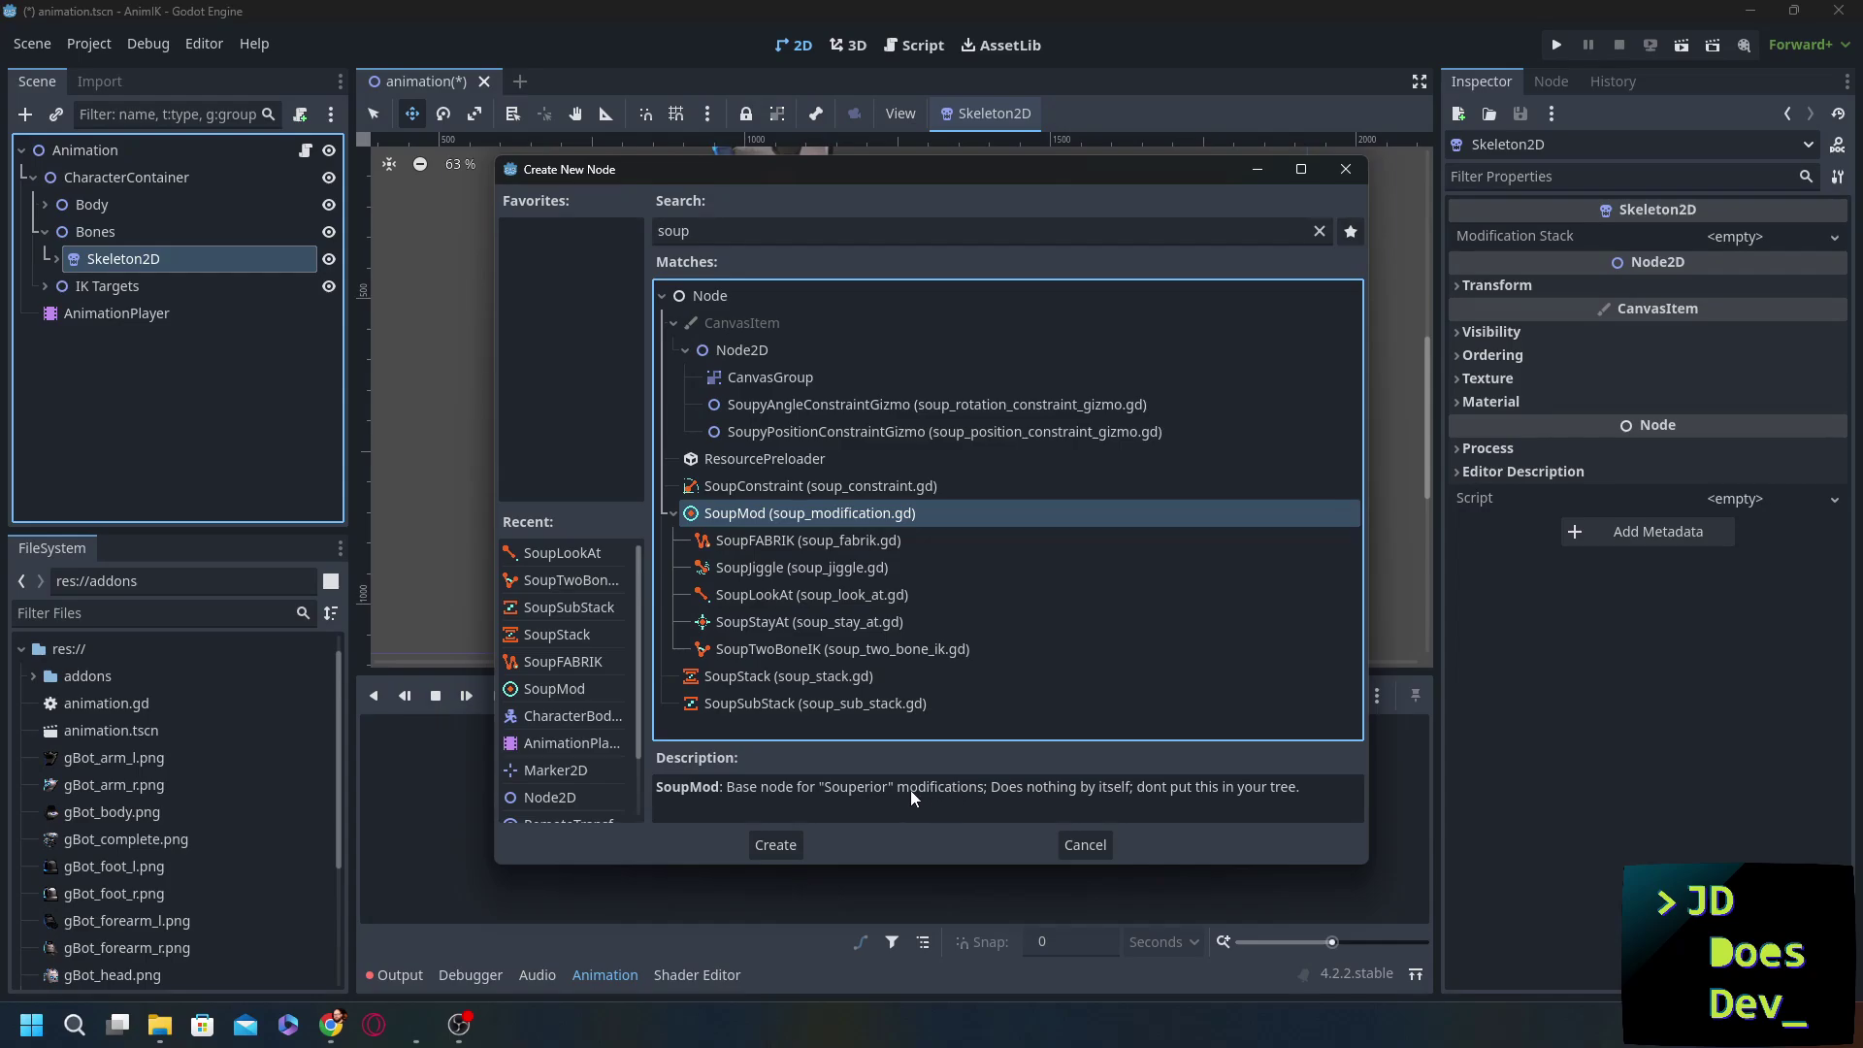
{"action": "left_click", "coordinate": [776, 540]}
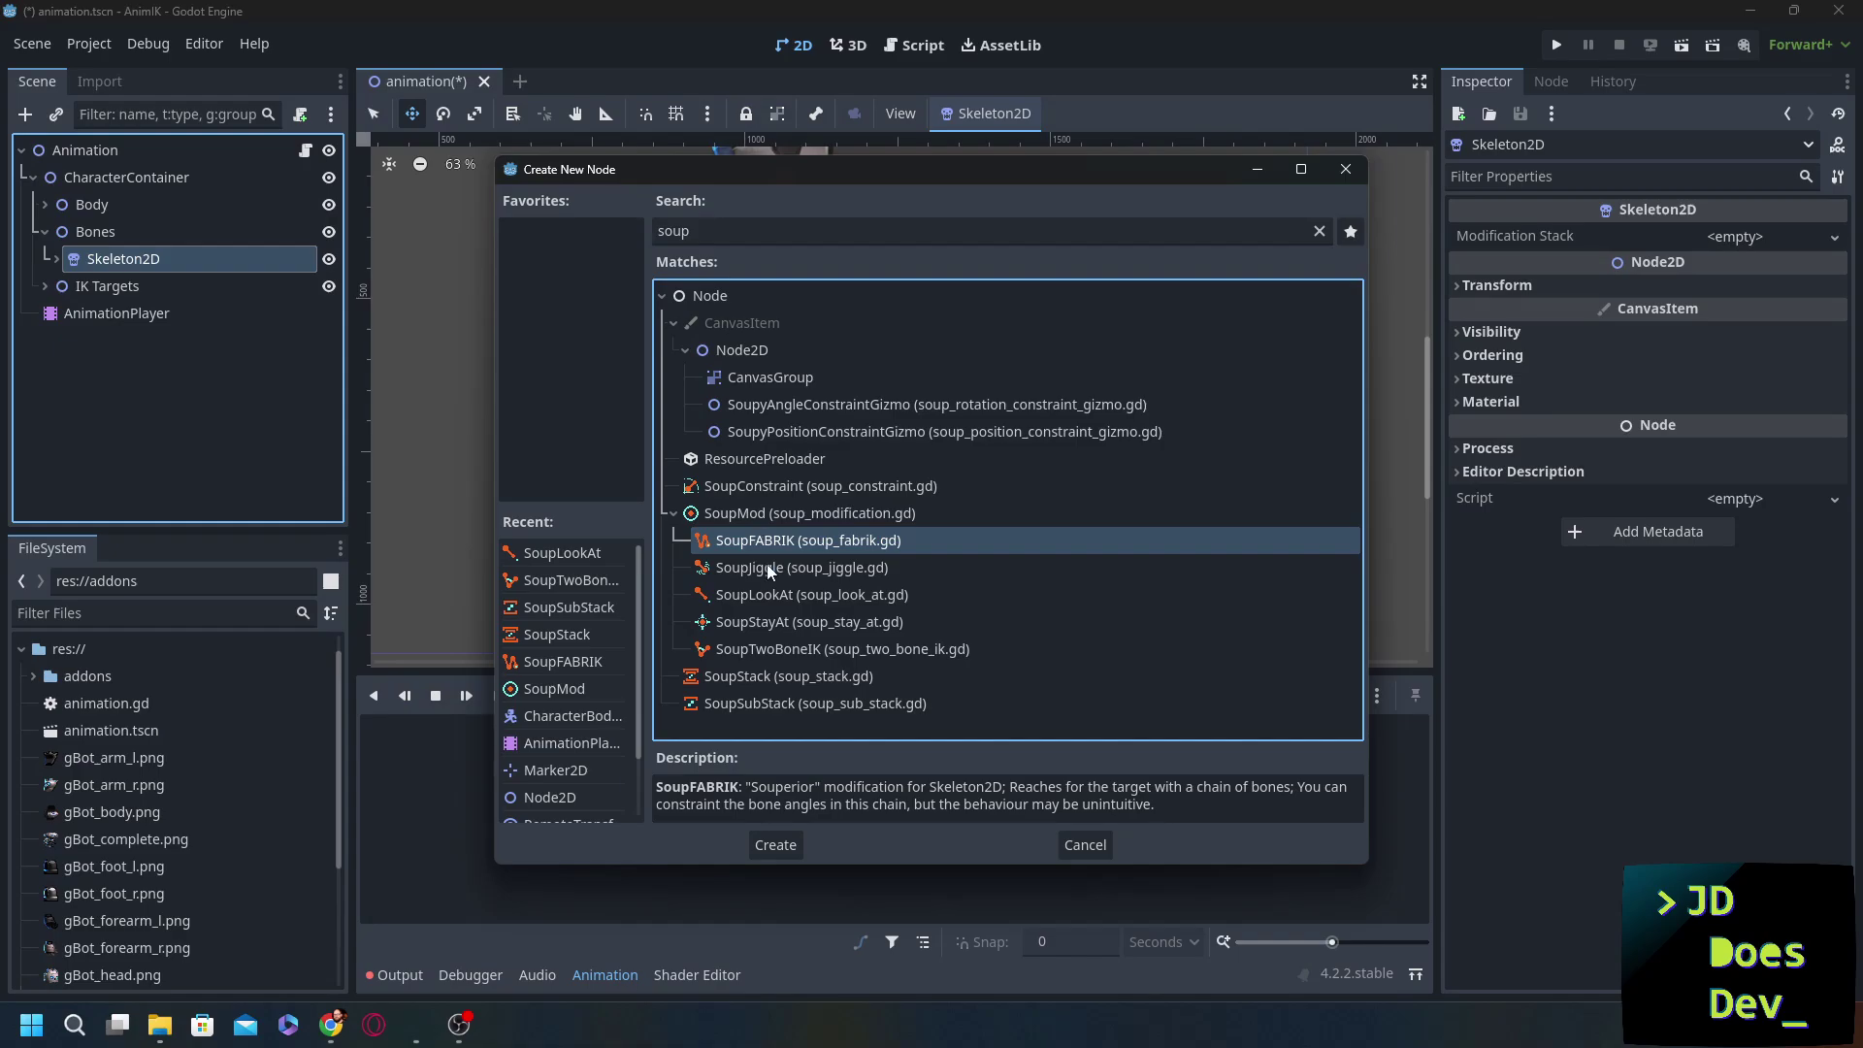
{"action": "left_click", "coordinate": [766, 568]}
{"action": "left_click", "coordinate": [771, 594]}
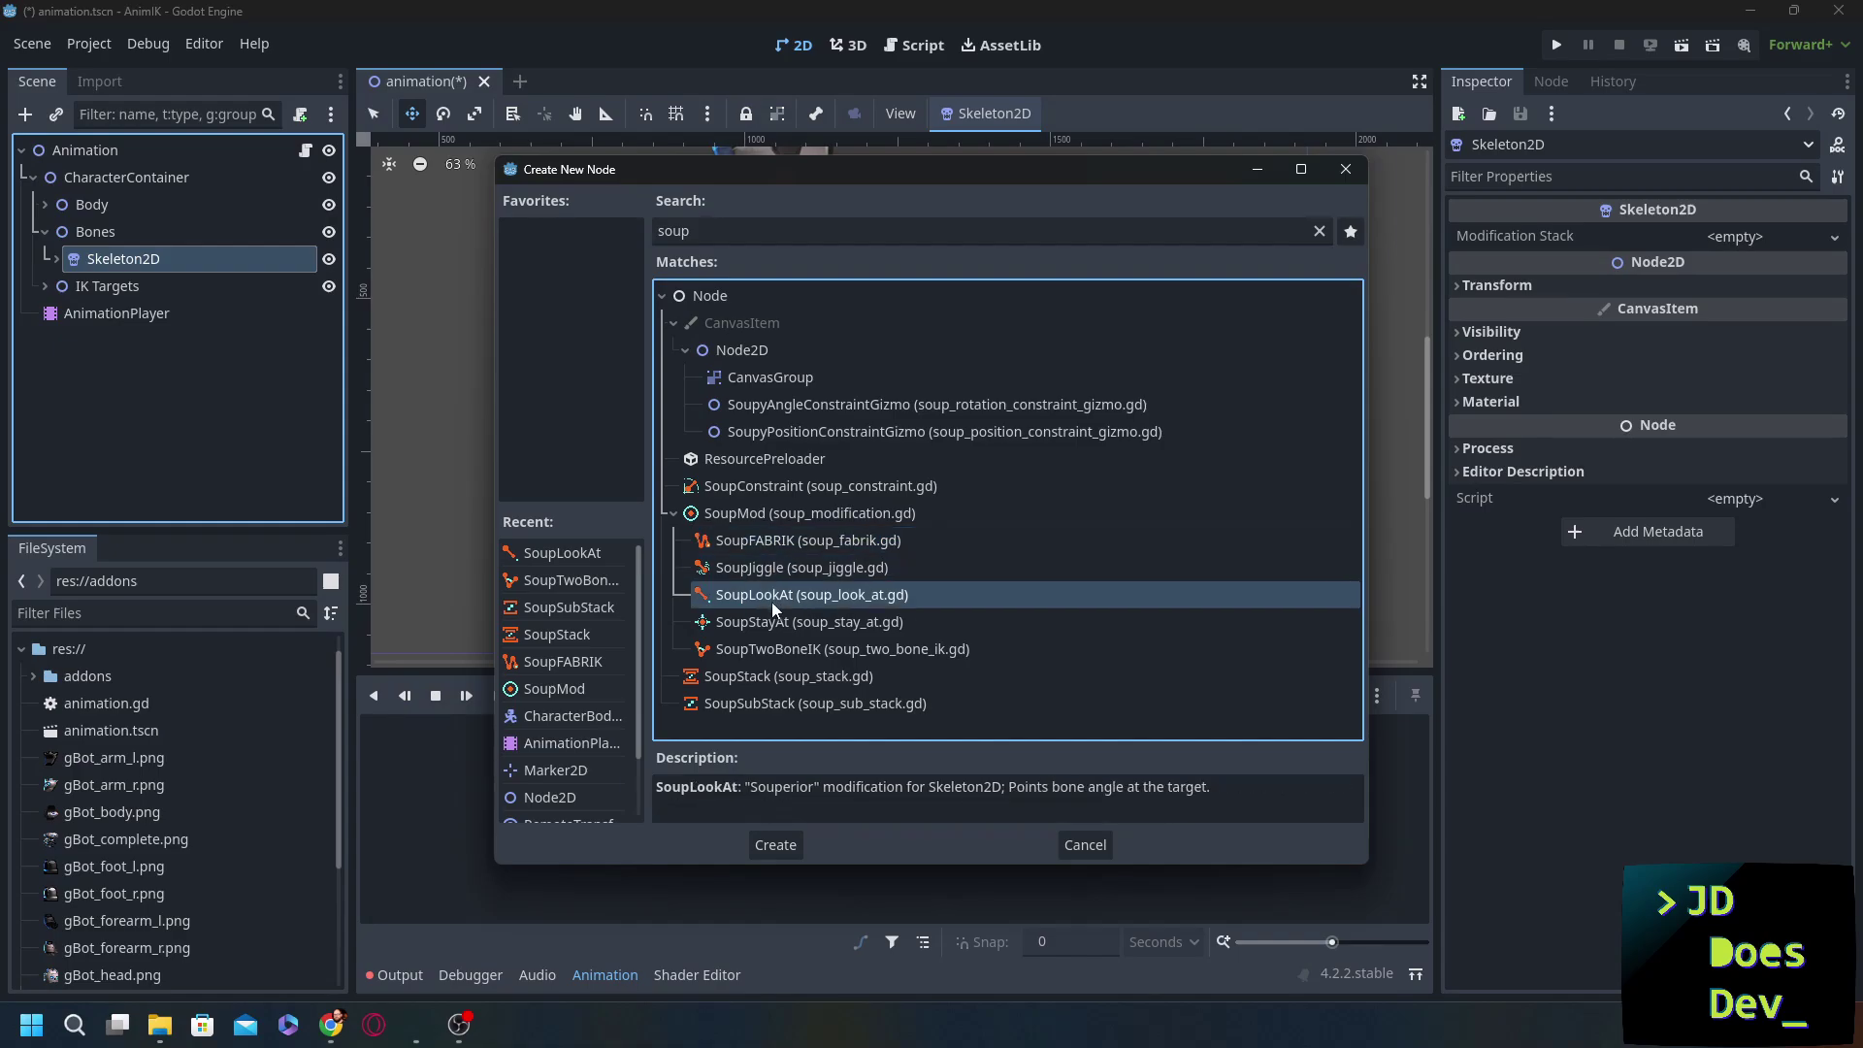
{"action": "left_click", "coordinate": [762, 676]}
{"action": "left_click", "coordinate": [729, 705]}
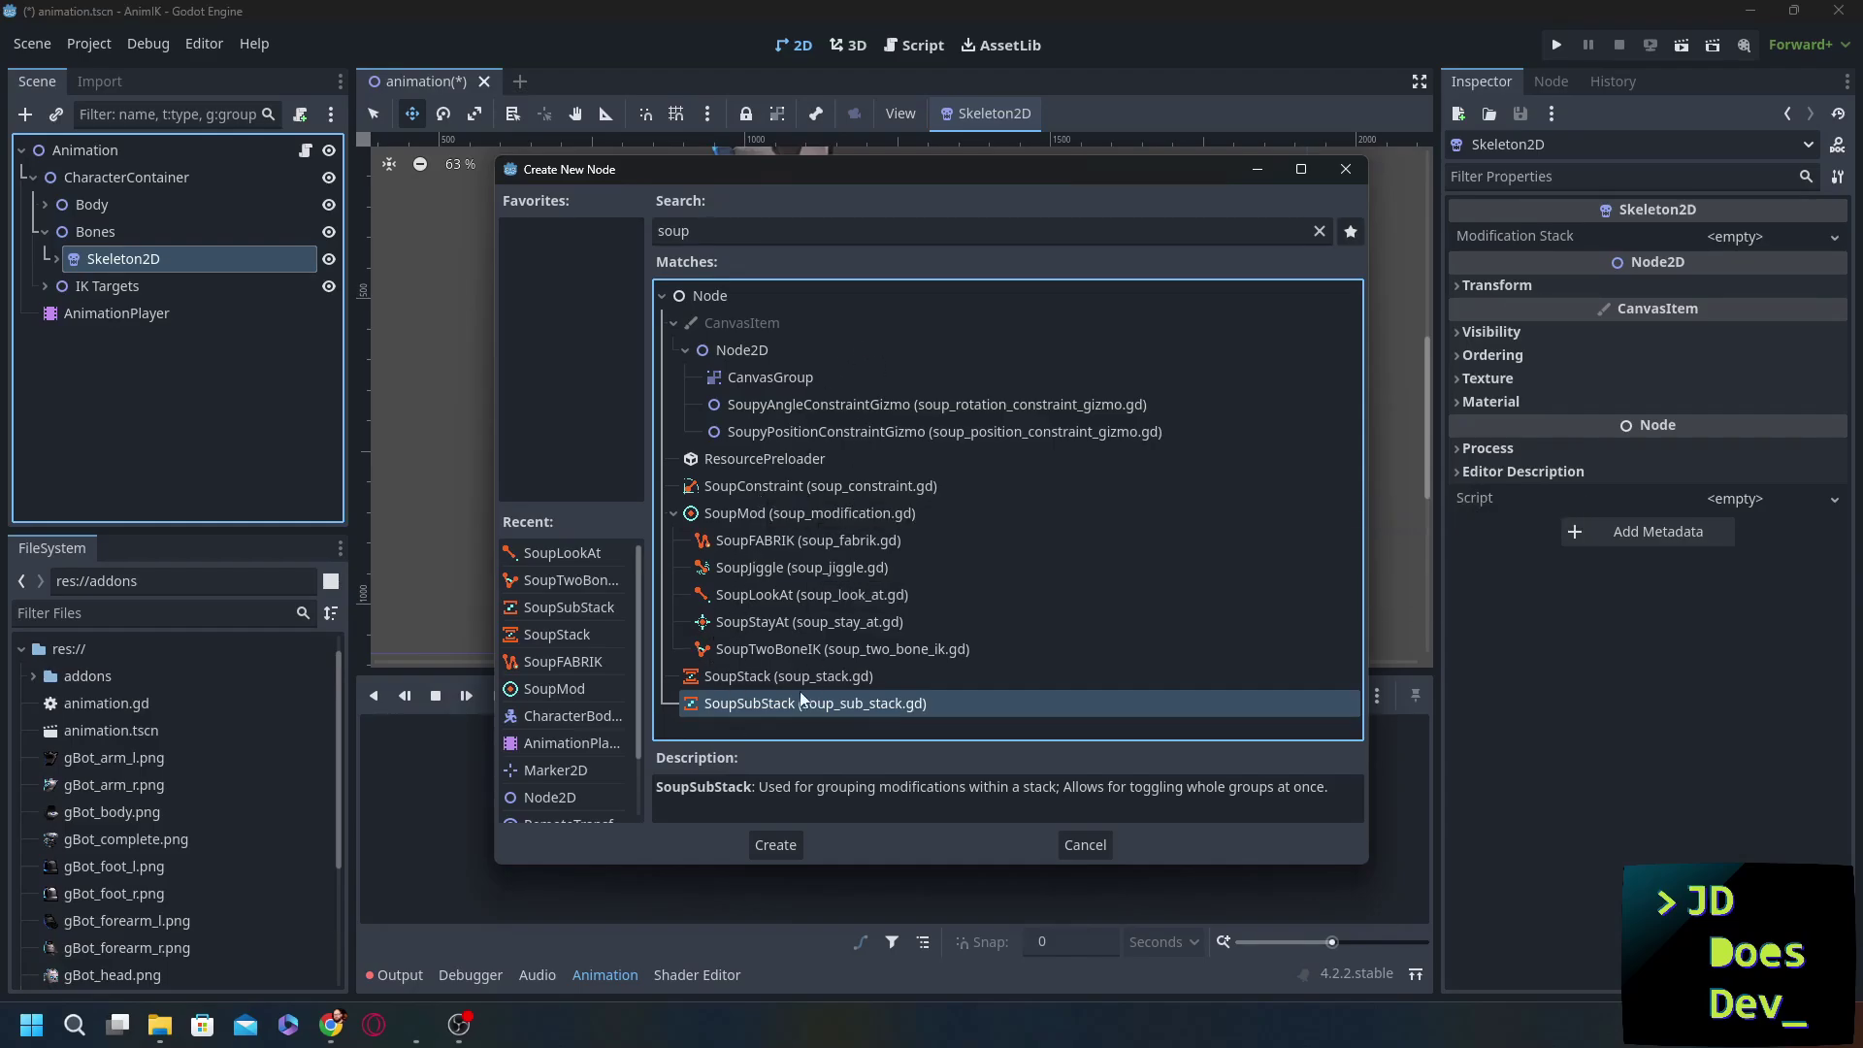
- Add a SoupStack node under Skeleton2D and a SoupSubStack node inside it
{"action": "left_click", "coordinate": [771, 675]}
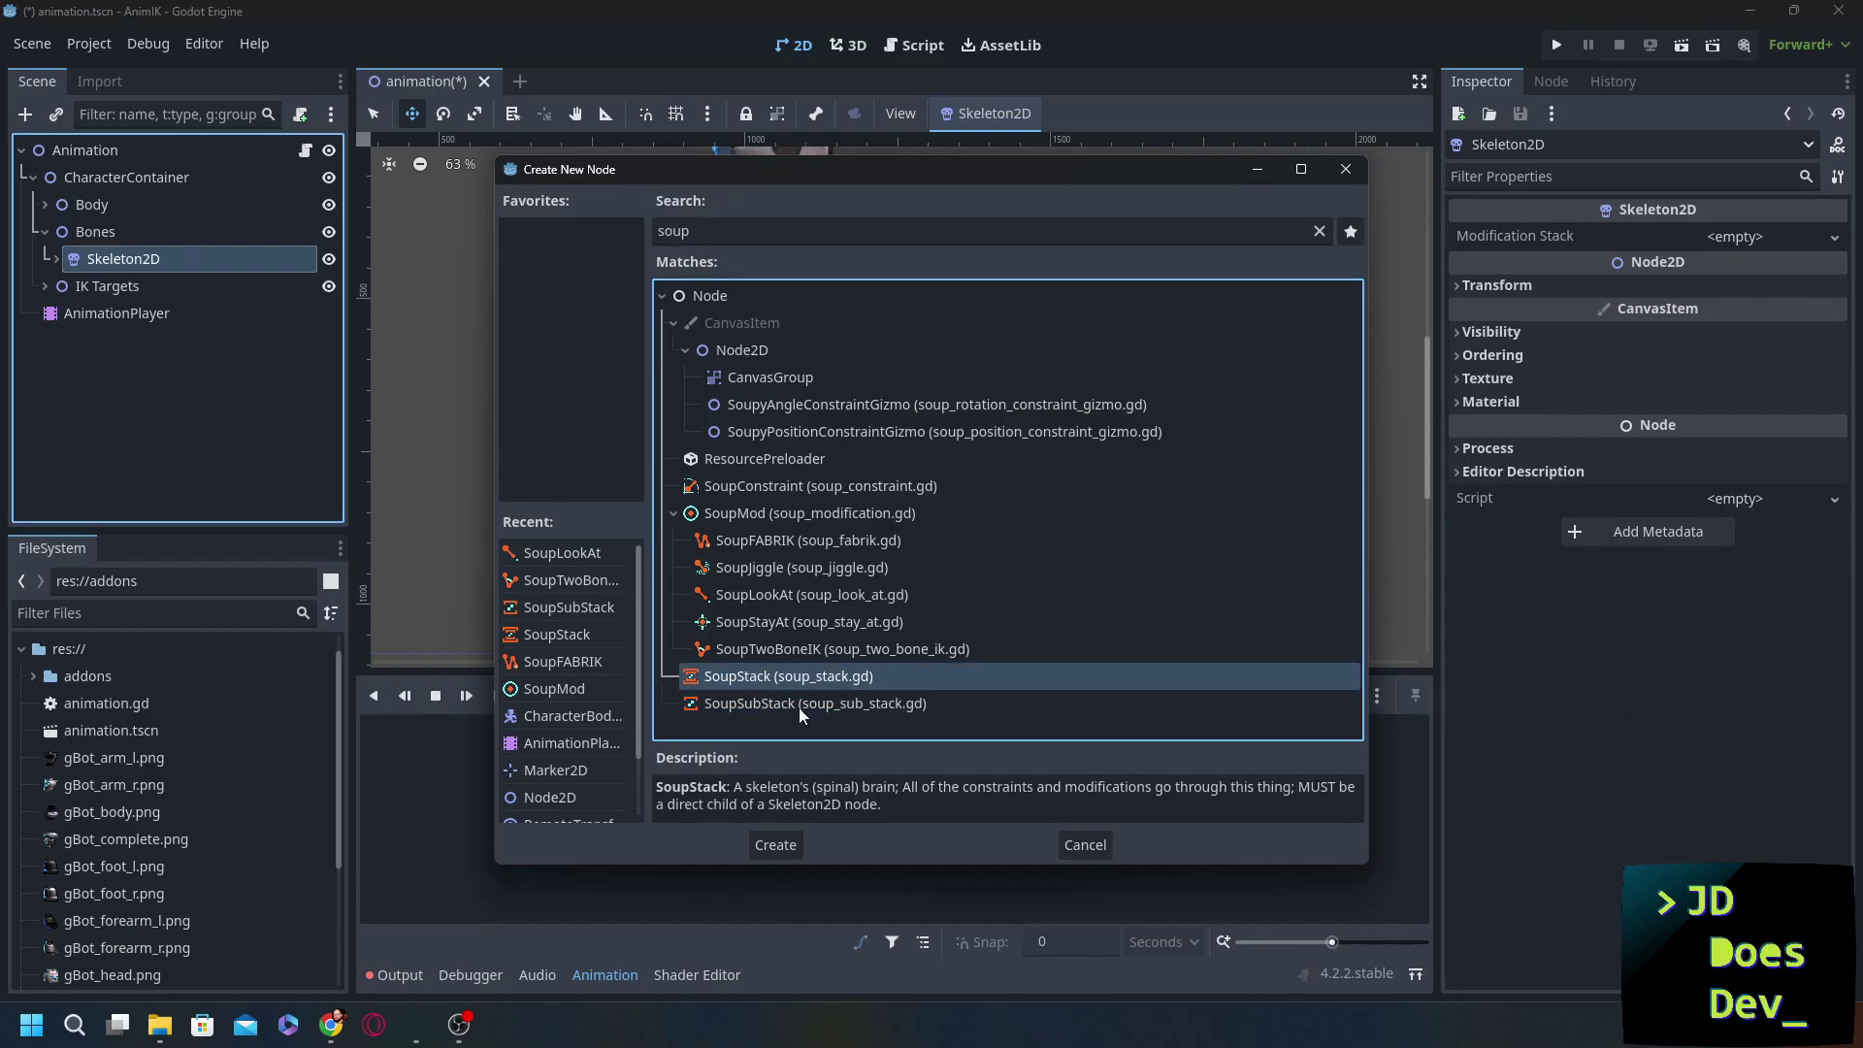
{"action": "left_click", "coordinate": [776, 846]}
{"action": "key", "text": "ctrl+a"}
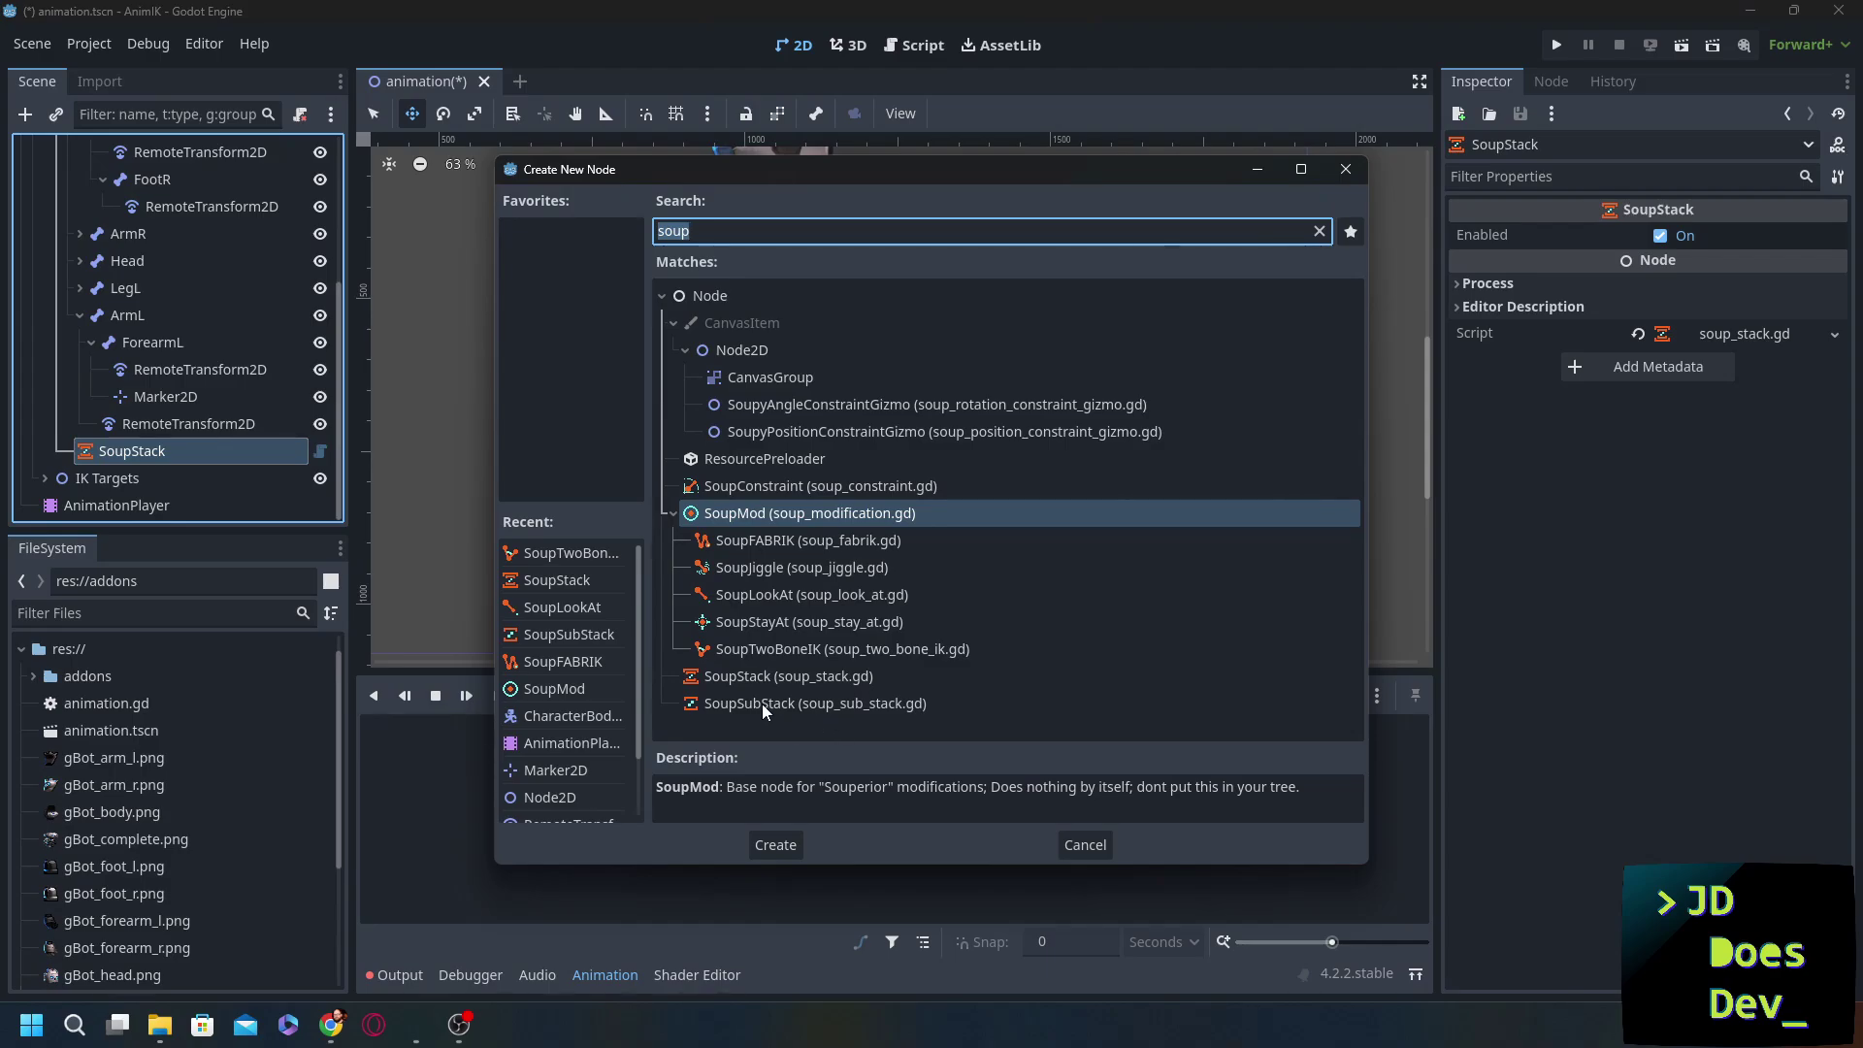
{"action": "double_click", "coordinate": [761, 702]}
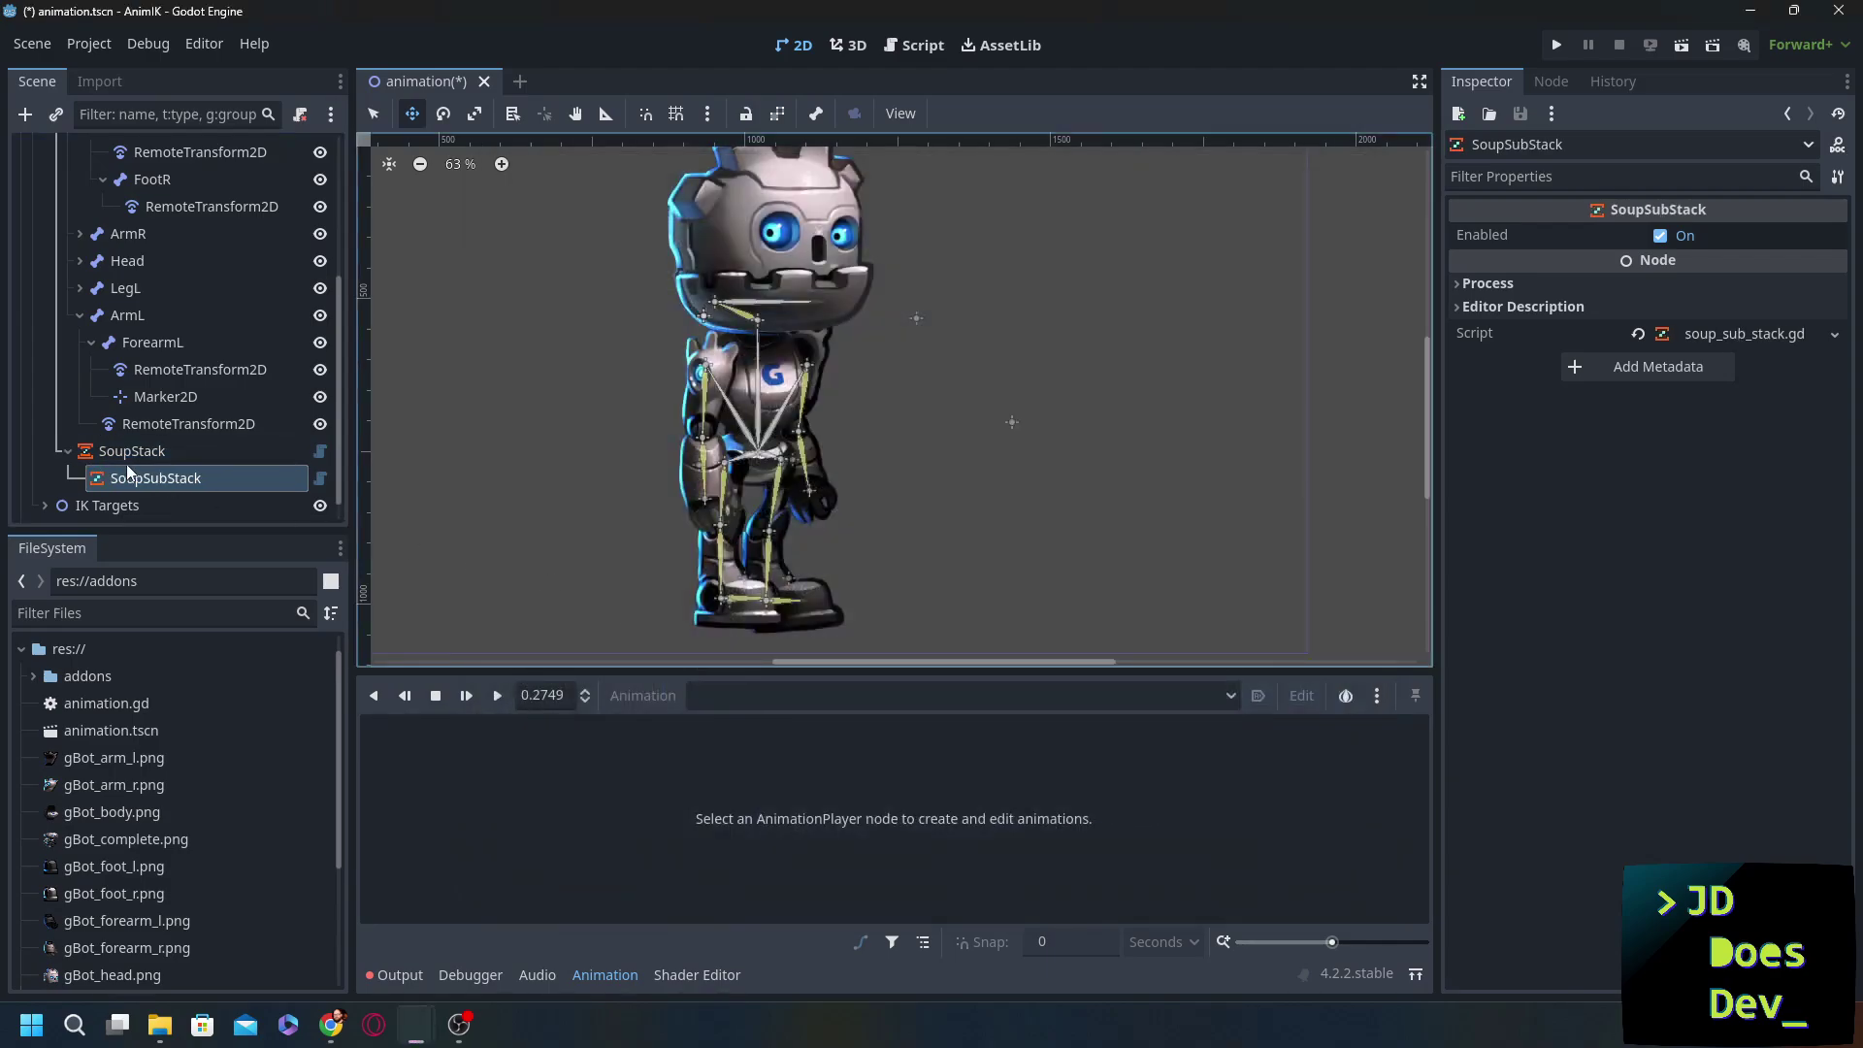
- Rename the SoupSubStack node as UpperBody
{"action": "scroll", "coordinate": [128, 464], "scroll_direction": "down", "scroll_amount": 1}
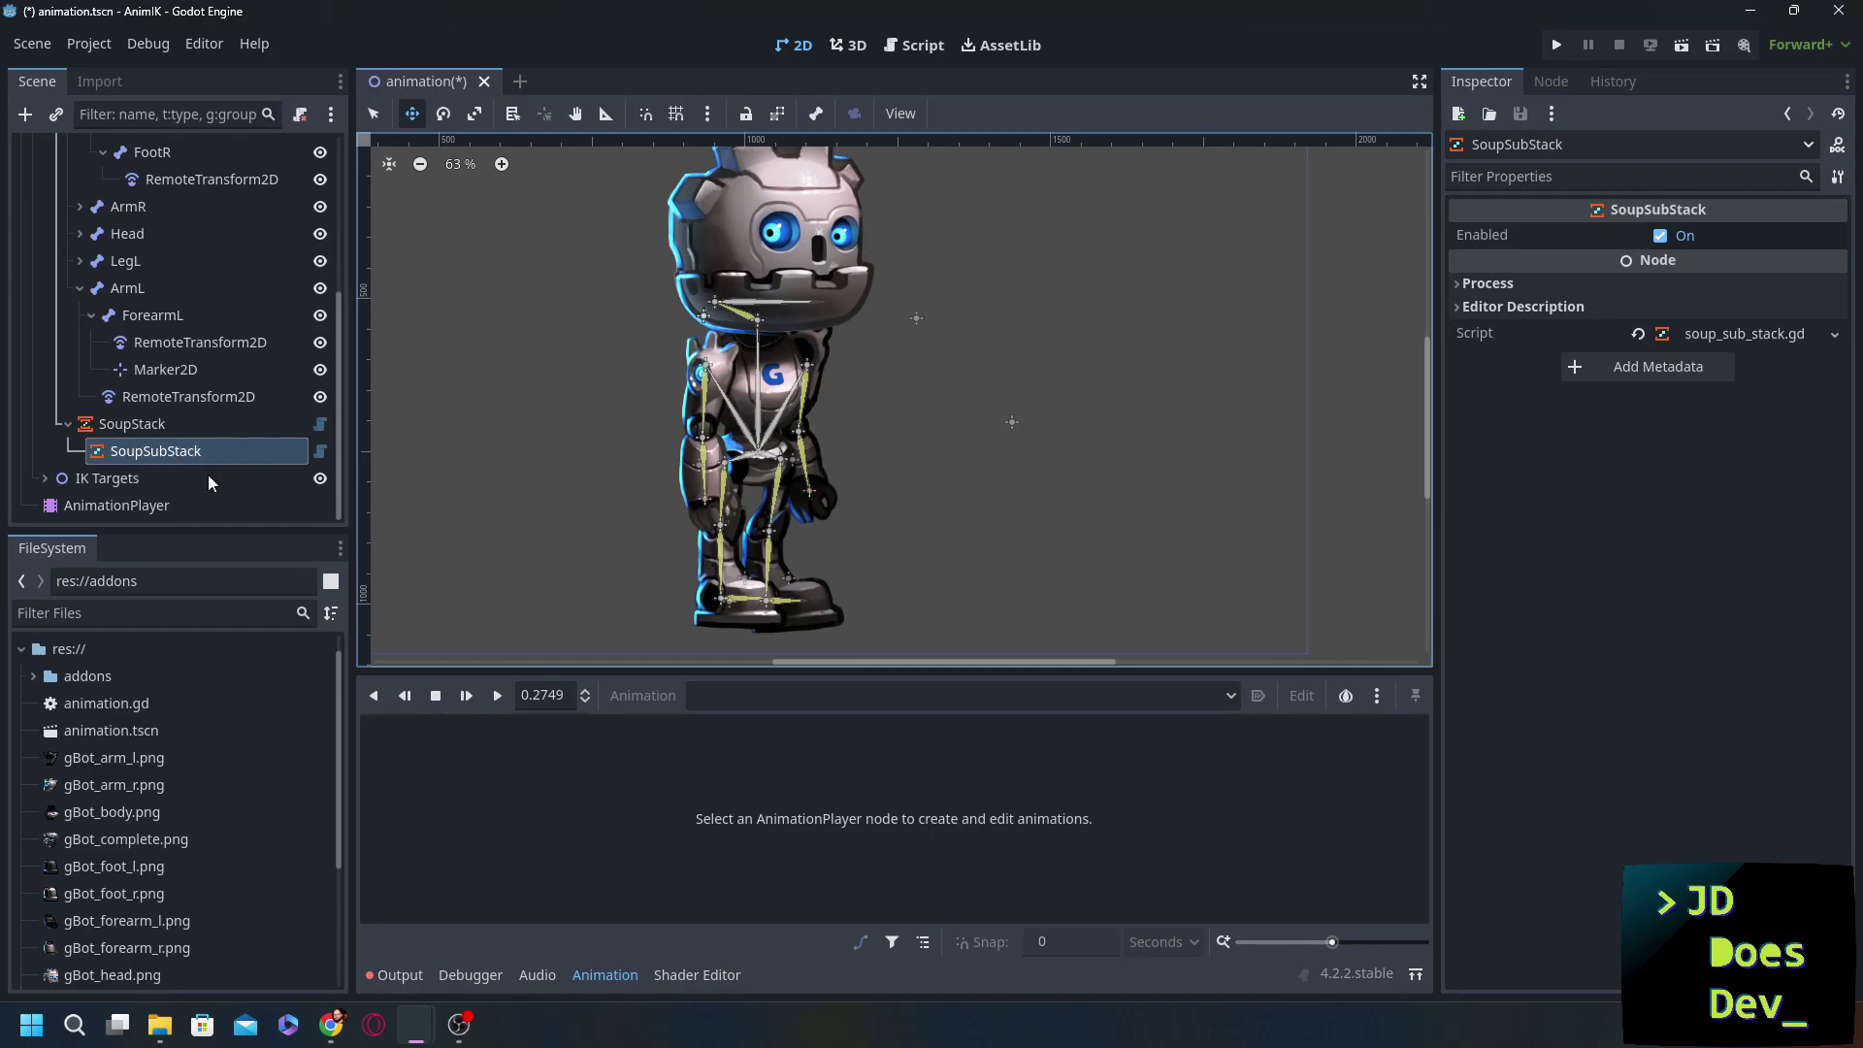
{"action": "left_click", "coordinate": [101, 431]}
{"action": "double_click", "coordinate": [148, 448]}
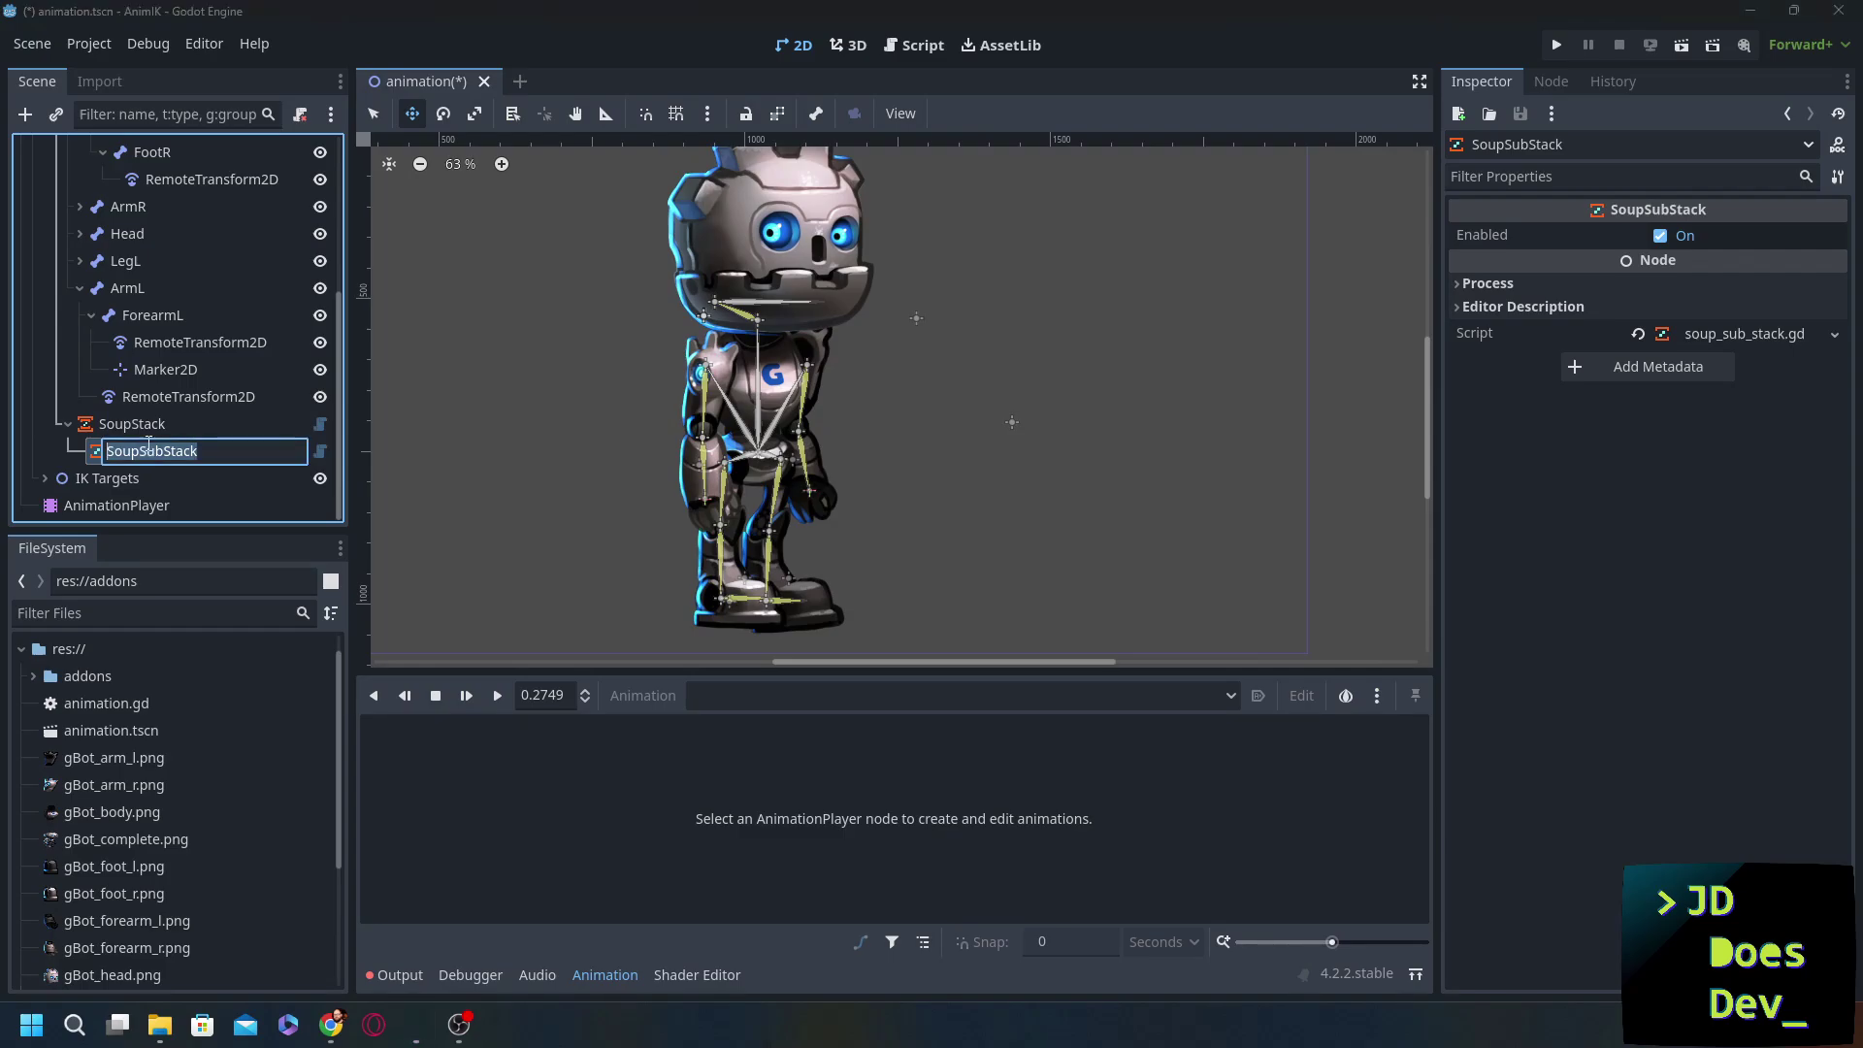
{"action": "type", "text": "L"}
{"action": "type", "text": "pperBody"}
{"action": "key", "text": "Return"}
- Add a second SoupSubStack directly under SoupStack and name it LowerBody
{"action": "key", "text": "ctrl+shift+v"}
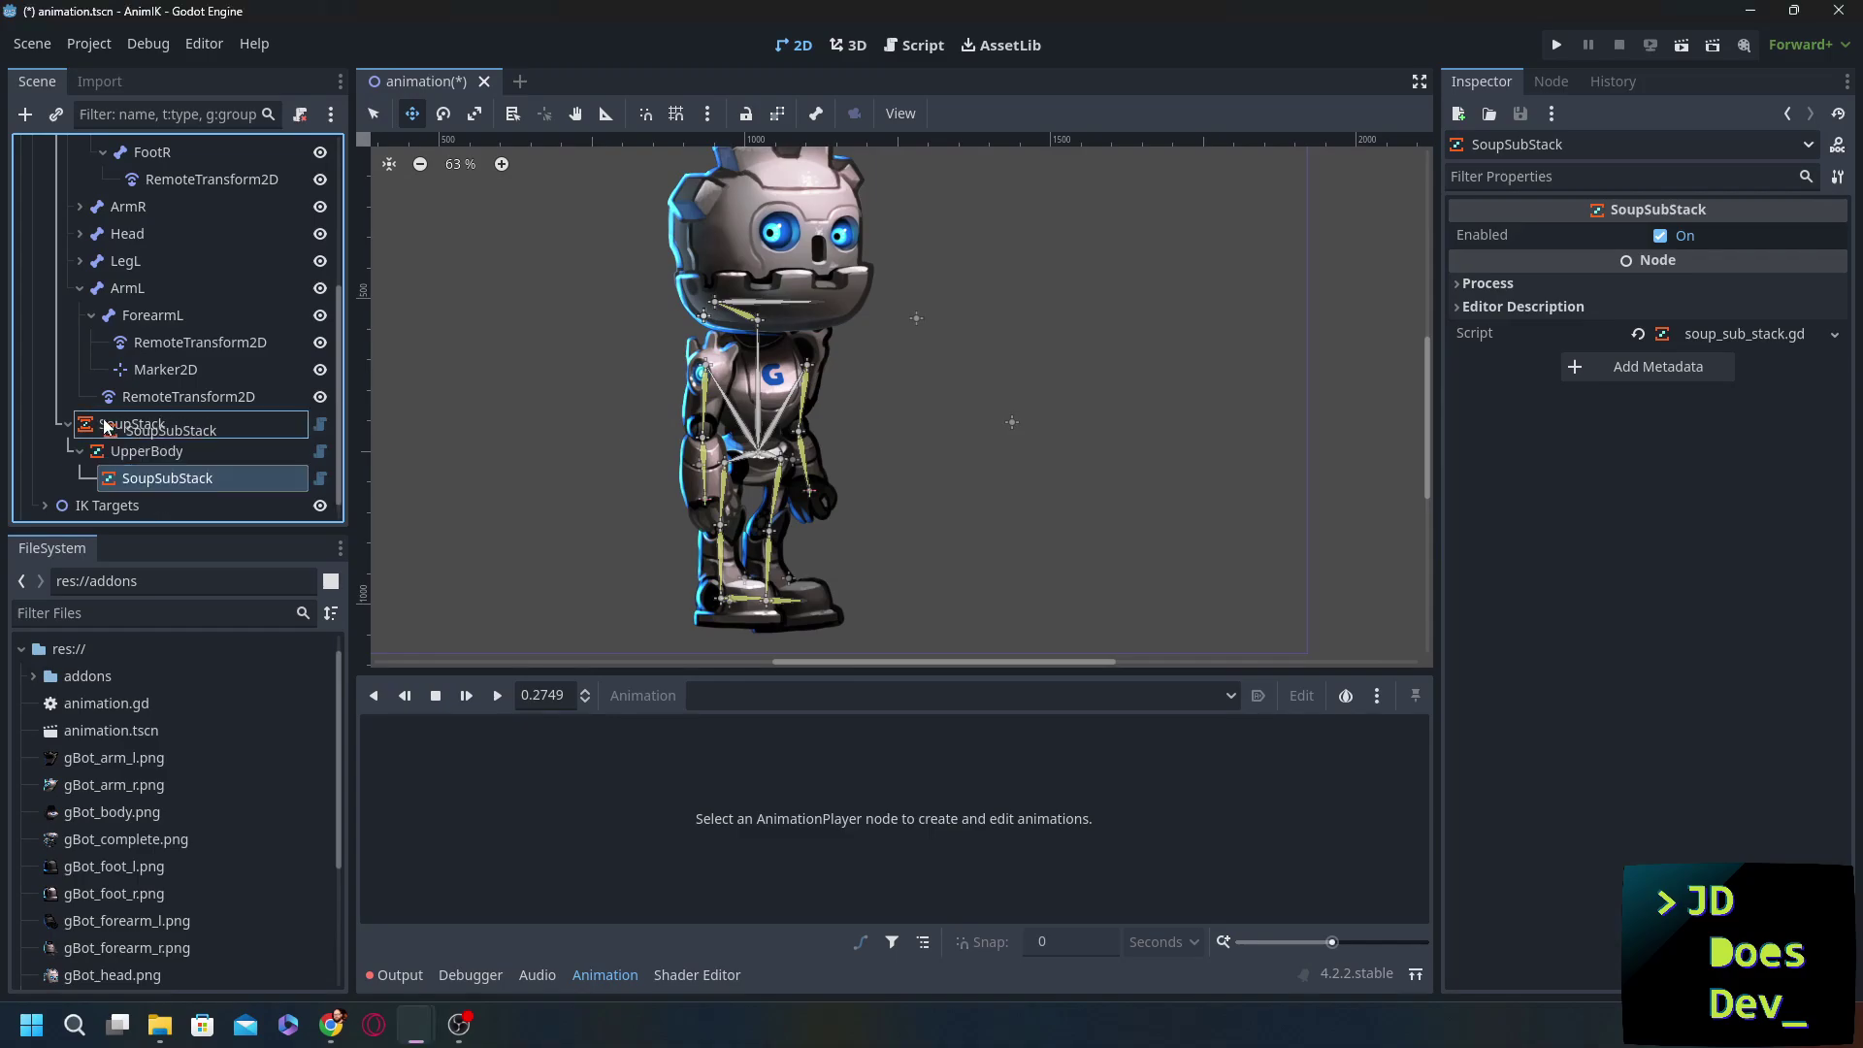
{"action": "double_click", "coordinate": [124, 480]}
{"action": "type", "text": "LowerBody"}
{"action": "key", "text": "Return"}
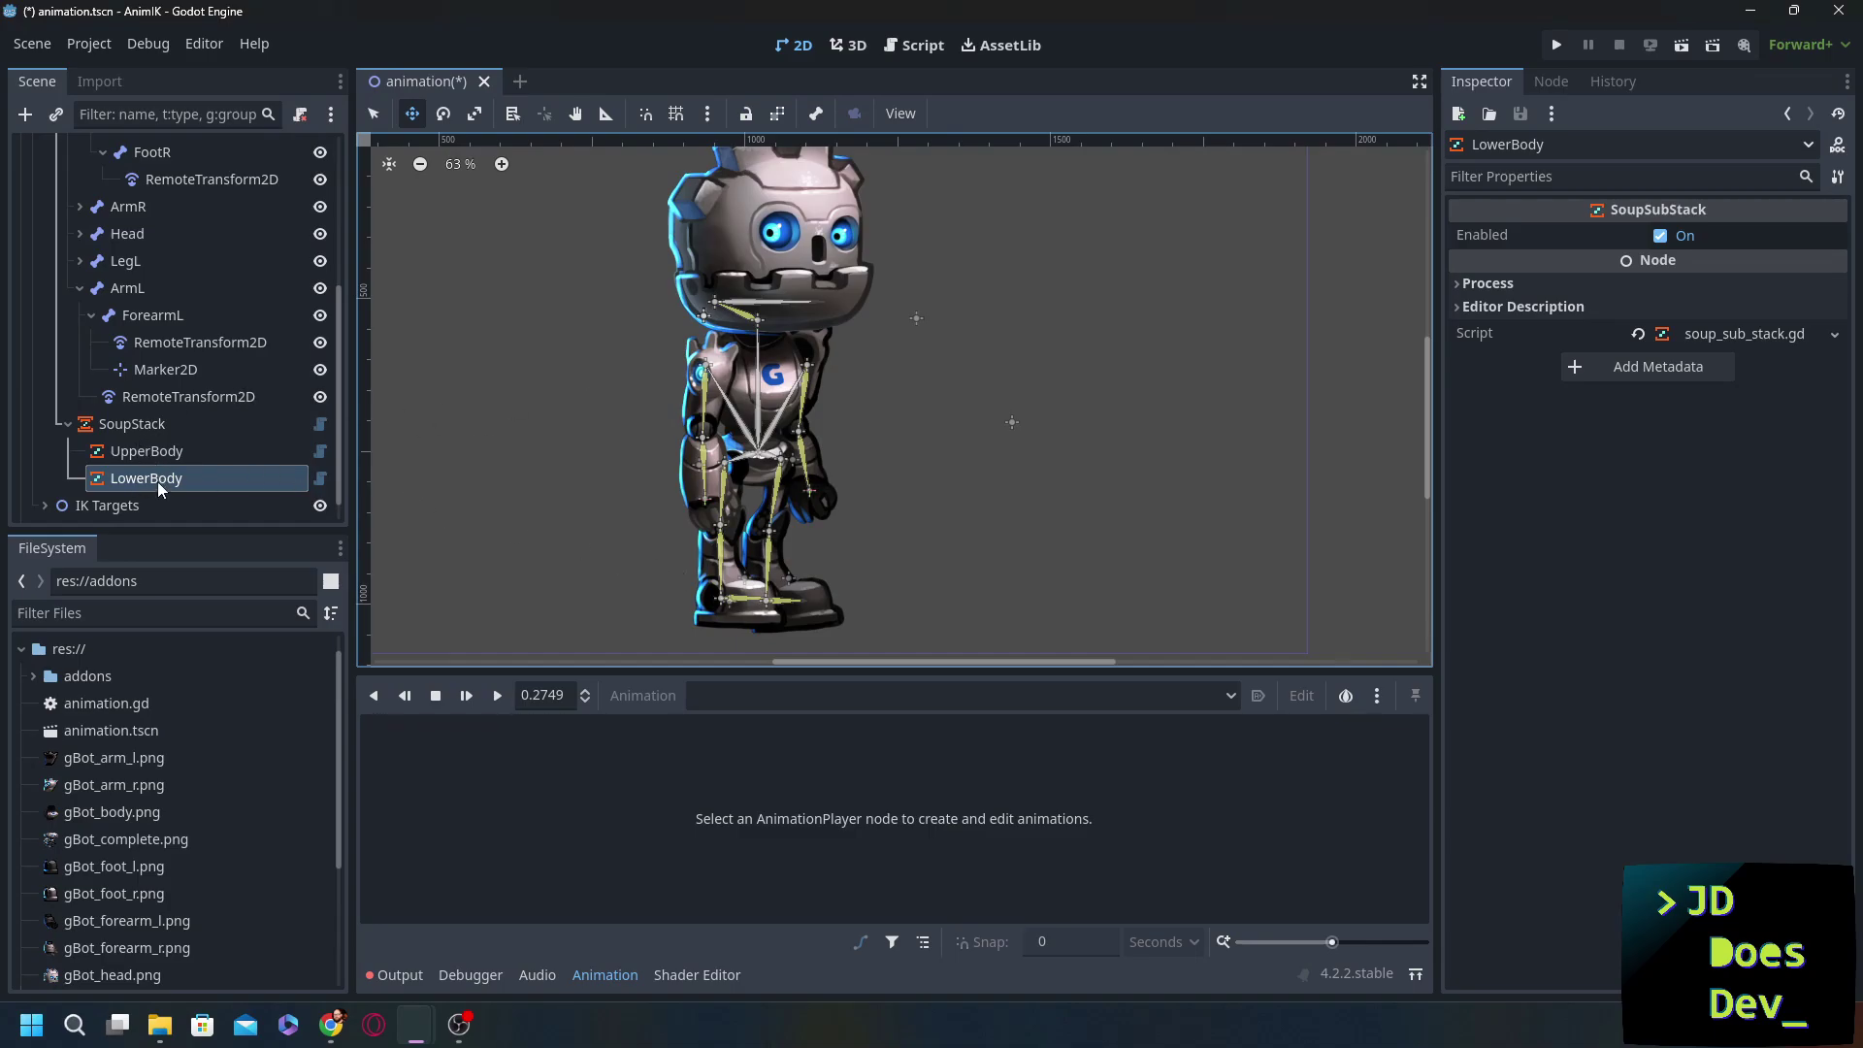
- Add a SoupTwoBoneIK node and a SoupLookAt node under LowerBody
{"action": "key", "text": "ctrl+a"}
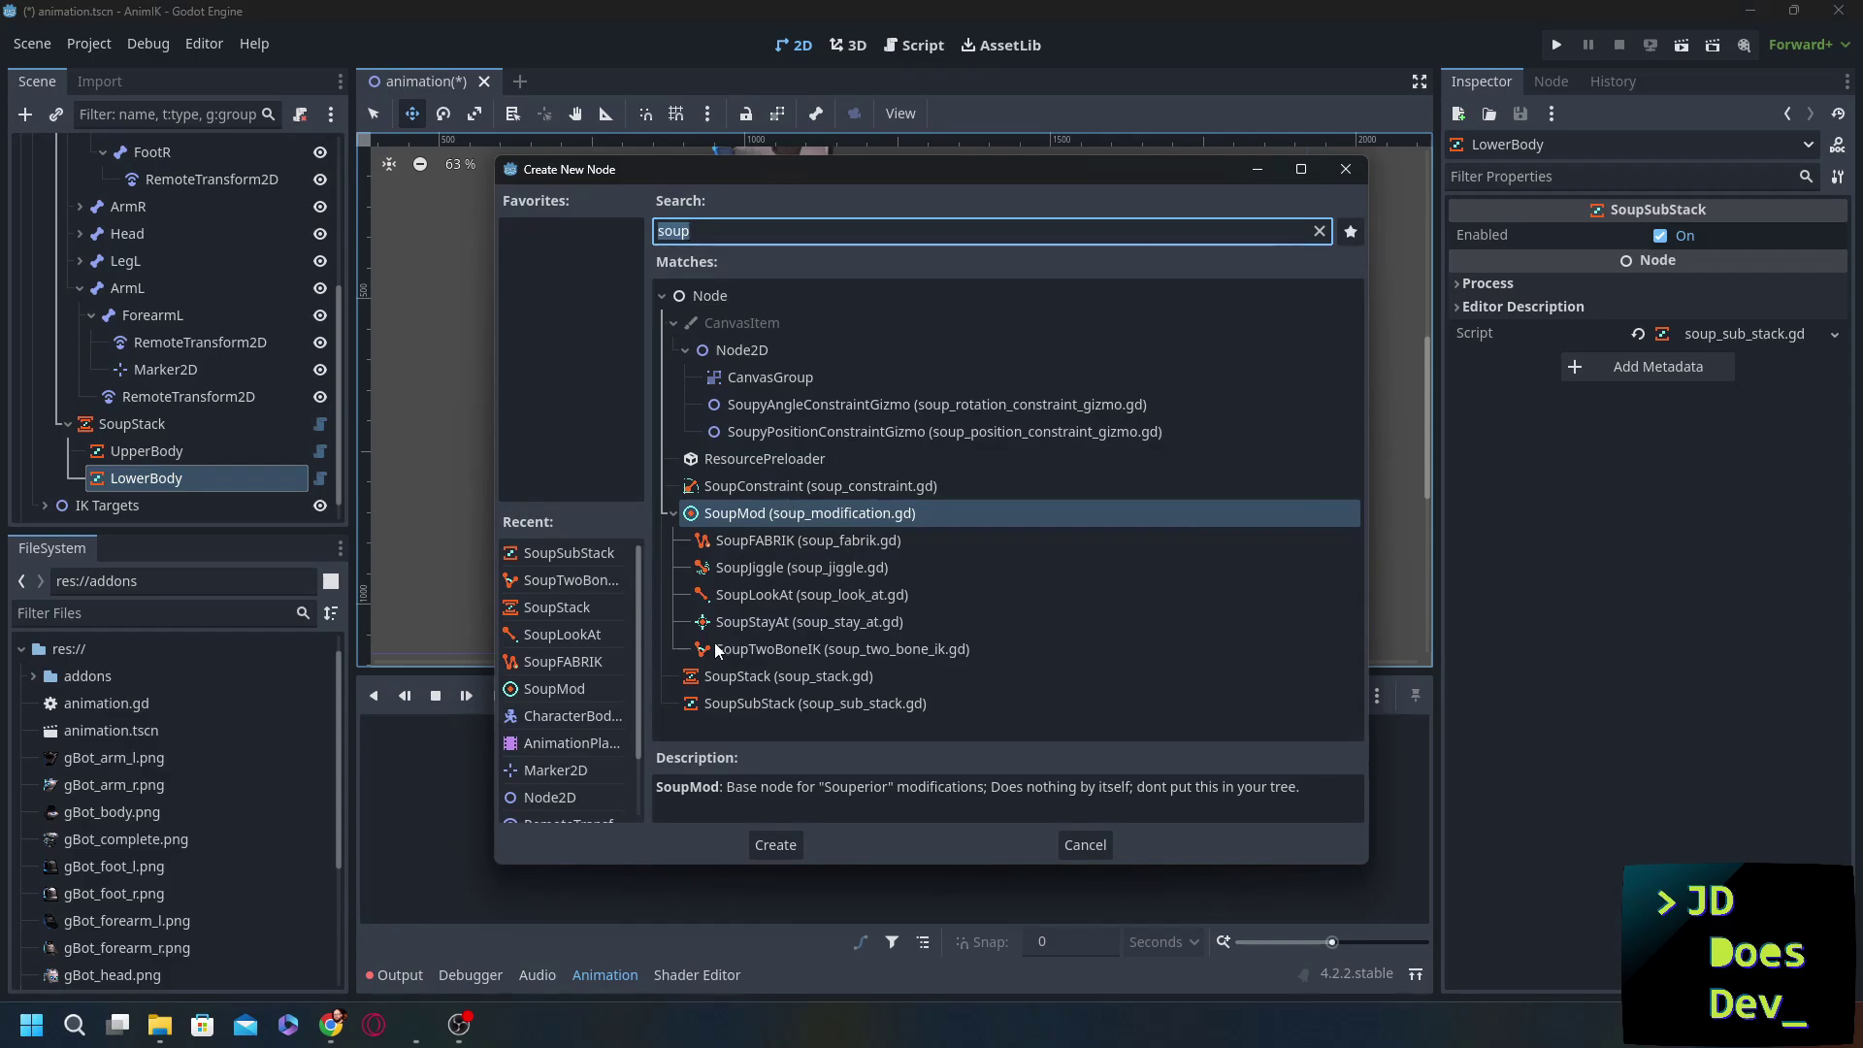
{"action": "double_click", "coordinate": [784, 649]}
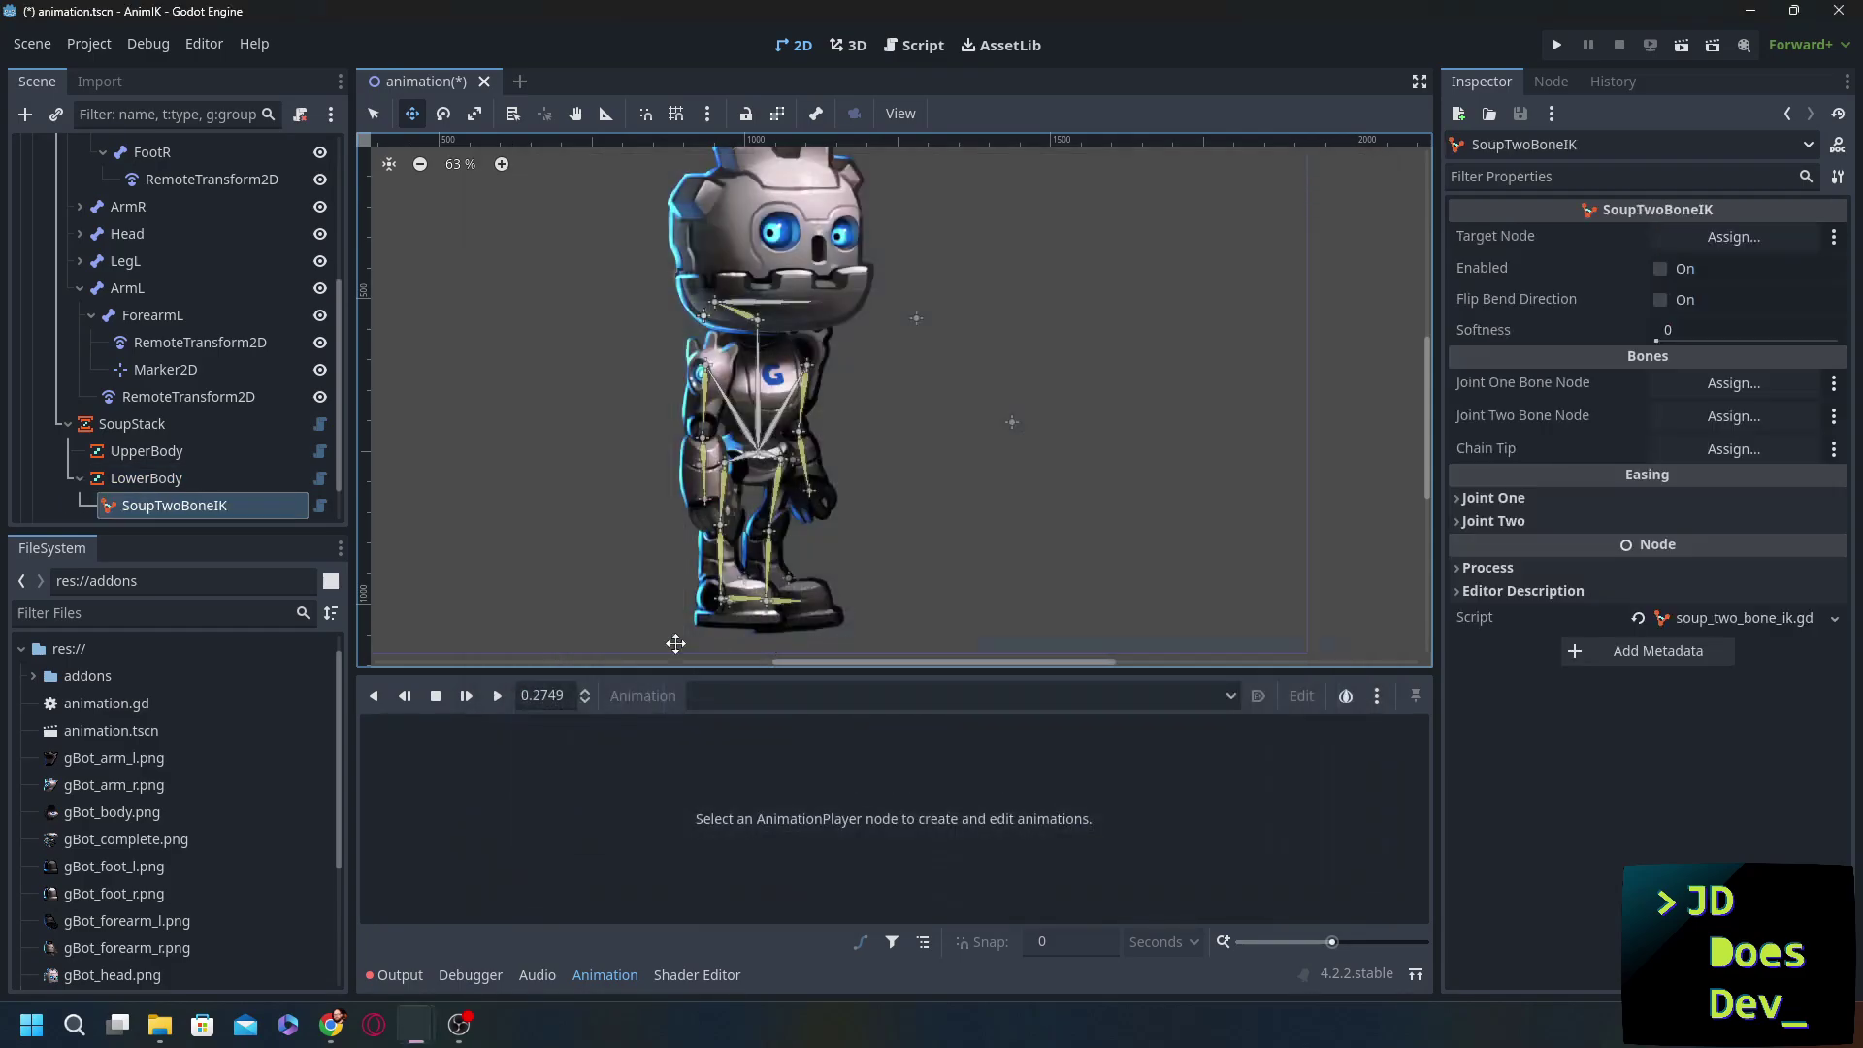
{"action": "left_click", "coordinate": [136, 479]}
{"action": "key", "text": "ctrl+a"}
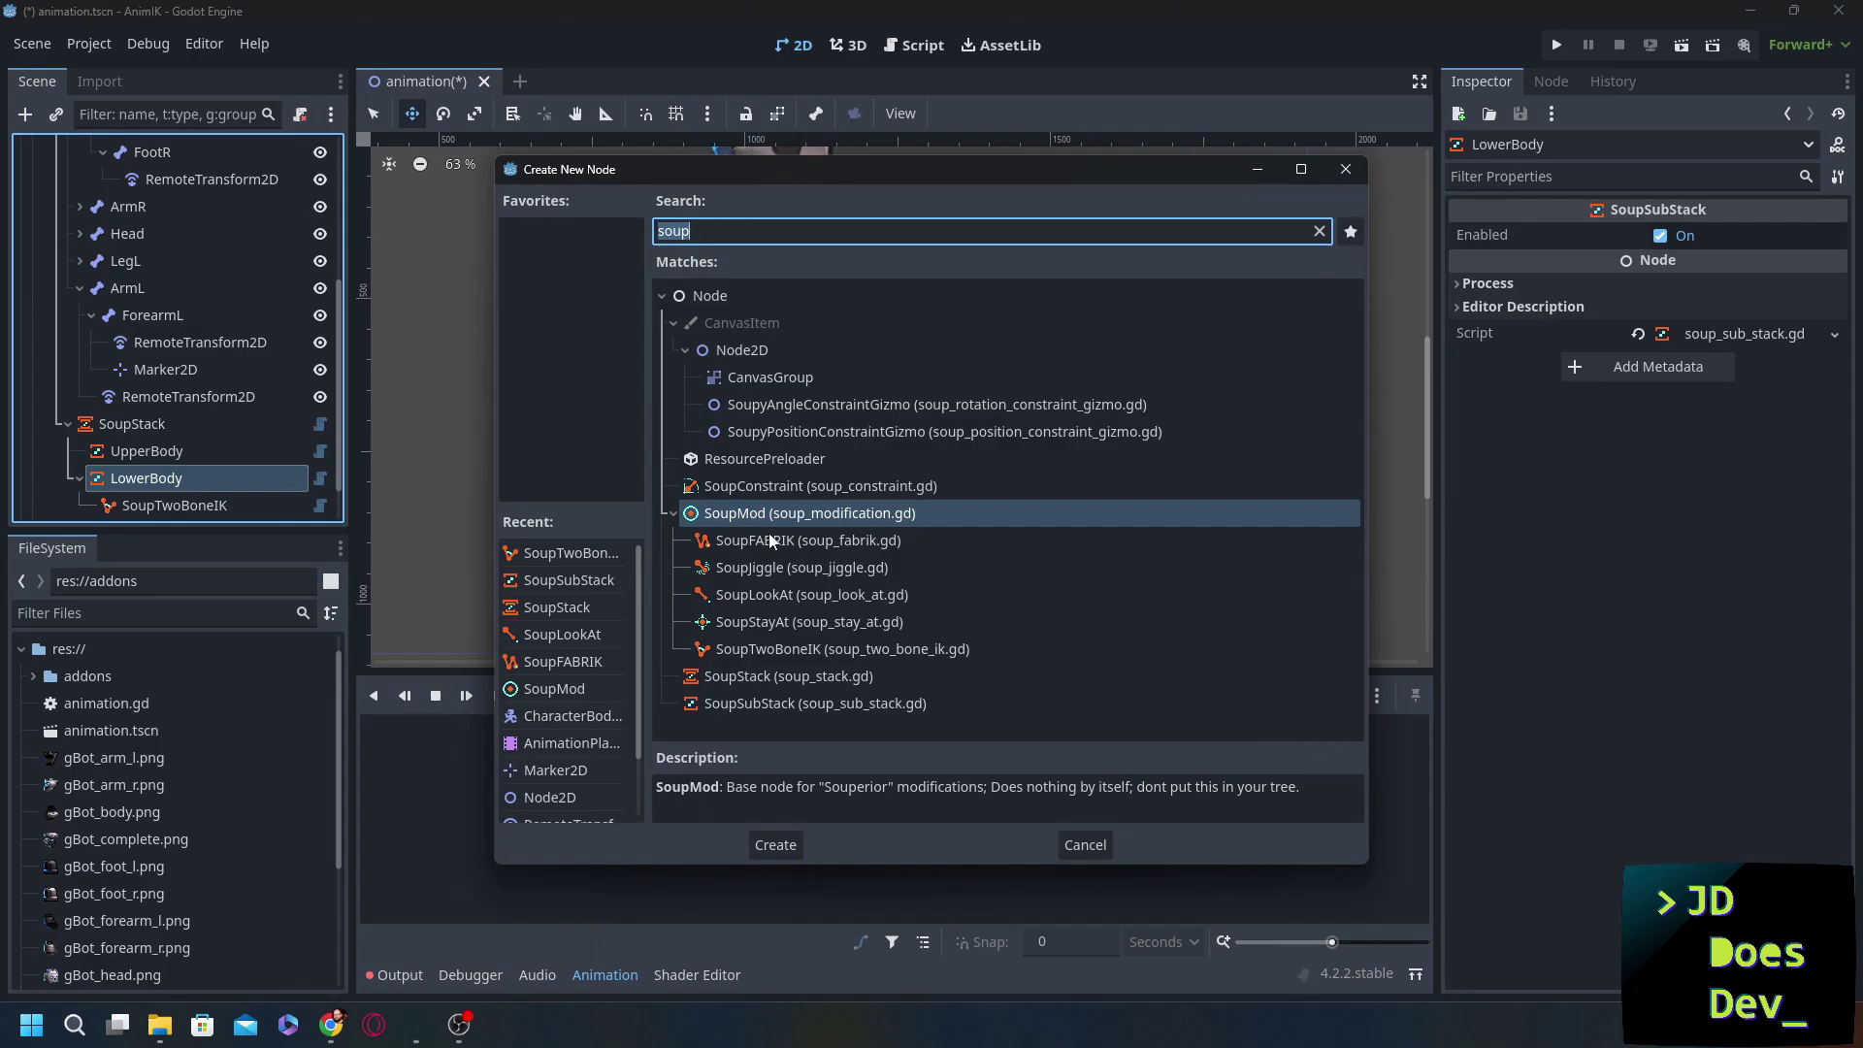
{"action": "double_click", "coordinate": [774, 595]}
- Rename the SoupTwoBoneIK node as LegRIK and the SoupLookAt node as LegRLookAt
{"action": "scroll", "coordinate": [136, 392], "scroll_direction": "down", "scroll_amount": 1}
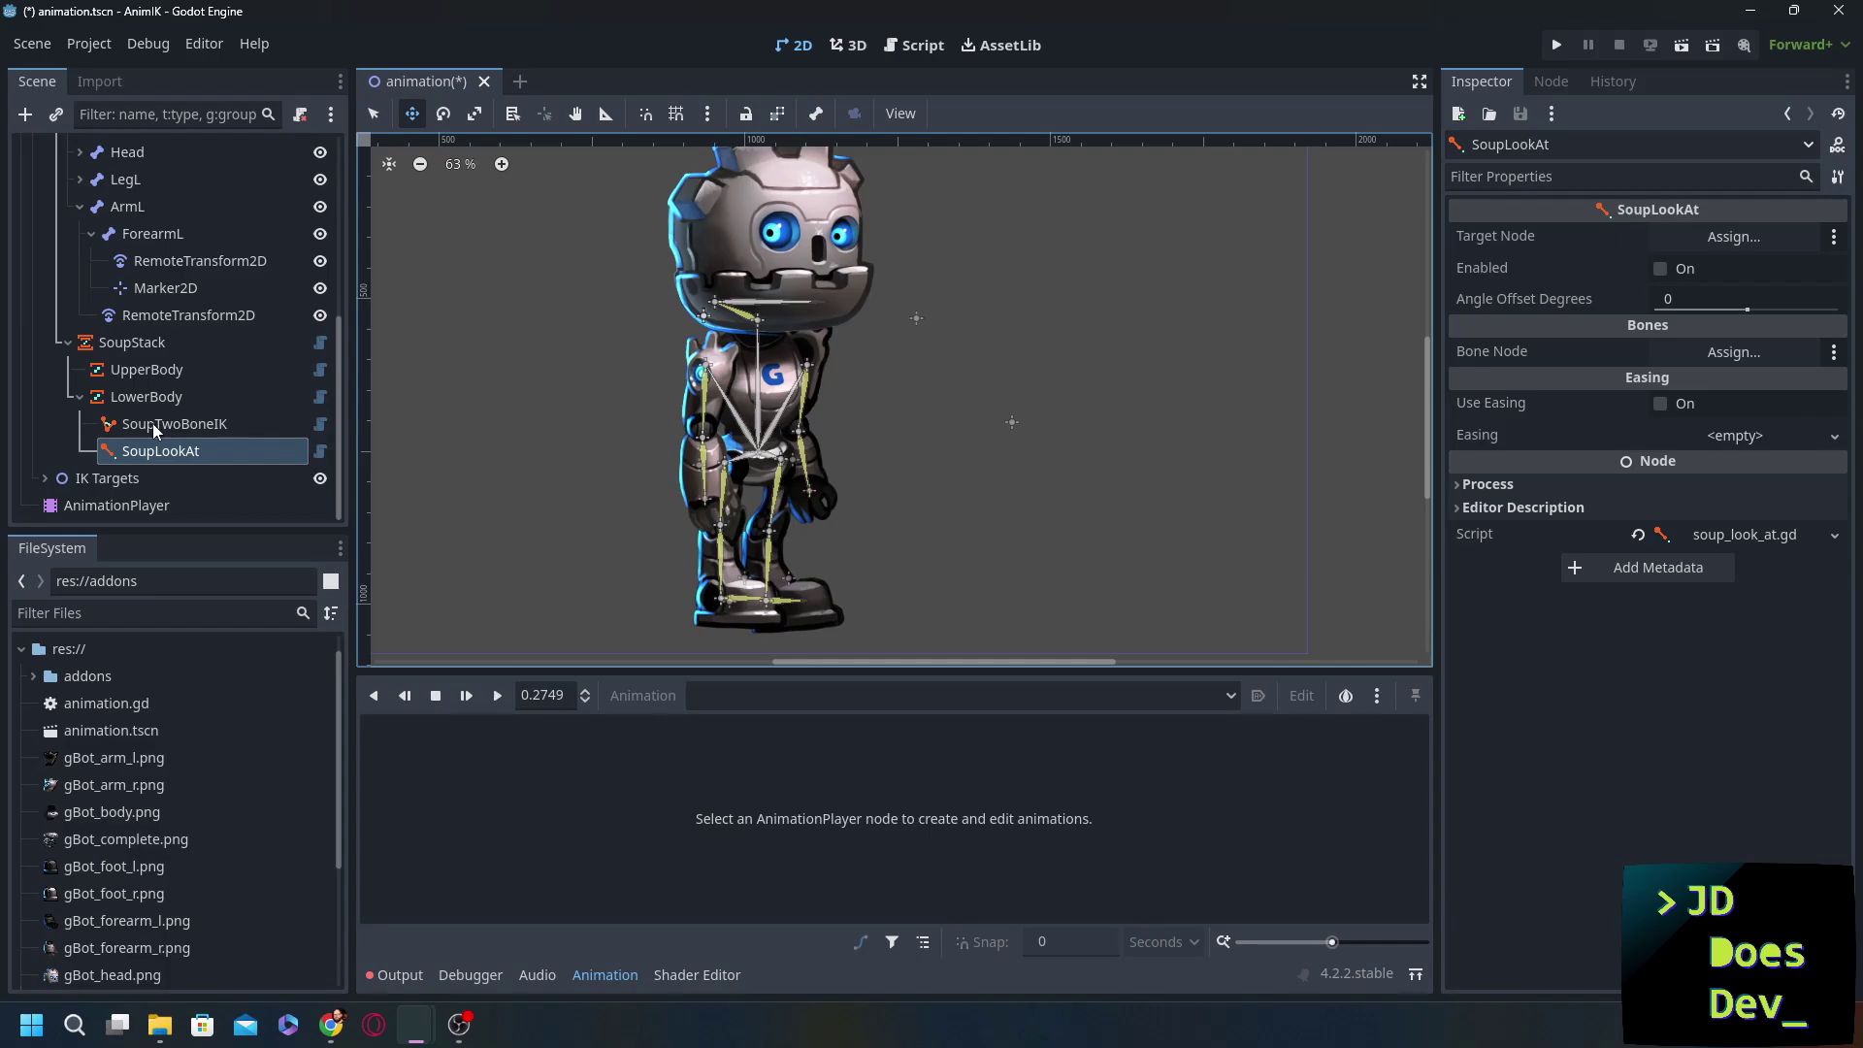
{"action": "double_click", "coordinate": [153, 423]}
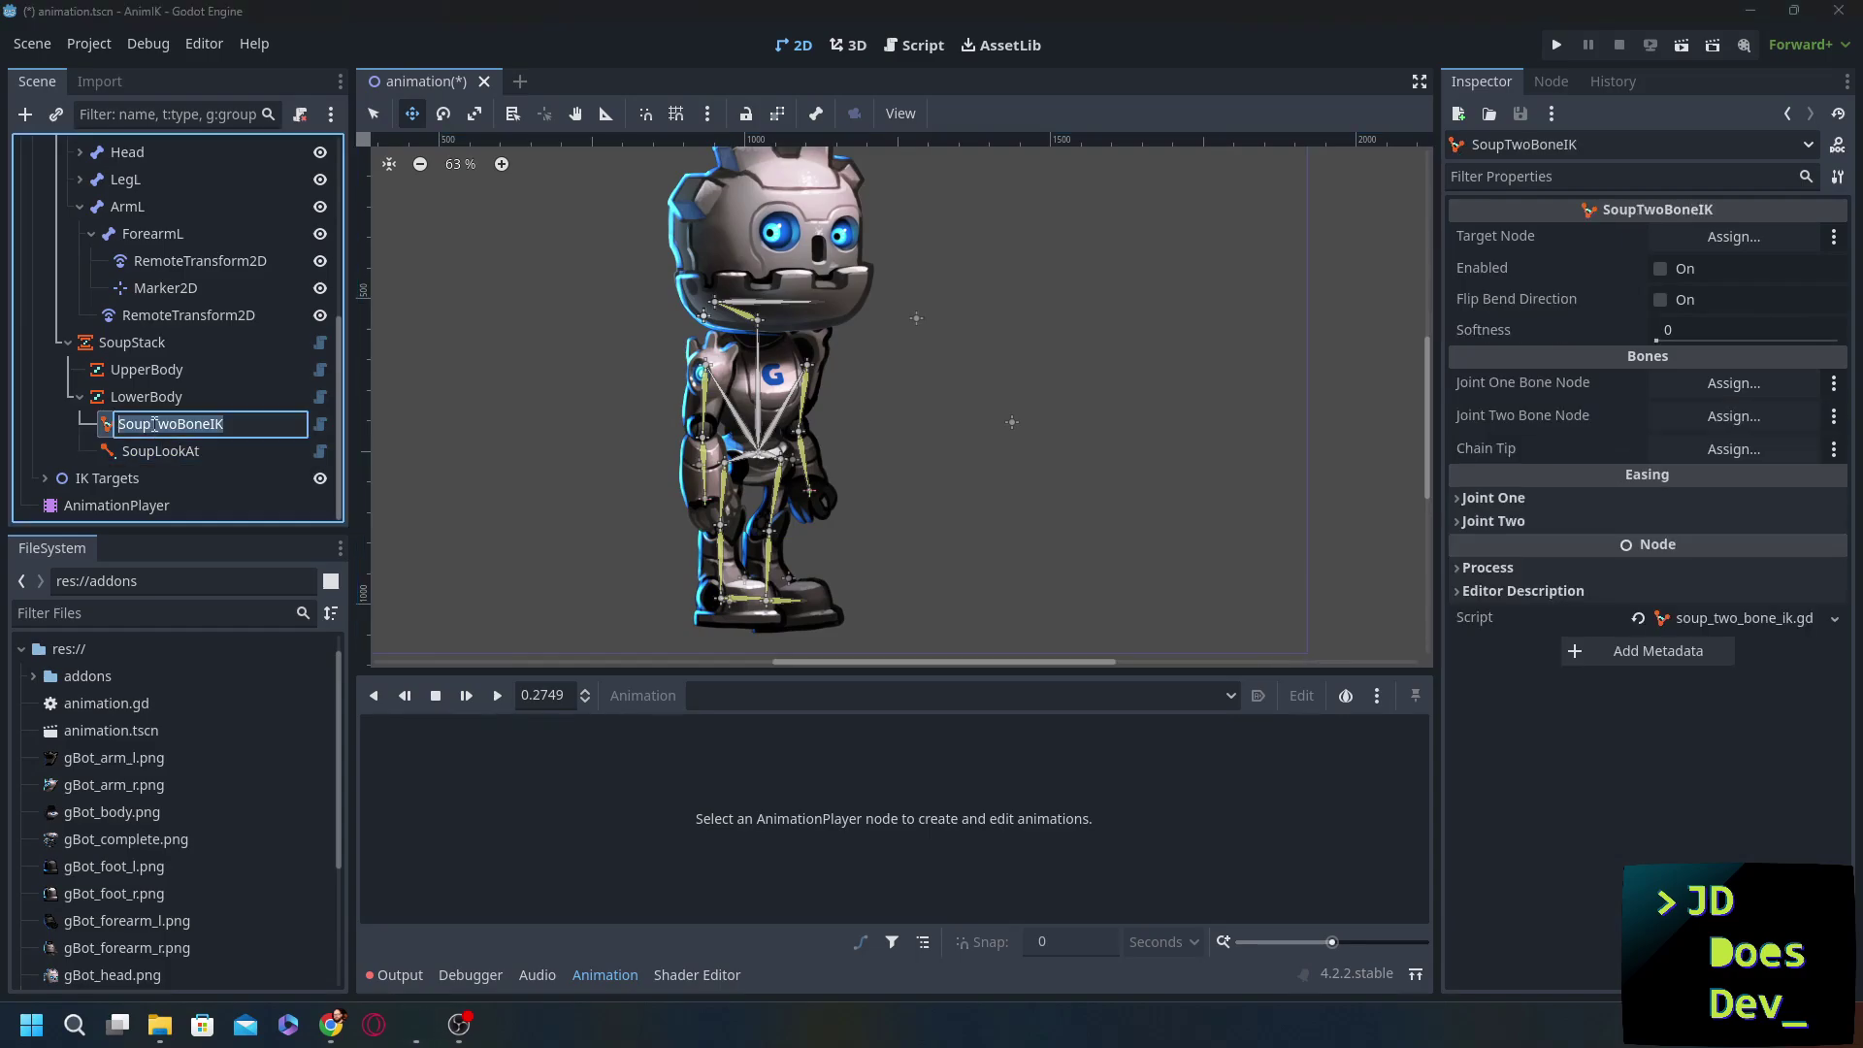
{"action": "type", "text": "LegRIK"}
{"action": "left_click", "coordinate": [178, 452]}
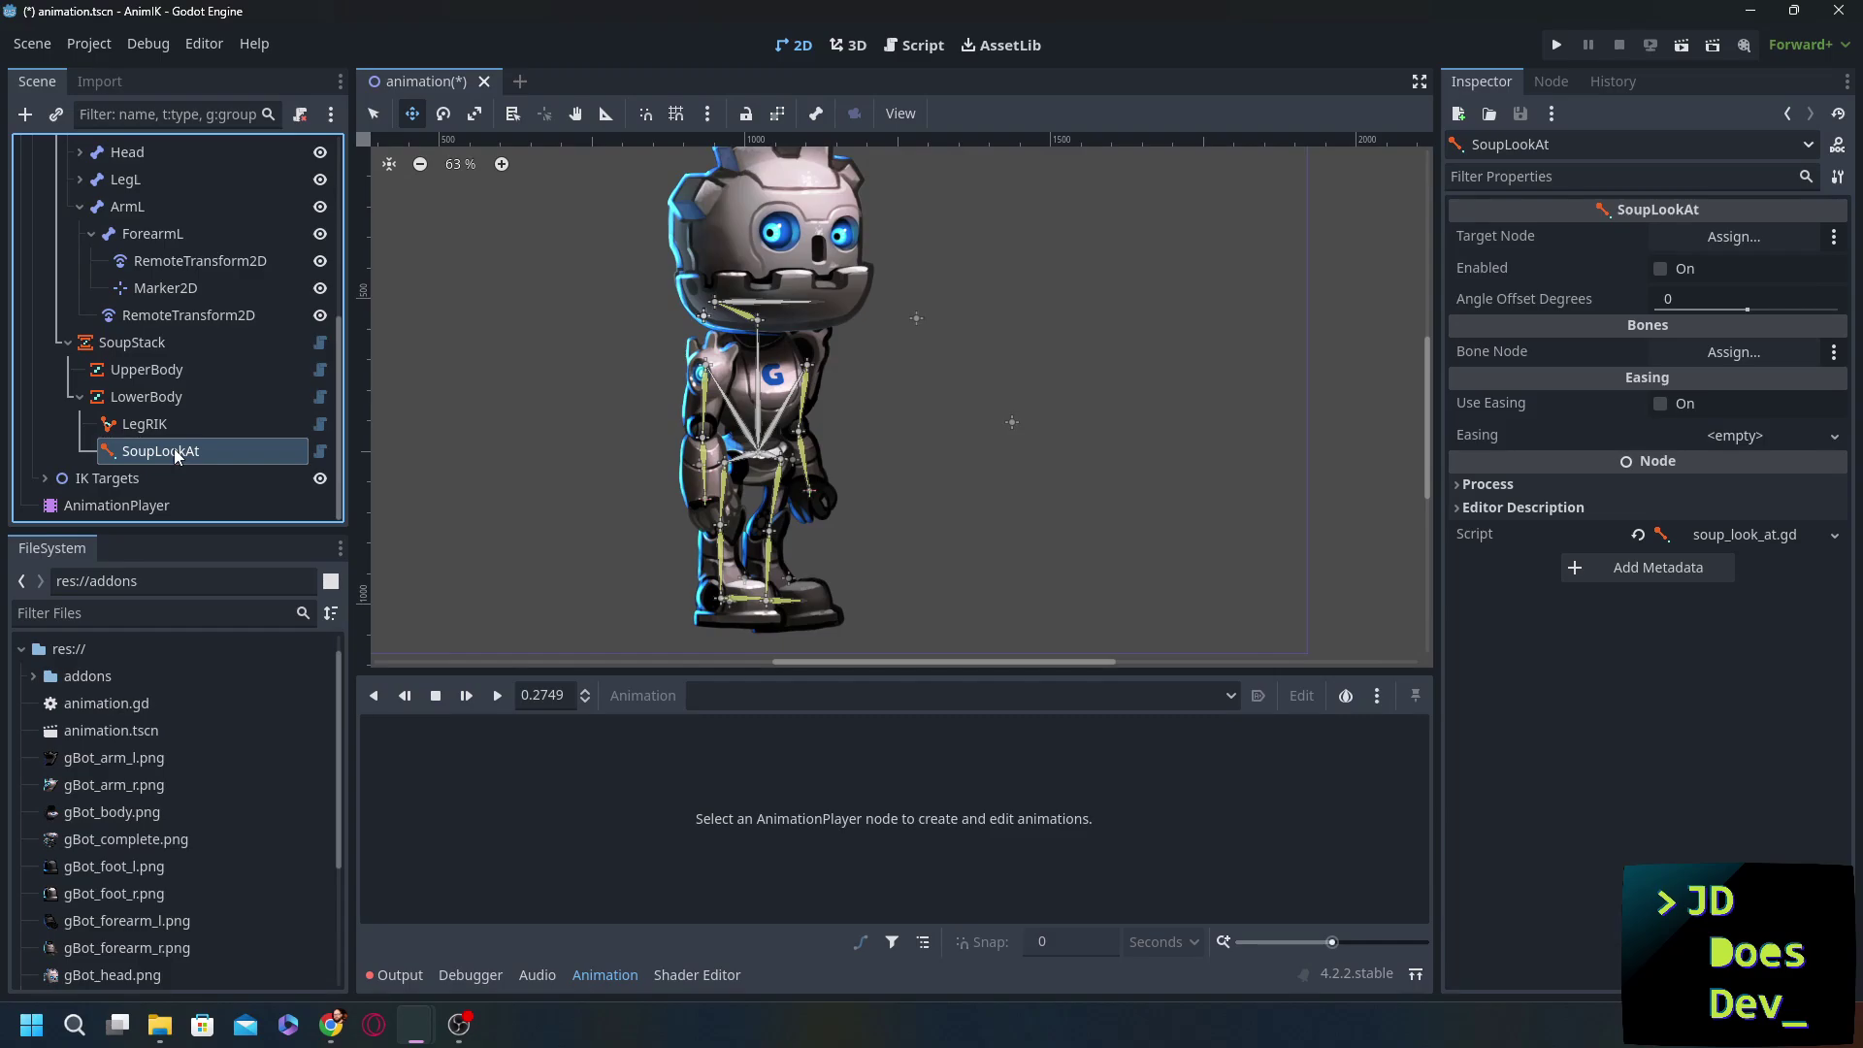
{"action": "double_click", "coordinate": [177, 452]}
{"action": "type", "text": "LegRLookAt"}
- Assign FootR Target as the Target Node of LegRIK and enable the modification
{"action": "left_click", "coordinate": [143, 425]}
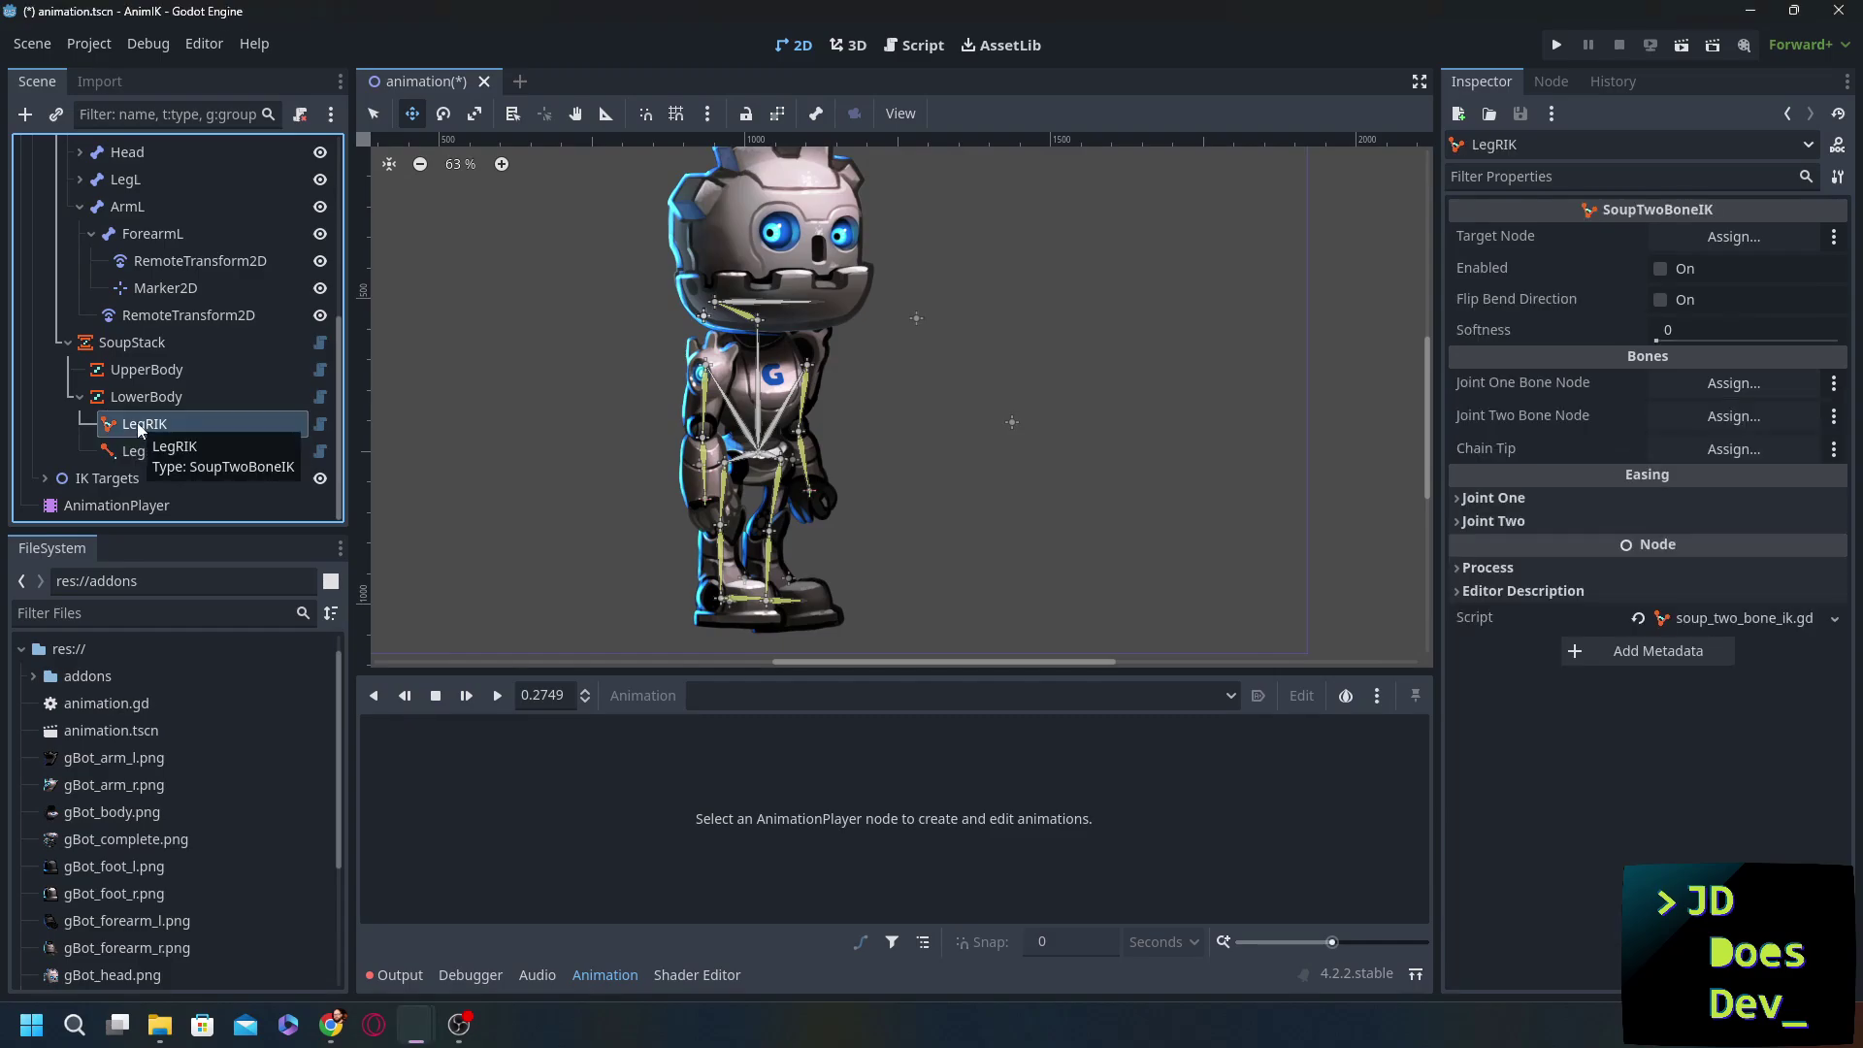
{"action": "left_click", "coordinate": [1762, 233]}
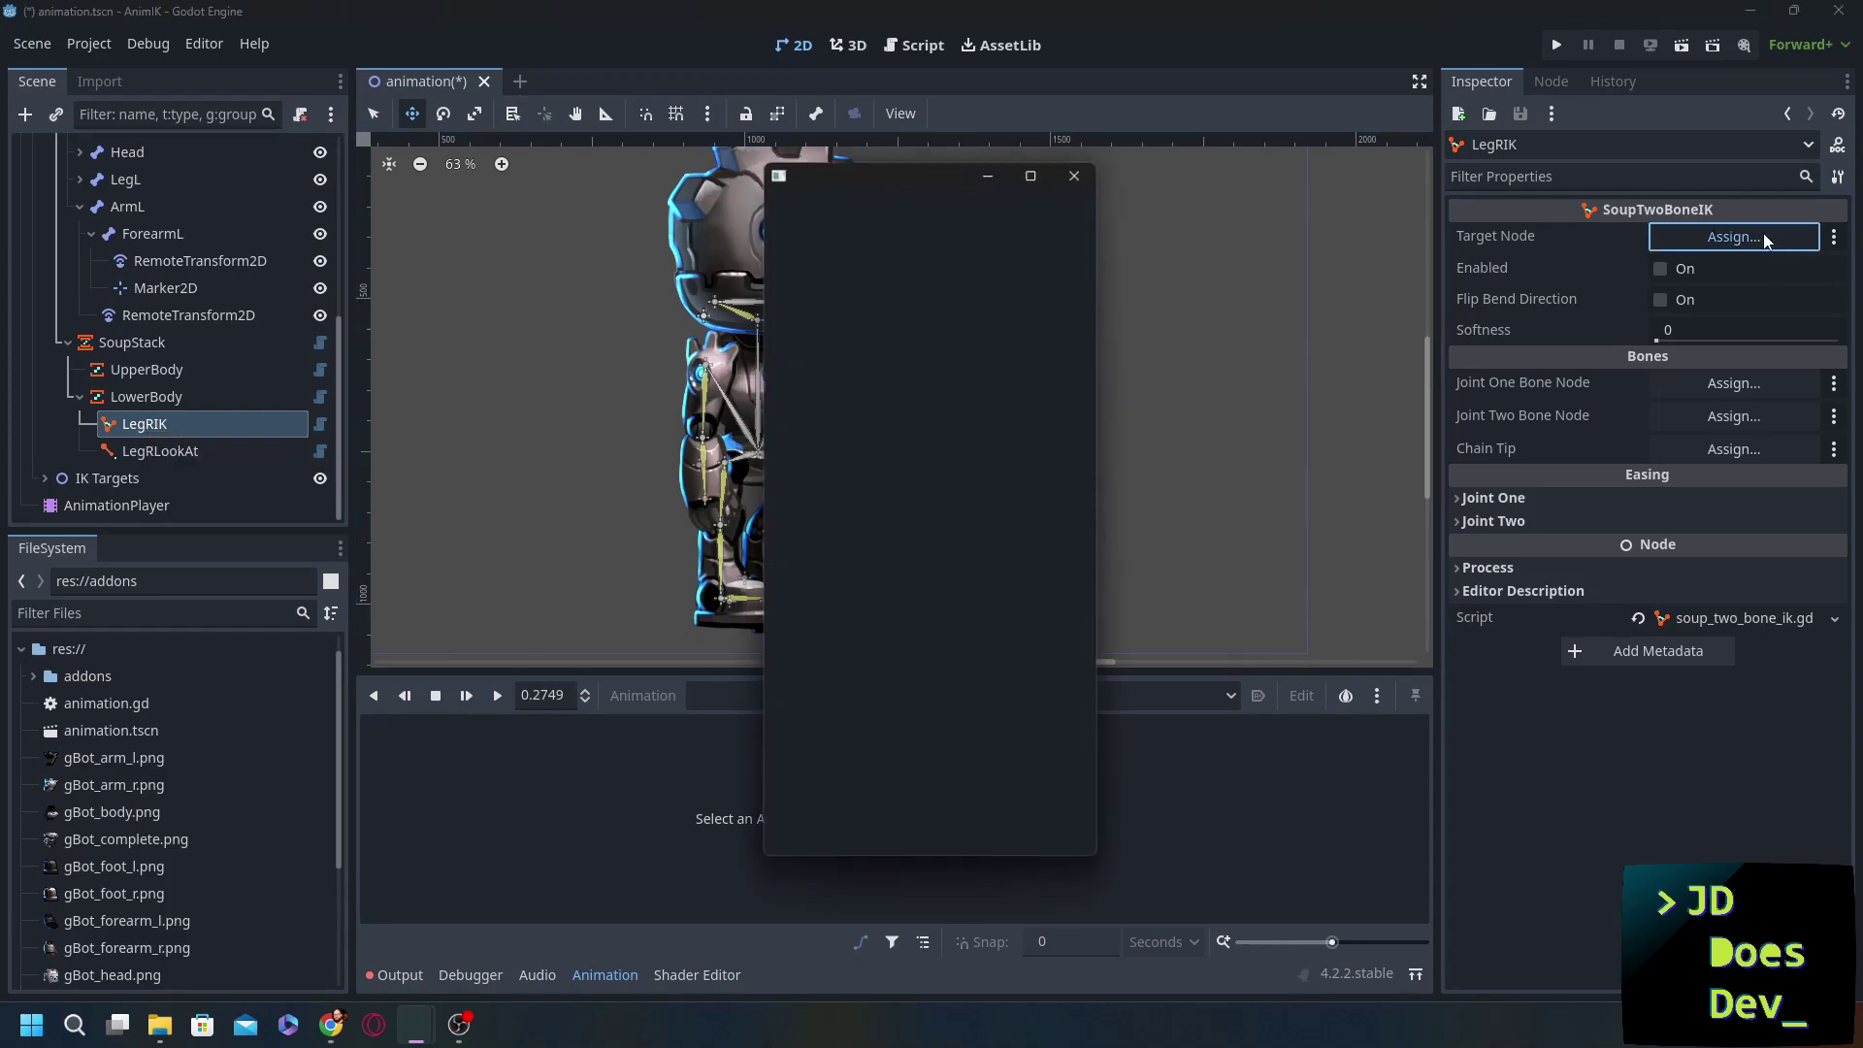
{"action": "scroll", "coordinate": [1005, 508], "scroll_direction": "down", "scroll_amount": 6}
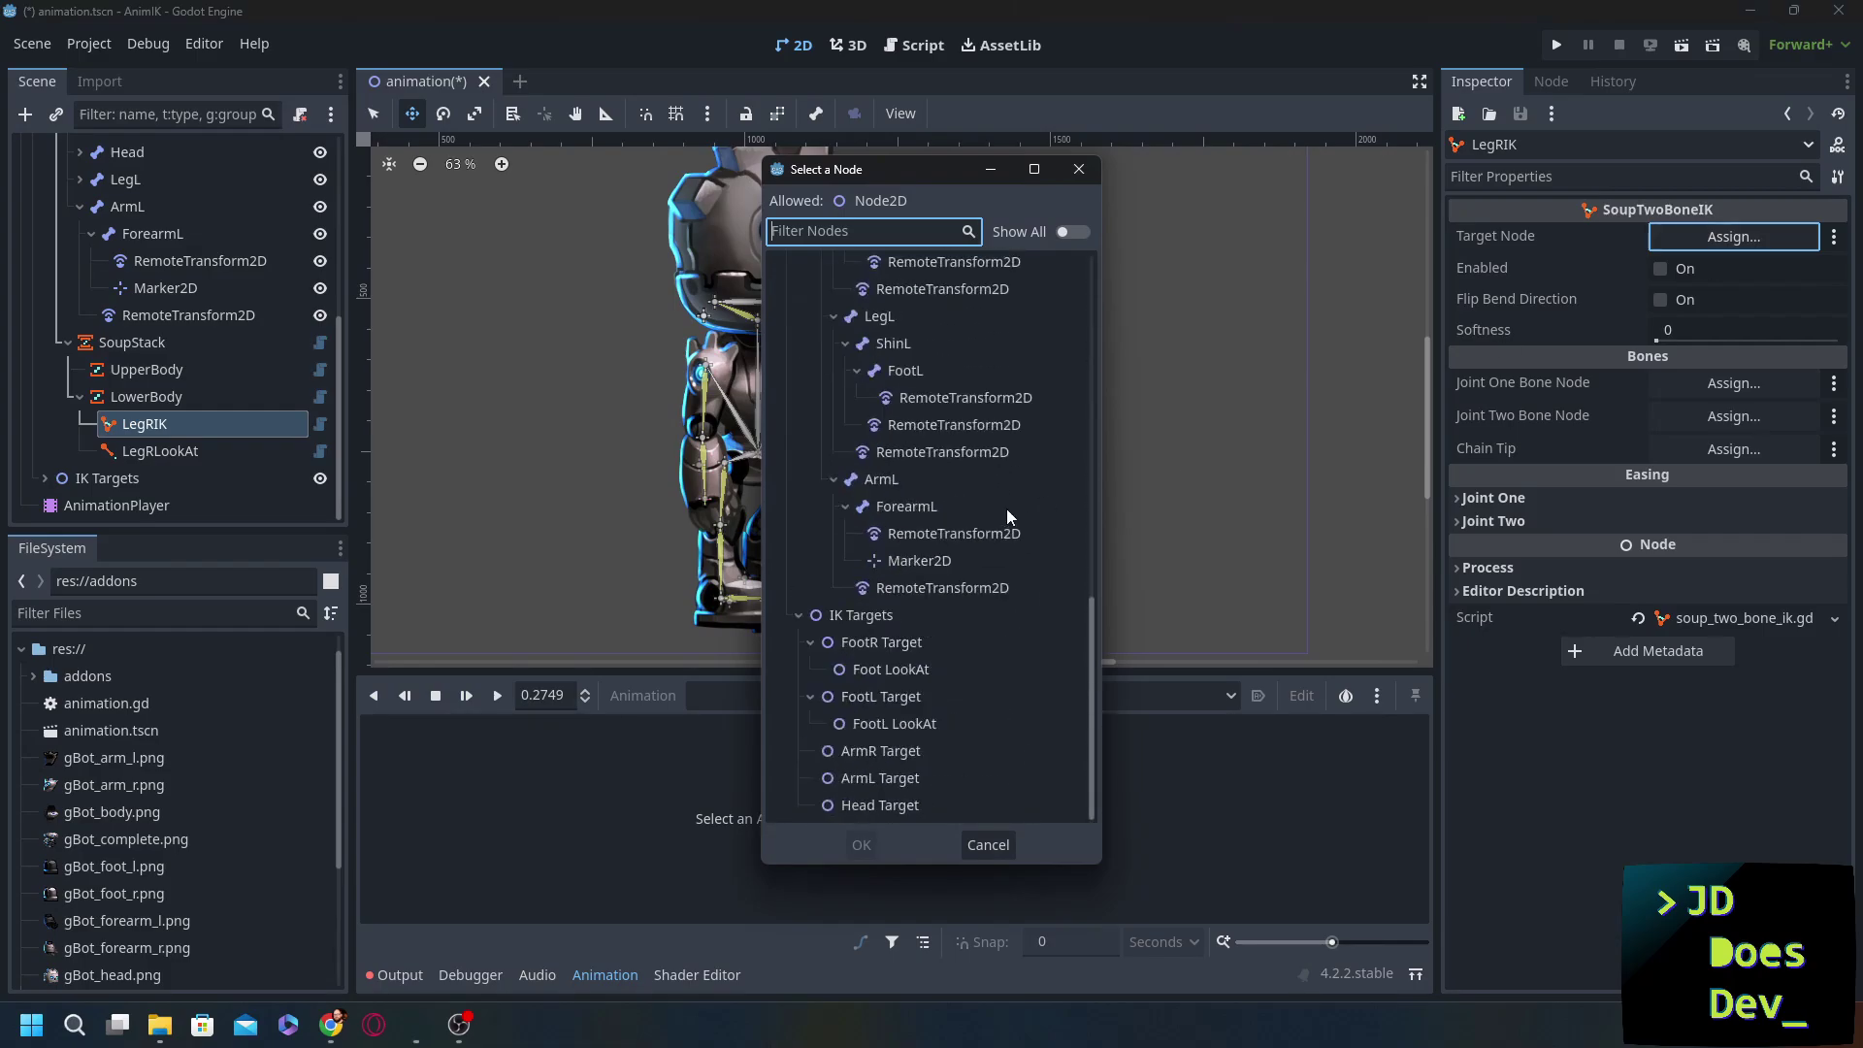
{"action": "double_click", "coordinate": [883, 642]}
{"action": "left_click", "coordinate": [1660, 269]}
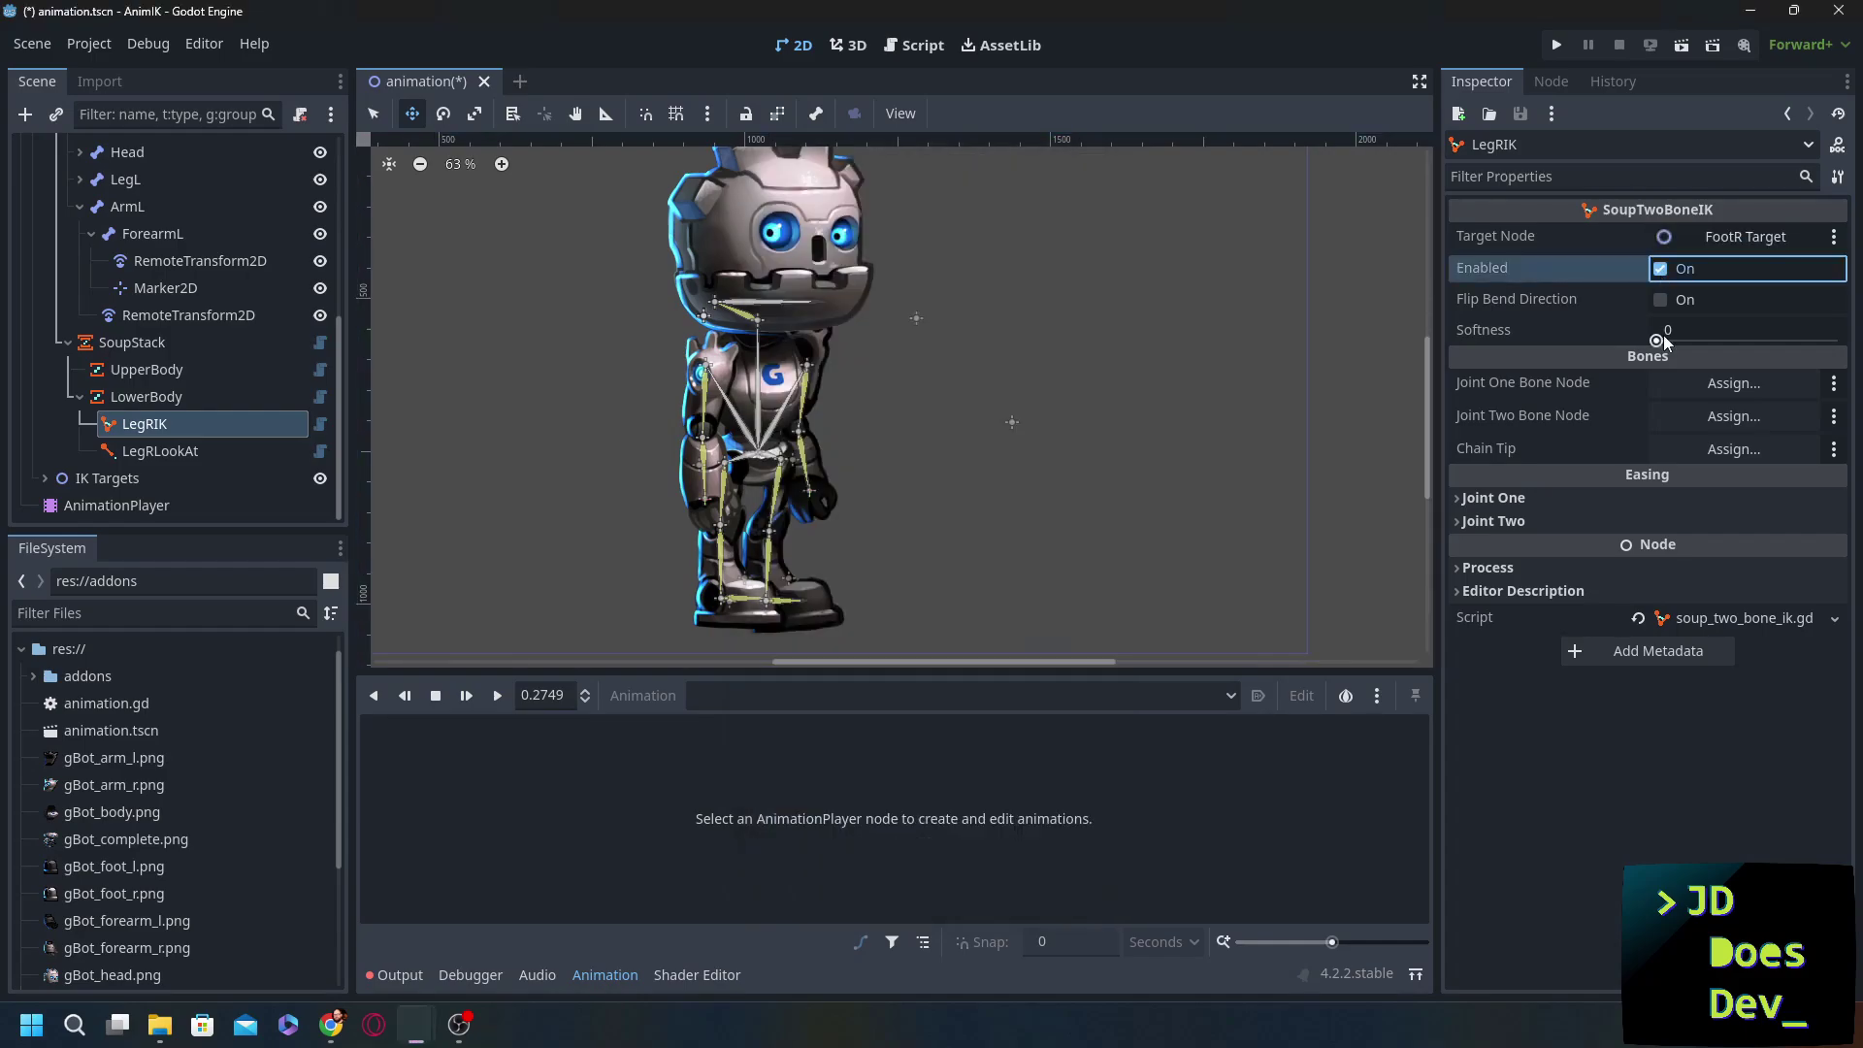
- Assign the LegR bone as the Joint One Bone Node of LegRIK
{"action": "left_click", "coordinate": [1746, 384]}
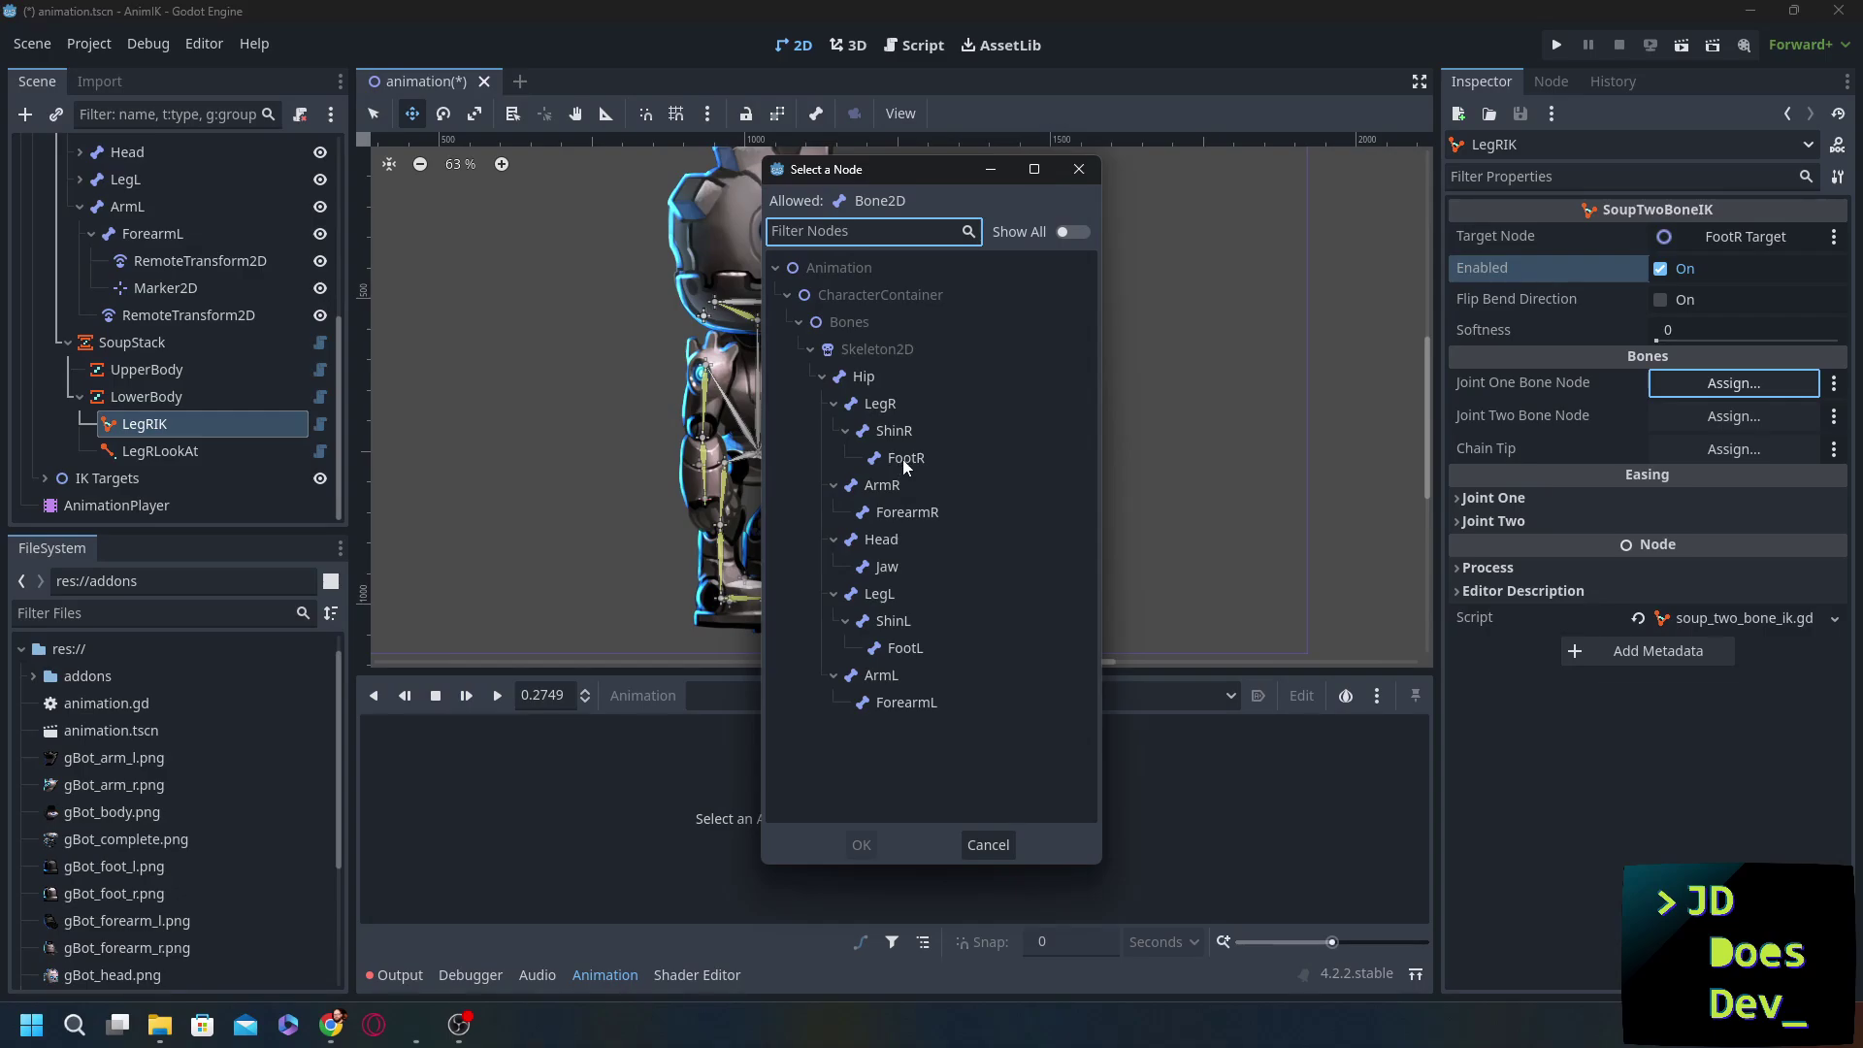
{"action": "left_click", "coordinate": [883, 411]}
{"action": "double_click", "coordinate": [883, 412]}
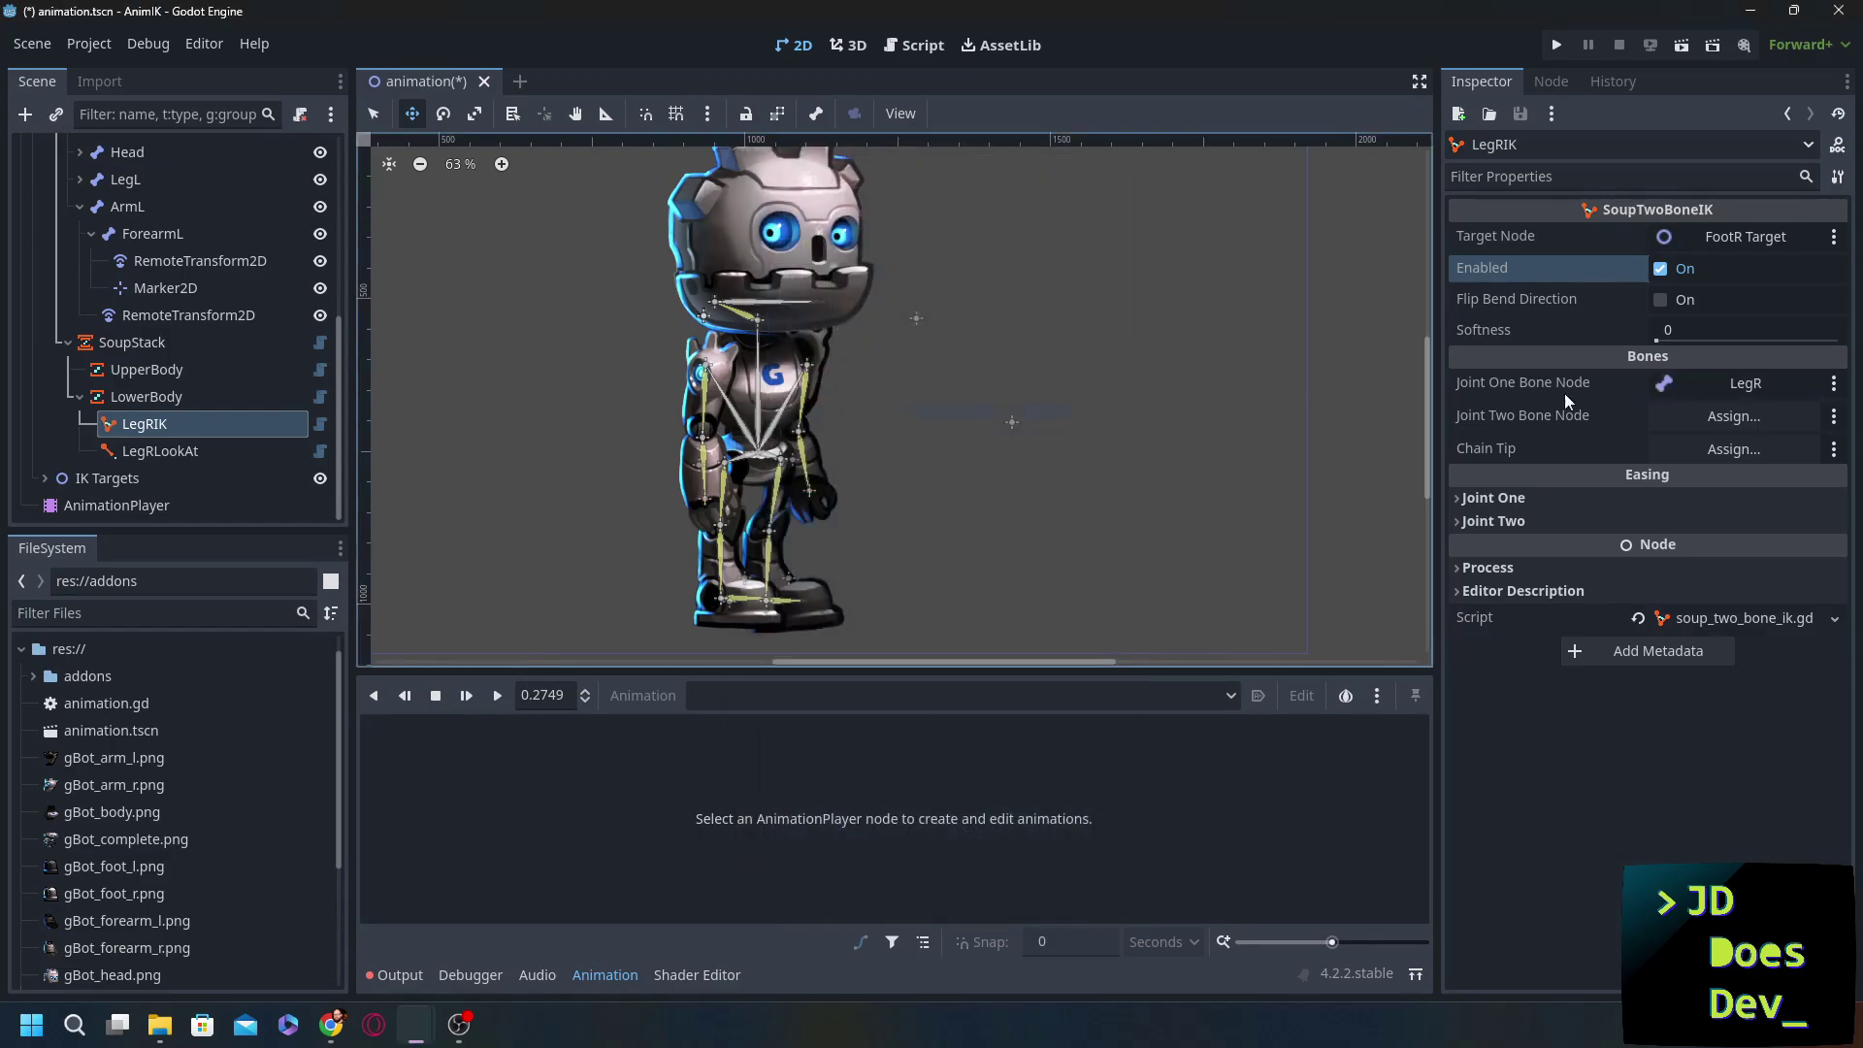
- Assign the ShinR bone as the Joint Two Bone Node and the FootR bone as the Chain Tip of LegRIK
{"action": "left_click", "coordinate": [1708, 417]}
{"action": "double_click", "coordinate": [893, 427]}
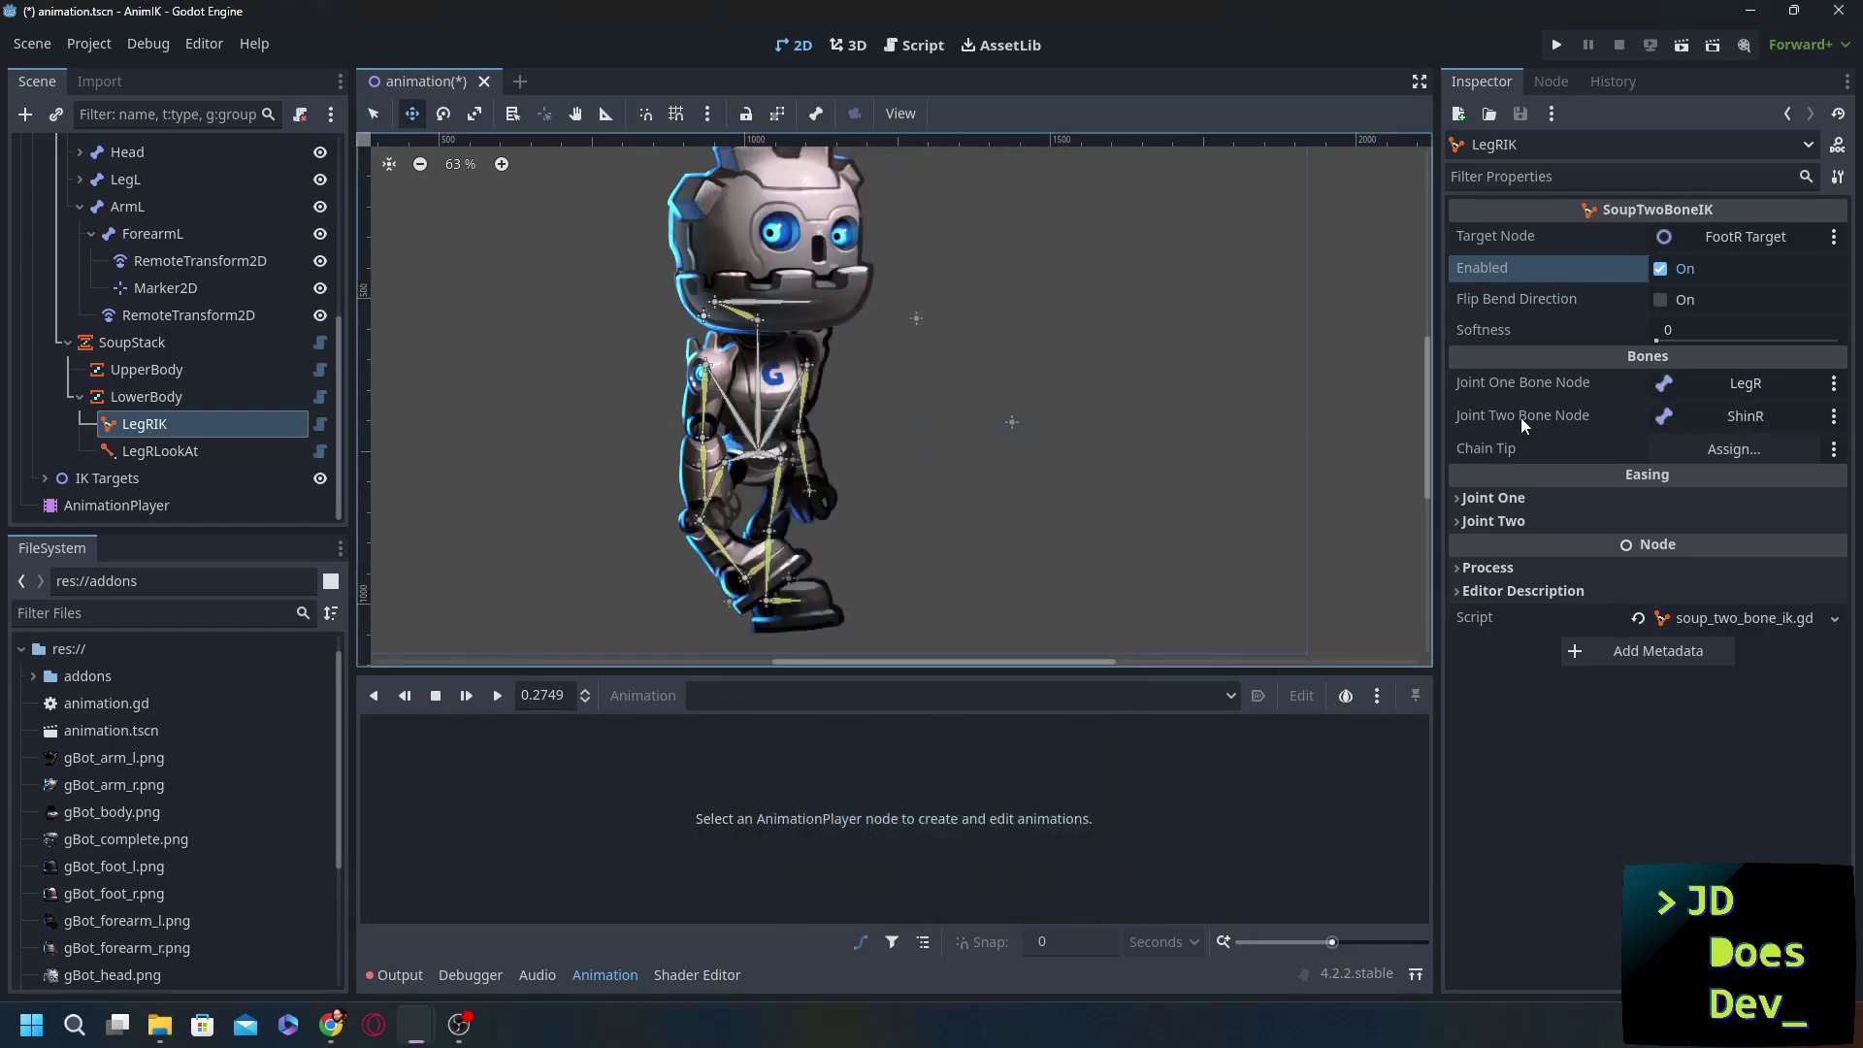
{"action": "left_click", "coordinate": [1725, 450]}
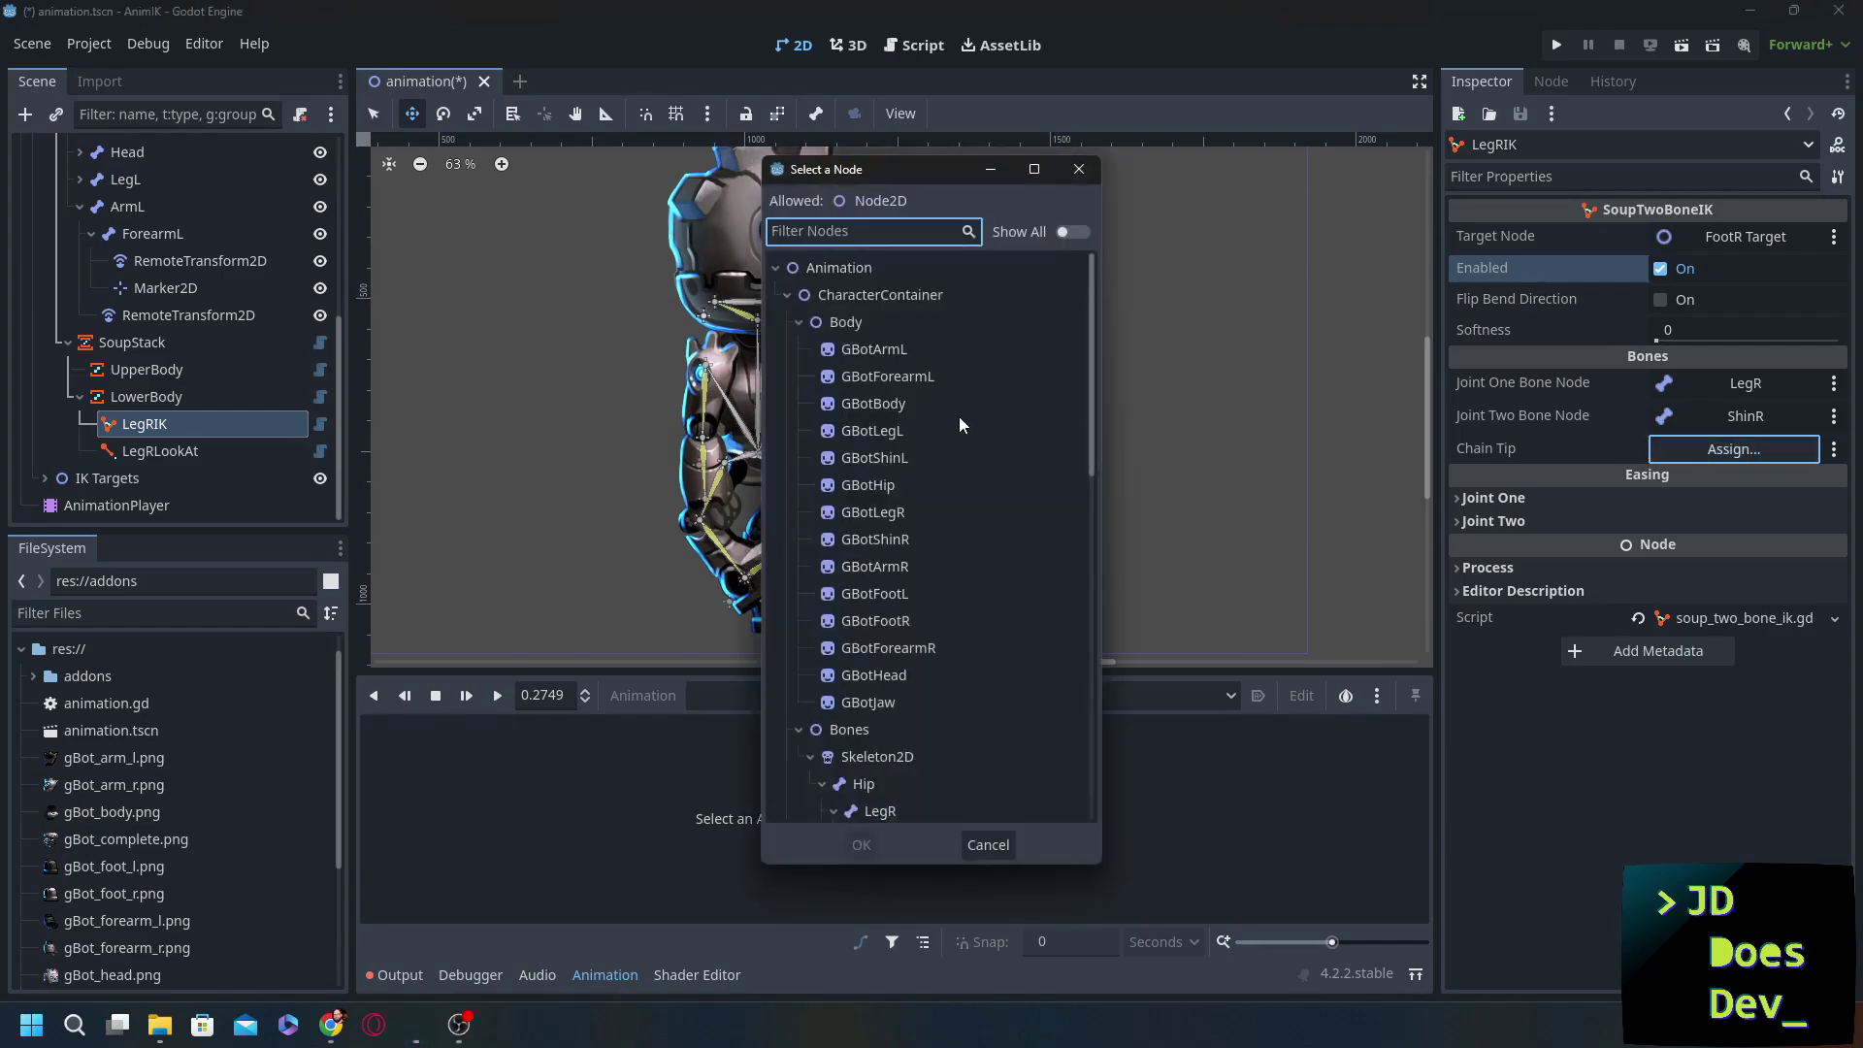
{"action": "scroll", "coordinate": [947, 434], "scroll_direction": "down", "scroll_amount": 10}
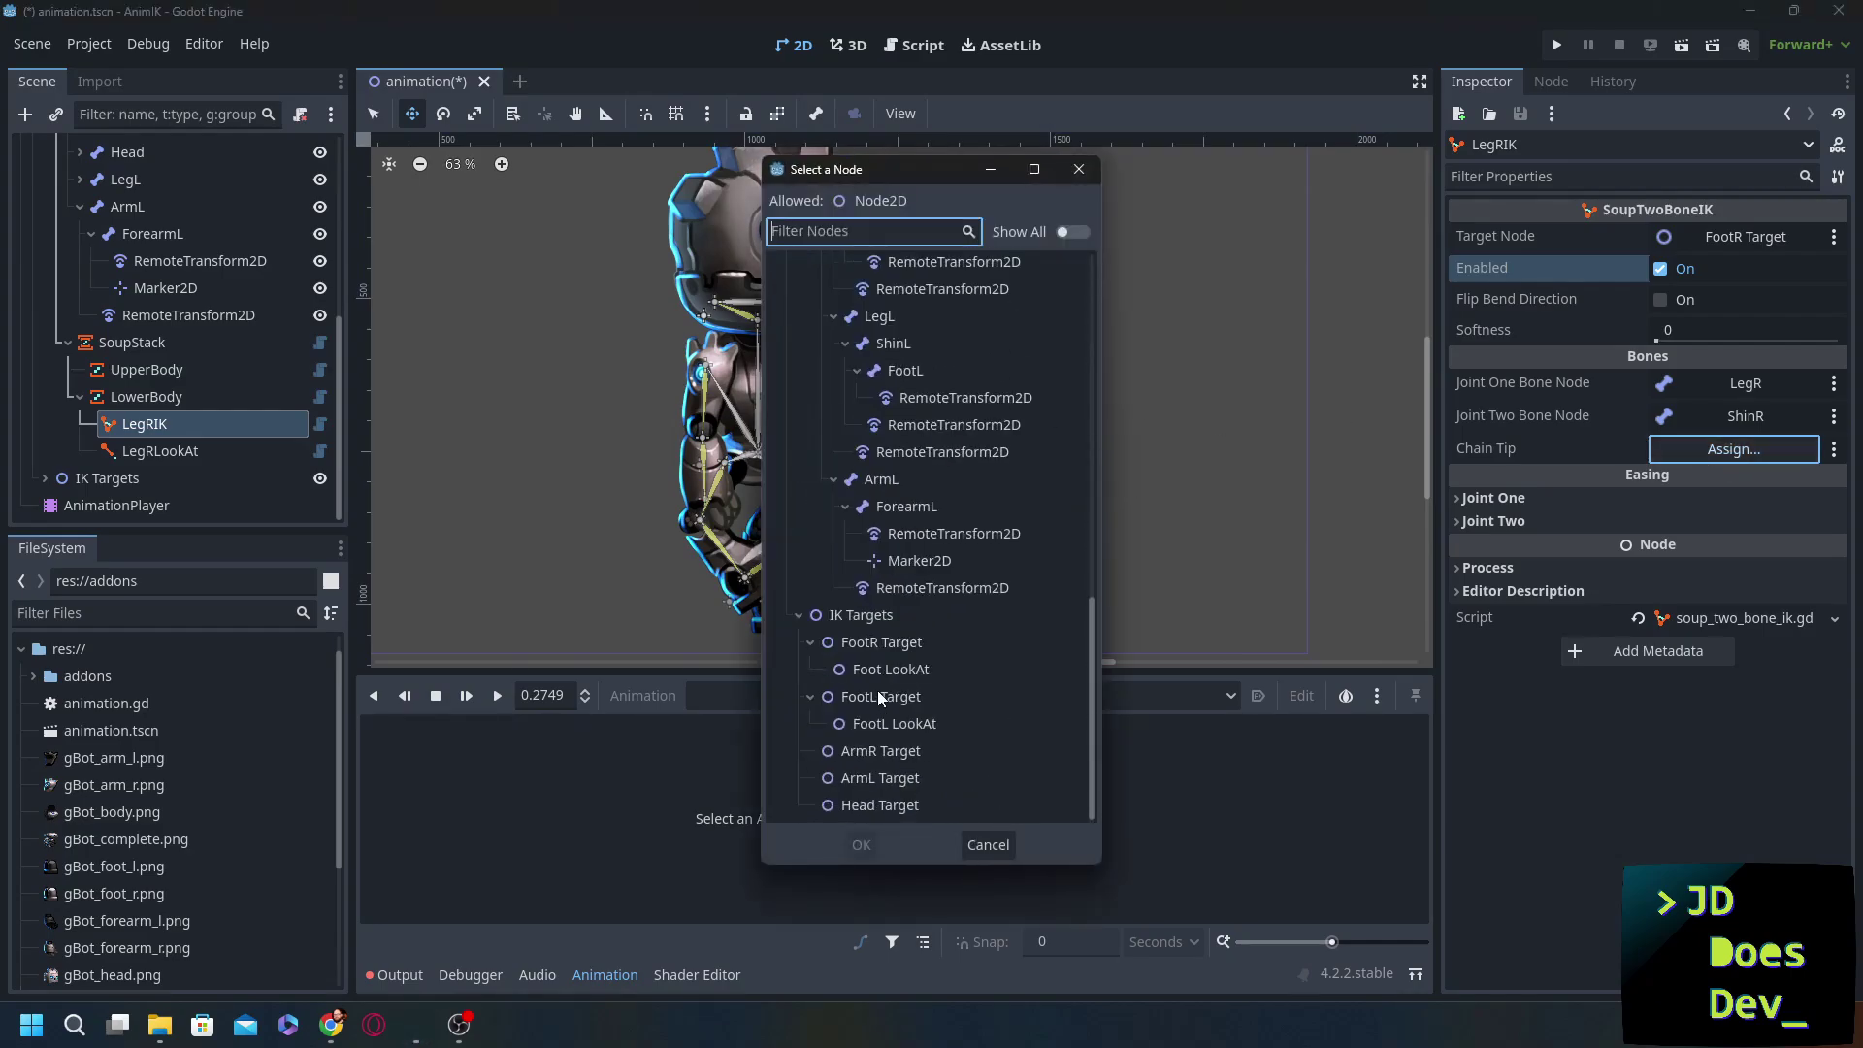
{"action": "double_click", "coordinate": [887, 402]}
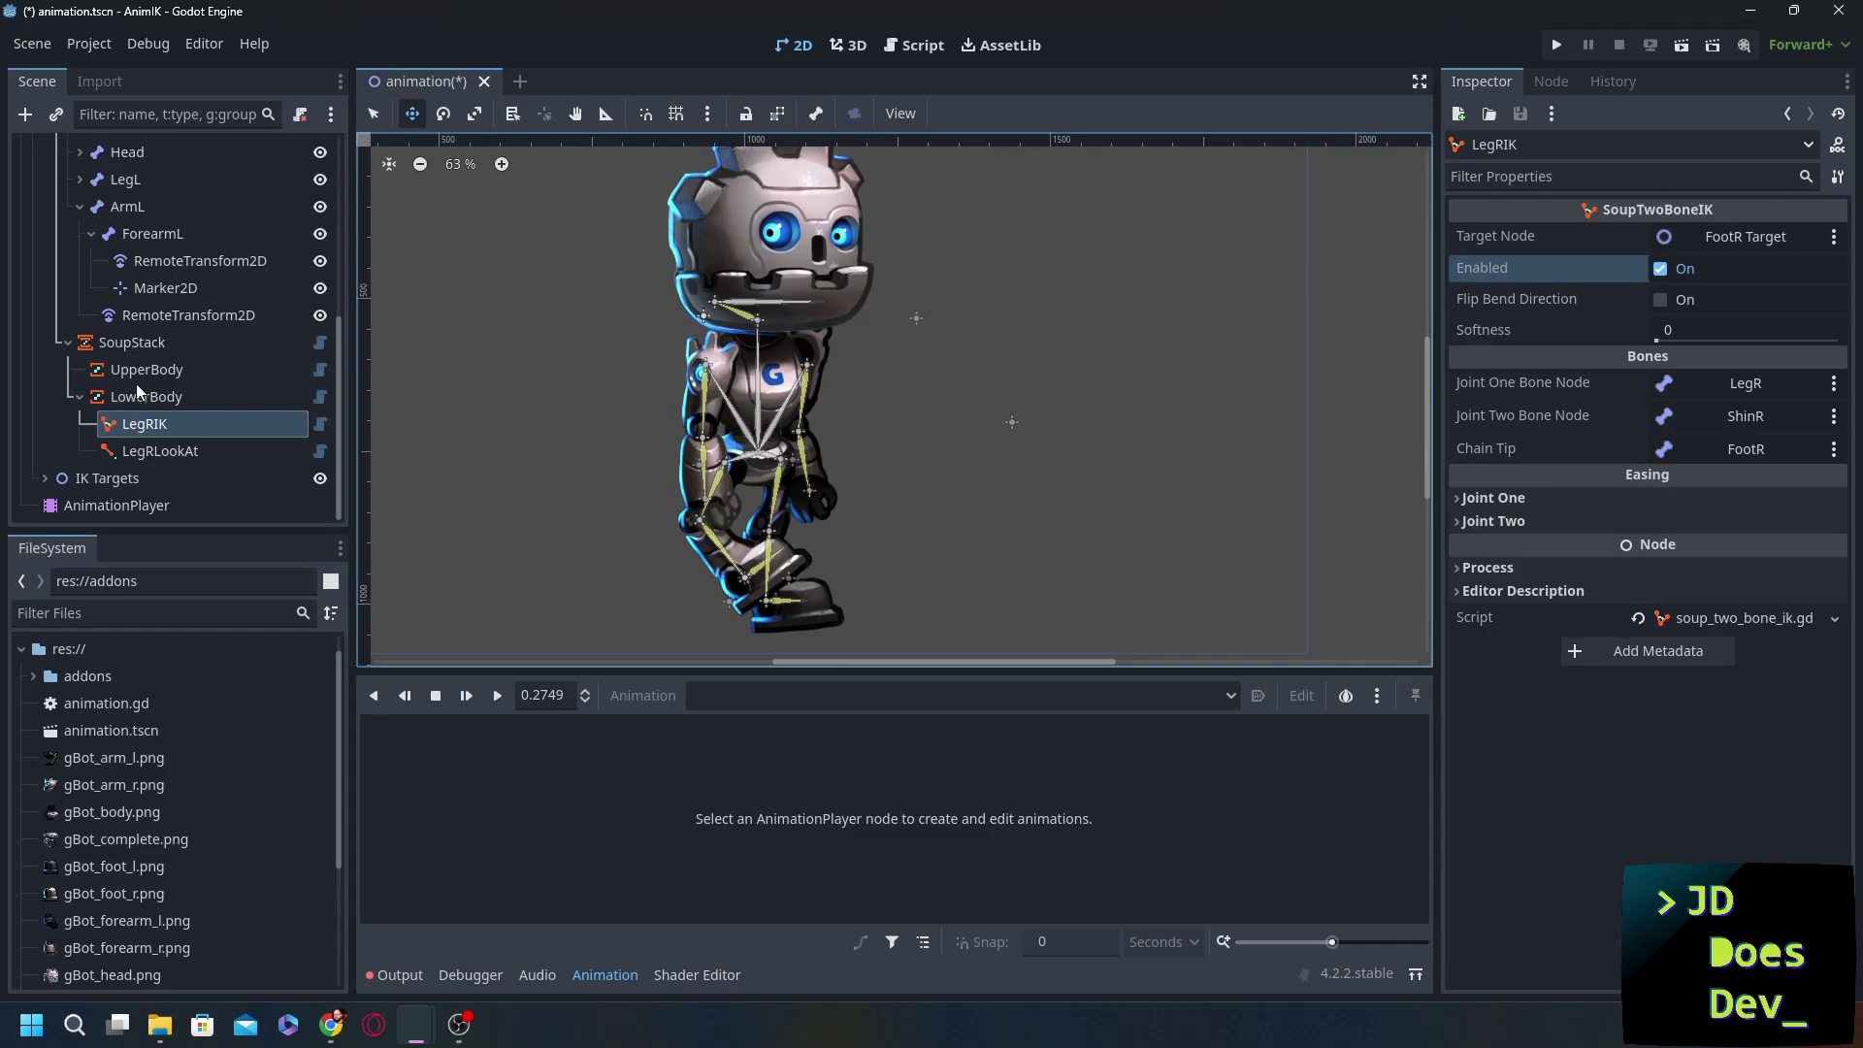
- Move FootR Target down and slightly back so the right leg stands straight with its foot on the ground
{"action": "scroll", "coordinate": [151, 225], "scroll_direction": "up", "scroll_amount": 1}
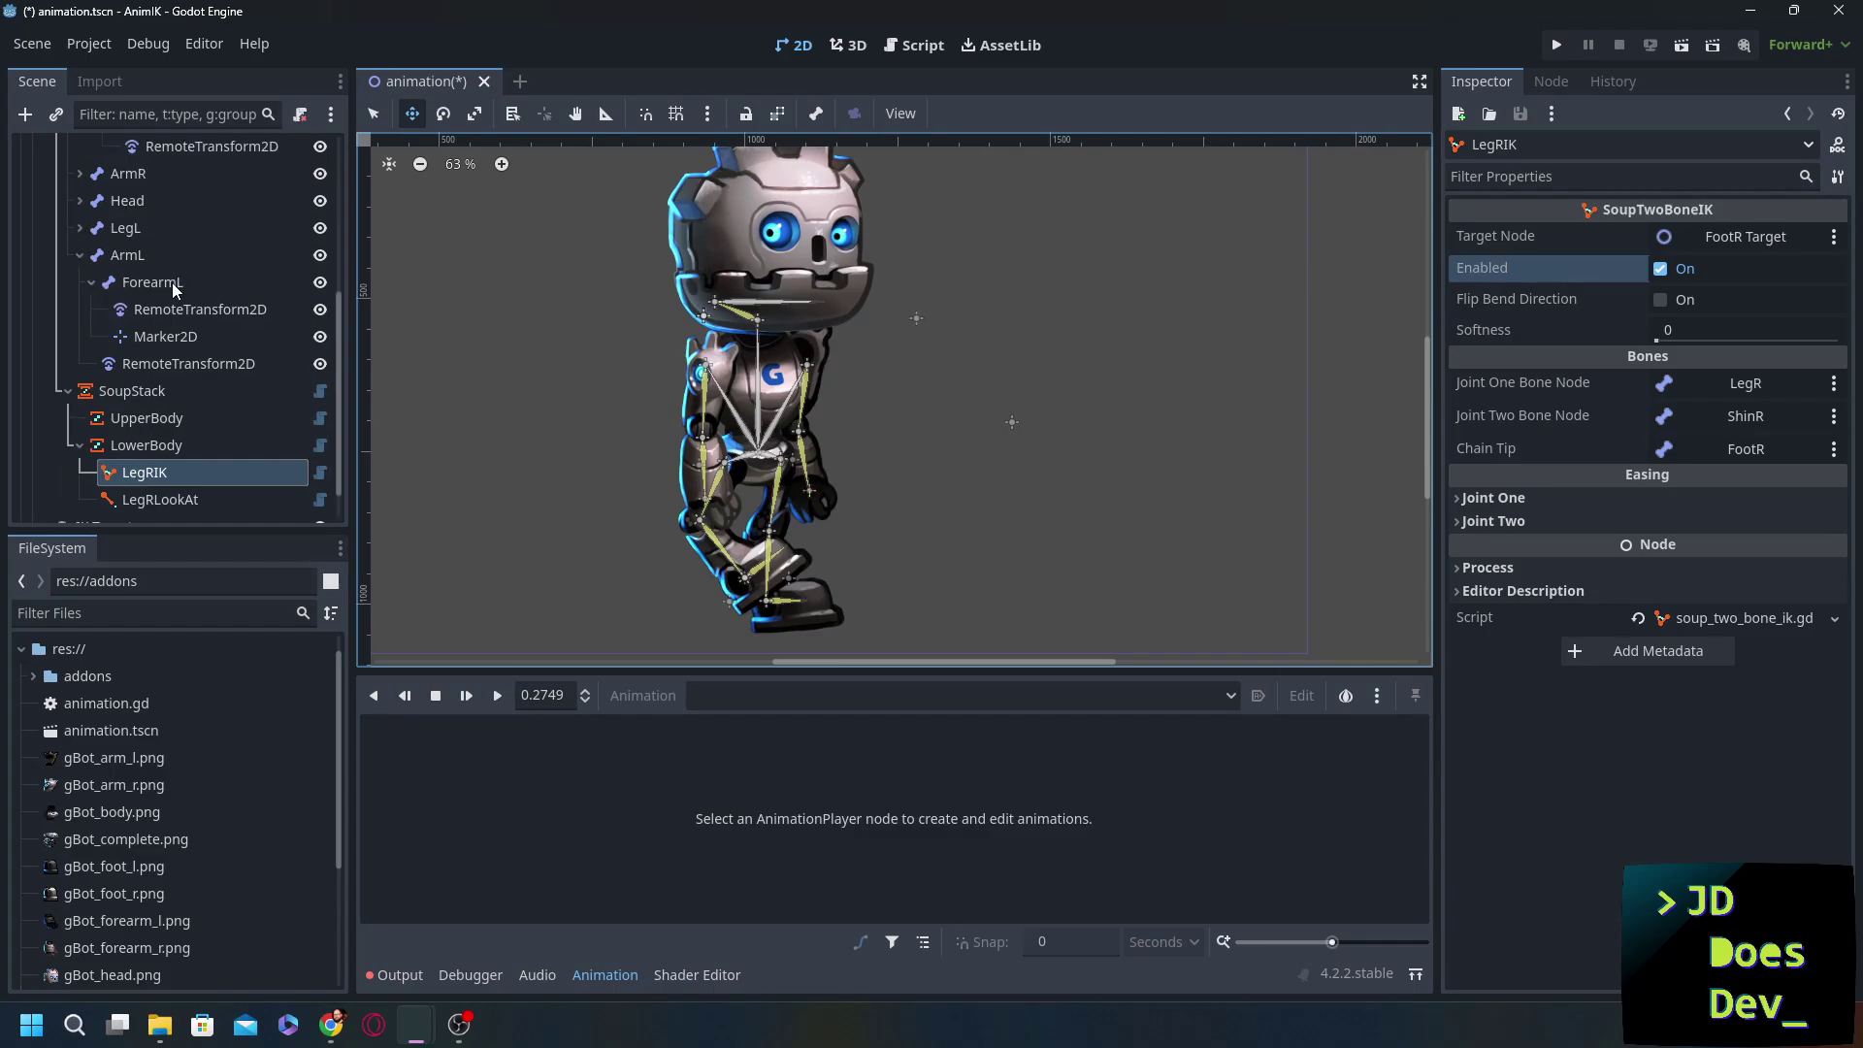
{"action": "scroll", "coordinate": [172, 283], "scroll_direction": "down", "scroll_amount": 1}
{"action": "left_click", "coordinate": [45, 479]}
{"action": "scroll", "coordinate": [54, 458], "scroll_direction": "down", "scroll_amount": 4}
{"action": "left_click", "coordinate": [104, 317]}
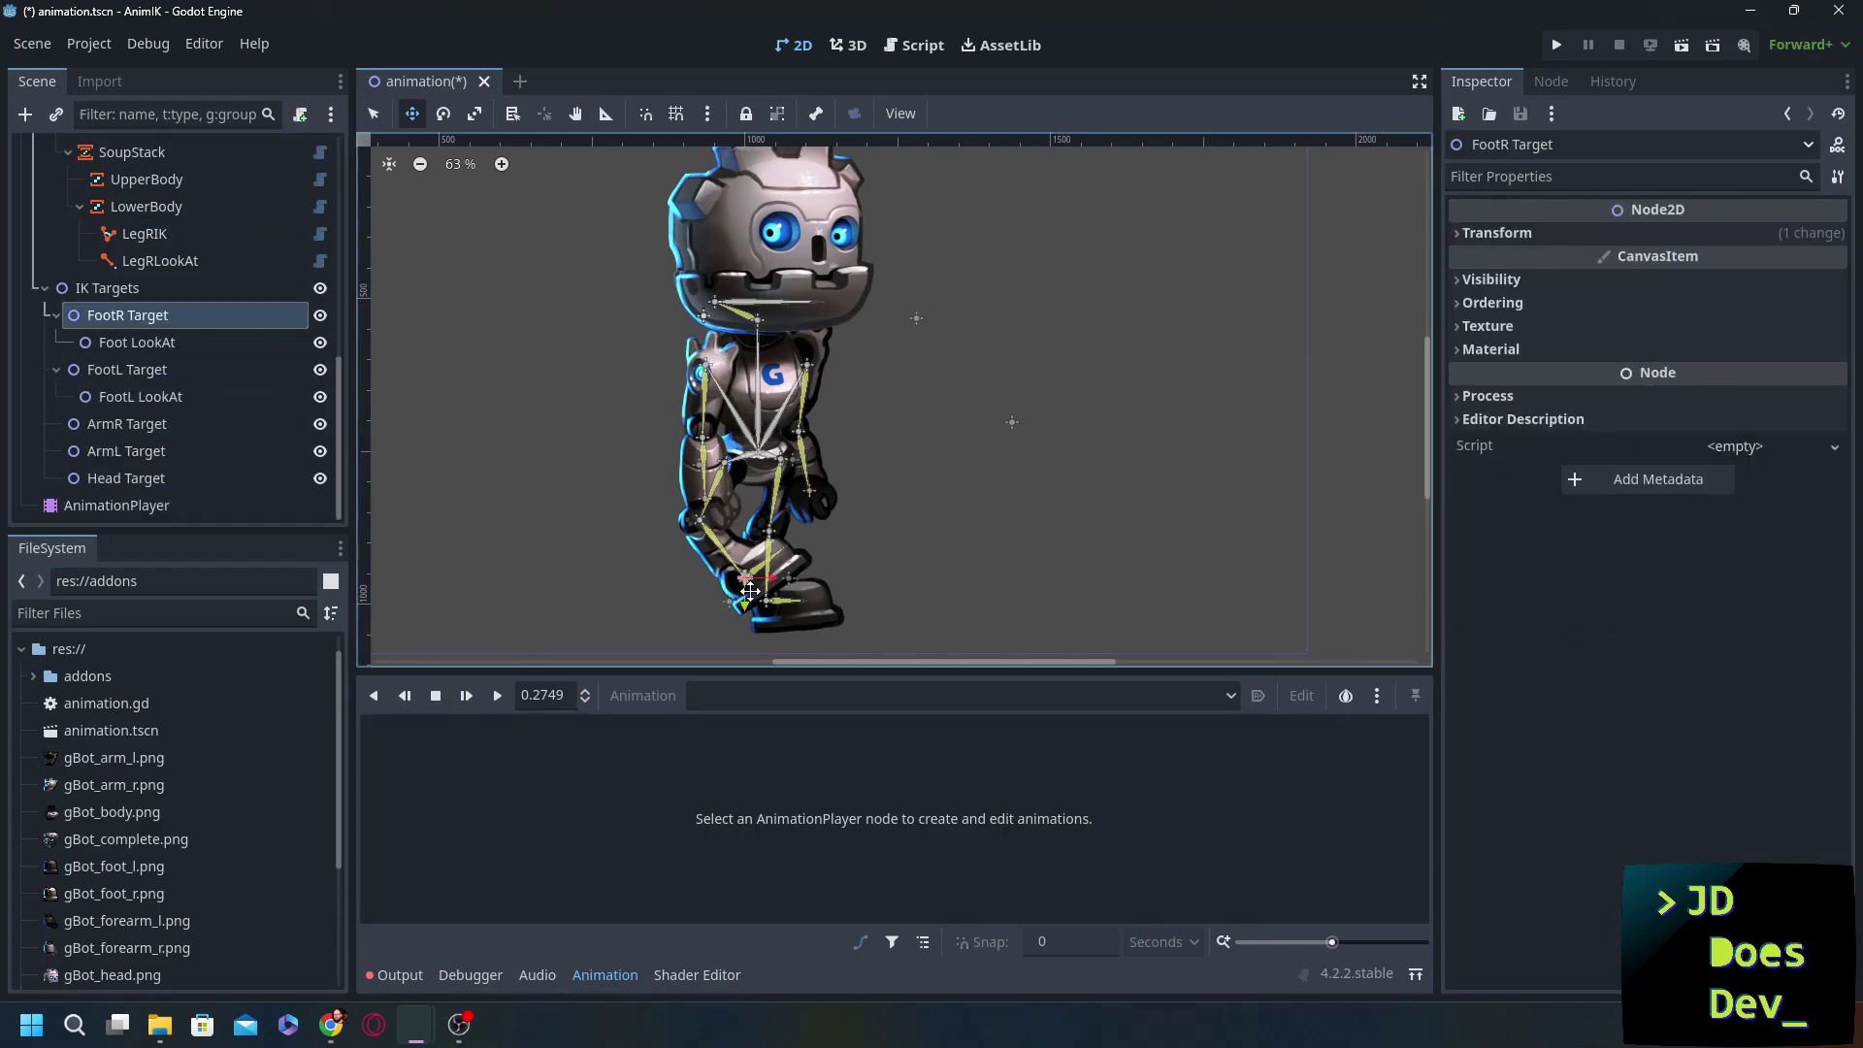
{"action": "mouse_move", "coordinate": [745, 580]}
{"action": "left_mouse_down"}
{"action": "mouse_move", "coordinate": [787, 536]}
{"action": "mouse_move", "coordinate": [582, 579]}
{"action": "mouse_move", "coordinate": [715, 631]}
{"action": "mouse_move", "coordinate": [725, 602]}
{"action": "left_mouse_up"}
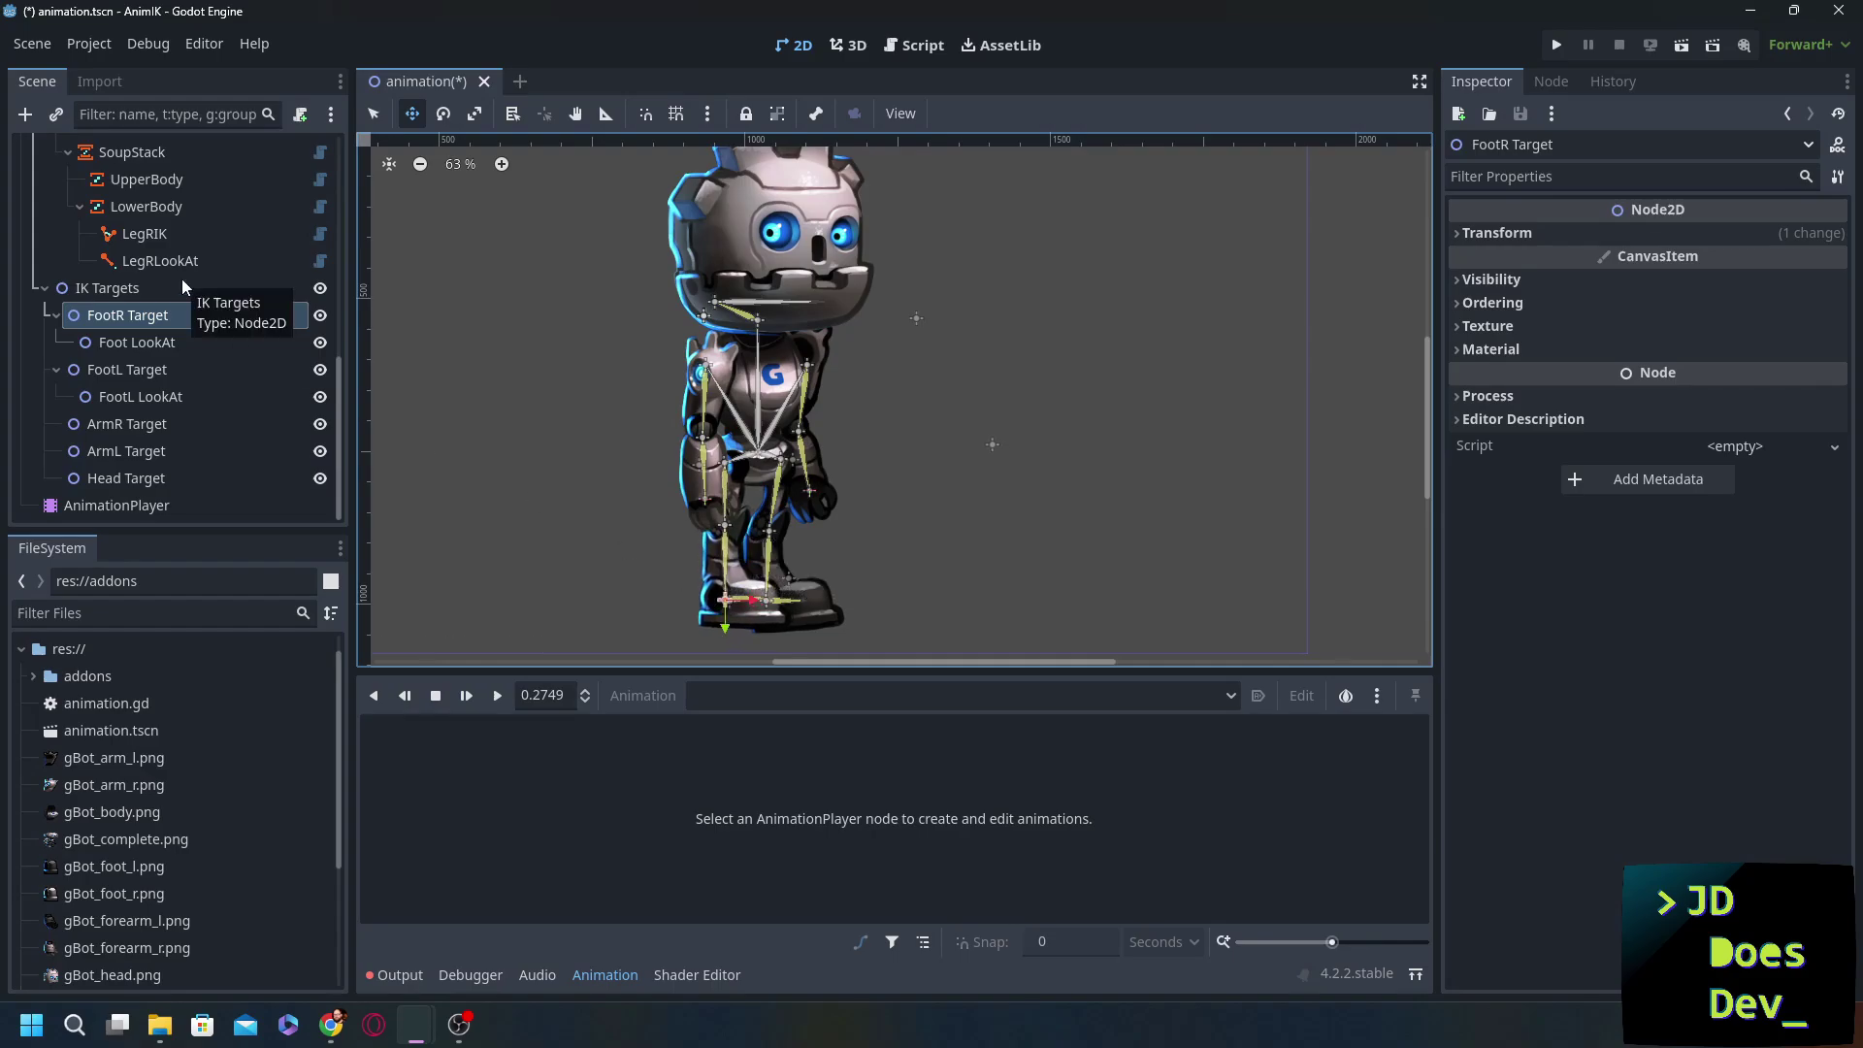
- Rename Foot LookAt as FootR LookAt and reposition it ahead of the right foot at about x 162 px, y 0 px
{"action": "double_click", "coordinate": [124, 339]}
{"action": "left_click", "coordinate": [124, 340]}
{"action": "type", "text": "R"}
{"action": "key", "text": "Return"}
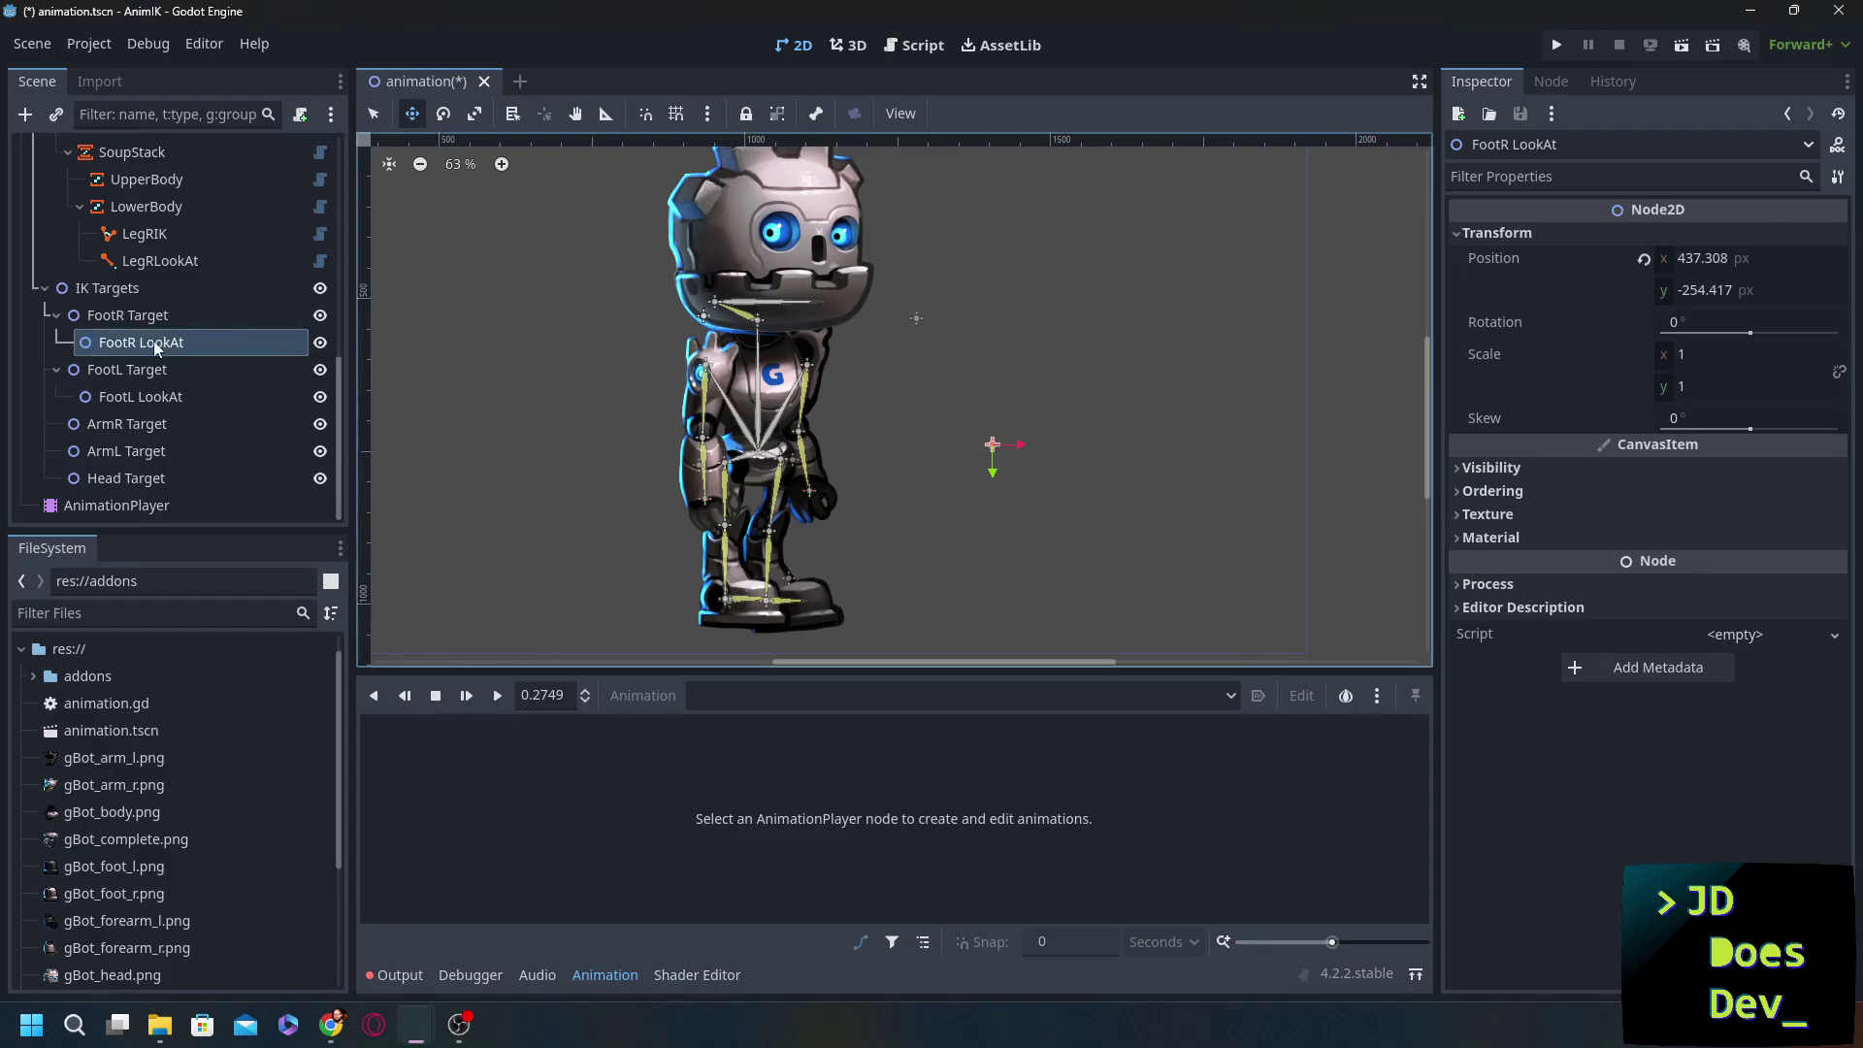
{"action": "left_click", "coordinate": [1642, 259]}
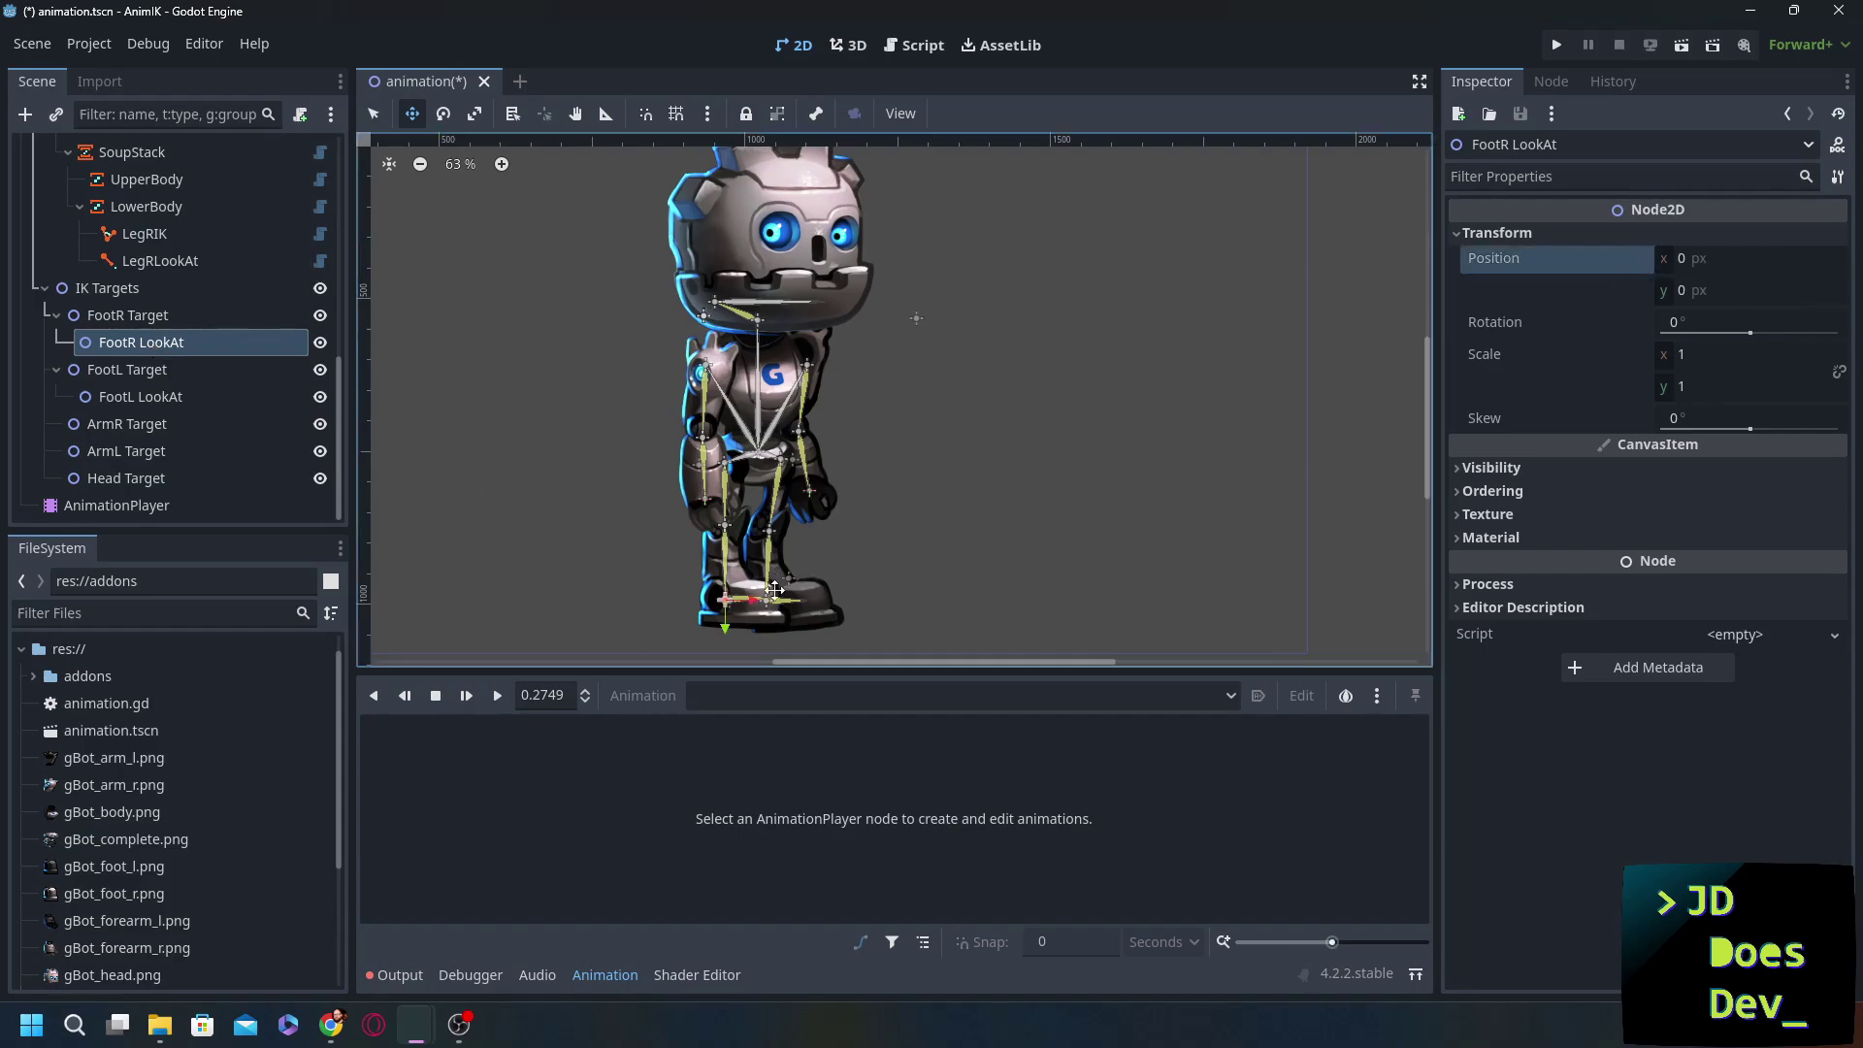
{"action": "left_click_drag", "start_coordinate": [755, 600], "coordinate": [855, 605]}
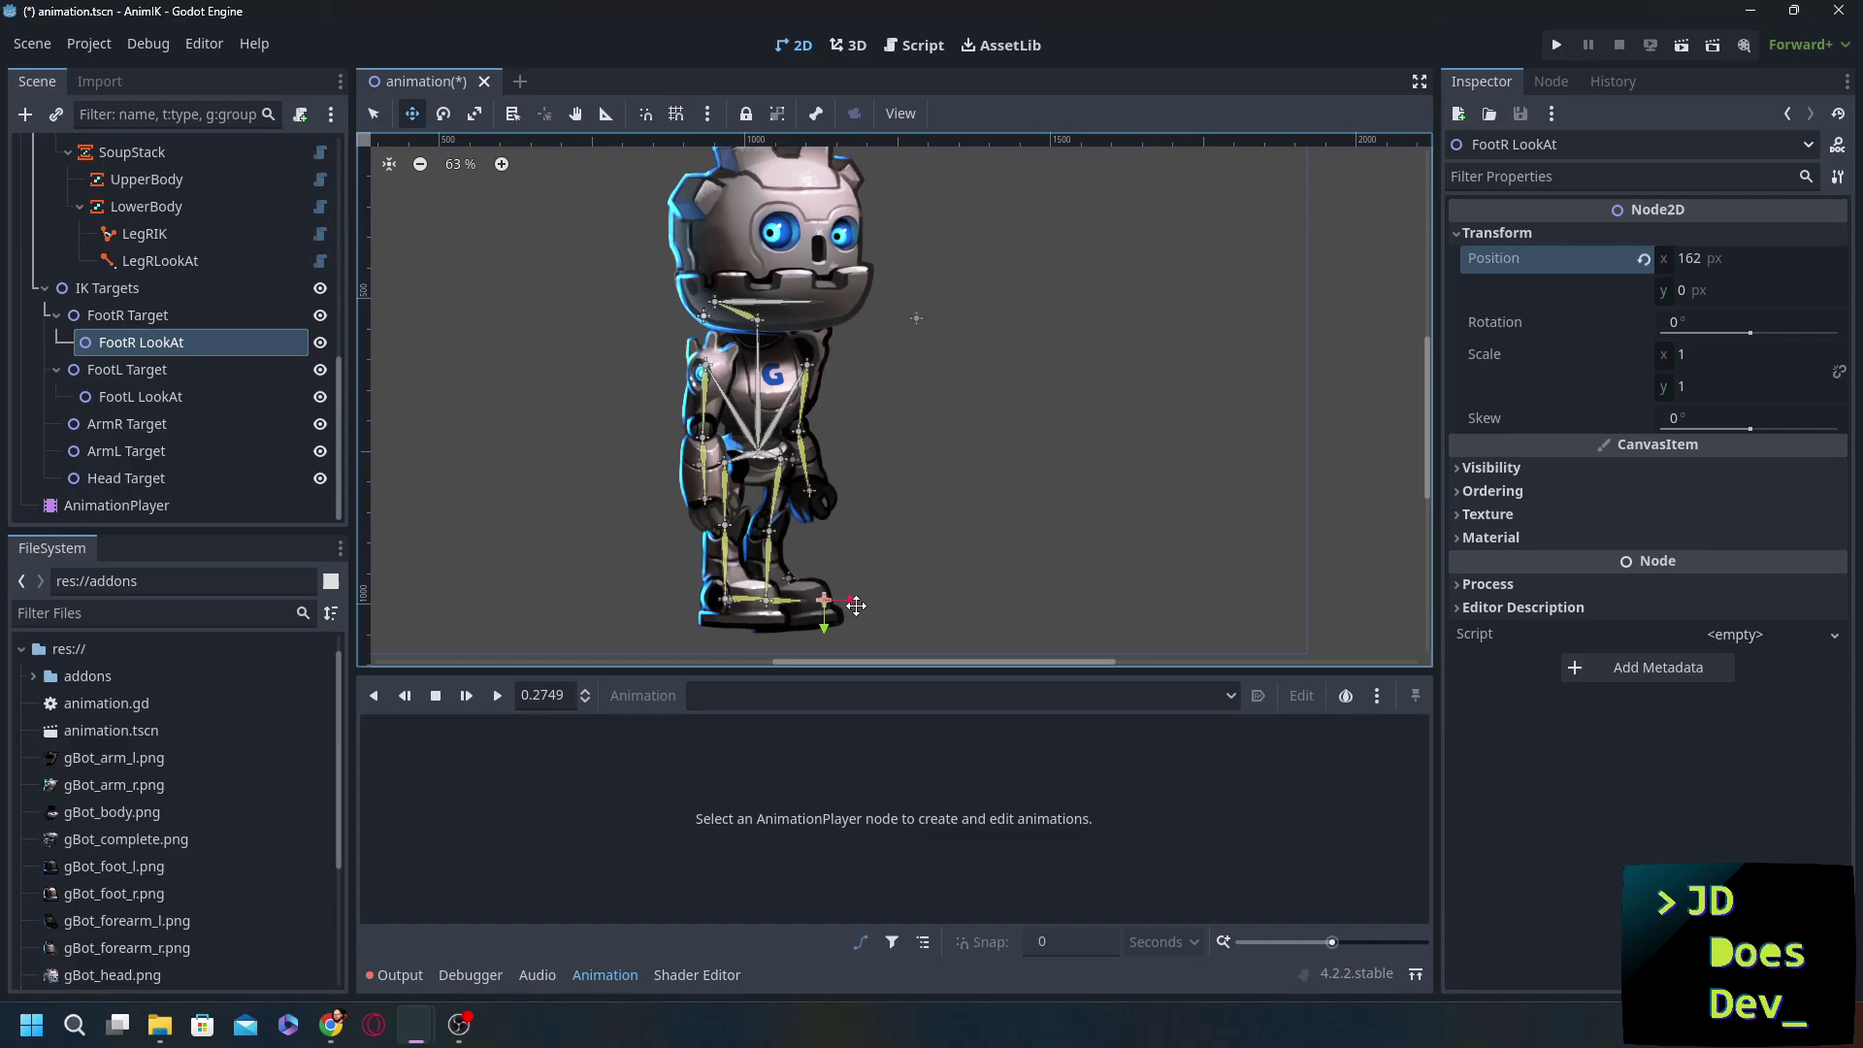
- Set up LegRLookAt with FootR LookAt as its Target Node and FootR as its Bone Node, and enable it
{"action": "left_click", "coordinate": [150, 262]}
{"action": "left_click", "coordinate": [1733, 236]}
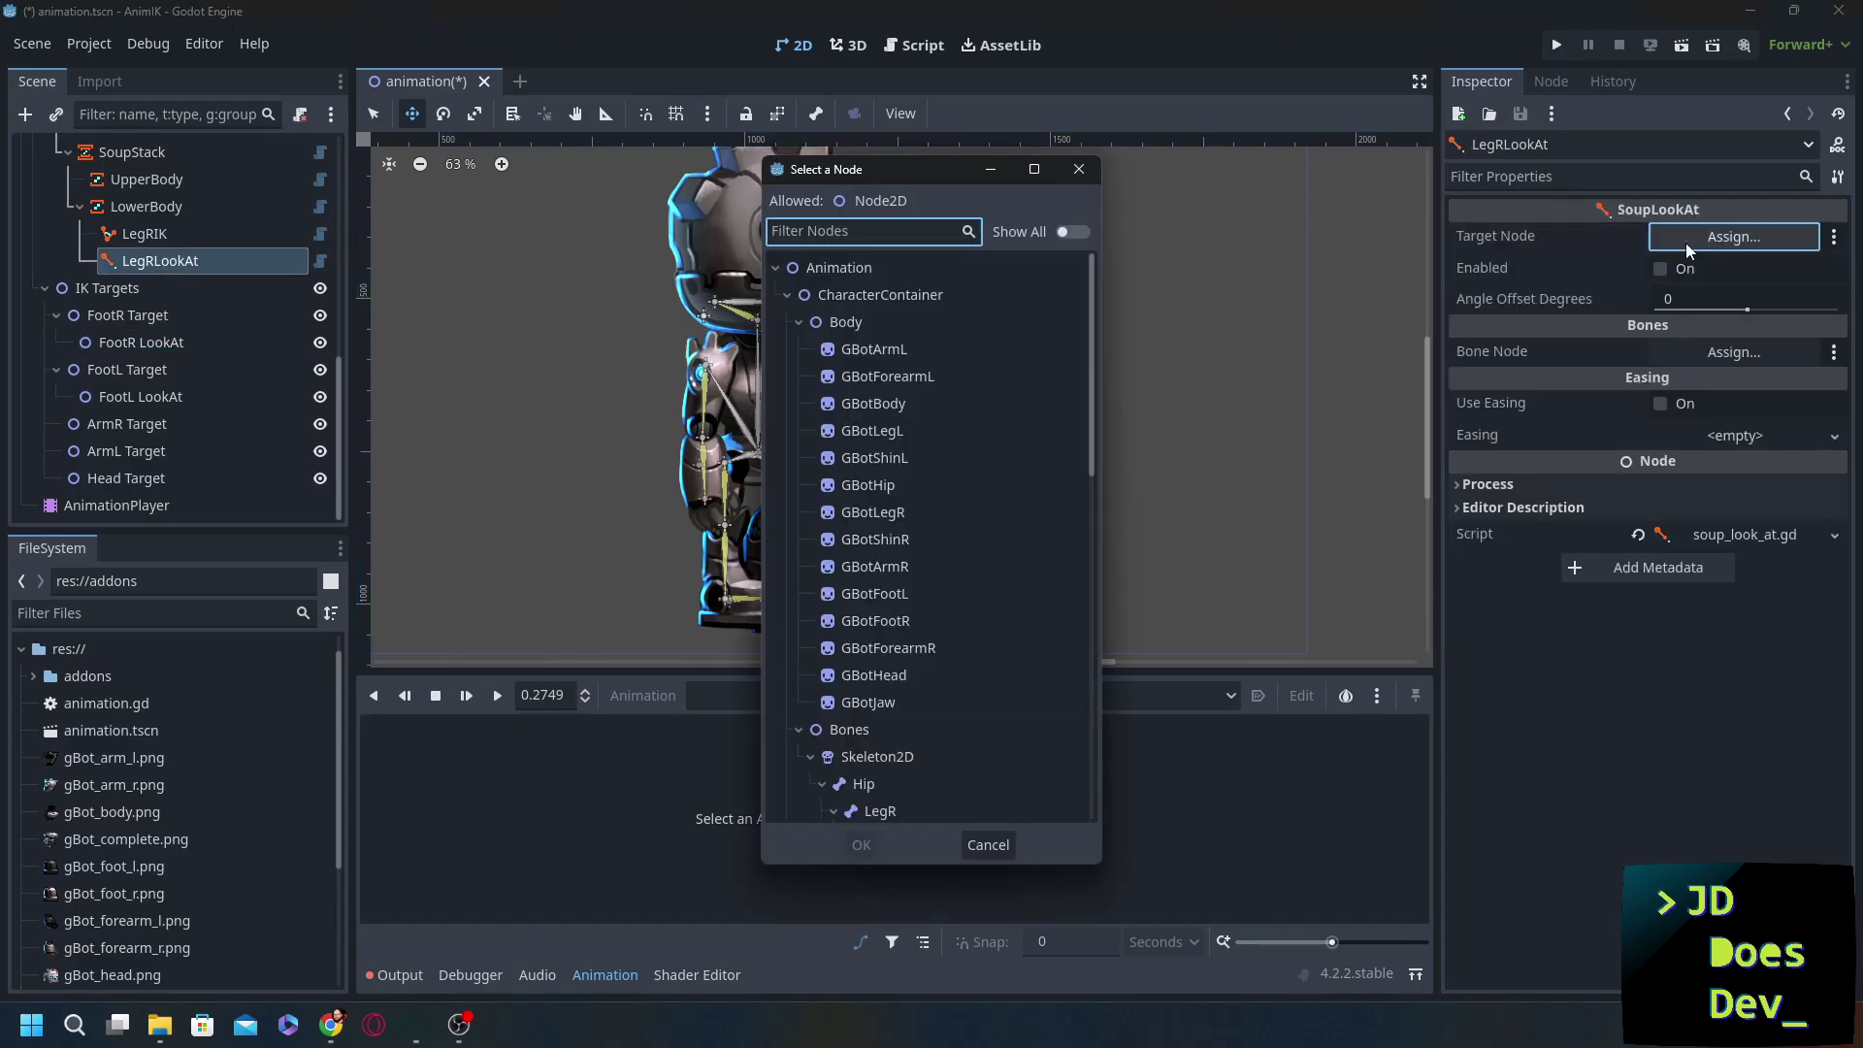
{"action": "scroll", "coordinate": [931, 582], "scroll_direction": "down", "scroll_amount": 5}
{"action": "scroll", "coordinate": [934, 649], "scroll_direction": "down", "scroll_amount": 2}
{"action": "double_click", "coordinate": [898, 669]}
{"action": "left_click", "coordinate": [1659, 269]}
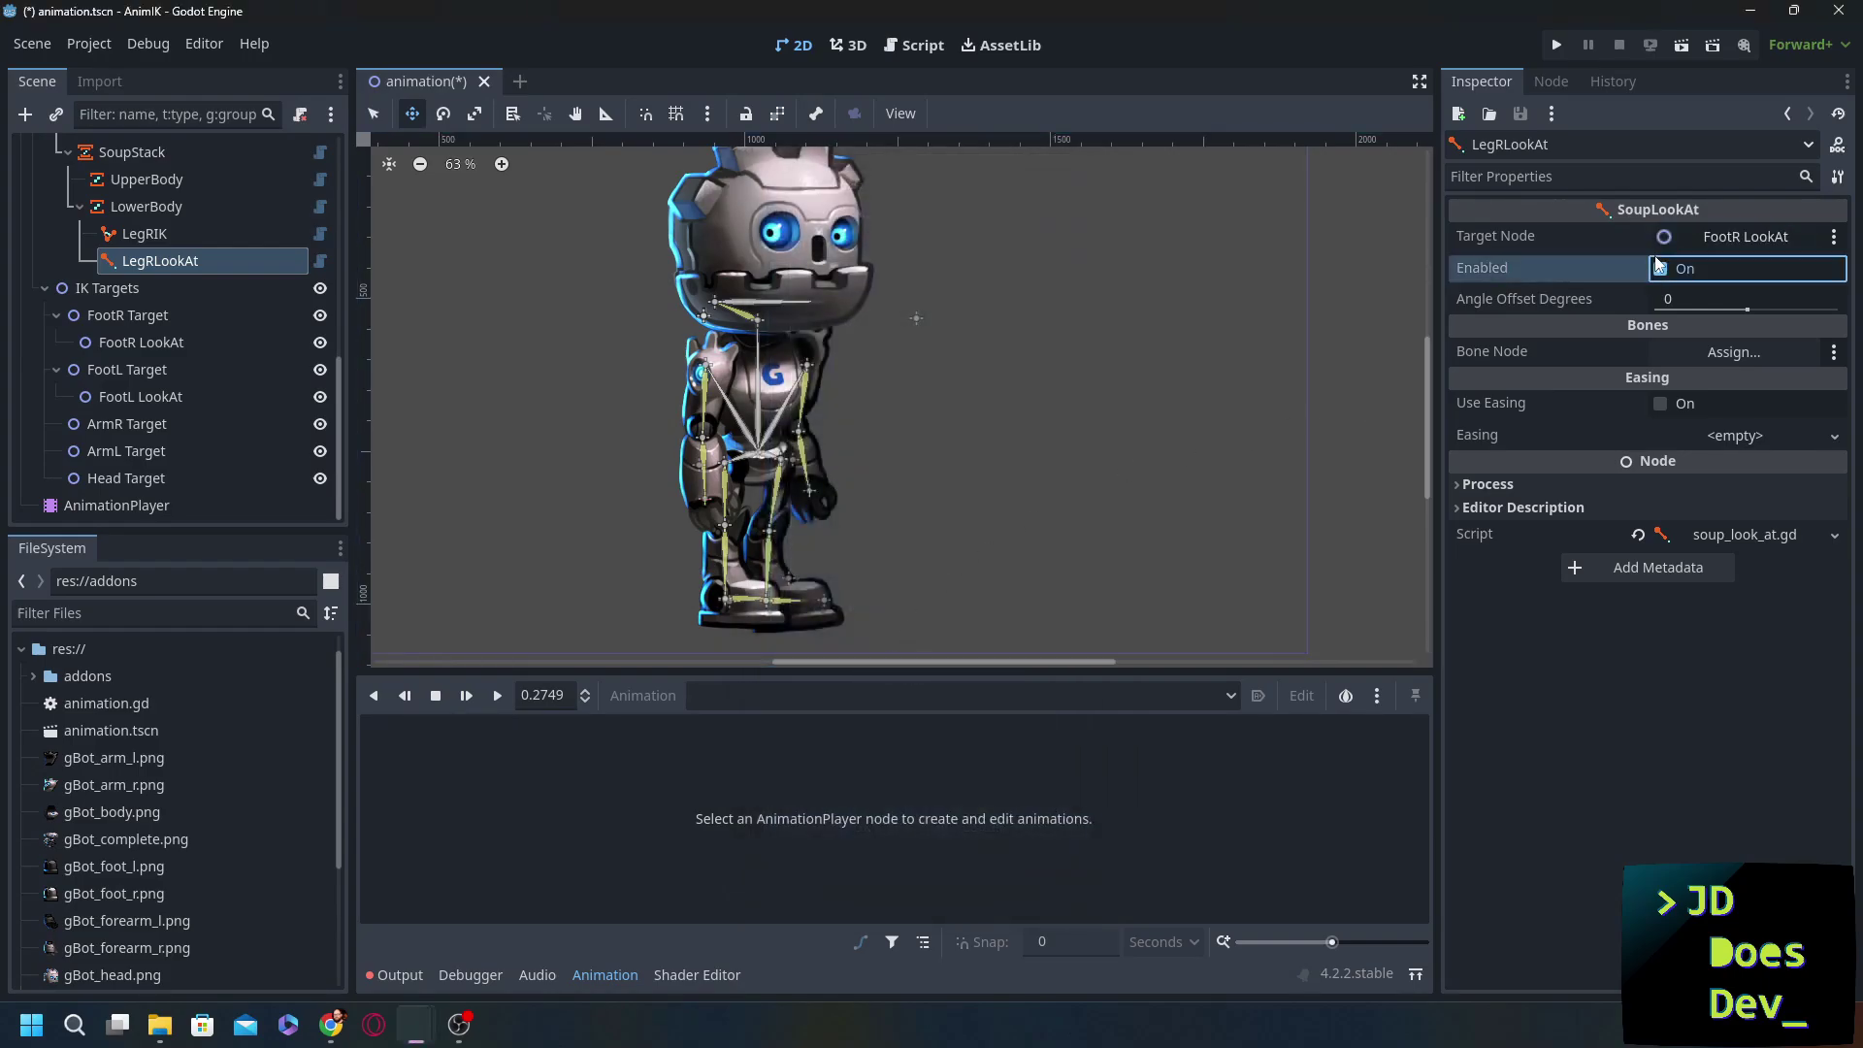
{"action": "left_click", "coordinate": [1711, 352]}
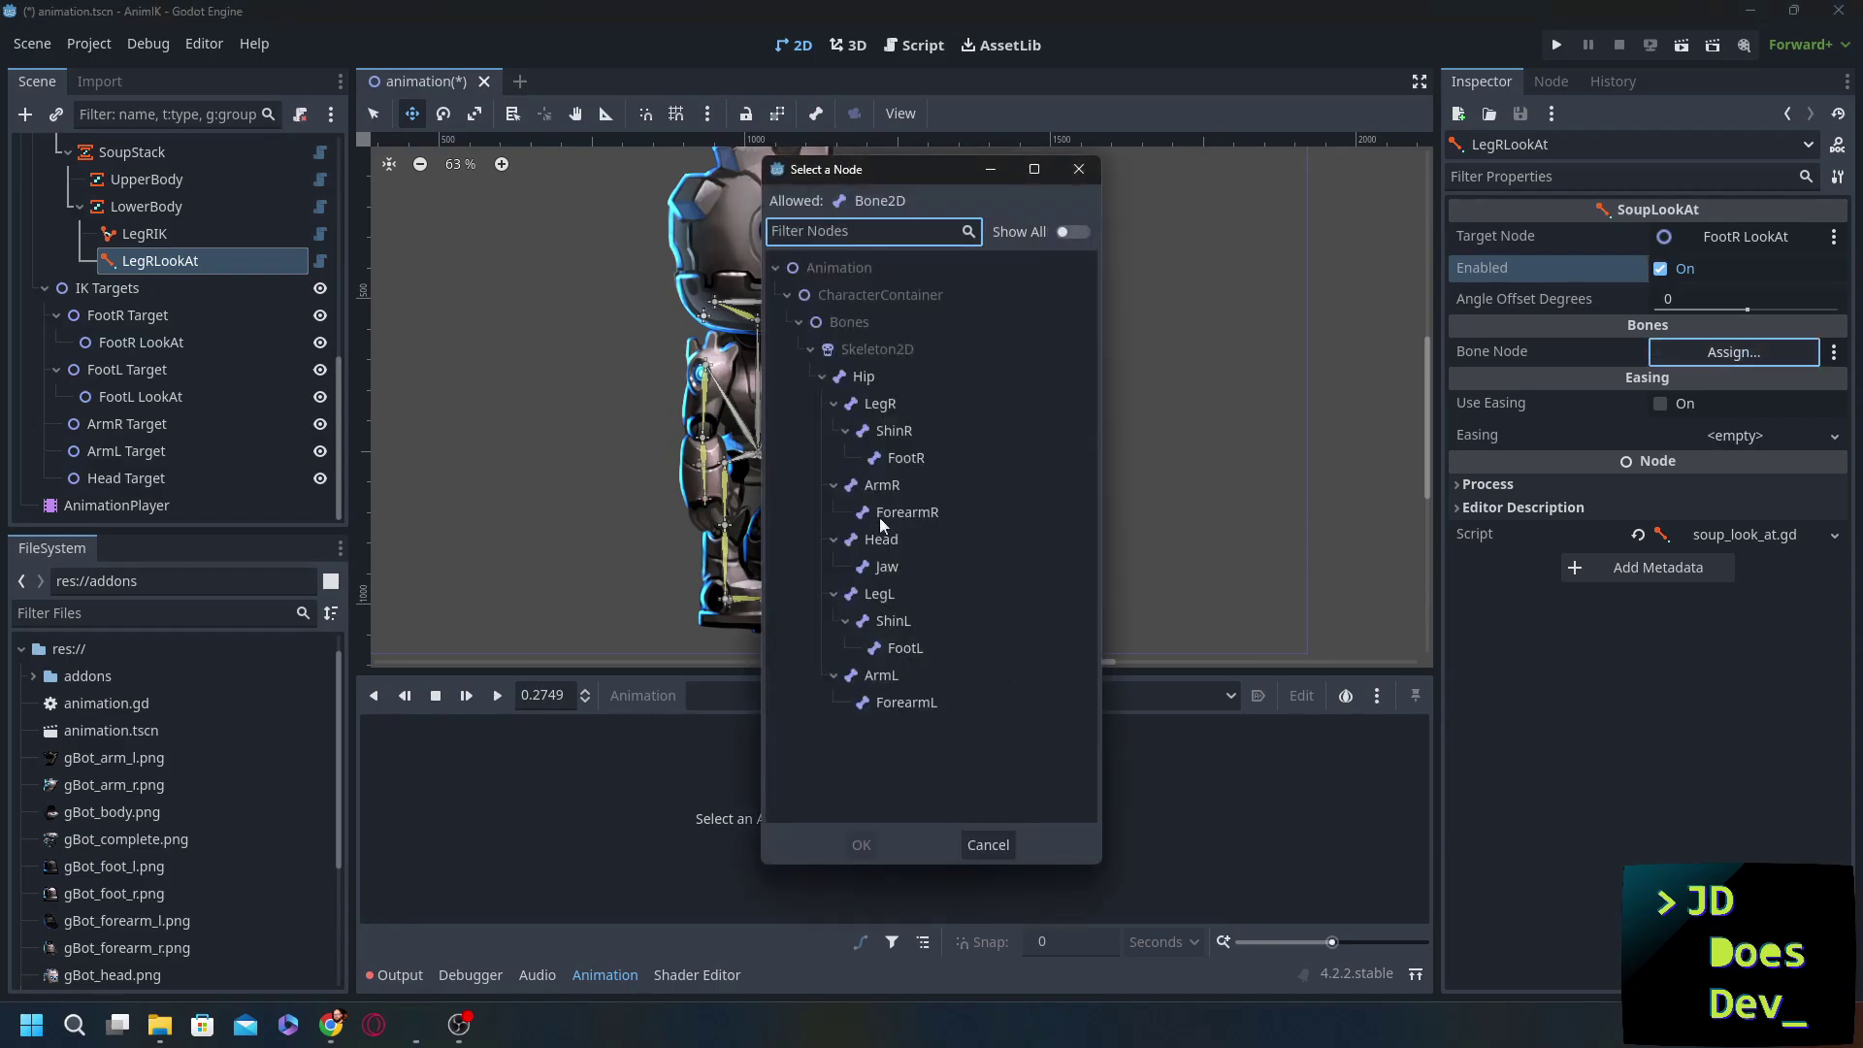
{"action": "double_click", "coordinate": [895, 460]}
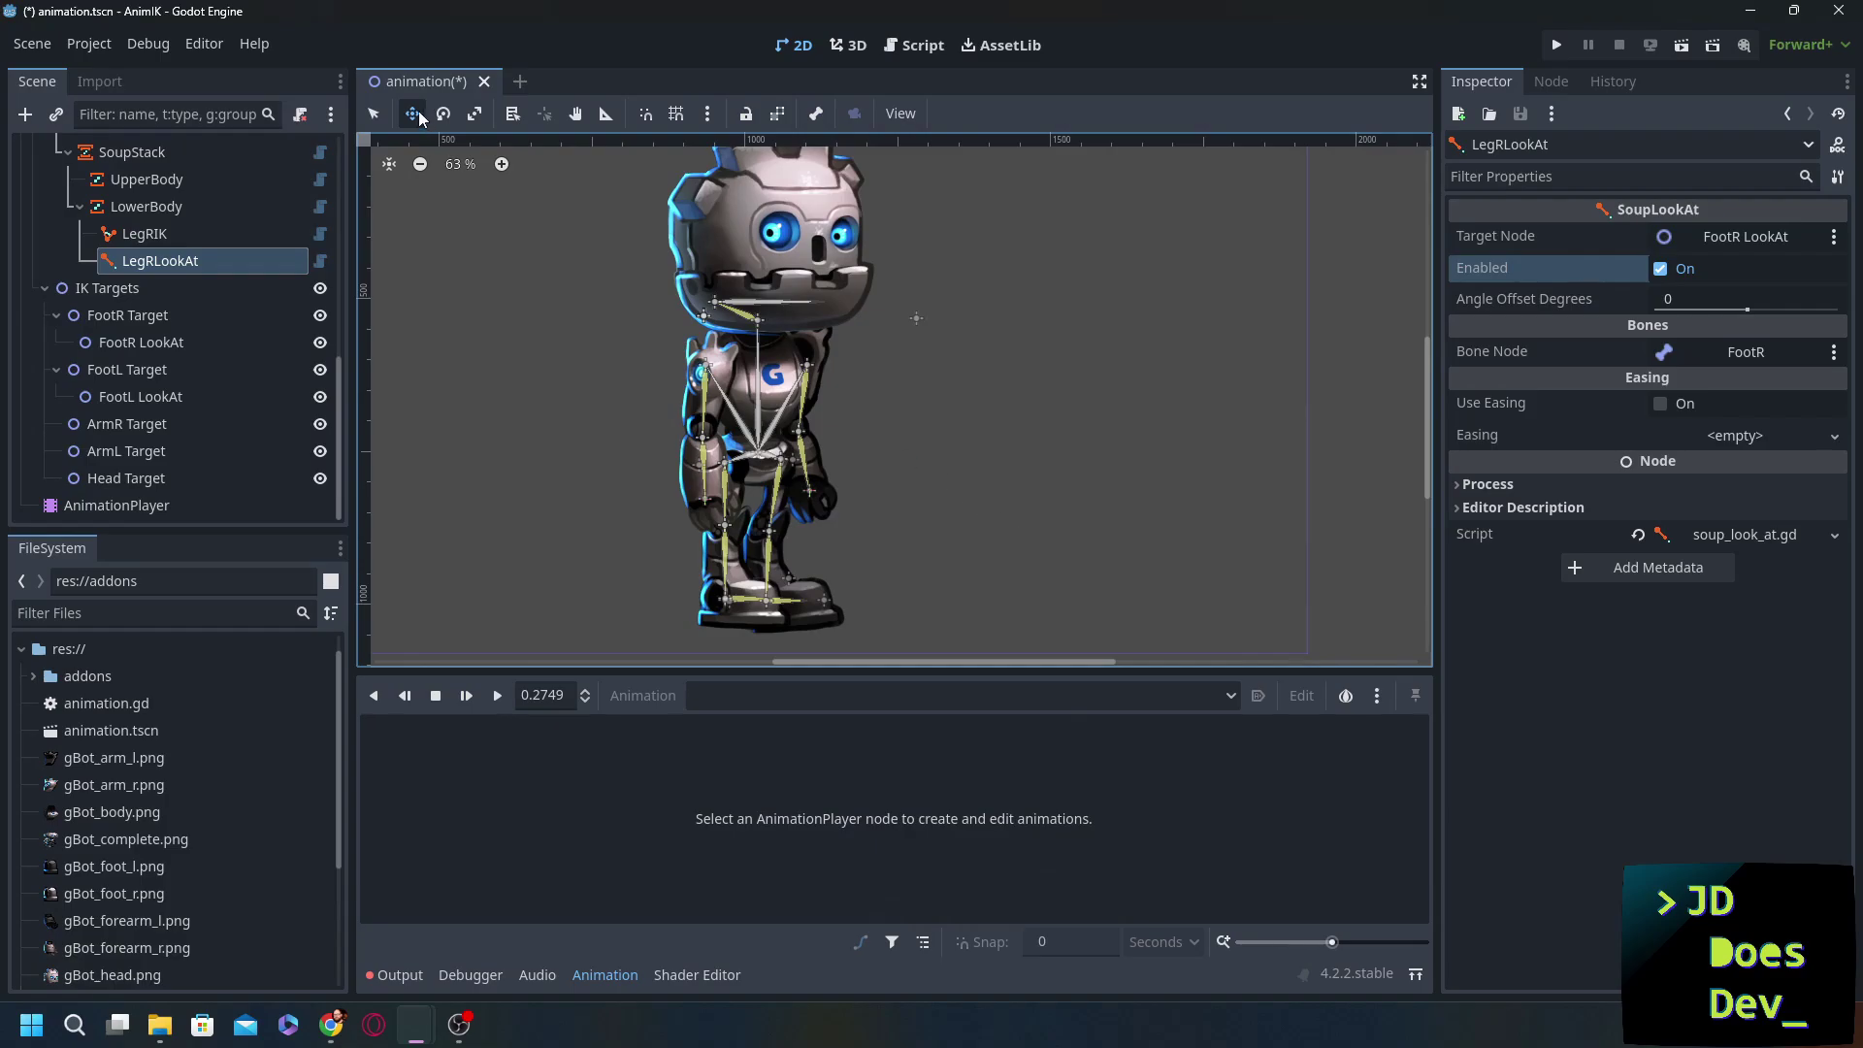
- Move FootR LookAt closer to the right toes and shift FootR Target slightly forward to test the leg's bend
{"action": "left_click", "coordinate": [140, 341]}
{"action": "left_click_drag", "start_coordinate": [850, 609], "coordinate": [810, 599]}
{"action": "left_click", "coordinate": [127, 315]}
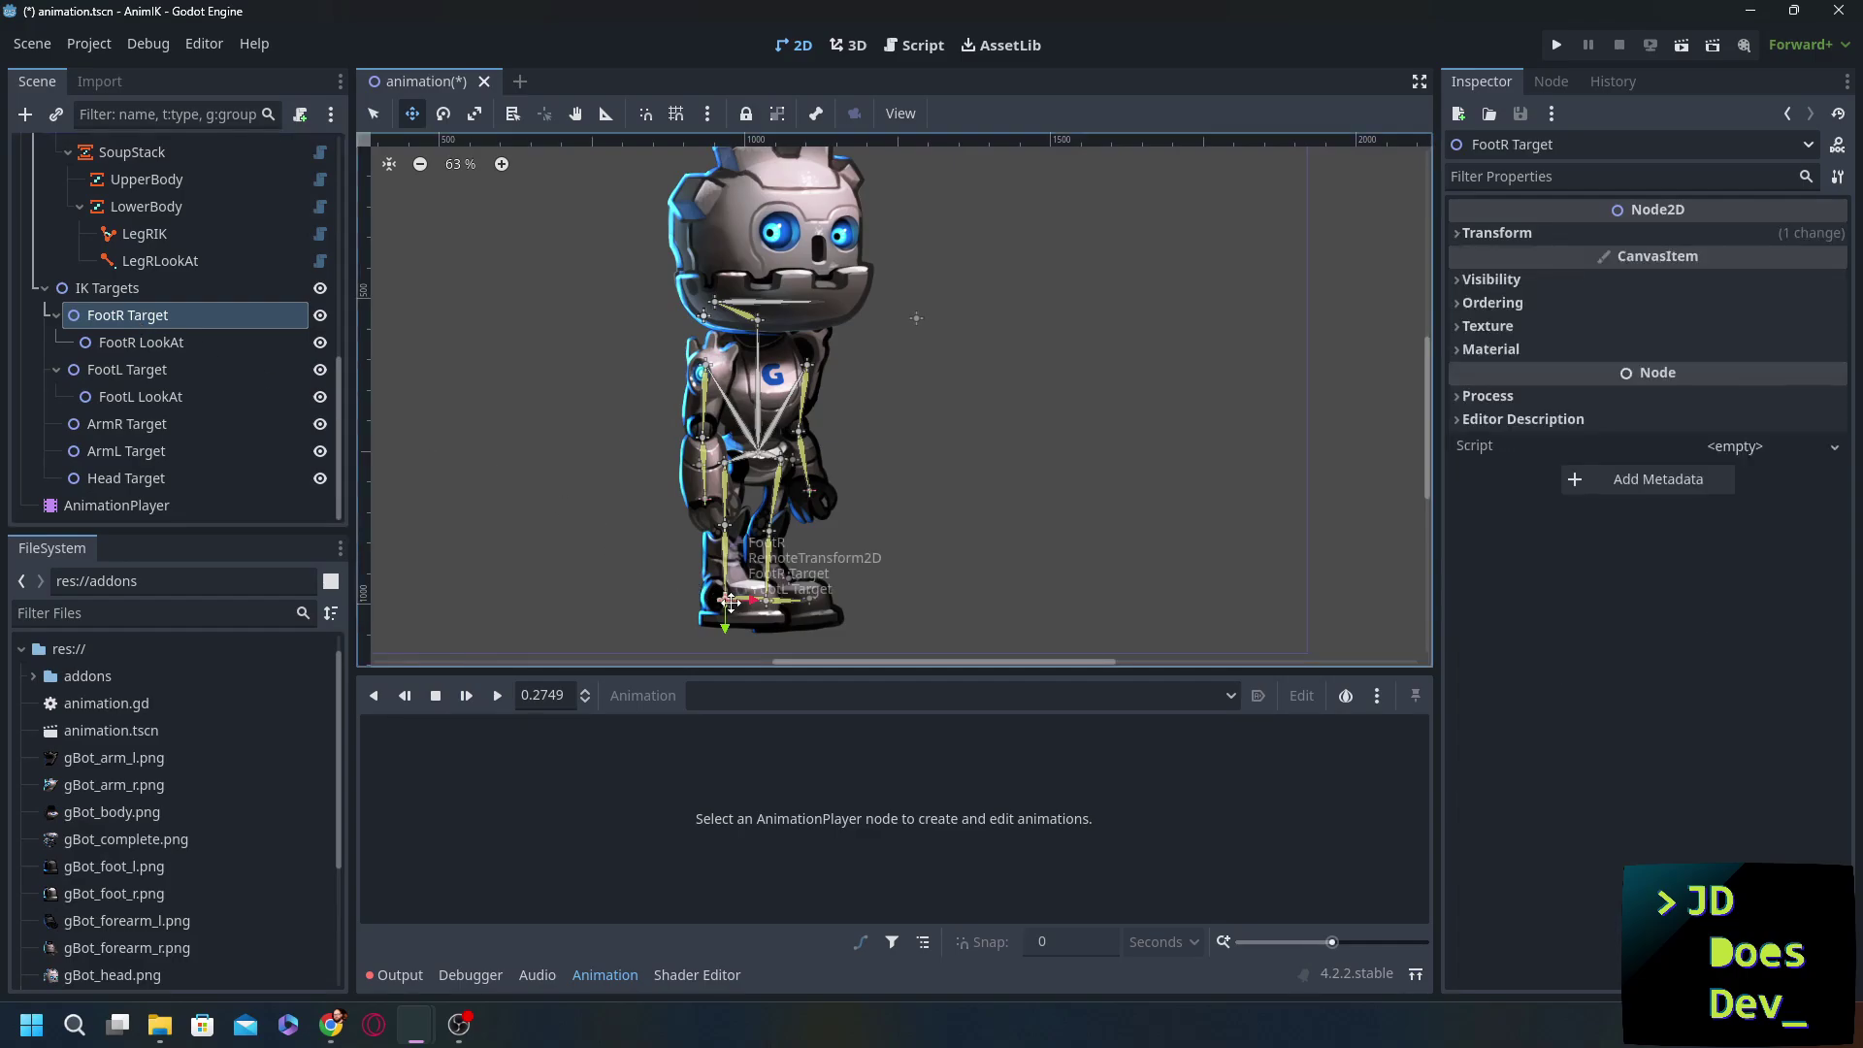
{"action": "mouse_move", "coordinate": [727, 601]}
{"action": "left_mouse_down"}
{"action": "mouse_move", "coordinate": [660, 541]}
{"action": "mouse_move", "coordinate": [766, 597]}
{"action": "mouse_move", "coordinate": [805, 553]}
{"action": "mouse_move", "coordinate": [626, 583]}
{"action": "mouse_move", "coordinate": [718, 474]}
{"action": "mouse_move", "coordinate": [776, 524]}
{"action": "mouse_move", "coordinate": [669, 544]}
{"action": "mouse_move", "coordinate": [737, 543]}
{"action": "mouse_move", "coordinate": [789, 579]}
{"action": "mouse_move", "coordinate": [684, 529]}
{"action": "mouse_move", "coordinate": [766, 603]}
{"action": "mouse_move", "coordinate": [769, 567]}
{"action": "mouse_move", "coordinate": [754, 601]}
{"action": "left_mouse_up"}
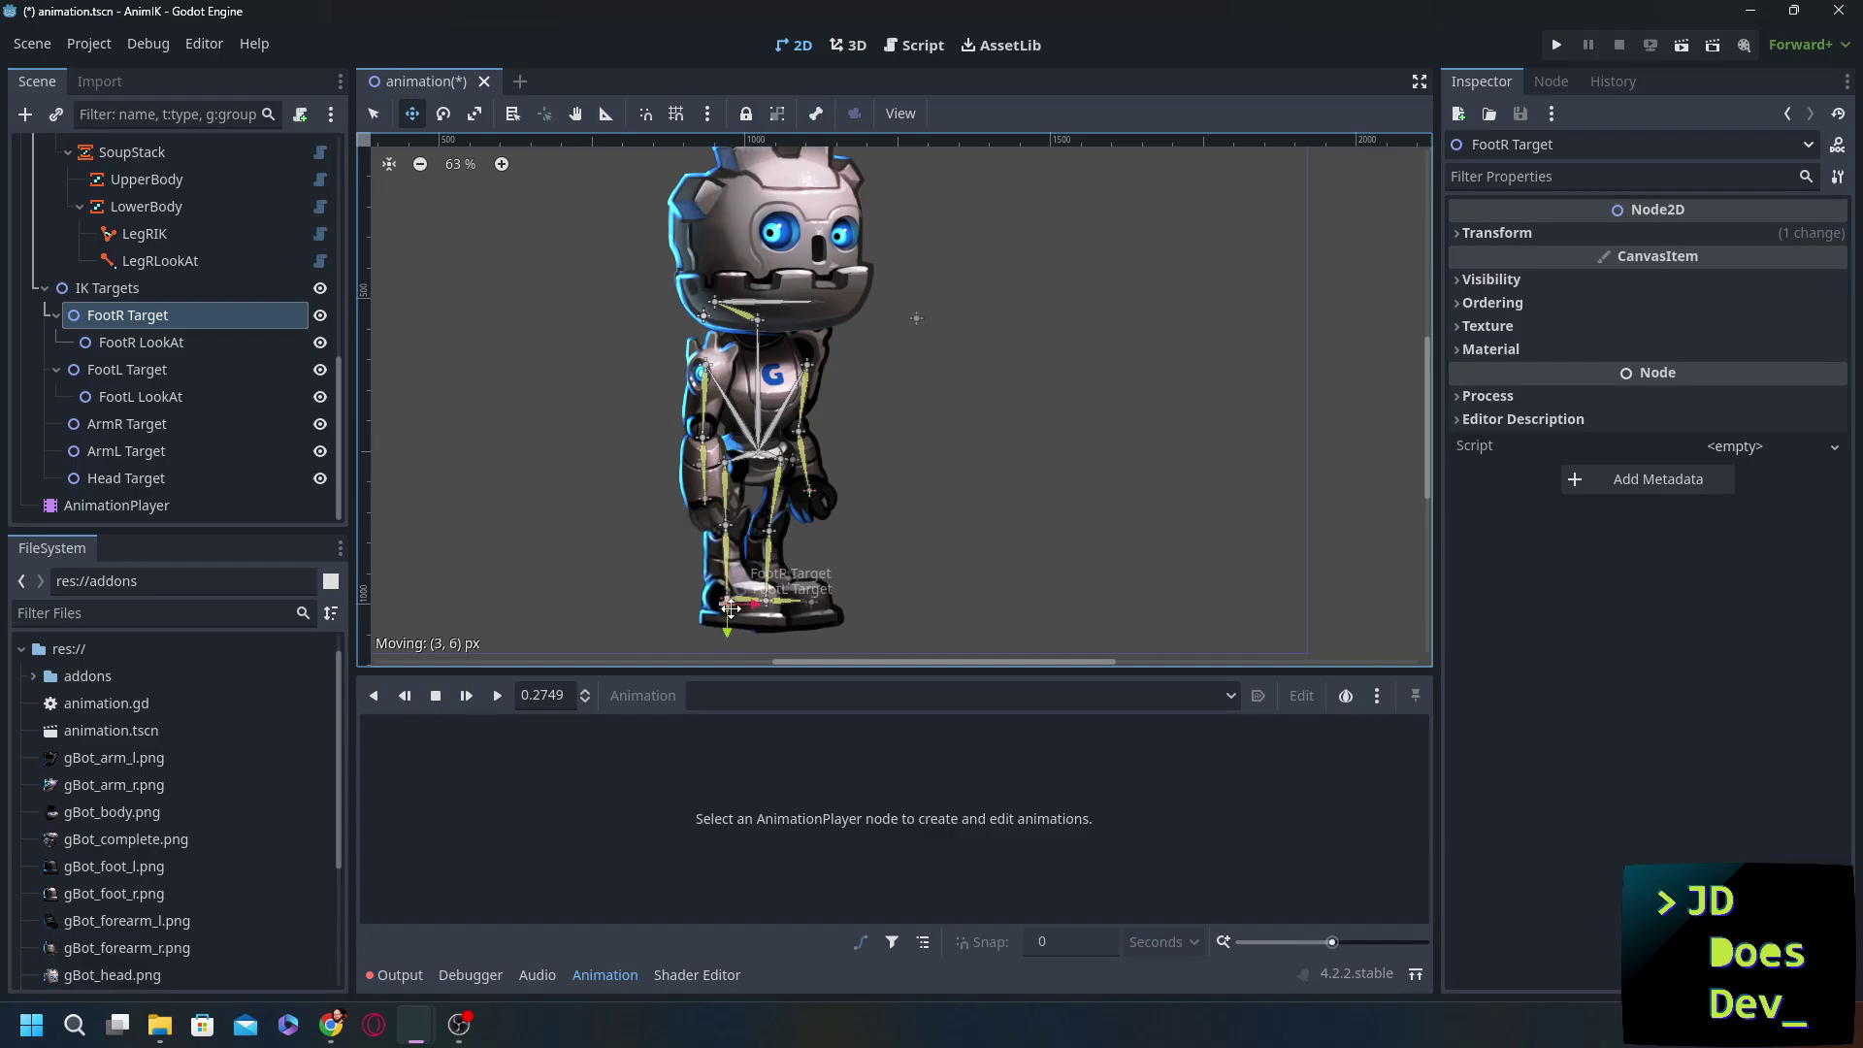
{"action": "left_click_drag", "start_coordinate": [735, 598], "coordinate": [735, 600]}
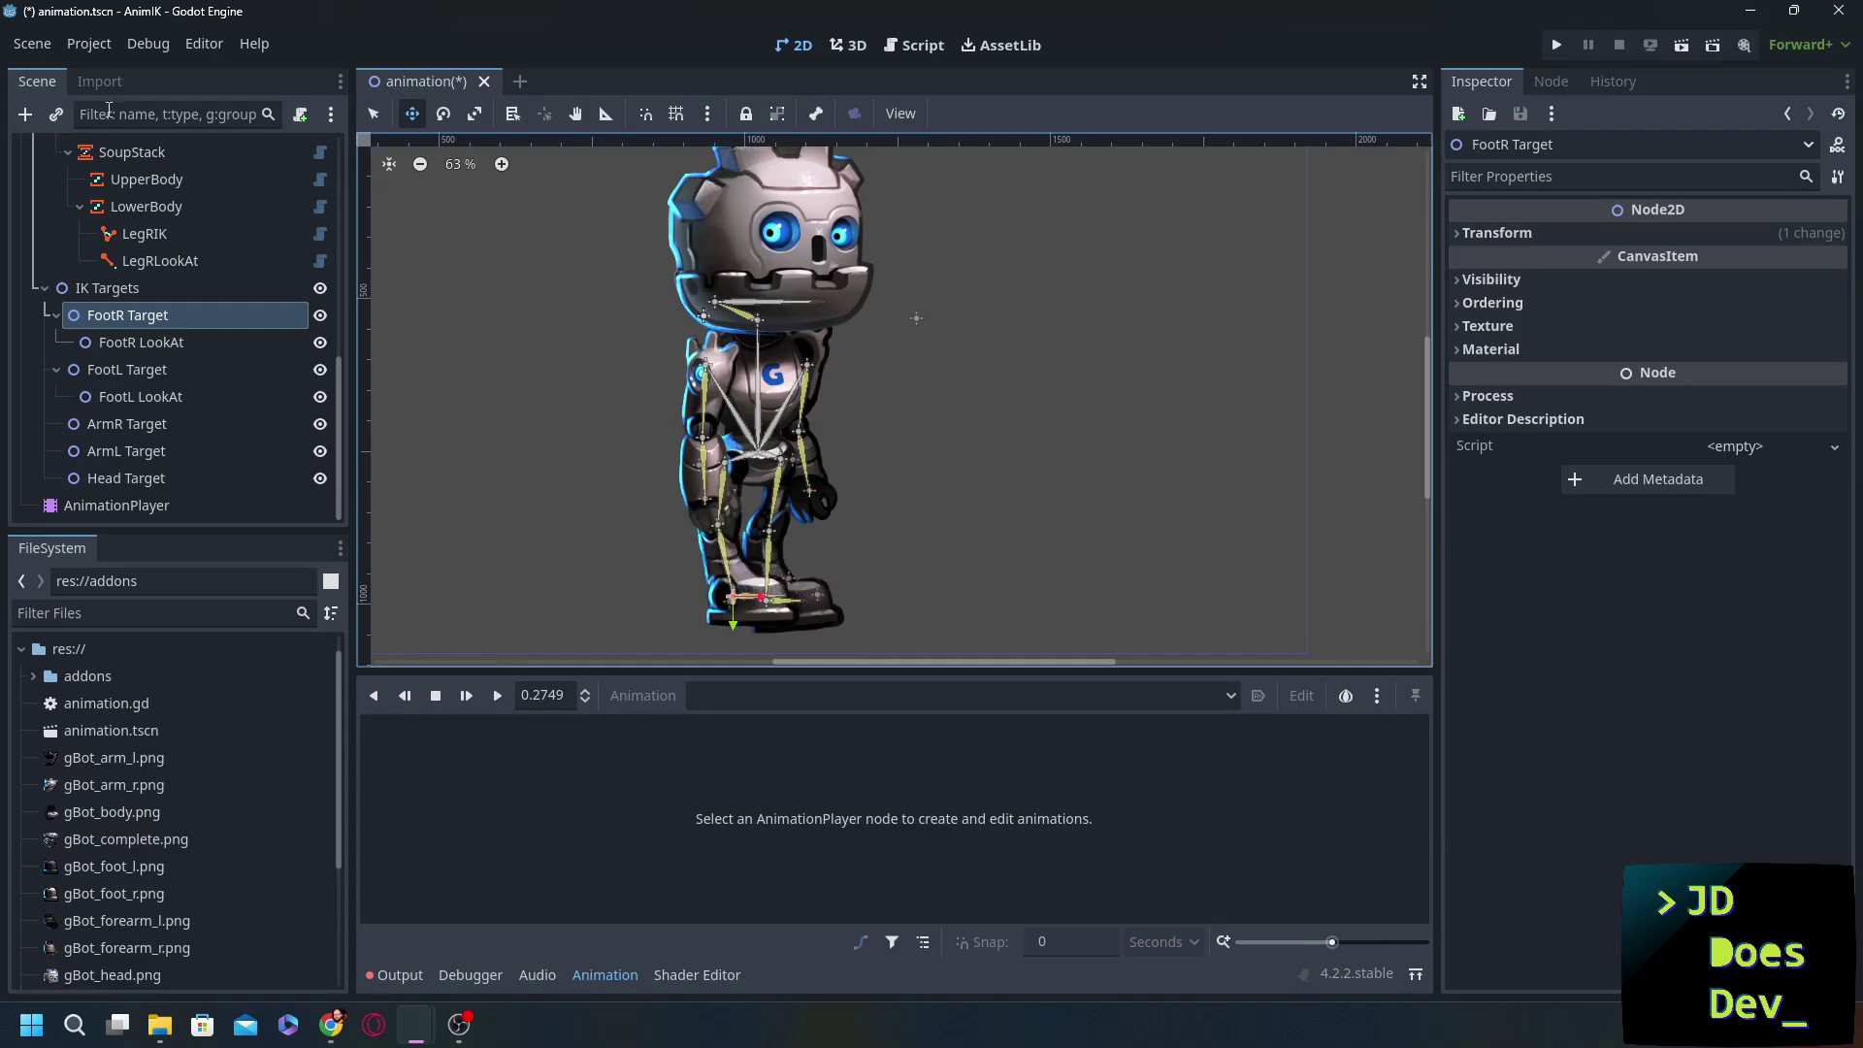
- Turn on Flip Bend Direction for LegRIK and move FootR Target slightly back to nearly straighten the leg
{"action": "left_click", "coordinate": [155, 236]}
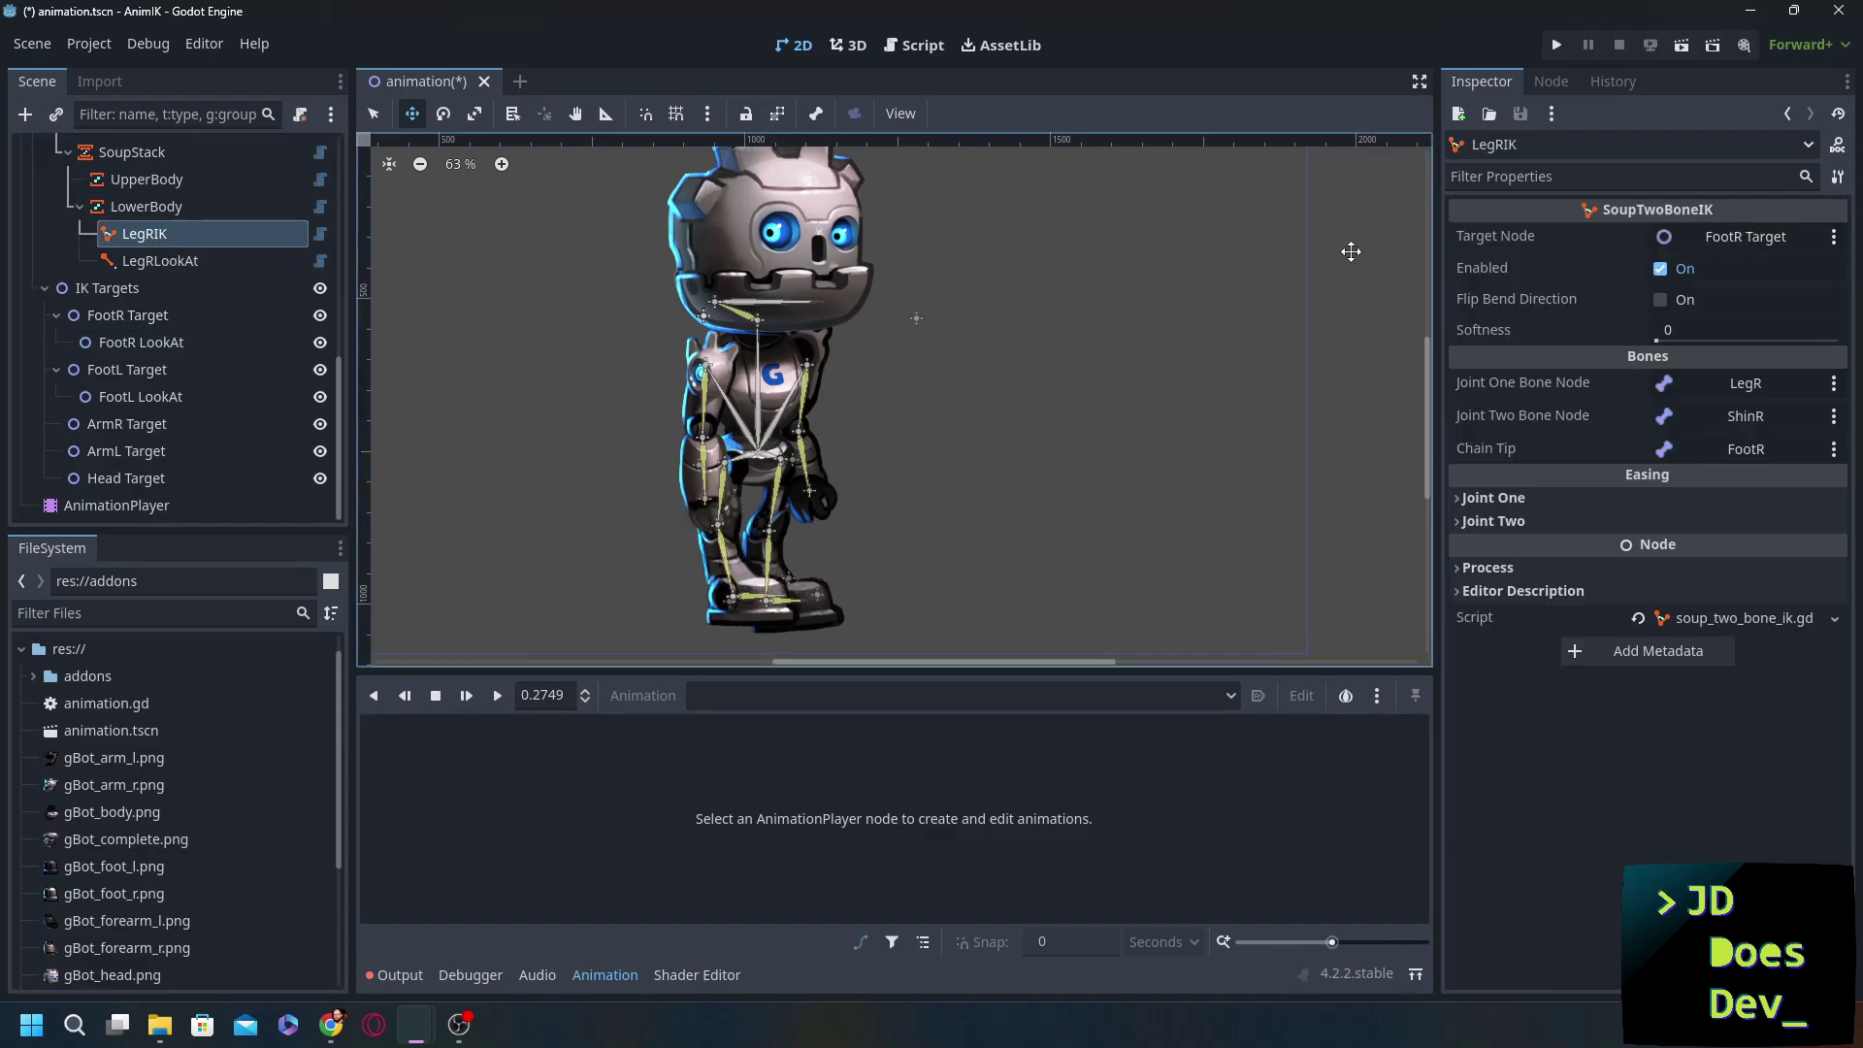
{"action": "left_click", "coordinate": [1660, 300]}
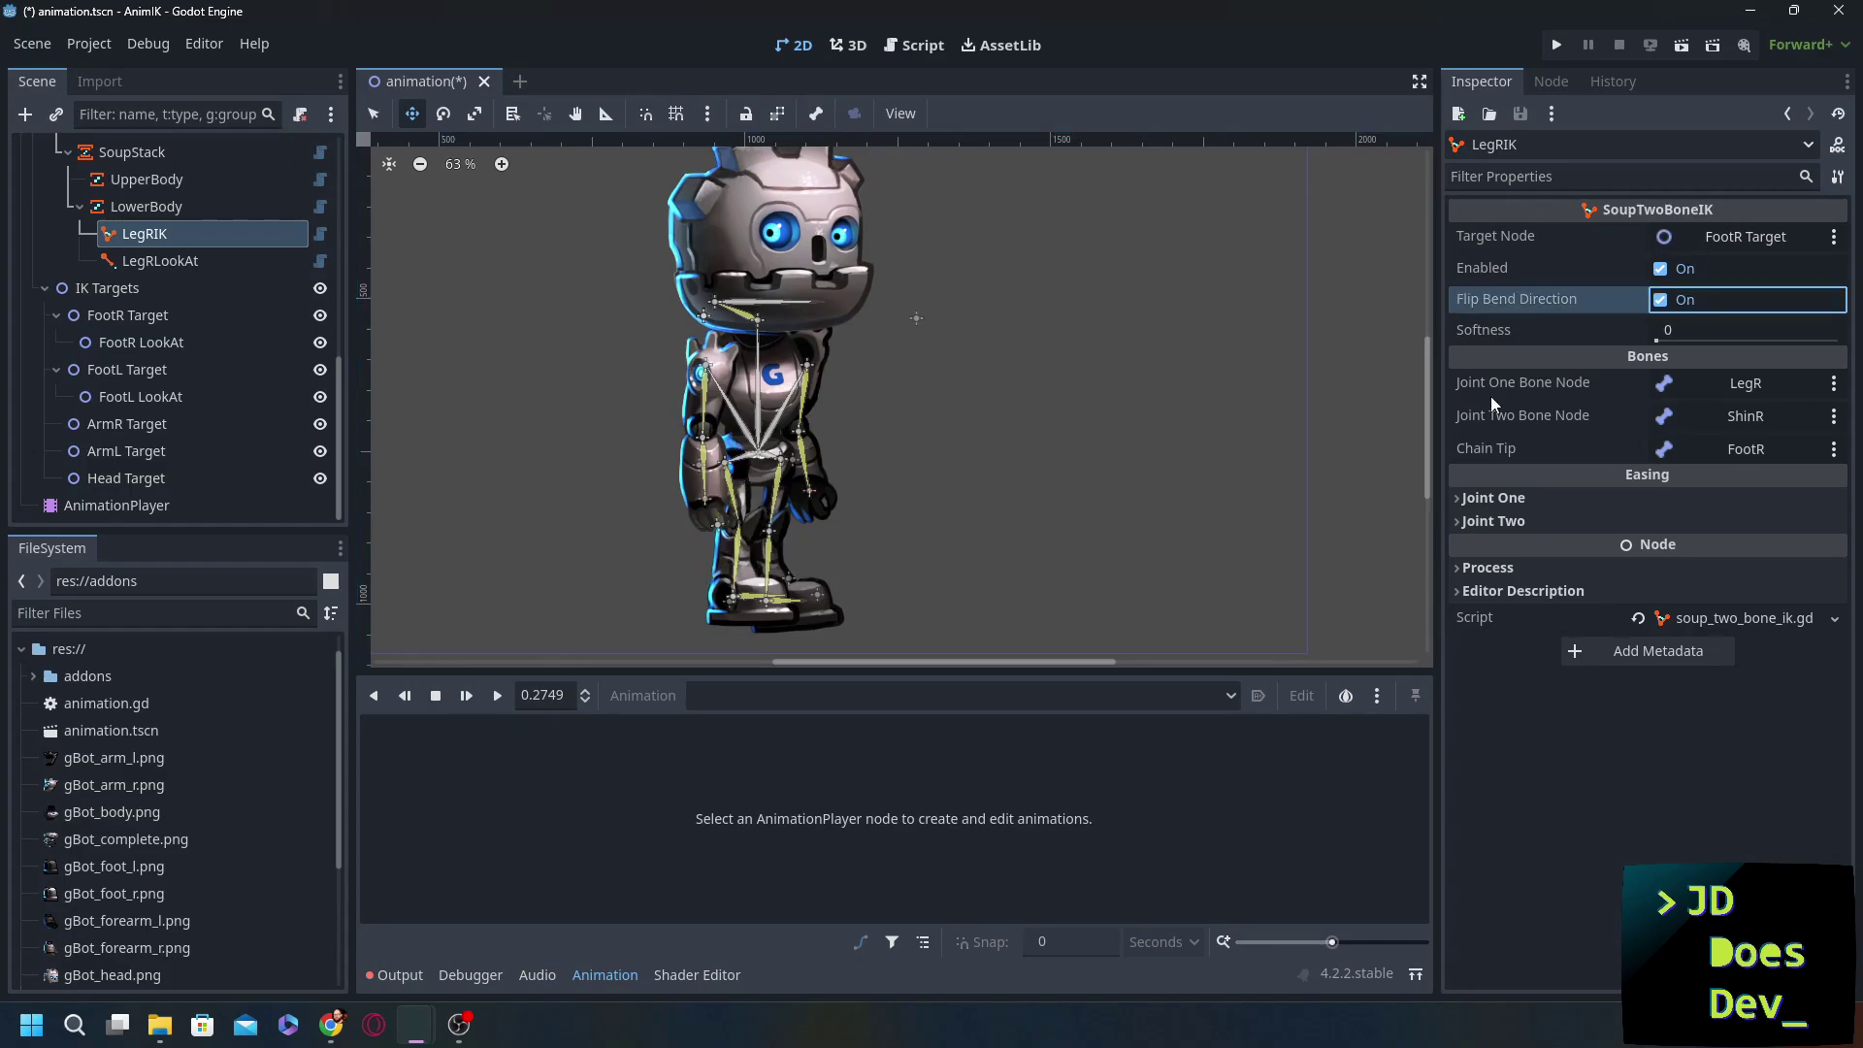
{"action": "left_click", "coordinate": [736, 597]}
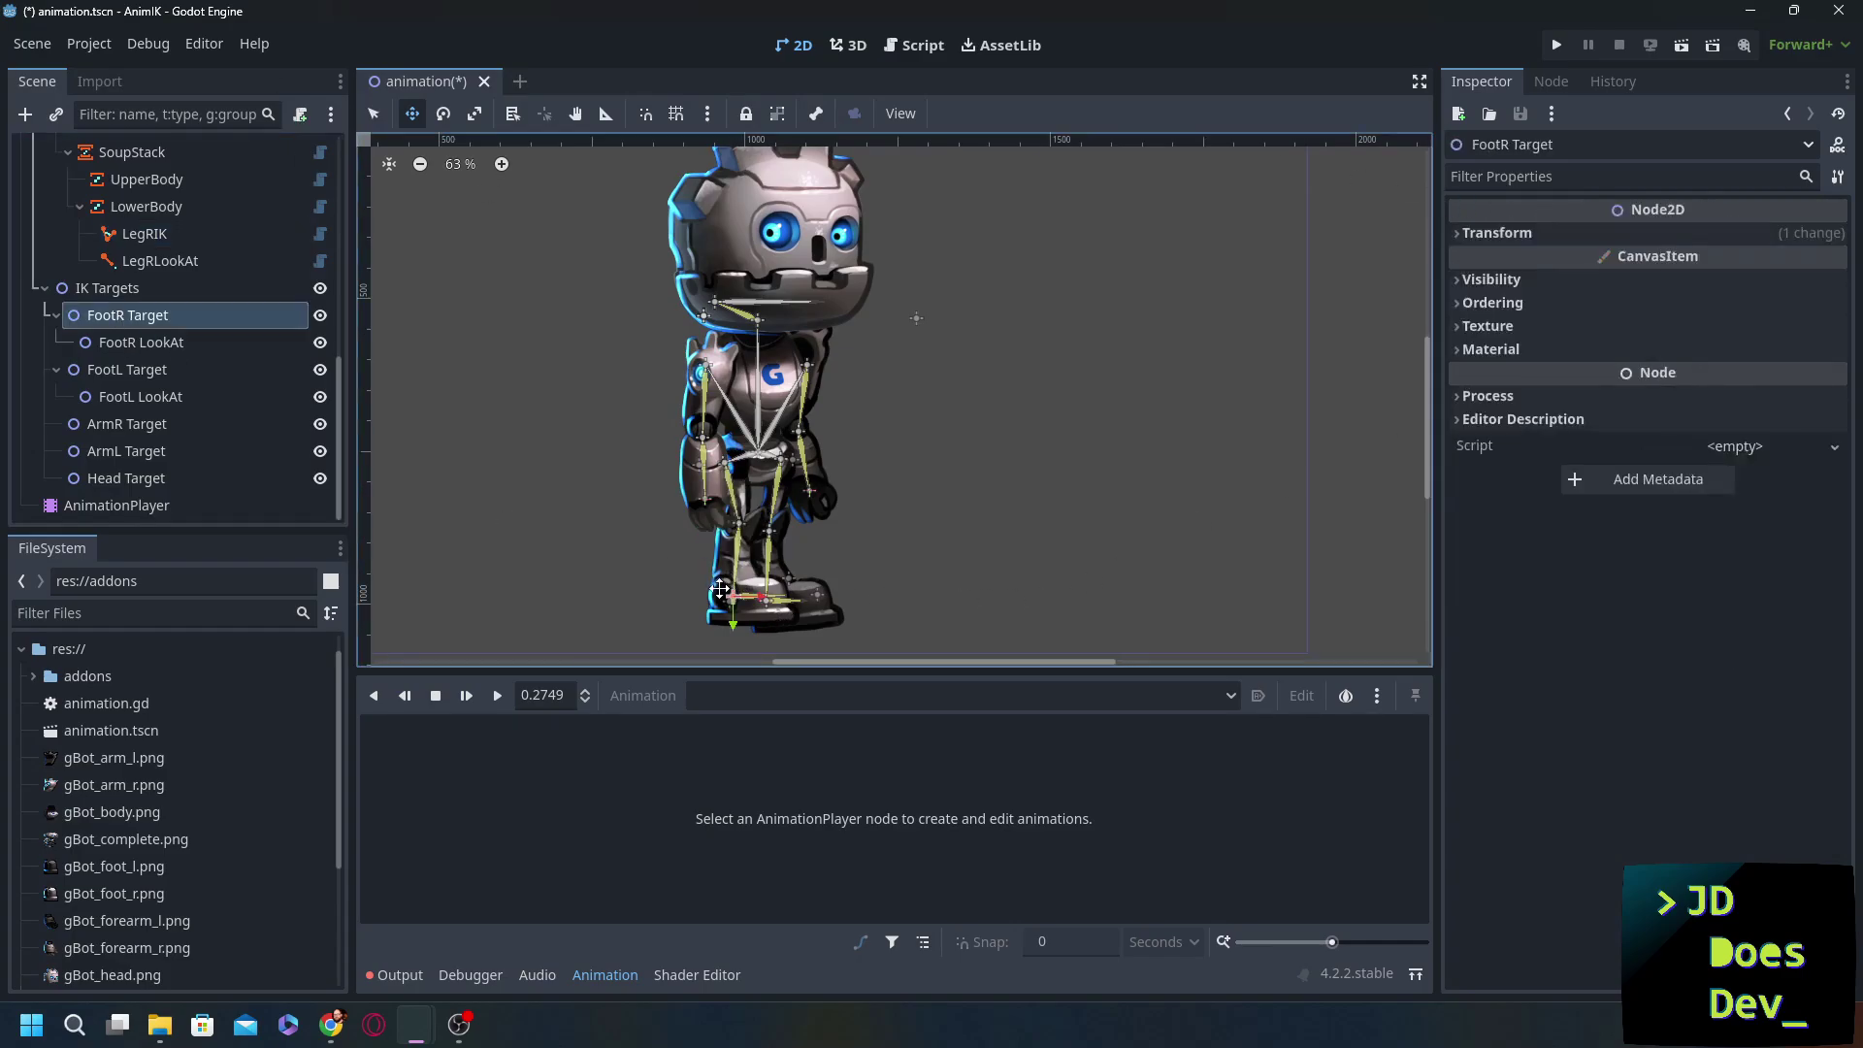
{"action": "mouse_move", "coordinate": [737, 595]}
{"action": "left_mouse_down"}
{"action": "mouse_move", "coordinate": [718, 566]}
{"action": "mouse_move", "coordinate": [767, 530]}
{"action": "mouse_move", "coordinate": [716, 606]}
{"action": "mouse_move", "coordinate": [730, 599]}
{"action": "left_mouse_up"}
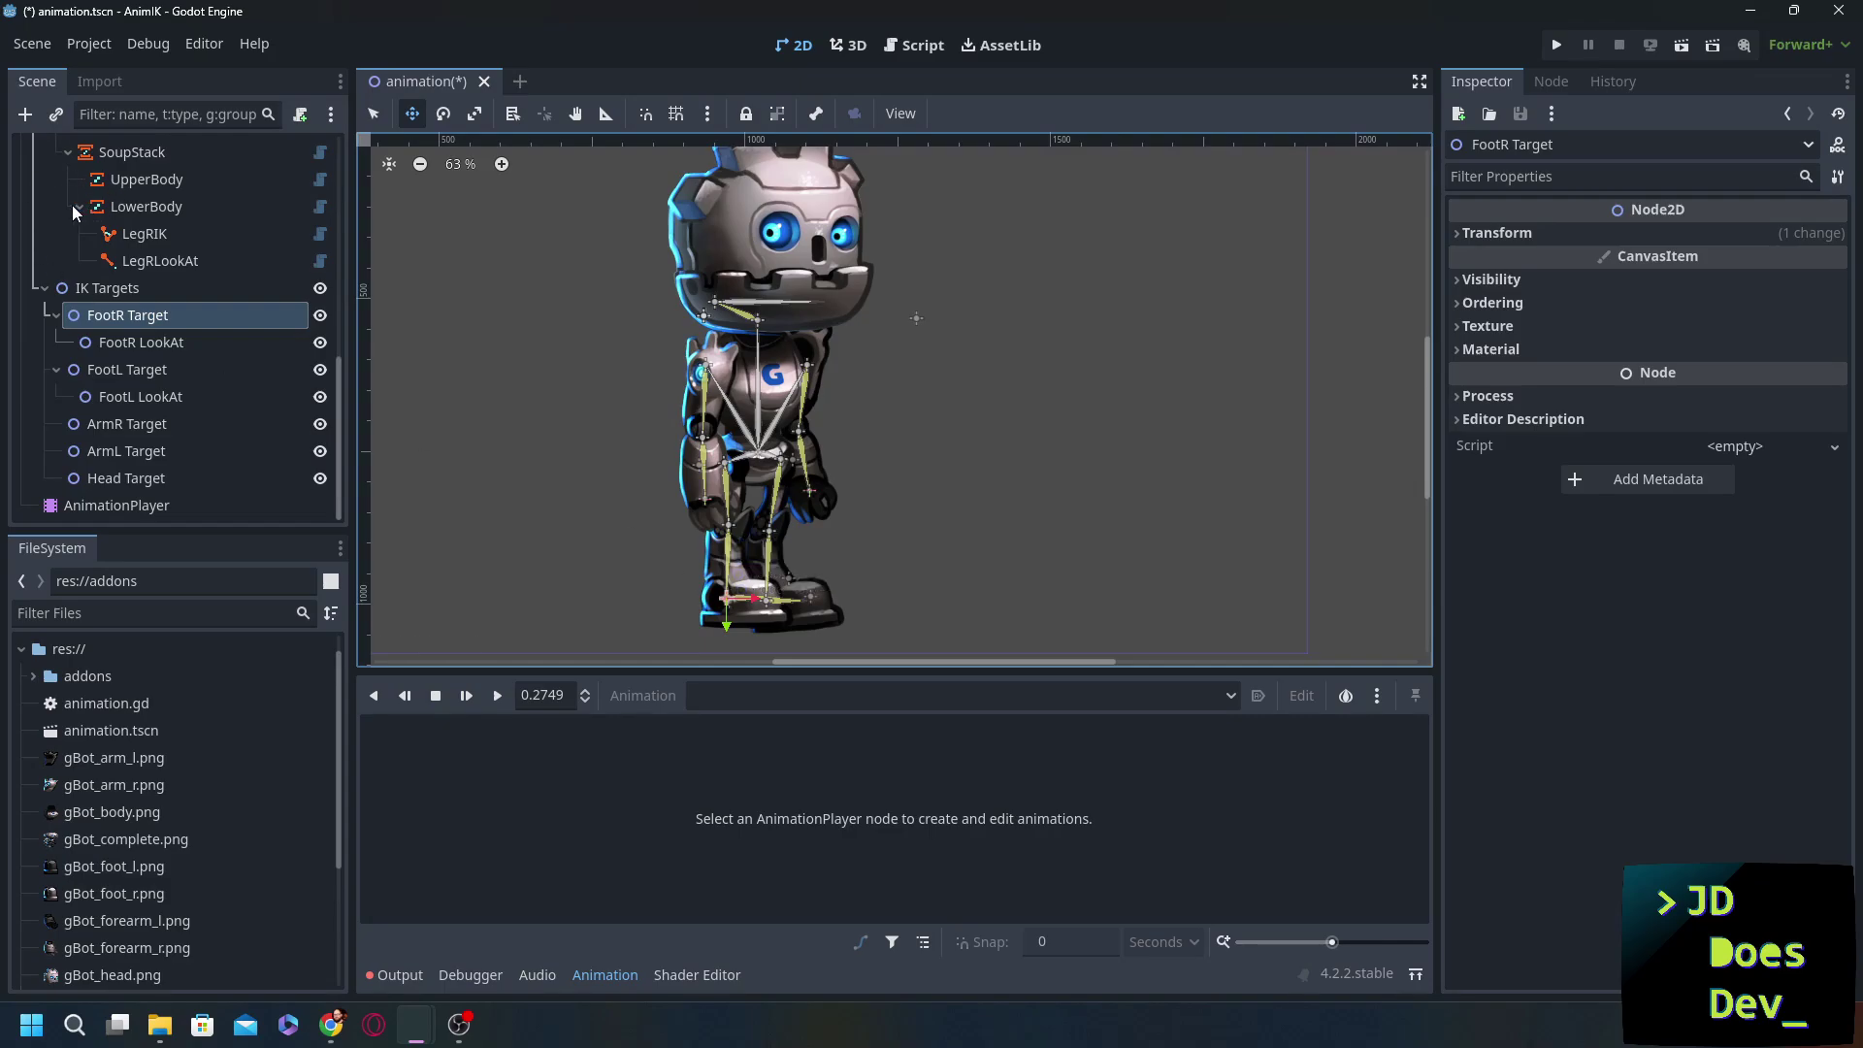
- Add another SoupTwoBoneIK node and another SoupLookAt node as direct children of LowerBody
{"action": "left_click", "coordinate": [143, 209]}
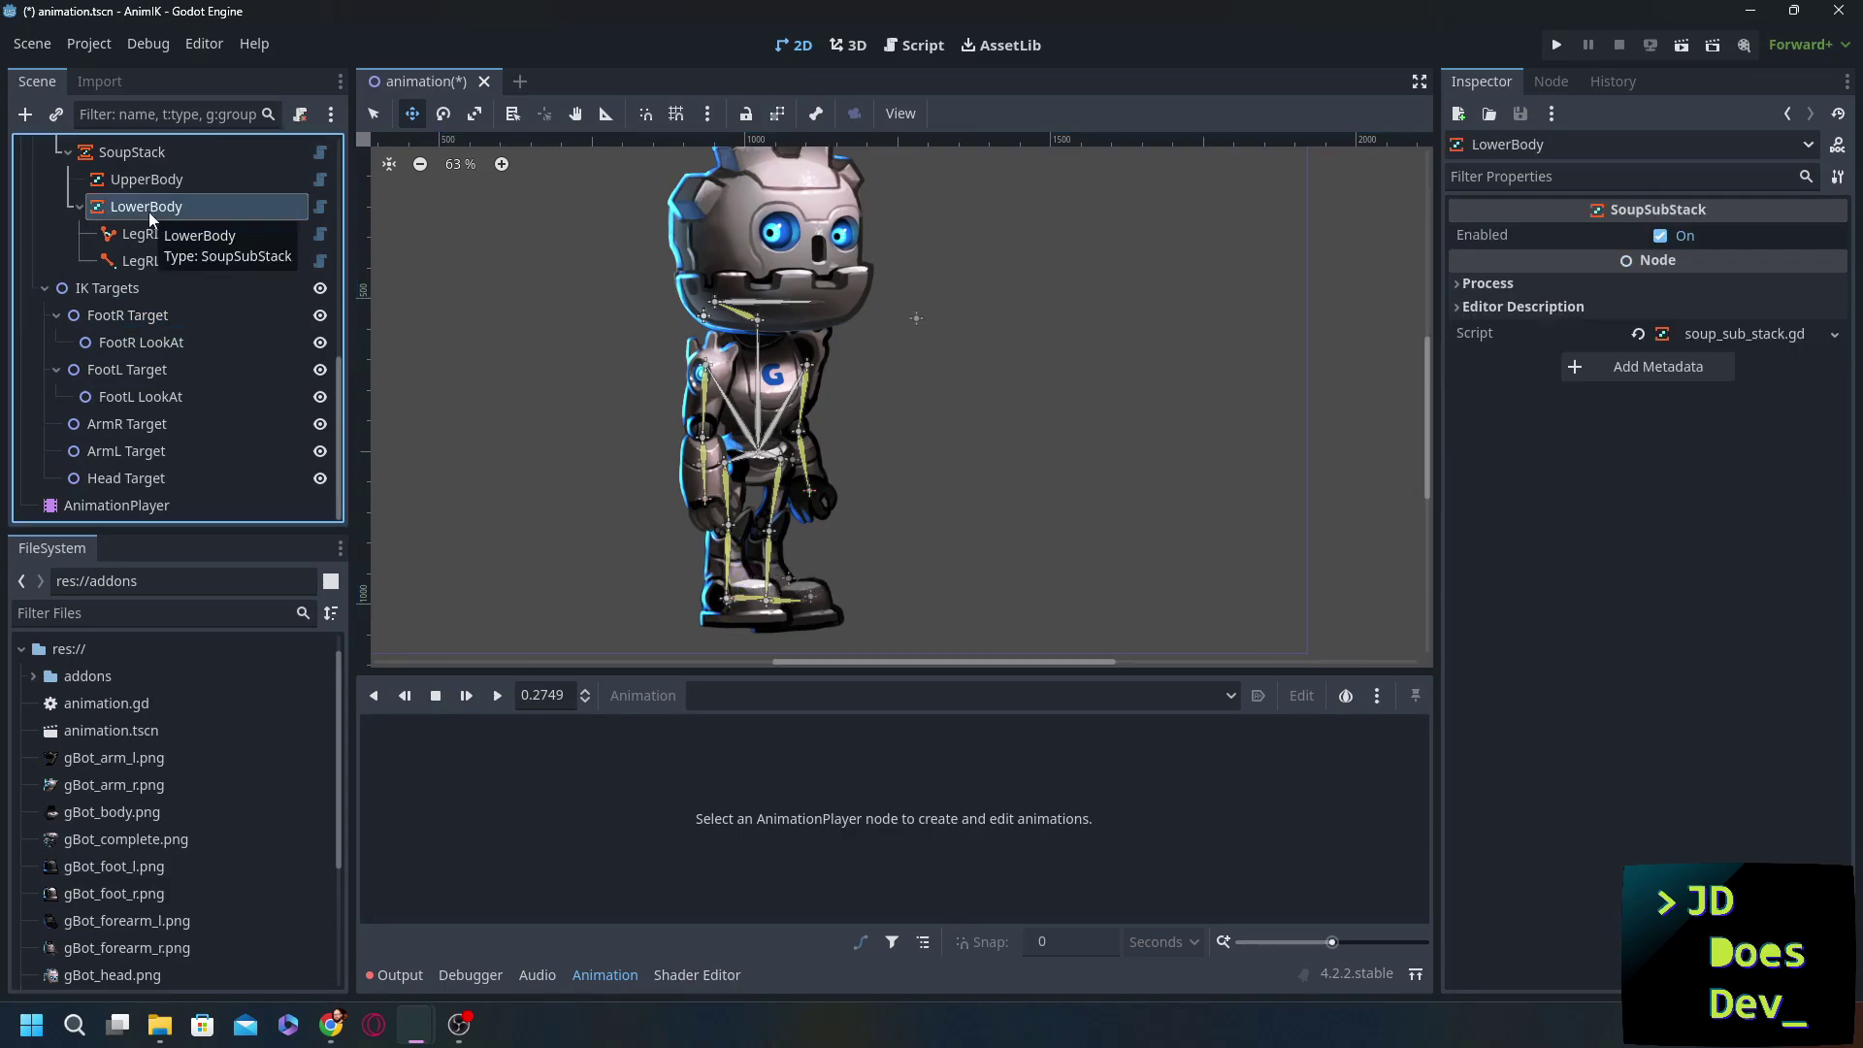
{"action": "key", "text": "ctrl+a"}
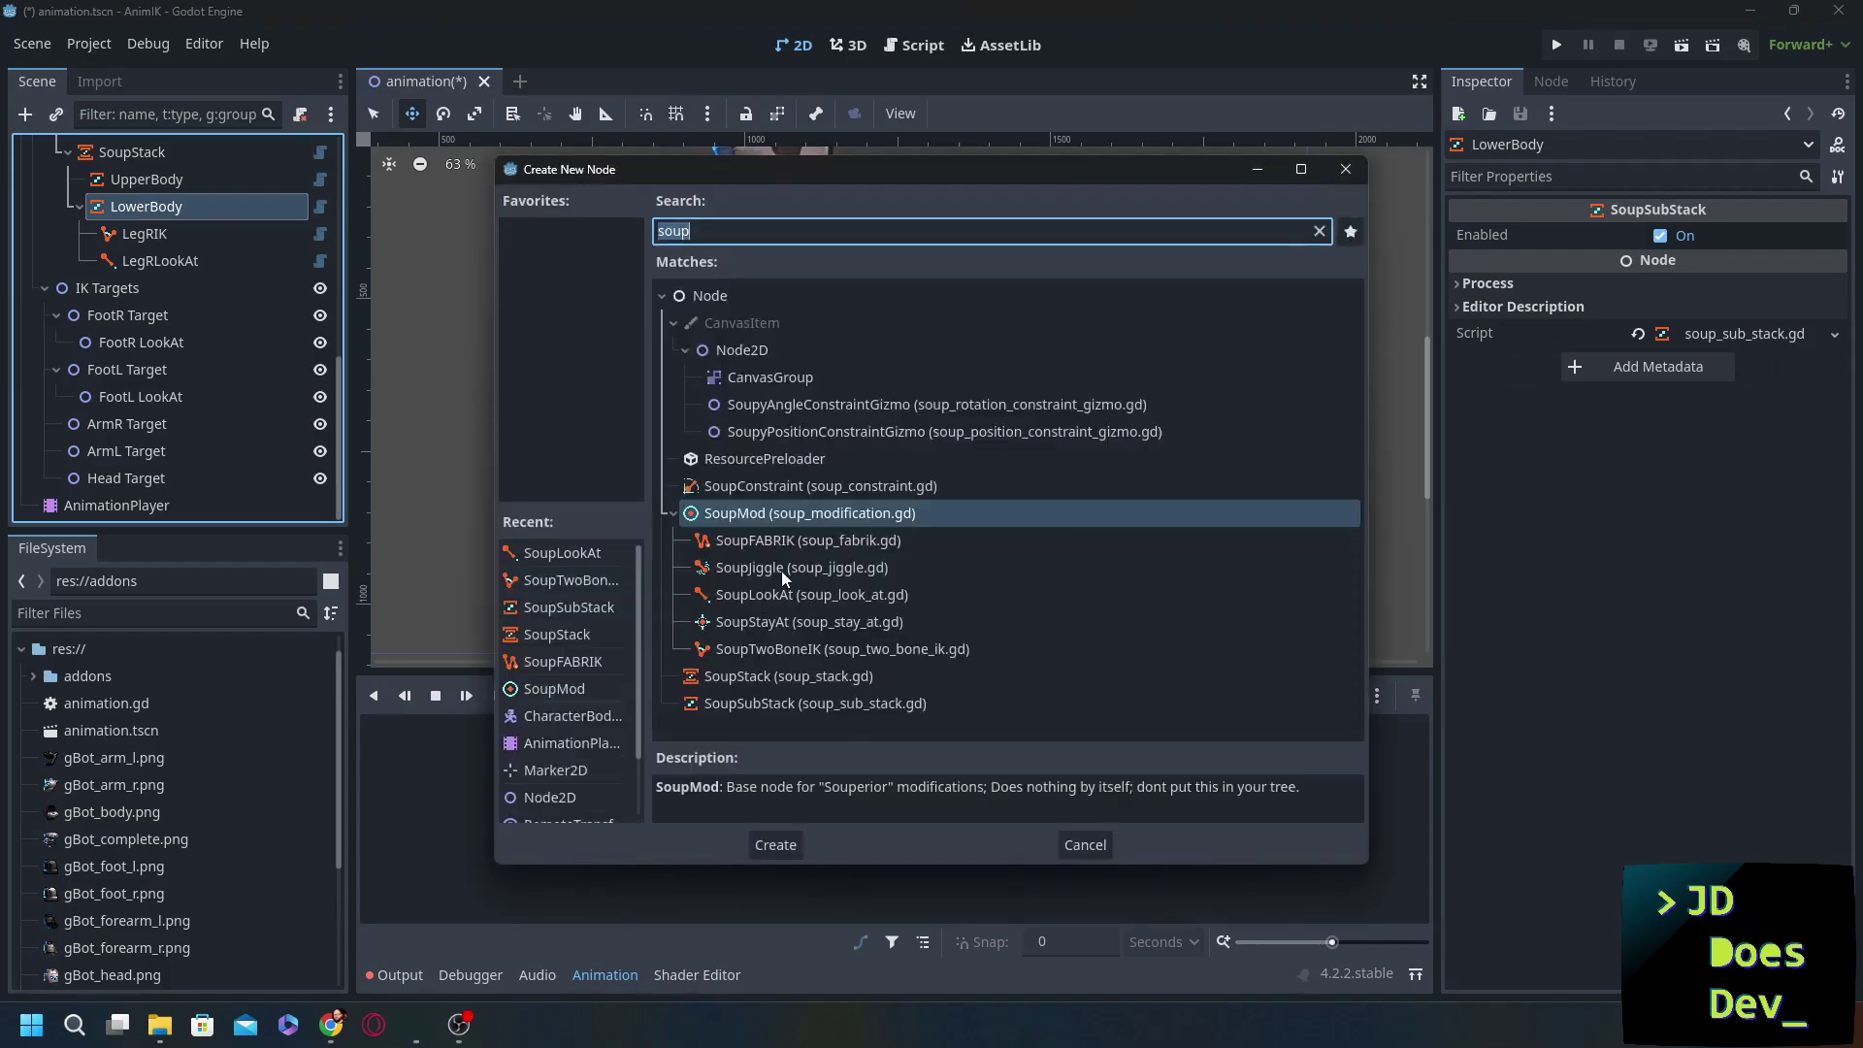
{"action": "double_click", "coordinate": [842, 648]}
{"action": "key", "text": "ctrl+a"}
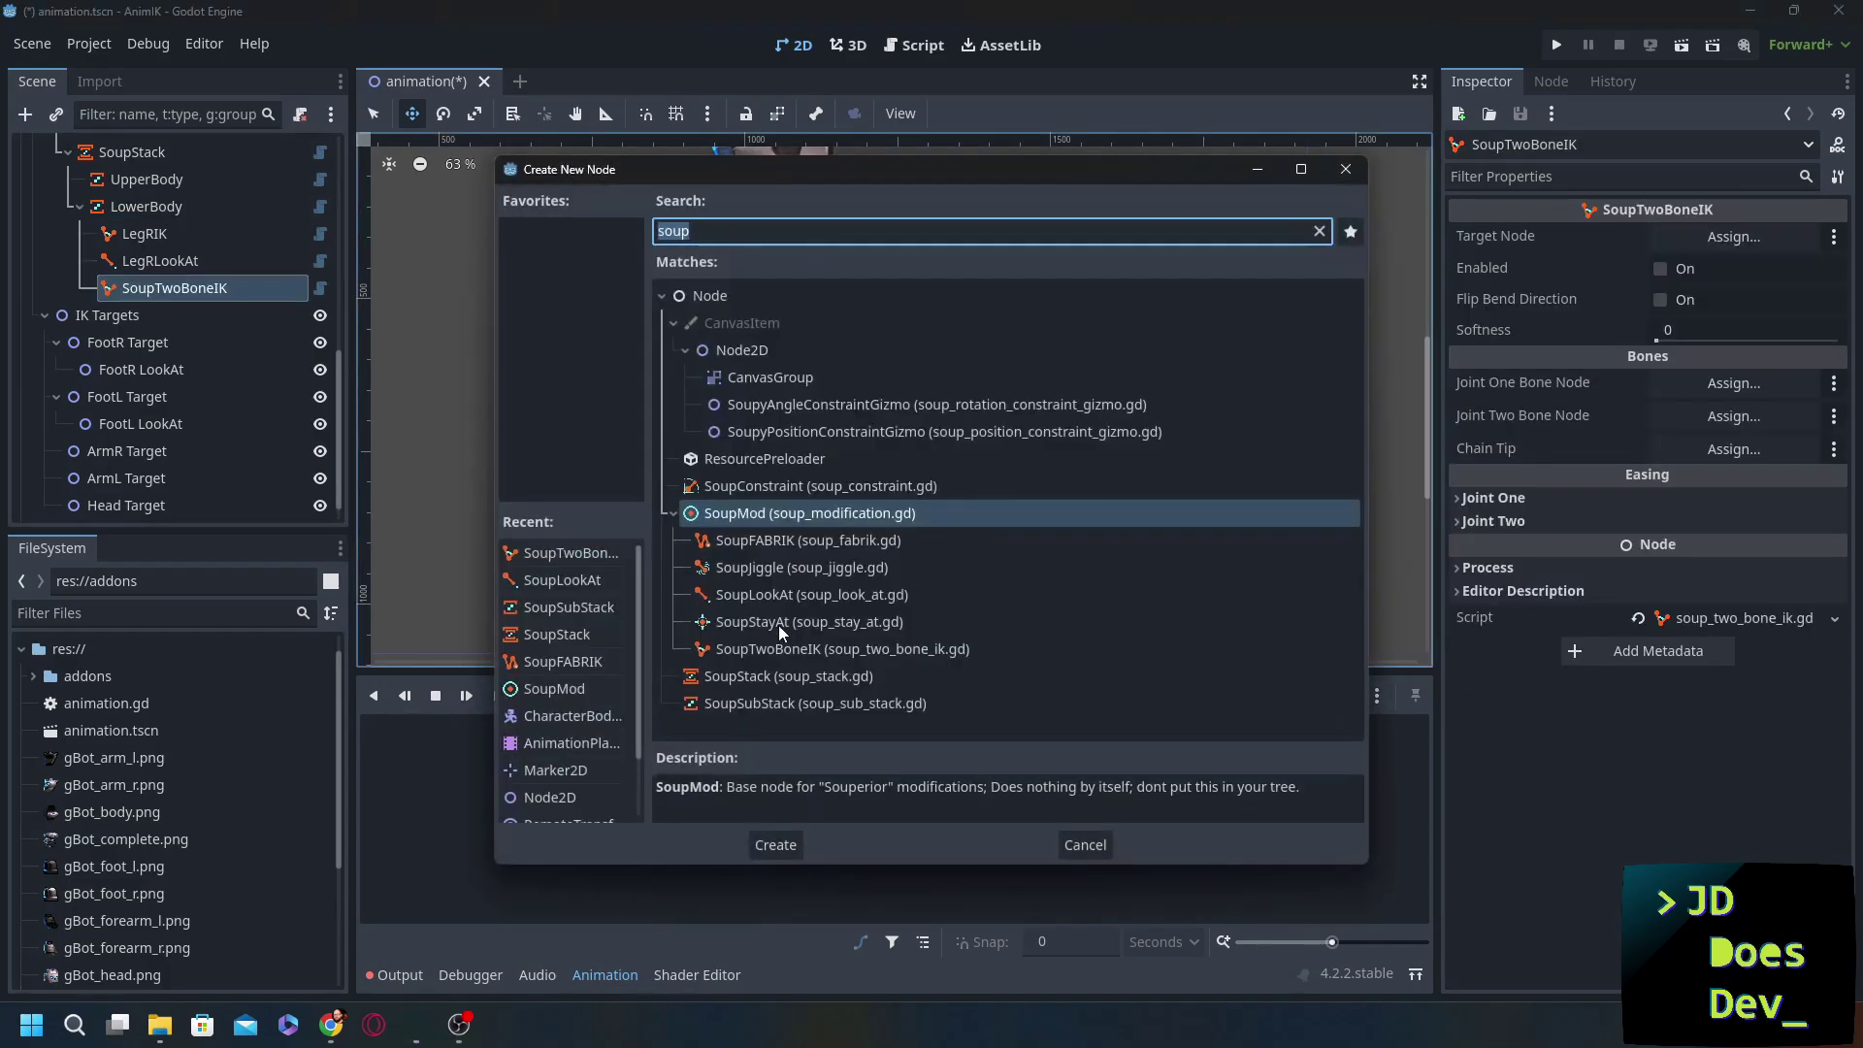
{"action": "double_click", "coordinate": [774, 592]}
{"action": "left_click_drag", "start_coordinate": [171, 317], "coordinate": [134, 217]}
- Rename the new SoupTwoBoneIK node as LegLIK and the new SoupLookAt node as LegLLookAt
{"action": "left_click", "coordinate": [160, 291]}
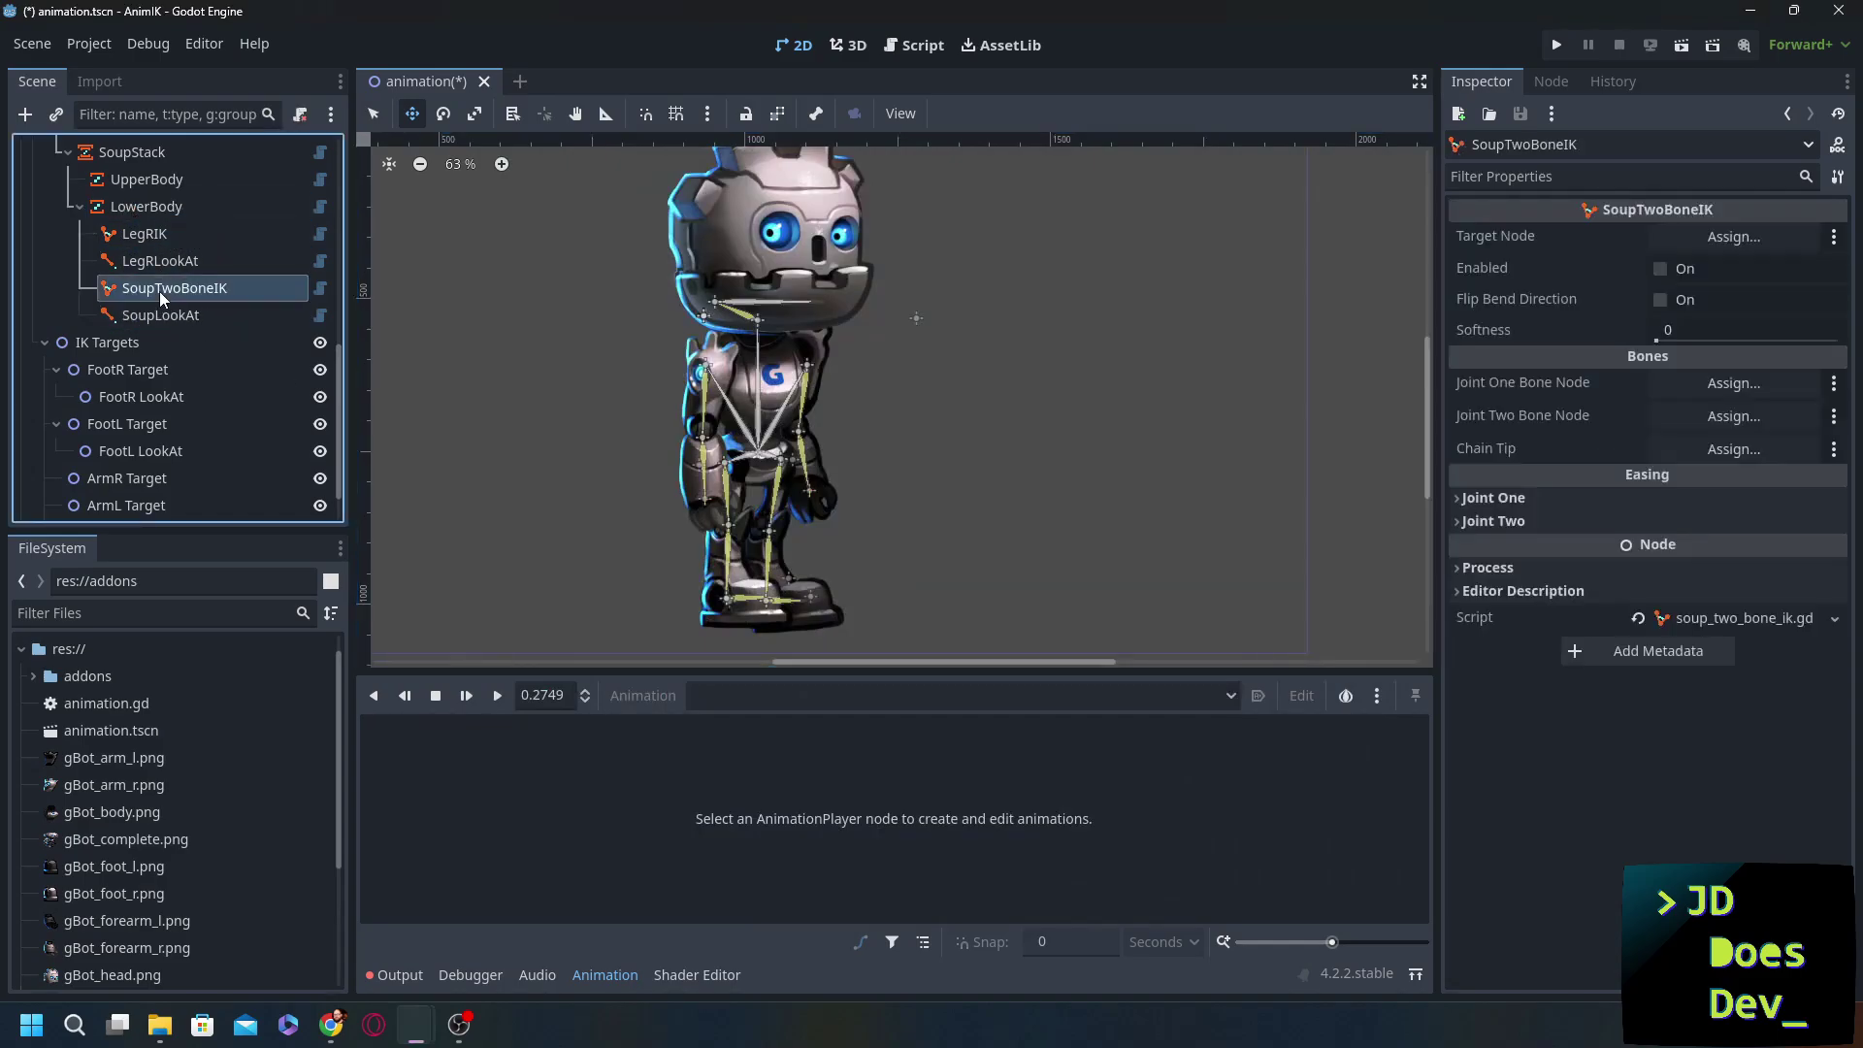
{"action": "left_click", "coordinate": [159, 291]}
{"action": "type", "text": "Leg"}
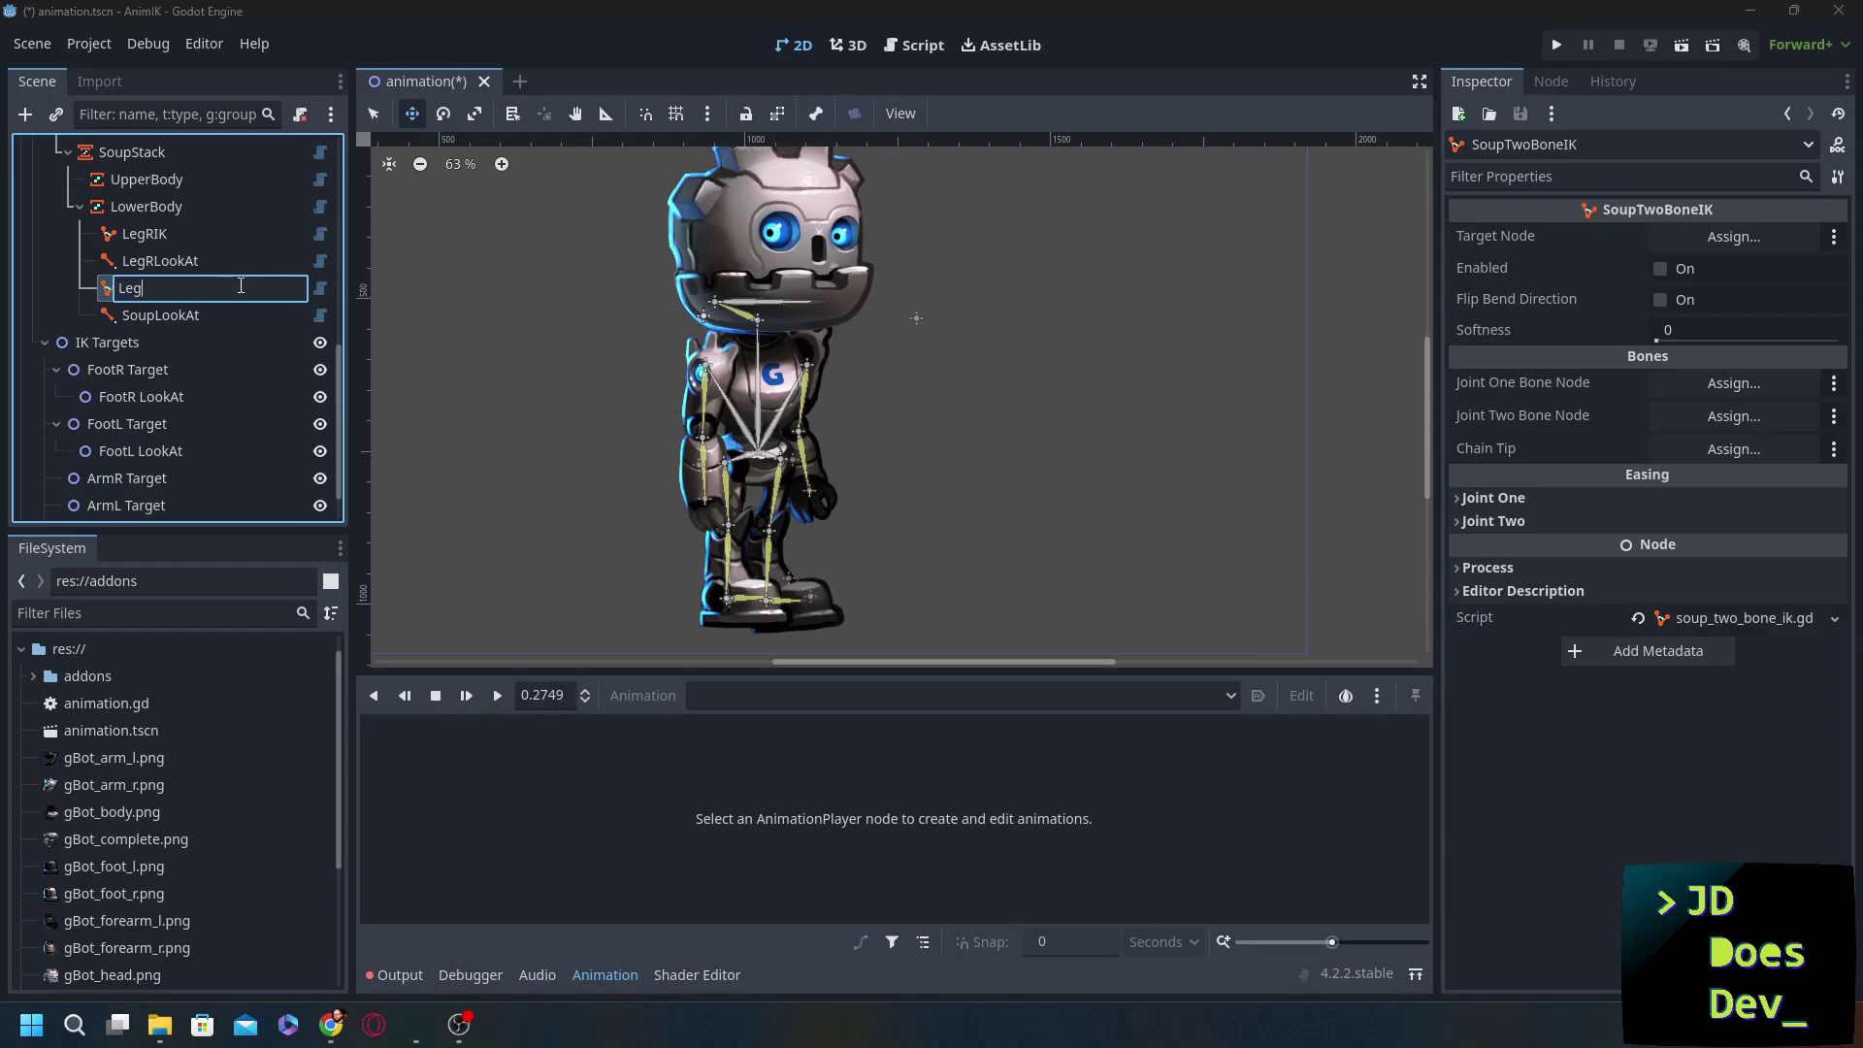
{"action": "left_click", "coordinate": [152, 315]}
{"action": "left_click", "coordinate": [152, 315]}
{"action": "type", "text": "LegLookAt"}
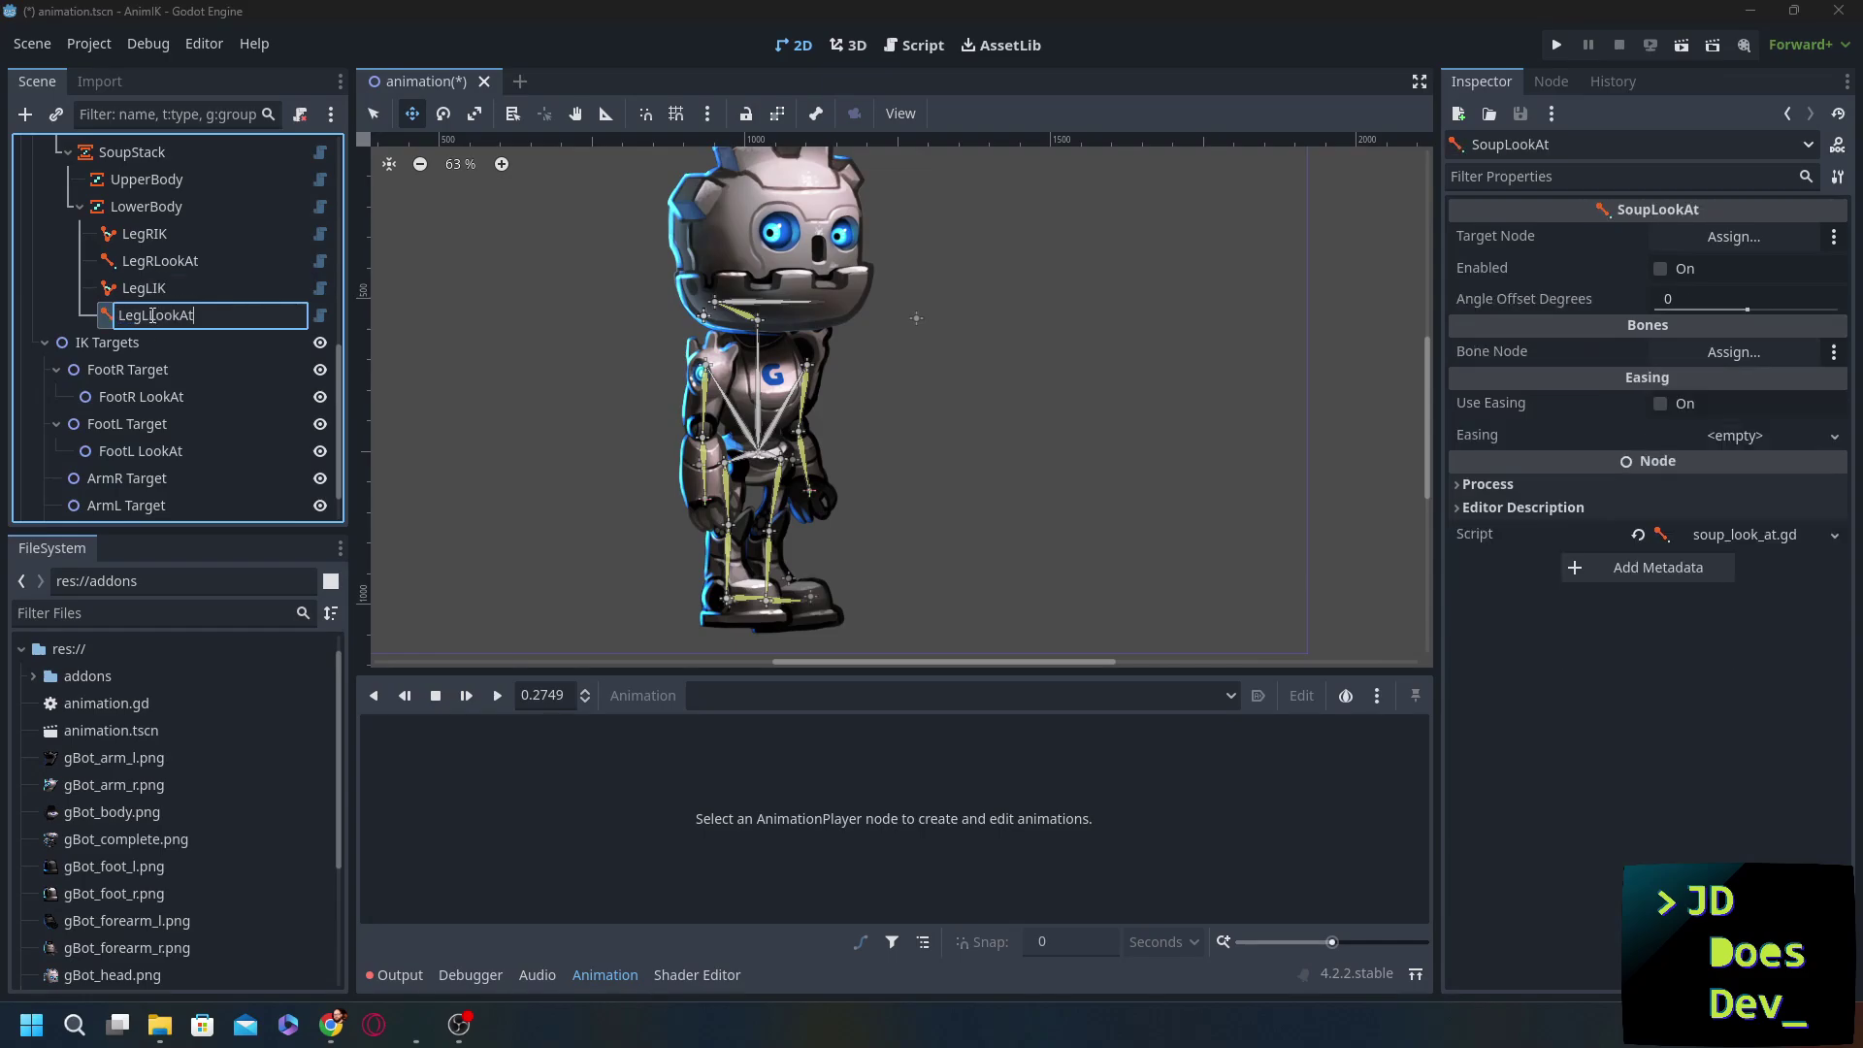
{"action": "key", "text": "Return"}
- Enable LegLIK with Flip Bend Direction on and assign FootL Target as its Target Node
{"action": "left_click", "coordinate": [145, 288]}
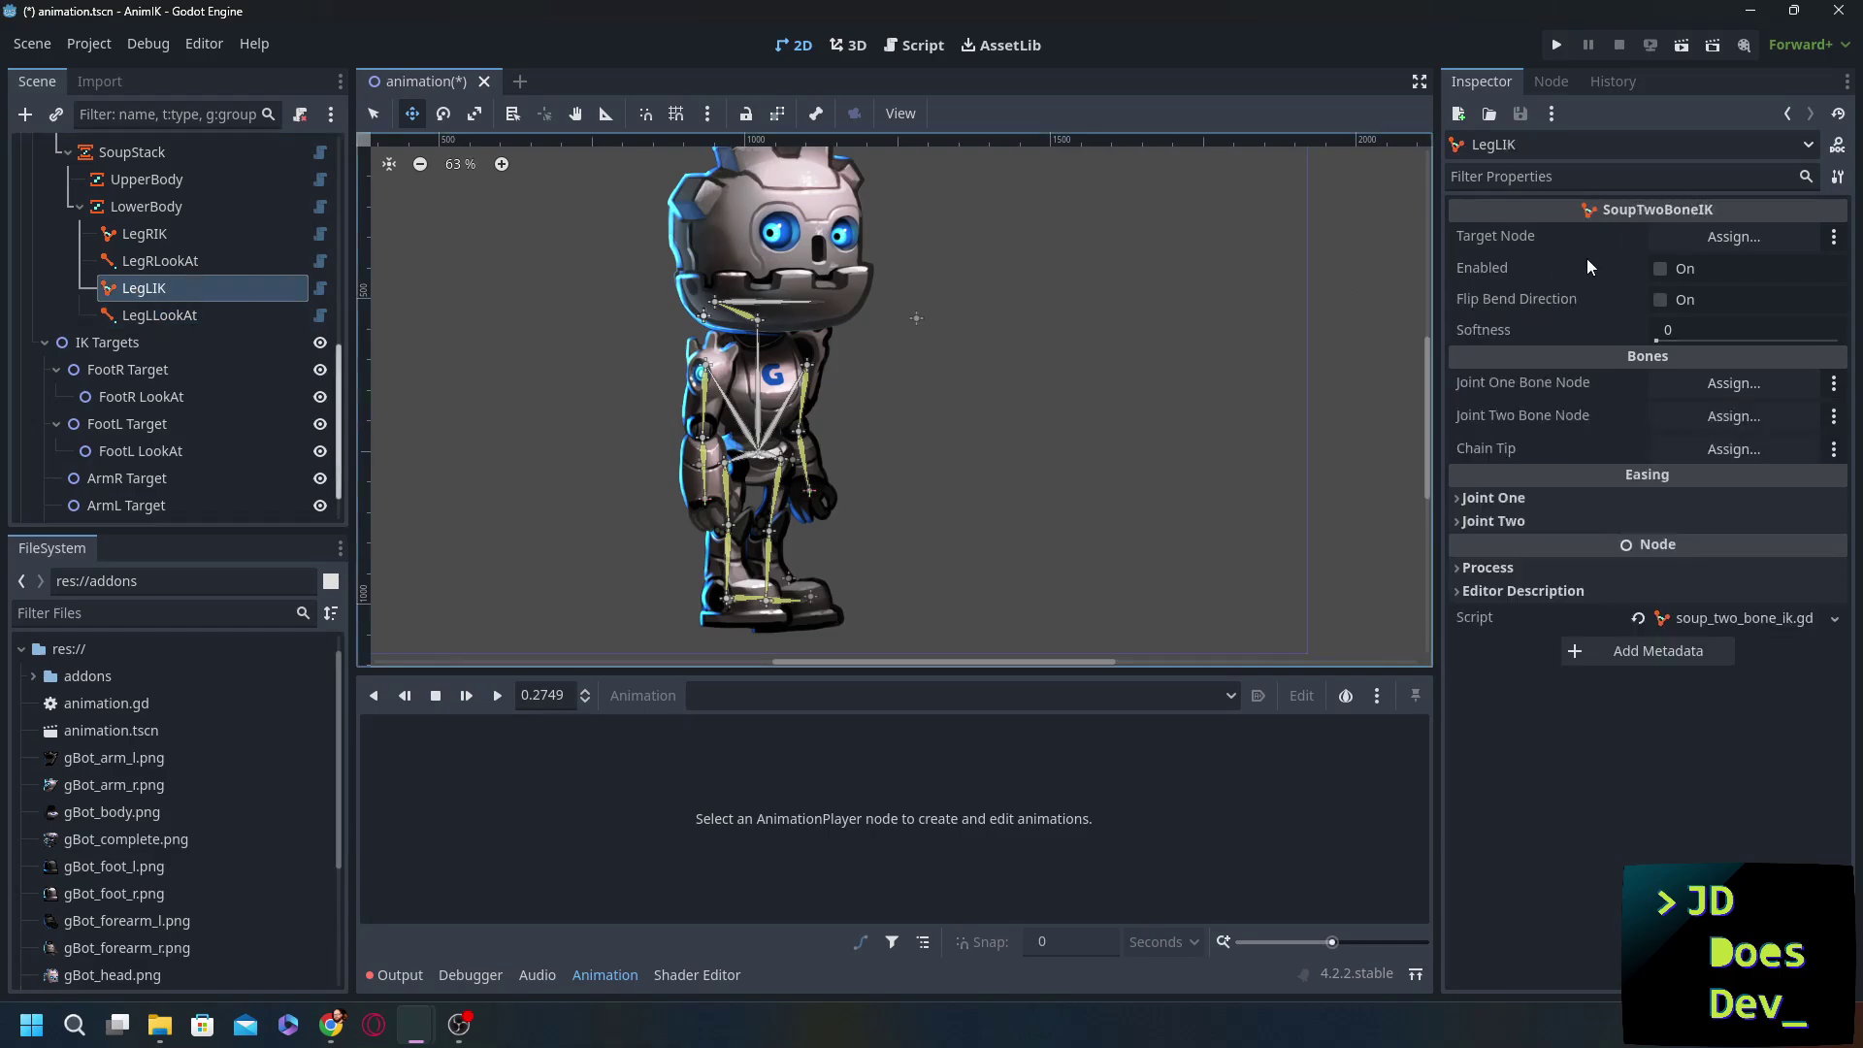
{"action": "left_click", "coordinate": [1661, 297]}
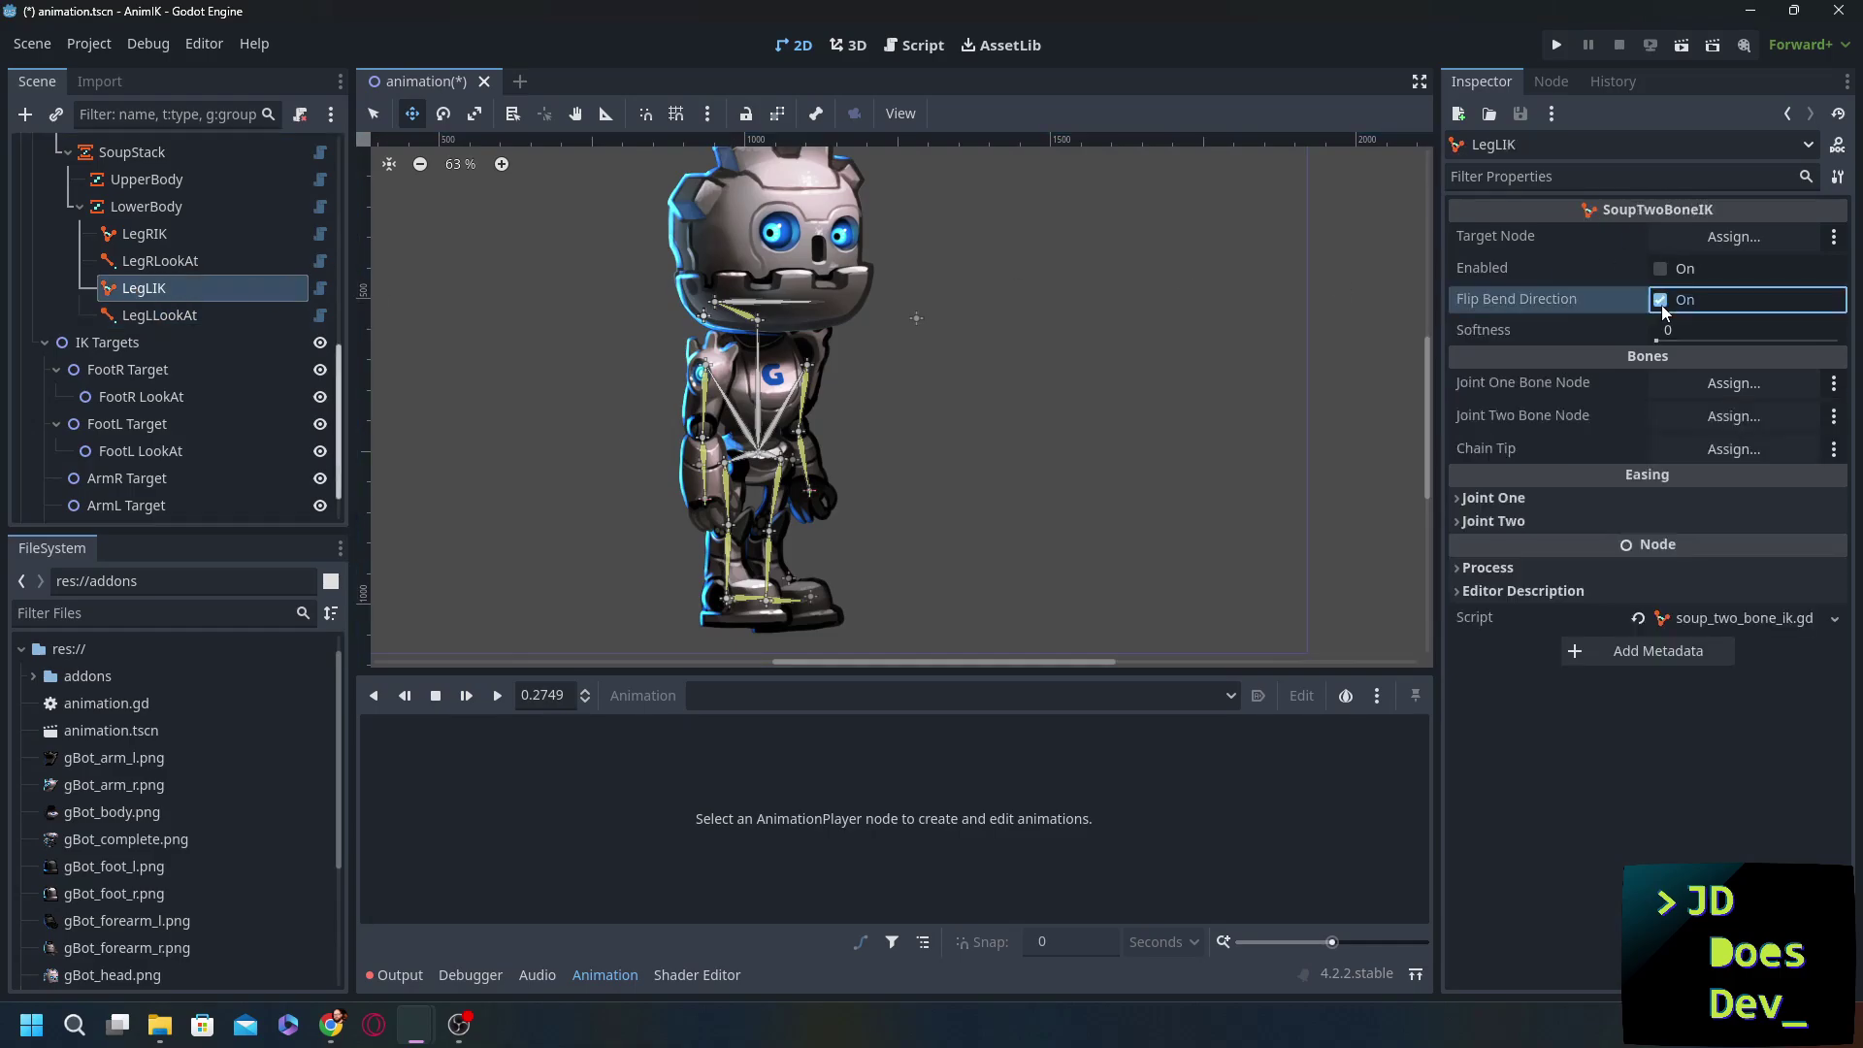
{"action": "left_click", "coordinate": [1659, 269]}
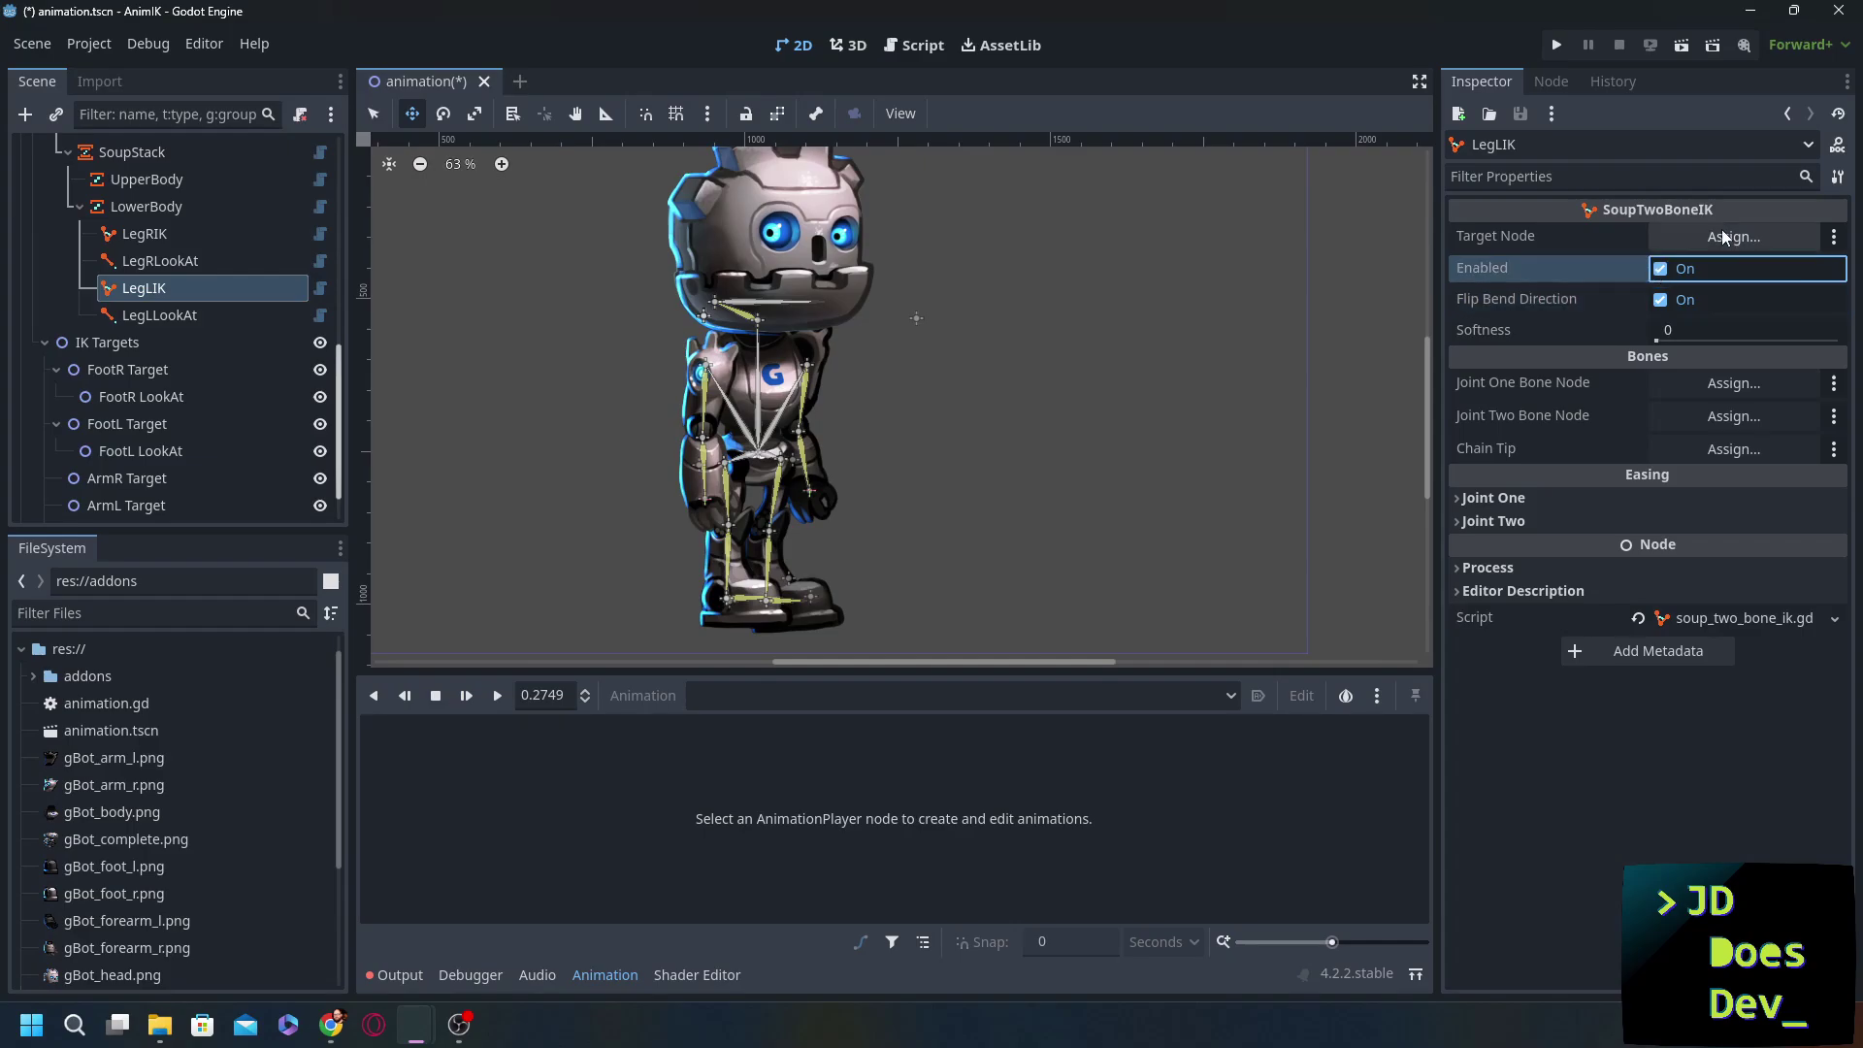
{"action": "left_click", "coordinate": [1733, 237]}
{"action": "scroll", "coordinate": [935, 508], "scroll_direction": "down", "scroll_amount": 5}
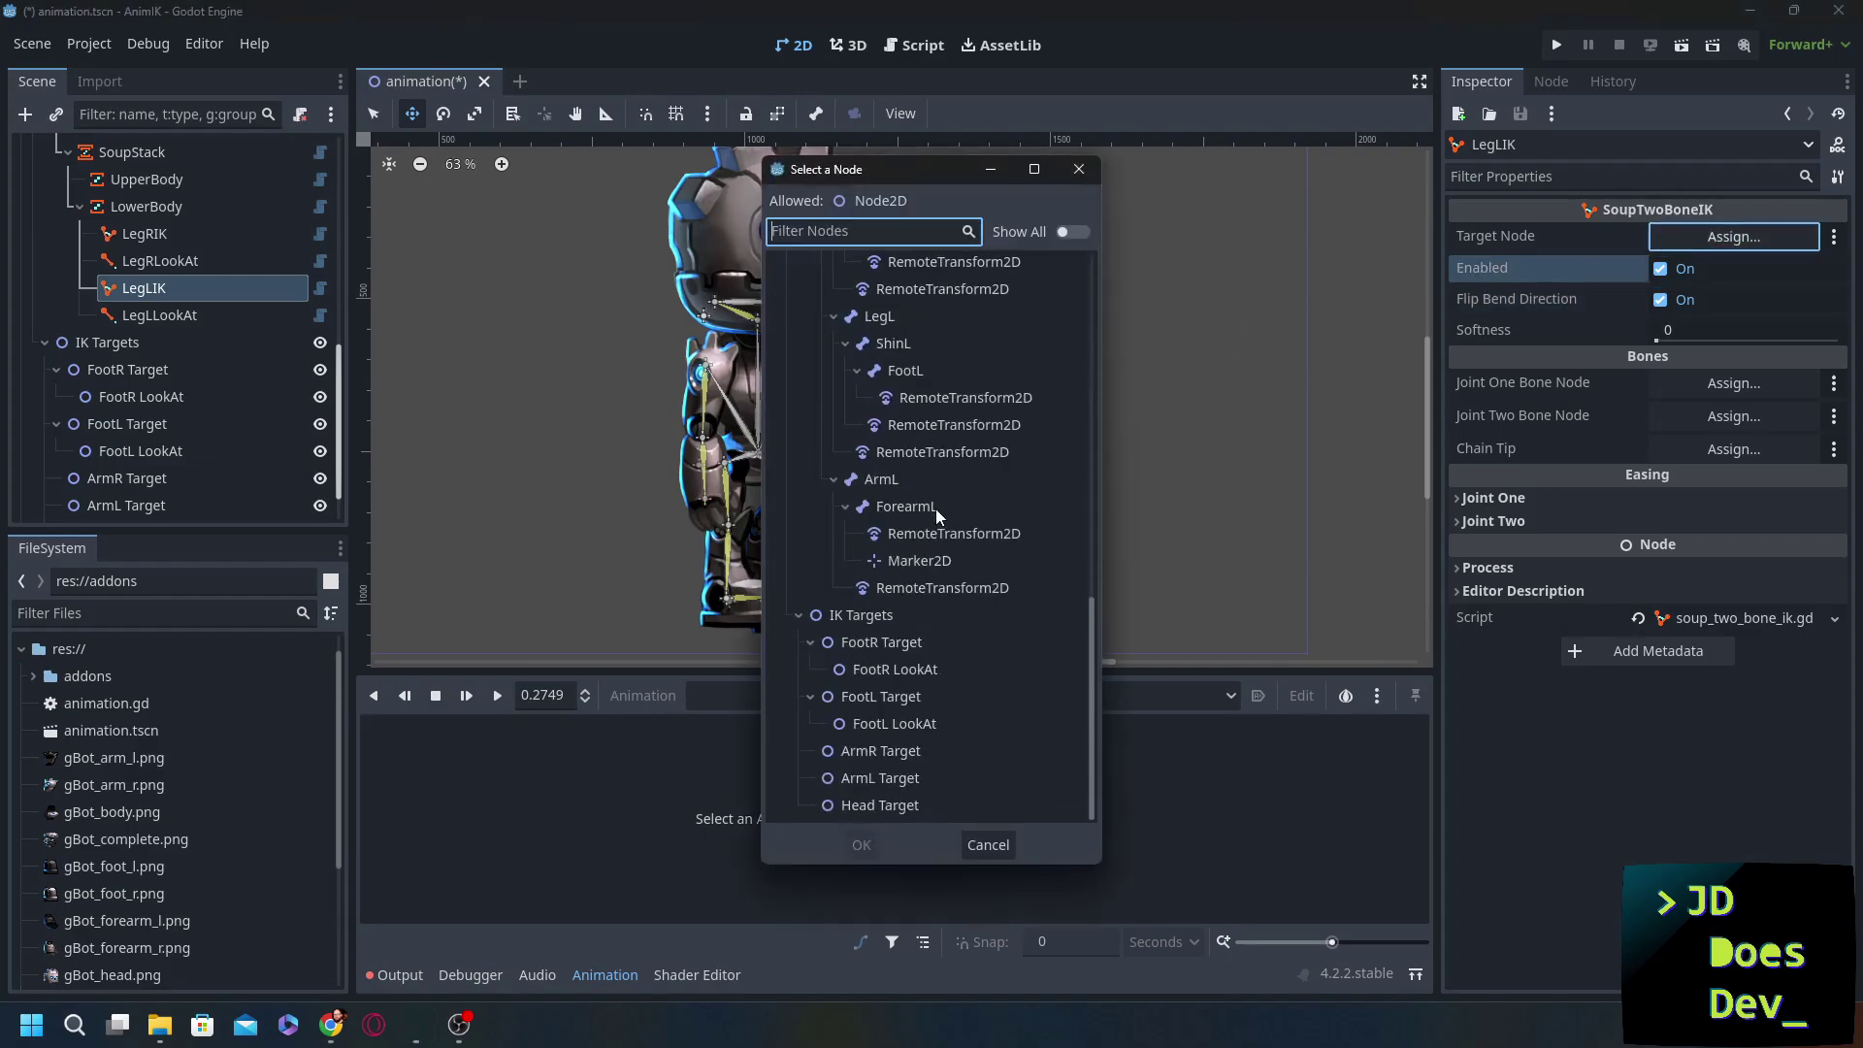
{"action": "double_click", "coordinate": [870, 696]}
- Assign the LegL bone as the Joint One Bone Node of LegLIK
{"action": "left_click", "coordinate": [1736, 384]}
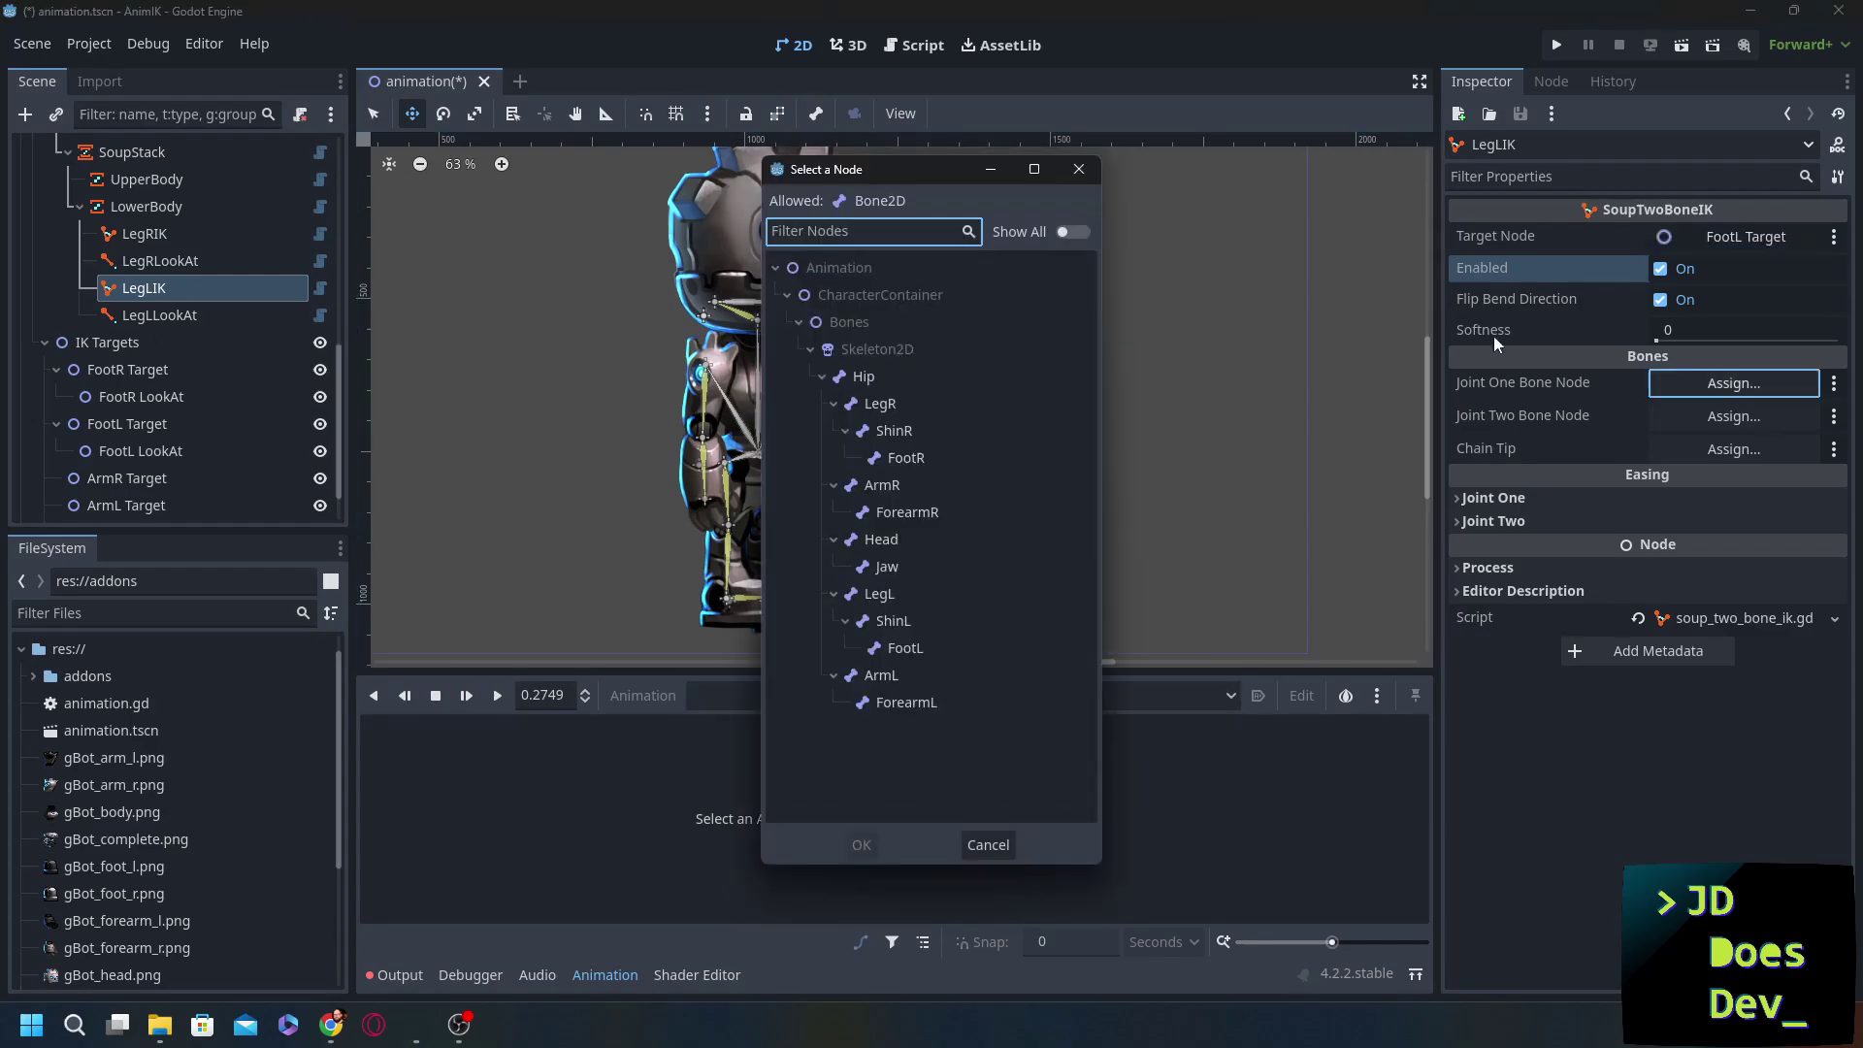
{"action": "left_click", "coordinate": [869, 593]}
{"action": "double_click", "coordinate": [869, 594]}
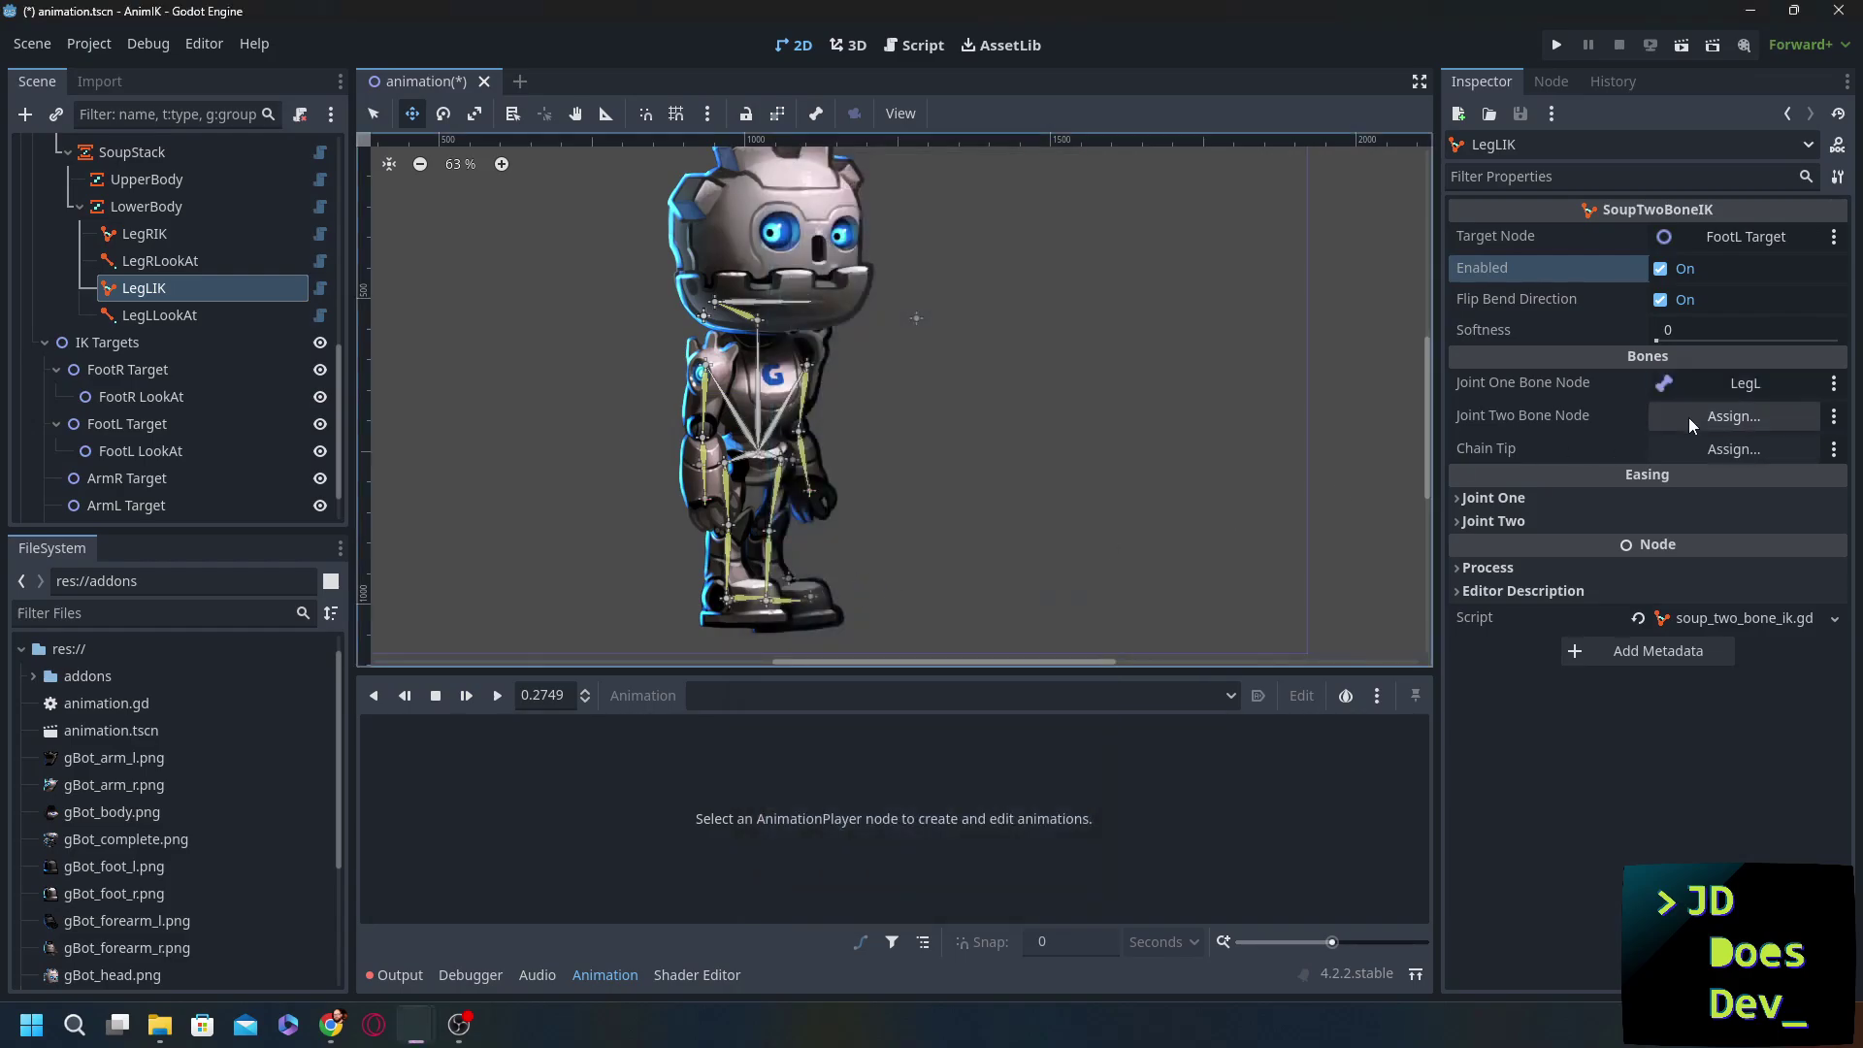
- Enable LegLLookAt, with FootL LookAt assigned as its Target Node and the FootL bone as its Bone Node
{"action": "scroll", "coordinate": [136, 281], "scroll_direction": "down", "scroll_amount": 1}
{"action": "left_click", "coordinate": [130, 261]}
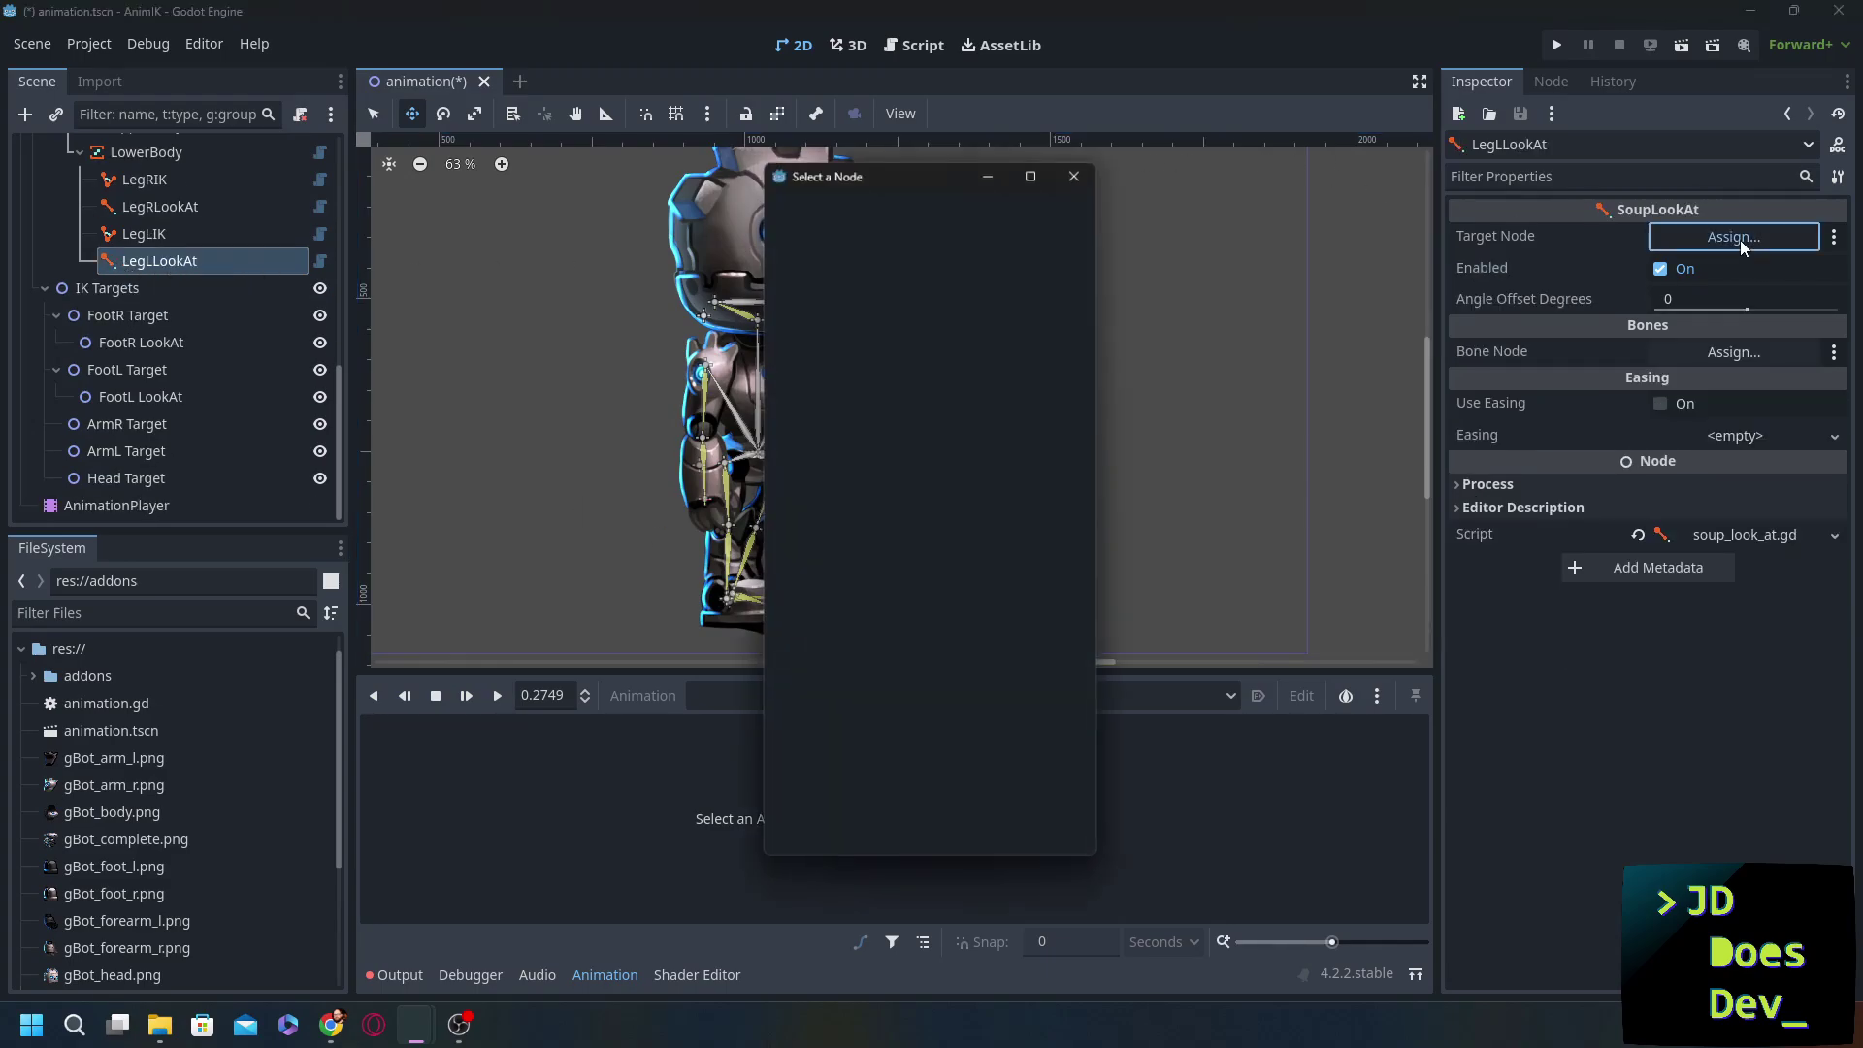
{"action": "scroll", "coordinate": [1009, 528], "scroll_direction": "down", "scroll_amount": 5}
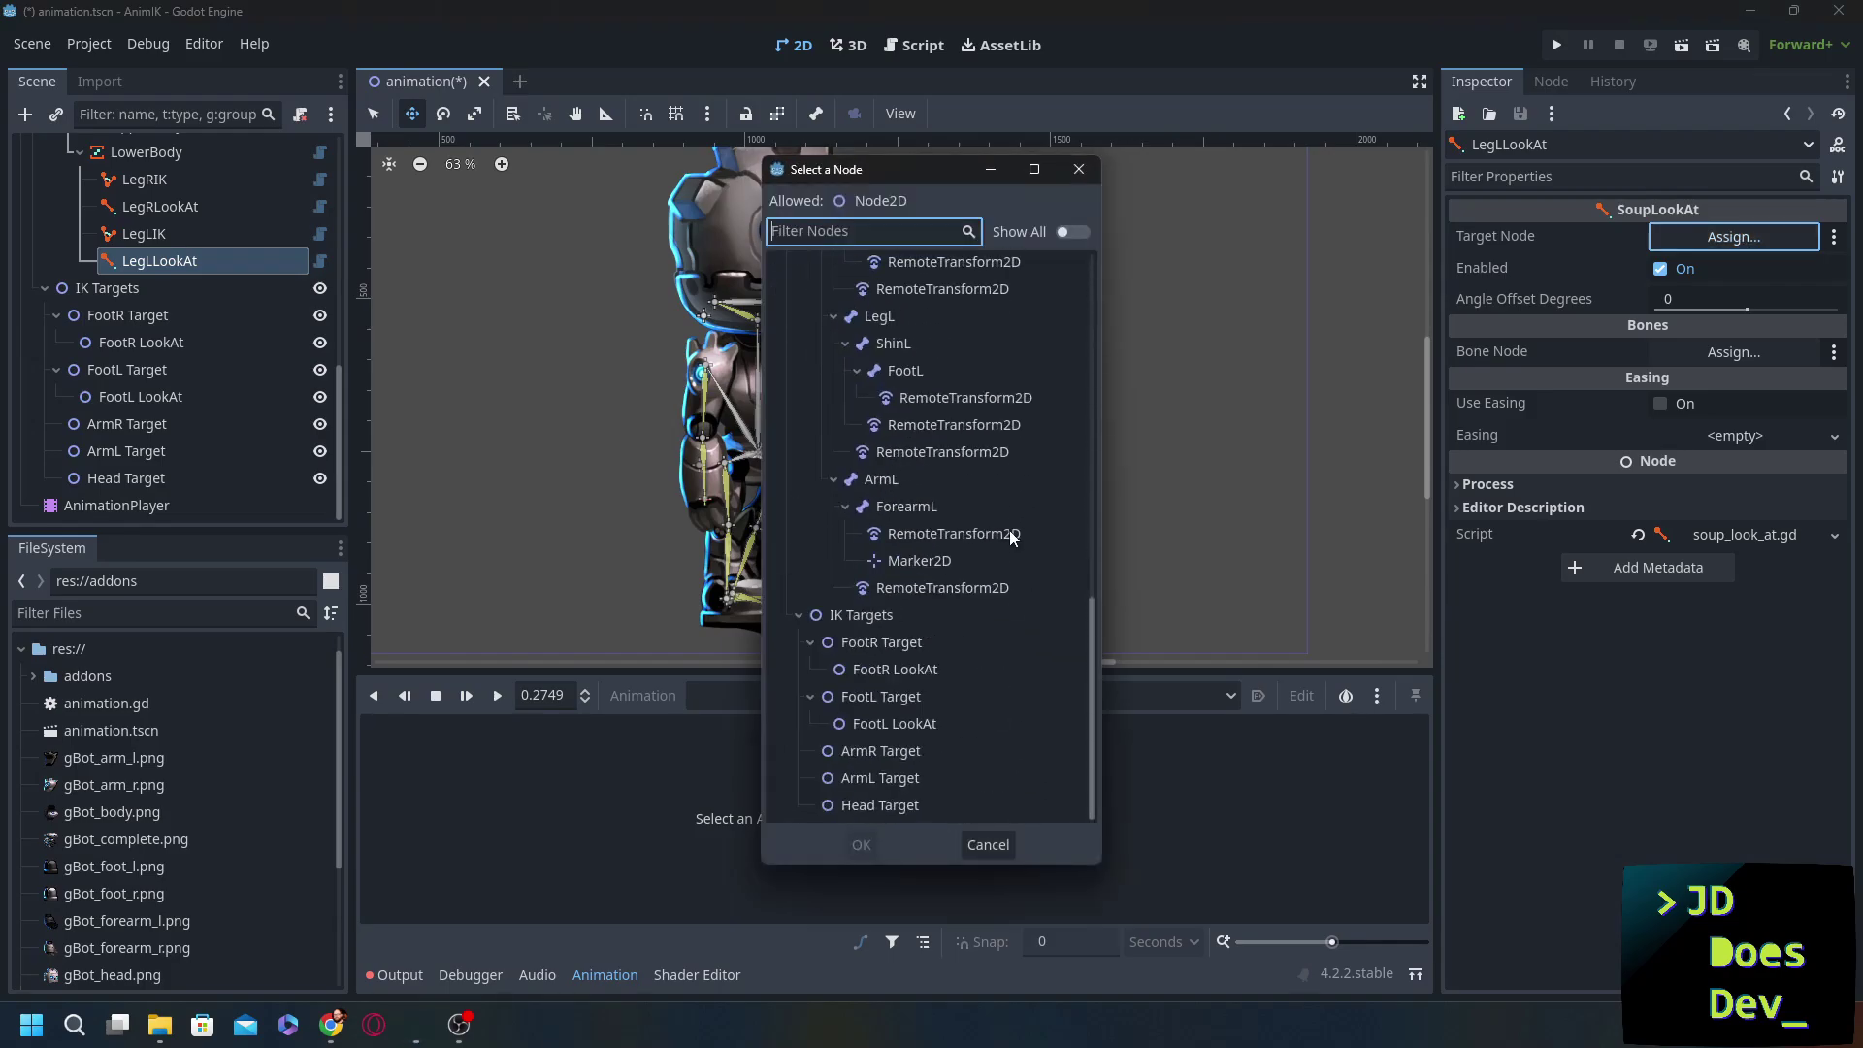
{"action": "double_click", "coordinate": [862, 724]}
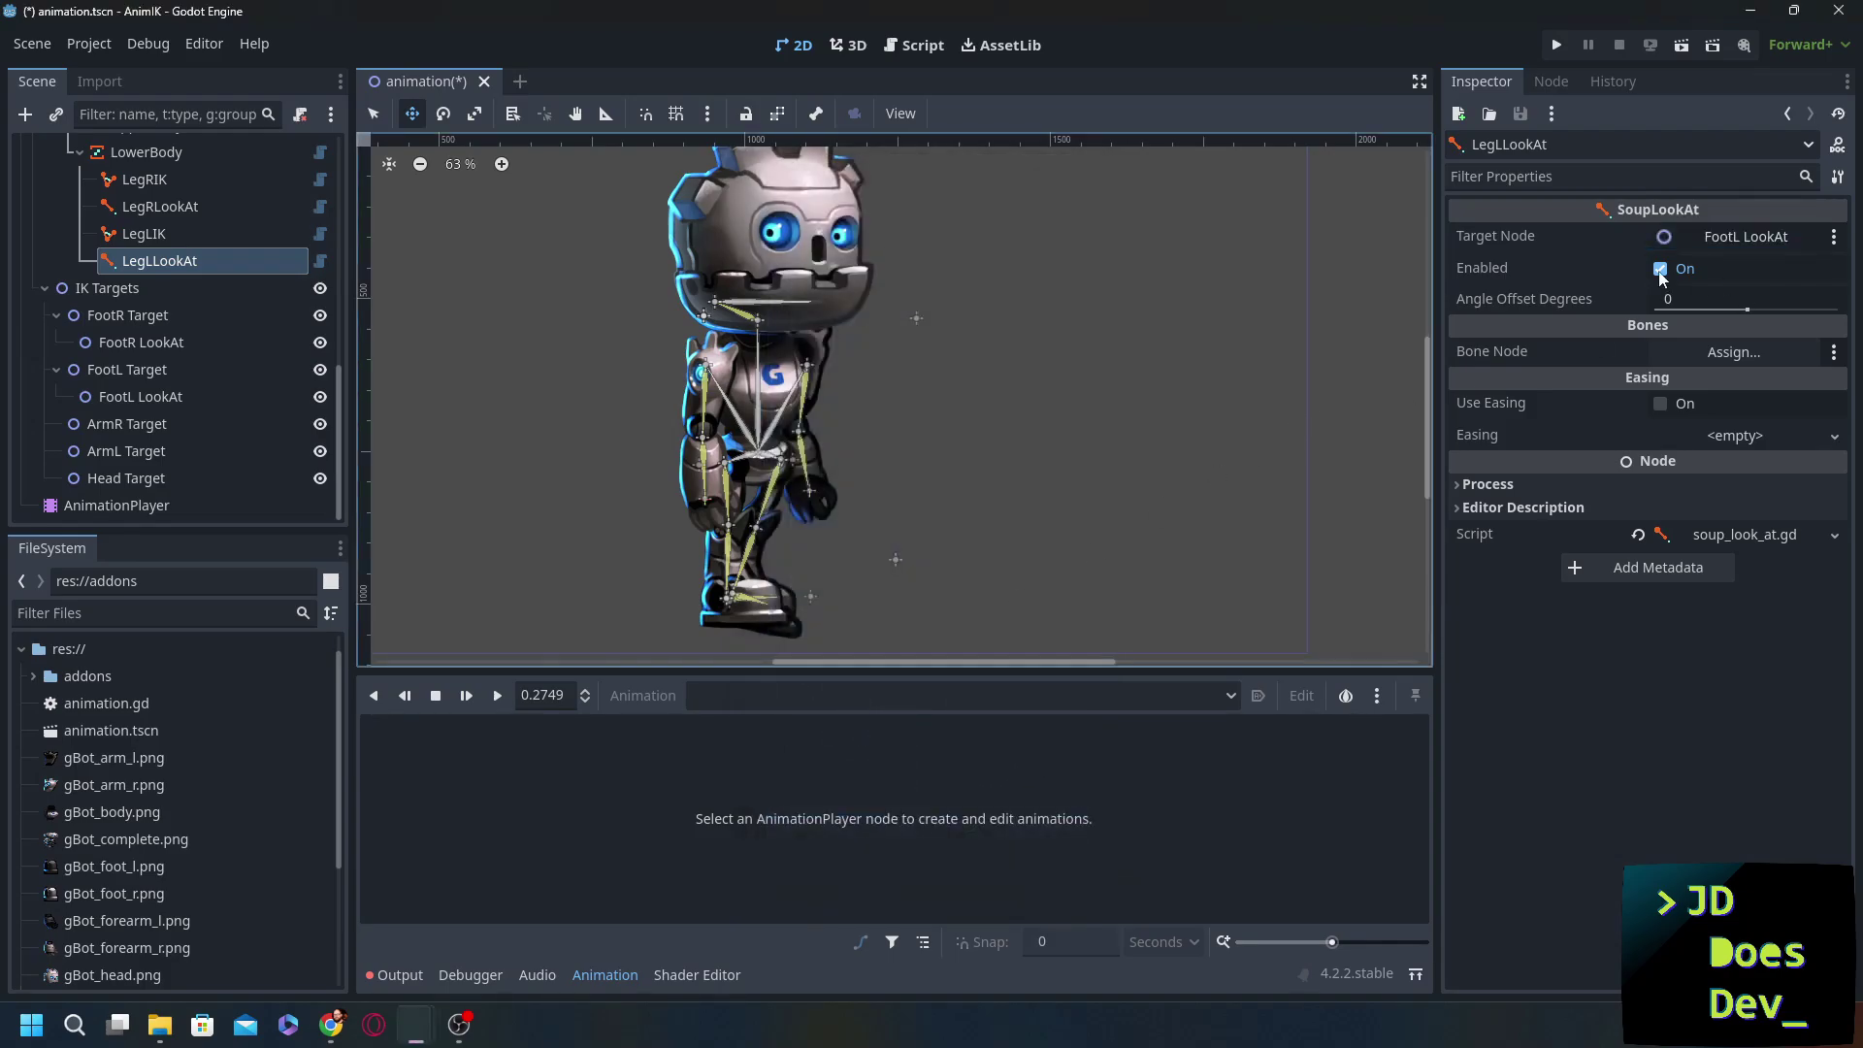
{"action": "left_click", "coordinate": [1733, 352]}
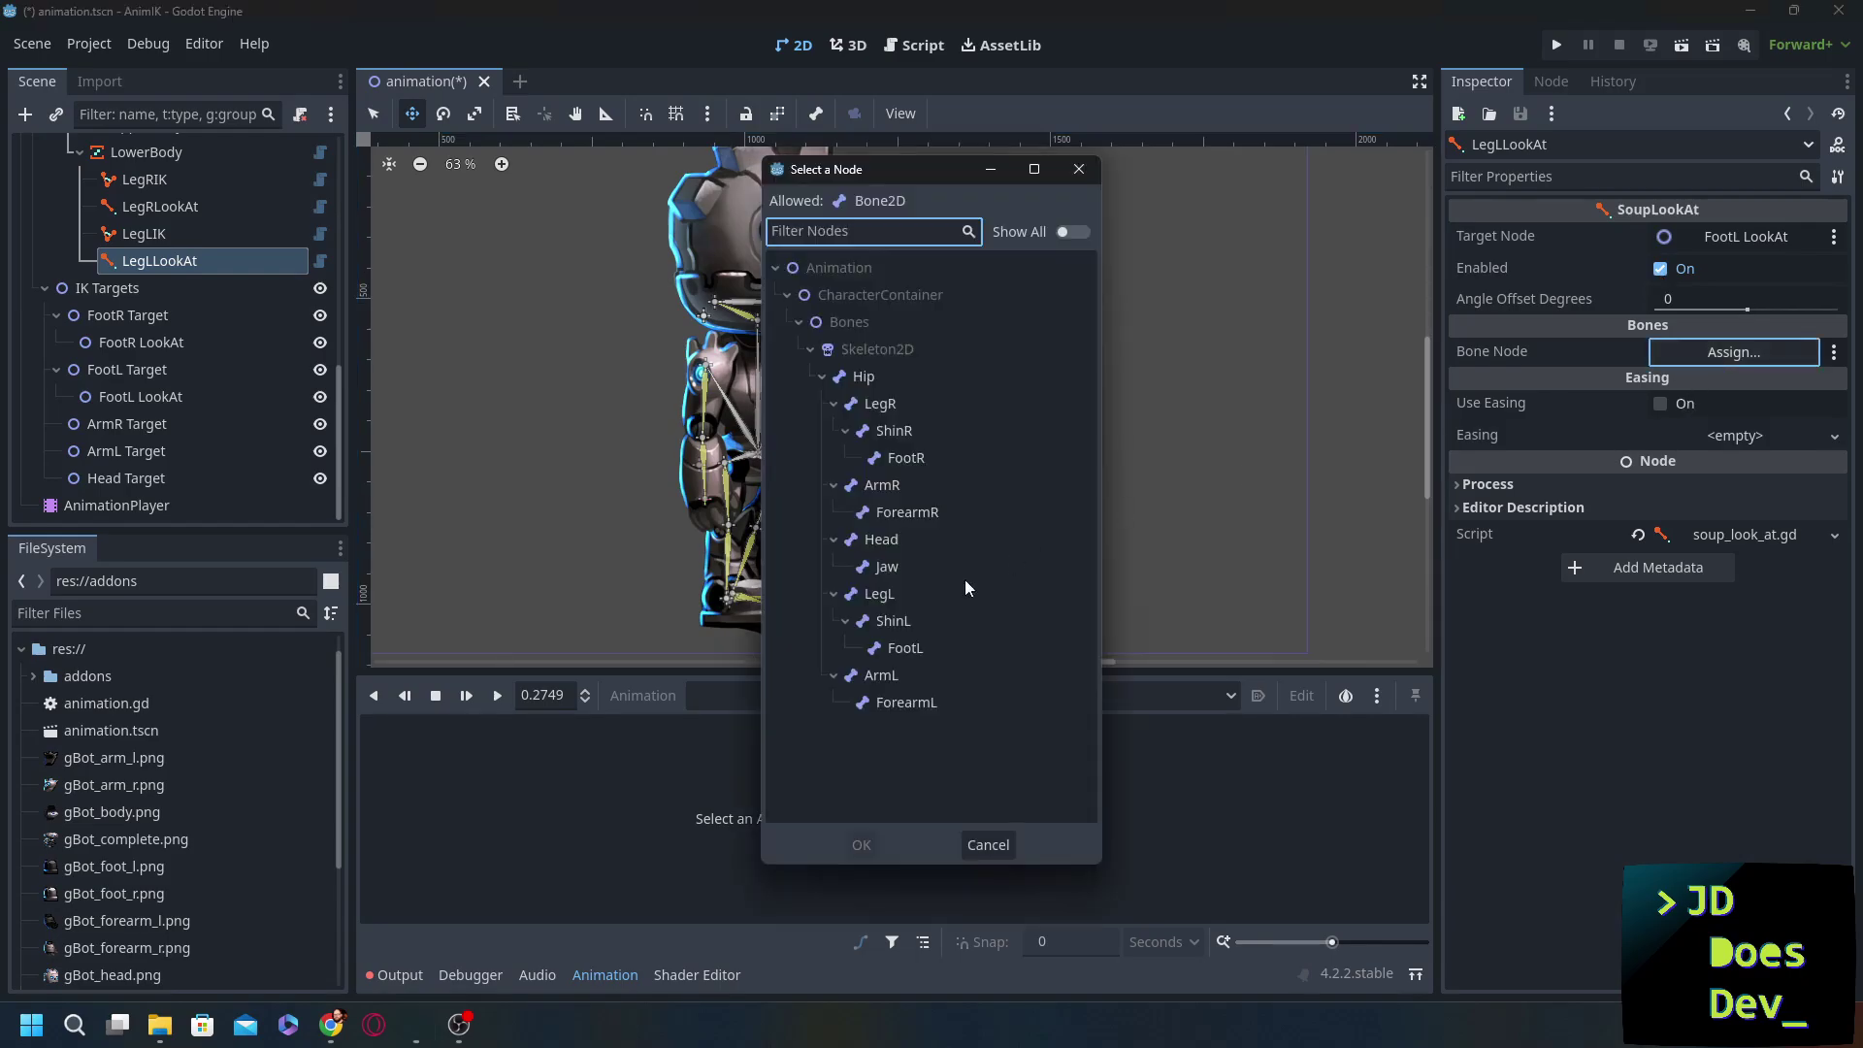
{"action": "double_click", "coordinate": [900, 654]}
- Reposition FootL Target and FootL LookAt so the left foot rests flat, slightly ahead of the right foot
{"action": "left_click", "coordinate": [889, 559]}
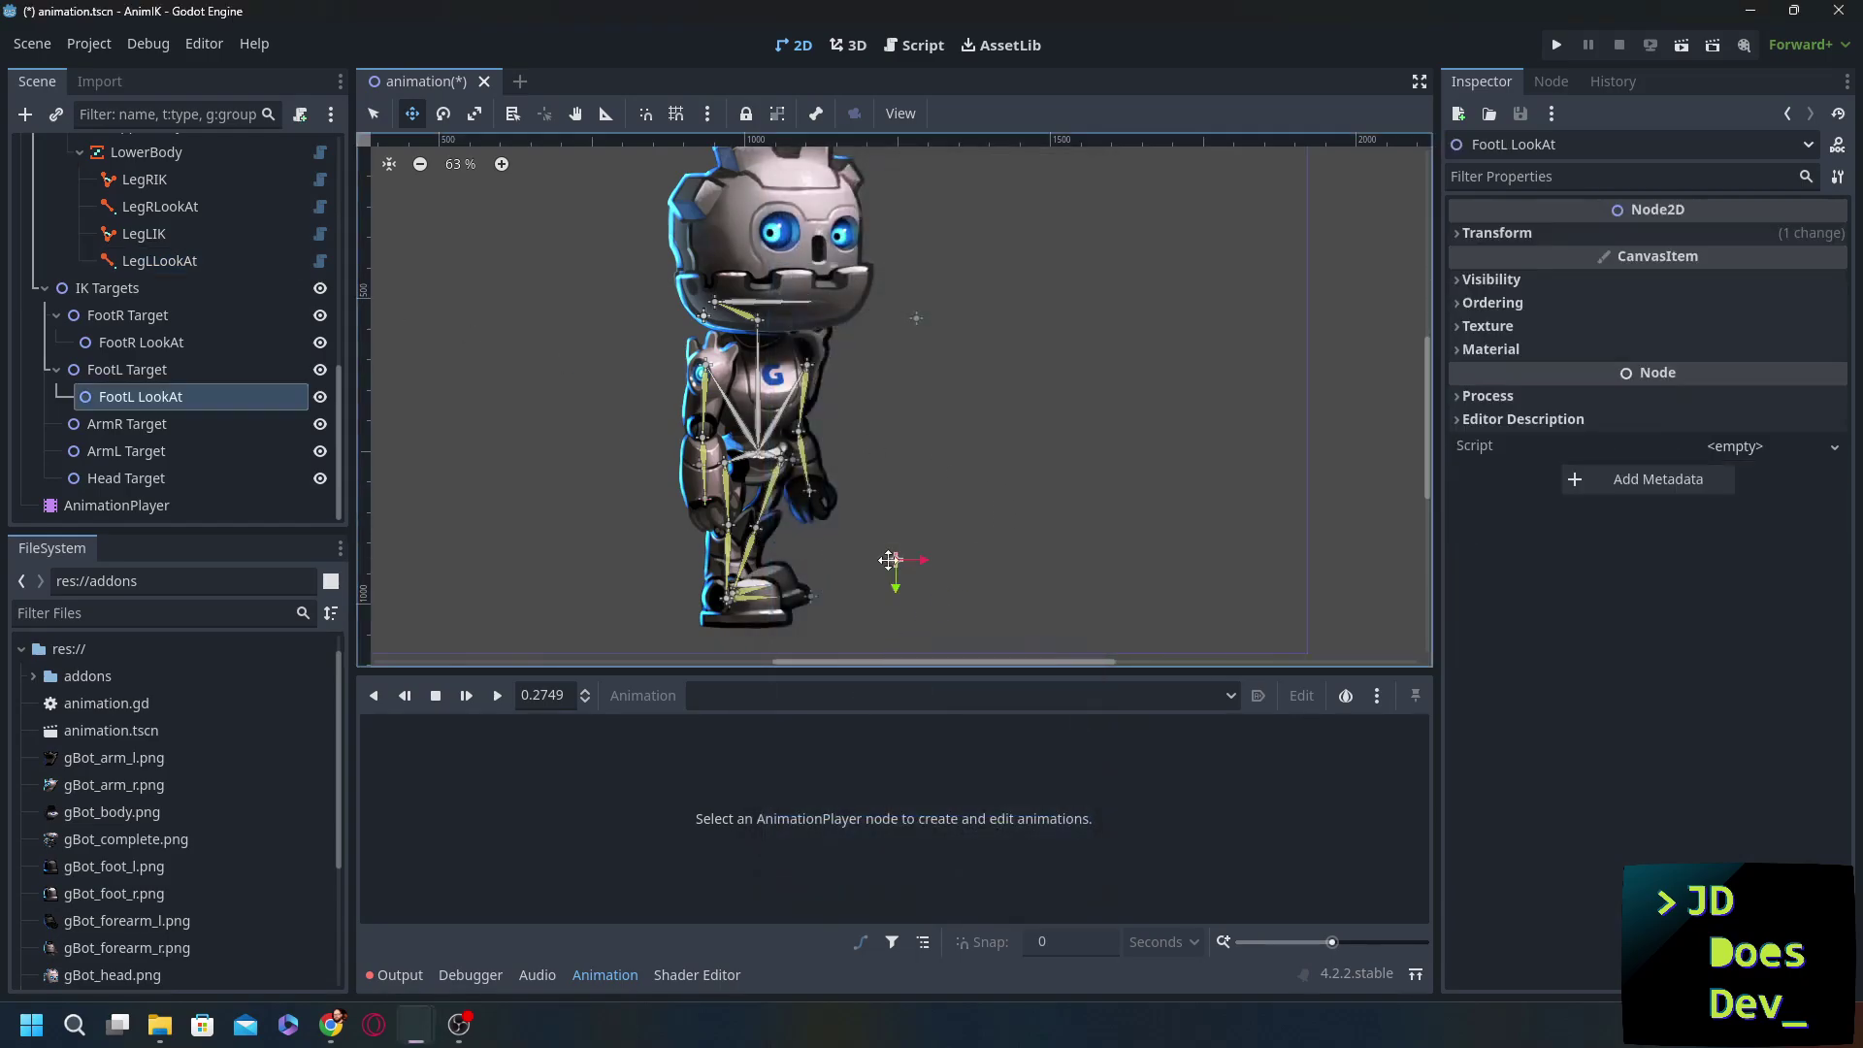
{"action": "left_click_drag", "start_coordinate": [889, 560], "coordinate": [880, 604]}
{"action": "left_click", "coordinate": [121, 374]}
{"action": "left_click_drag", "start_coordinate": [727, 602], "coordinate": [799, 594]}
{"action": "left_click", "coordinate": [931, 621]}
{"action": "left_click_drag", "start_coordinate": [972, 621], "coordinate": [860, 607]}
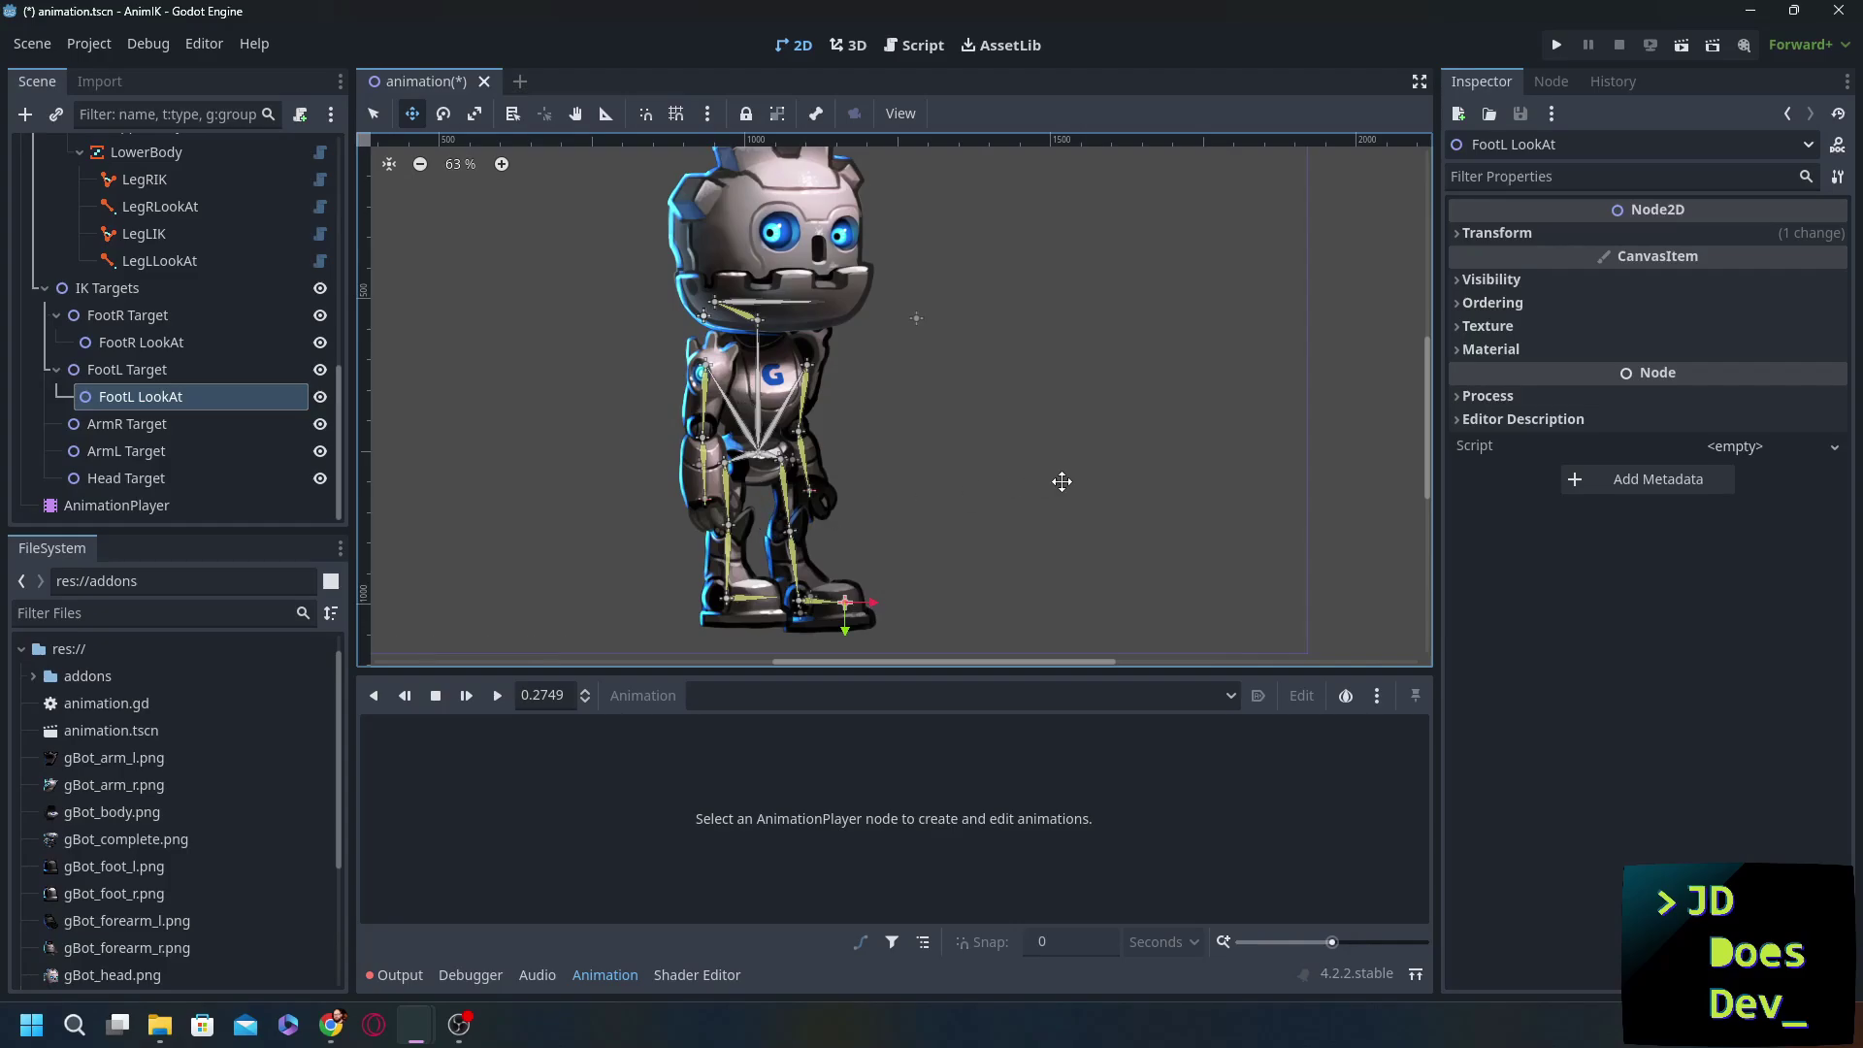
{"action": "left_click", "coordinate": [146, 369]}
- Collapse LowerBody and add two SoupTwoBoneIK nodes and one SoupLookAt node as children of UpperBody
{"action": "scroll", "coordinate": [176, 309], "scroll_direction": "up", "scroll_amount": 5}
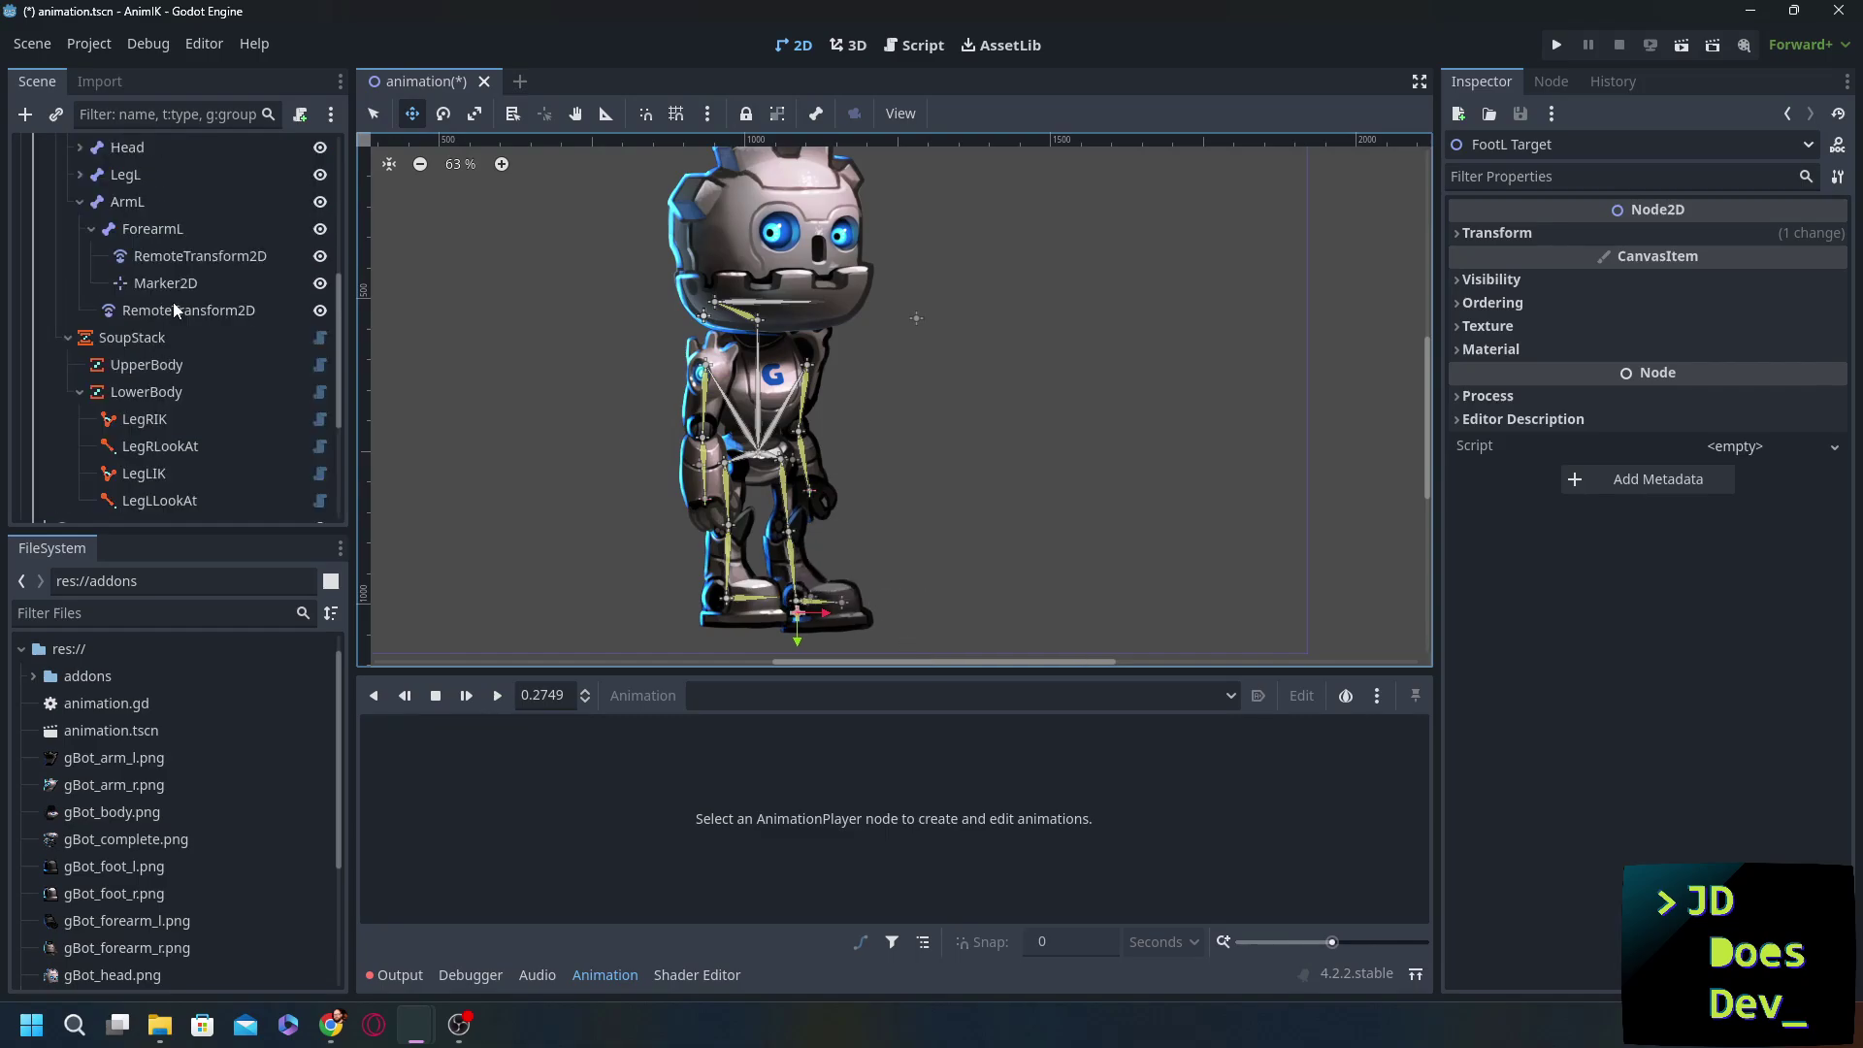
{"action": "left_click", "coordinate": [81, 393]}
{"action": "left_click", "coordinate": [97, 368]}
{"action": "left_click", "coordinate": [94, 372]}
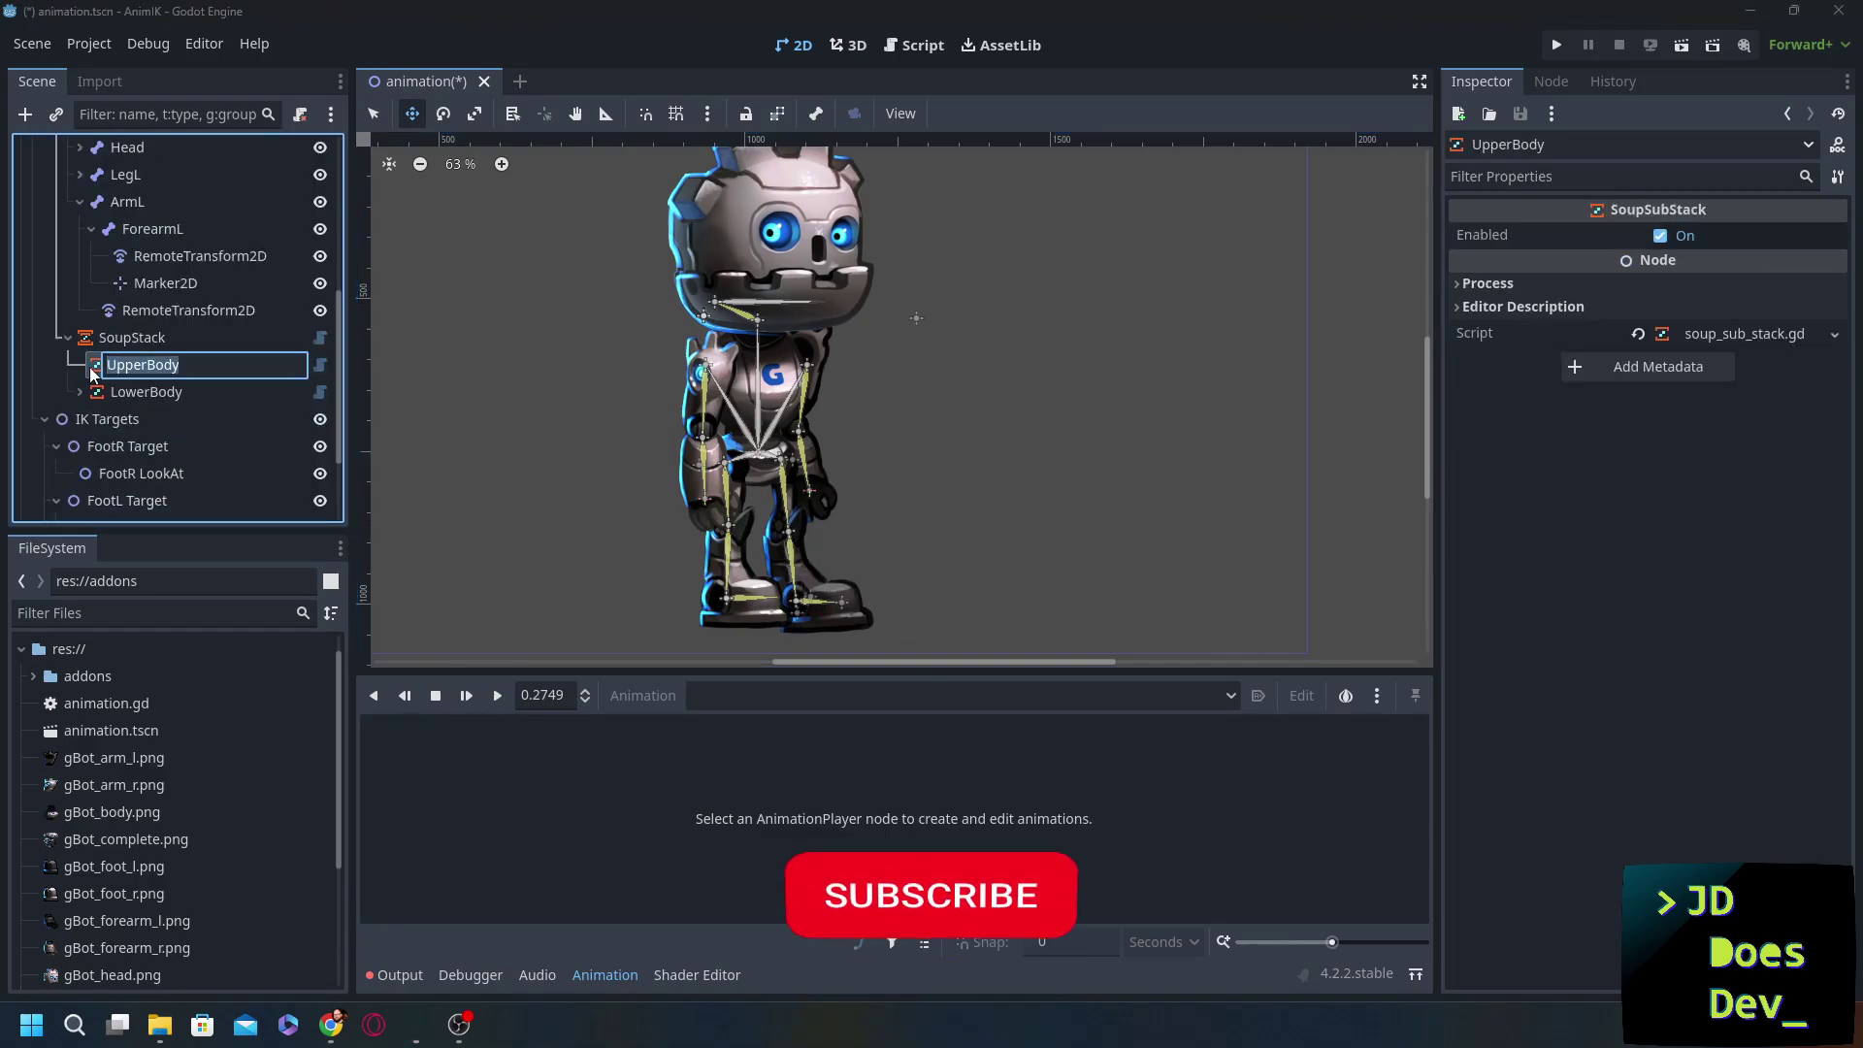
{"action": "key", "text": "Escape"}
{"action": "key", "text": "ctrl+a"}
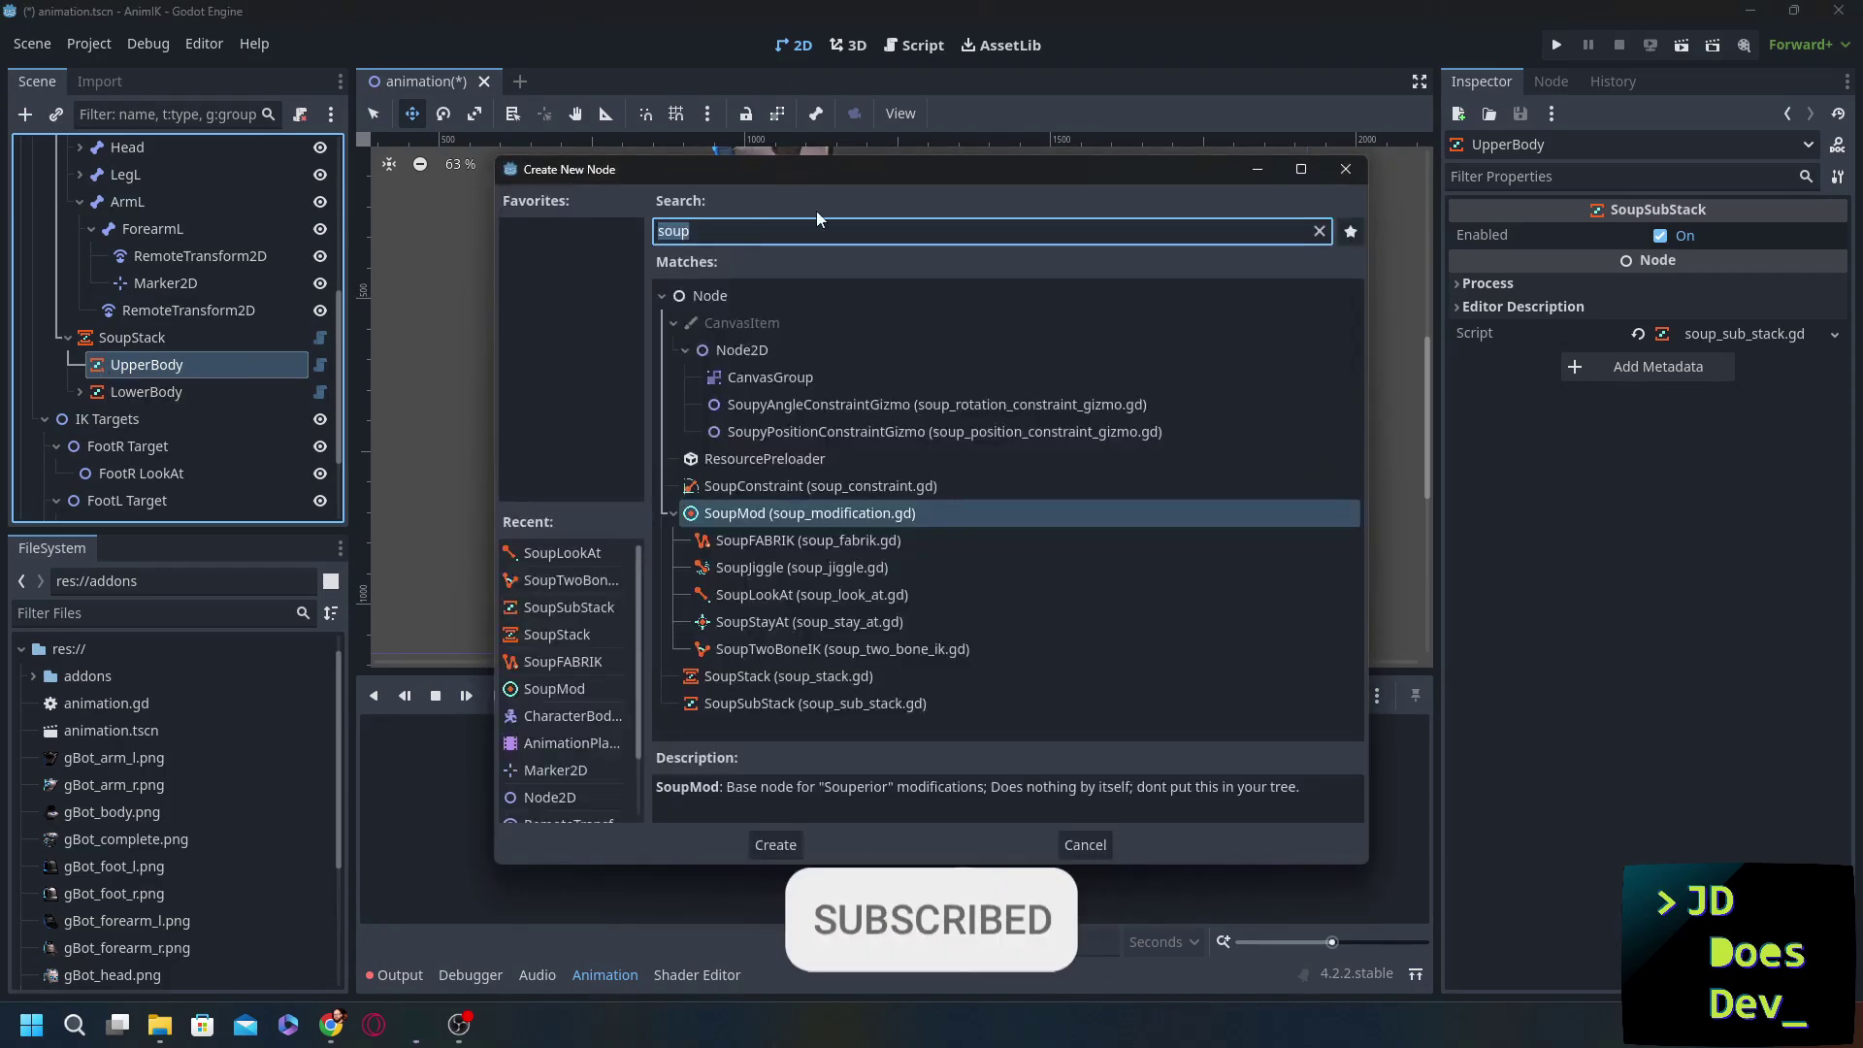
{"action": "left_click", "coordinate": [780, 643]}
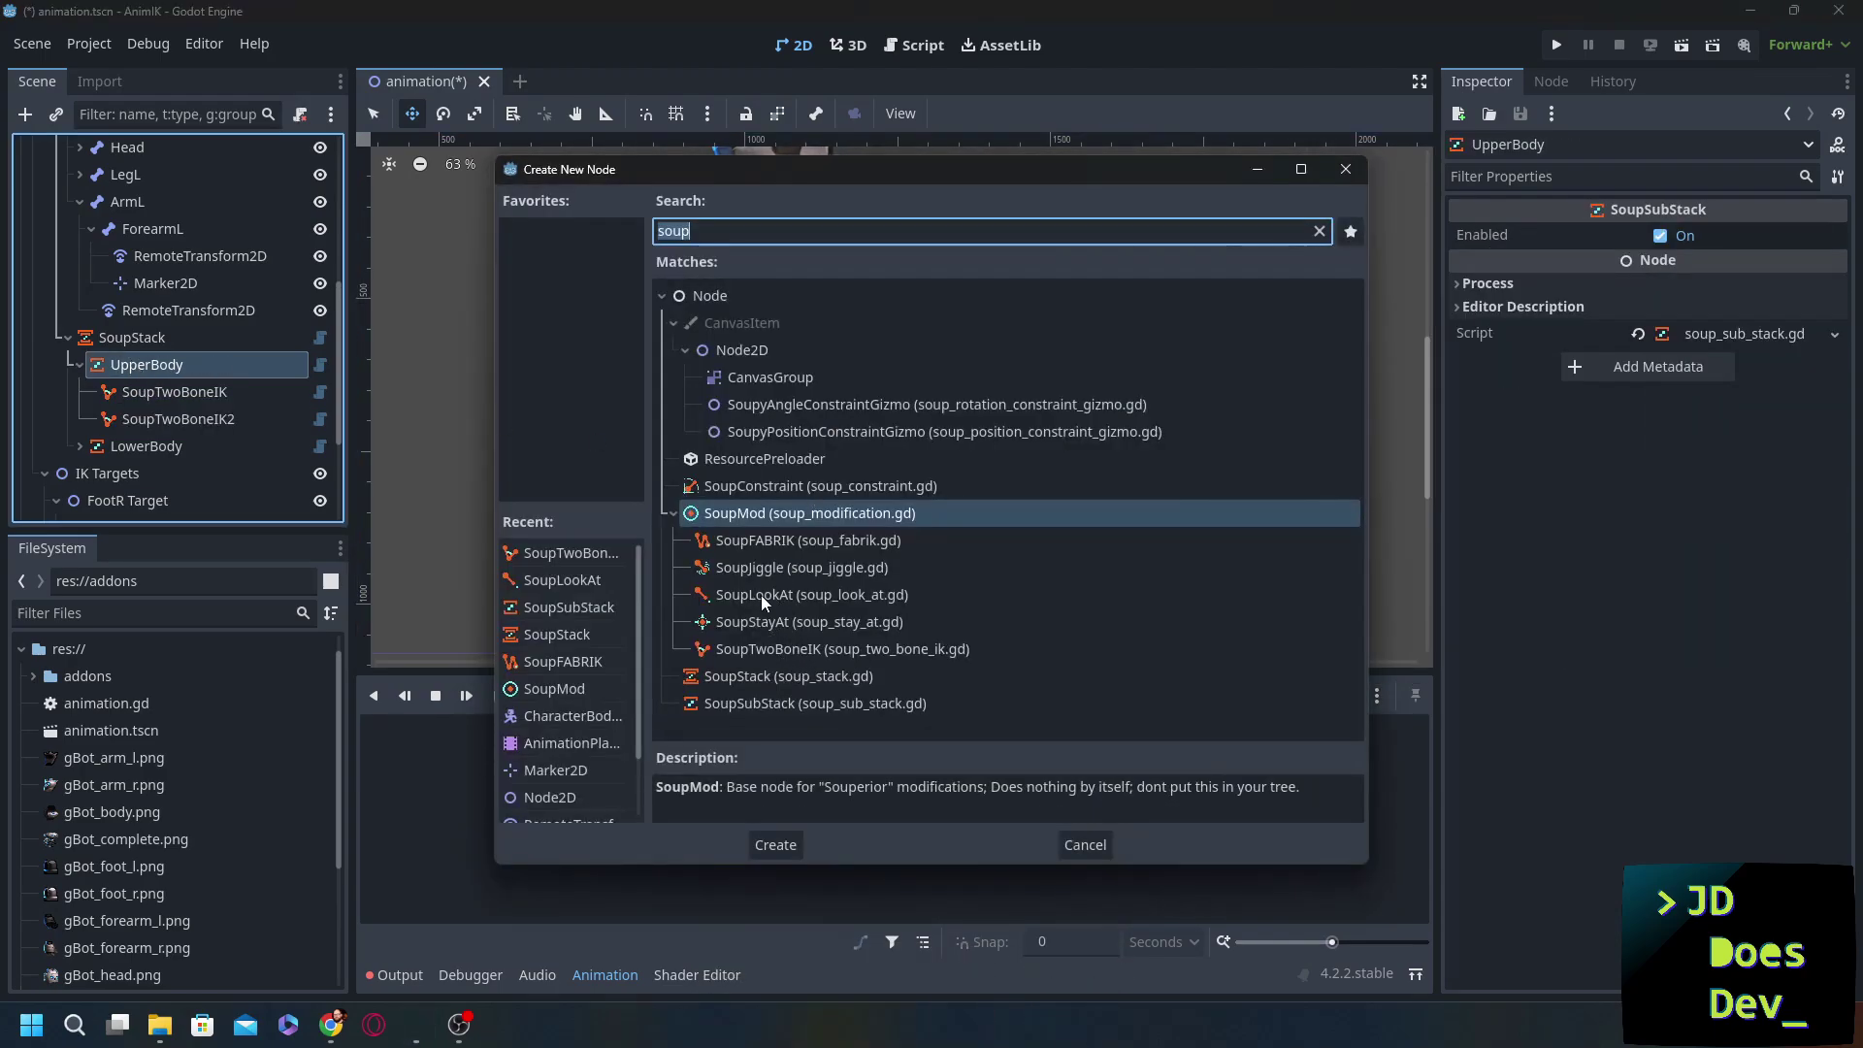
{"action": "double_click", "coordinate": [761, 594]}
- Rename UpperBody's first SoupTwoBoneIK node as ArmLIK and the second one as ArmRIK
{"action": "double_click", "coordinate": [294, 388]}
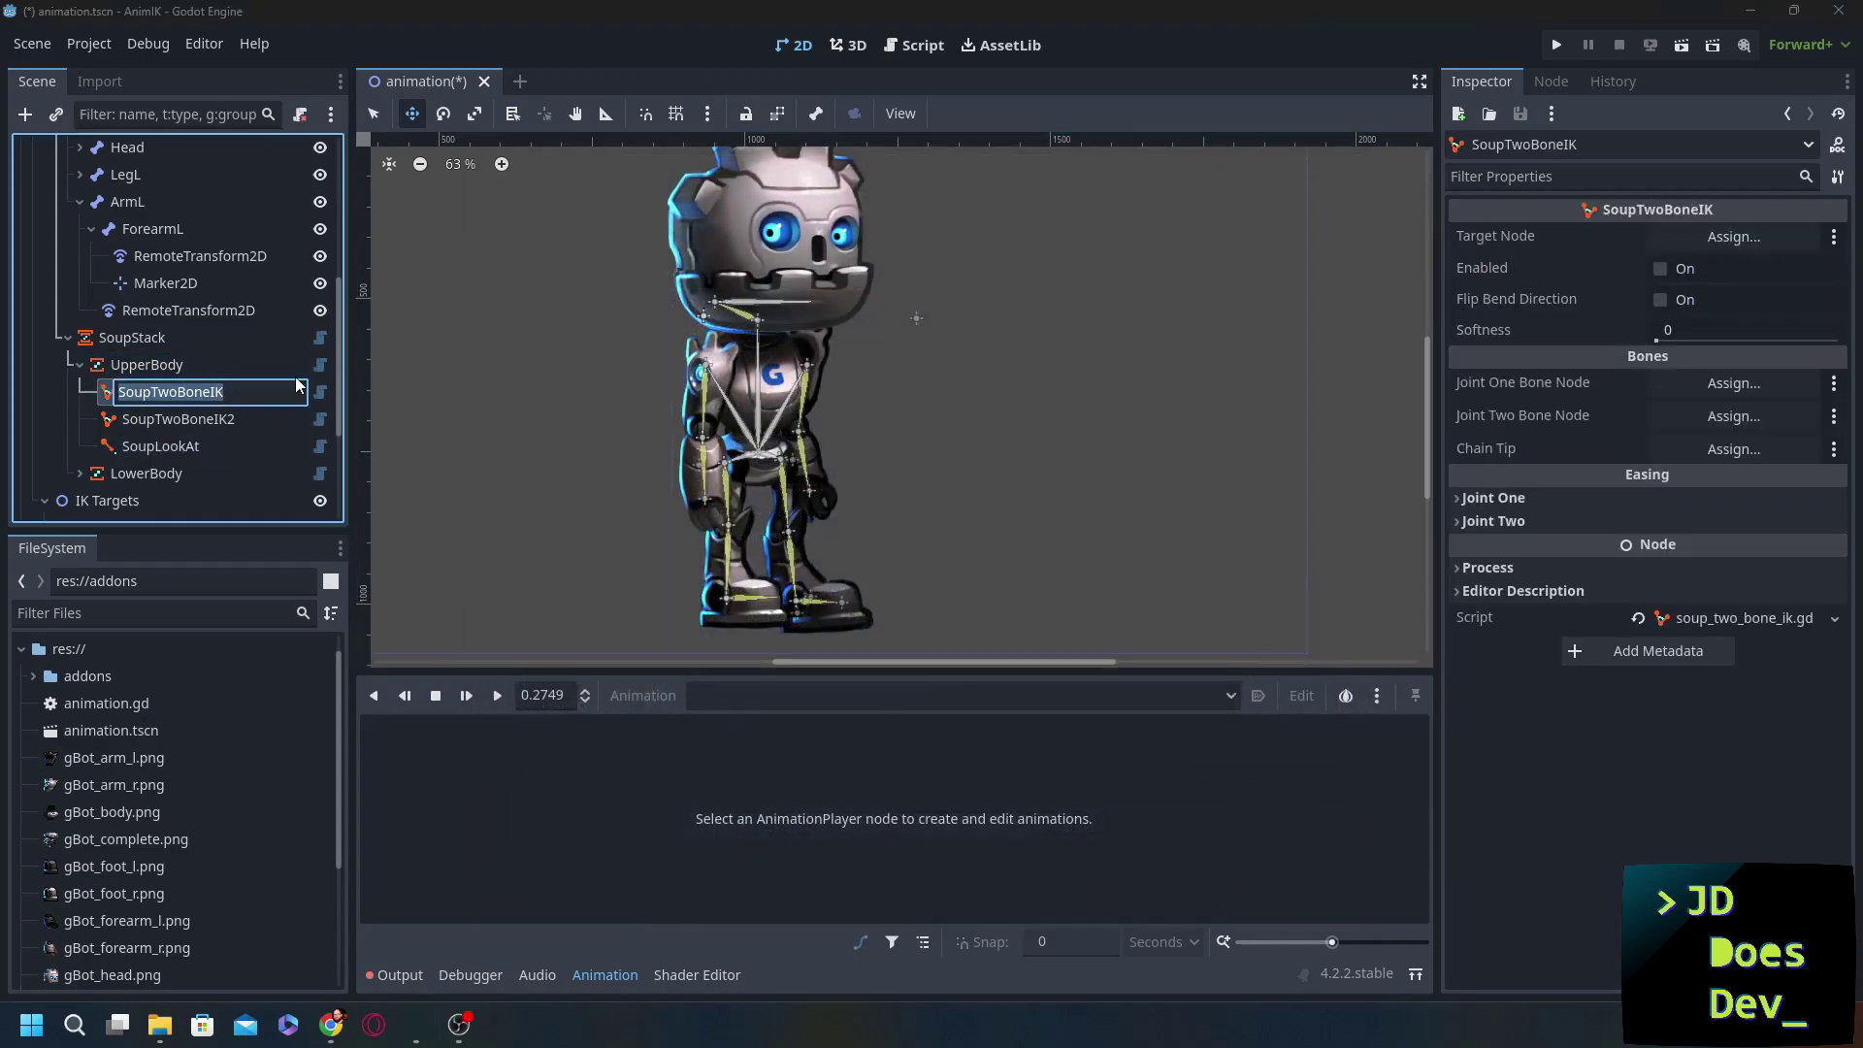
{"action": "type", "text": "Arm"}
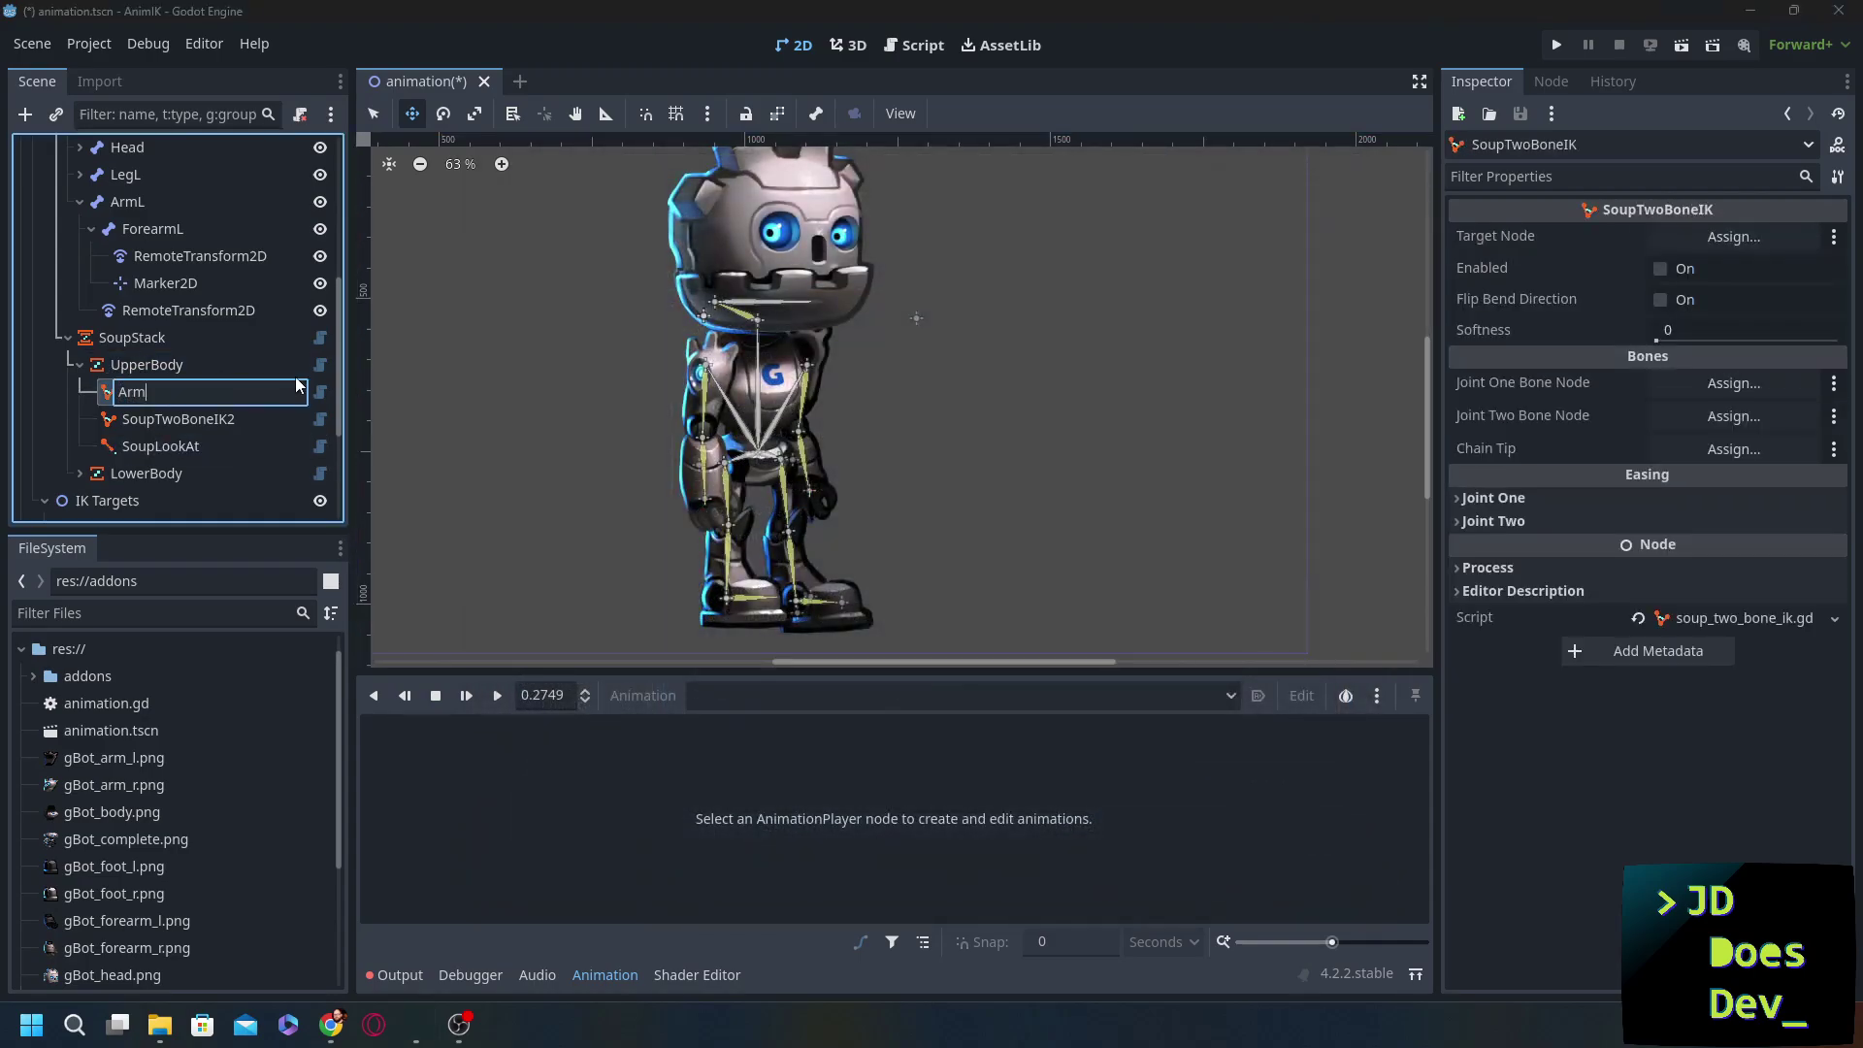
{"action": "type", "text": "LIK"}
{"action": "double_click", "coordinate": [188, 419]}
{"action": "type", "text": "ArmR"}
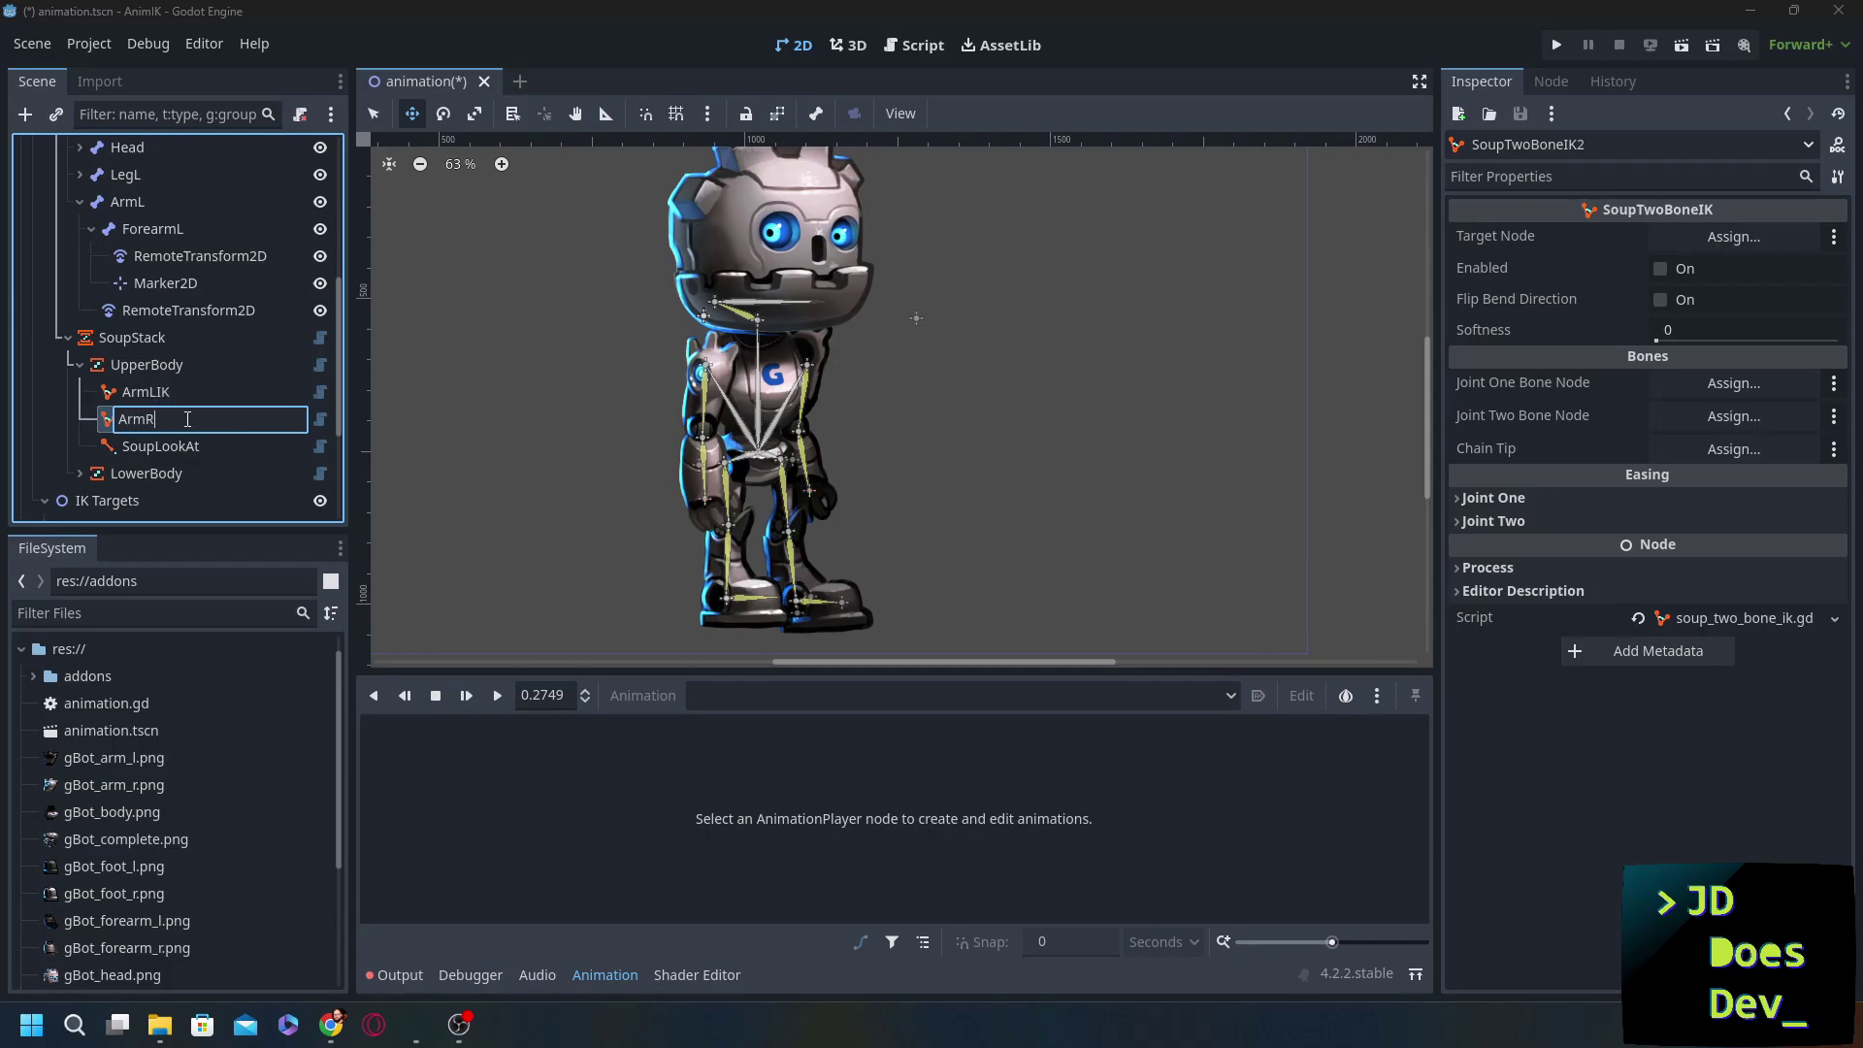
{"action": "type", "text": "IK"}
{"action": "key", "text": "Return"}
- Rename the SoupLookAt node under UpperBody as HeadLookAt
{"action": "key", "text": "Down"}
{"action": "key", "text": "F2"}
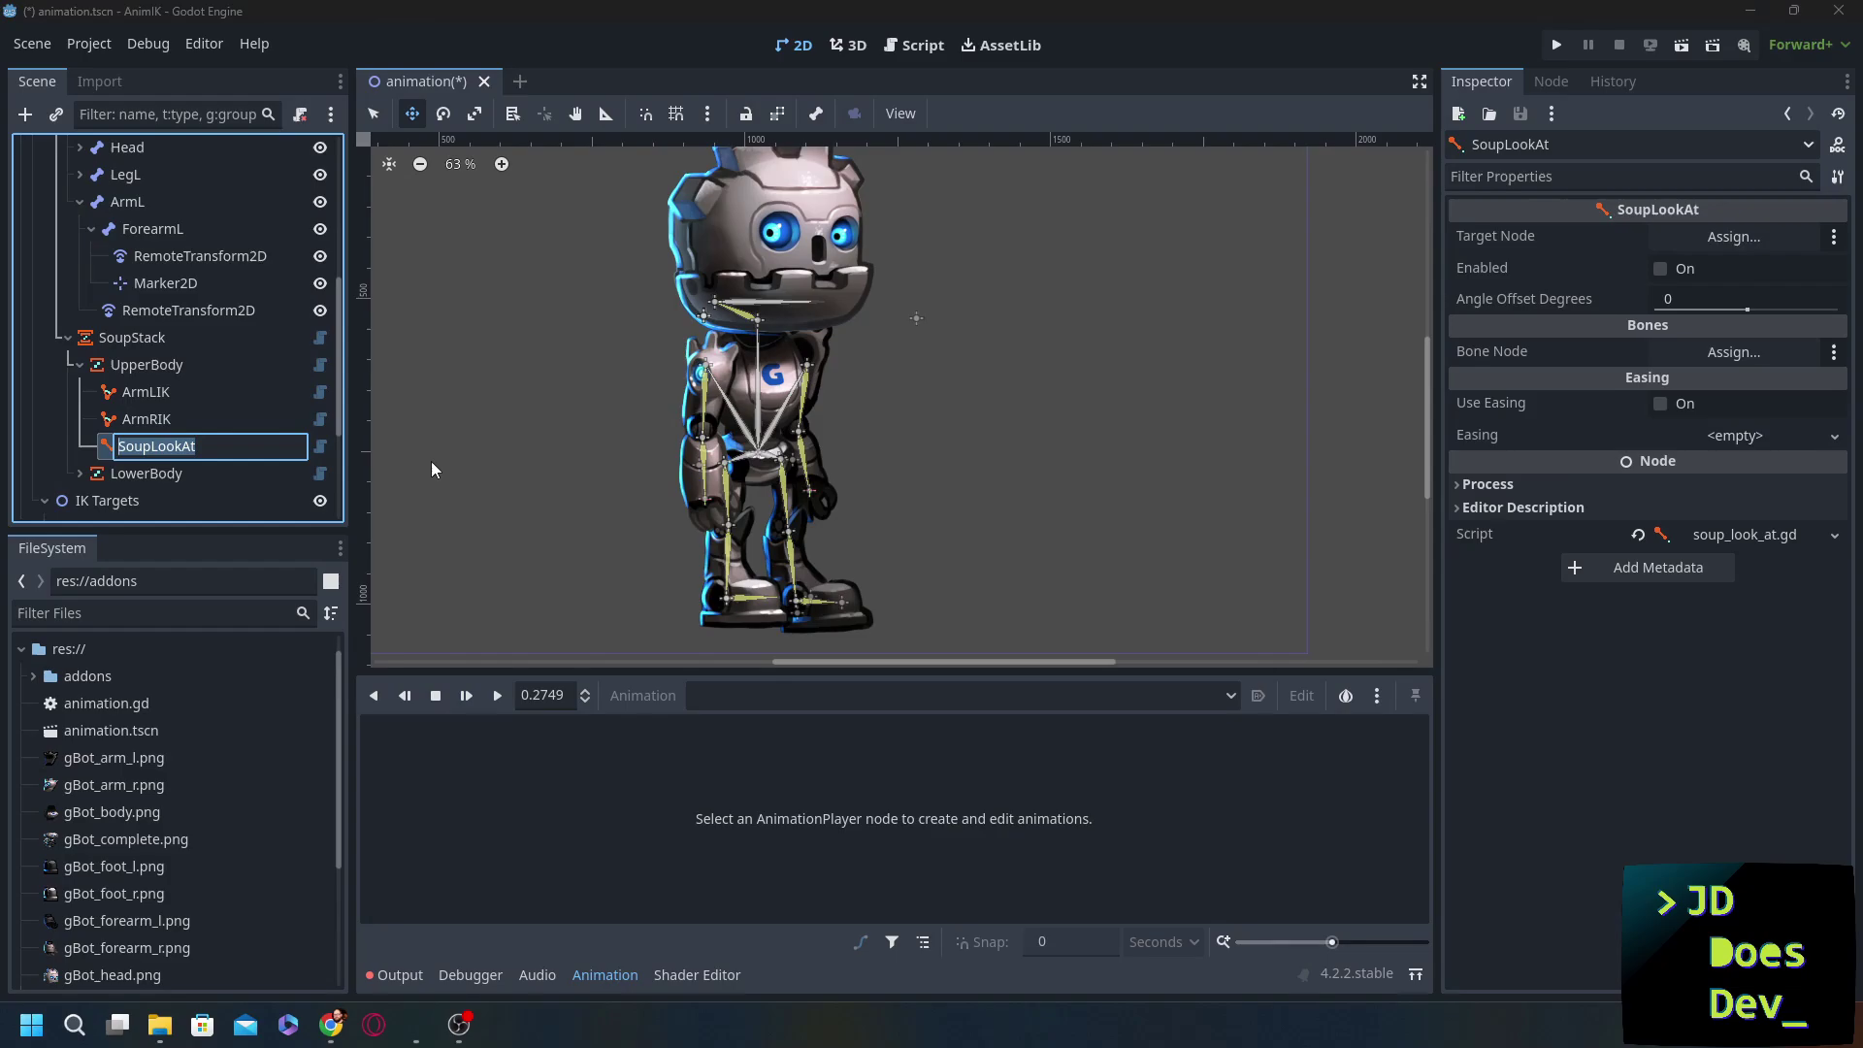
{"action": "type", "text": "HeadLookAt"}
{"action": "key", "text": "Return"}
- Assign ArmL Target as the Target Node of ArmLIK and enable the modification
{"action": "scroll", "coordinate": [144, 234], "scroll_direction": "up", "scroll_amount": 1}
{"action": "left_click", "coordinate": [144, 227]}
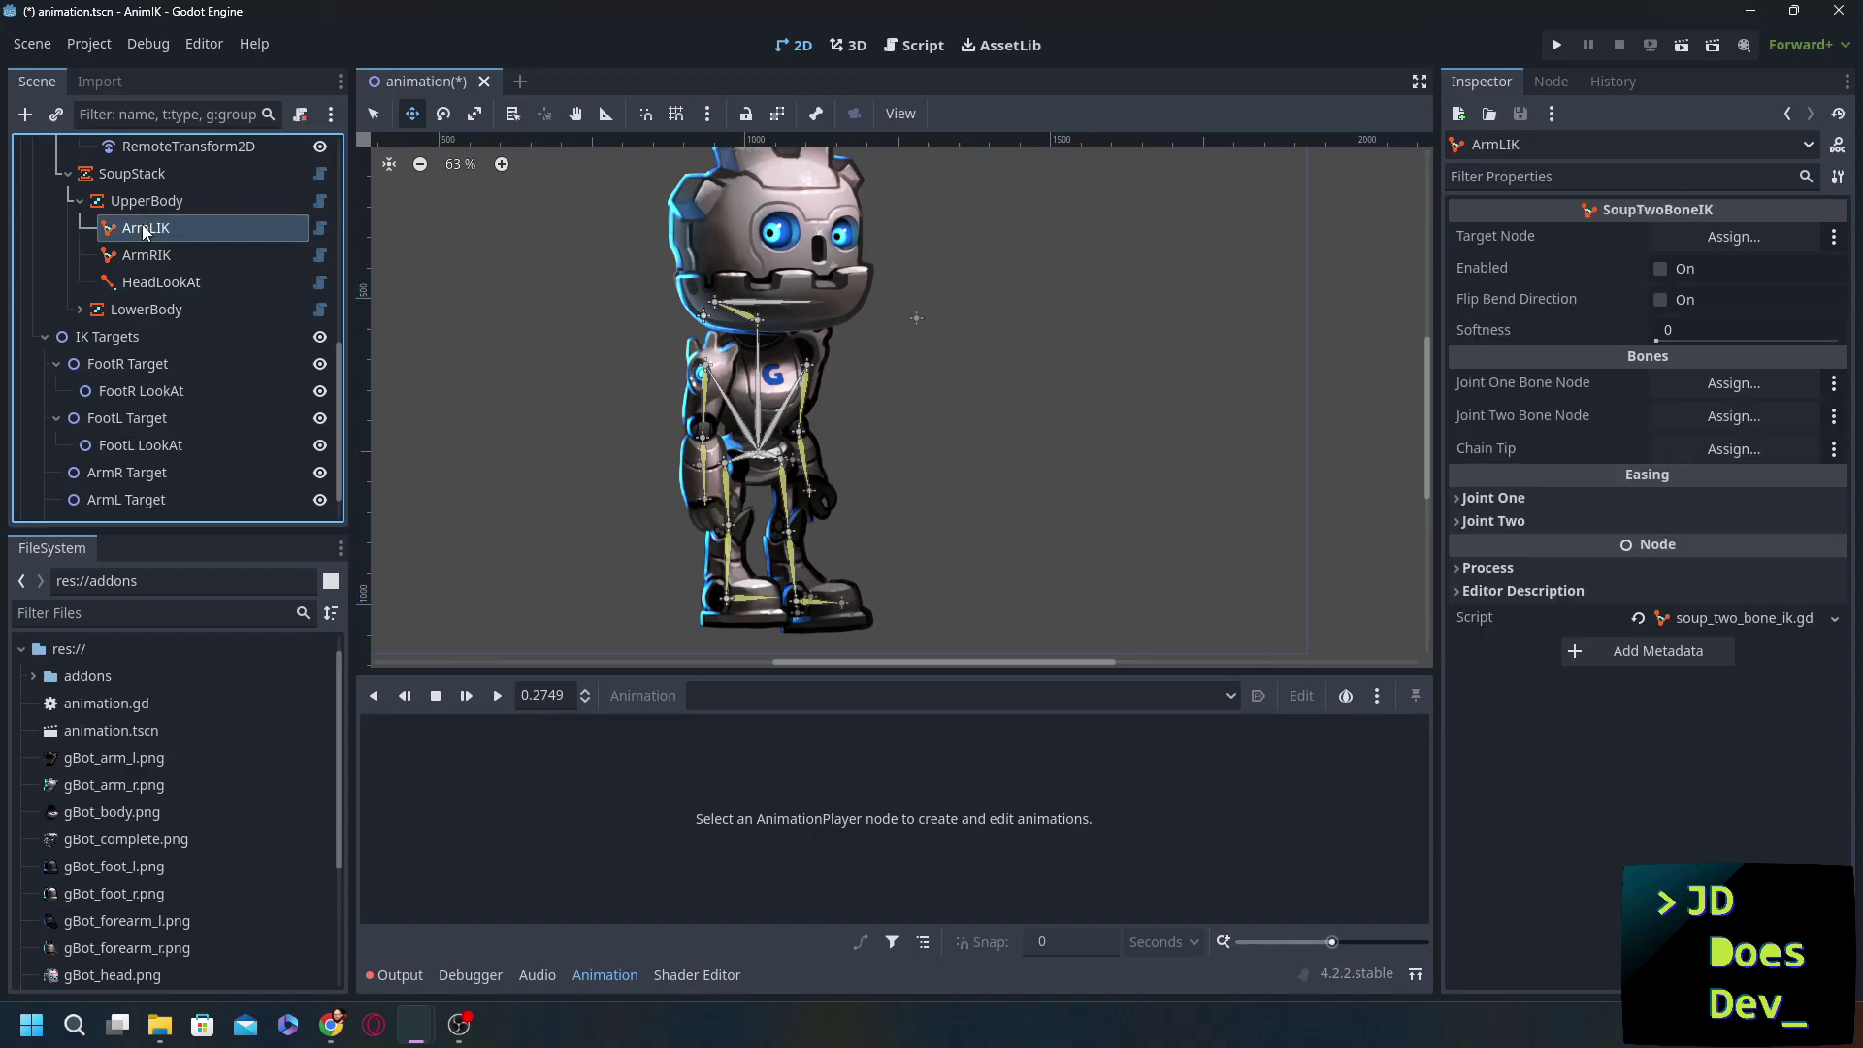
{"action": "left_click", "coordinate": [1674, 235]}
{"action": "scroll", "coordinate": [934, 574], "scroll_direction": "down", "scroll_amount": 10}
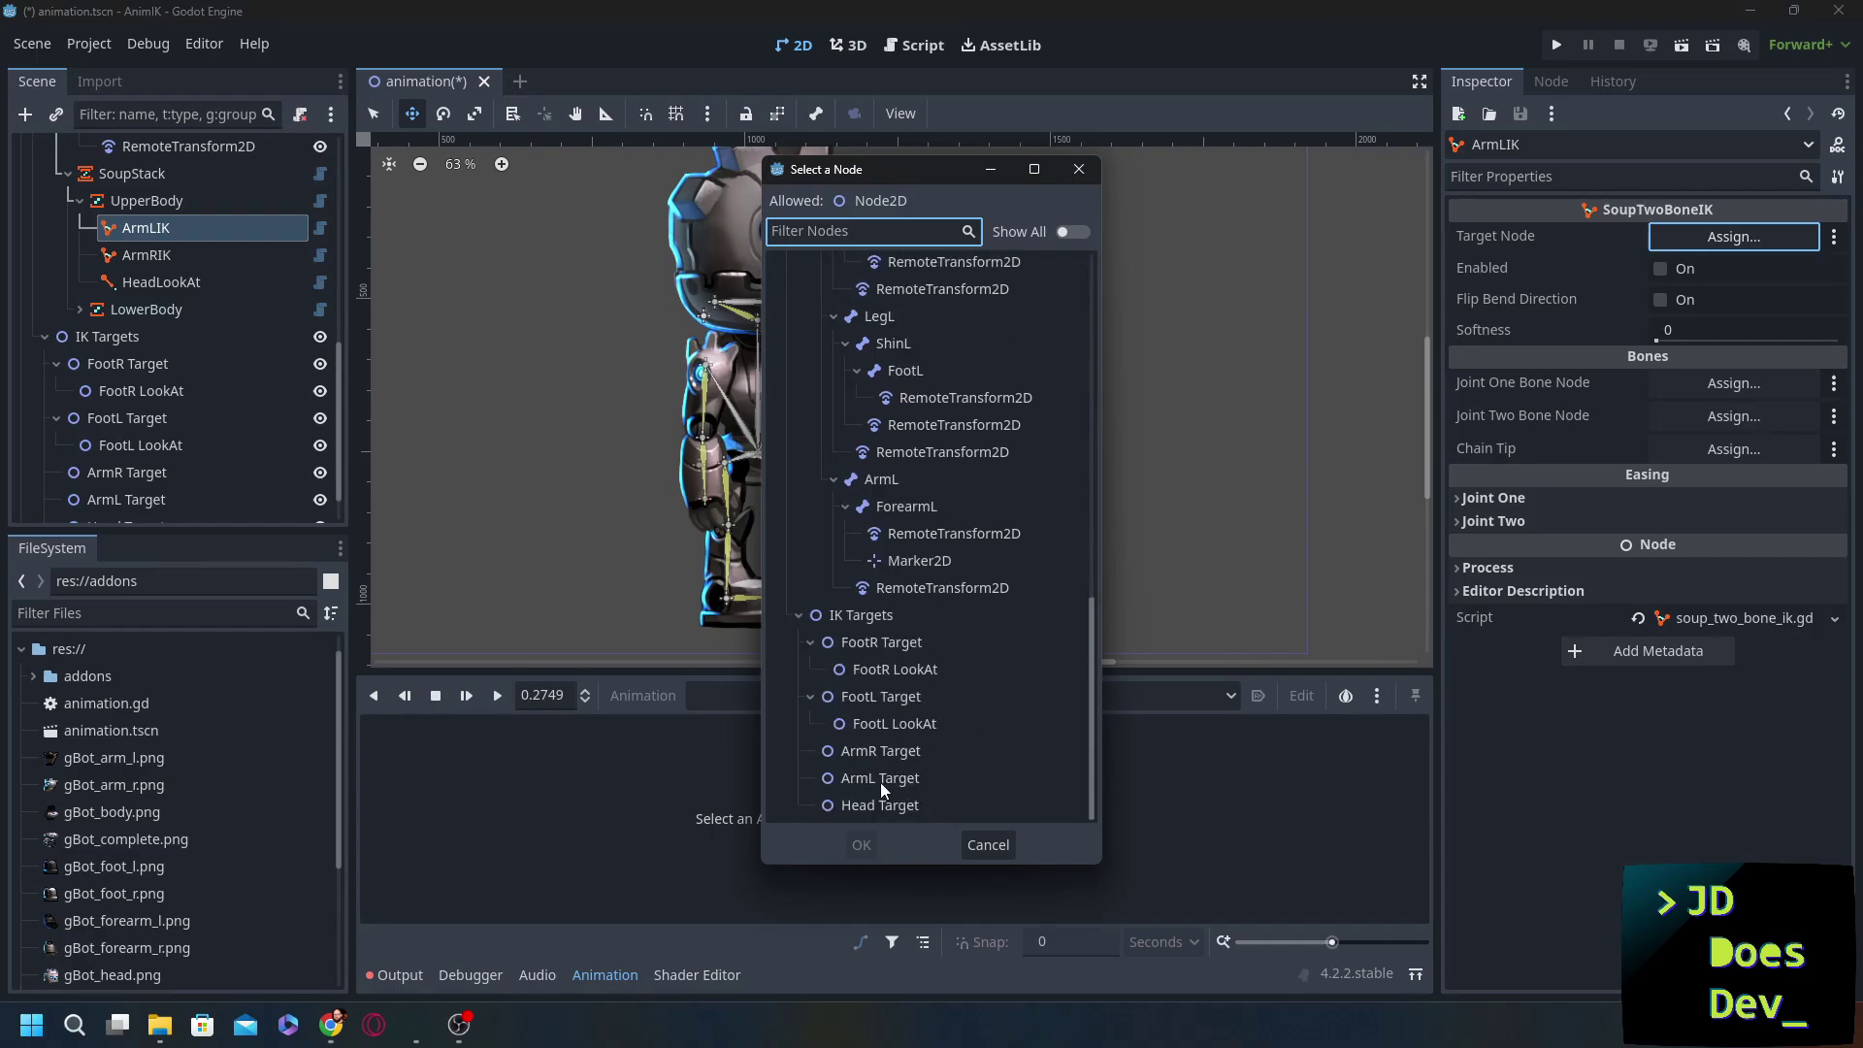
{"action": "left_click", "coordinate": [882, 778]}
{"action": "double_click", "coordinate": [888, 774]}
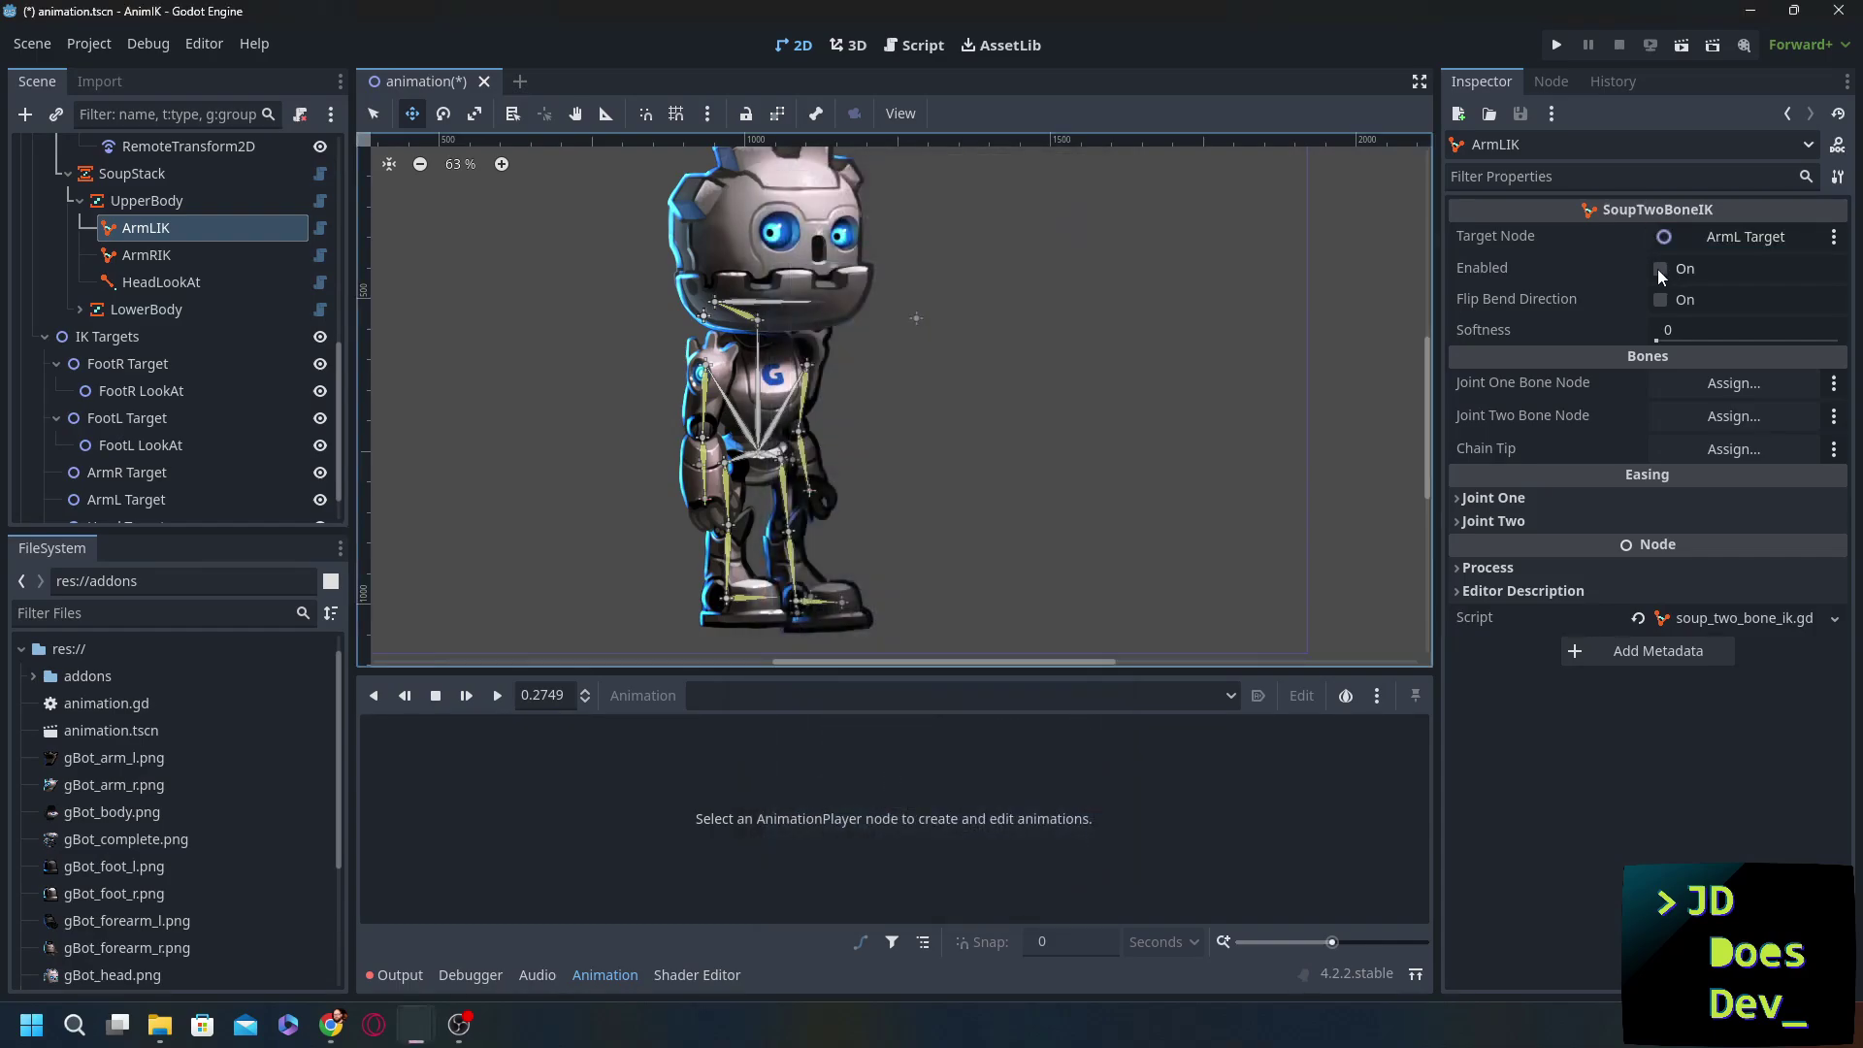
{"action": "left_click", "coordinate": [1658, 269]}
- Assign the ArmL bone as Joint One and the ForearmL bone as Joint Two of ArmLIK
{"action": "left_click", "coordinate": [1733, 384]}
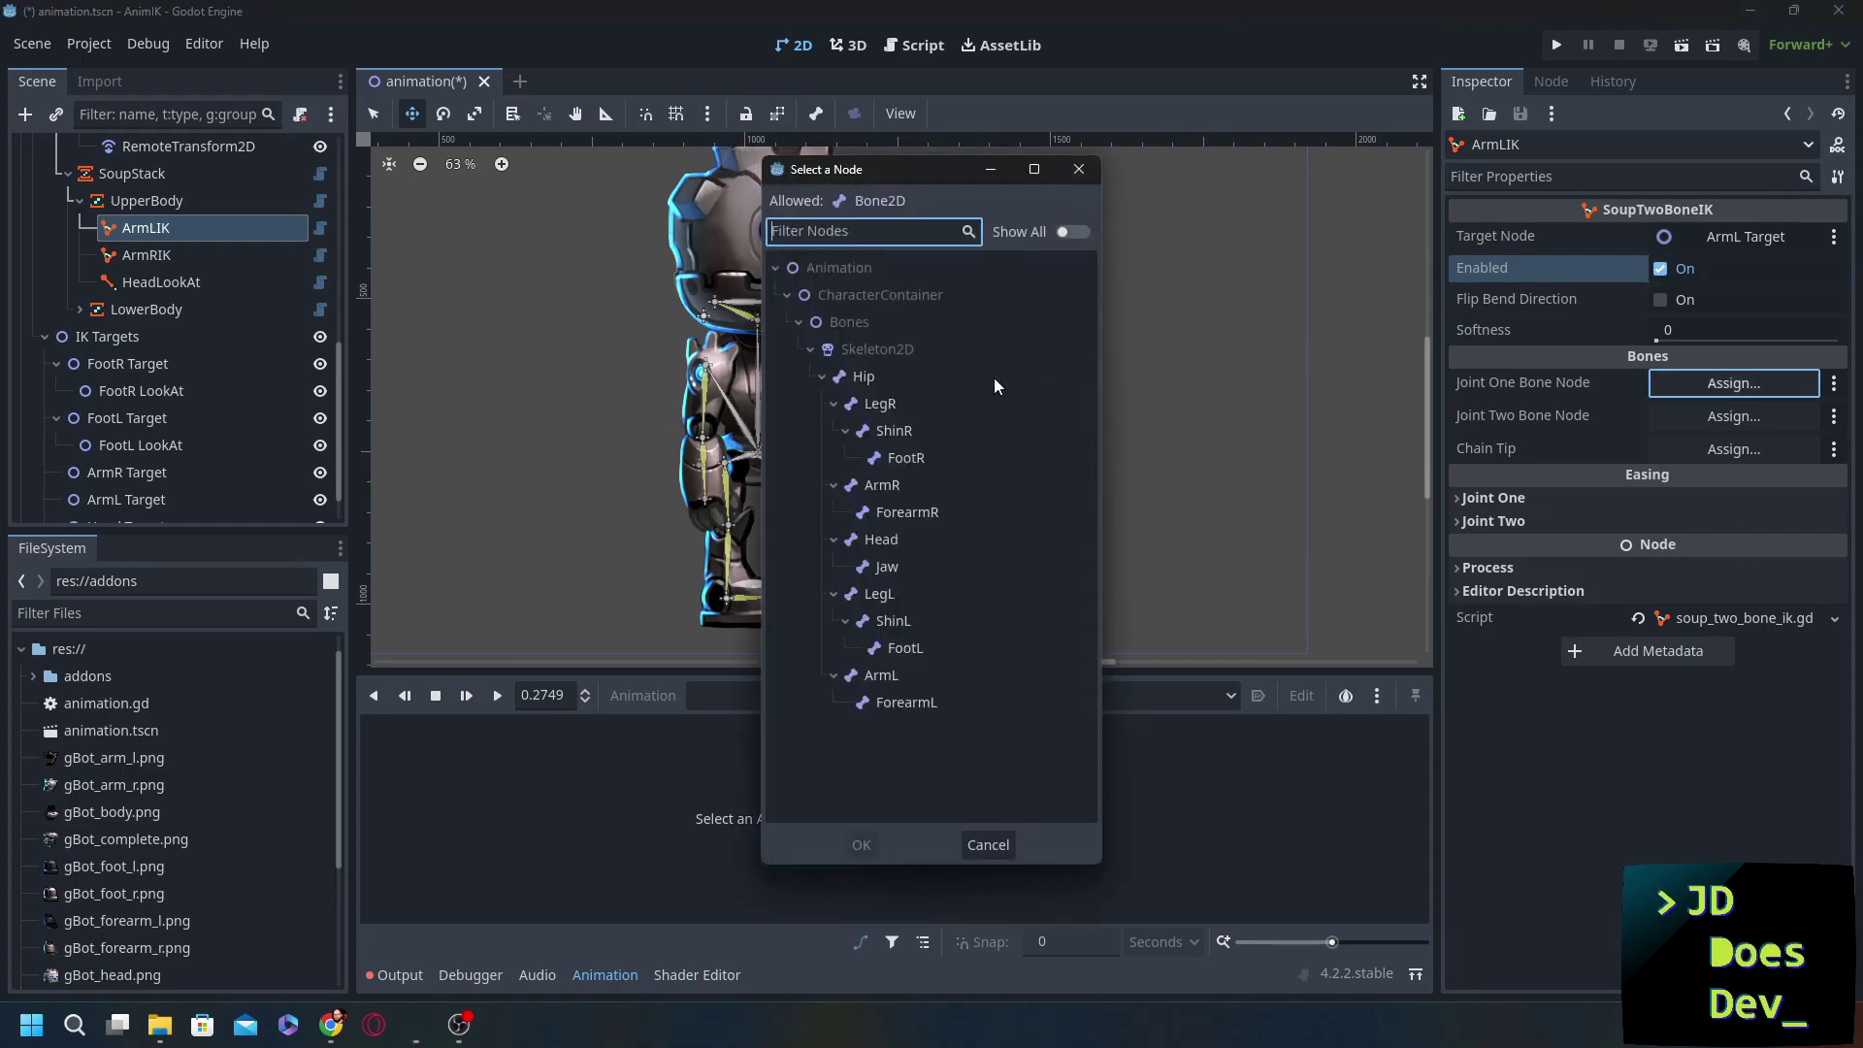
{"action": "double_click", "coordinate": [862, 677]}
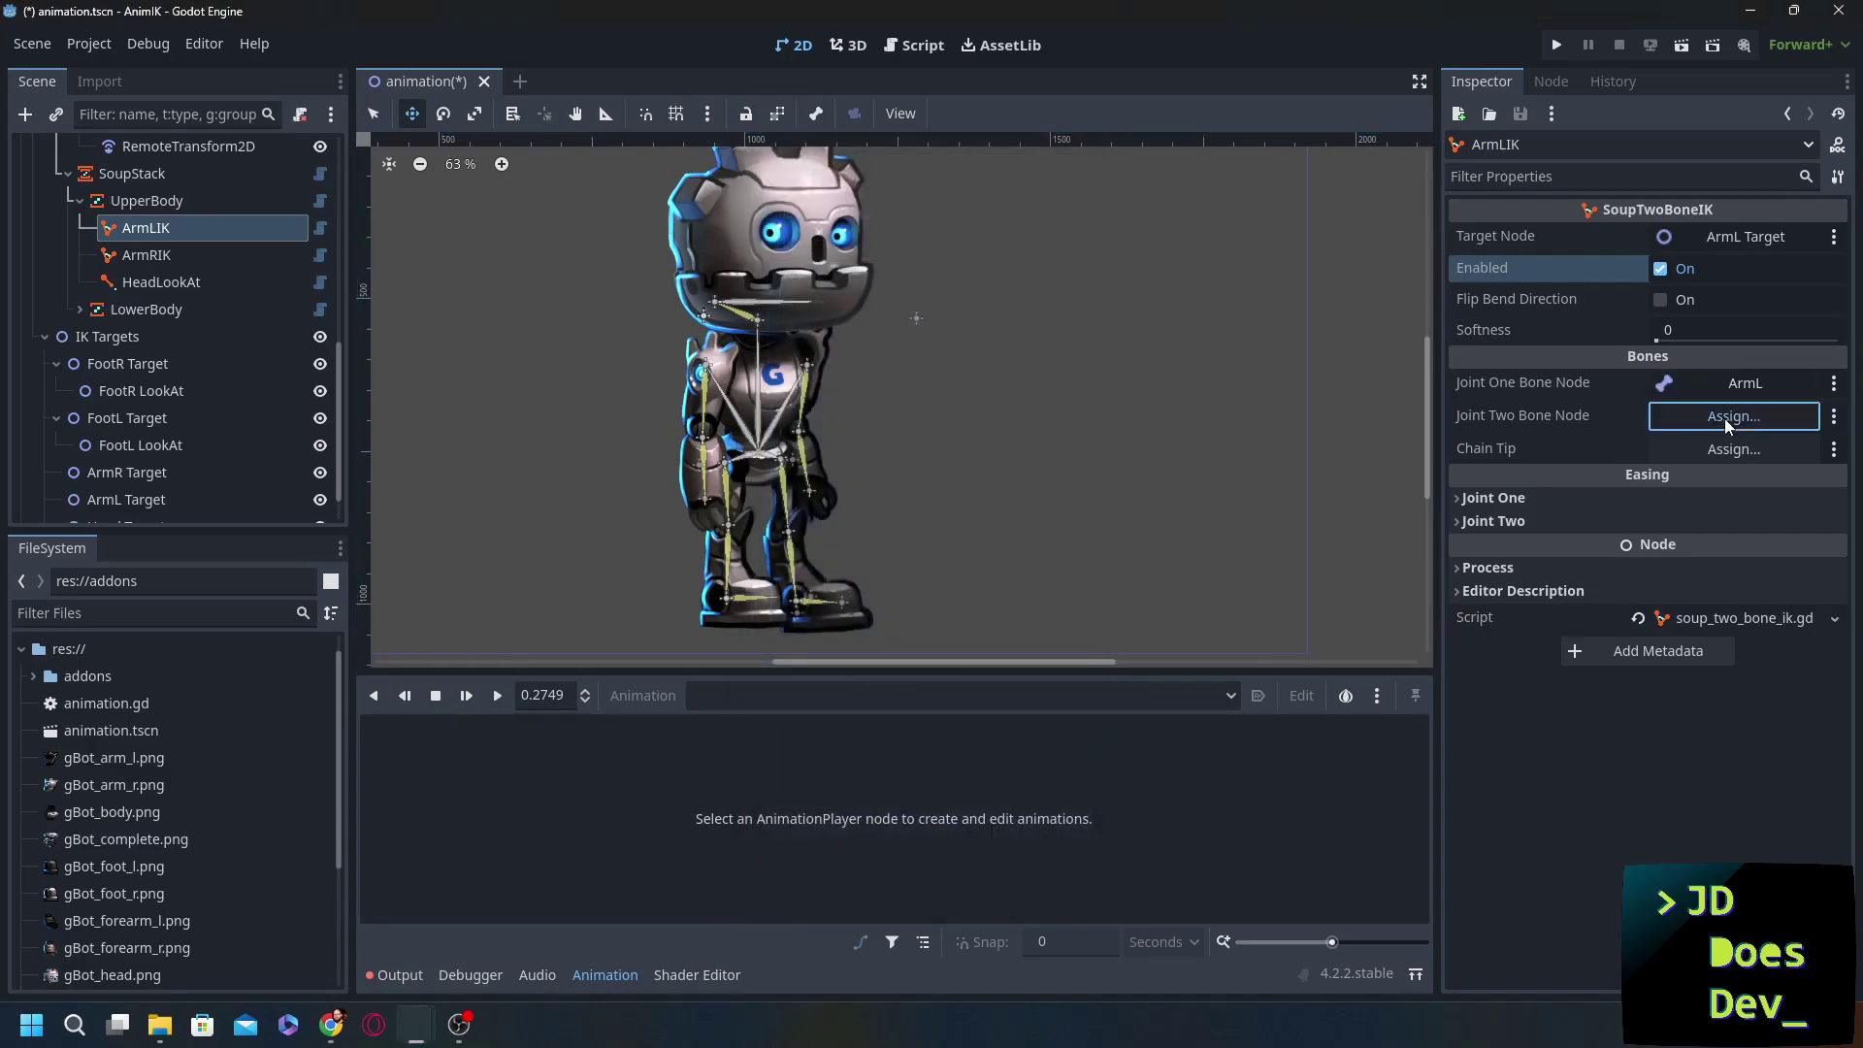
{"action": "left_click", "coordinate": [1725, 417]}
{"action": "double_click", "coordinate": [902, 700]}
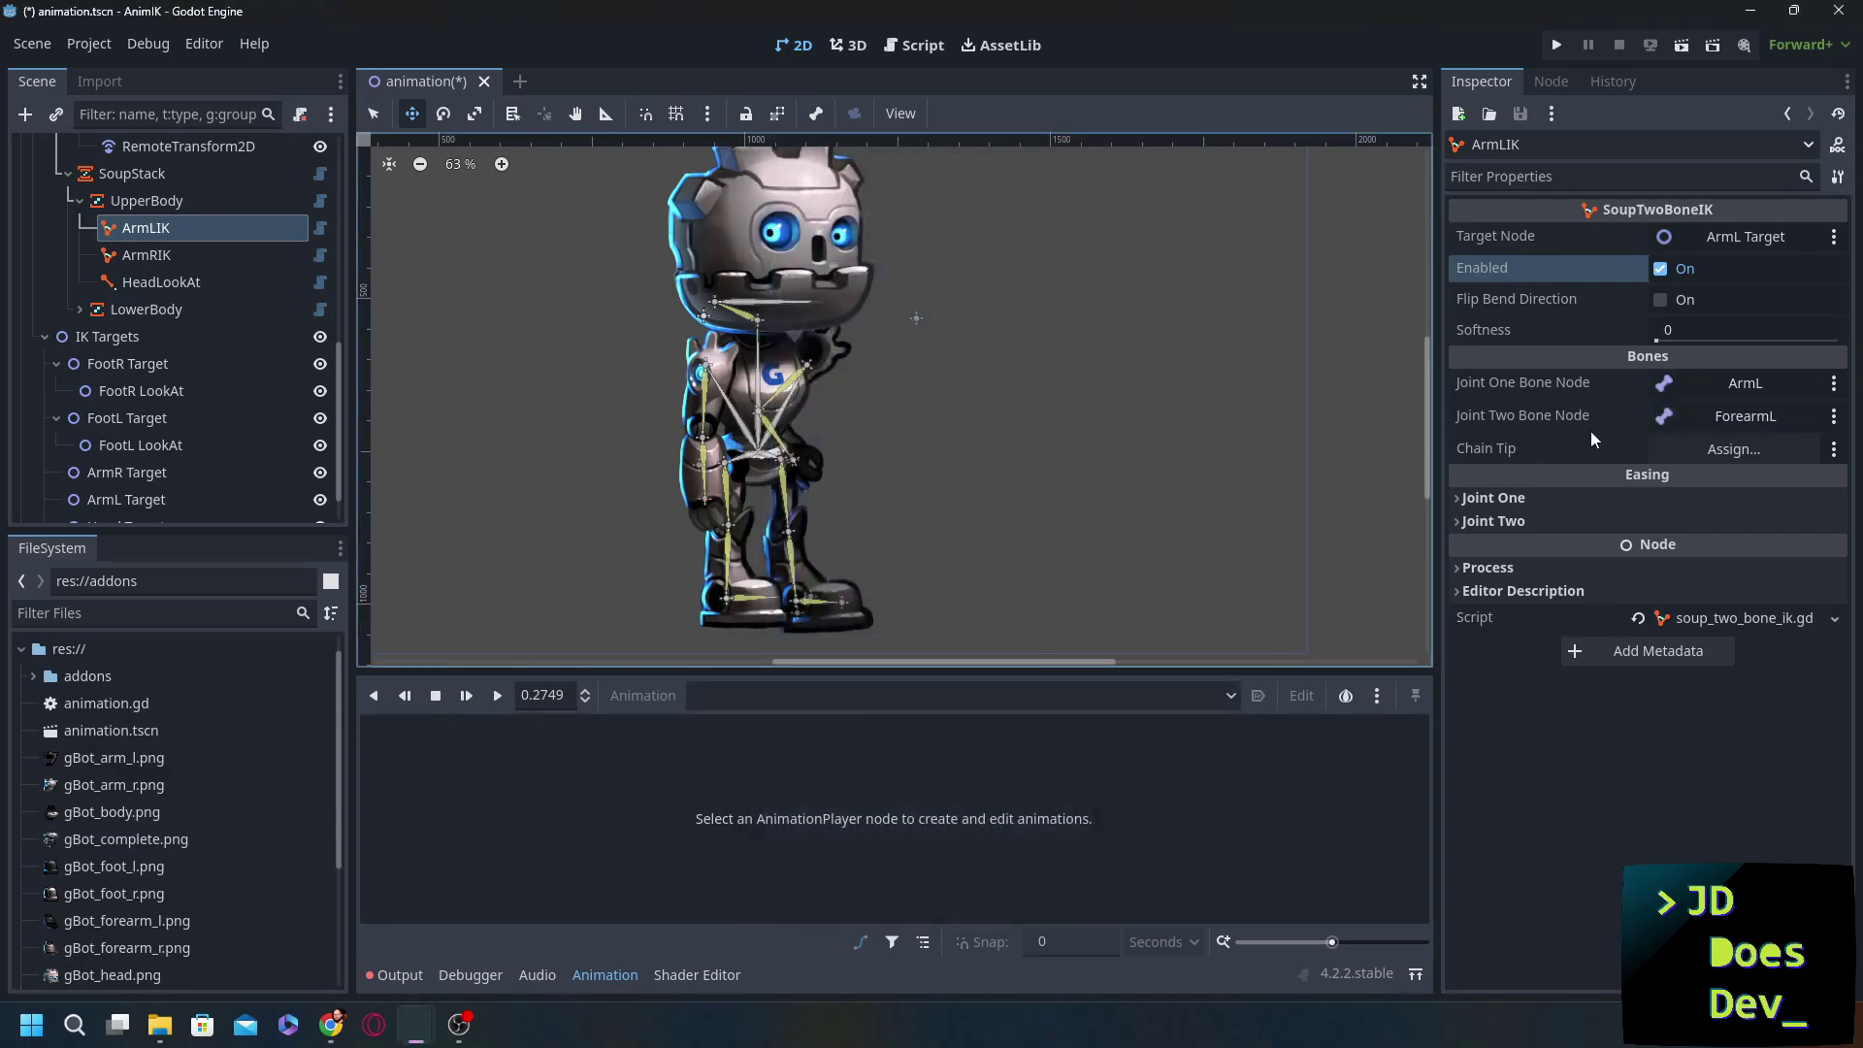
- Assign the Marker2D under ForearmL as the Chain Tip of ArmLIK
{"action": "left_click", "coordinate": [1705, 456]}
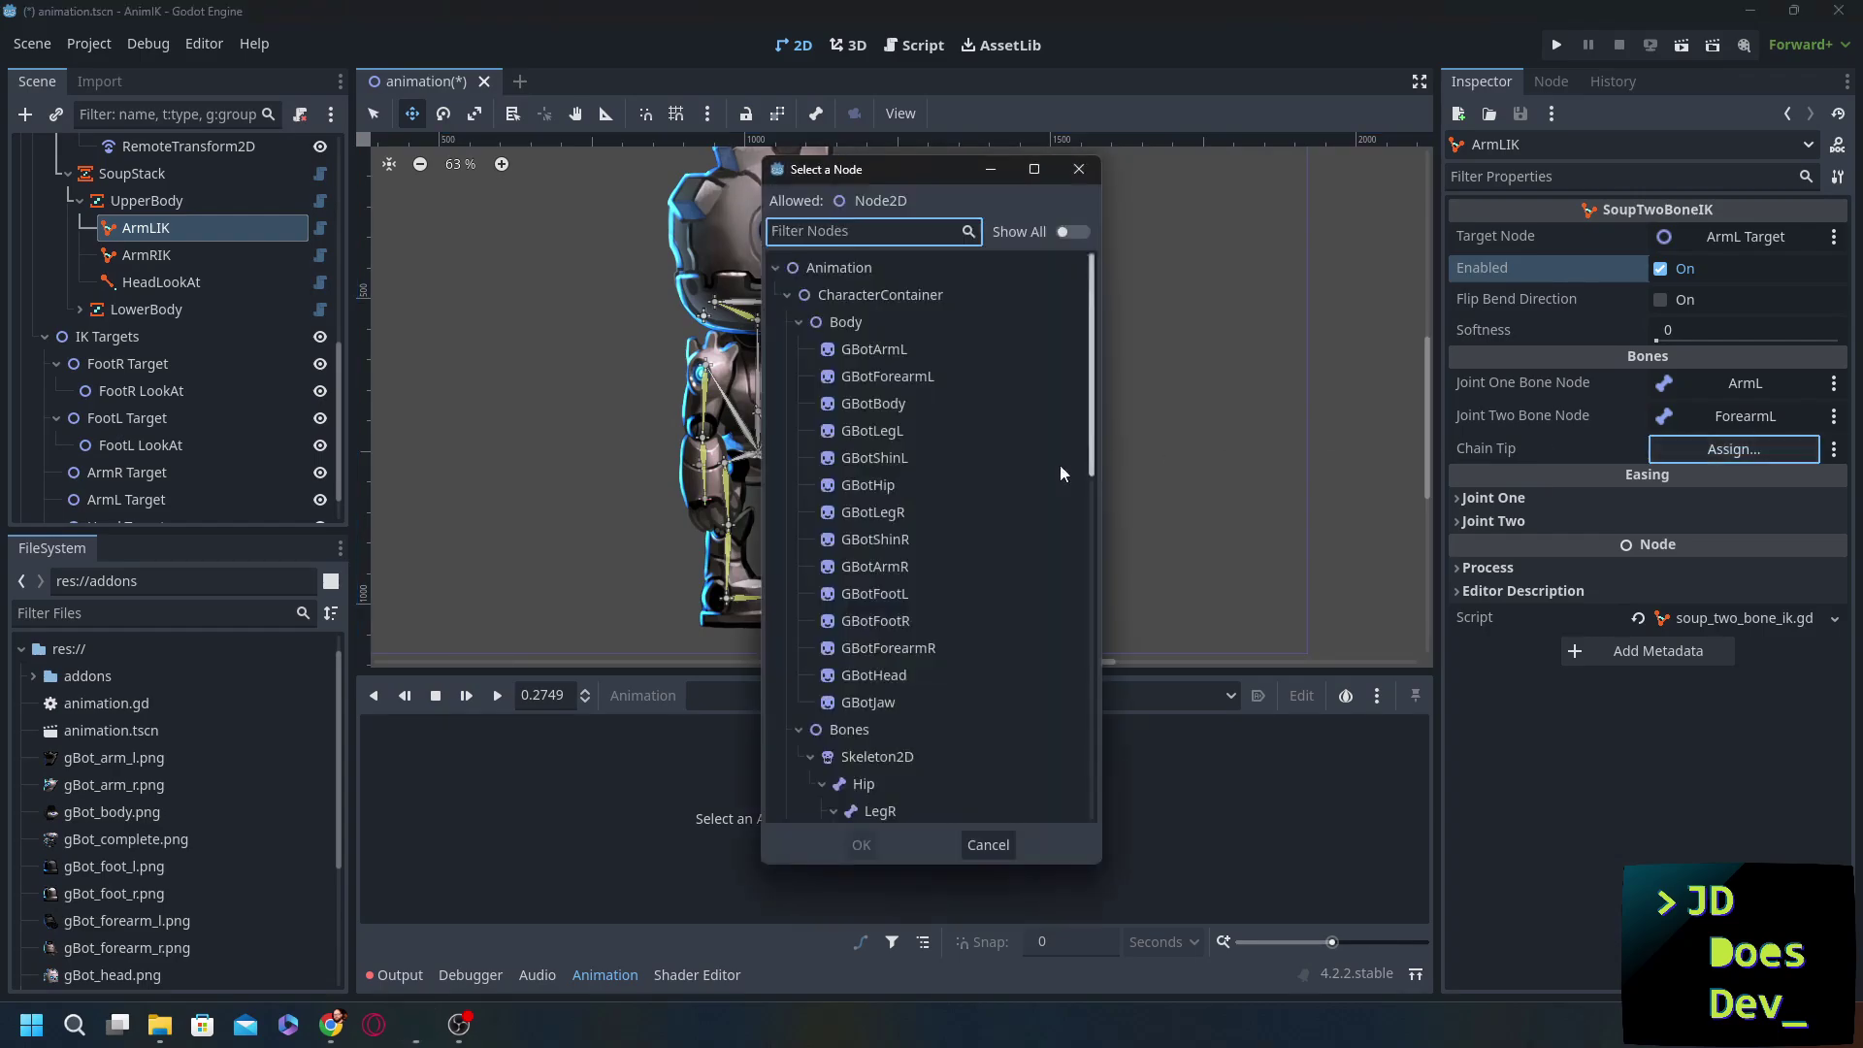
{"action": "scroll", "coordinate": [962, 503], "scroll_direction": "down", "scroll_amount": 5}
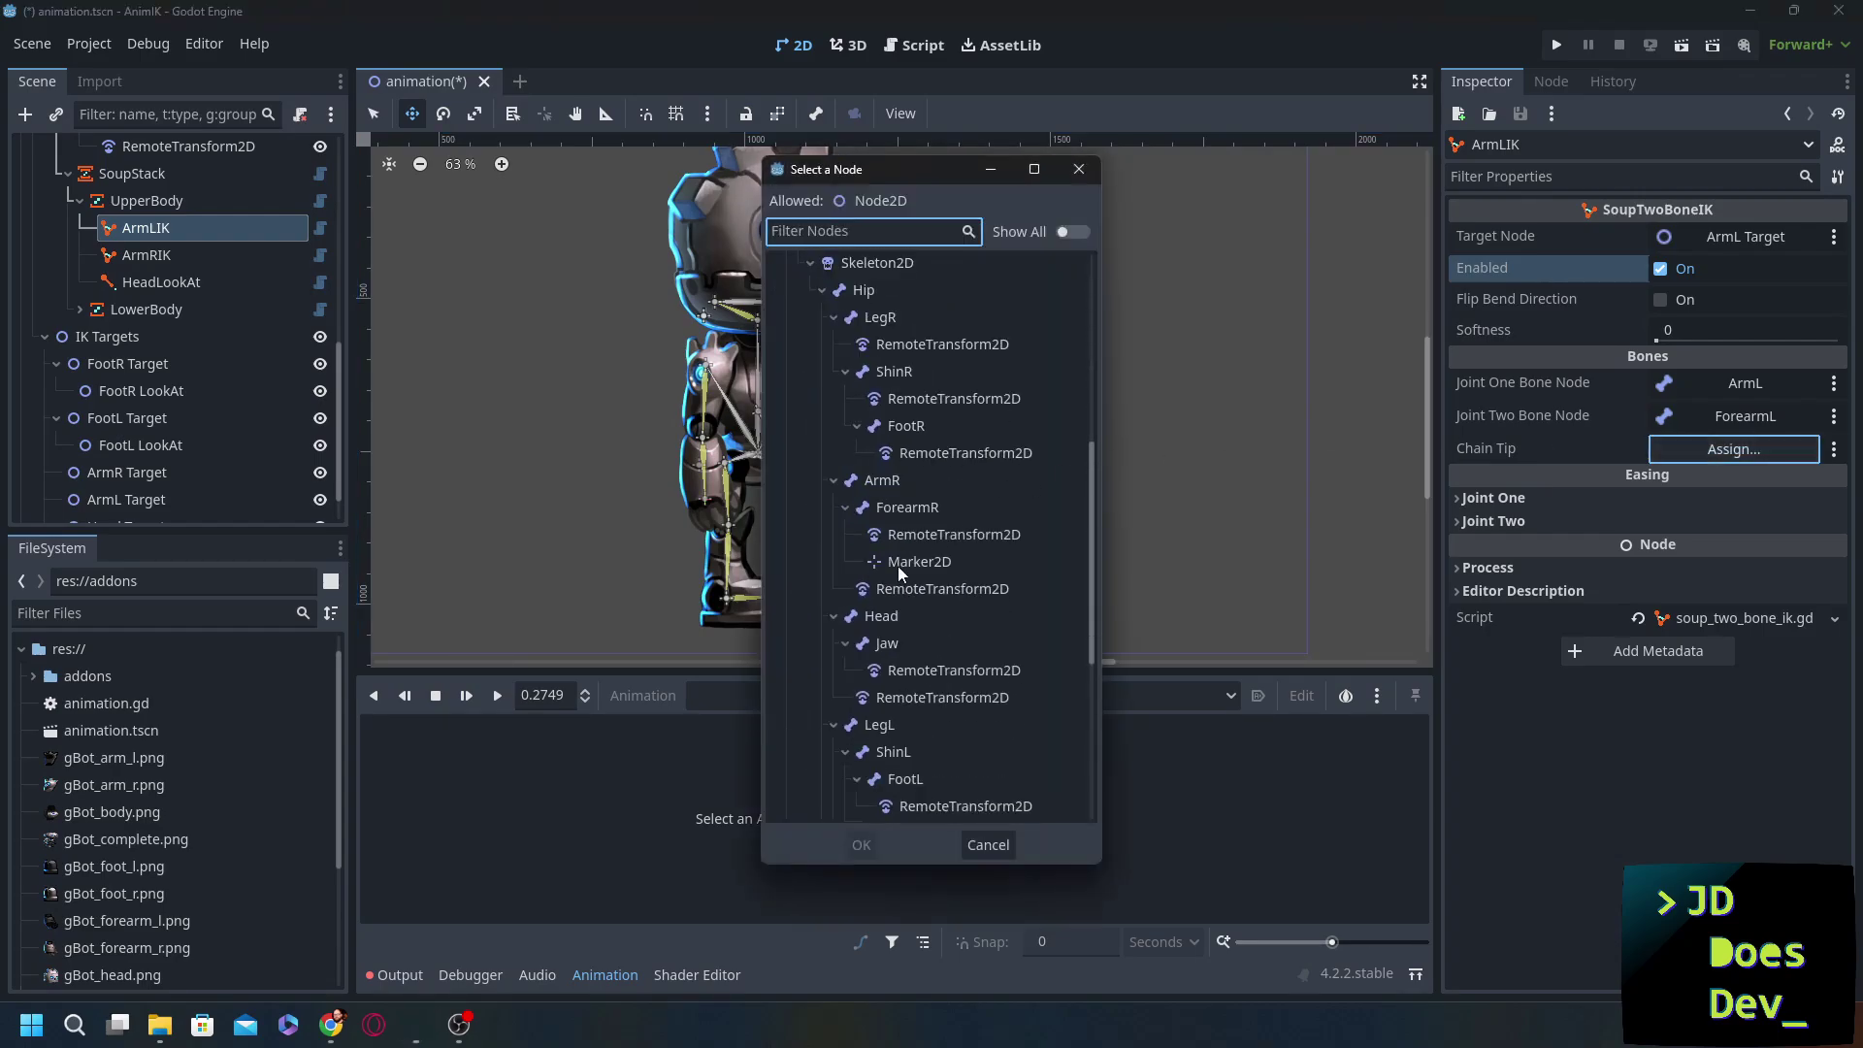
{"action": "scroll", "coordinate": [898, 665], "scroll_direction": "down", "scroll_amount": 3}
{"action": "scroll", "coordinate": [888, 634], "scroll_direction": "down", "scroll_amount": 5}
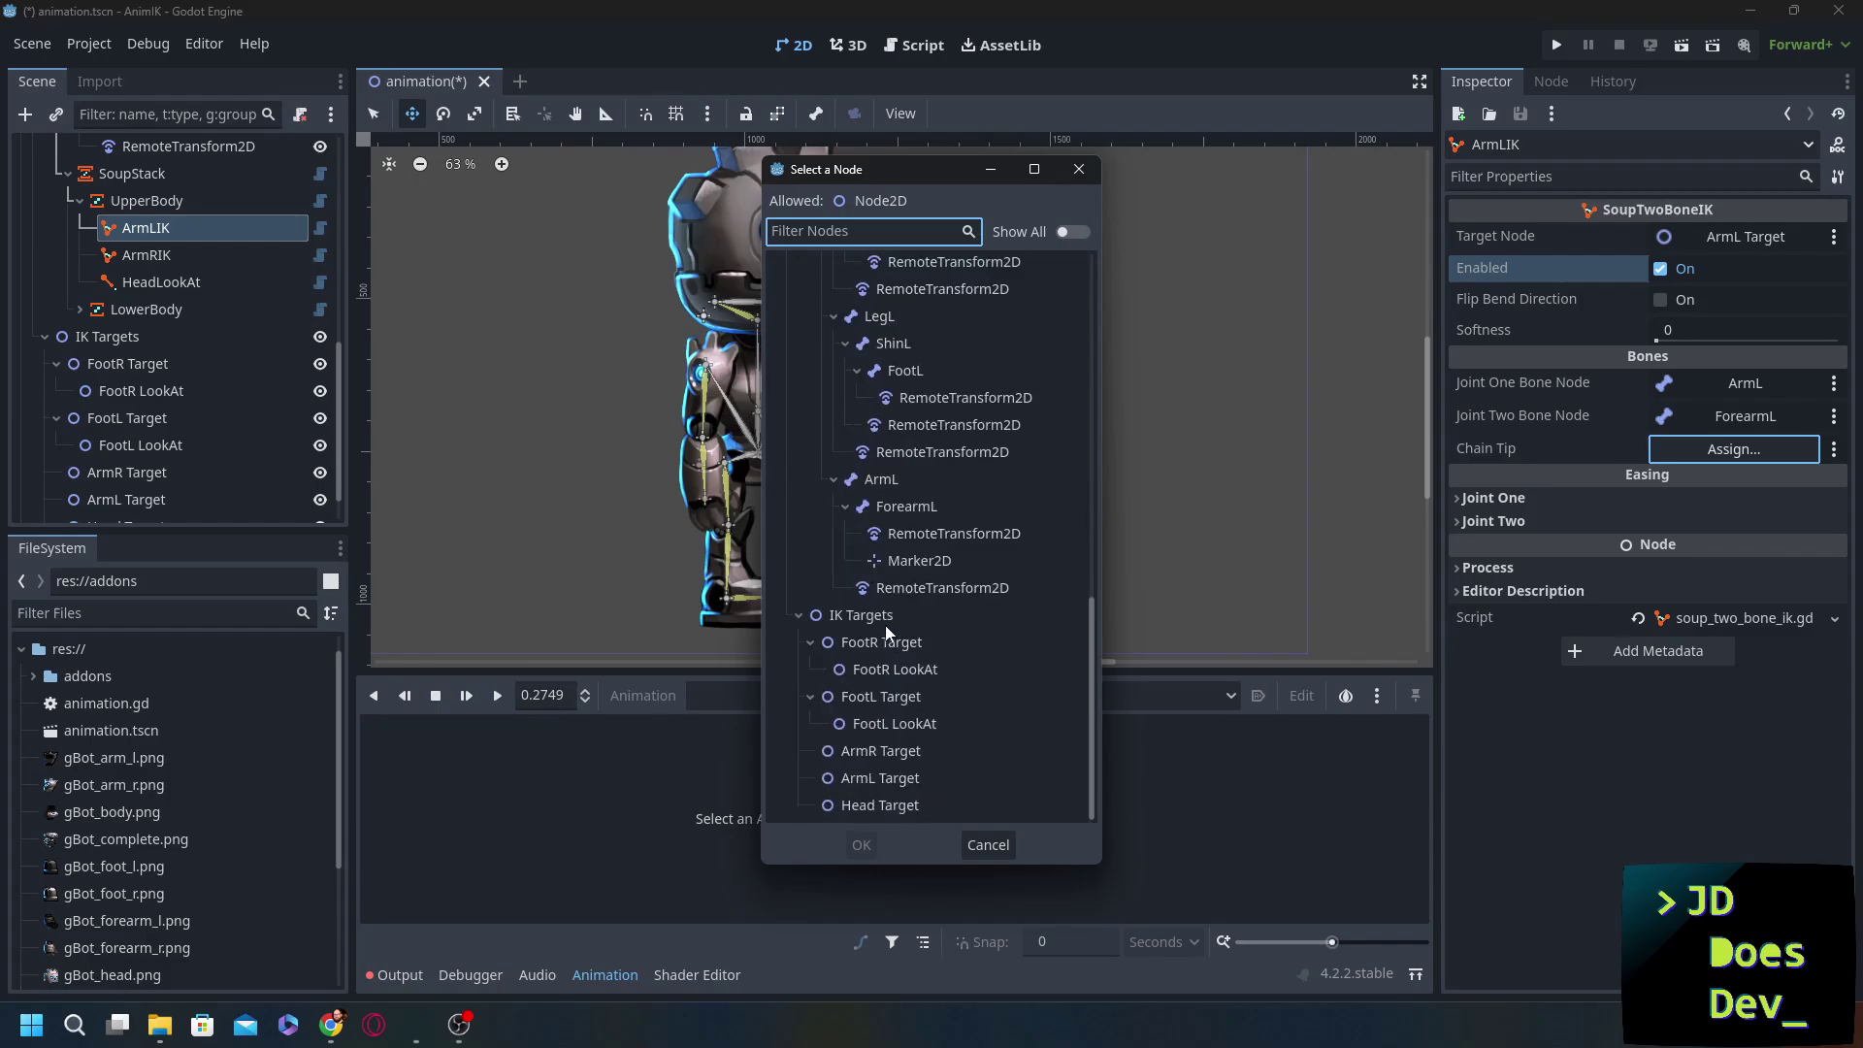
{"action": "double_click", "coordinate": [902, 561]}
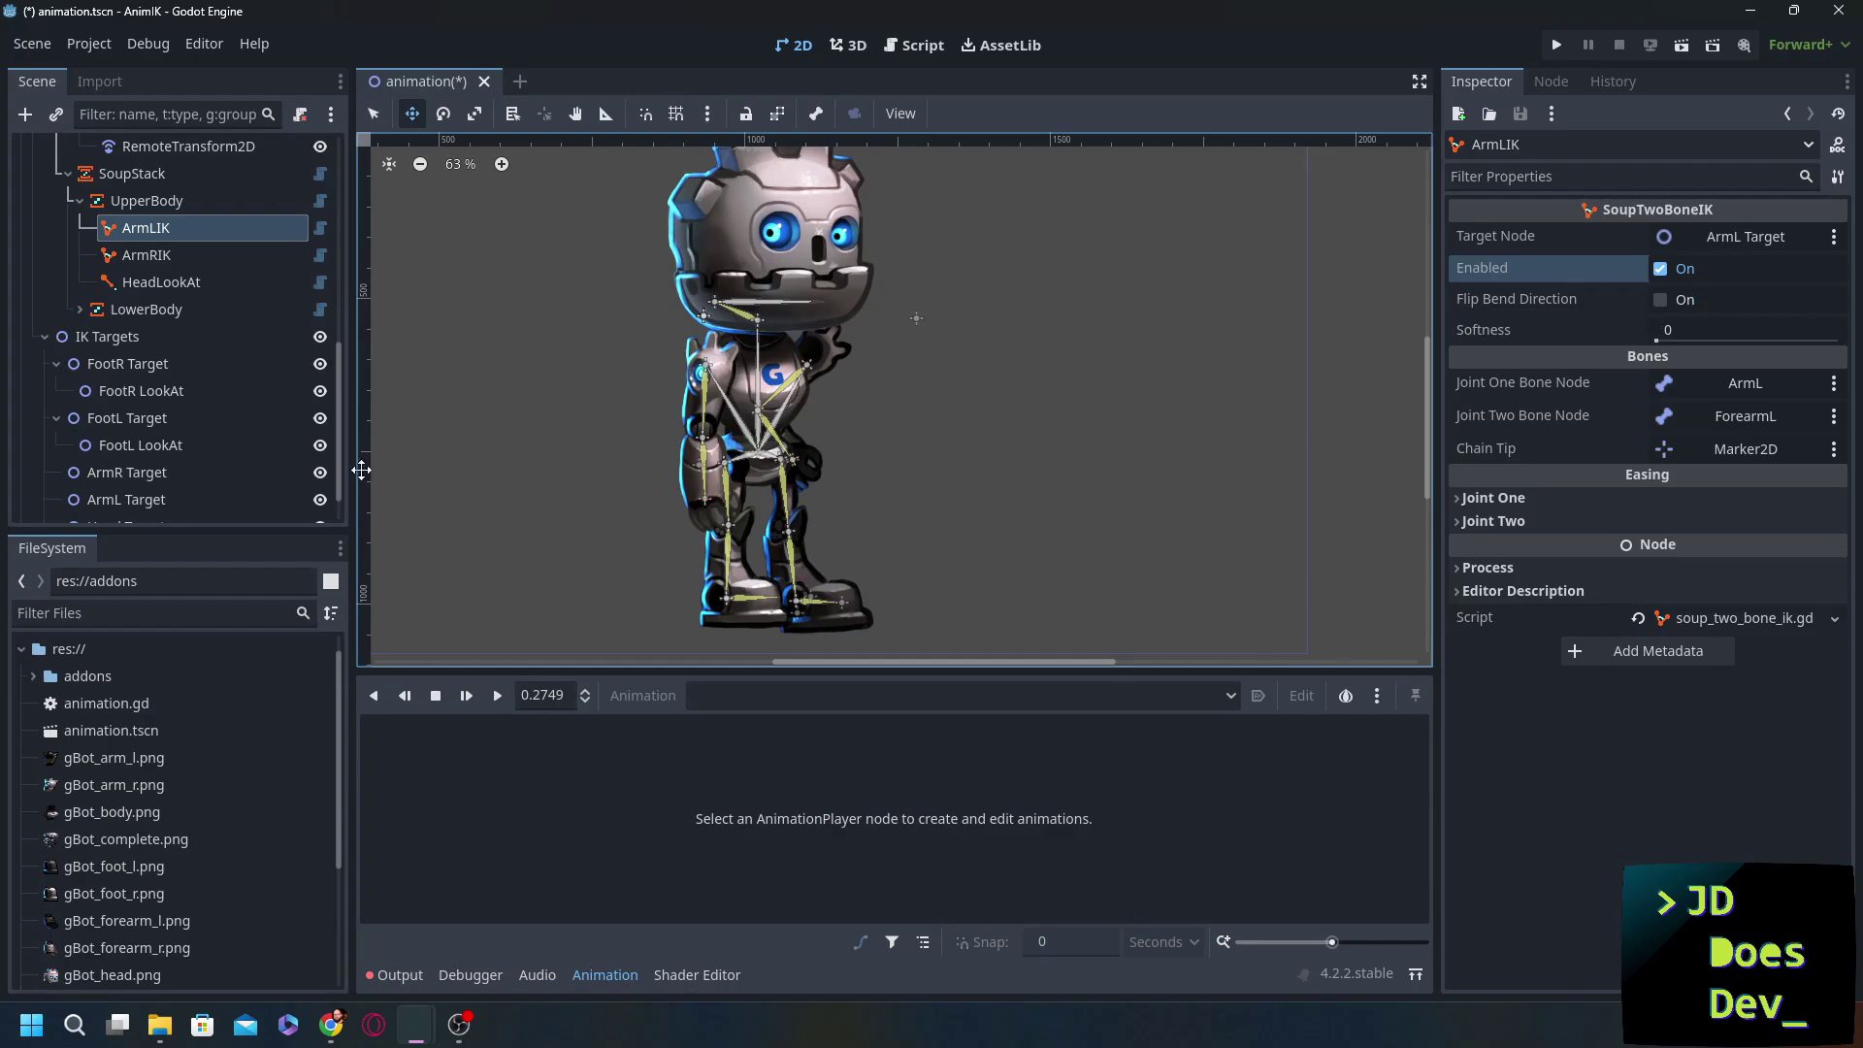
- Assign ArmR Target as the Target Node of ArmRIK and enable the modification
{"action": "left_click", "coordinate": [135, 254]}
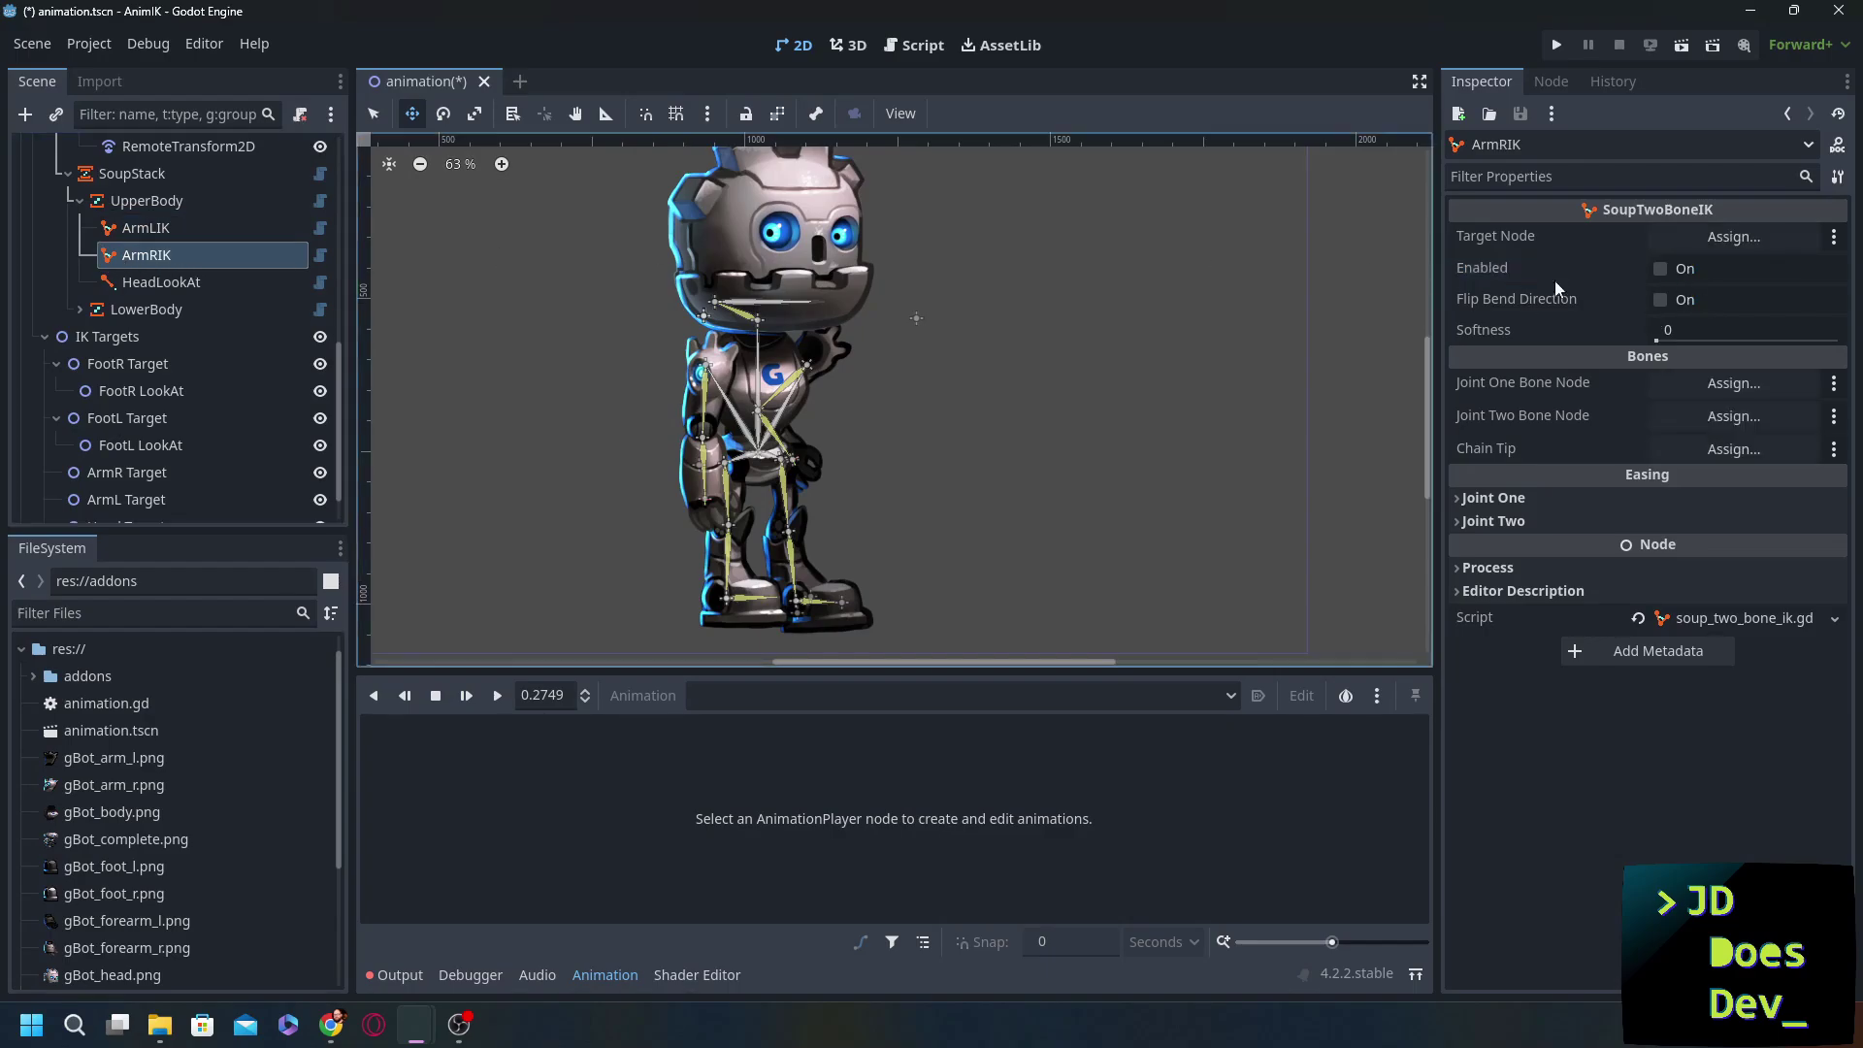
{"action": "left_click", "coordinate": [1714, 243]}
{"action": "scroll", "coordinate": [923, 667], "scroll_direction": "down", "scroll_amount": 10}
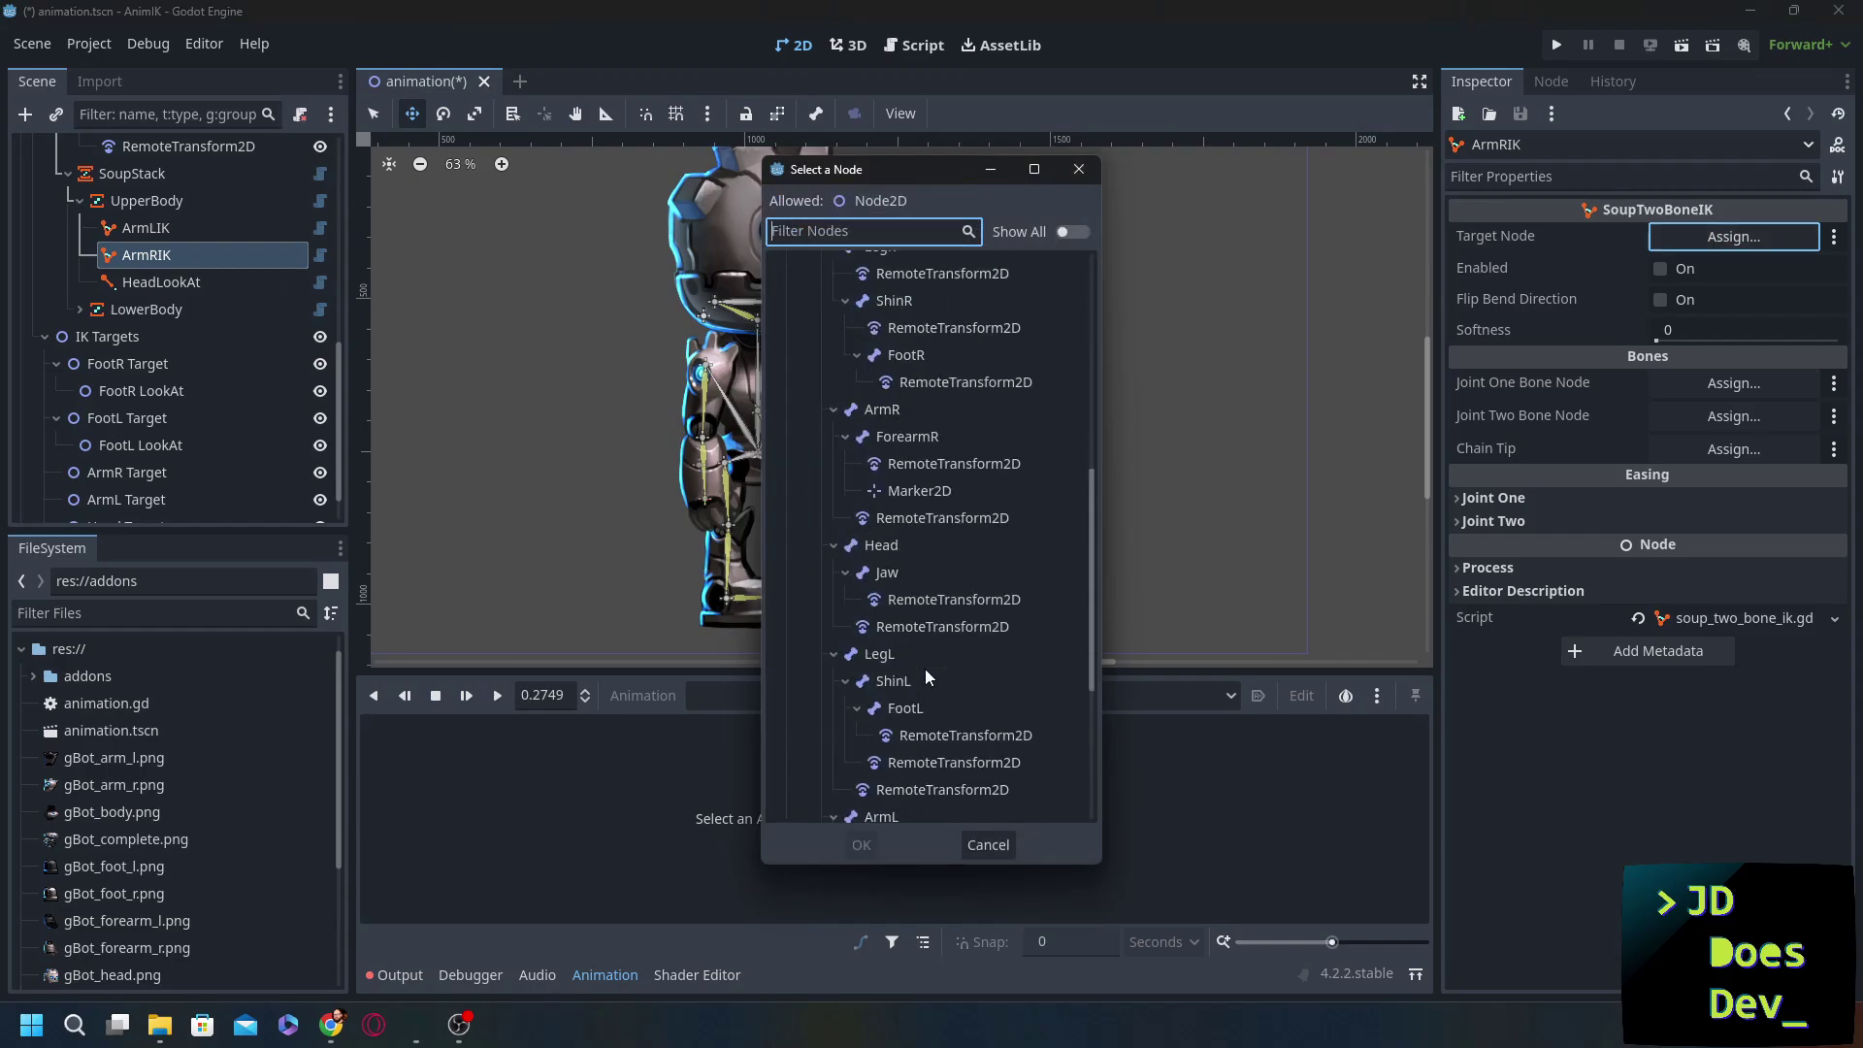
{"action": "scroll", "coordinate": [929, 653], "scroll_direction": "down", "scroll_amount": 1}
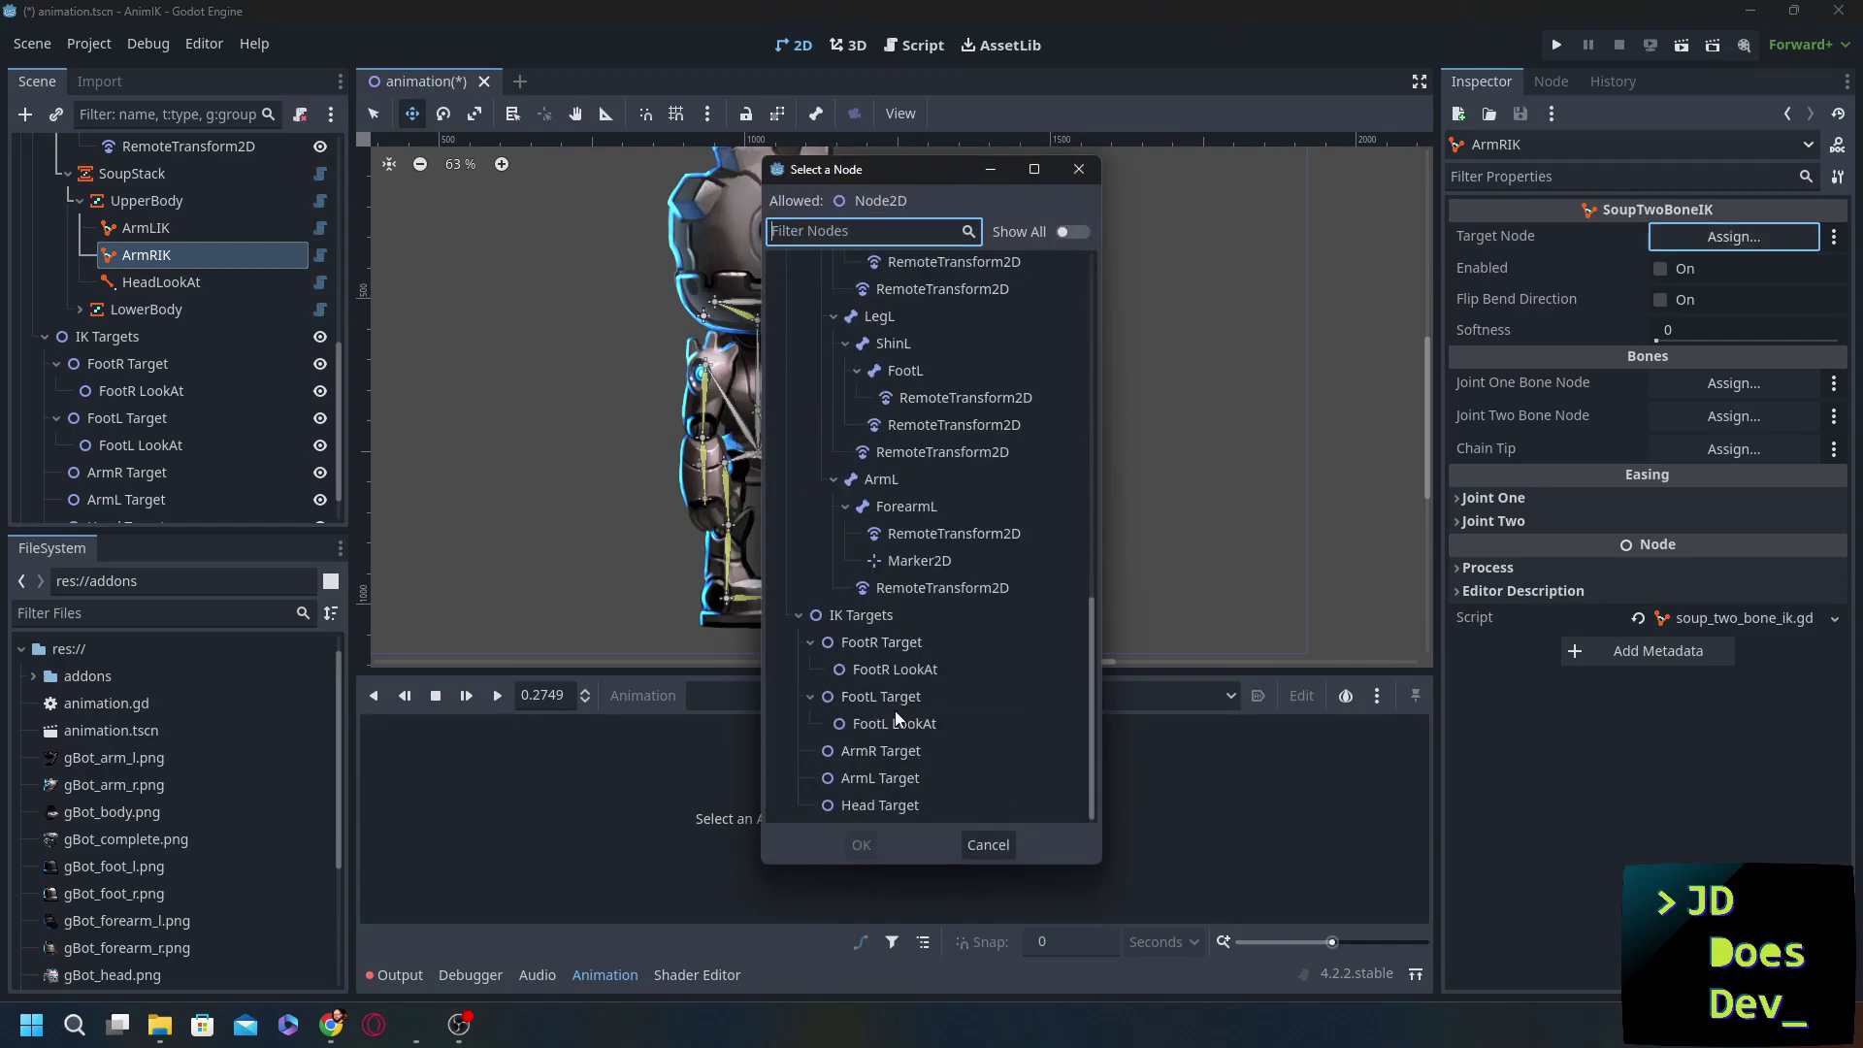
{"action": "double_click", "coordinate": [873, 751]}
{"action": "left_click", "coordinate": [1660, 268]}
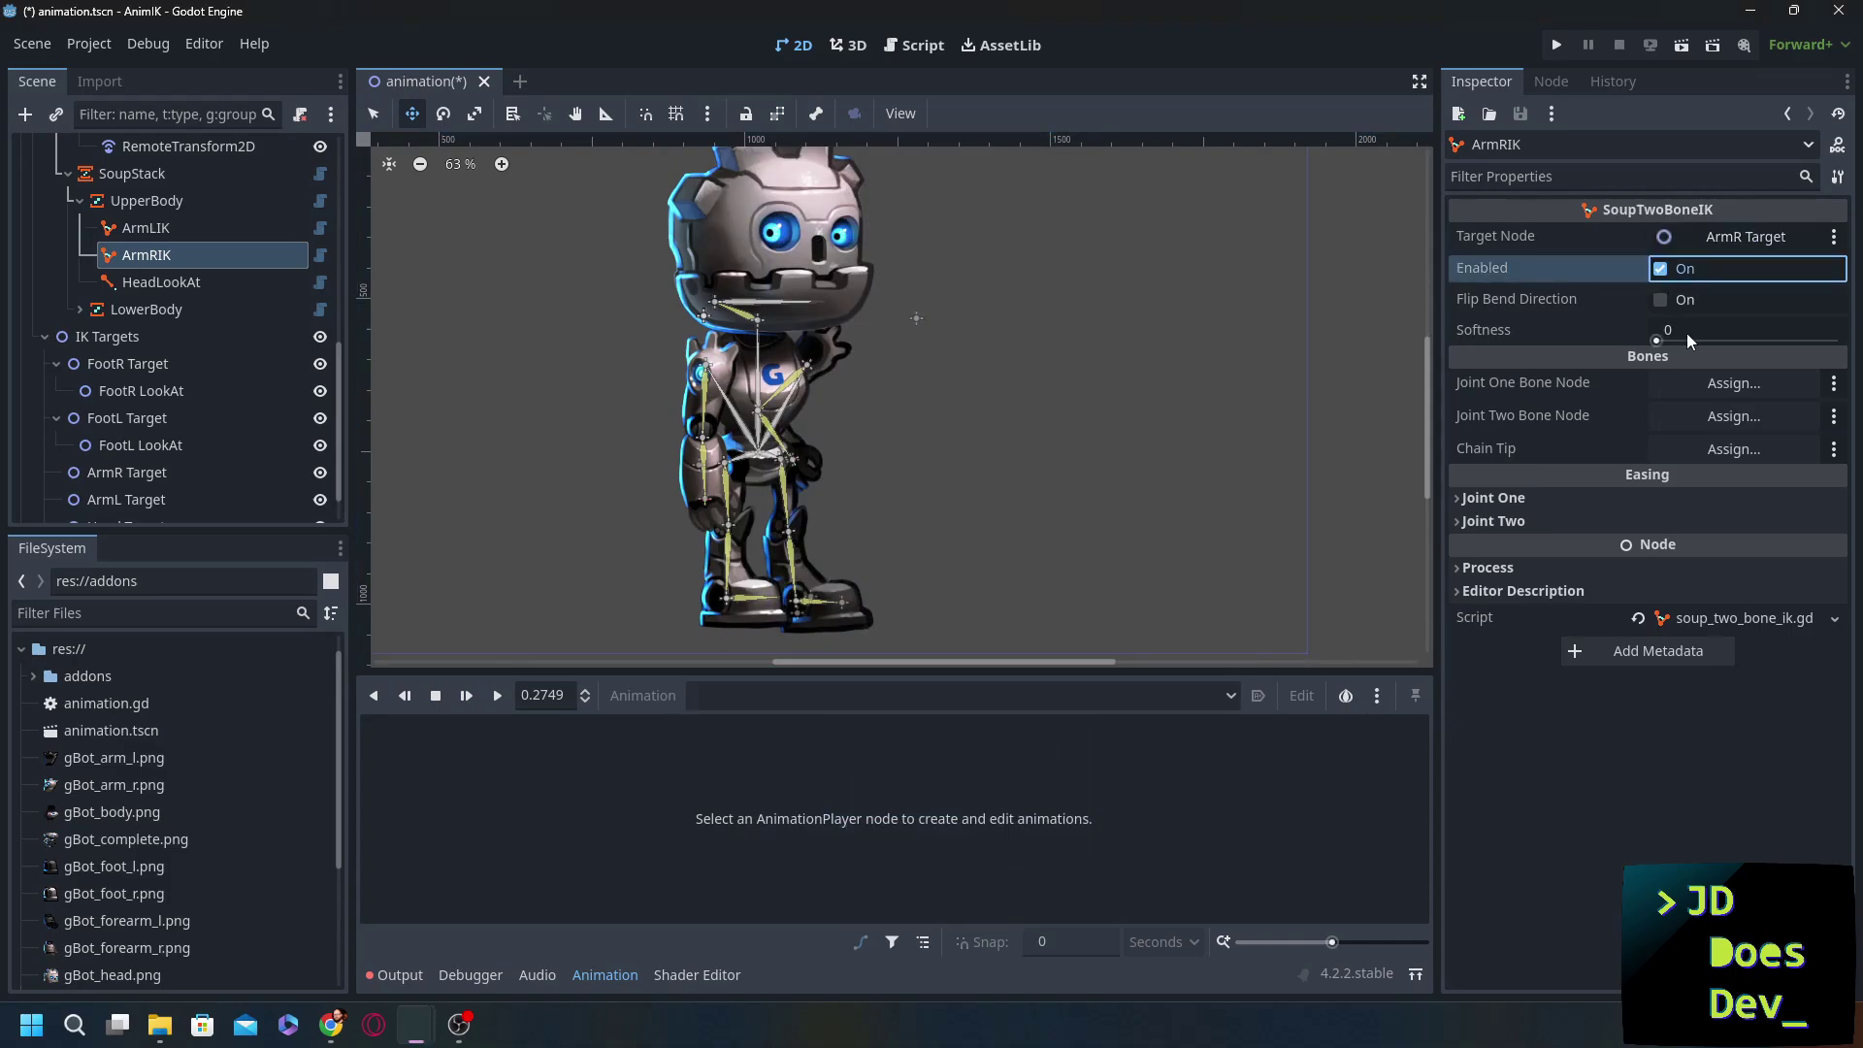
- Assign ArmR and ForearmR as the joint bones of ArmRIK, and the Marker2D under ForearmR as its Chain Tip
{"action": "left_click", "coordinate": [1733, 383]}
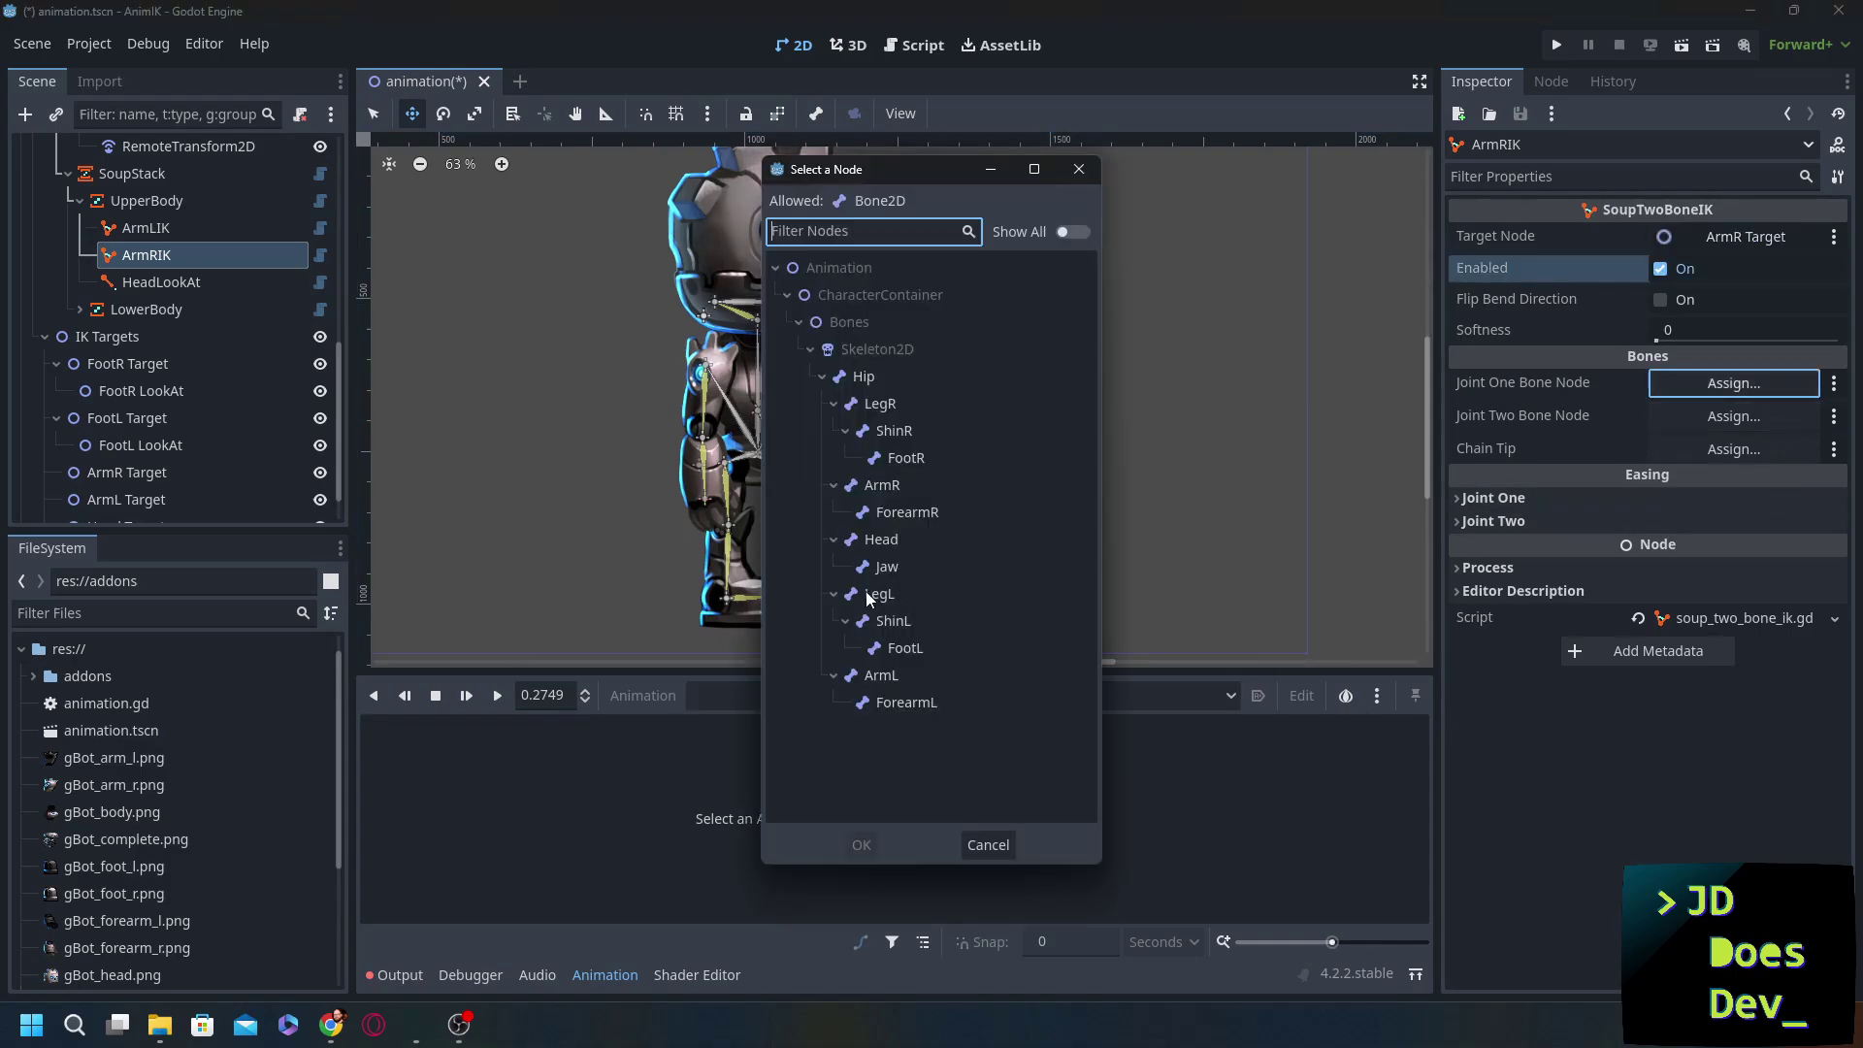
{"action": "double_click", "coordinate": [882, 484]}
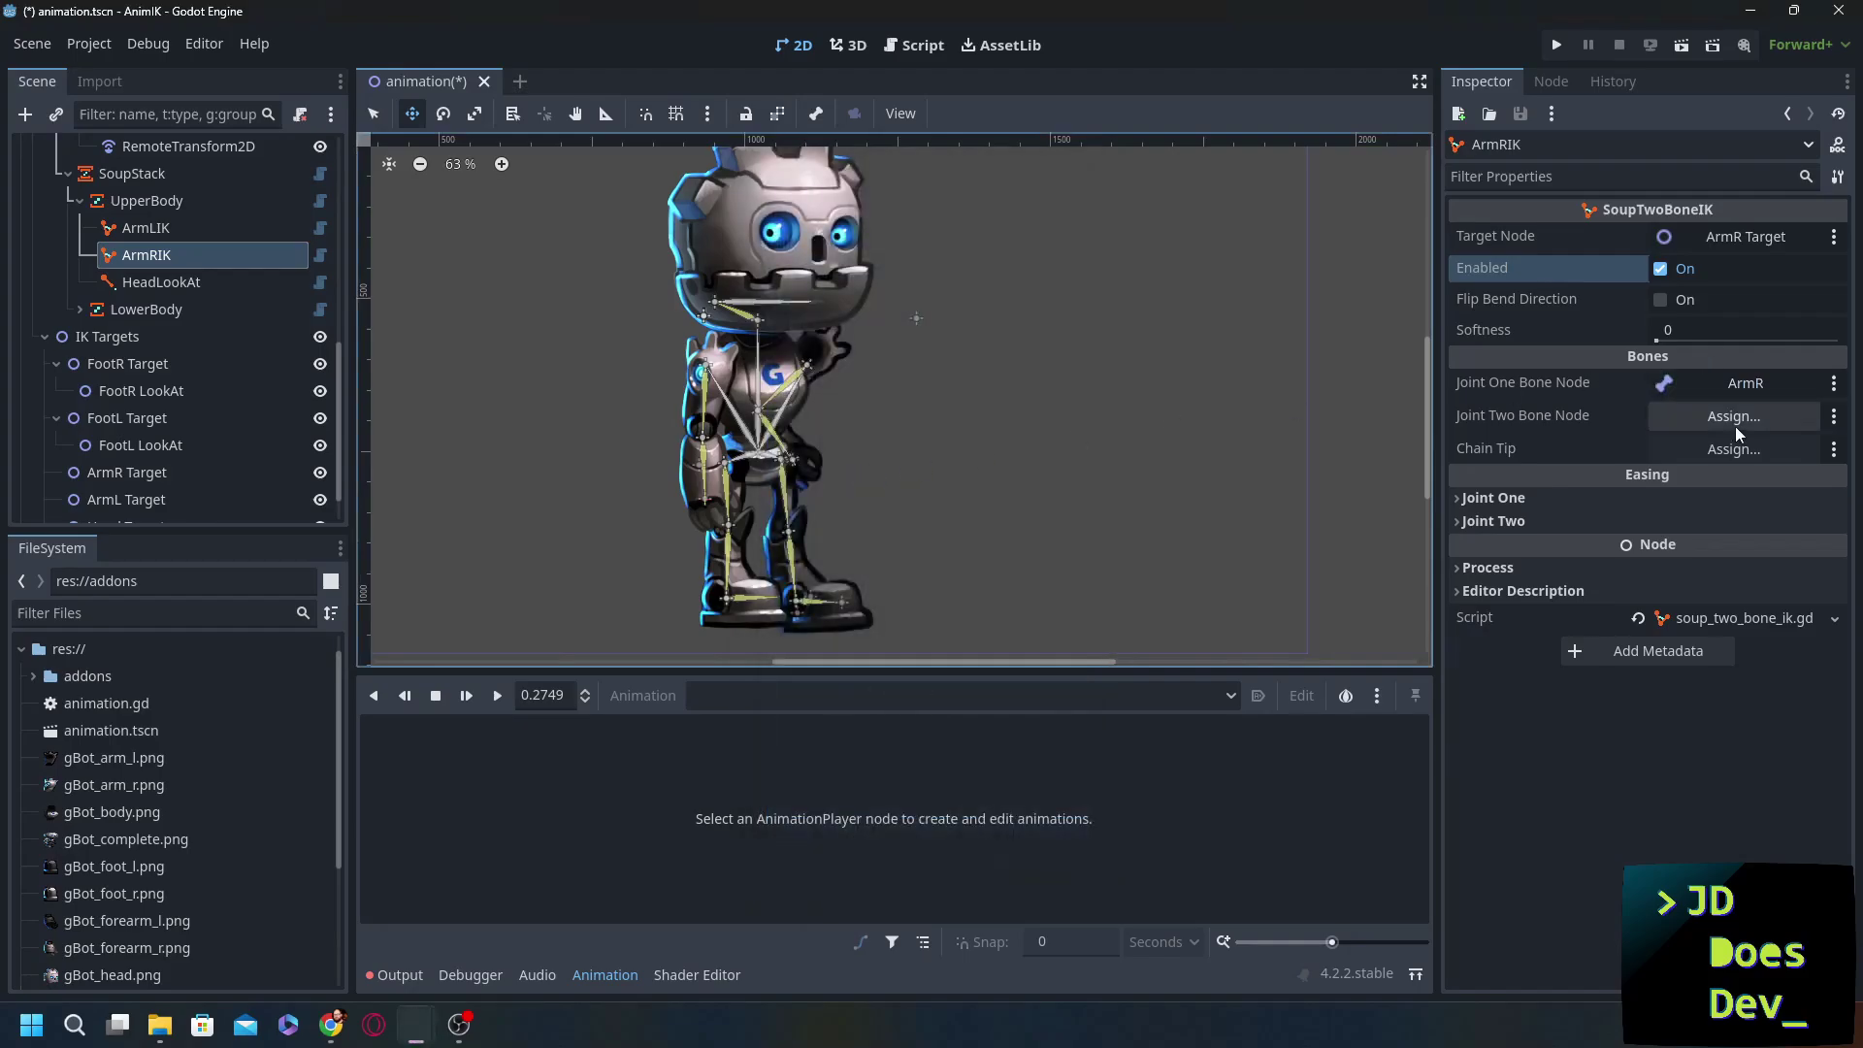
{"action": "left_click", "coordinate": [1715, 452]}
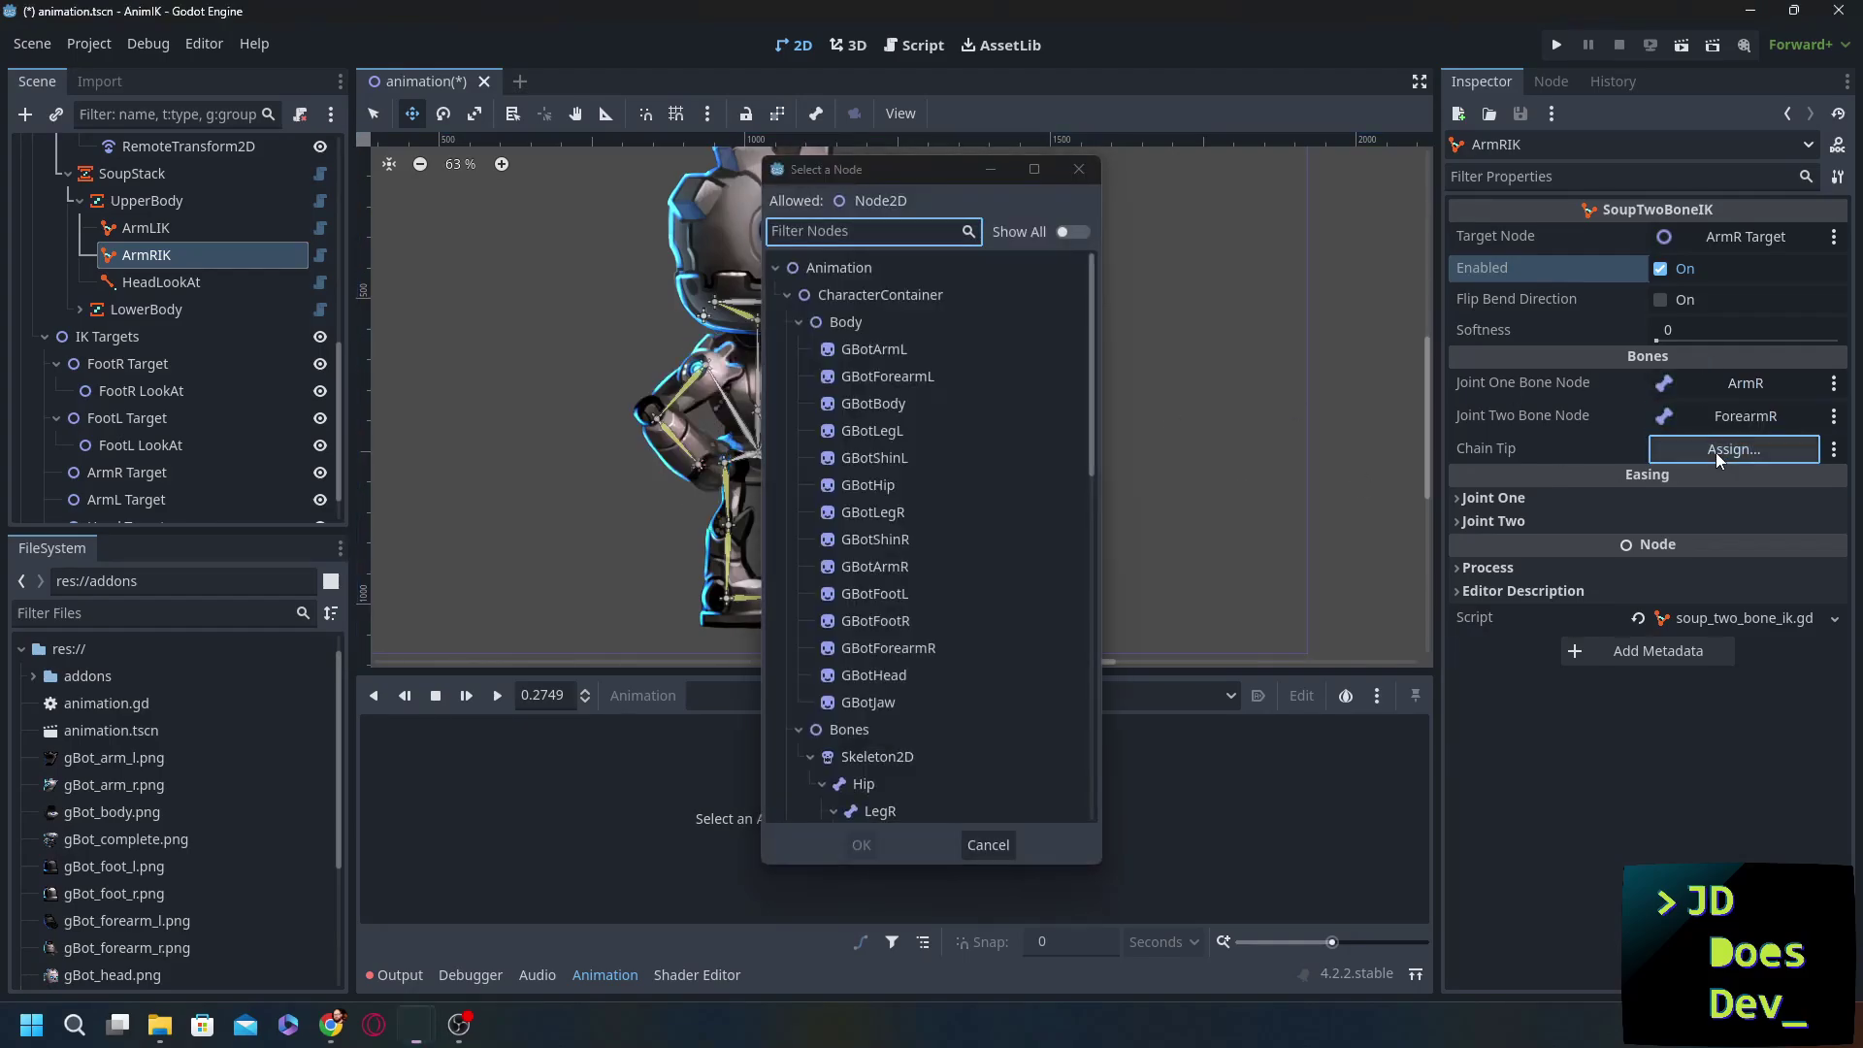
{"action": "scroll", "coordinate": [970, 652], "scroll_direction": "down", "scroll_amount": 12}
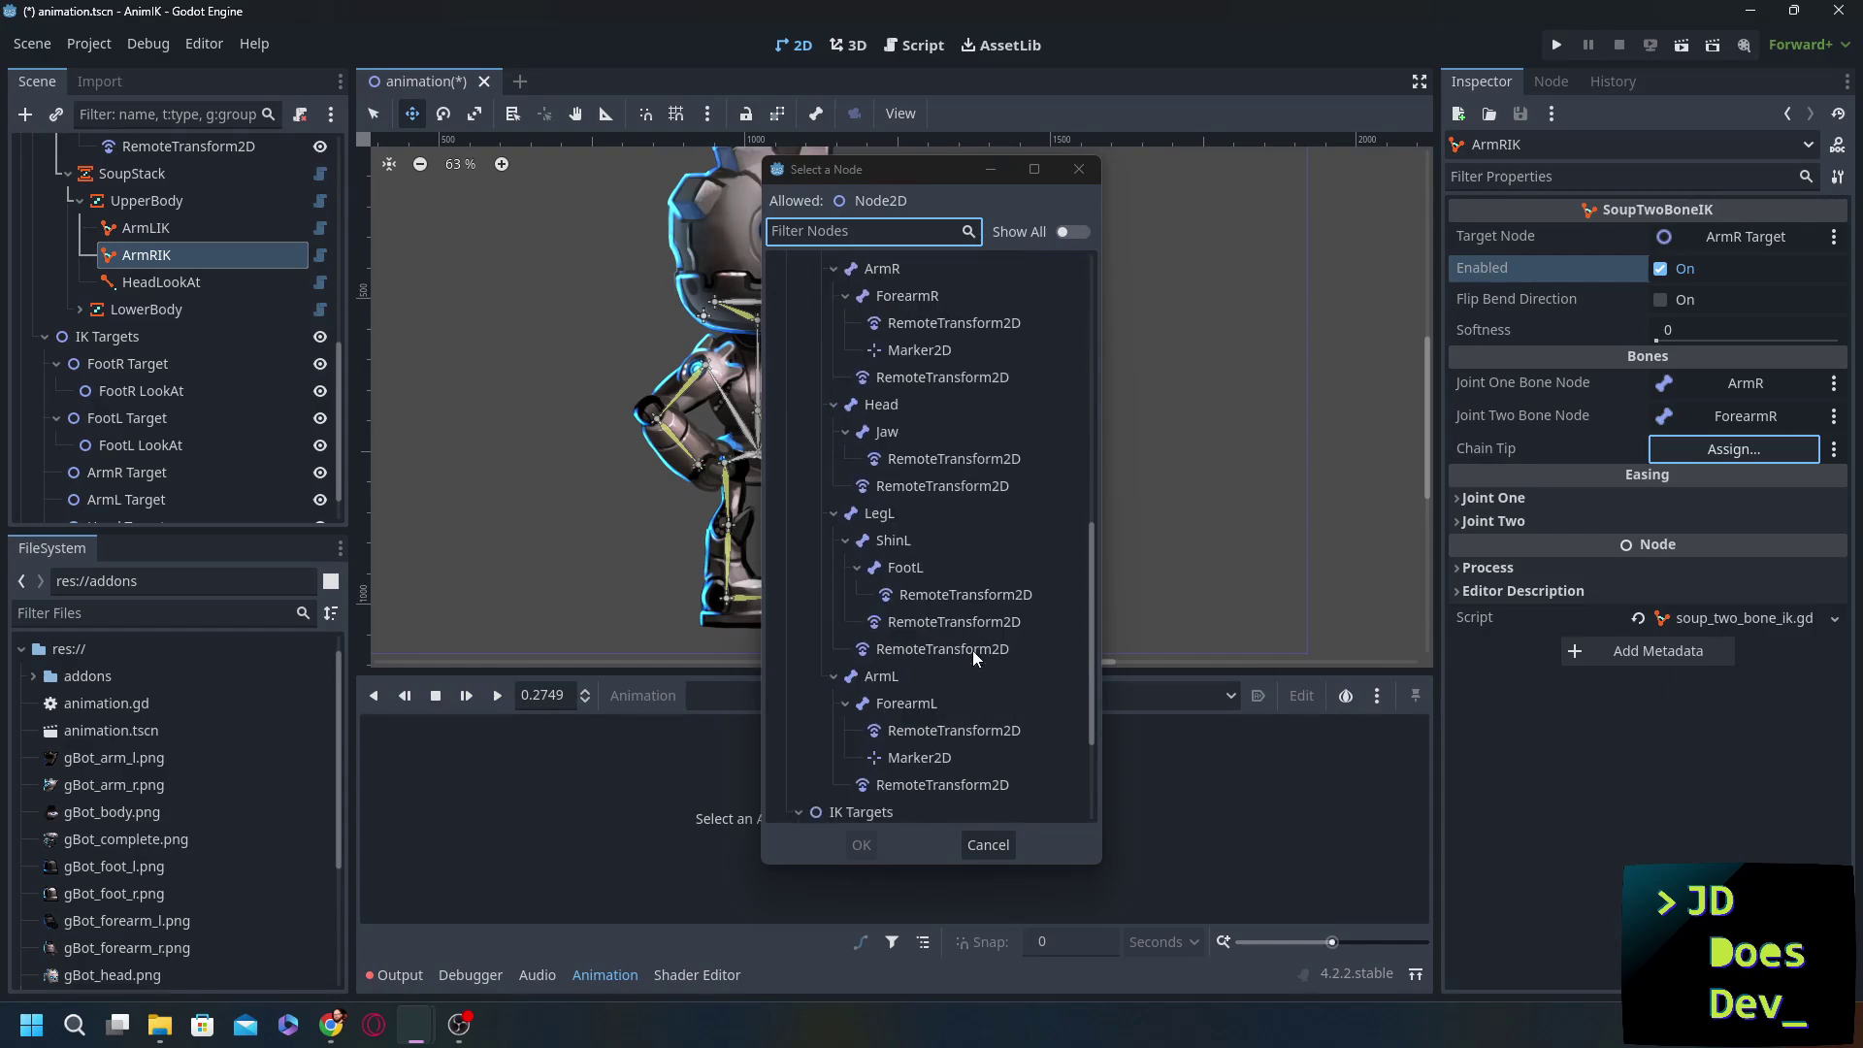
{"action": "scroll", "coordinate": [878, 583], "scroll_direction": "up", "scroll_amount": 3}
{"action": "double_click", "coordinate": [899, 416]}
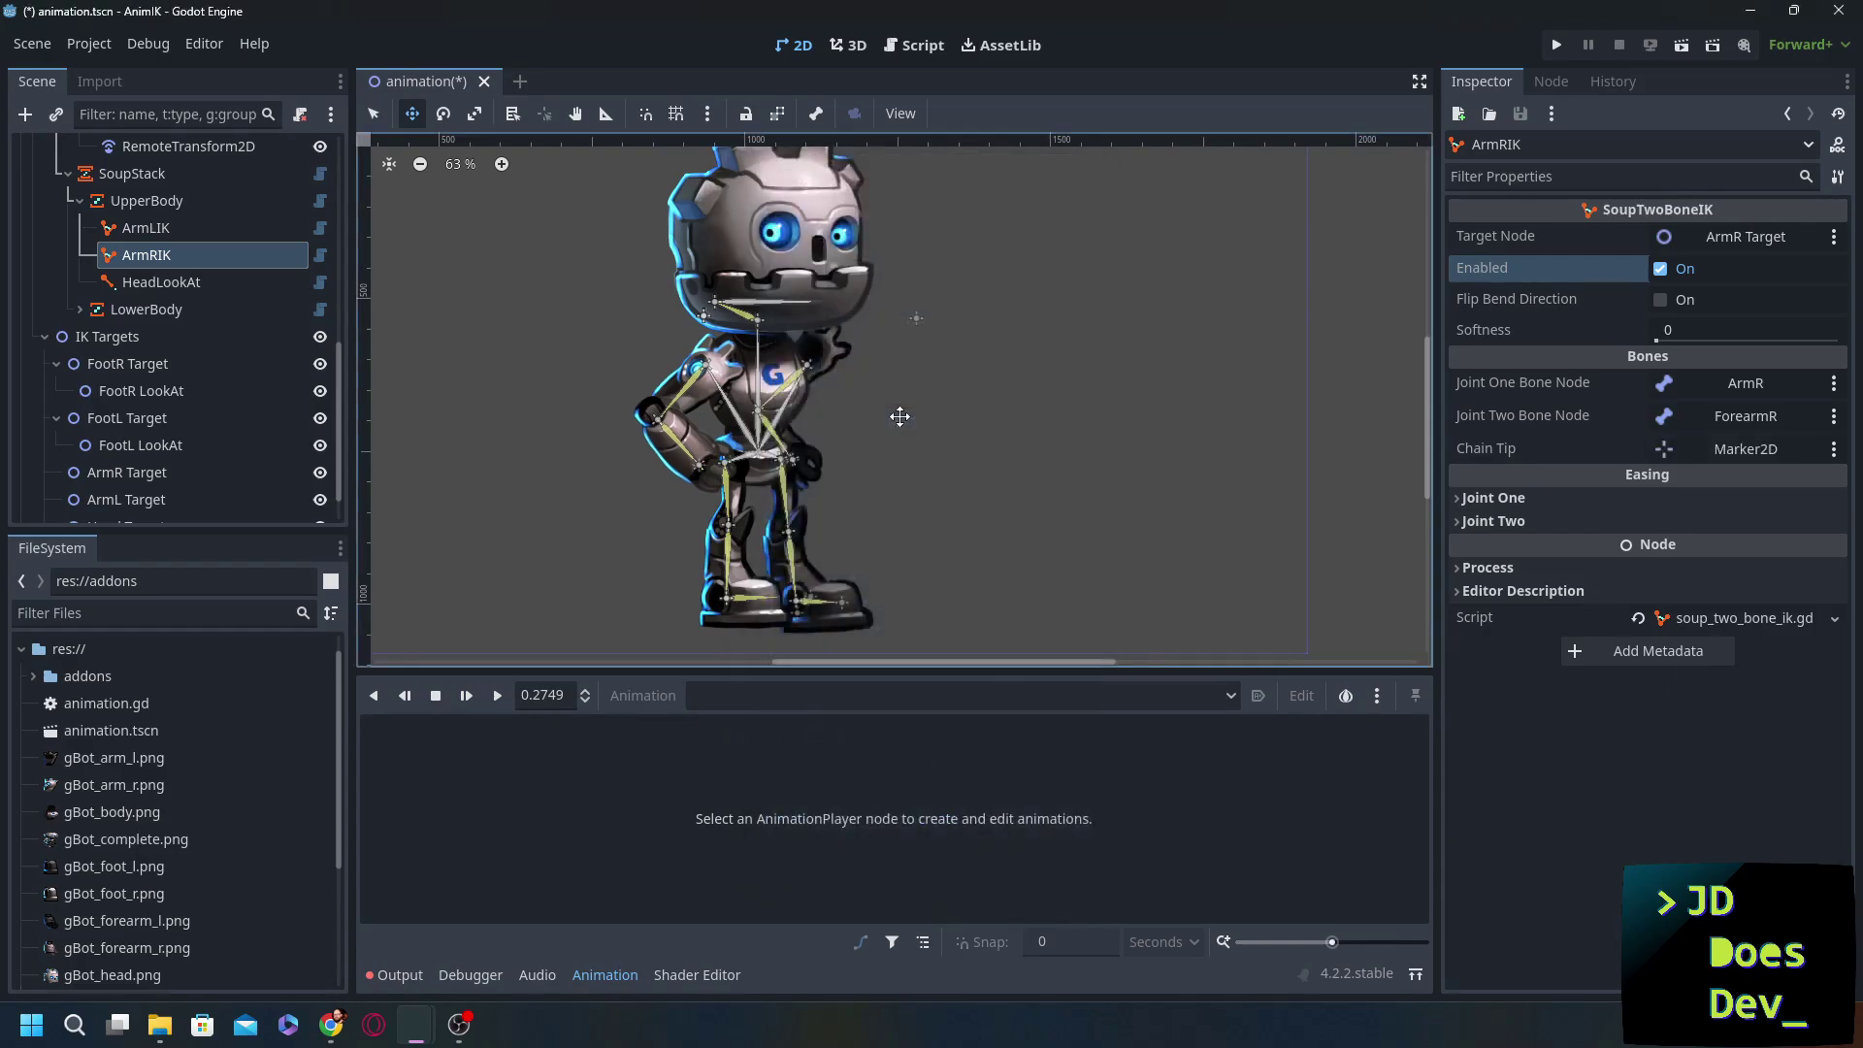
- Try out the arm IK by moving ArmR Target and placing ArmL Target out in front of the character's waist
{"action": "scroll", "coordinate": [166, 414], "scroll_direction": "down", "scroll_amount": 2}
{"action": "left_click", "coordinate": [116, 423]}
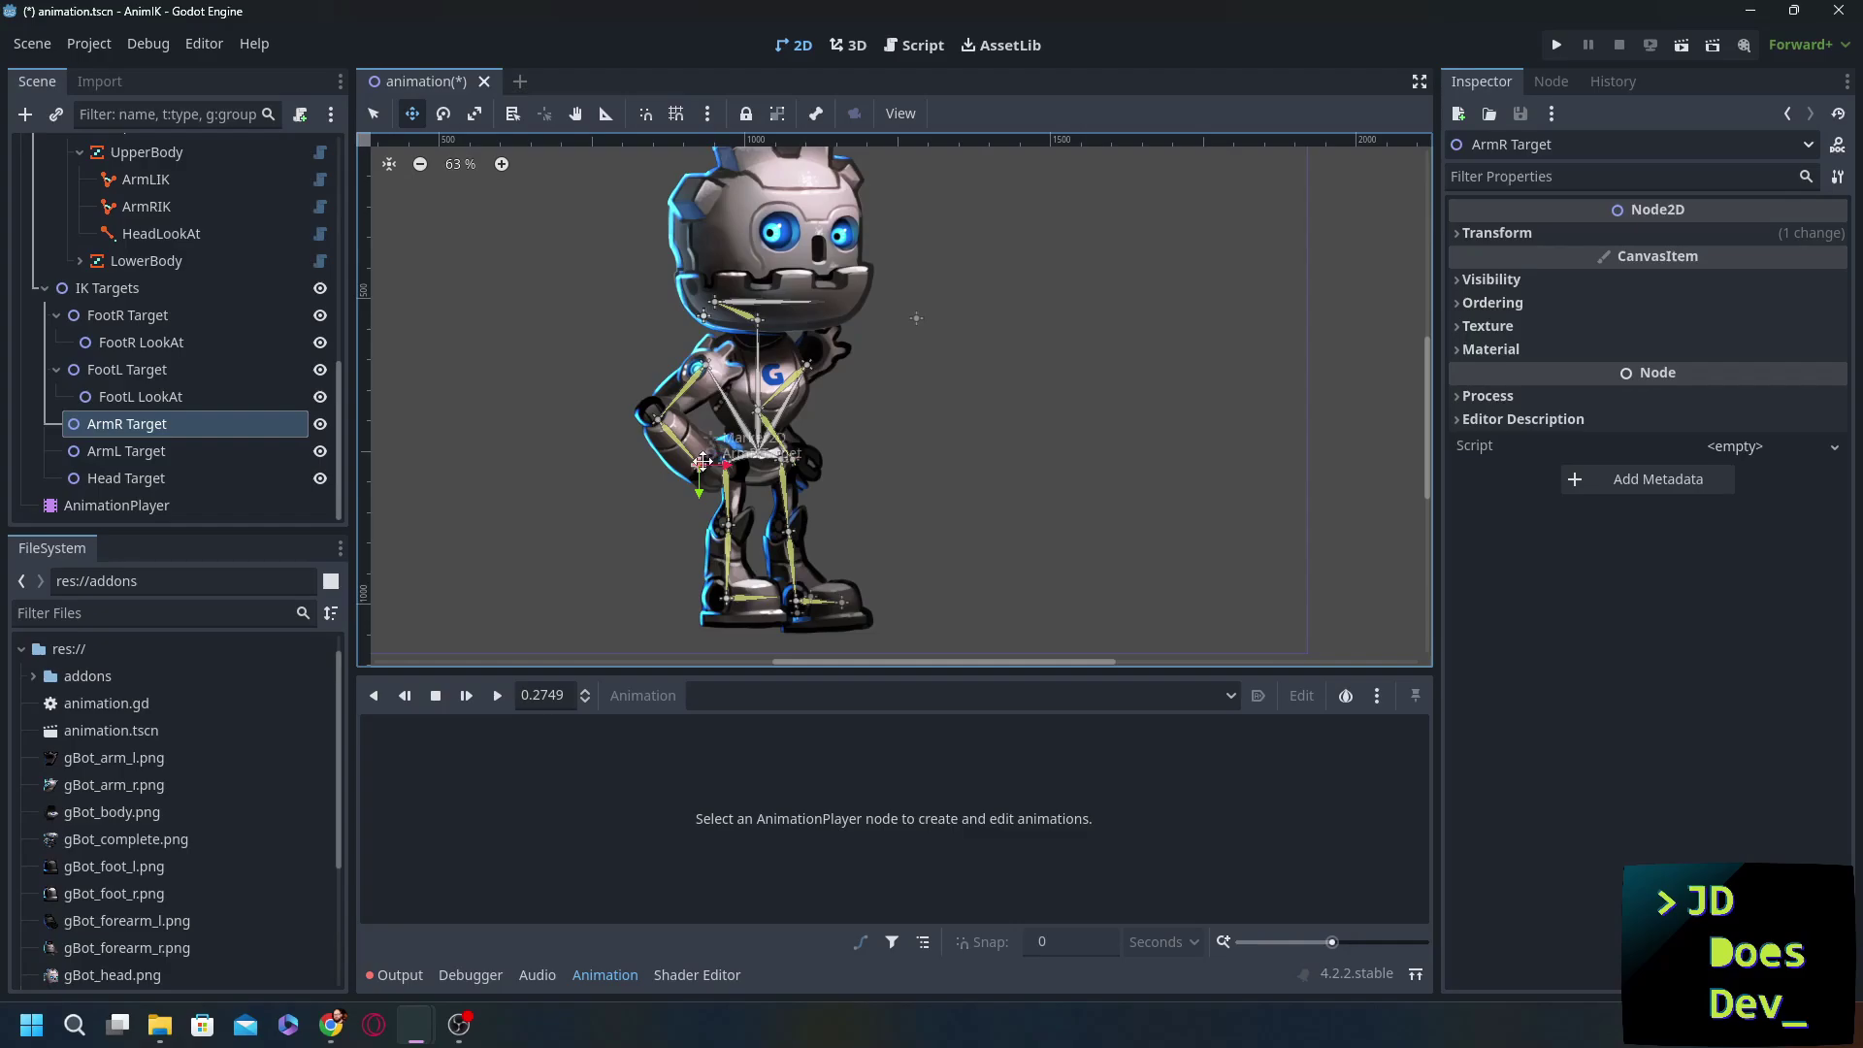
{"action": "mouse_move", "coordinate": [689, 447]}
{"action": "left_mouse_down"}
{"action": "mouse_move", "coordinate": [825, 383]}
{"action": "mouse_move", "coordinate": [552, 370]}
{"action": "mouse_move", "coordinate": [670, 456]}
{"action": "mouse_move", "coordinate": [796, 308]}
{"action": "mouse_move", "coordinate": [776, 417]}
{"action": "mouse_move", "coordinate": [695, 250]}
{"action": "mouse_move", "coordinate": [805, 301]}
{"action": "mouse_move", "coordinate": [679, 475]}
{"action": "mouse_move", "coordinate": [853, 353]}
{"action": "mouse_move", "coordinate": [695, 387]}
{"action": "mouse_move", "coordinate": [834, 407]}
{"action": "mouse_move", "coordinate": [698, 443]}
{"action": "mouse_move", "coordinate": [926, 427]}
{"action": "mouse_move", "coordinate": [805, 435]}
{"action": "mouse_move", "coordinate": [876, 459]}
{"action": "left_mouse_up"}
{"action": "left_click", "coordinate": [115, 452]}
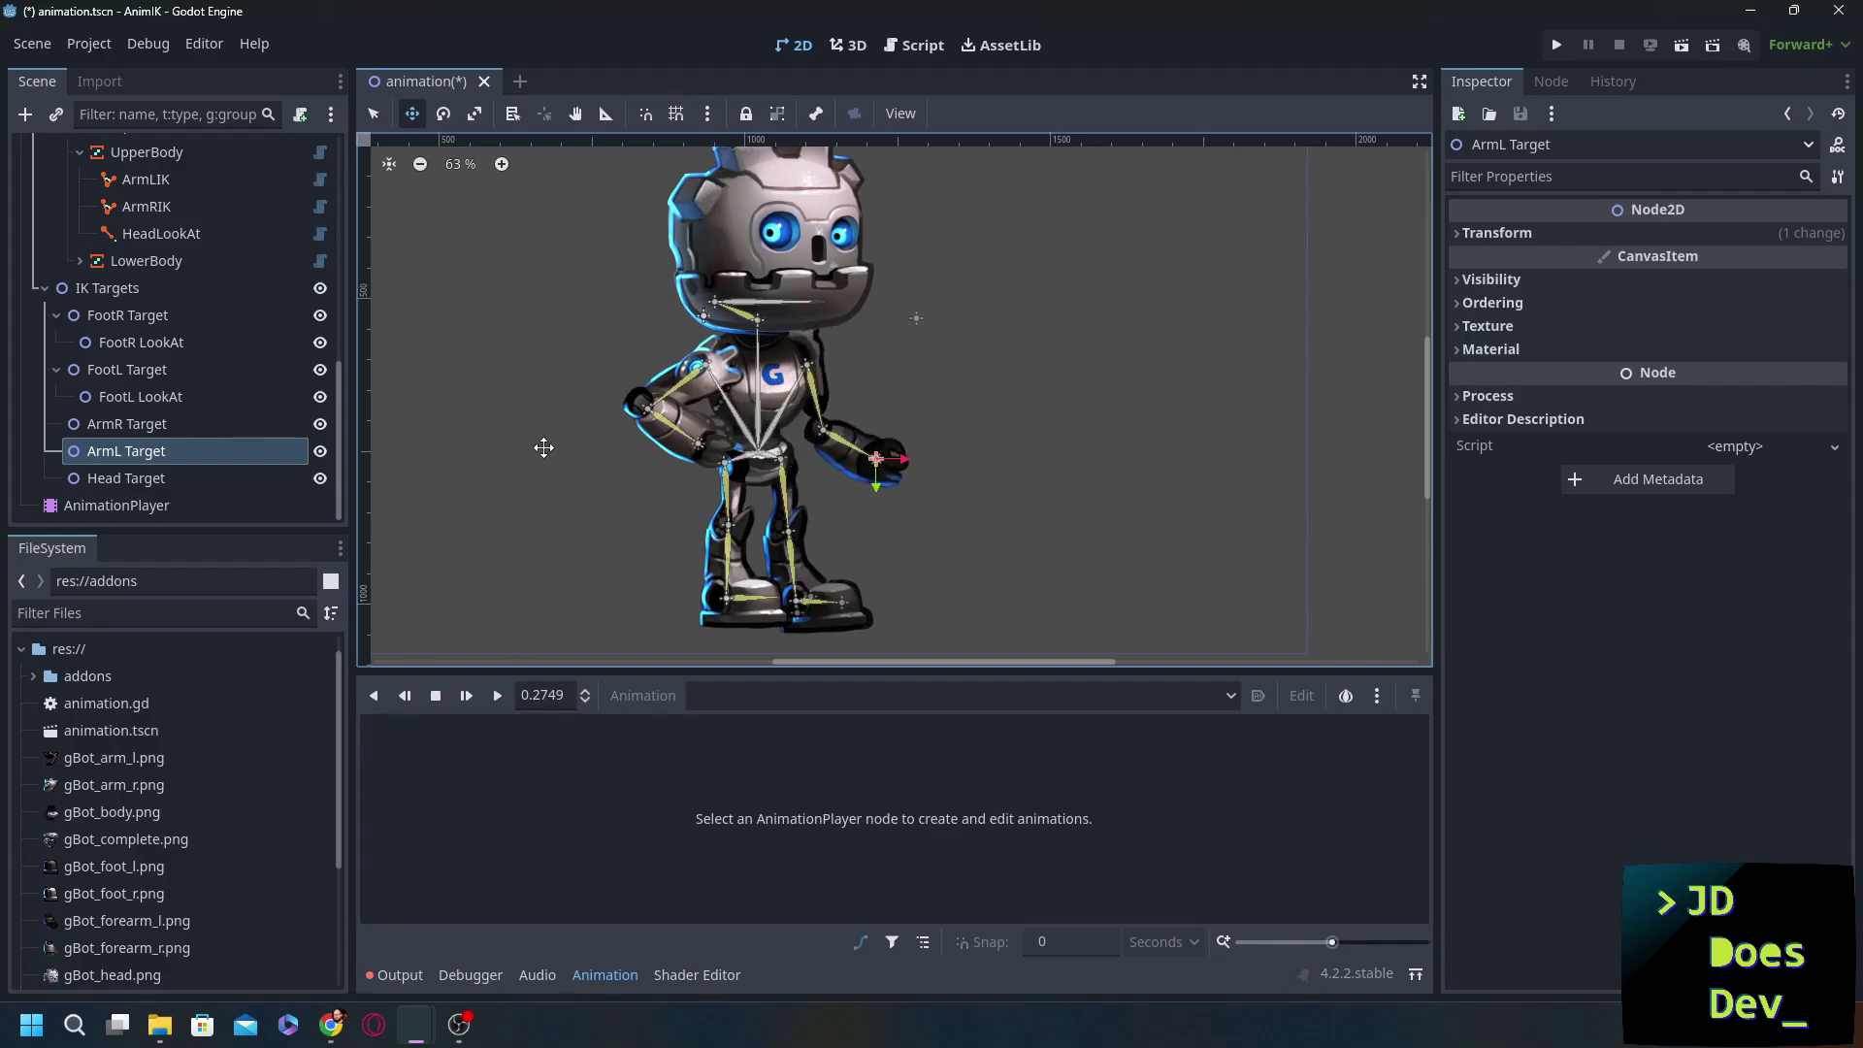
- Nudge Head Target slightly upward, assign it as the Target Node of HeadLookAt, and enable the modification
{"action": "left_click", "coordinate": [167, 481]}
{"action": "left_click_drag", "start_coordinate": [916, 319], "coordinate": [911, 300]}
{"action": "left_click", "coordinate": [136, 236]}
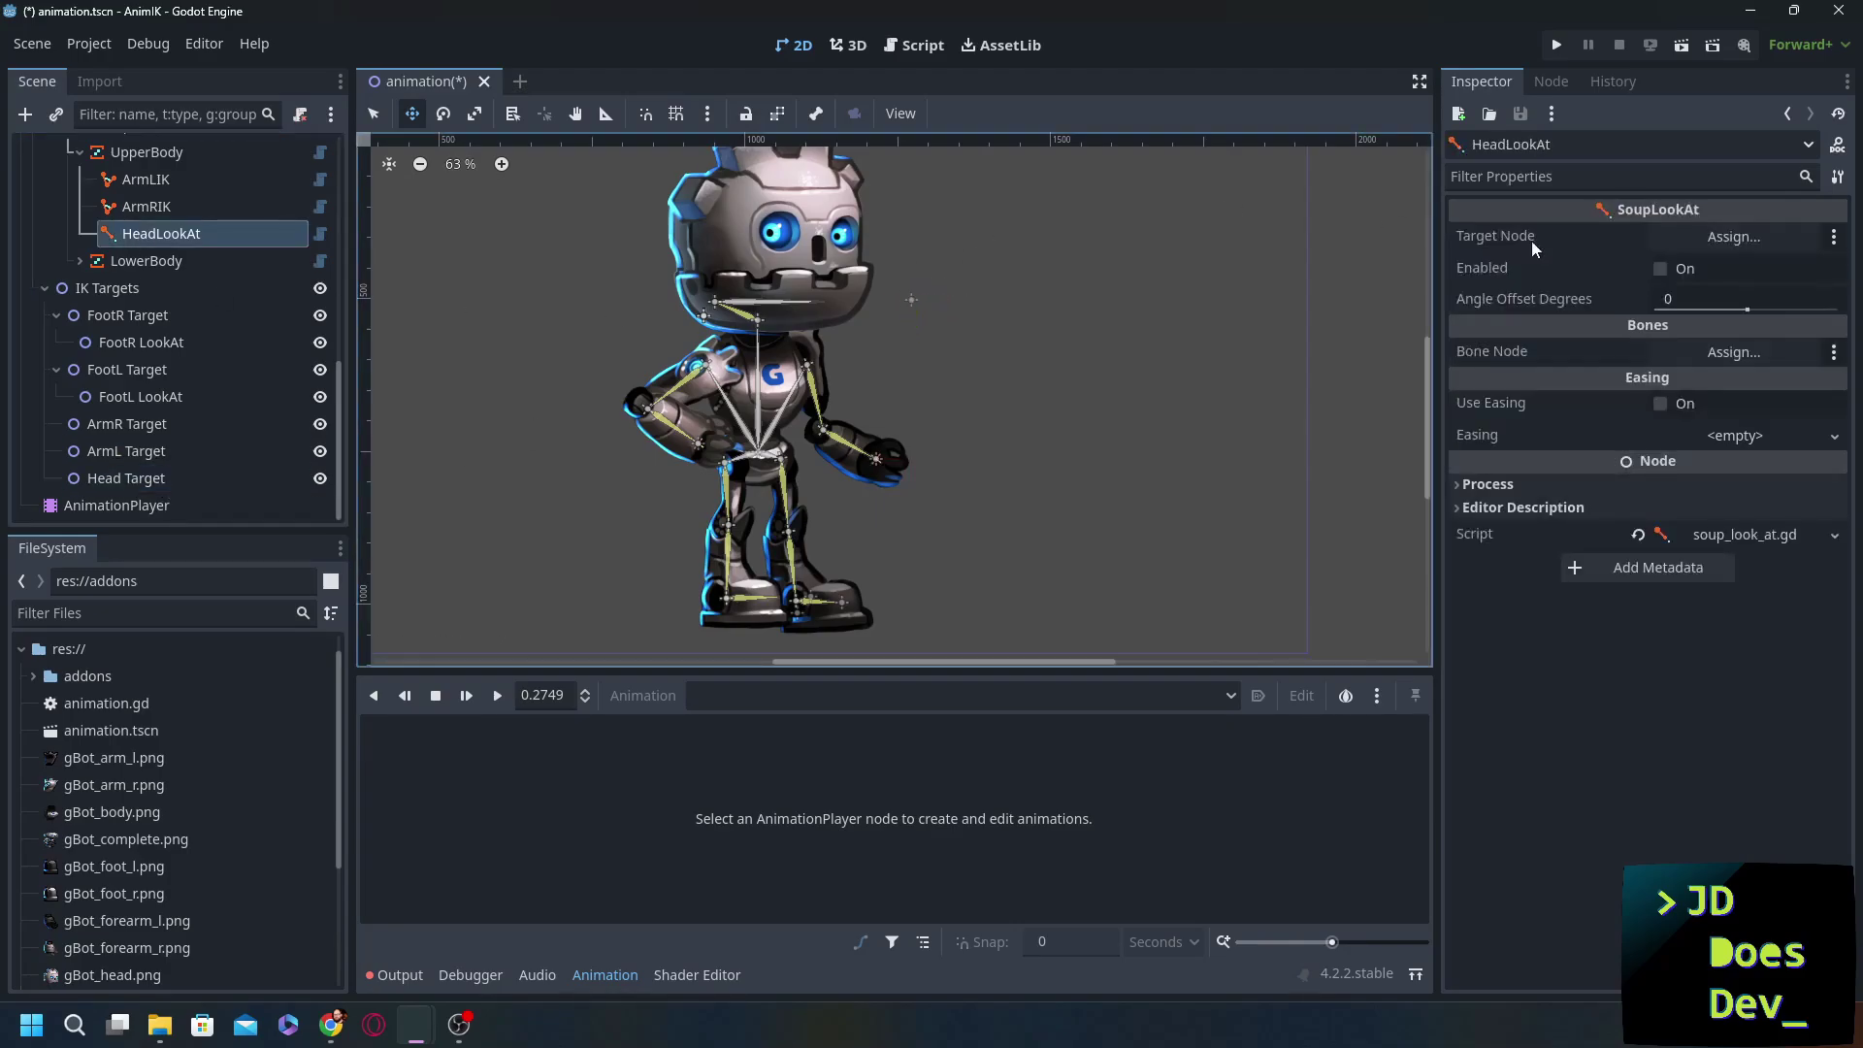
{"action": "left_click", "coordinate": [1709, 241]}
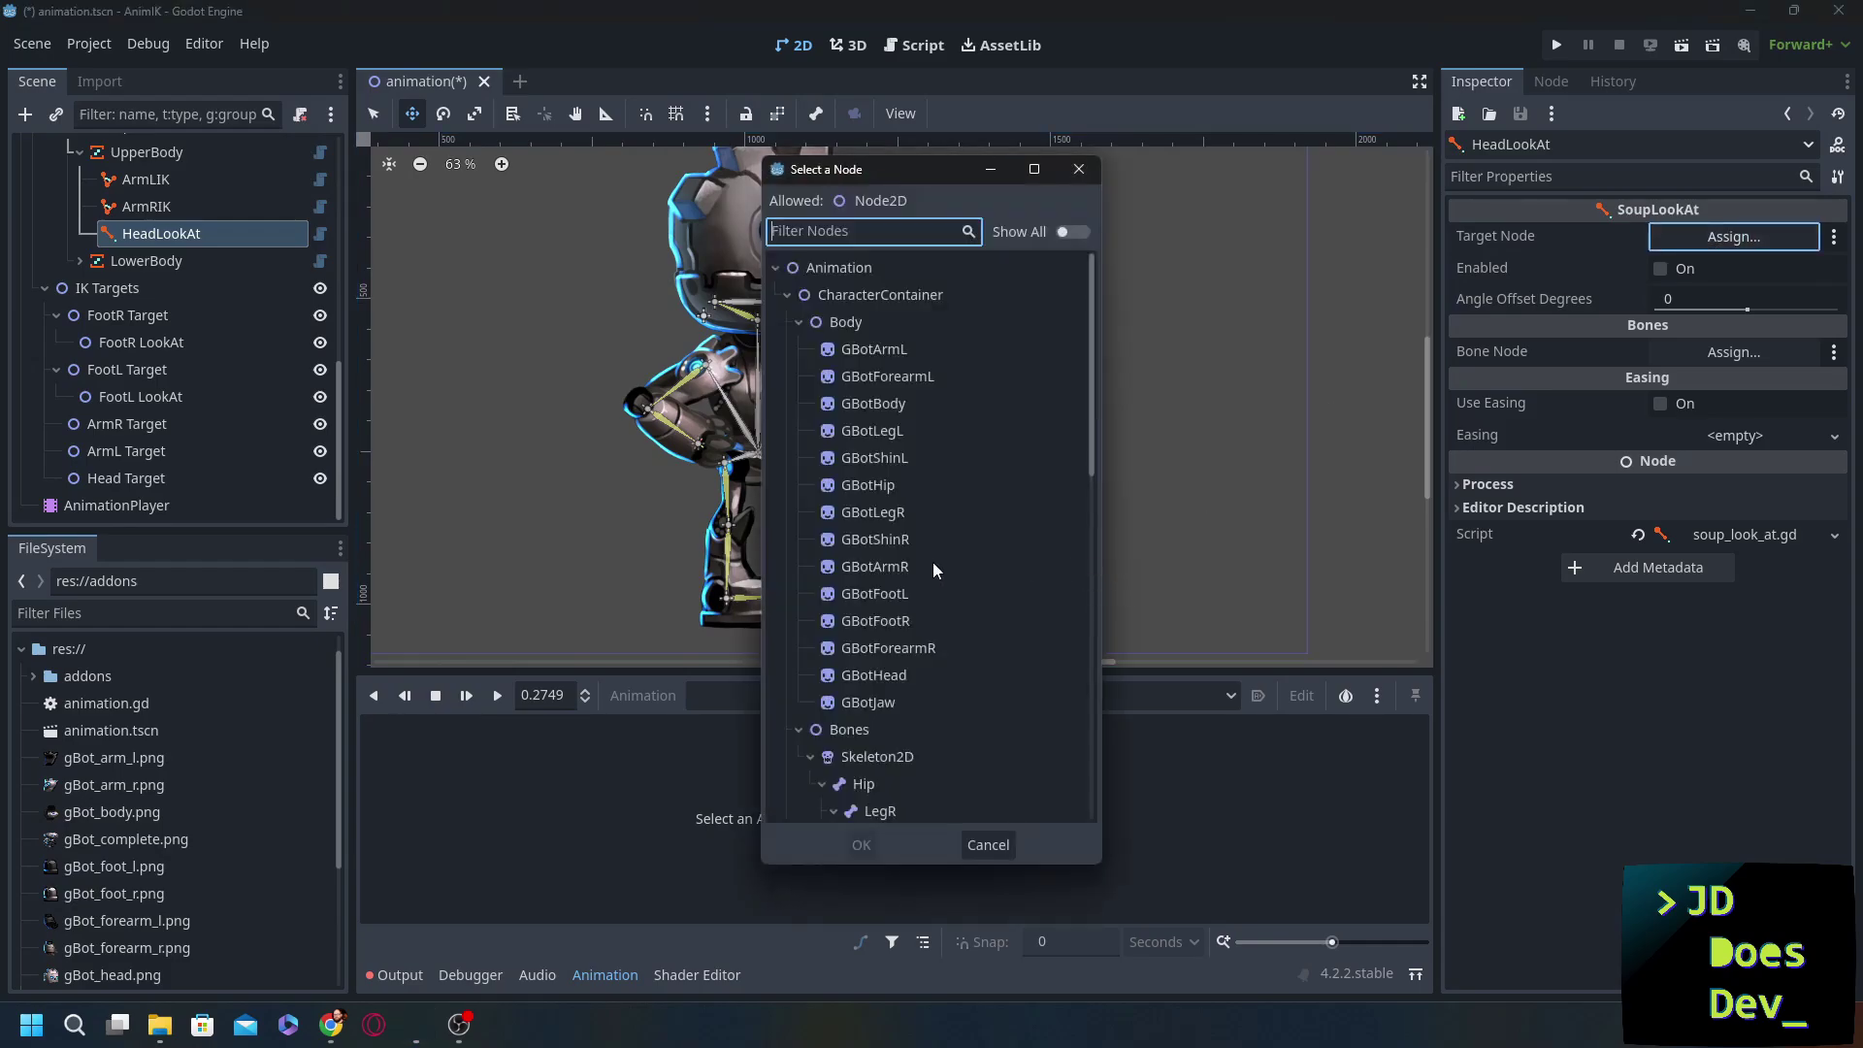
{"action": "scroll", "coordinate": [934, 570], "scroll_direction": "down", "scroll_amount": 10}
{"action": "double_click", "coordinate": [893, 777]}
{"action": "left_click", "coordinate": [1659, 270]}
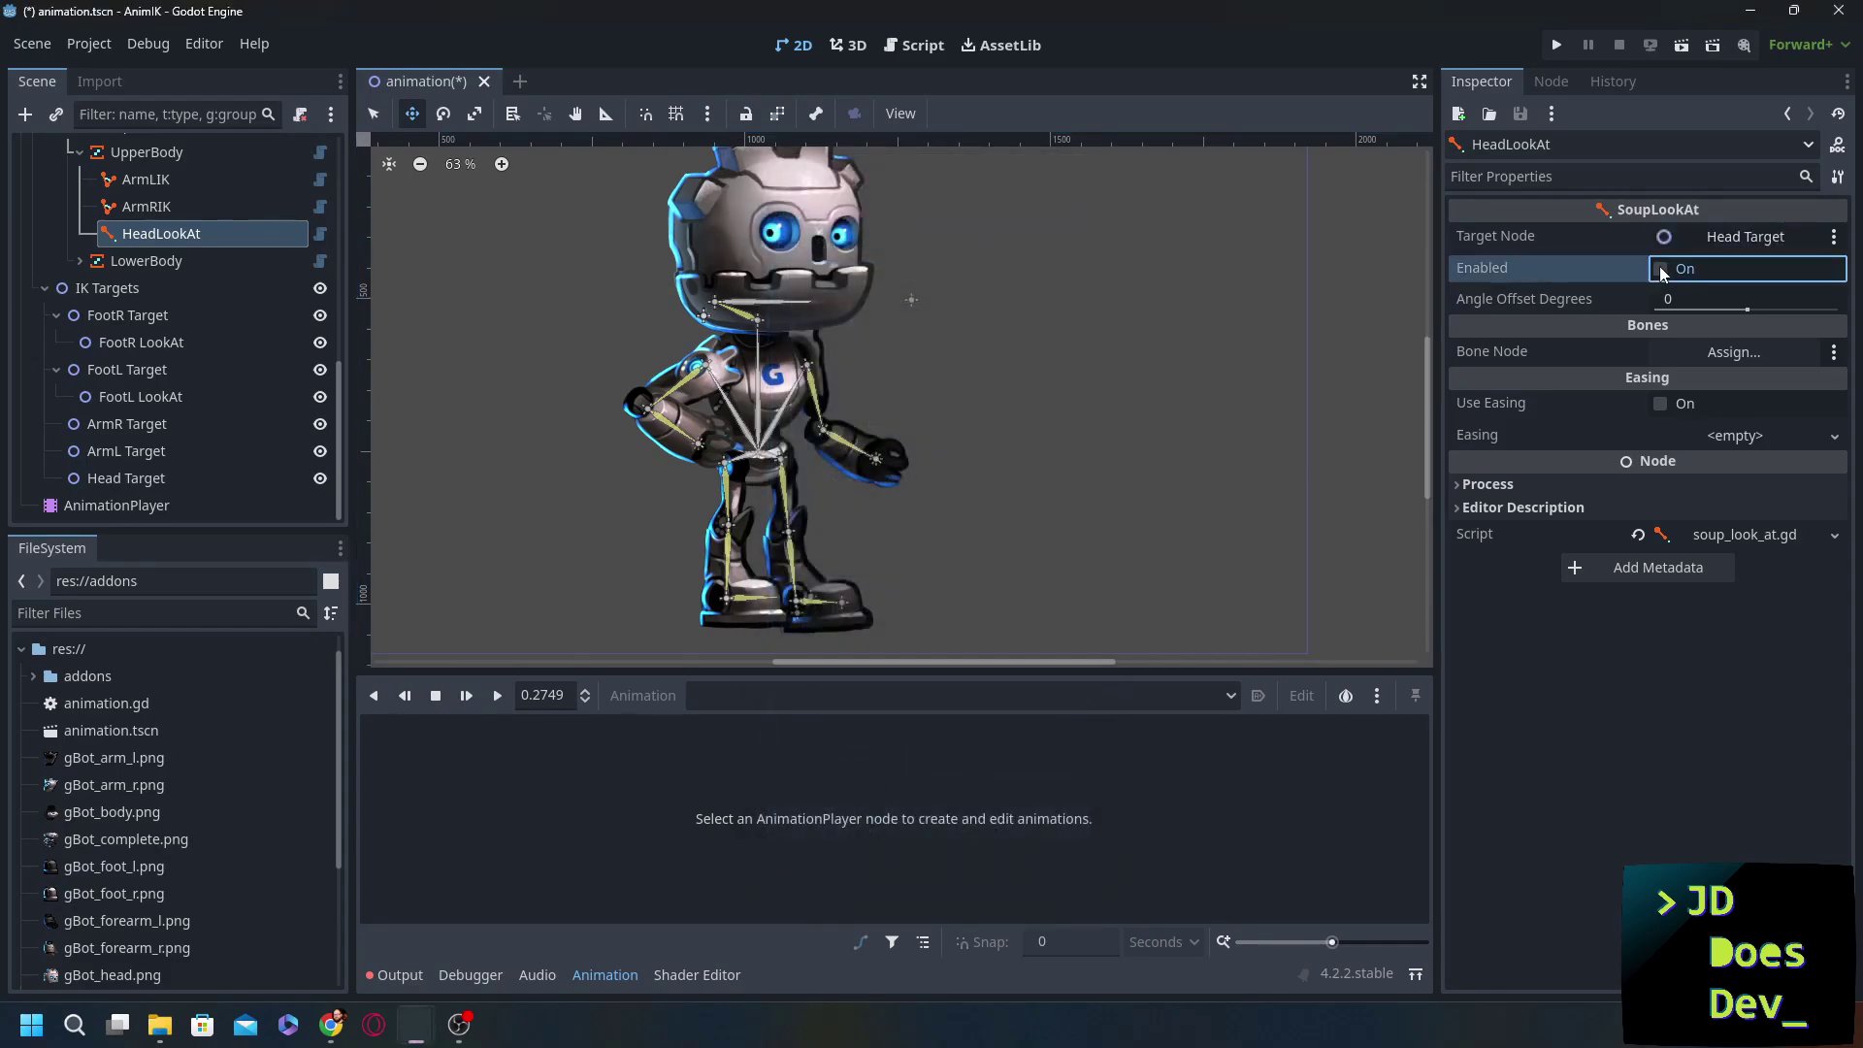
- Assign the Head bone as the Bone Node of HeadLookAt and try out the look-at by moving Head Target
{"action": "left_click", "coordinate": [1736, 359]}
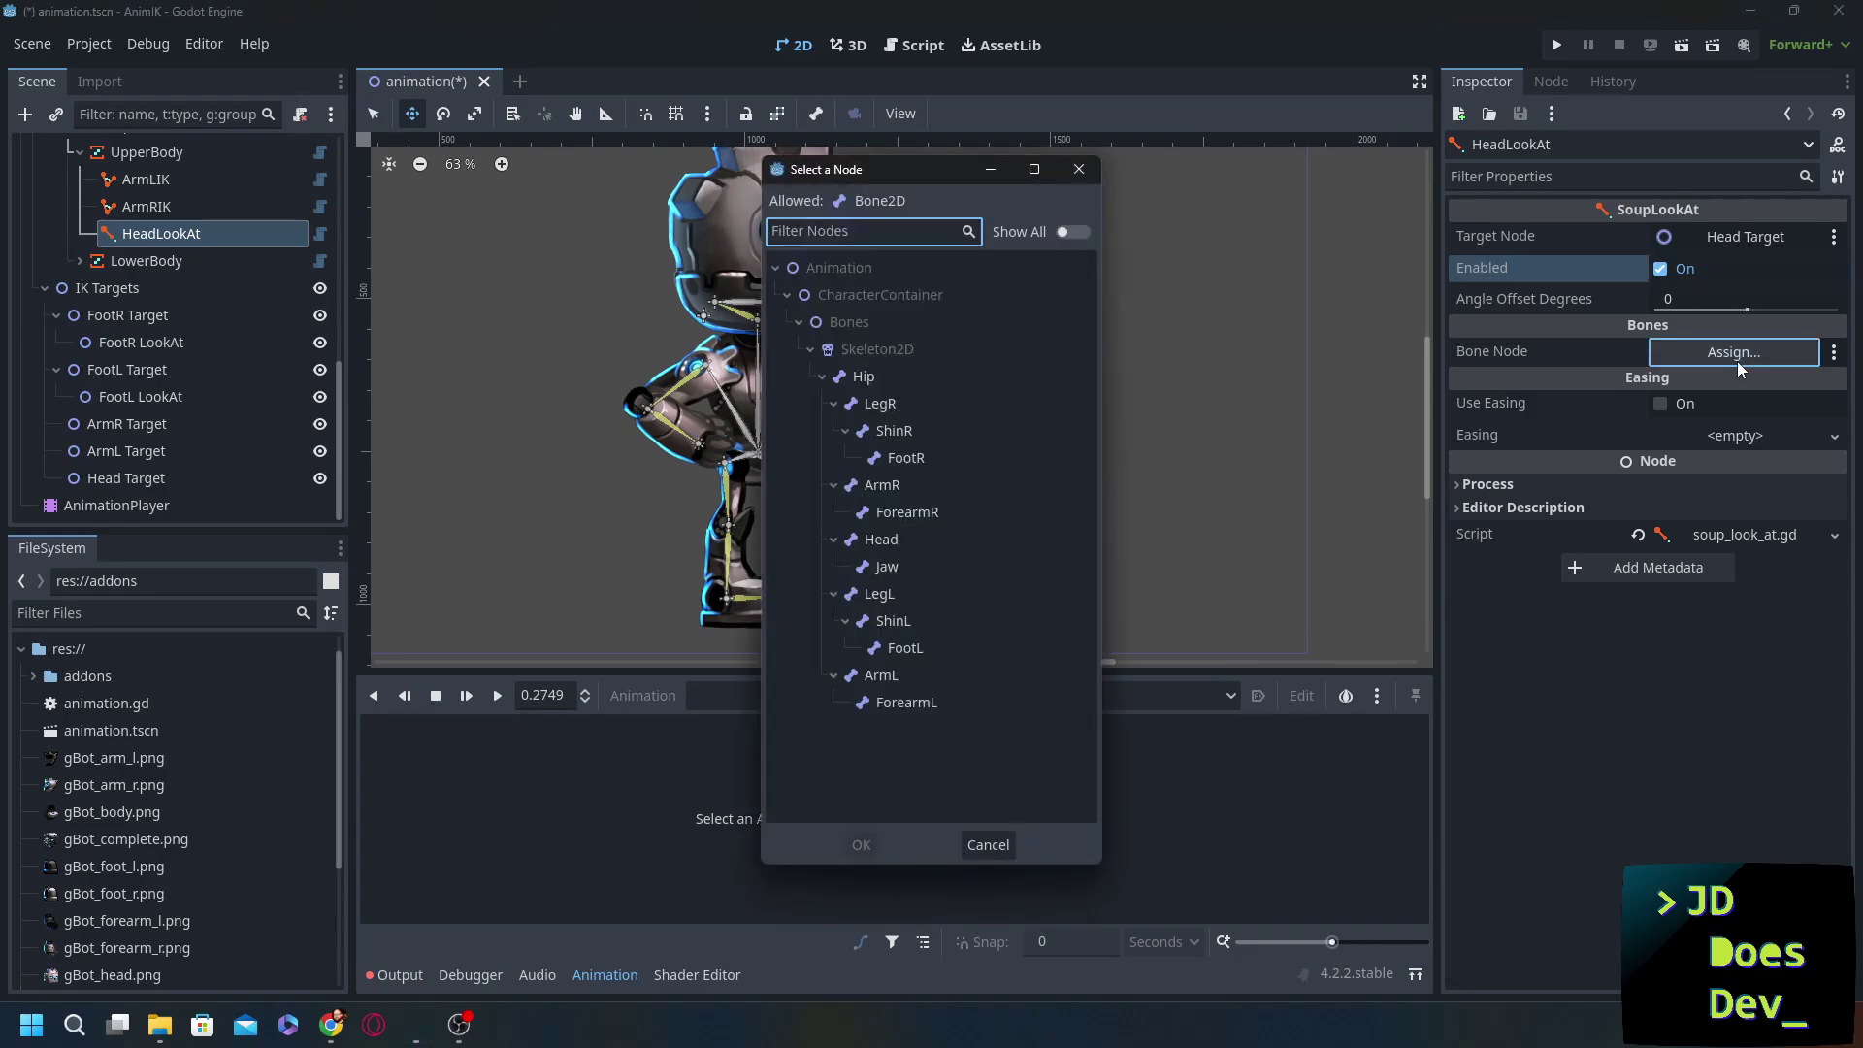
{"action": "double_click", "coordinate": [878, 544]}
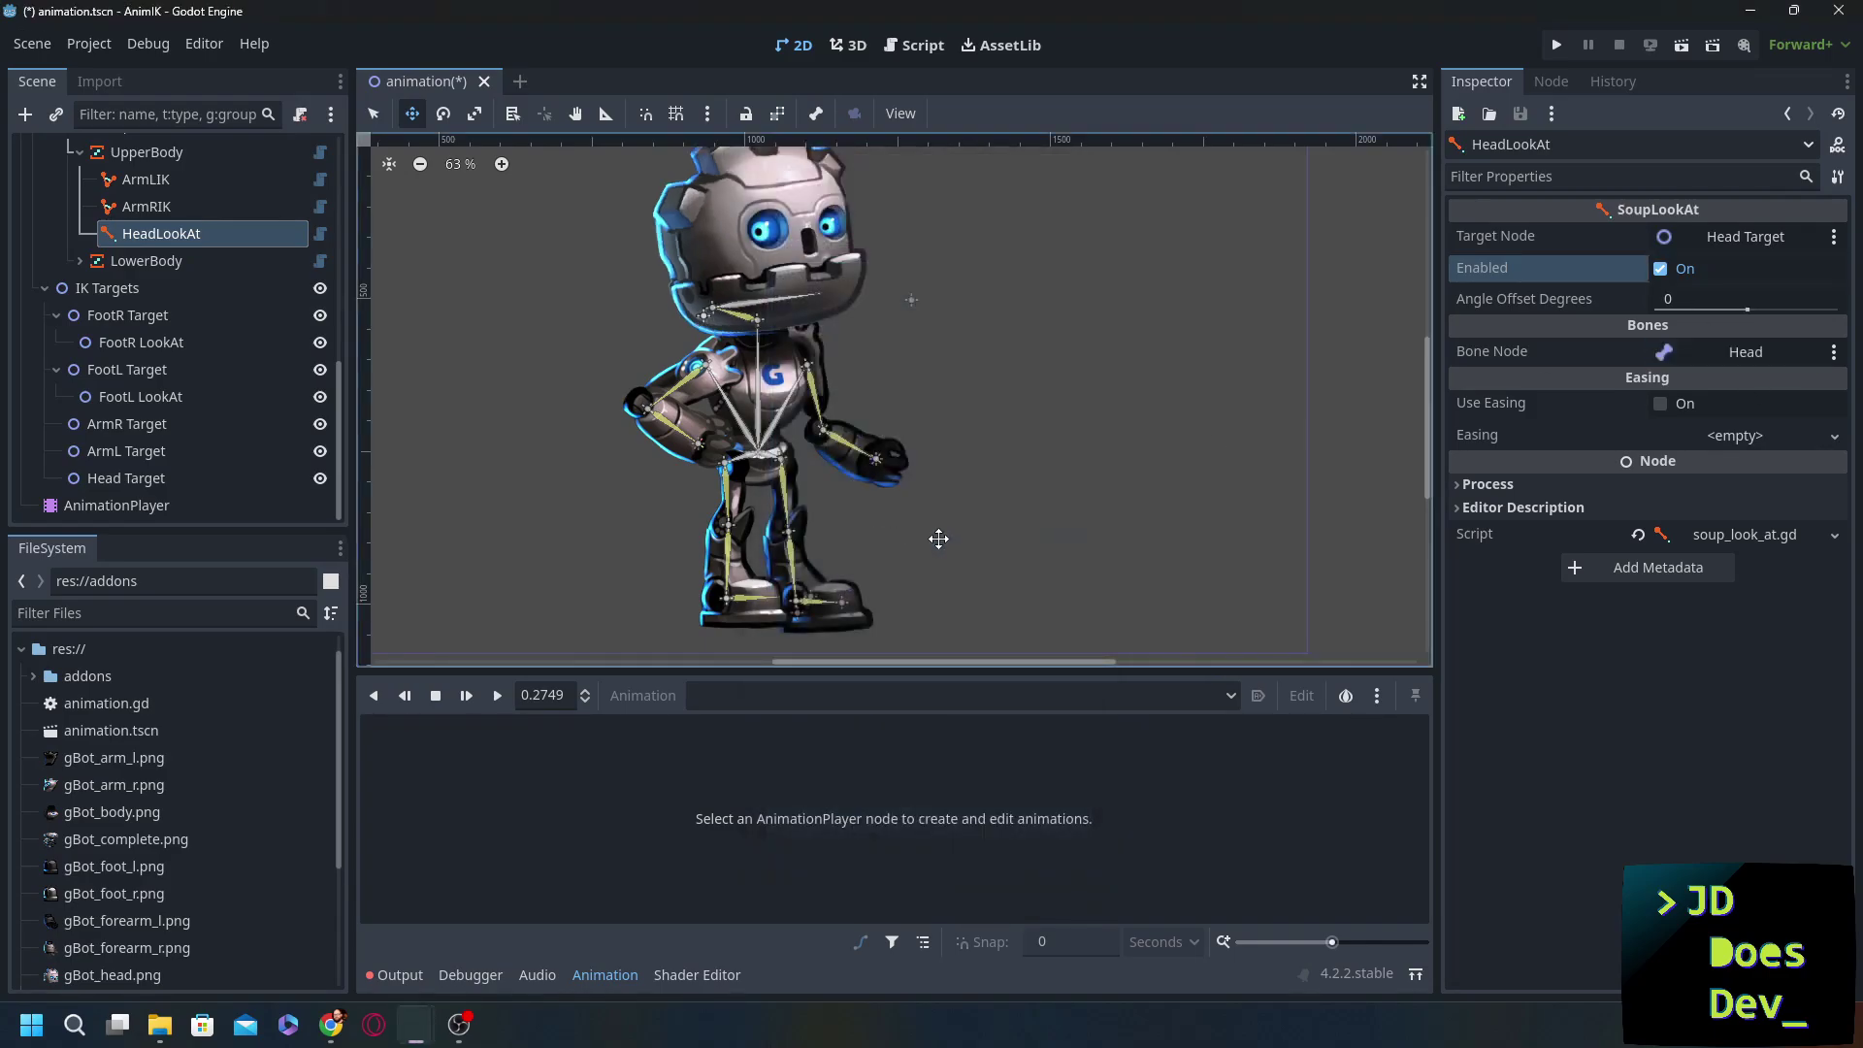
{"action": "left_click", "coordinate": [113, 474]}
{"action": "left_click_drag", "start_coordinate": [911, 299], "coordinate": [813, 318]}
- Collapse the UpperBody modifications and the Head and ArmL bone branches in the scene tree
{"action": "scroll", "coordinate": [156, 284], "scroll_direction": "up", "scroll_amount": 3}
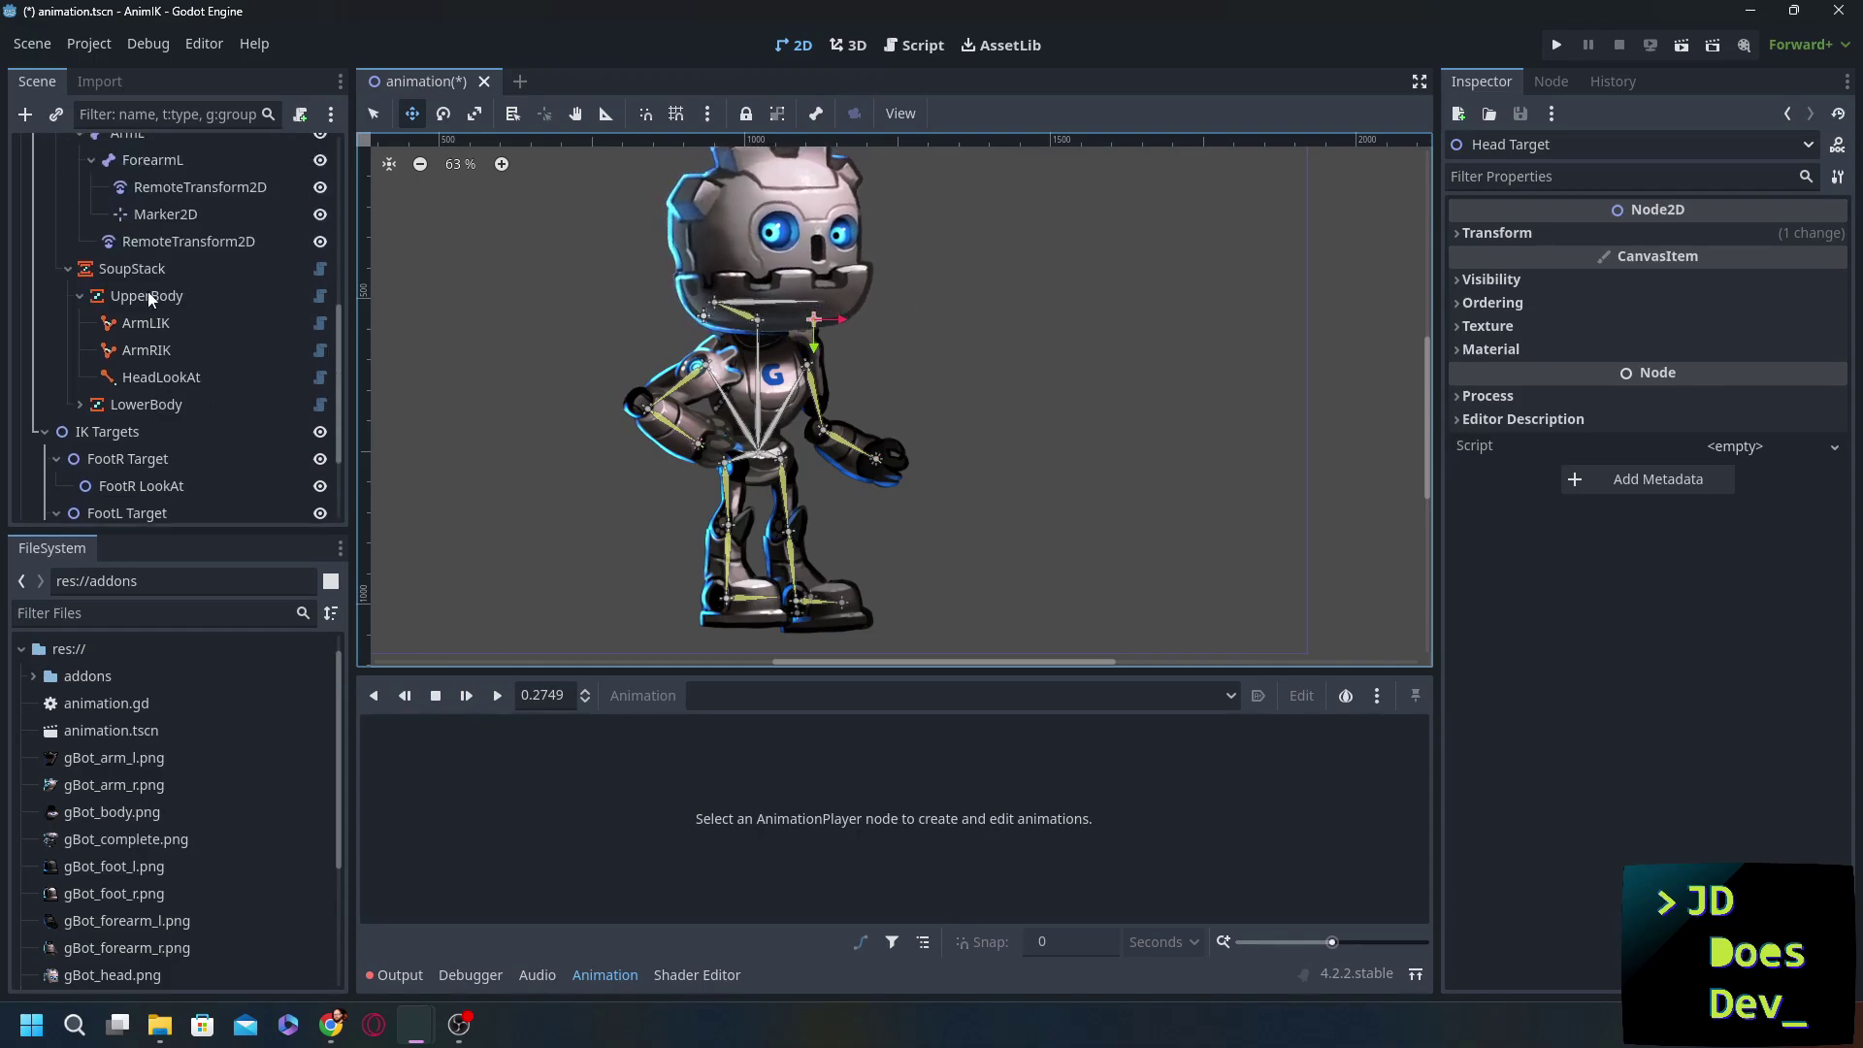
{"action": "left_click", "coordinate": [82, 297]}
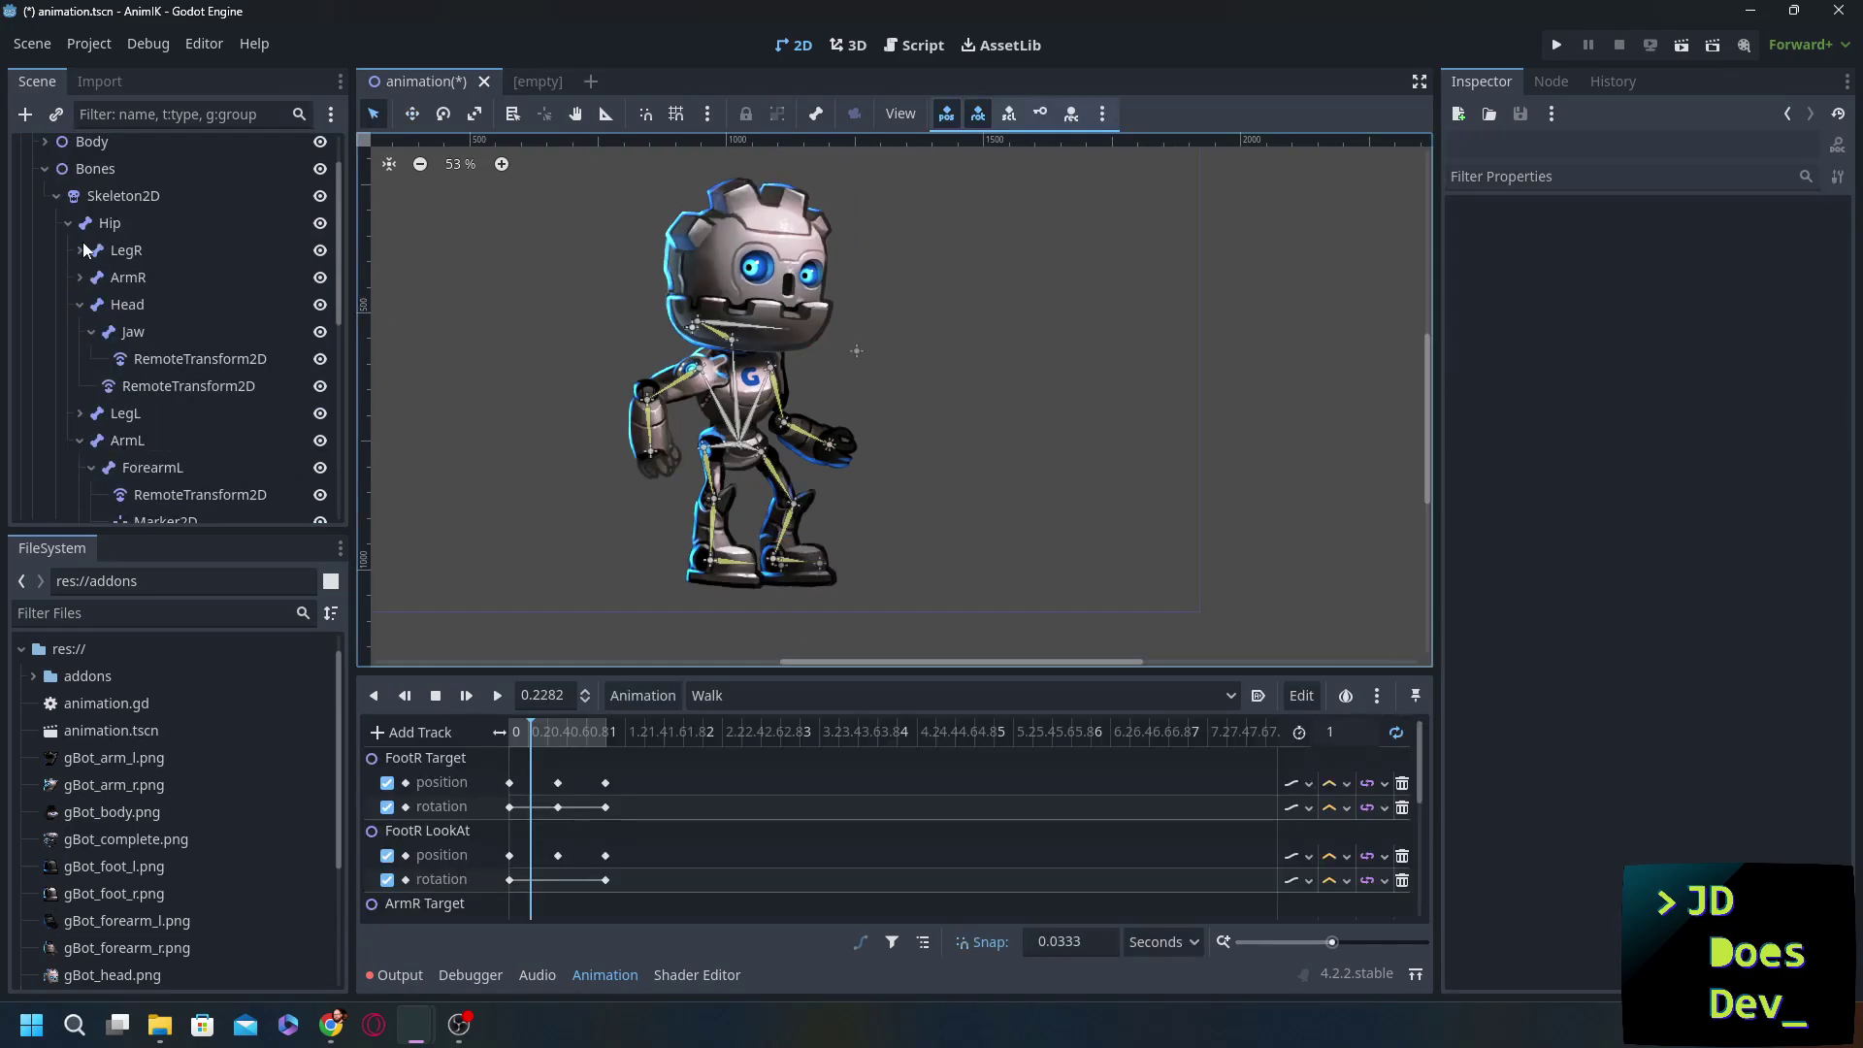
{"action": "left_click", "coordinate": [80, 306]}
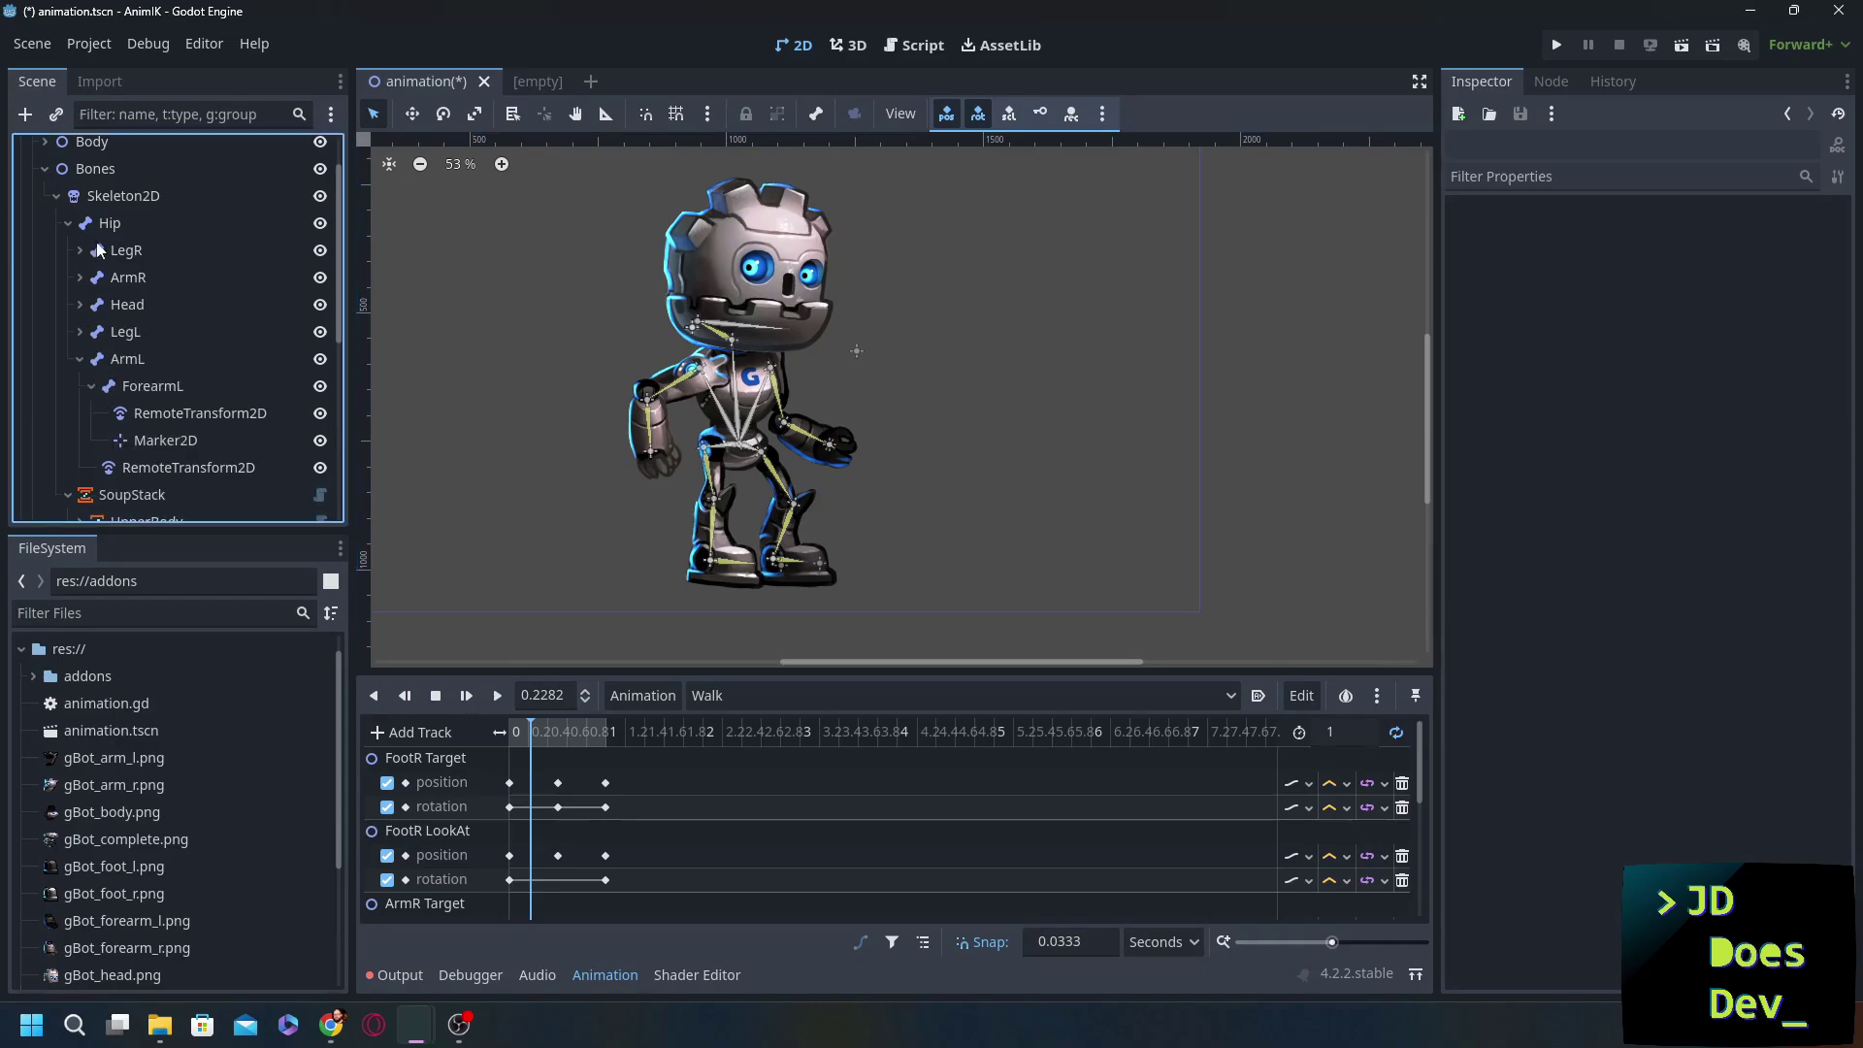
{"action": "left_click", "coordinate": [81, 359]}
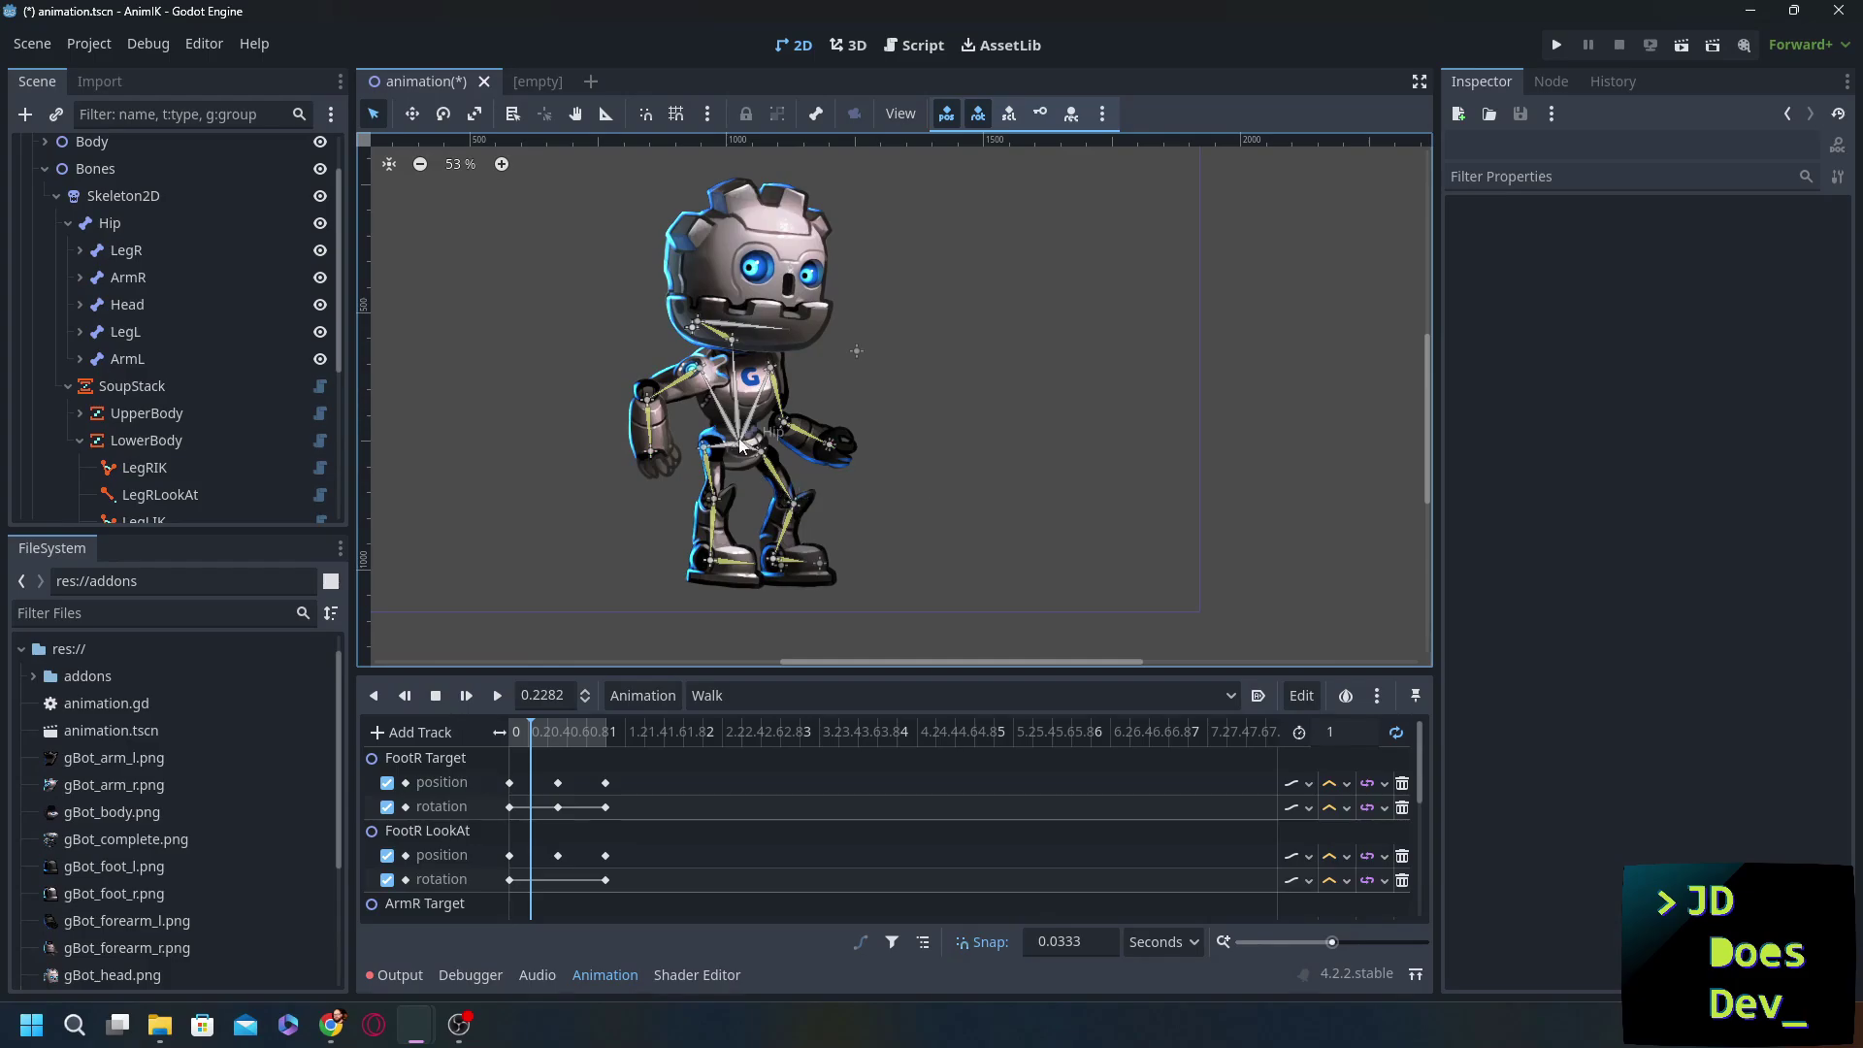
- Add a RemoteTransform2D under the Hip bone and set its Remote Path to GBotHip
{"action": "left_click", "coordinate": [109, 223]}
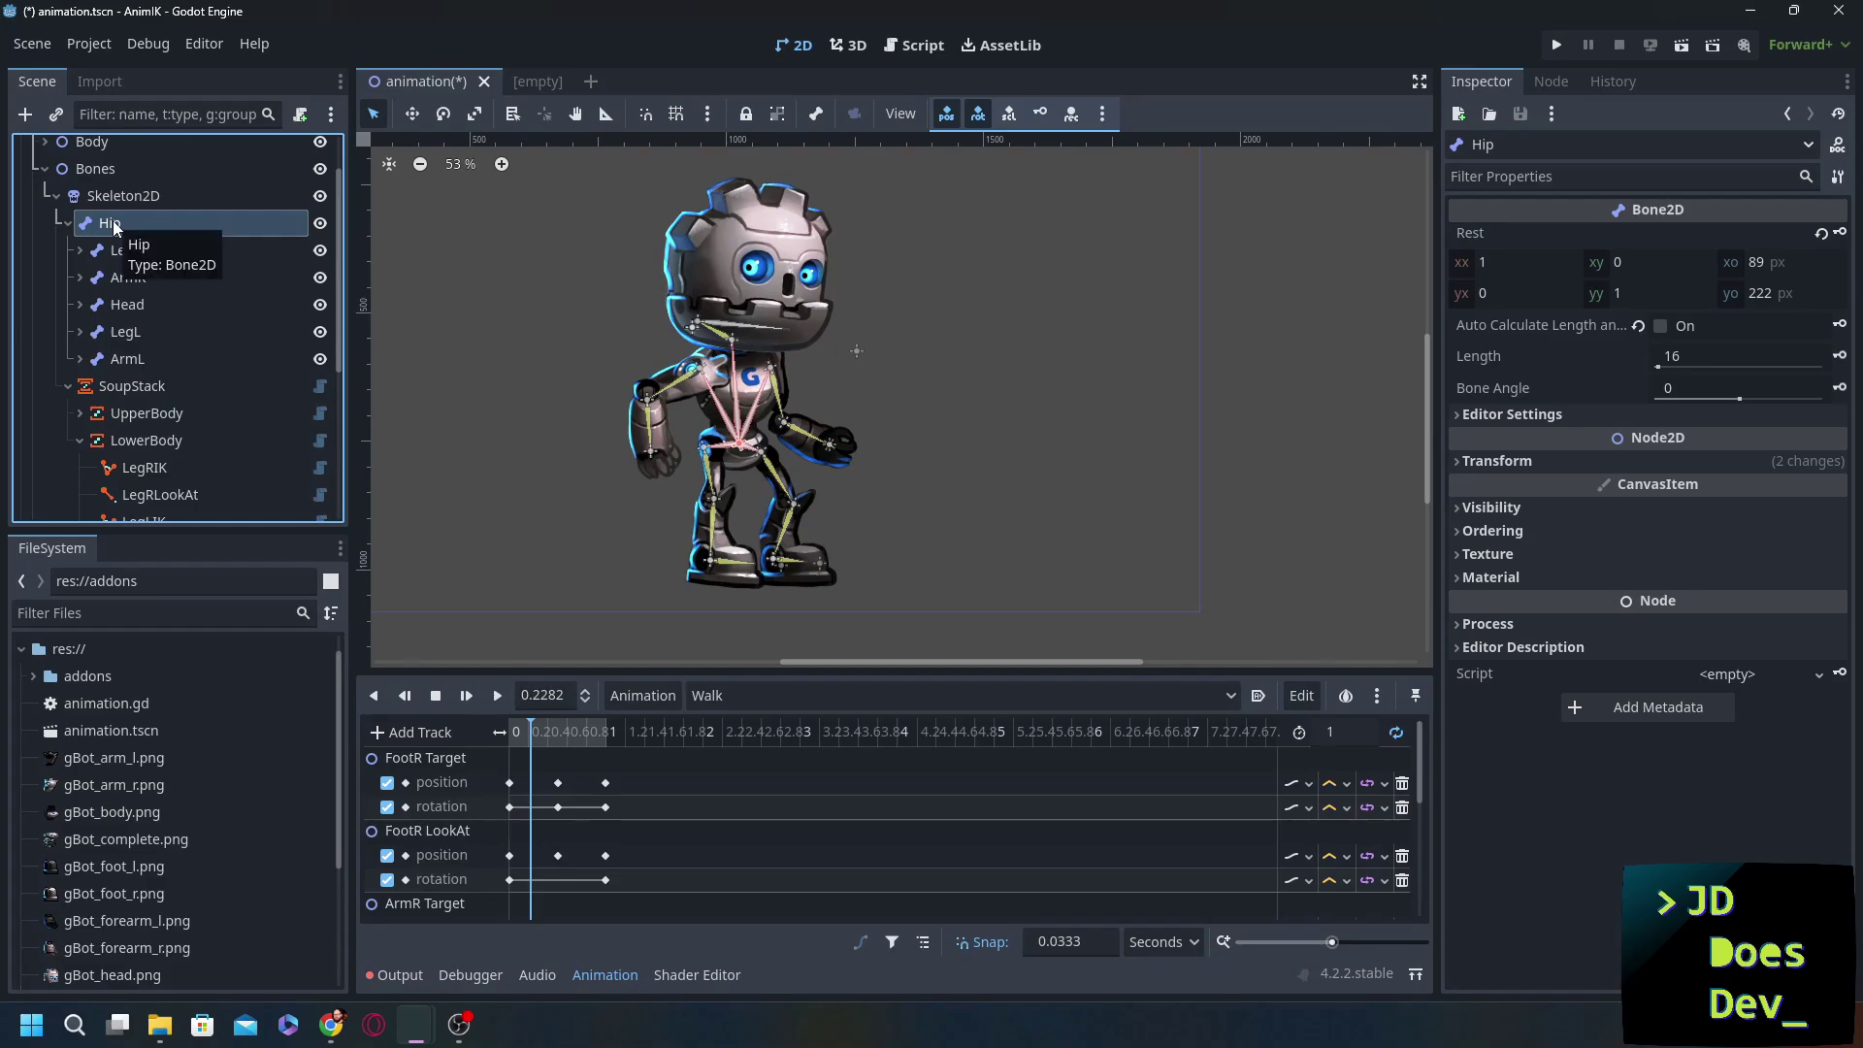
{"action": "key", "text": "ctrl+a"}
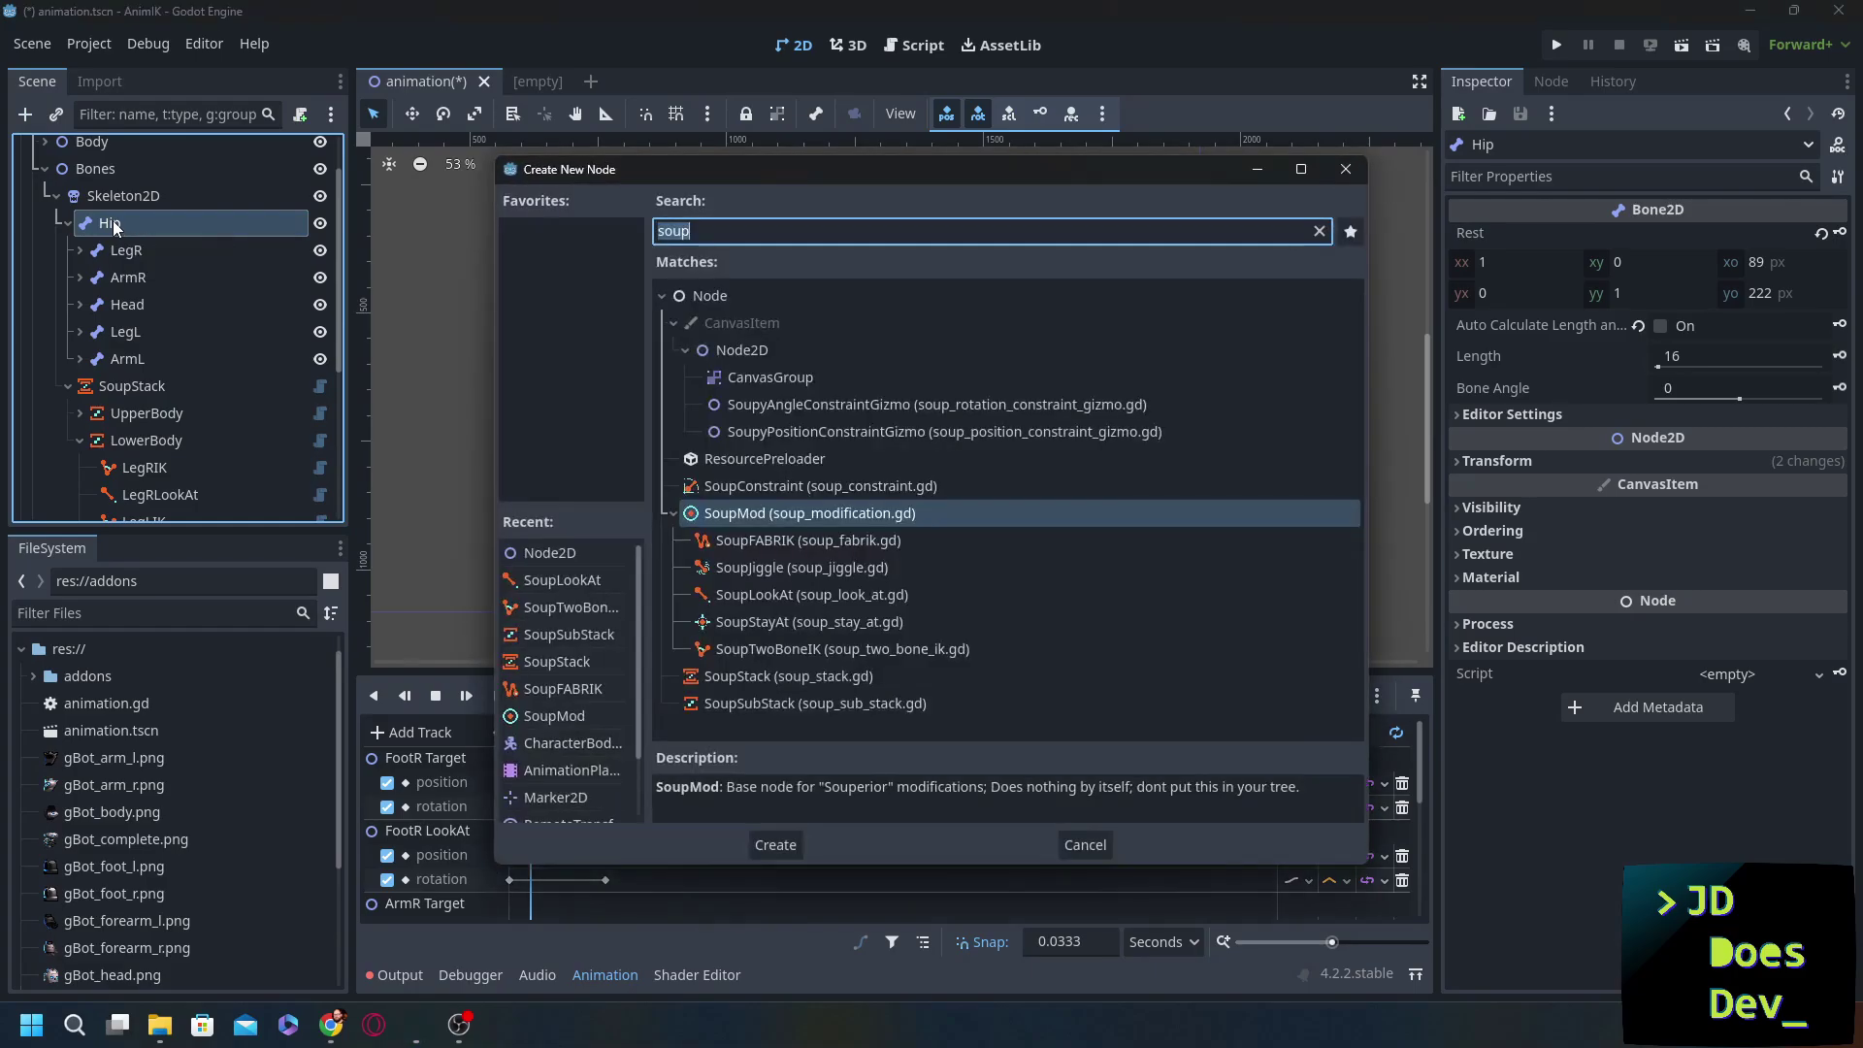
{"action": "type", "text": "remo"}
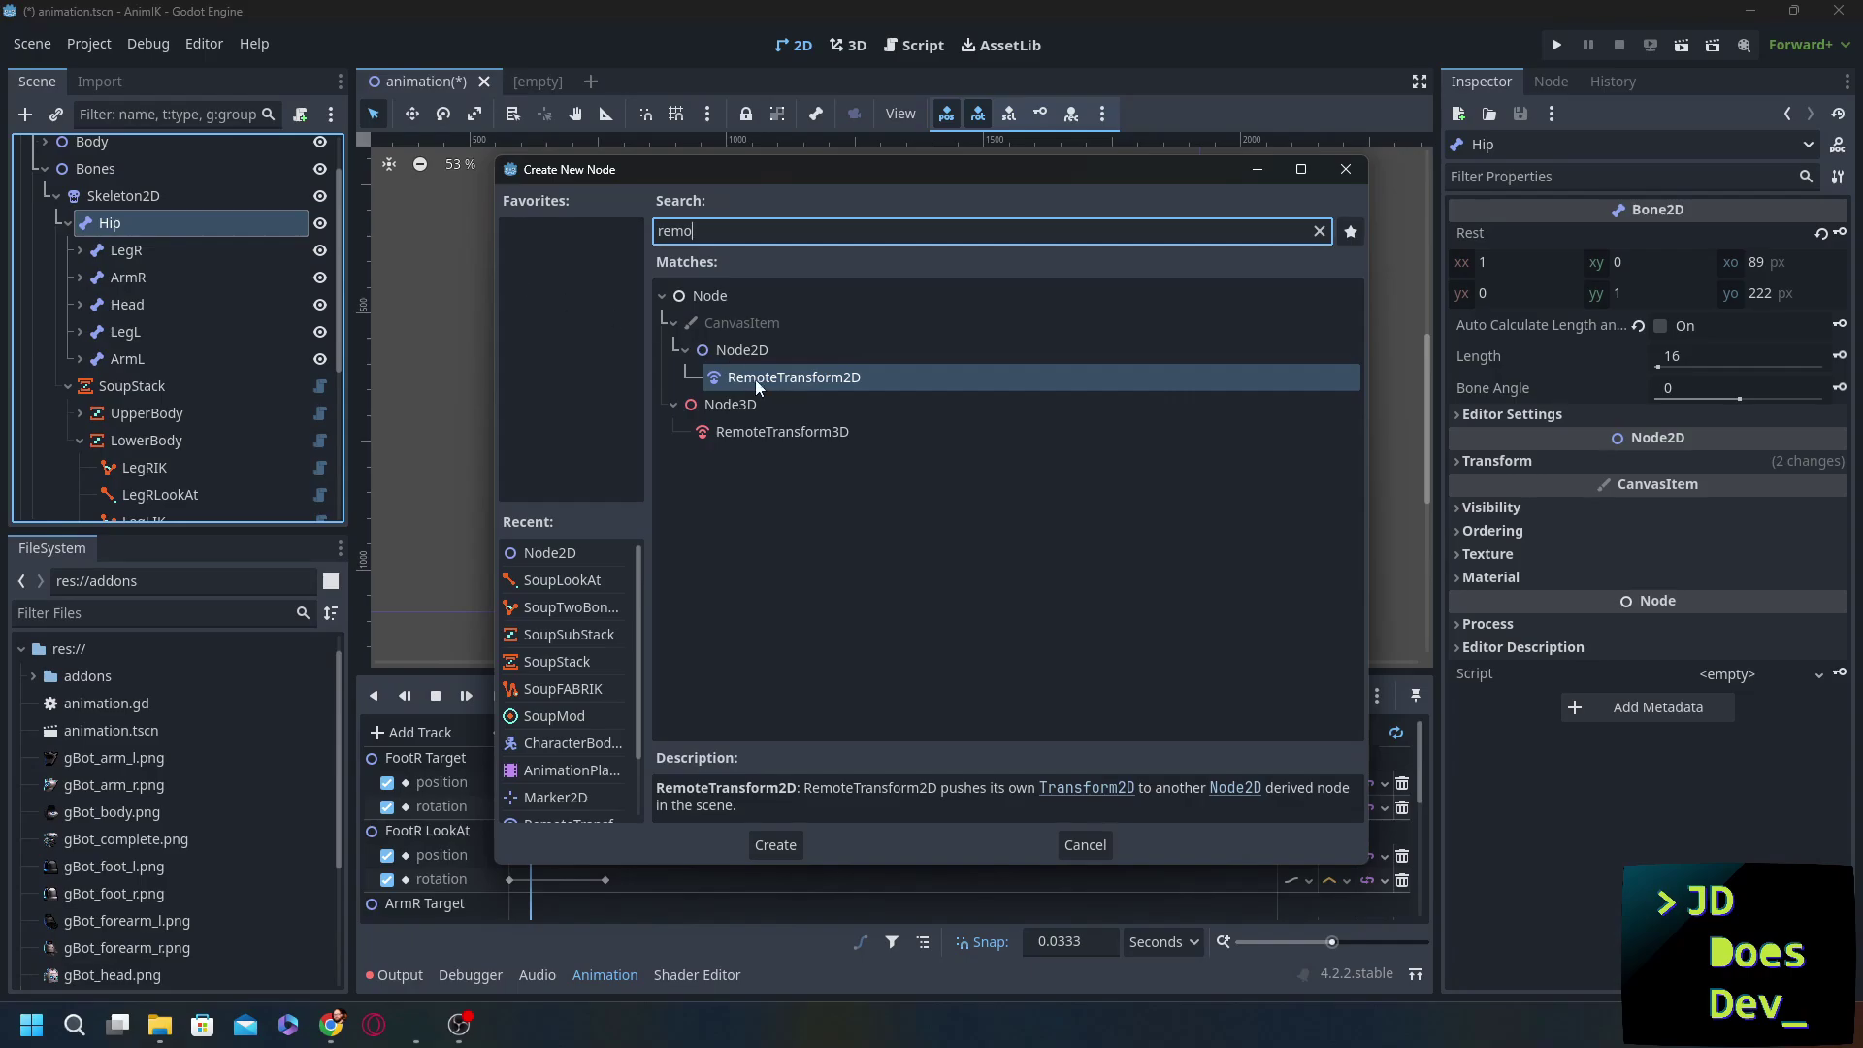
{"action": "double_click", "coordinate": [759, 381]}
{"action": "left_click", "coordinate": [1726, 236]}
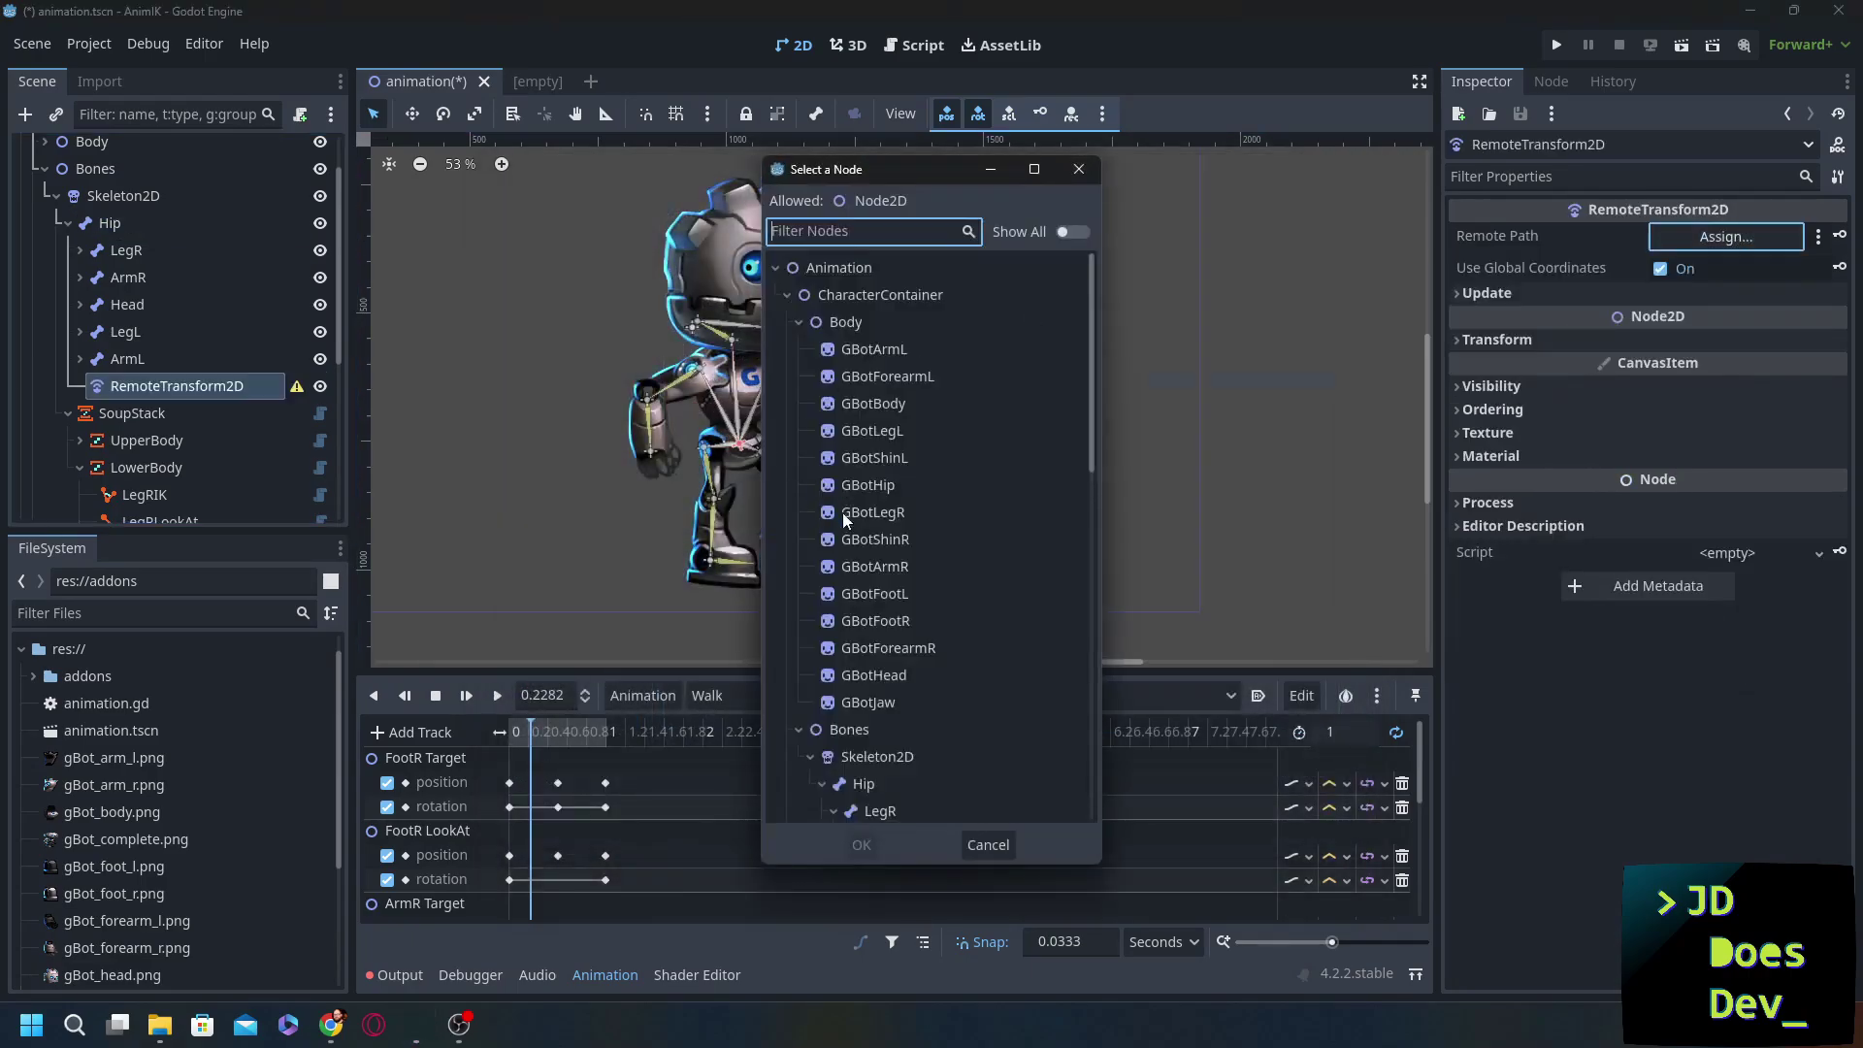
{"action": "double_click", "coordinate": [853, 692]}
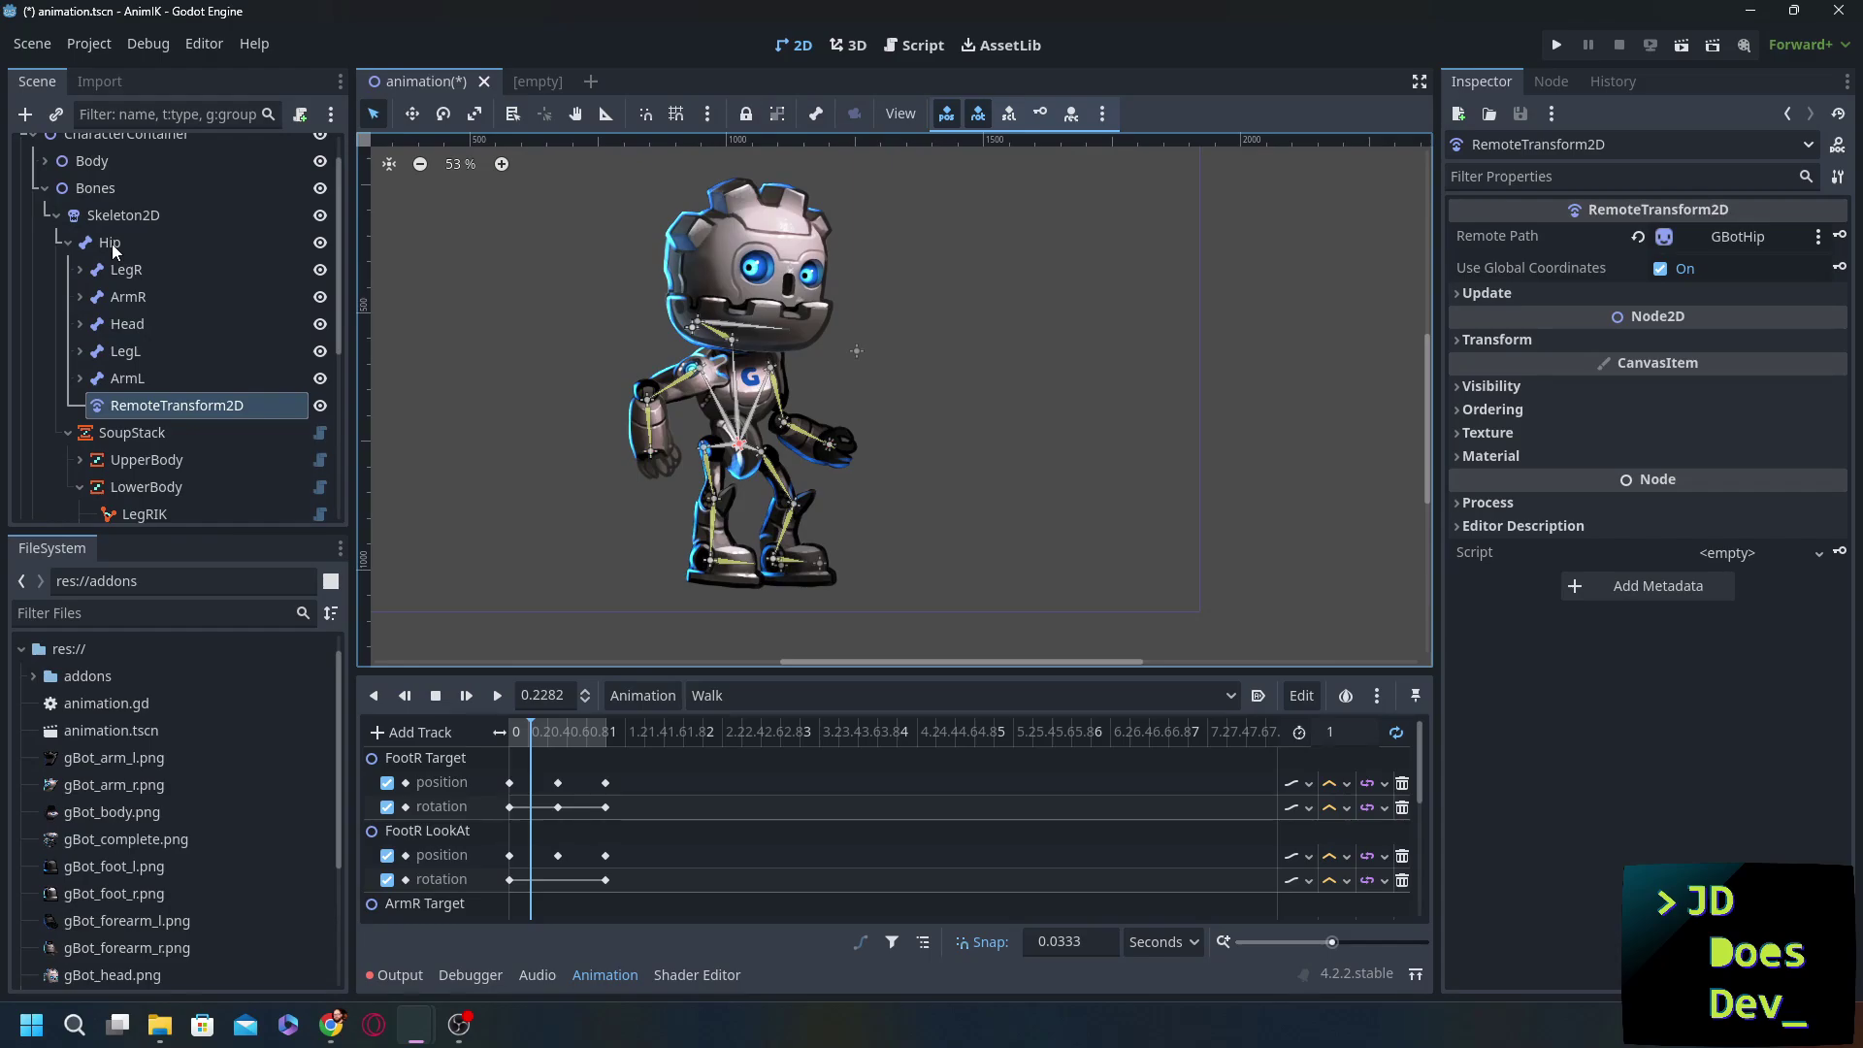
- Try out the hip link by moving the joint at the pelvis, and reselect the Hip bone
{"action": "left_click", "coordinate": [739, 444]}
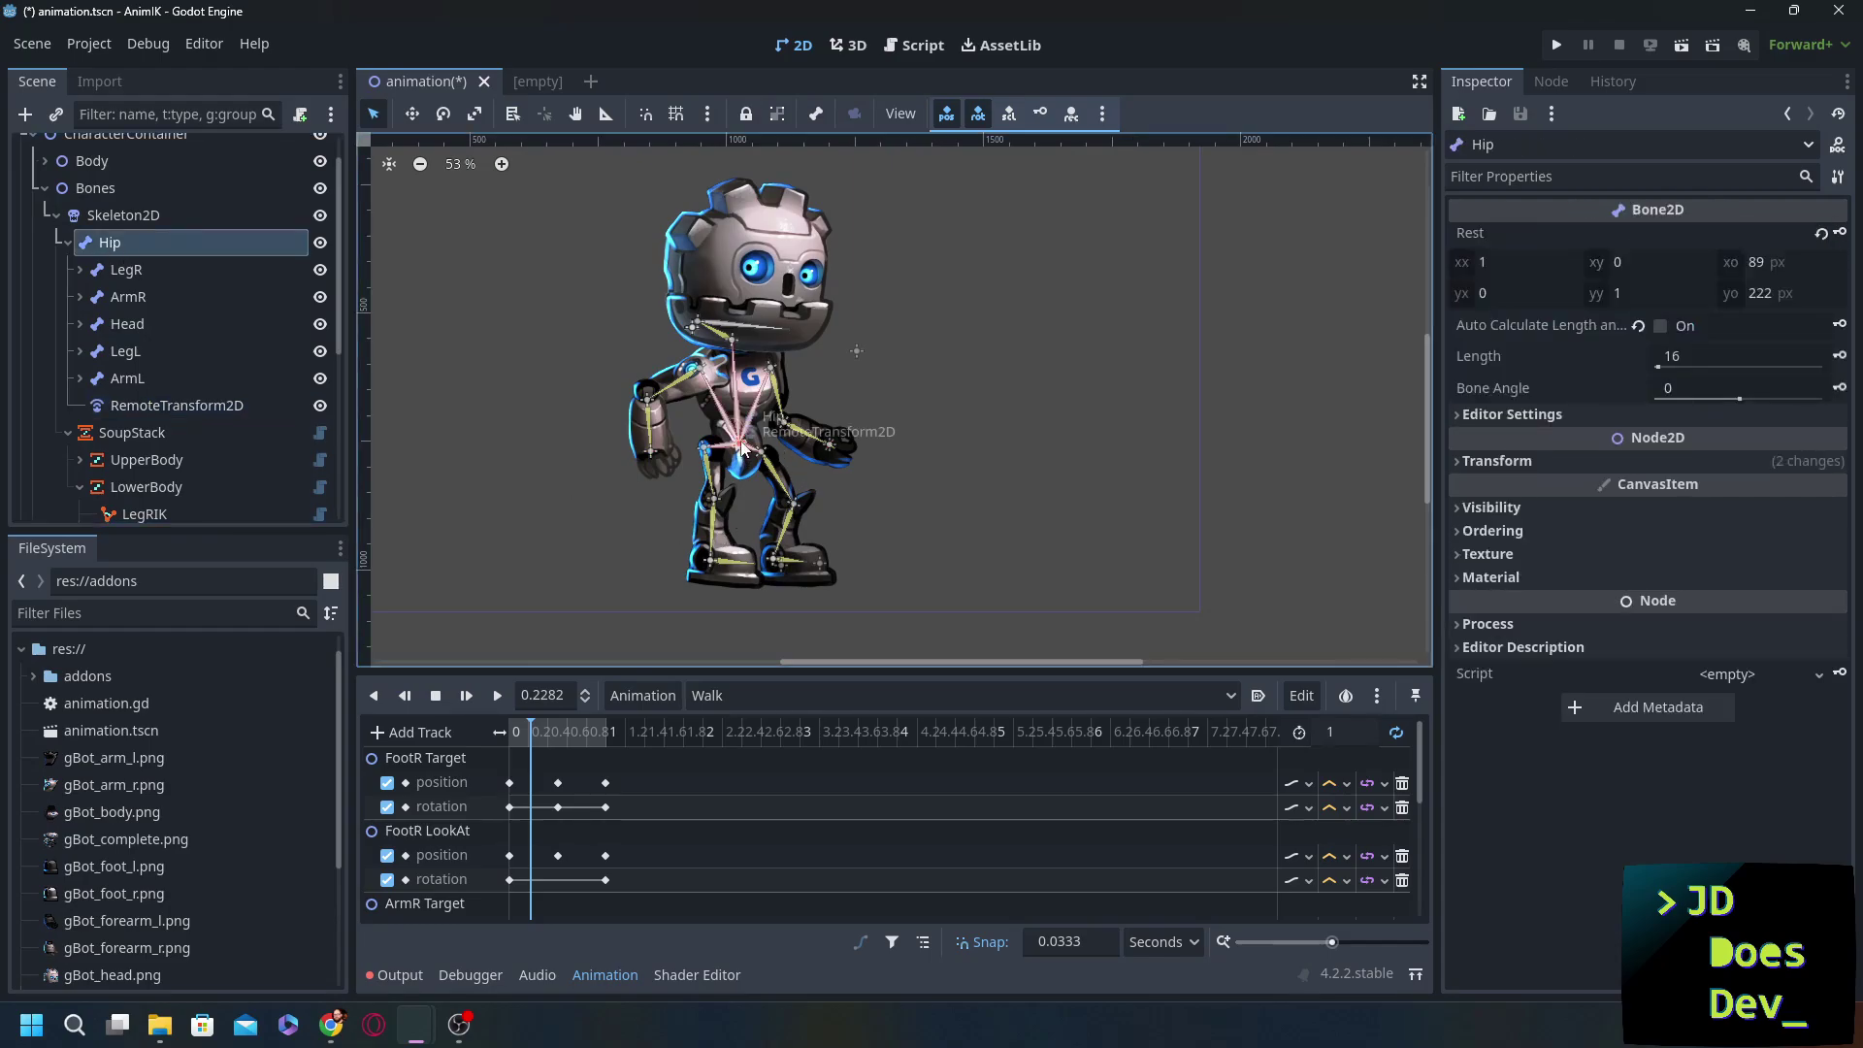
{"action": "left_click_drag", "start_coordinate": [741, 446], "coordinate": [738, 447]}
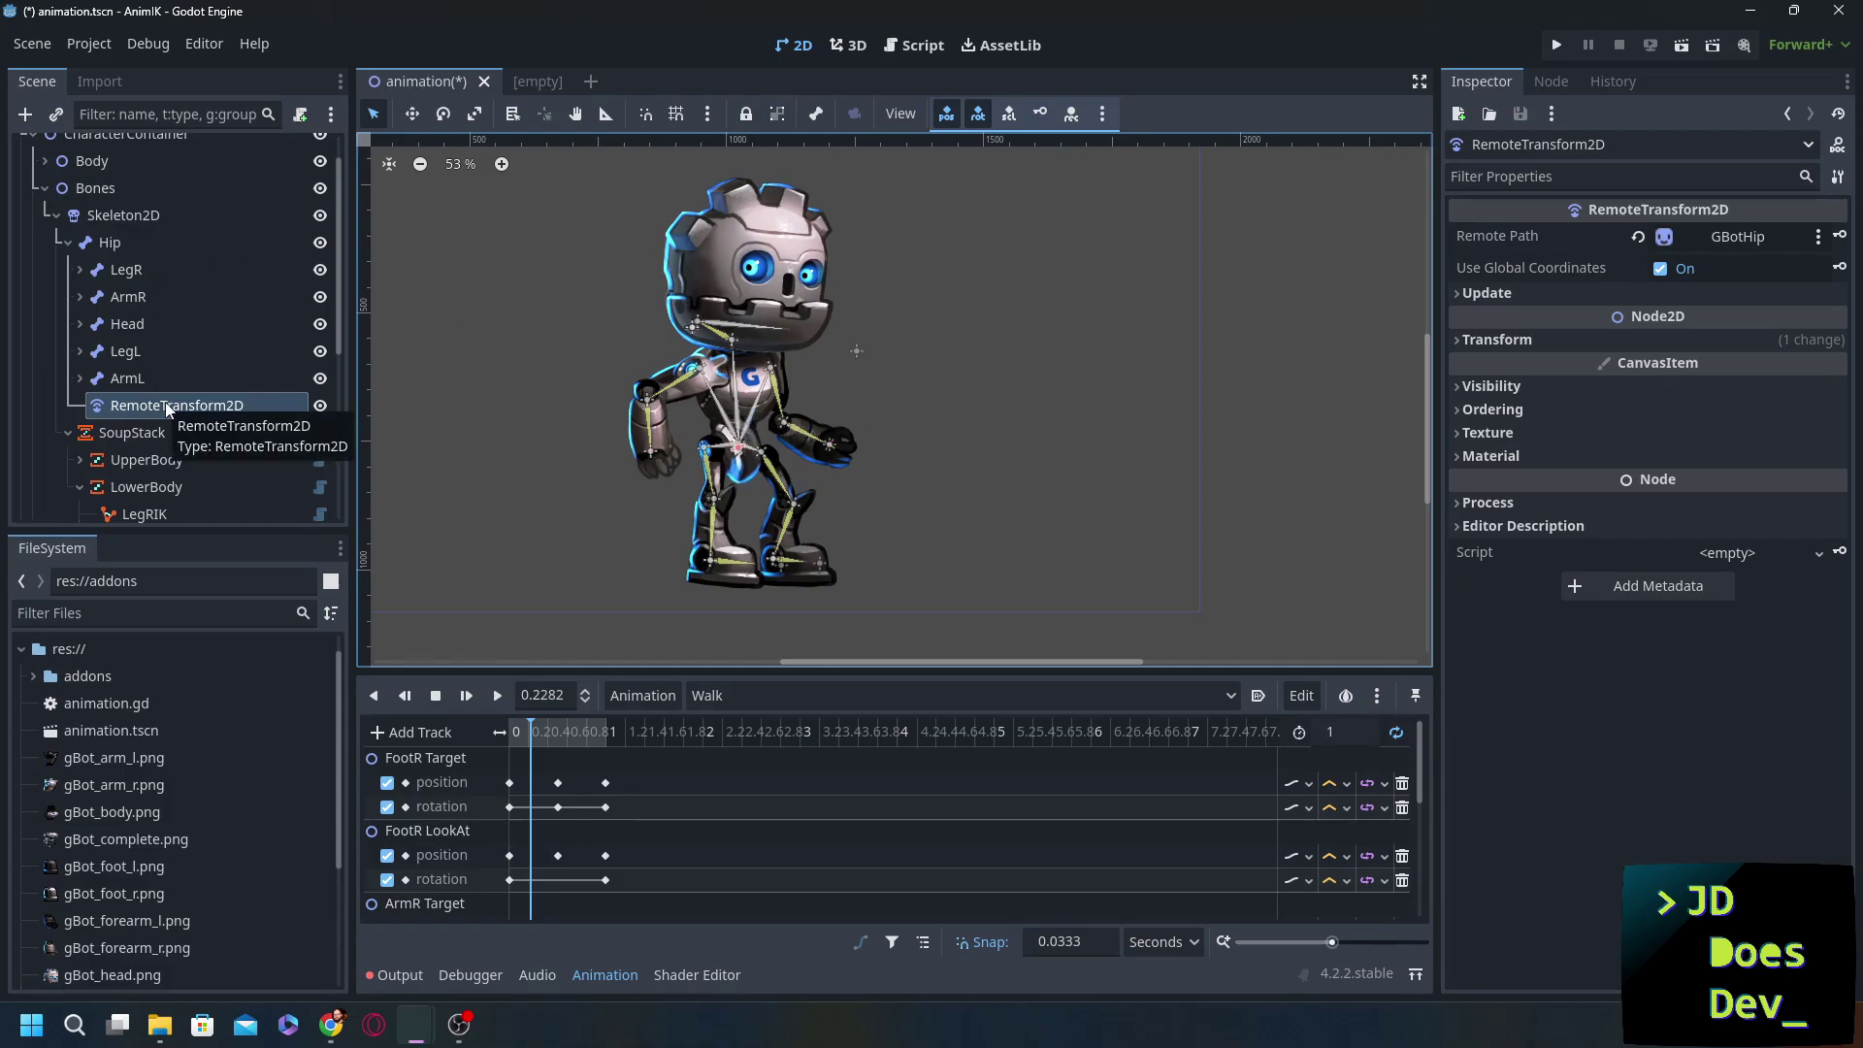
{"action": "left_click", "coordinate": [110, 241]}
{"action": "scroll", "coordinate": [95, 208], "scroll_direction": "up", "scroll_amount": 1}
{"action": "scroll", "coordinate": [95, 208], "scroll_direction": "down", "scroll_amount": 5}
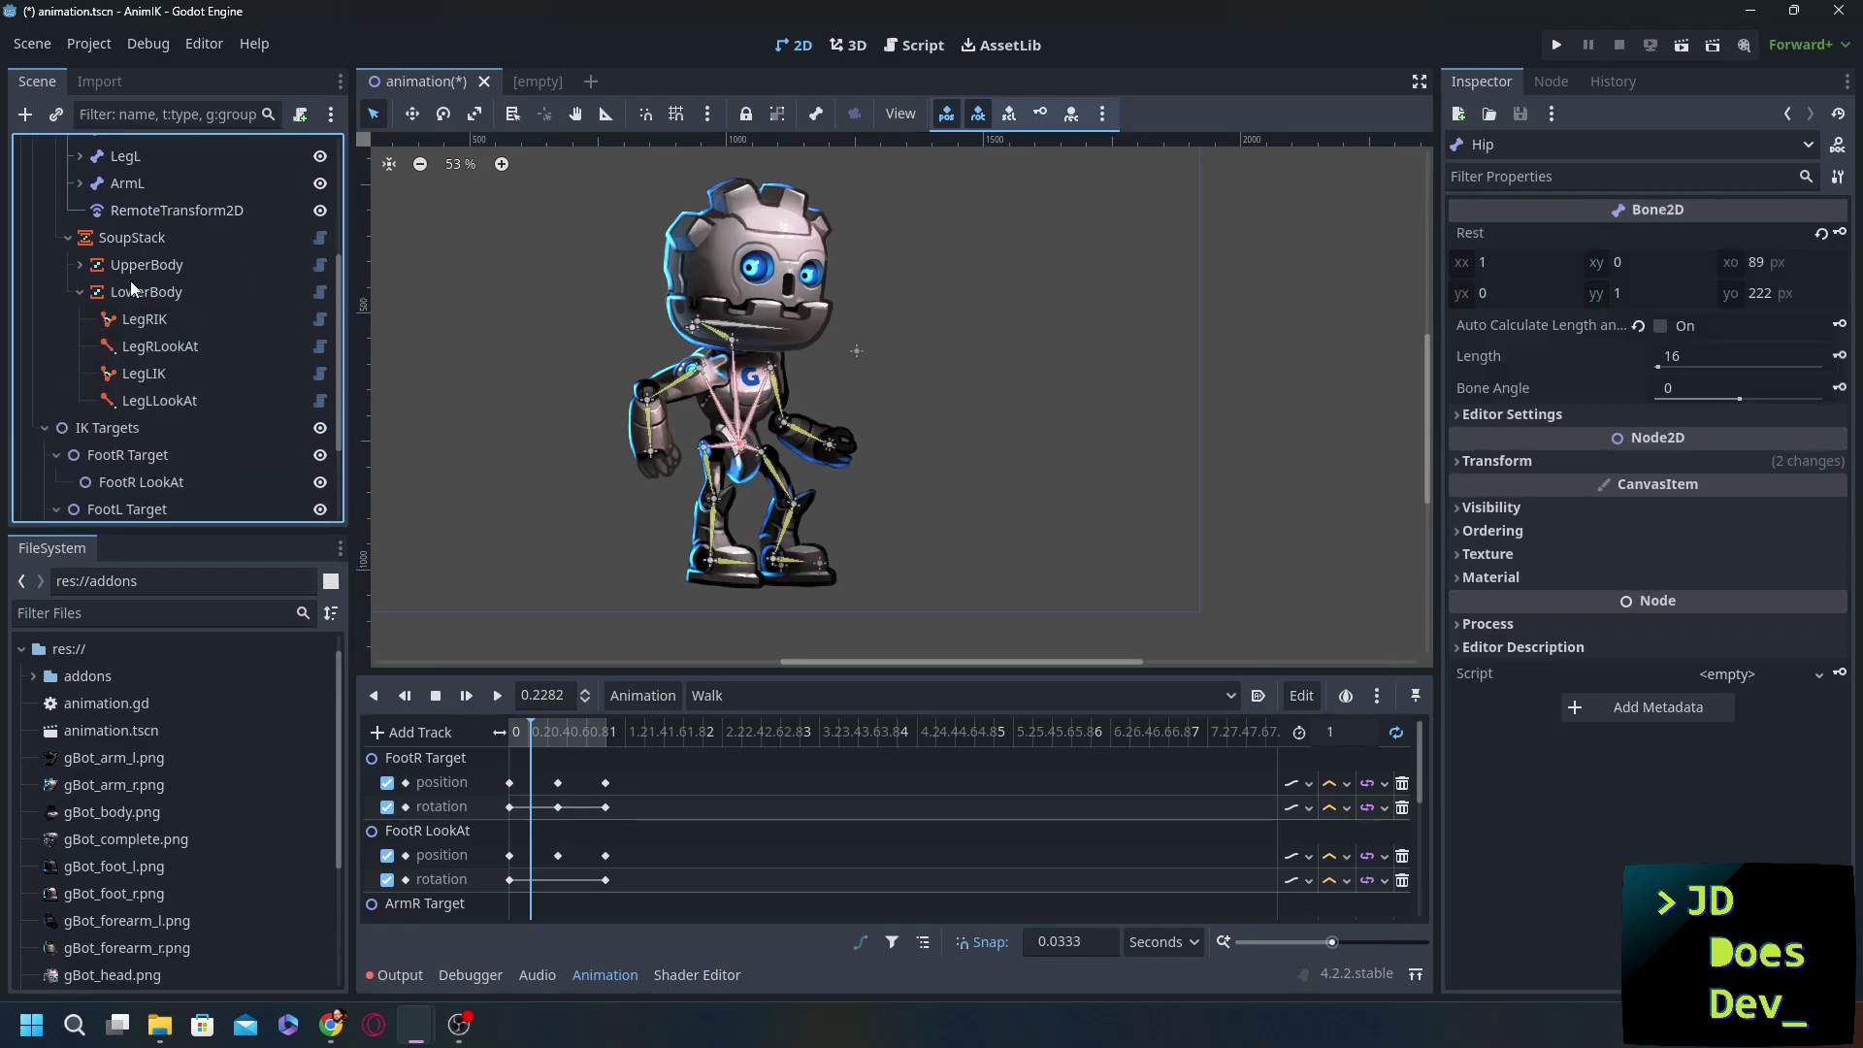
{"action": "scroll", "coordinate": [130, 281], "scroll_direction": "down", "scroll_amount": 1}
{"action": "scroll", "coordinate": [130, 282], "scroll_direction": "up", "scroll_amount": 6}
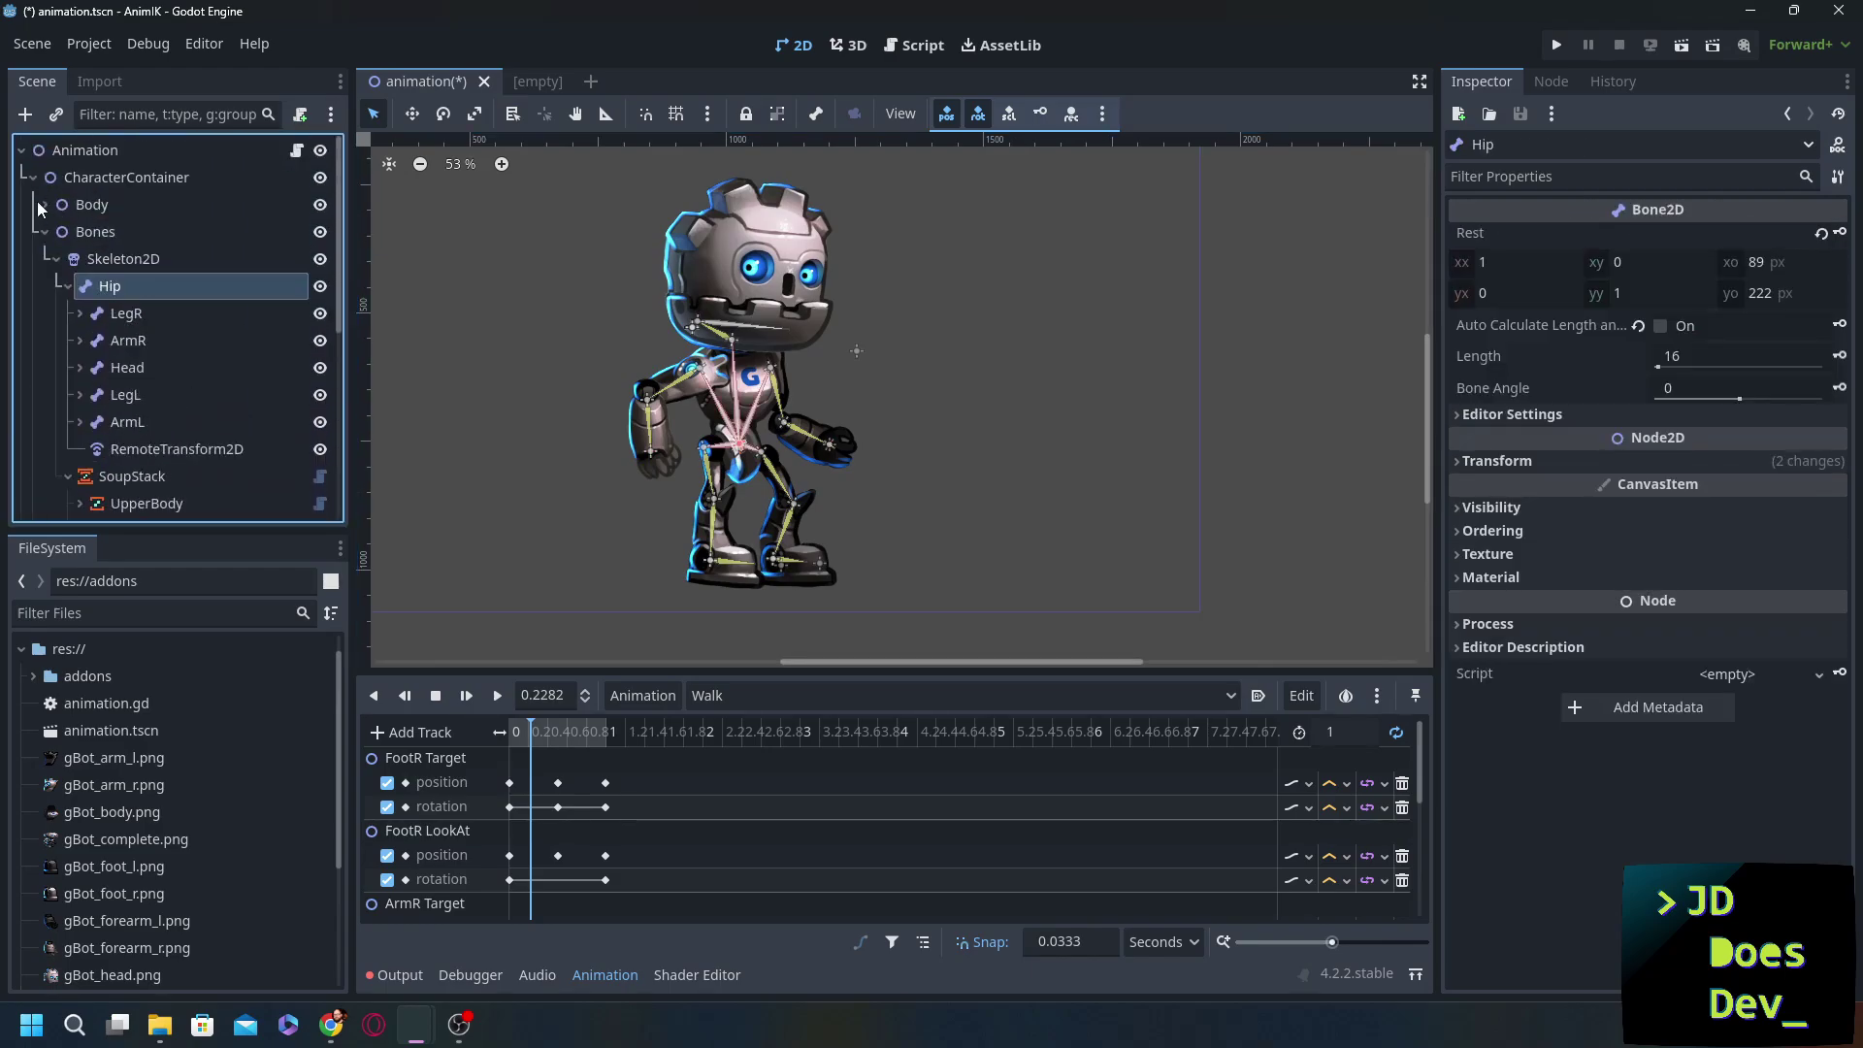
- Expand the Body sprites, make GBotBody a child of GBotHip, and select GBotHip
{"action": "left_click", "coordinate": [43, 205]}
{"action": "scroll", "coordinate": [114, 324], "scroll_direction": "down", "scroll_amount": 1}
{"action": "left_click", "coordinate": [499, 423]}
{"action": "left_click", "coordinate": [124, 294]}
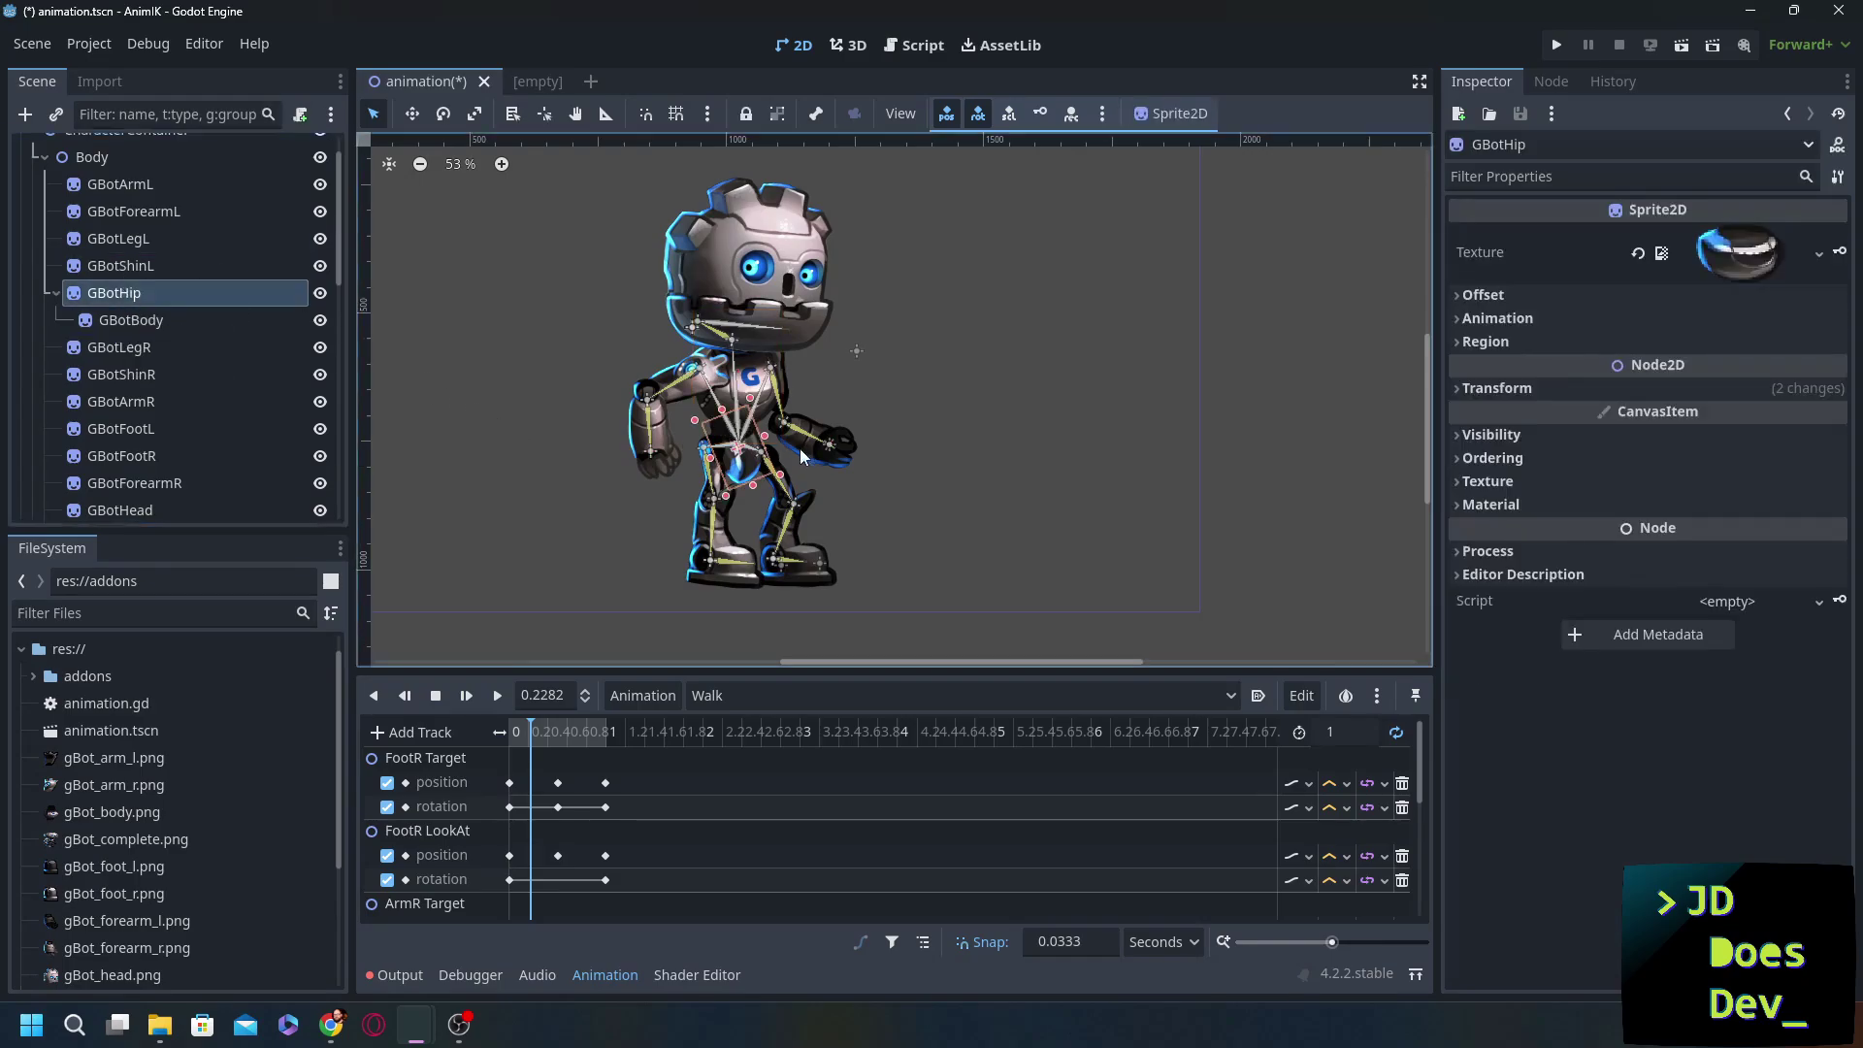
- Try out the linked hip and body sprites by moving the Hip bone with the Move tool
{"action": "scroll", "coordinate": [180, 386], "scroll_direction": "down", "scroll_amount": 5}
{"action": "left_click", "coordinate": [110, 236]}
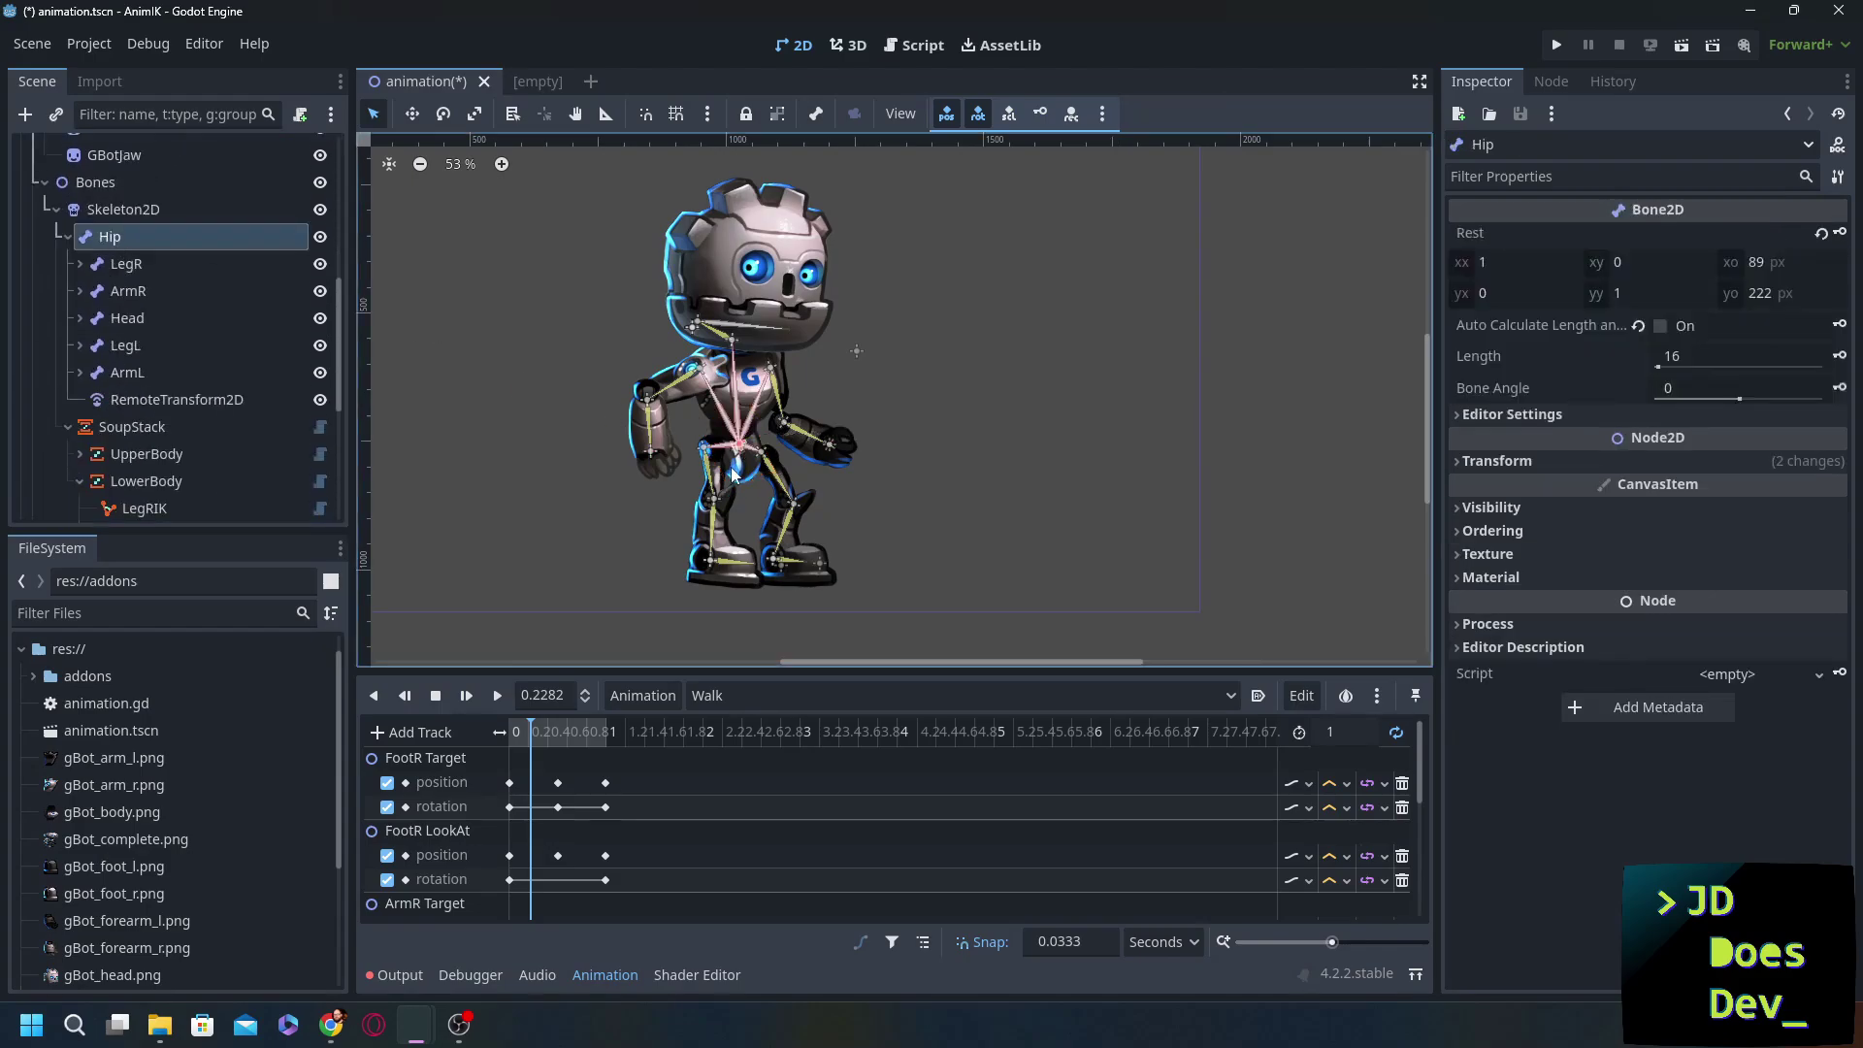
{"action": "key", "text": "w"}
{"action": "mouse_move", "coordinate": [729, 457]}
{"action": "left_mouse_down"}
{"action": "mouse_move", "coordinate": [753, 415]}
{"action": "mouse_move", "coordinate": [780, 461]}
{"action": "mouse_move", "coordinate": [788, 429]}
{"action": "mouse_move", "coordinate": [747, 456]}
{"action": "mouse_move", "coordinate": [767, 417]}
{"action": "mouse_move", "coordinate": [742, 472]}
{"action": "mouse_move", "coordinate": [769, 441]}
{"action": "mouse_move", "coordinate": [752, 458]}
{"action": "mouse_move", "coordinate": [791, 467]}
{"action": "mouse_move", "coordinate": [713, 419]}
{"action": "mouse_move", "coordinate": [745, 442]}
{"action": "mouse_move", "coordinate": [726, 455]}
{"action": "left_mouse_up"}
- Go to the start of the Walk animation and remove all of its existing tracks
{"action": "left_click", "coordinate": [509, 734]}
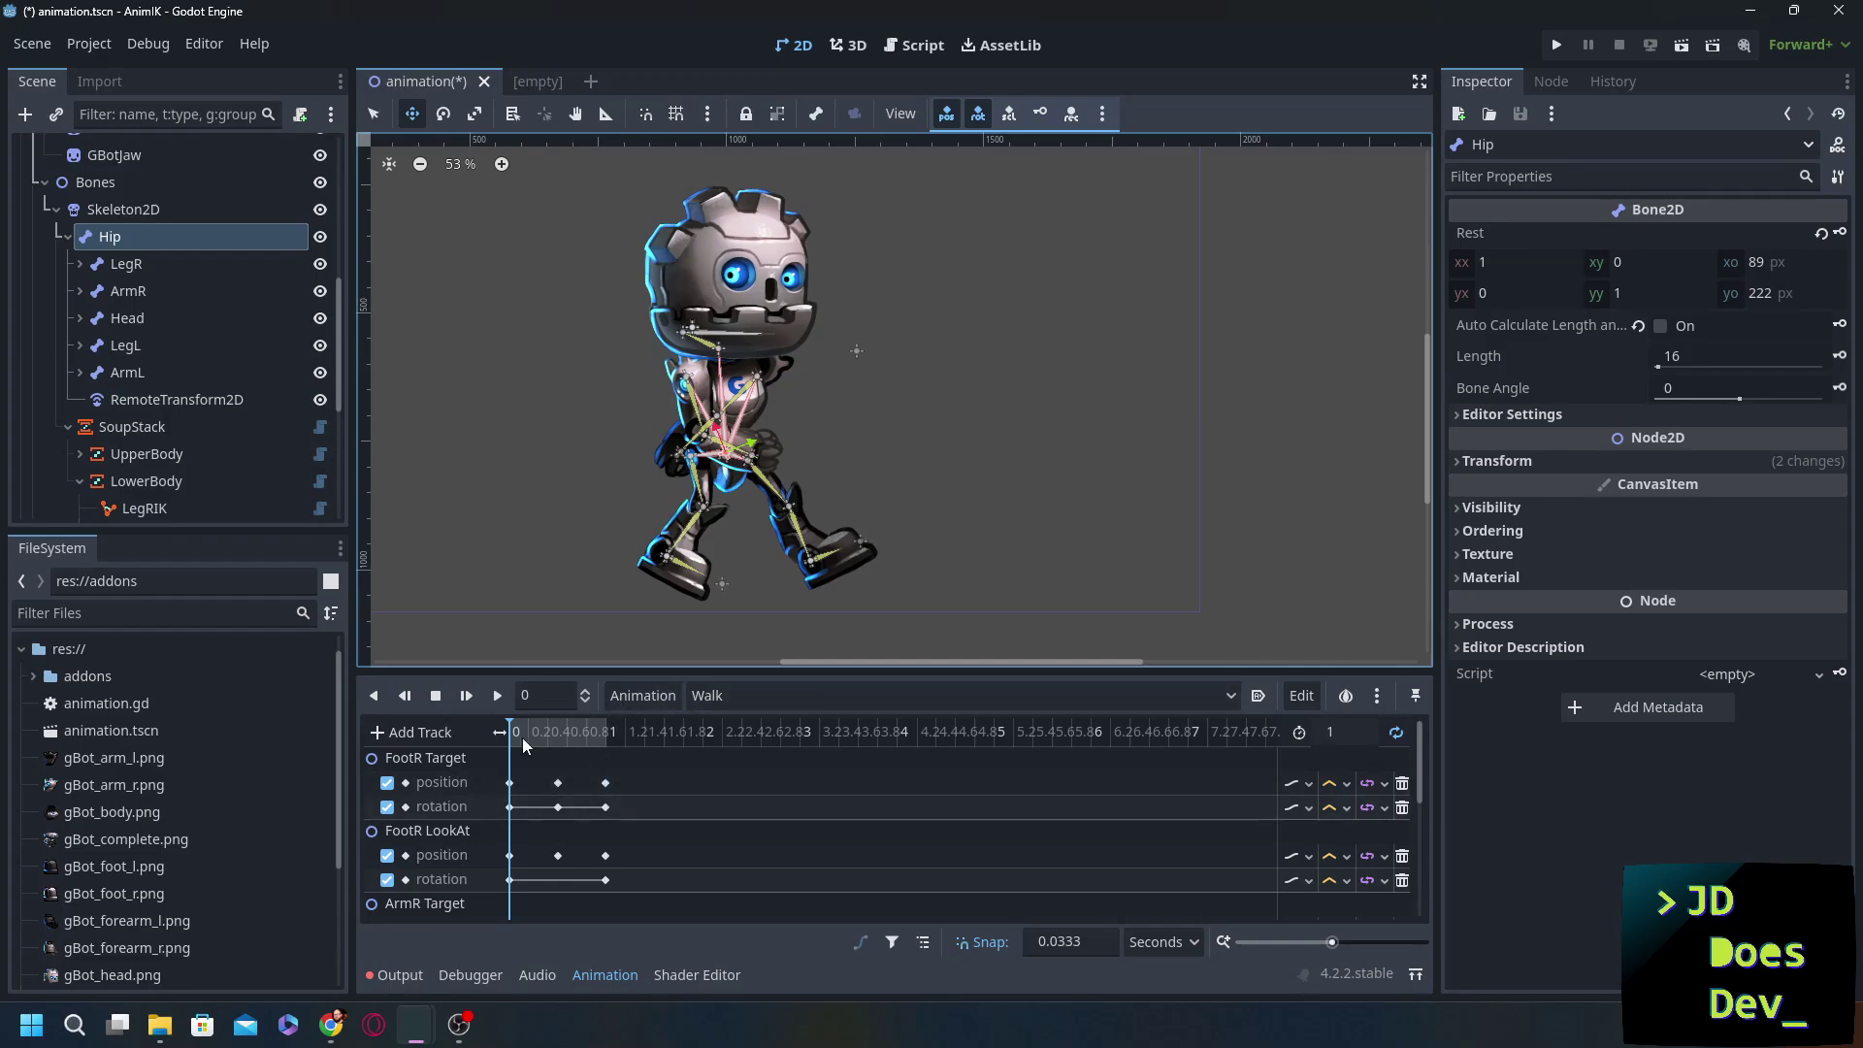
{"action": "left_click", "coordinate": [425, 758]}
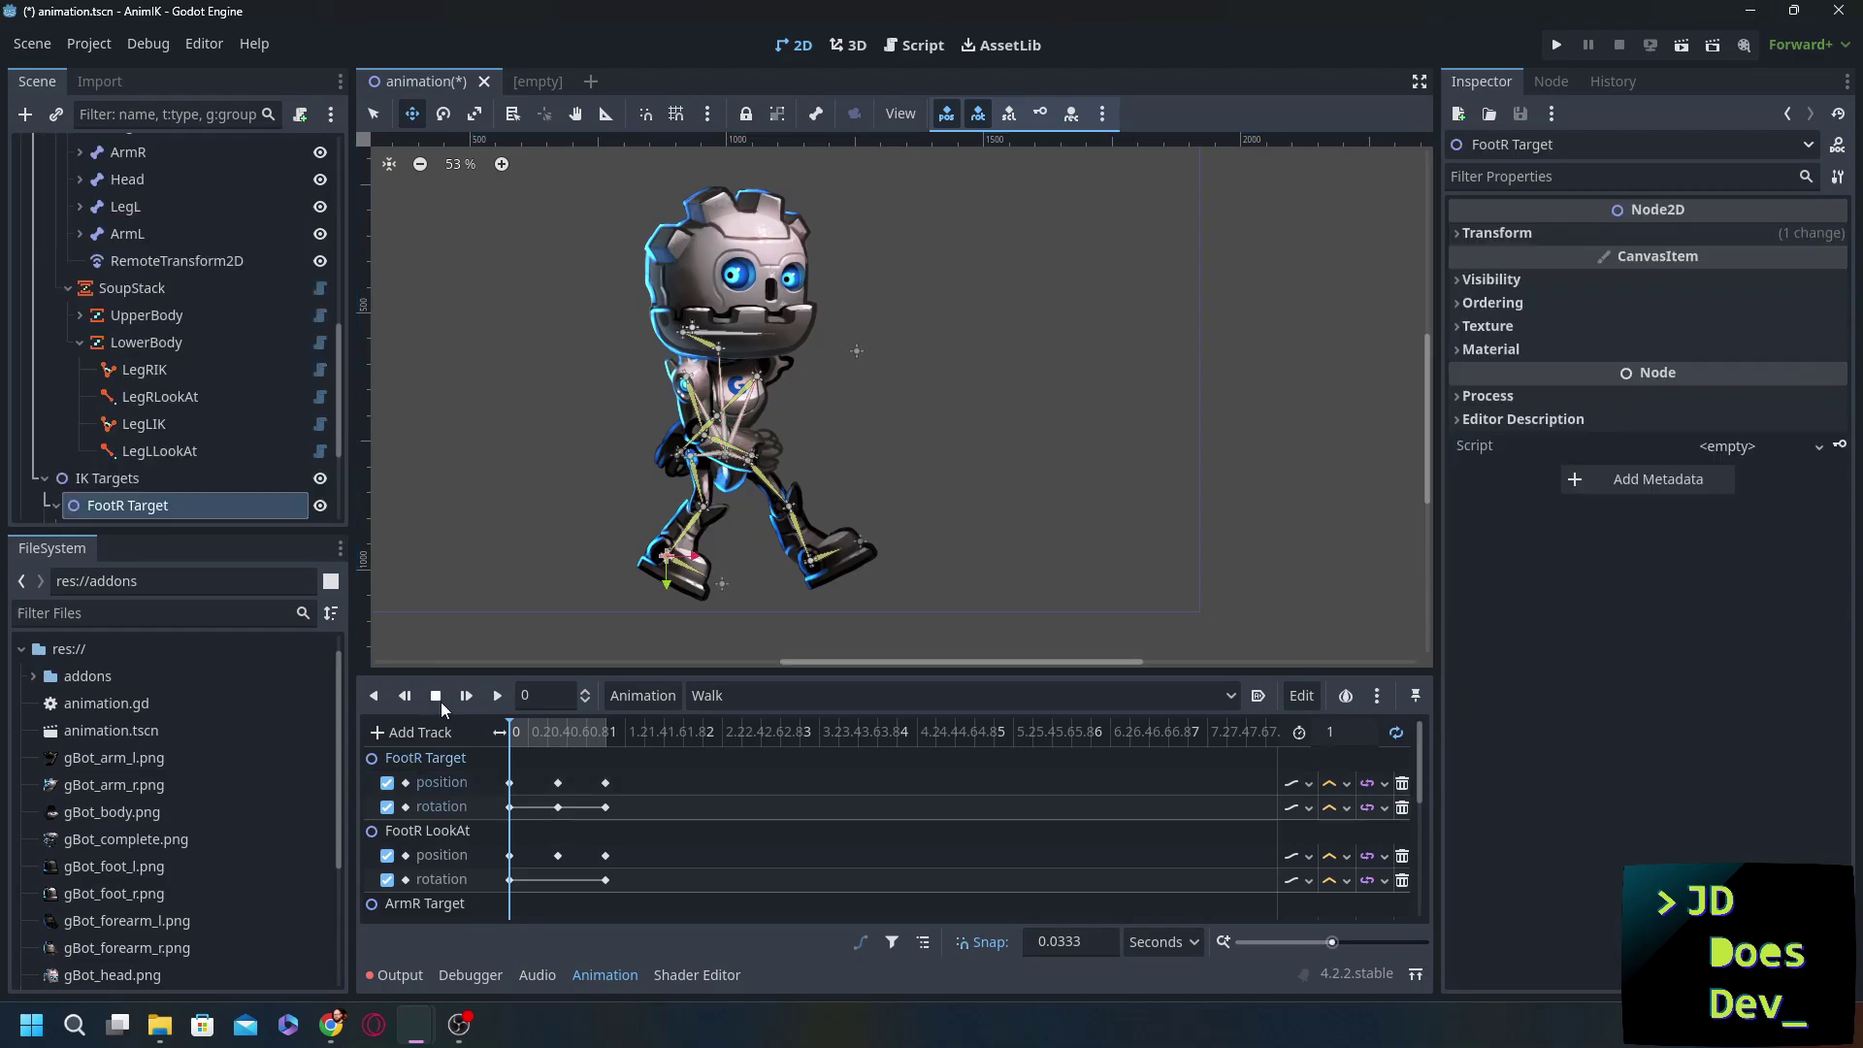
{"action": "left_click", "coordinate": [1402, 783]}
{"action": "left_click", "coordinate": [1402, 783]}
{"action": "left_click", "coordinate": [1402, 782]}
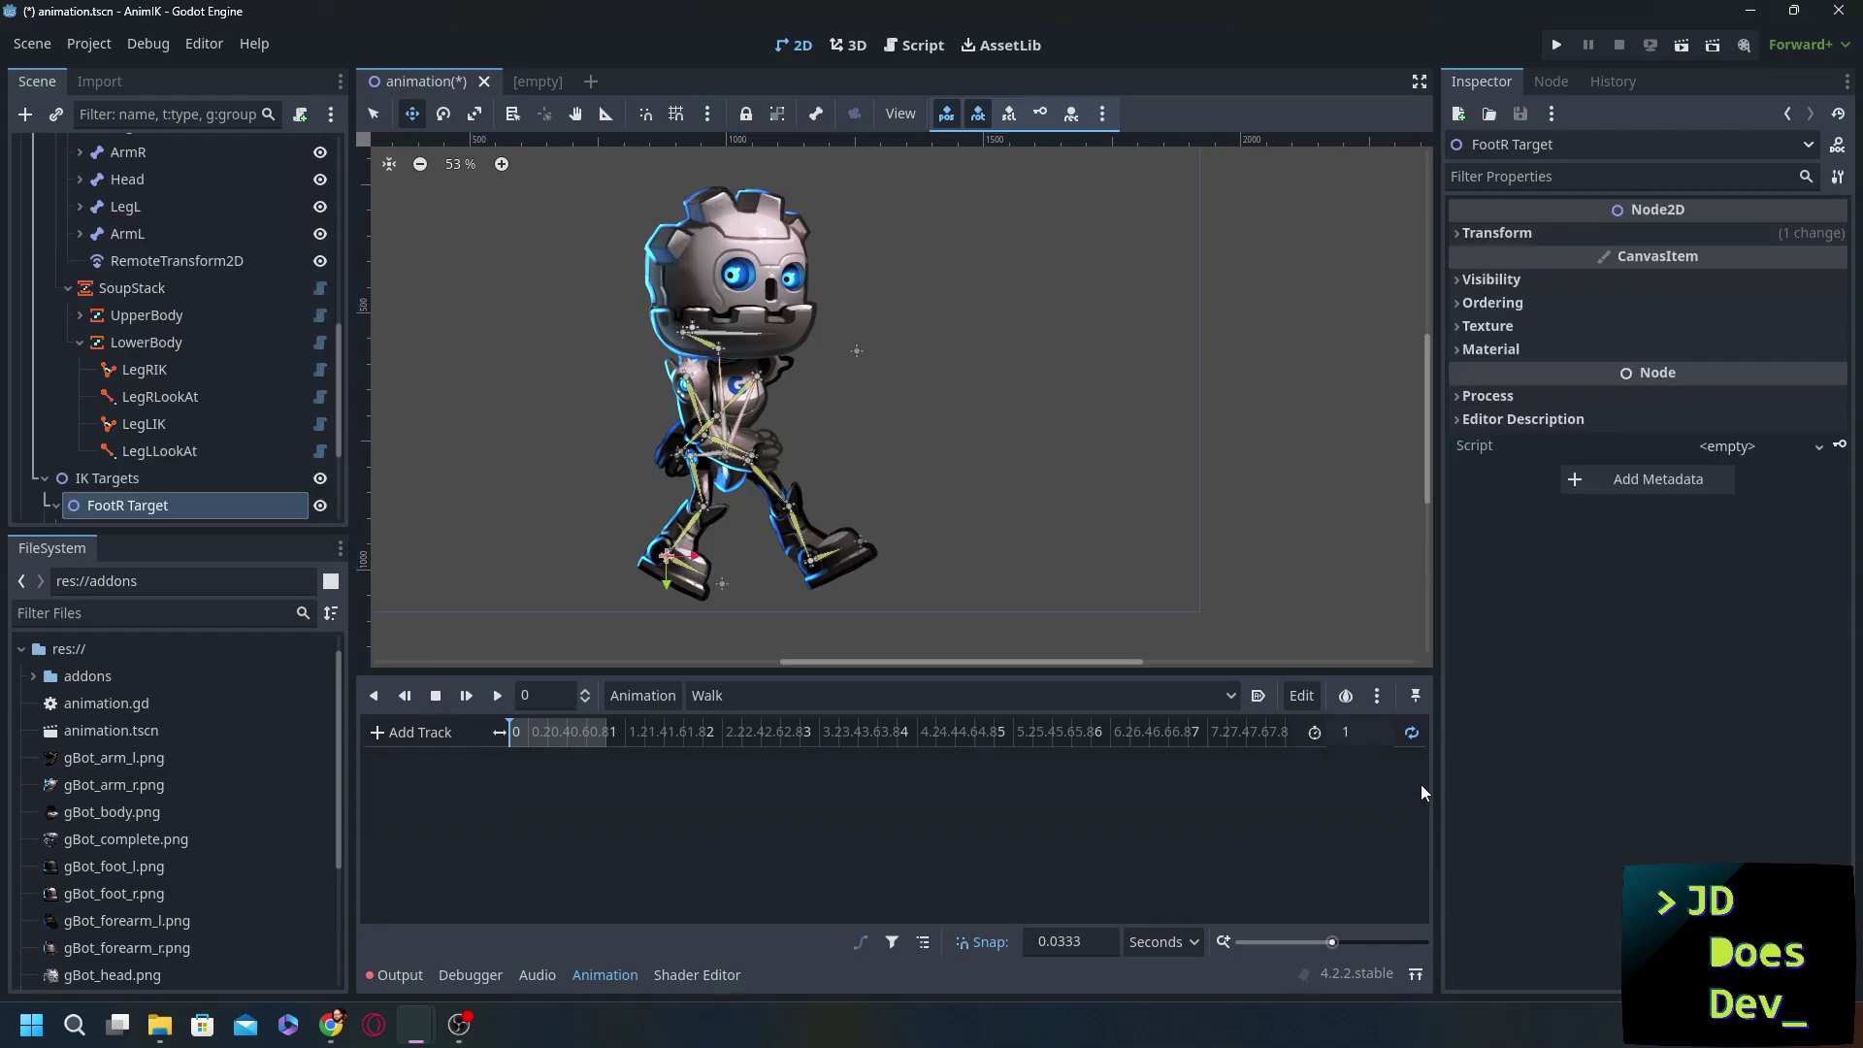
- Move FootR Target farther back and down, and nudge the left foot to widen the stride
{"action": "left_click_drag", "start_coordinate": [664, 555], "coordinate": [632, 573]}
{"action": "left_click_drag", "start_coordinate": [798, 567], "coordinate": [801, 567]}
{"action": "scroll", "coordinate": [177, 332], "scroll_direction": "up", "scroll_amount": 3}
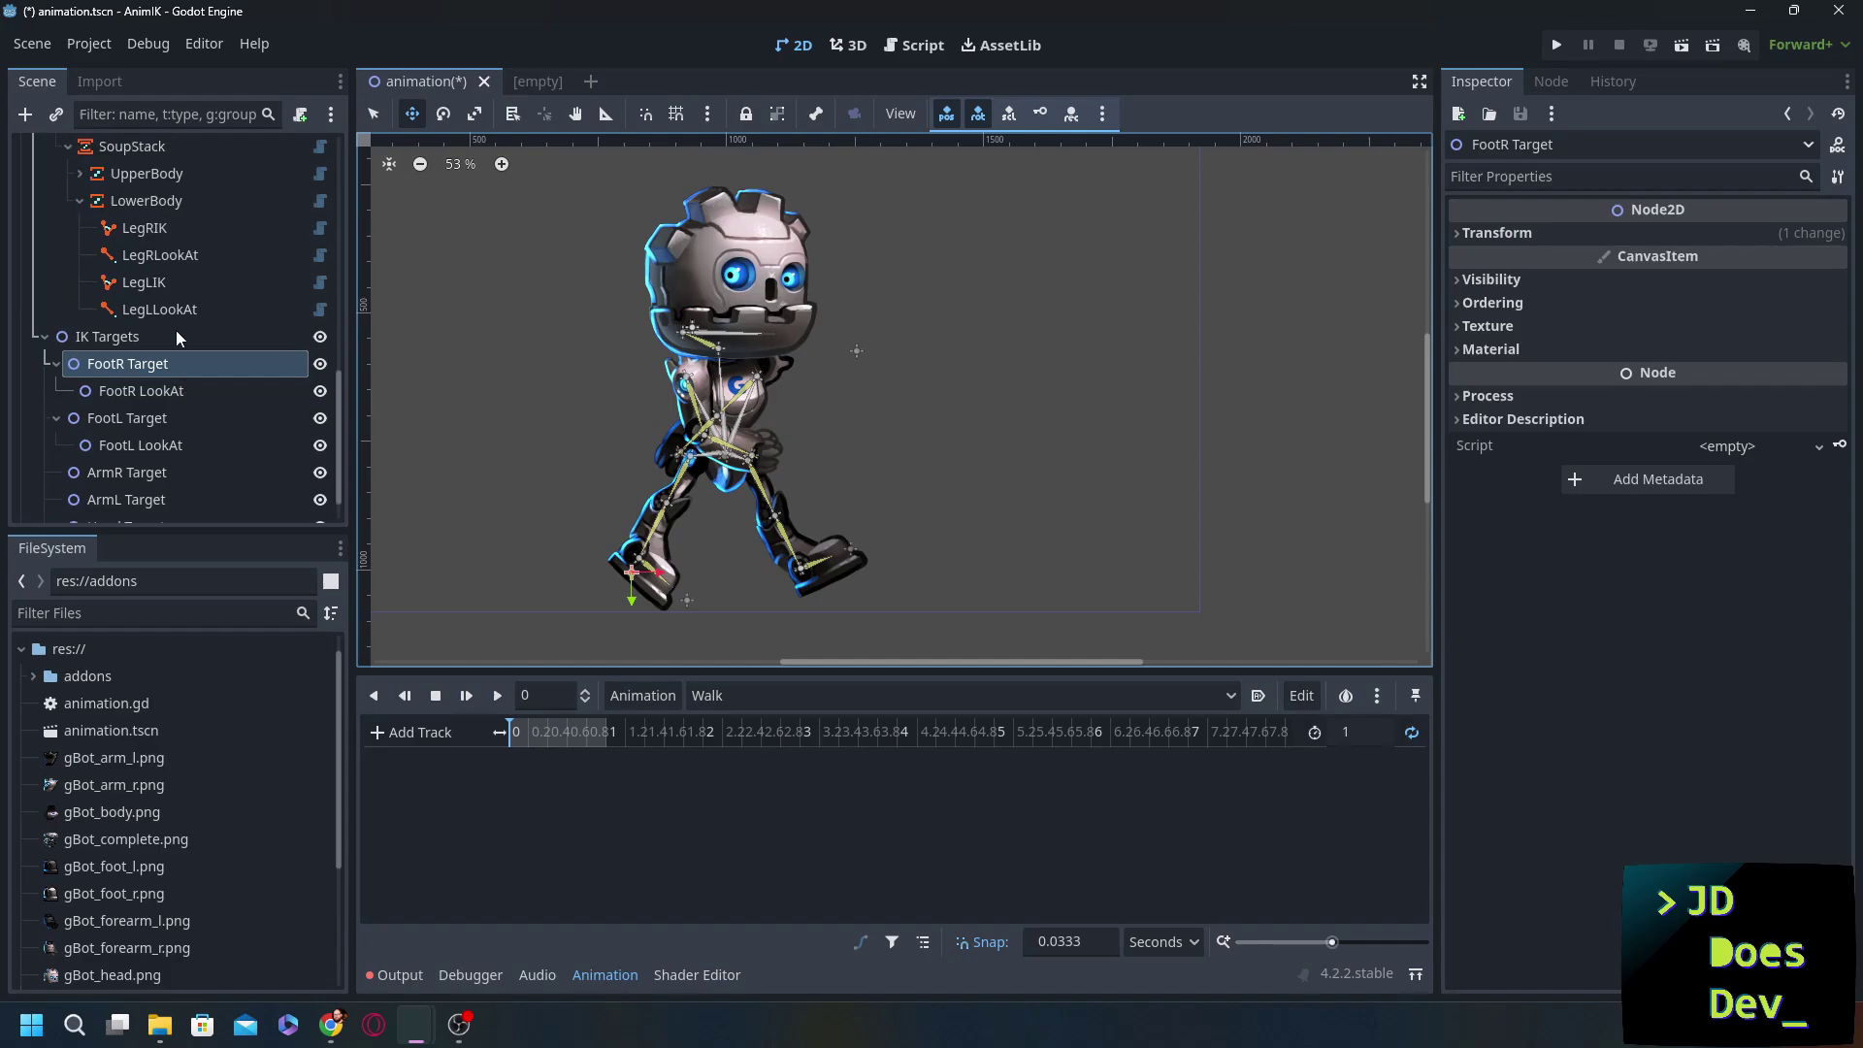
{"action": "scroll", "coordinate": [175, 330], "scroll_direction": "down", "scroll_amount": 3}
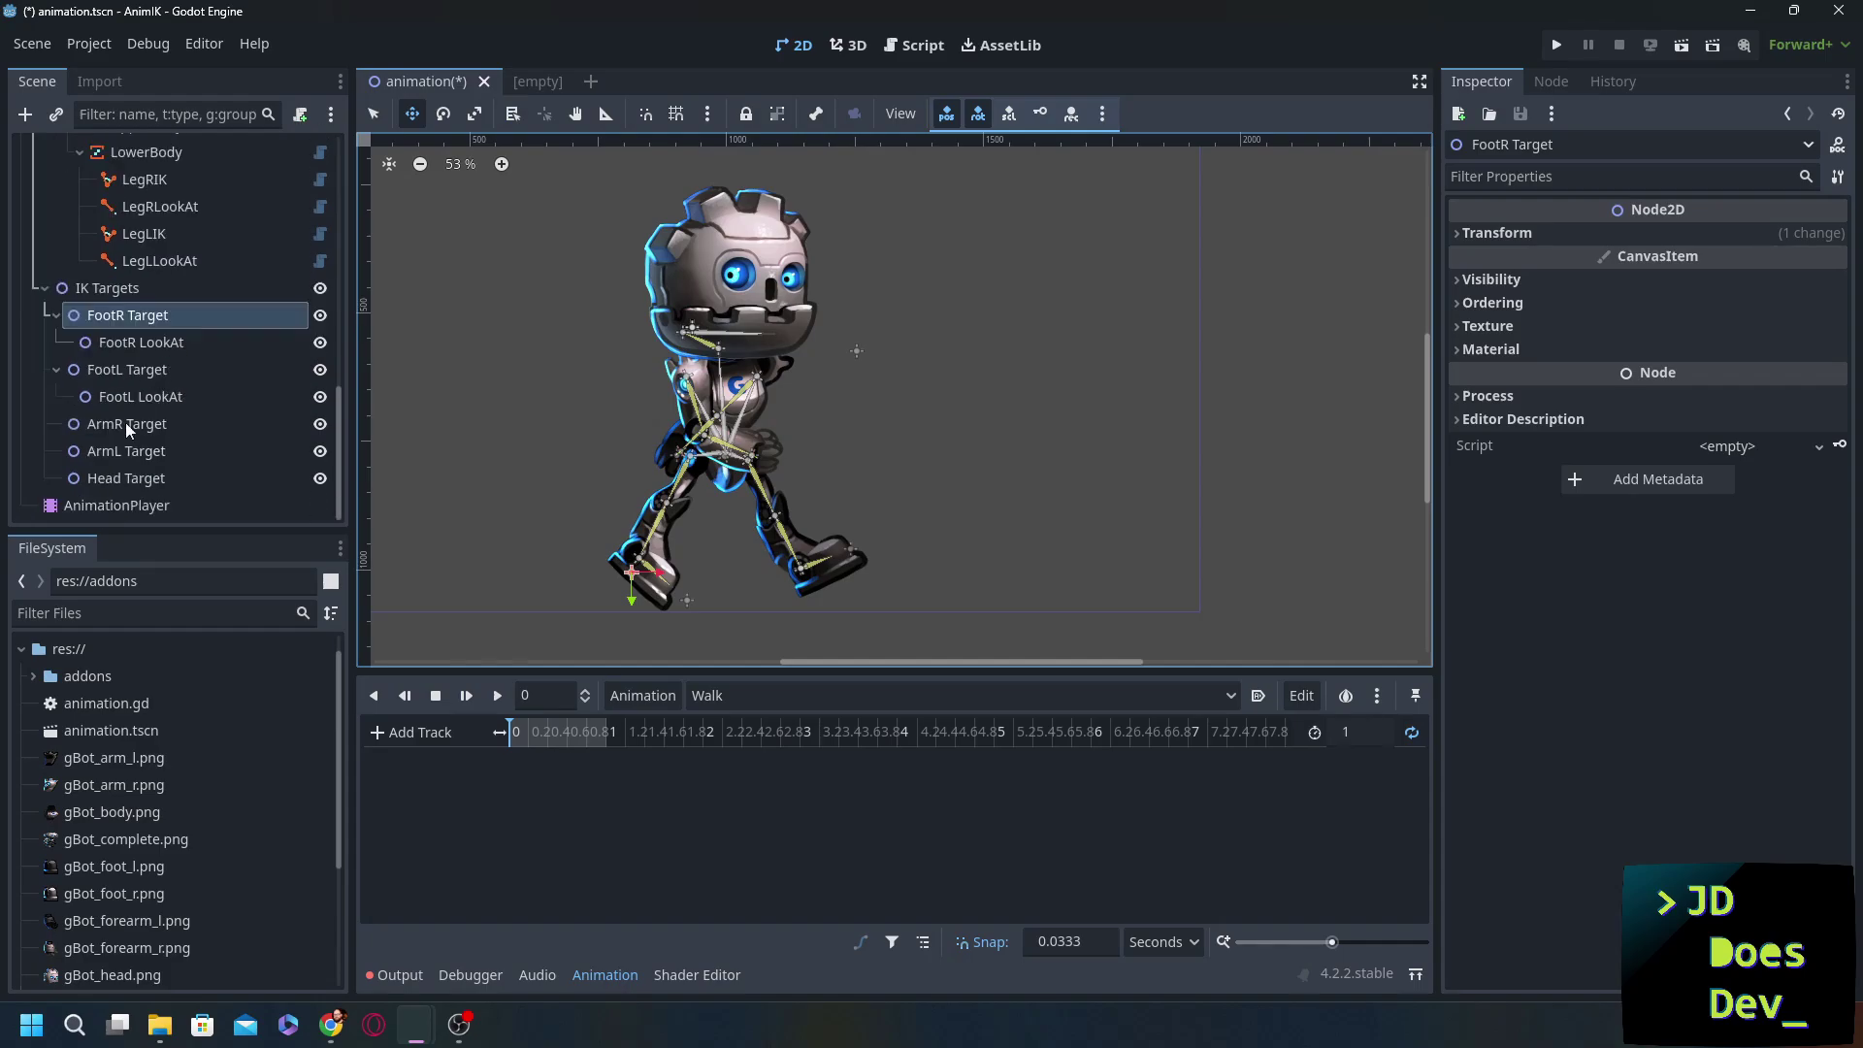
- Add a Node2D named Hip under IK Targets and a SoupStayAt modification under LowerBody
{"action": "left_click", "coordinate": [97, 288]}
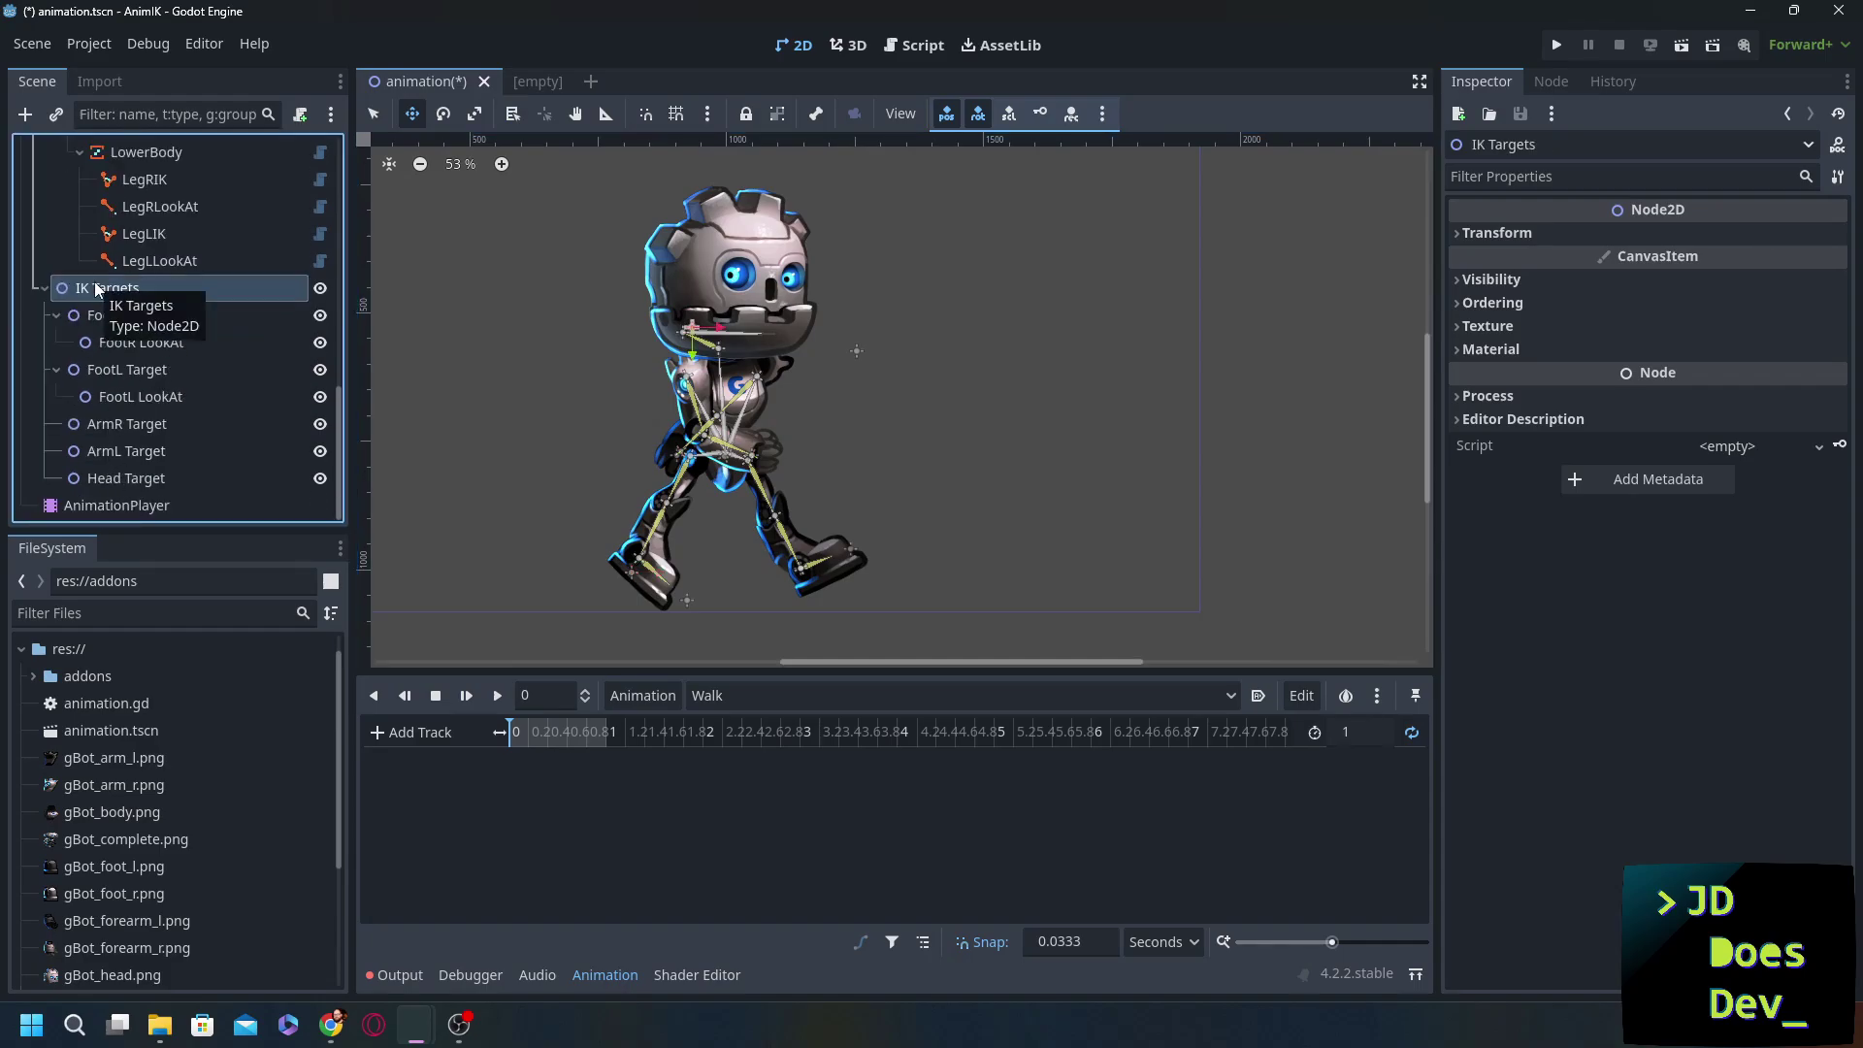
{"action": "key", "text": "ctrl+a"}
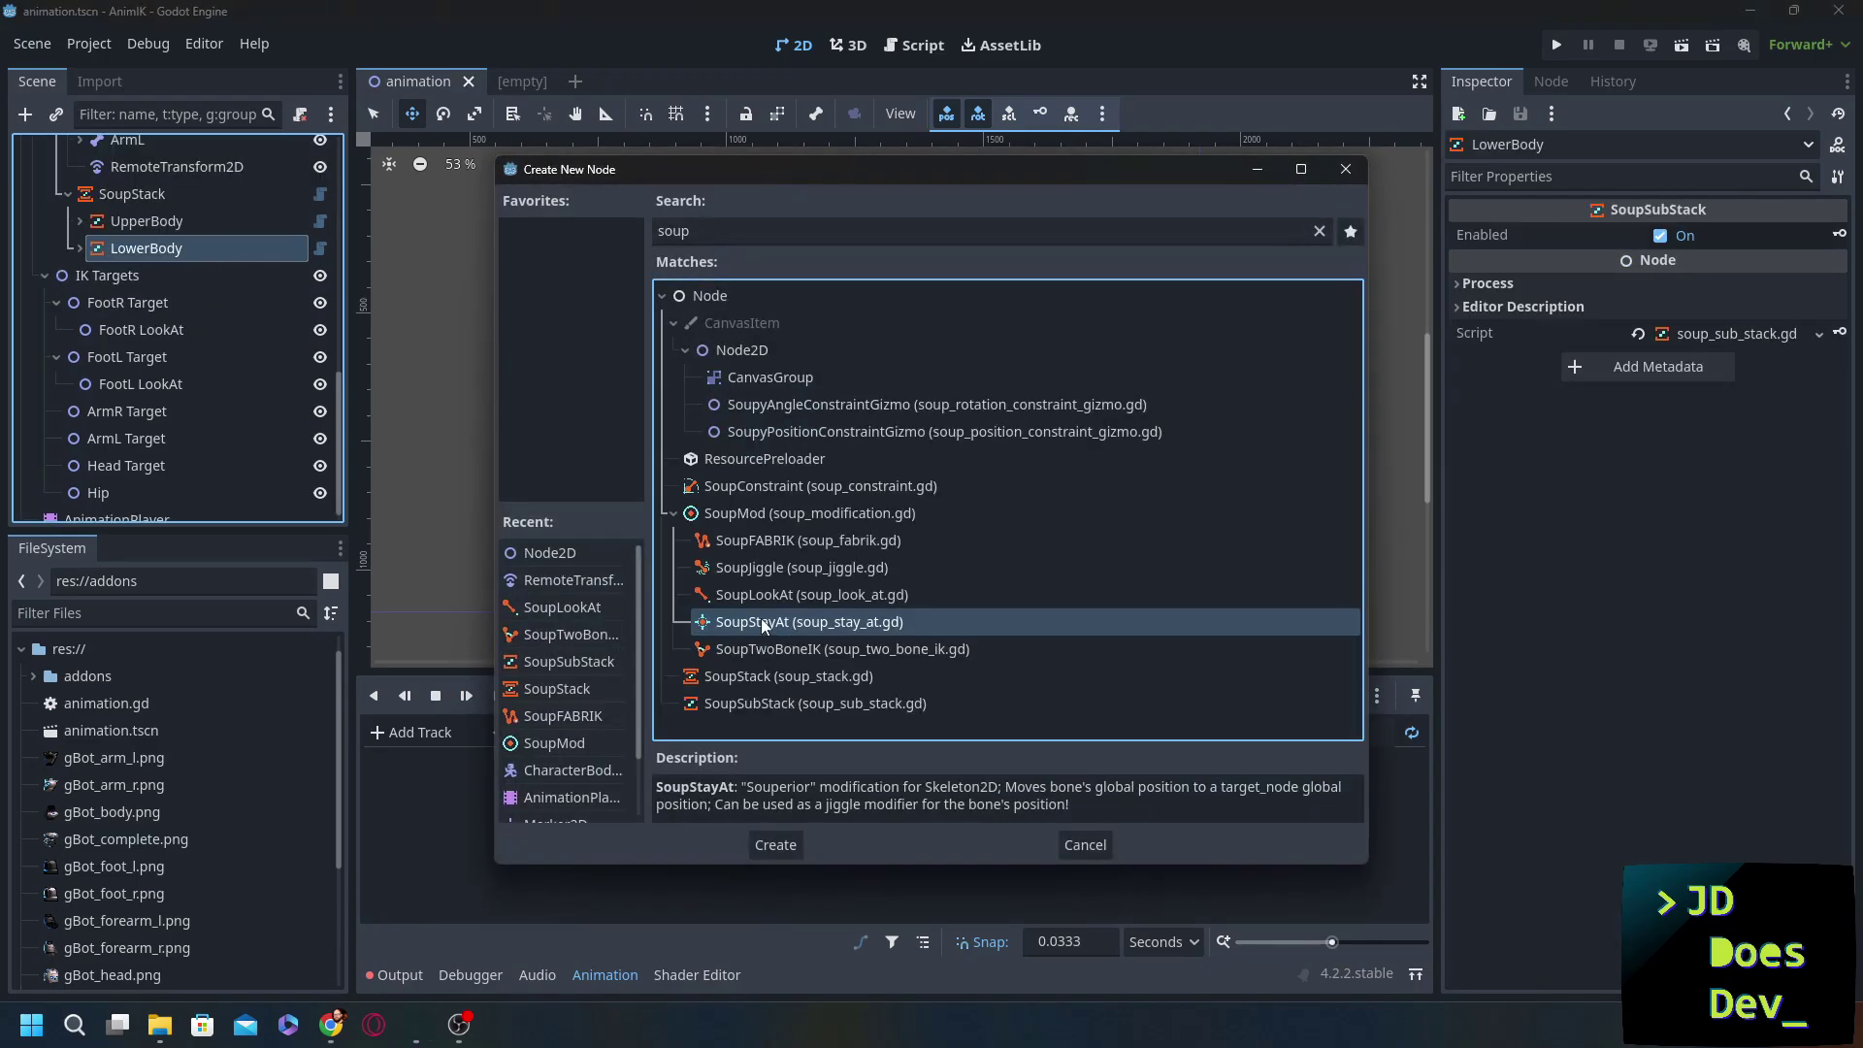
{"action": "double_click", "coordinate": [762, 622]}
- Assign the Hip node from IK Targets as the Target Node of SoupStayAt and enable the modification
{"action": "left_click", "coordinate": [1726, 236]}
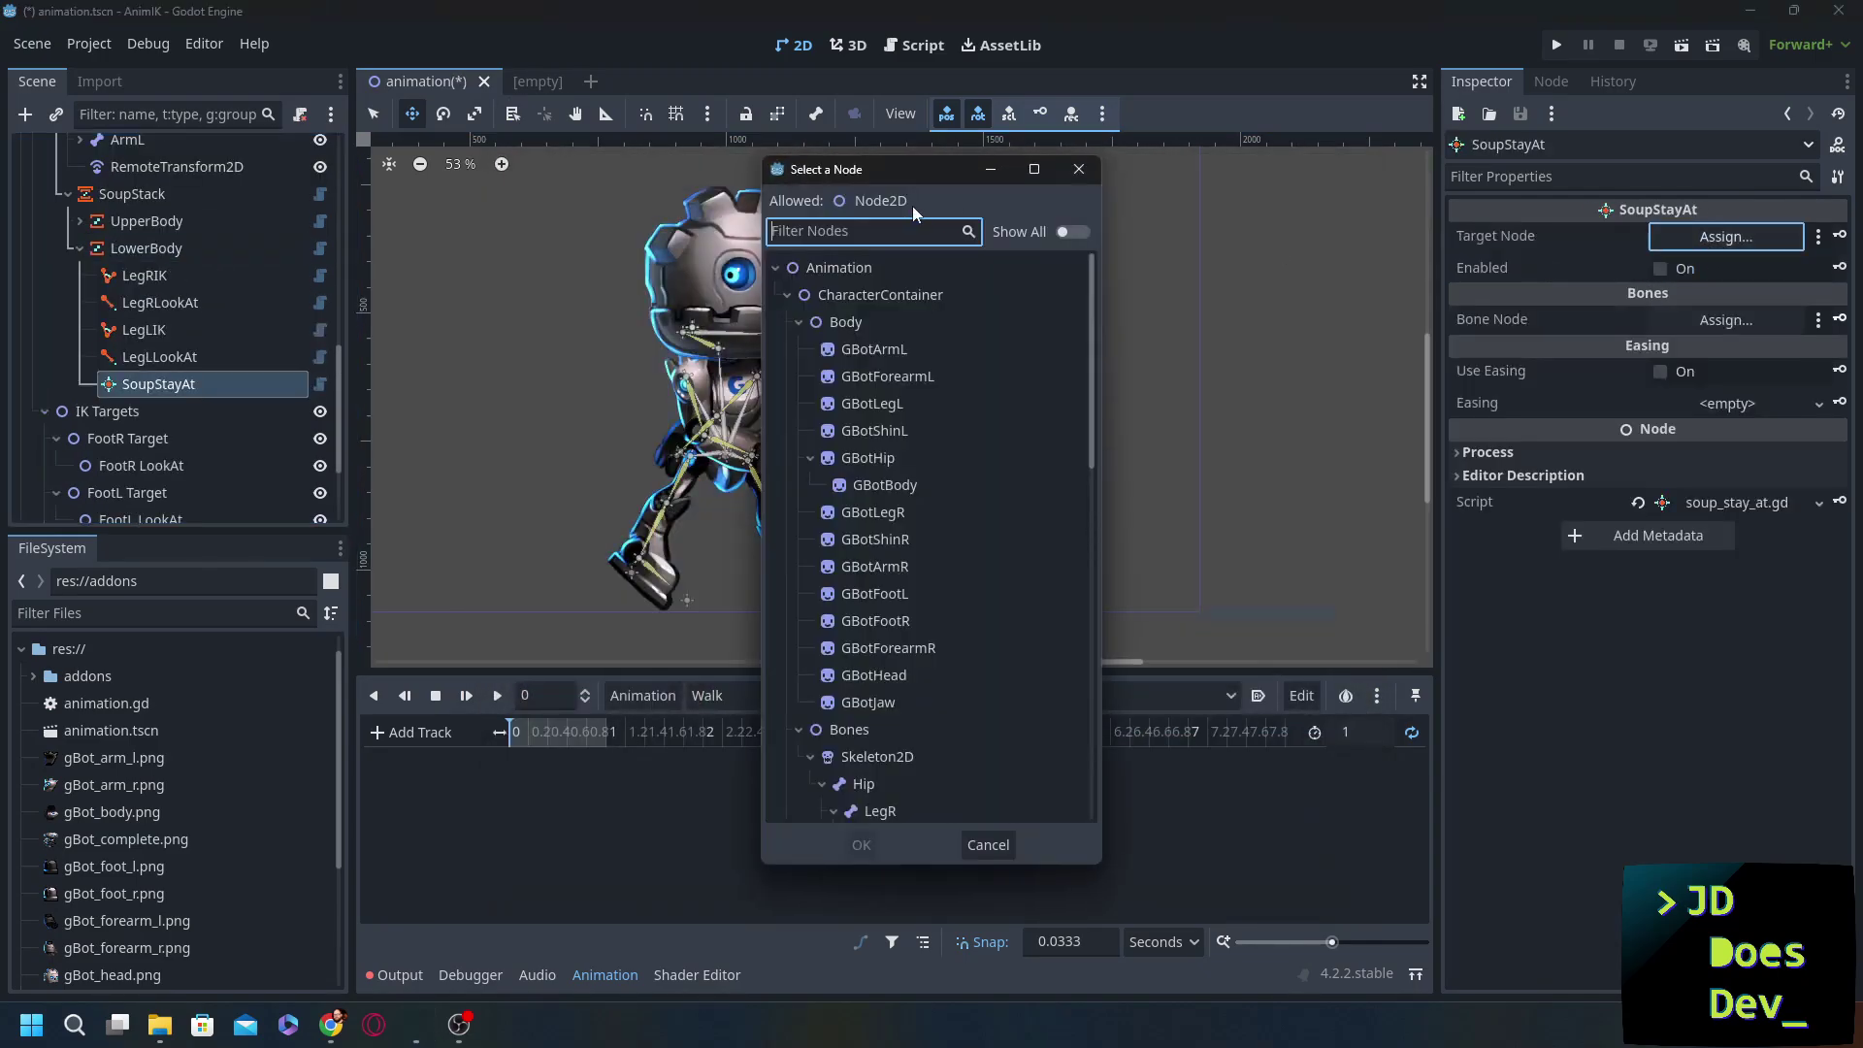
{"action": "scroll", "coordinate": [850, 659], "scroll_direction": "down", "scroll_amount": 5}
{"action": "left_click", "coordinate": [841, 741]}
{"action": "left_click", "coordinate": [862, 844]}
- Assign the Hip bone as the Bone Node of SoupStayAt and move the Hip target down to the character's pelvis
{"action": "left_click", "coordinate": [1715, 328]}
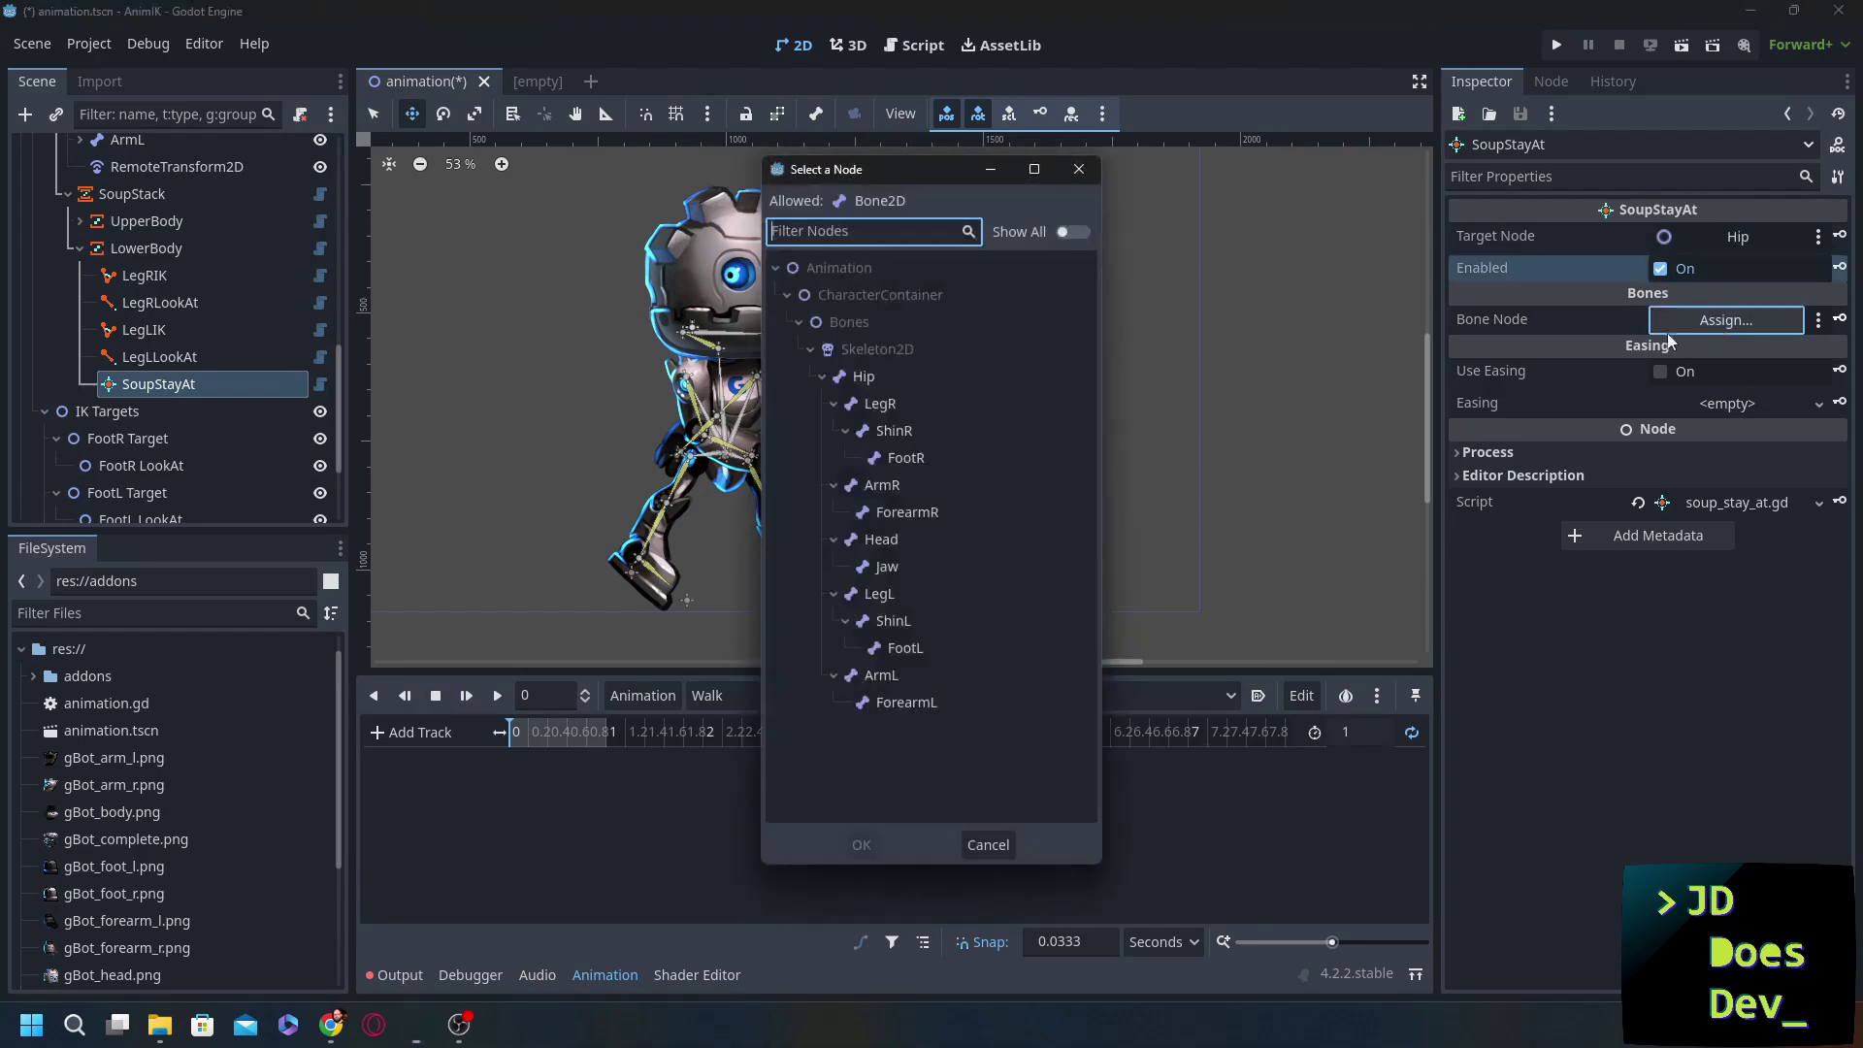
{"action": "double_click", "coordinate": [854, 376]}
{"action": "left_click", "coordinate": [716, 332]}
{"action": "left_click_drag", "start_coordinate": [687, 323], "coordinate": [728, 471]}
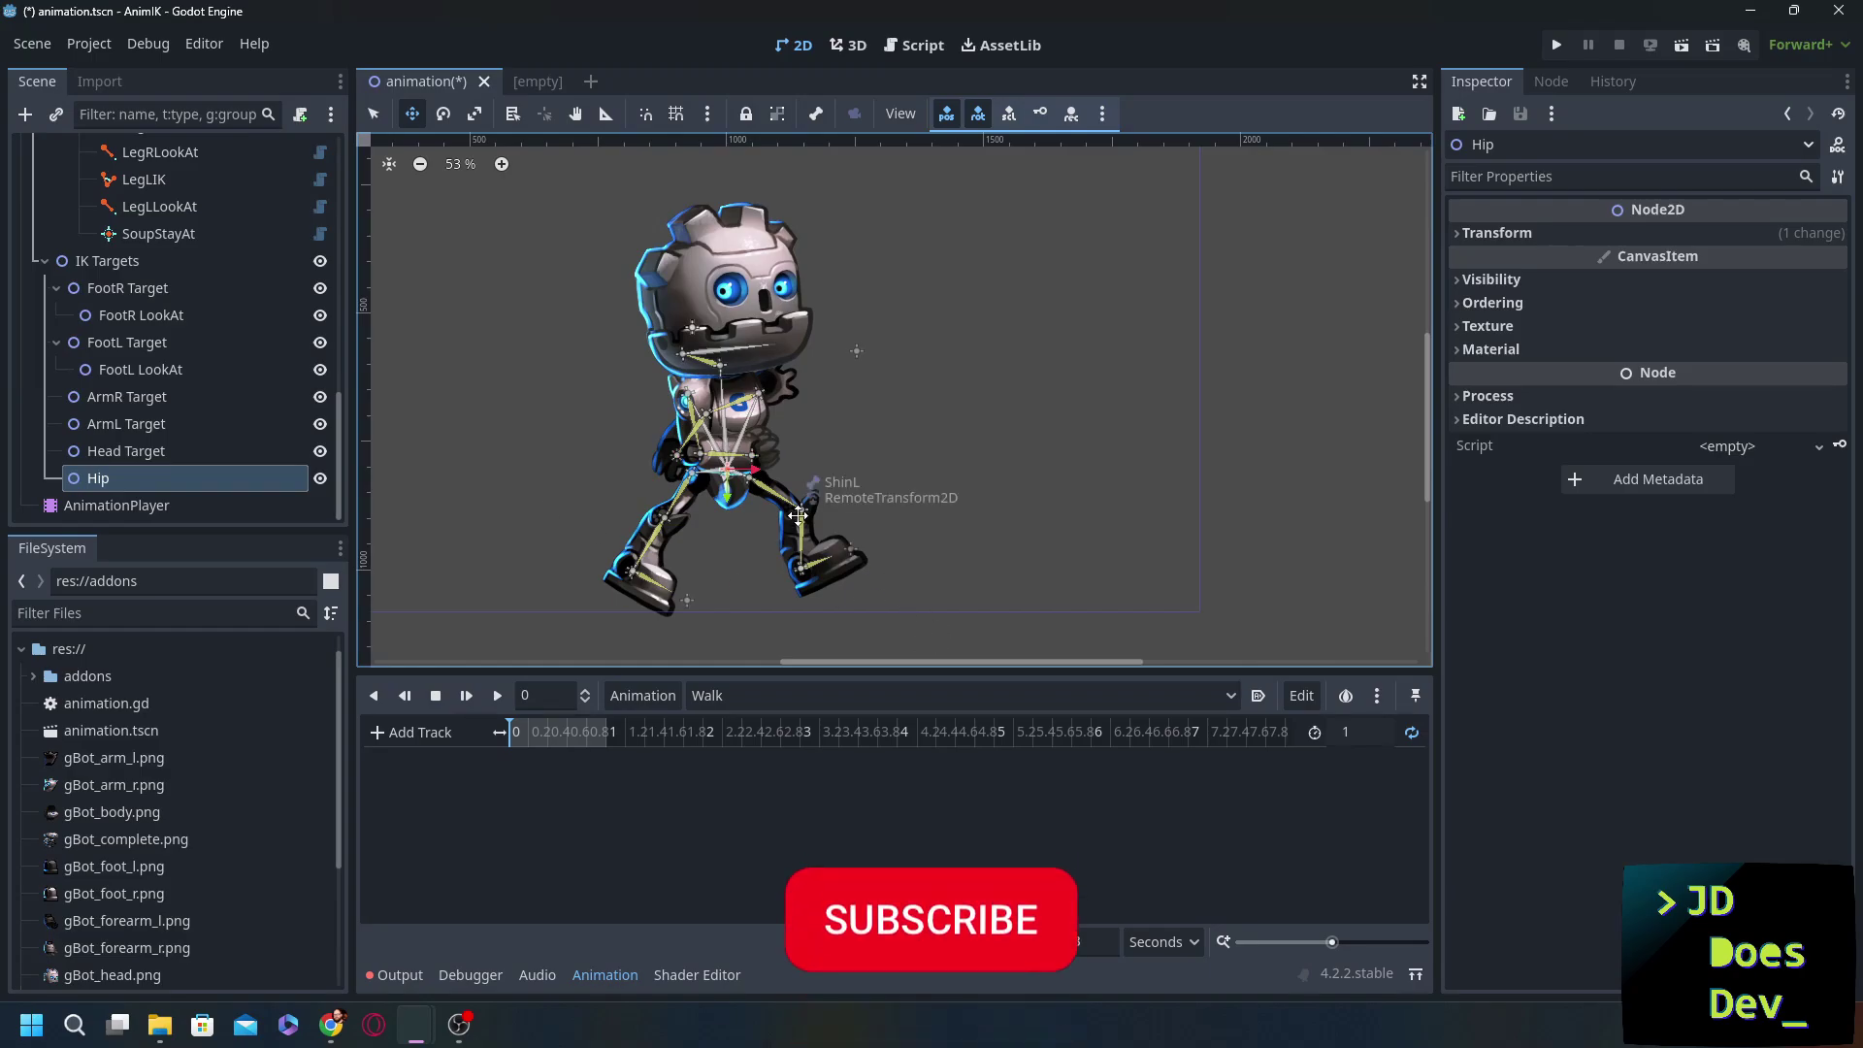
- Shift FootR Target slightly forward and pose the left foot ahead on its heel using its IK targets
{"action": "scroll", "coordinate": [165, 301], "scroll_direction": "up", "scroll_amount": 3}
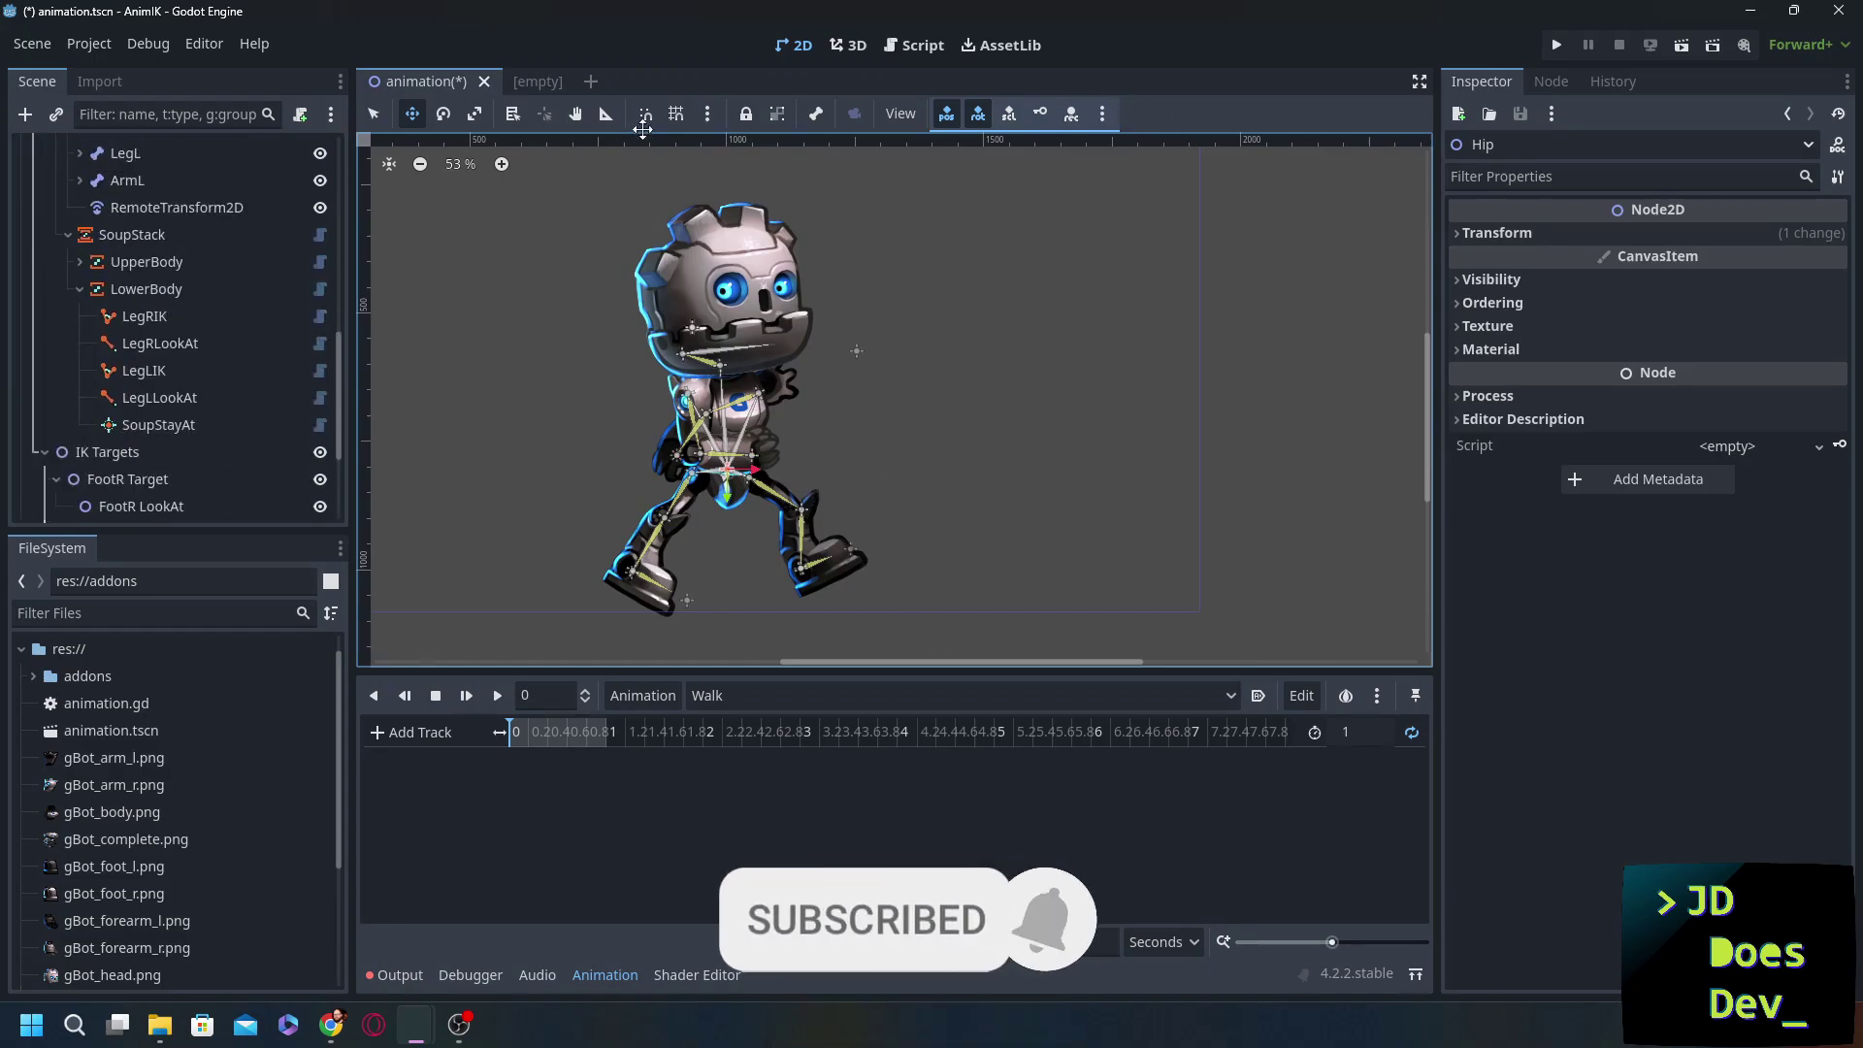
{"action": "scroll", "coordinate": [166, 301], "scroll_direction": "up", "scroll_amount": 2}
{"action": "scroll", "coordinate": [92, 328], "scroll_direction": "down", "scroll_amount": 4}
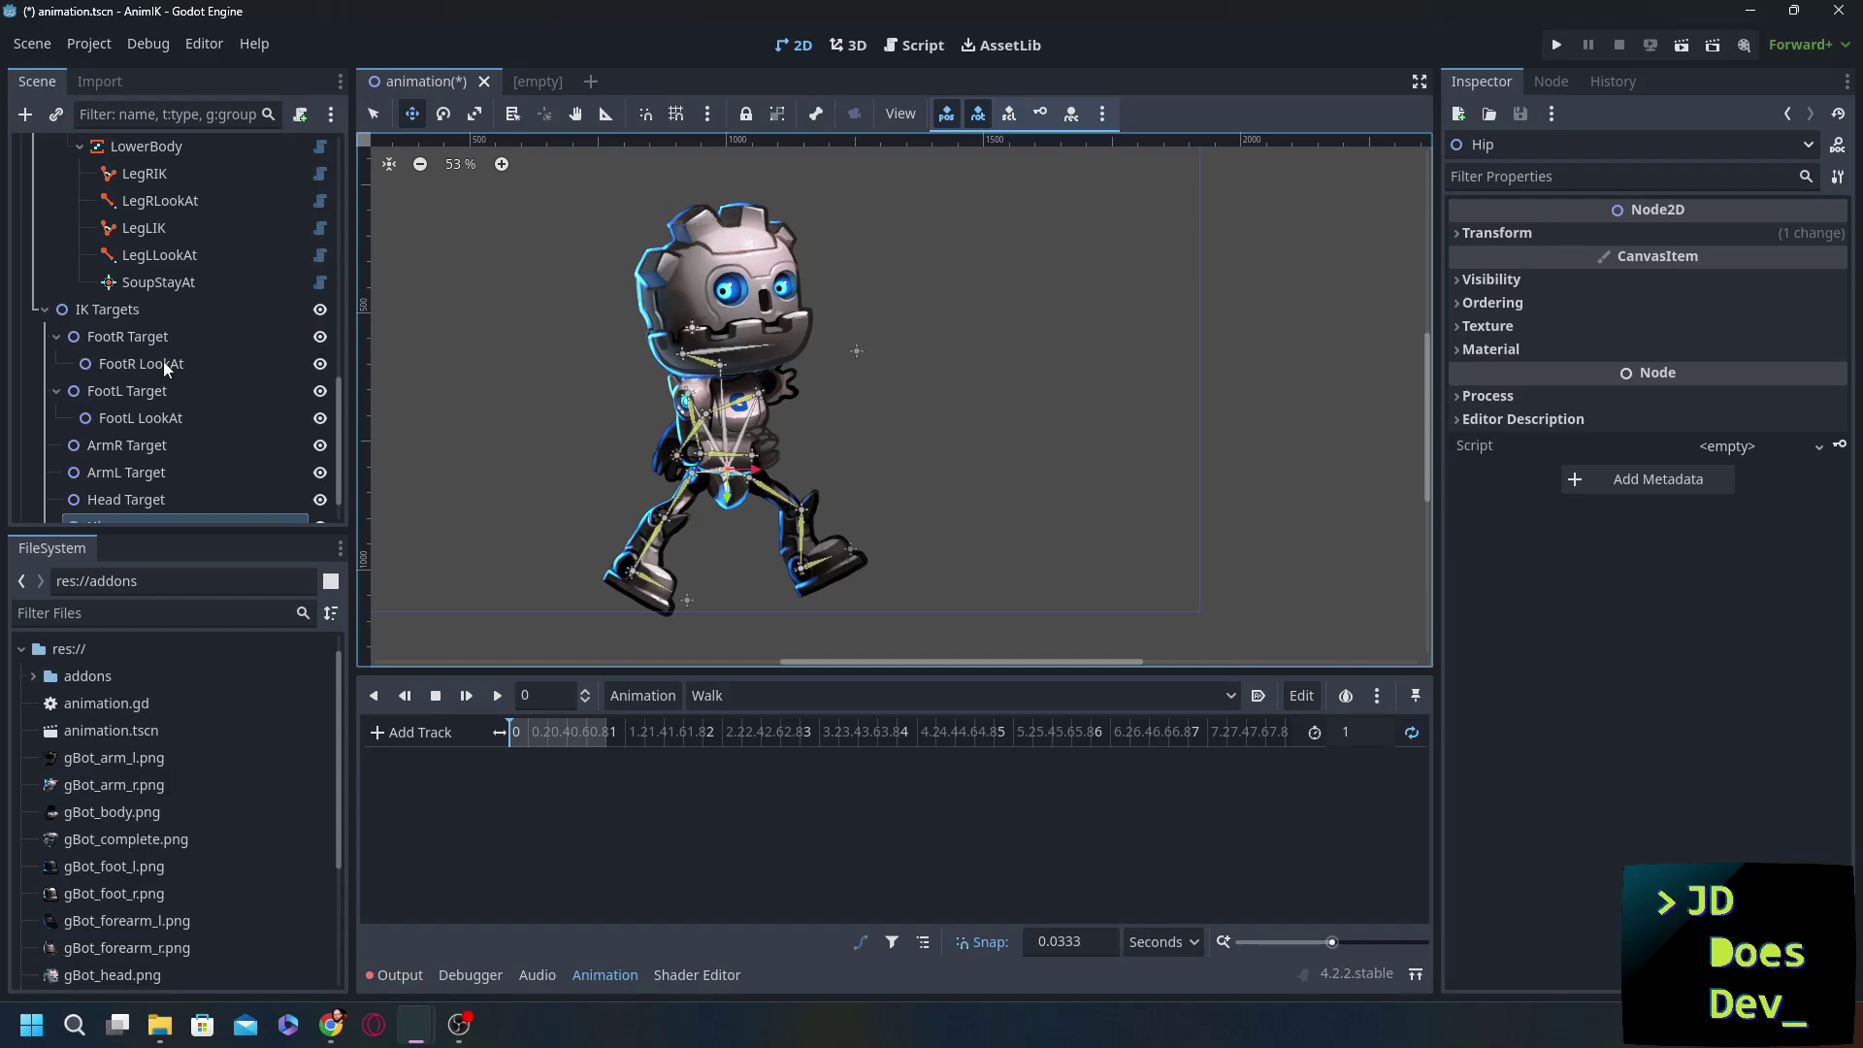
{"action": "left_click", "coordinate": [119, 340]}
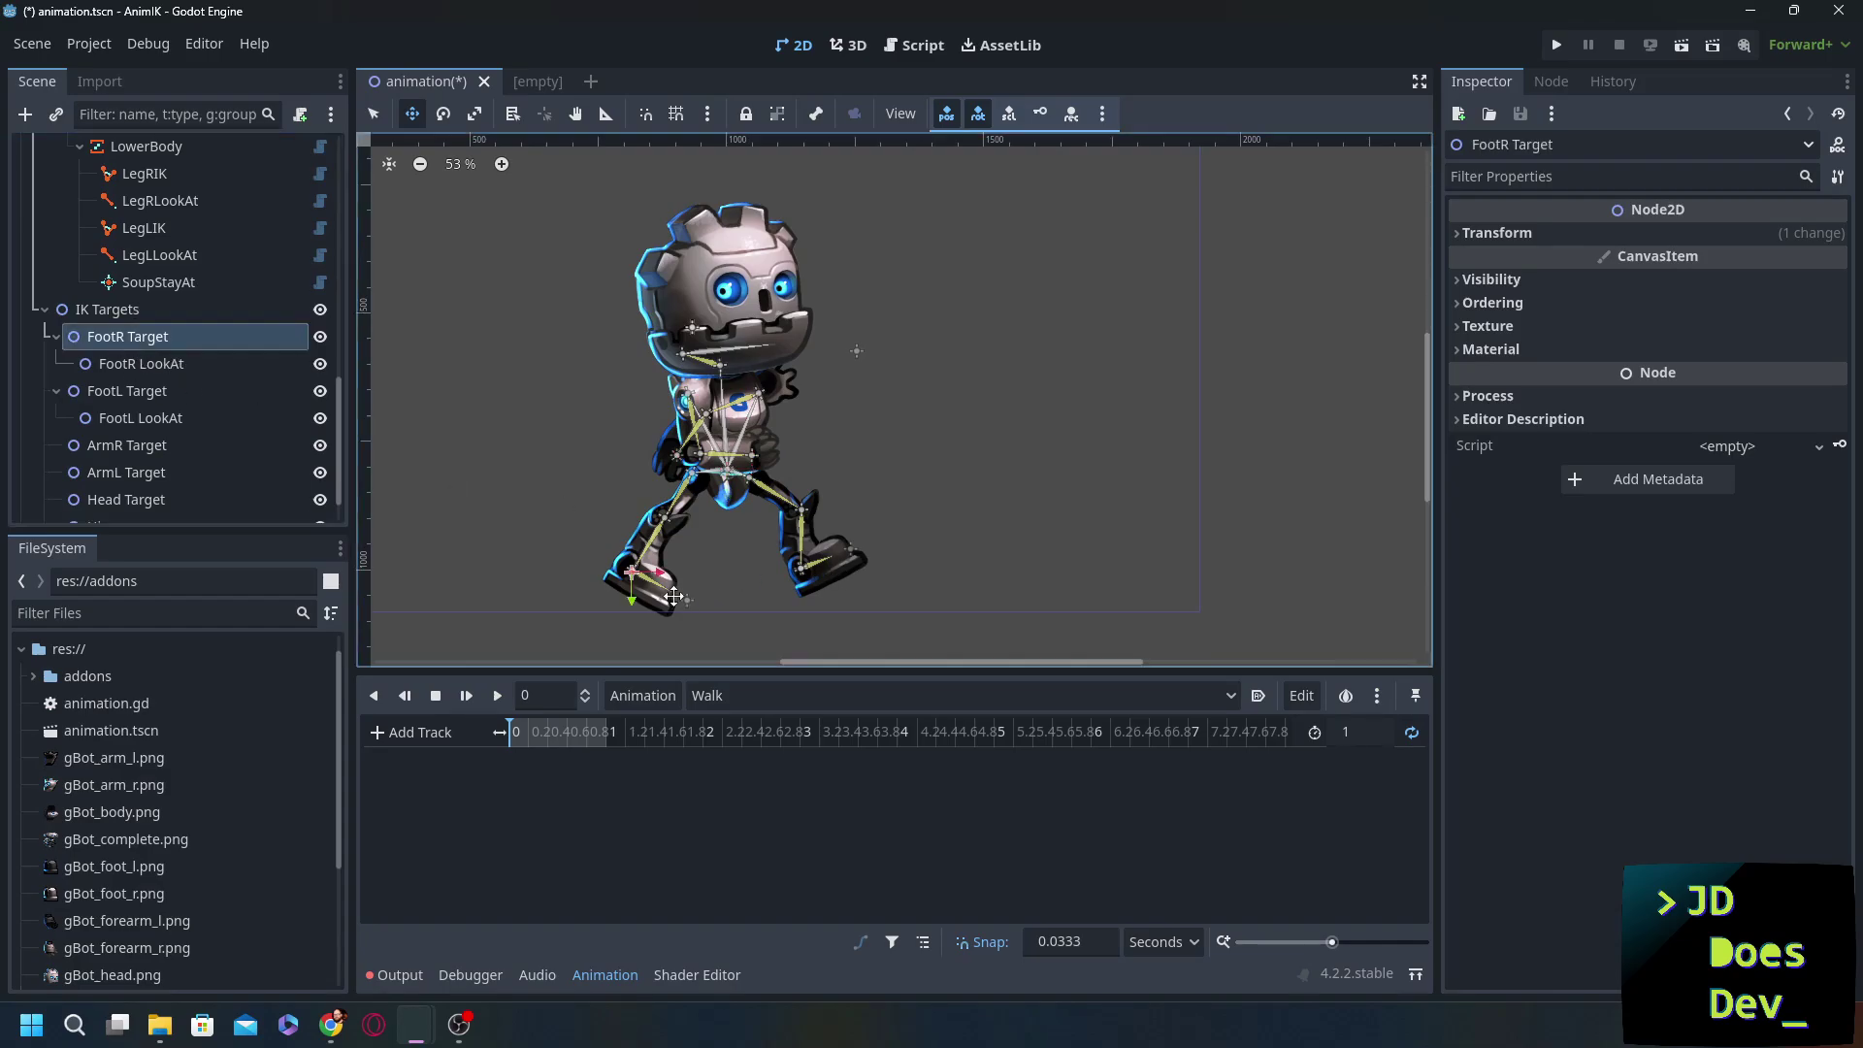
{"action": "left_click_drag", "start_coordinate": [628, 571], "coordinate": [638, 566]}
{"action": "left_click_drag", "start_coordinate": [806, 569], "coordinate": [850, 554]}
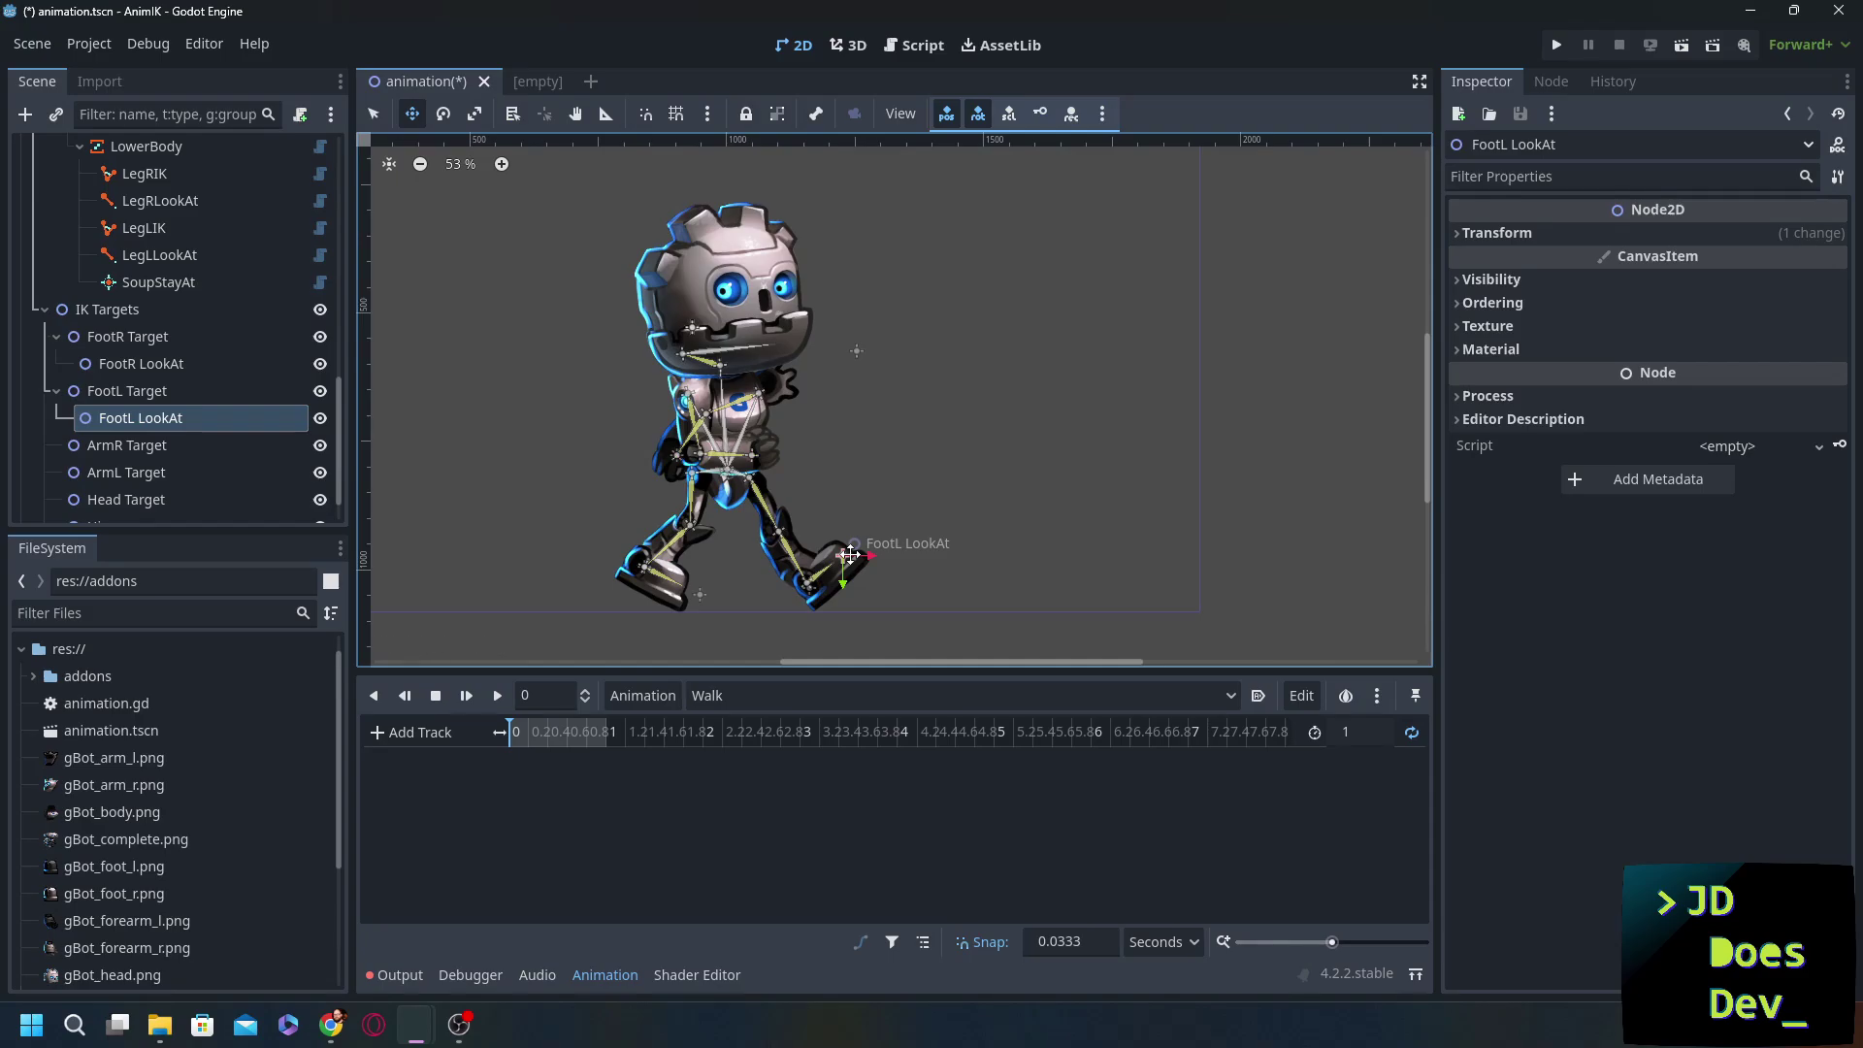
- Swing the right arm forward and the left arm back with their IK targets, and raise the Hip target slightly
{"action": "scroll", "coordinate": [162, 235], "scroll_direction": "up", "scroll_amount": 3}
{"action": "left_click", "coordinate": [617, 405]}
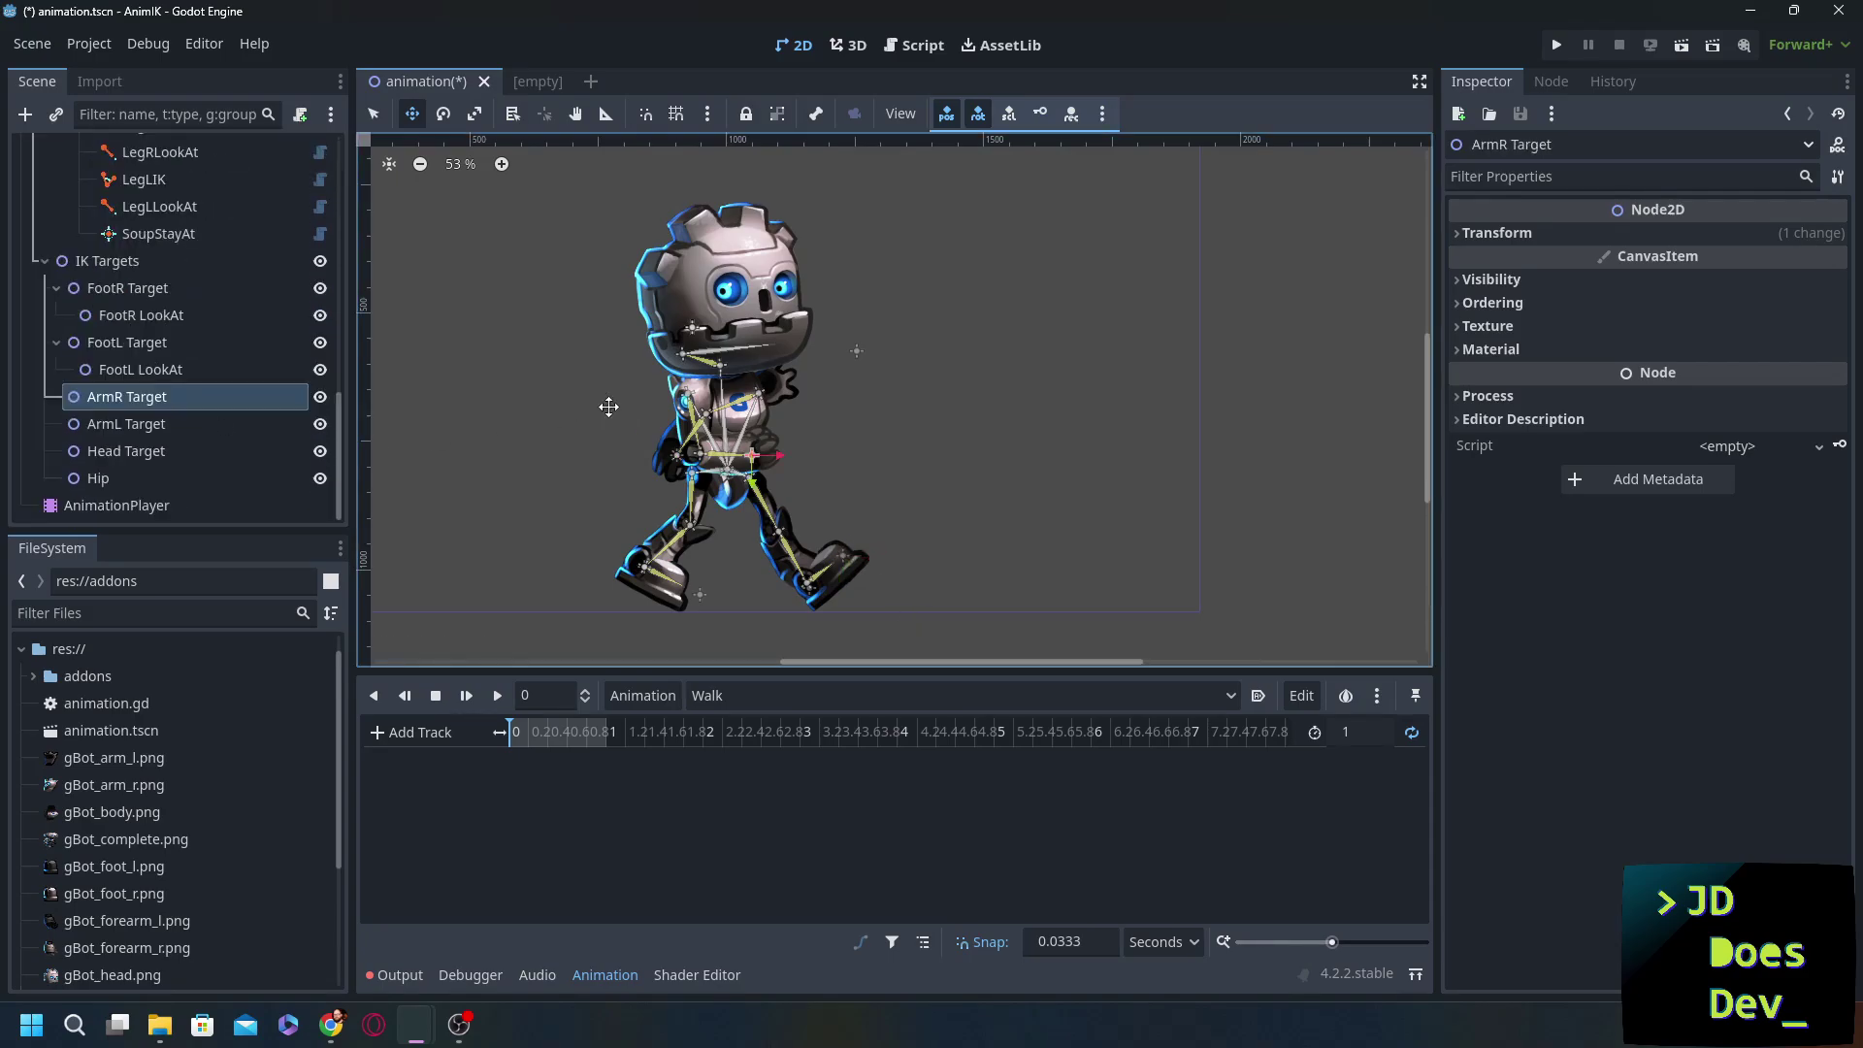
{"action": "mouse_move", "coordinate": [758, 455]}
{"action": "left_mouse_down"}
{"action": "mouse_move", "coordinate": [780, 466]}
{"action": "mouse_move", "coordinate": [640, 474]}
{"action": "mouse_move", "coordinate": [697, 466]}
{"action": "left_mouse_up"}
{"action": "left_click", "coordinate": [126, 424]}
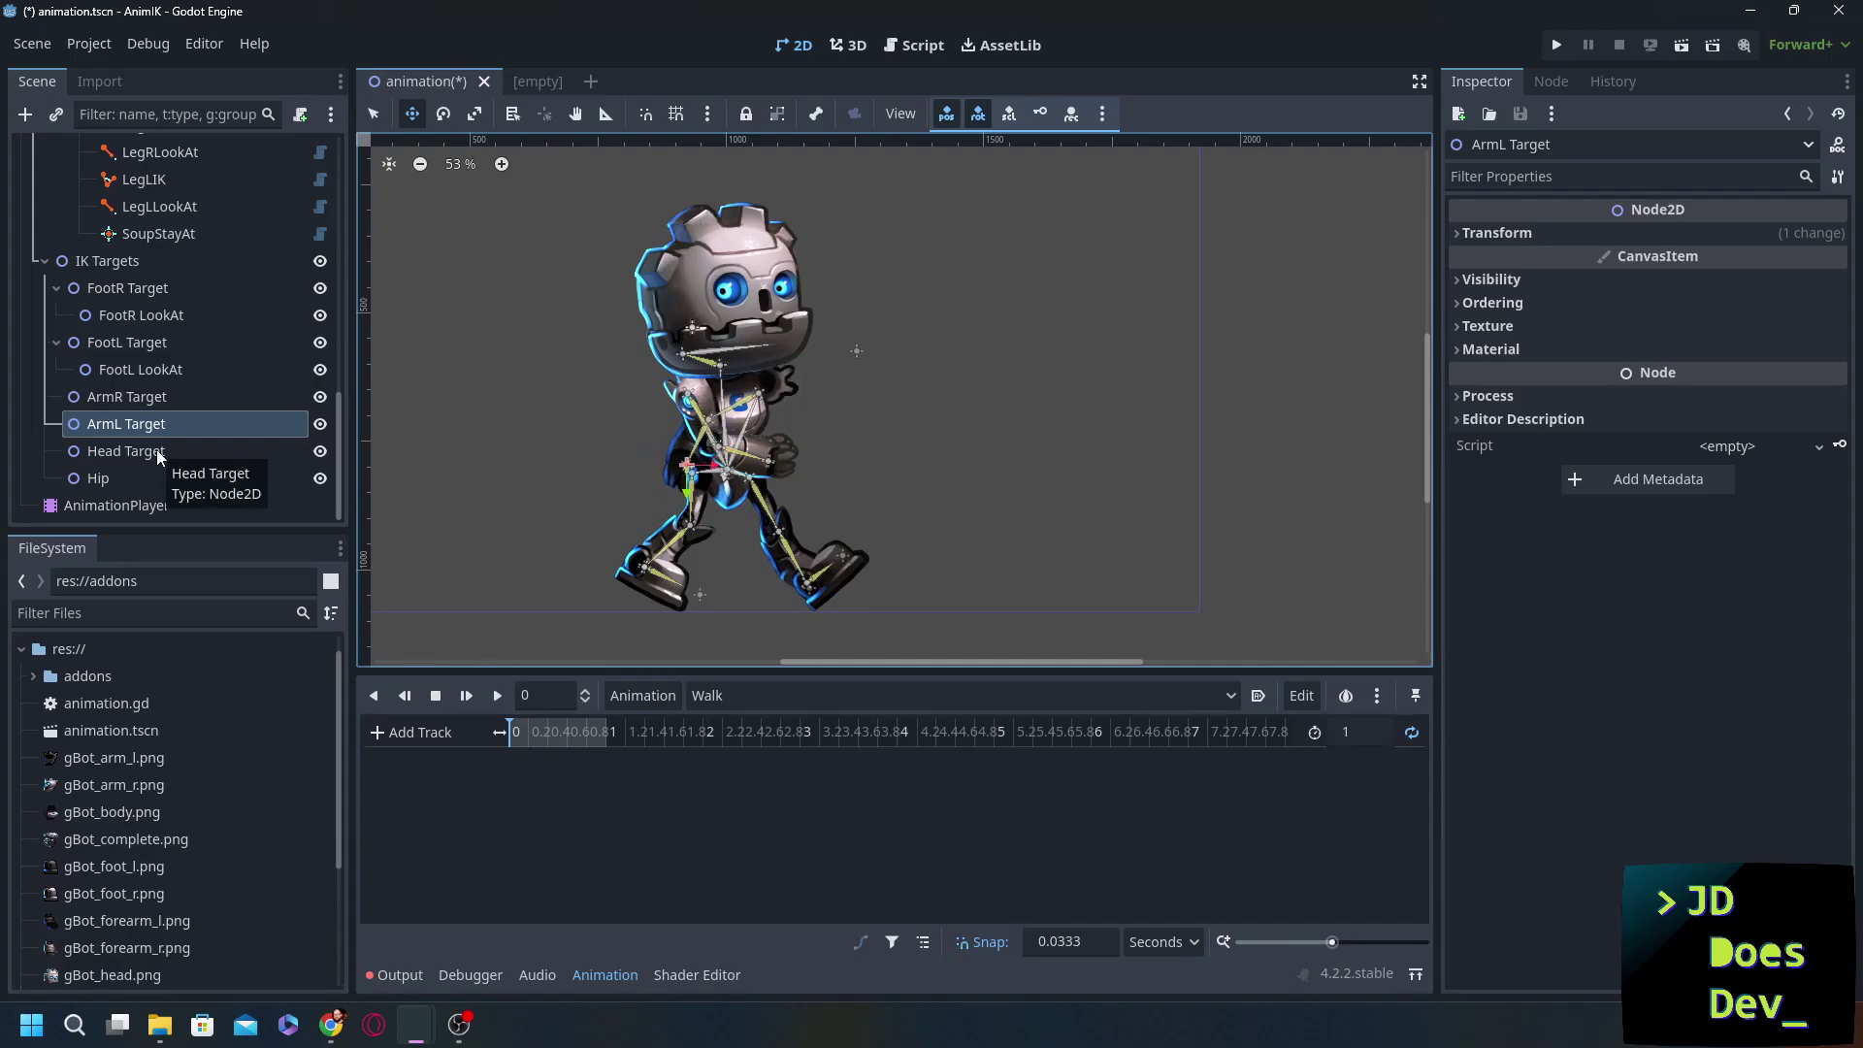
{"action": "left_click", "coordinate": [126, 397]}
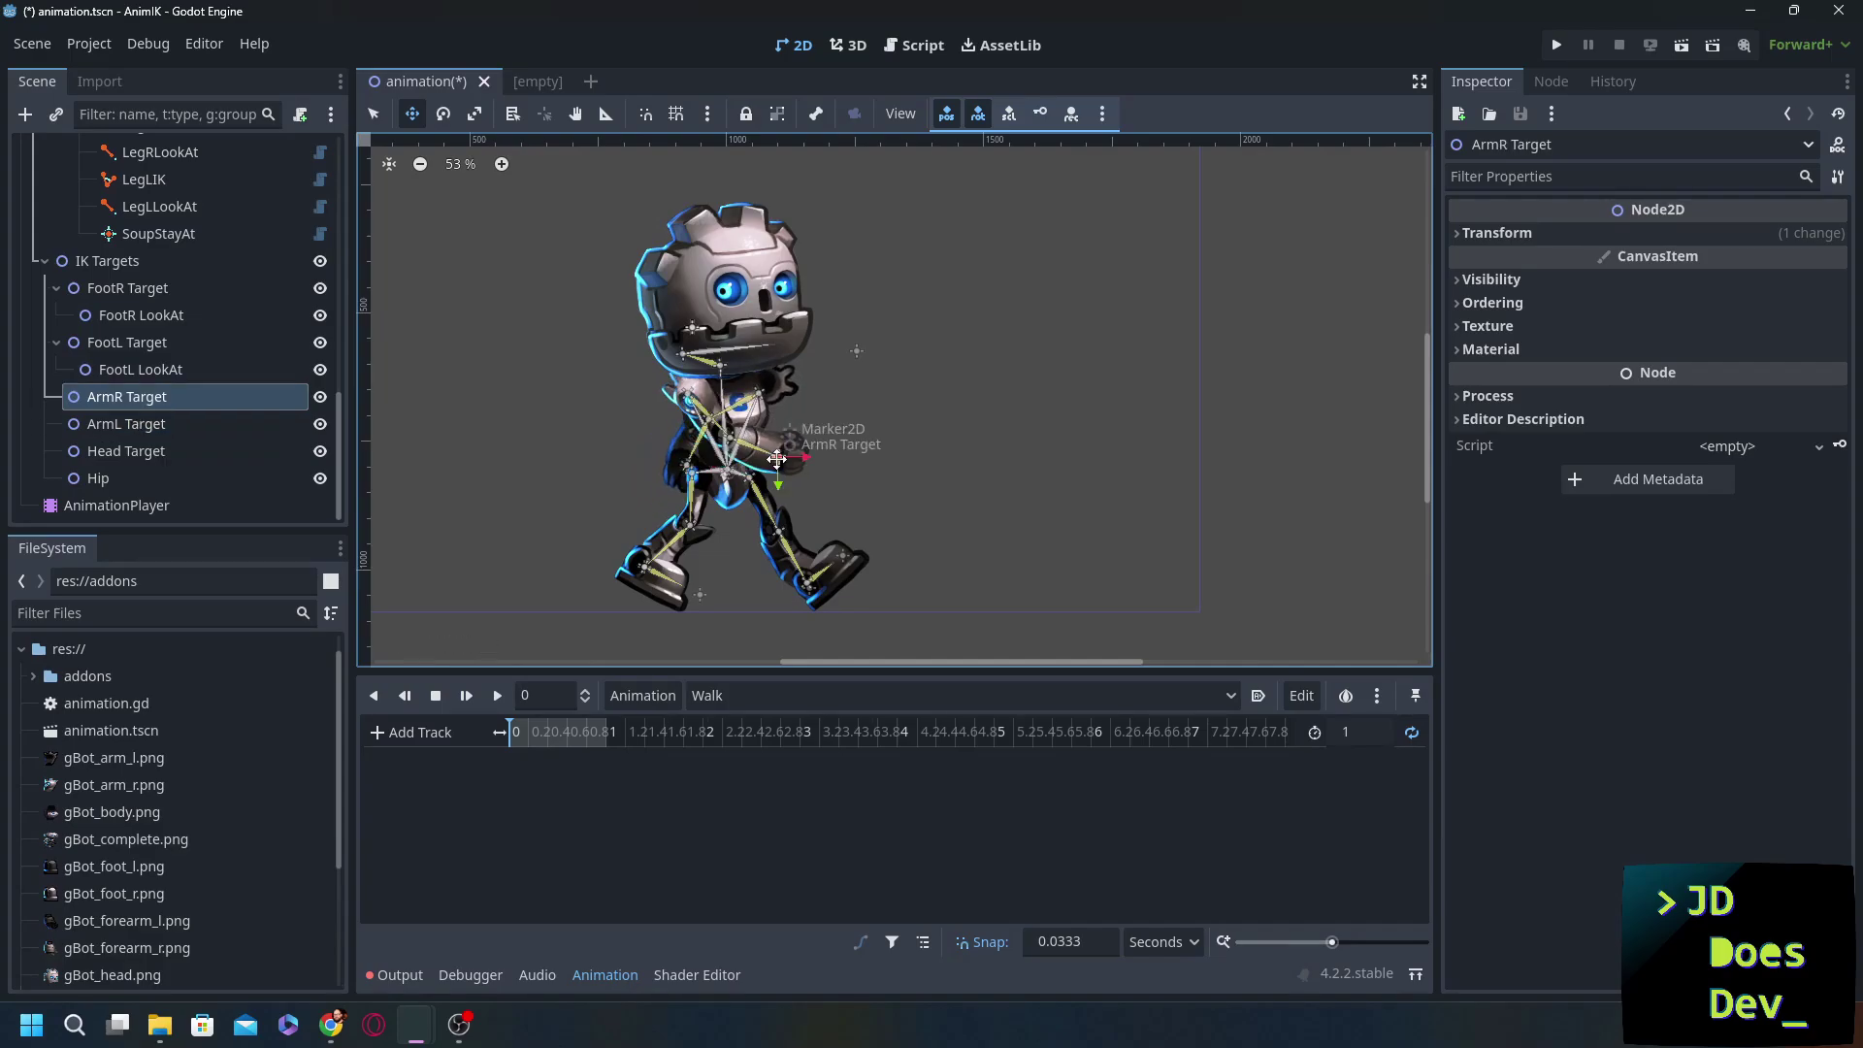
{"action": "left_click", "coordinate": [95, 480]}
{"action": "left_click_drag", "start_coordinate": [732, 476], "coordinate": [727, 467]}
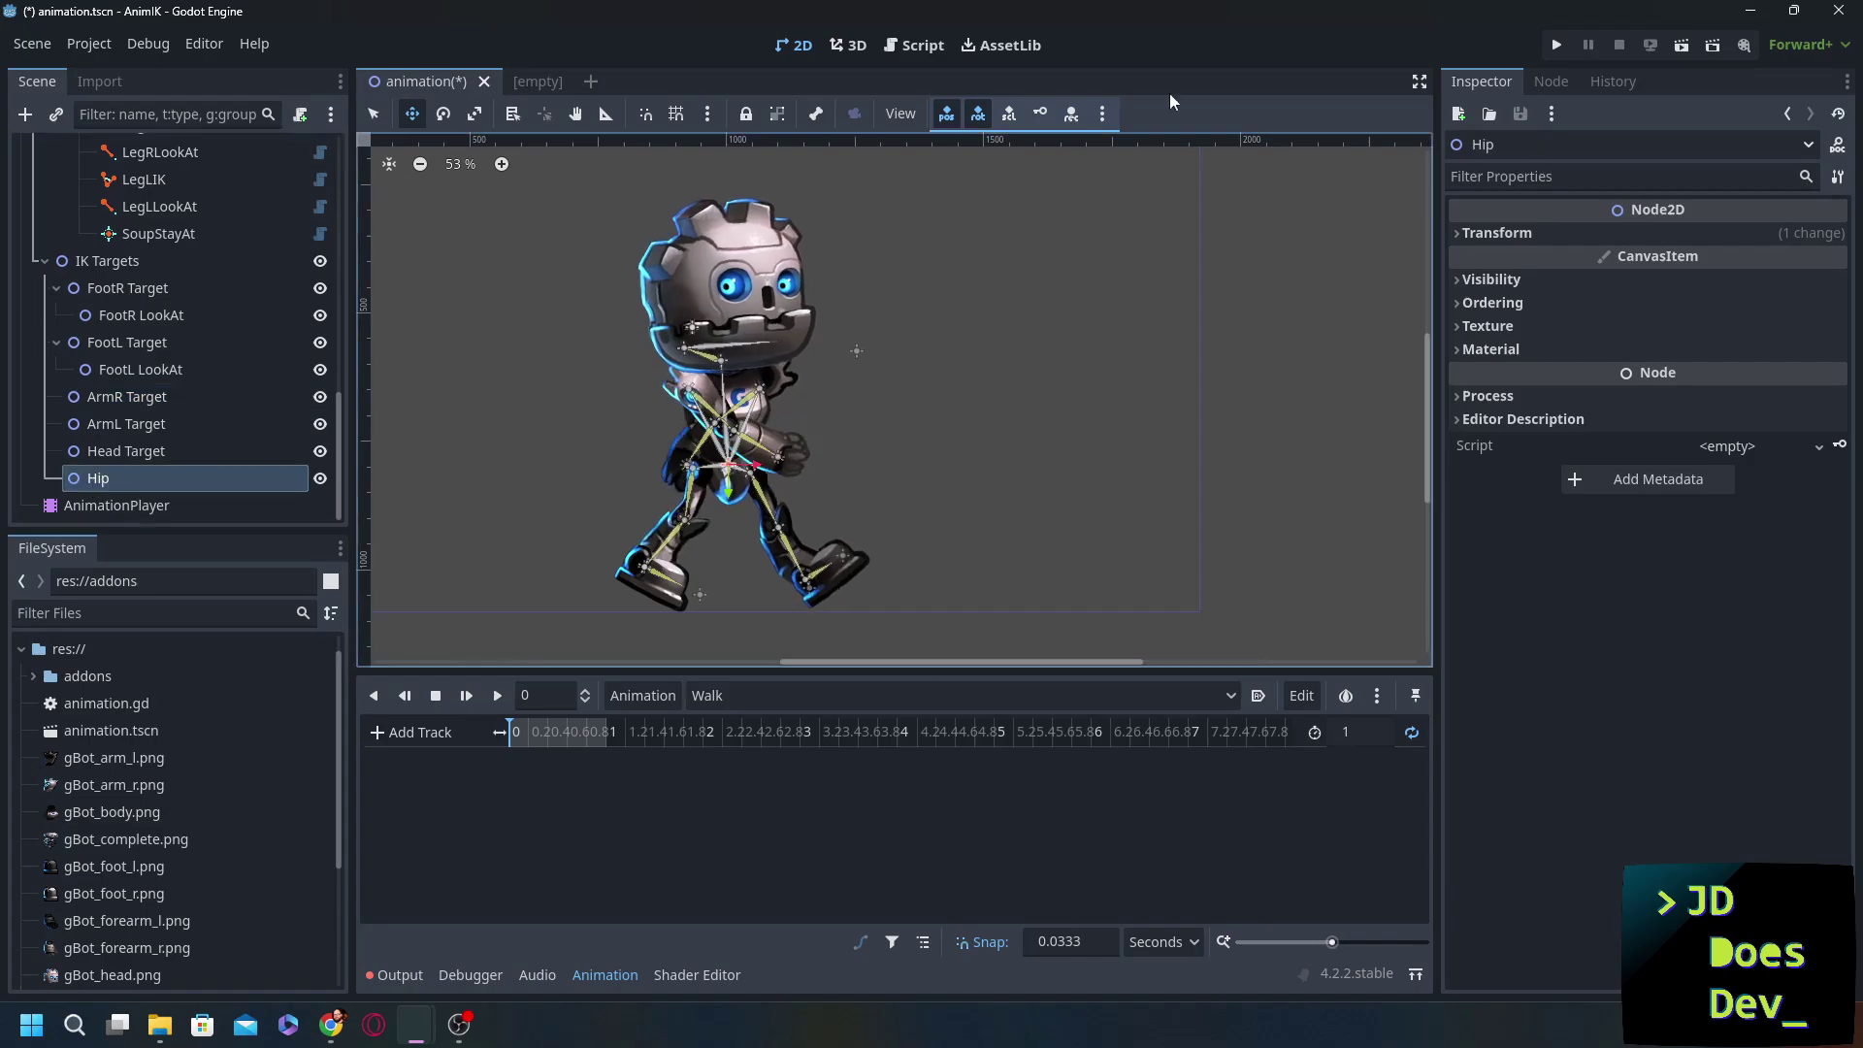
- Create position and rotation tracks with RESET tracks for Hip and all other IK targets, keying the first pose at 0 s
{"action": "left_click", "coordinate": [1040, 113]}
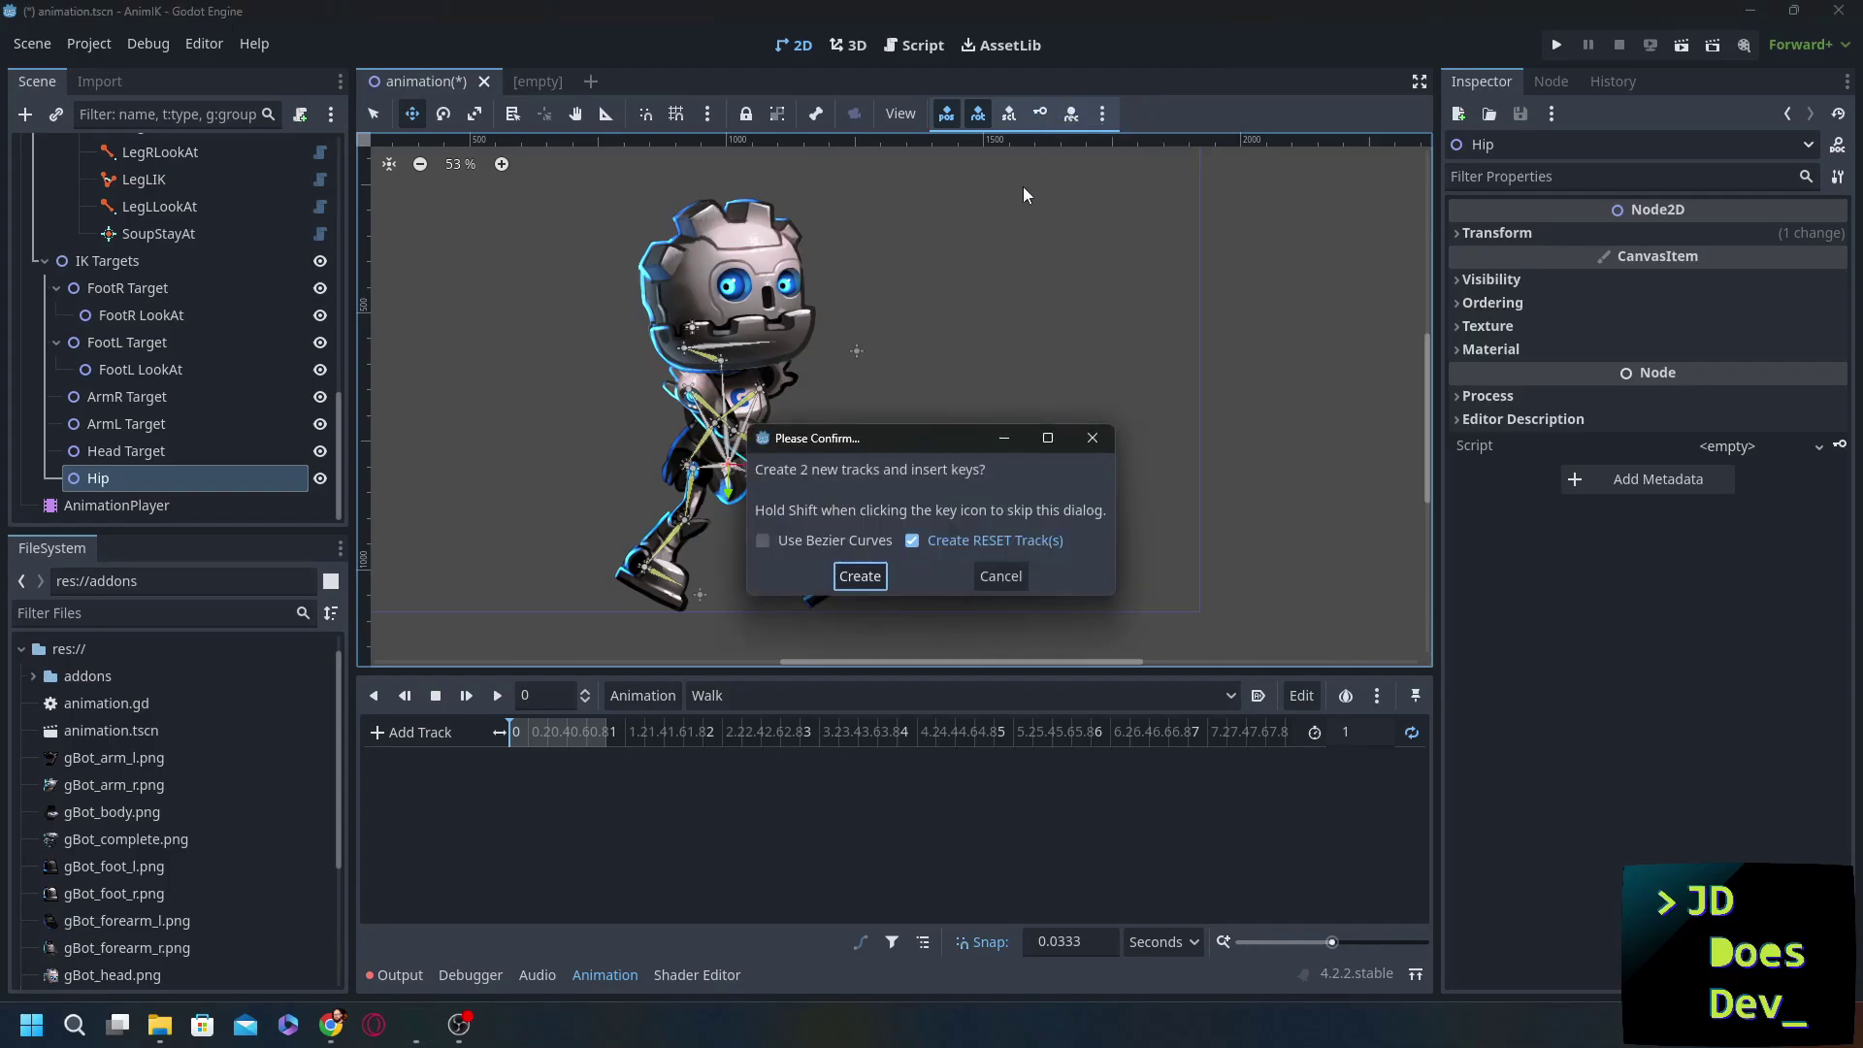
{"action": "key", "text": "Return"}
{"action": "left_click", "coordinate": [126, 288]}
{"action": "left_click", "coordinate": [105, 476], "text": "shift"}
{"action": "left_click", "coordinate": [1040, 113]}
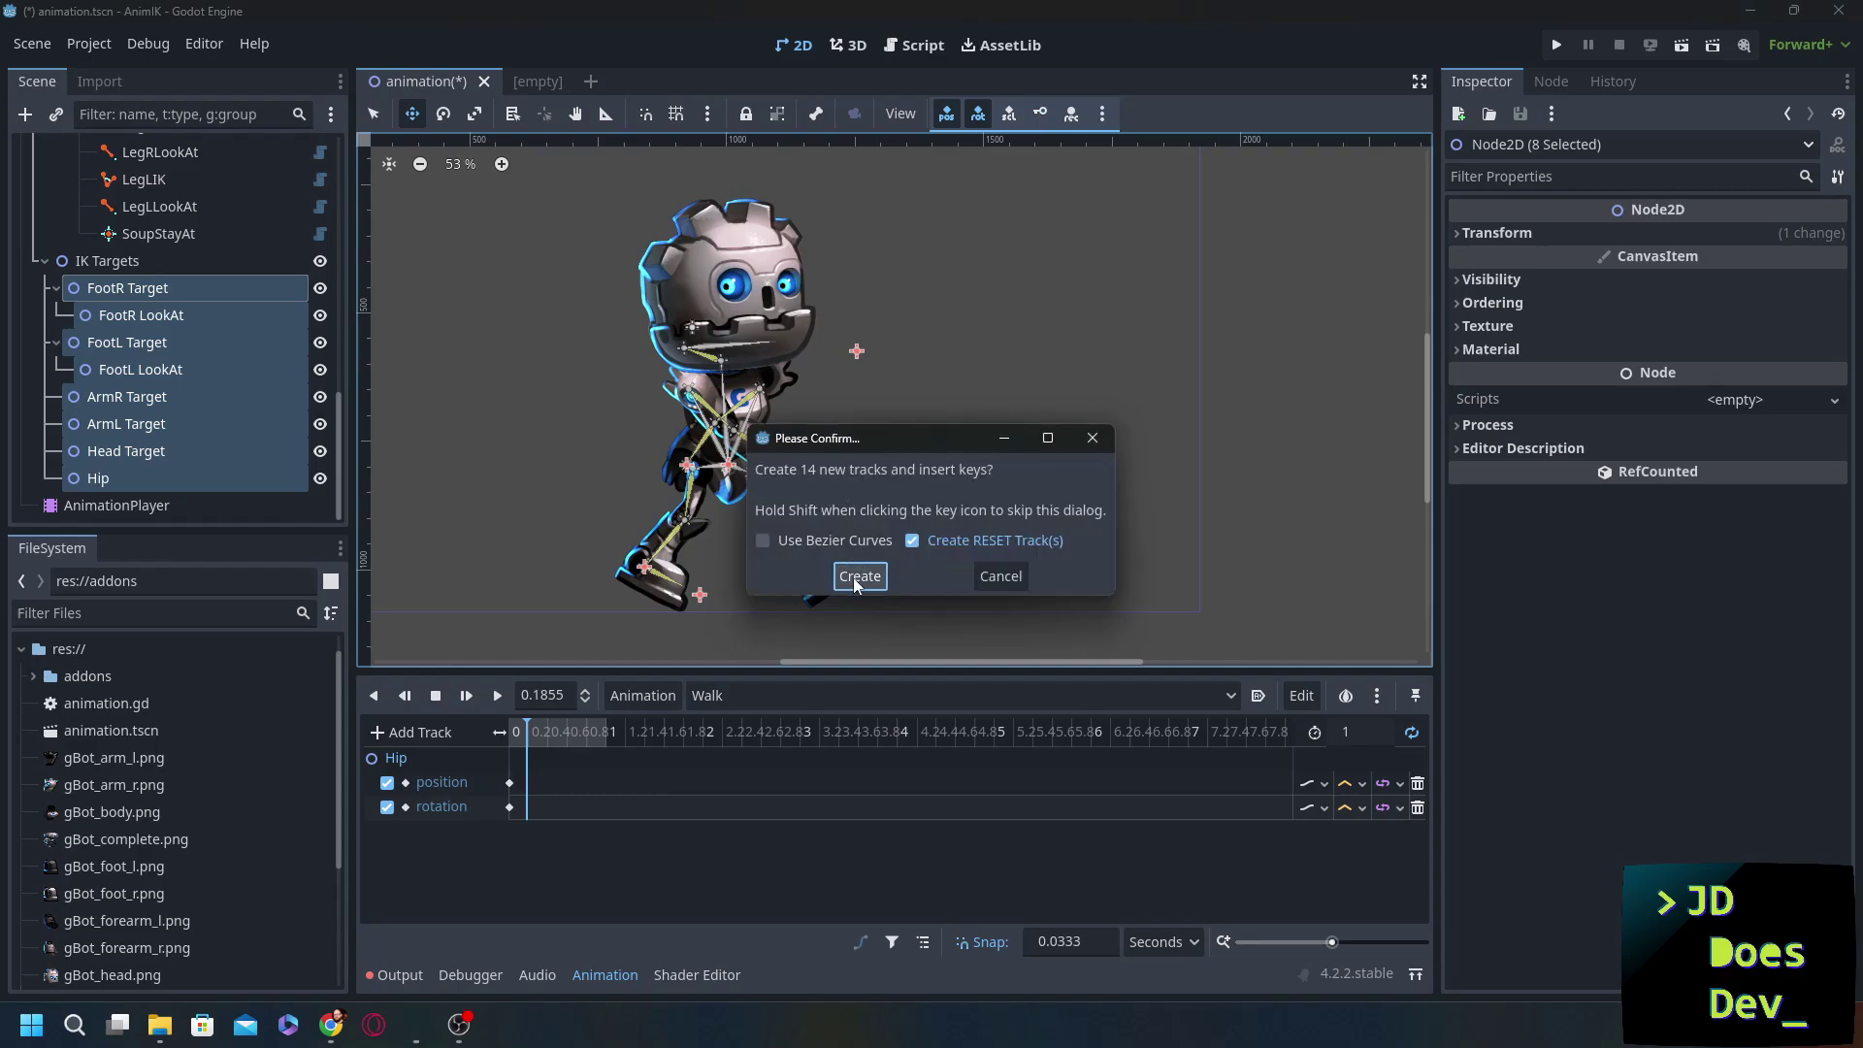
{"action": "left_click", "coordinate": [859, 576]}
- Copy all keyframes at 0 s and paste them at 1 s to close the Walk loop
{"action": "left_click_drag", "start_coordinate": [712, 672], "coordinate": [831, 592]}
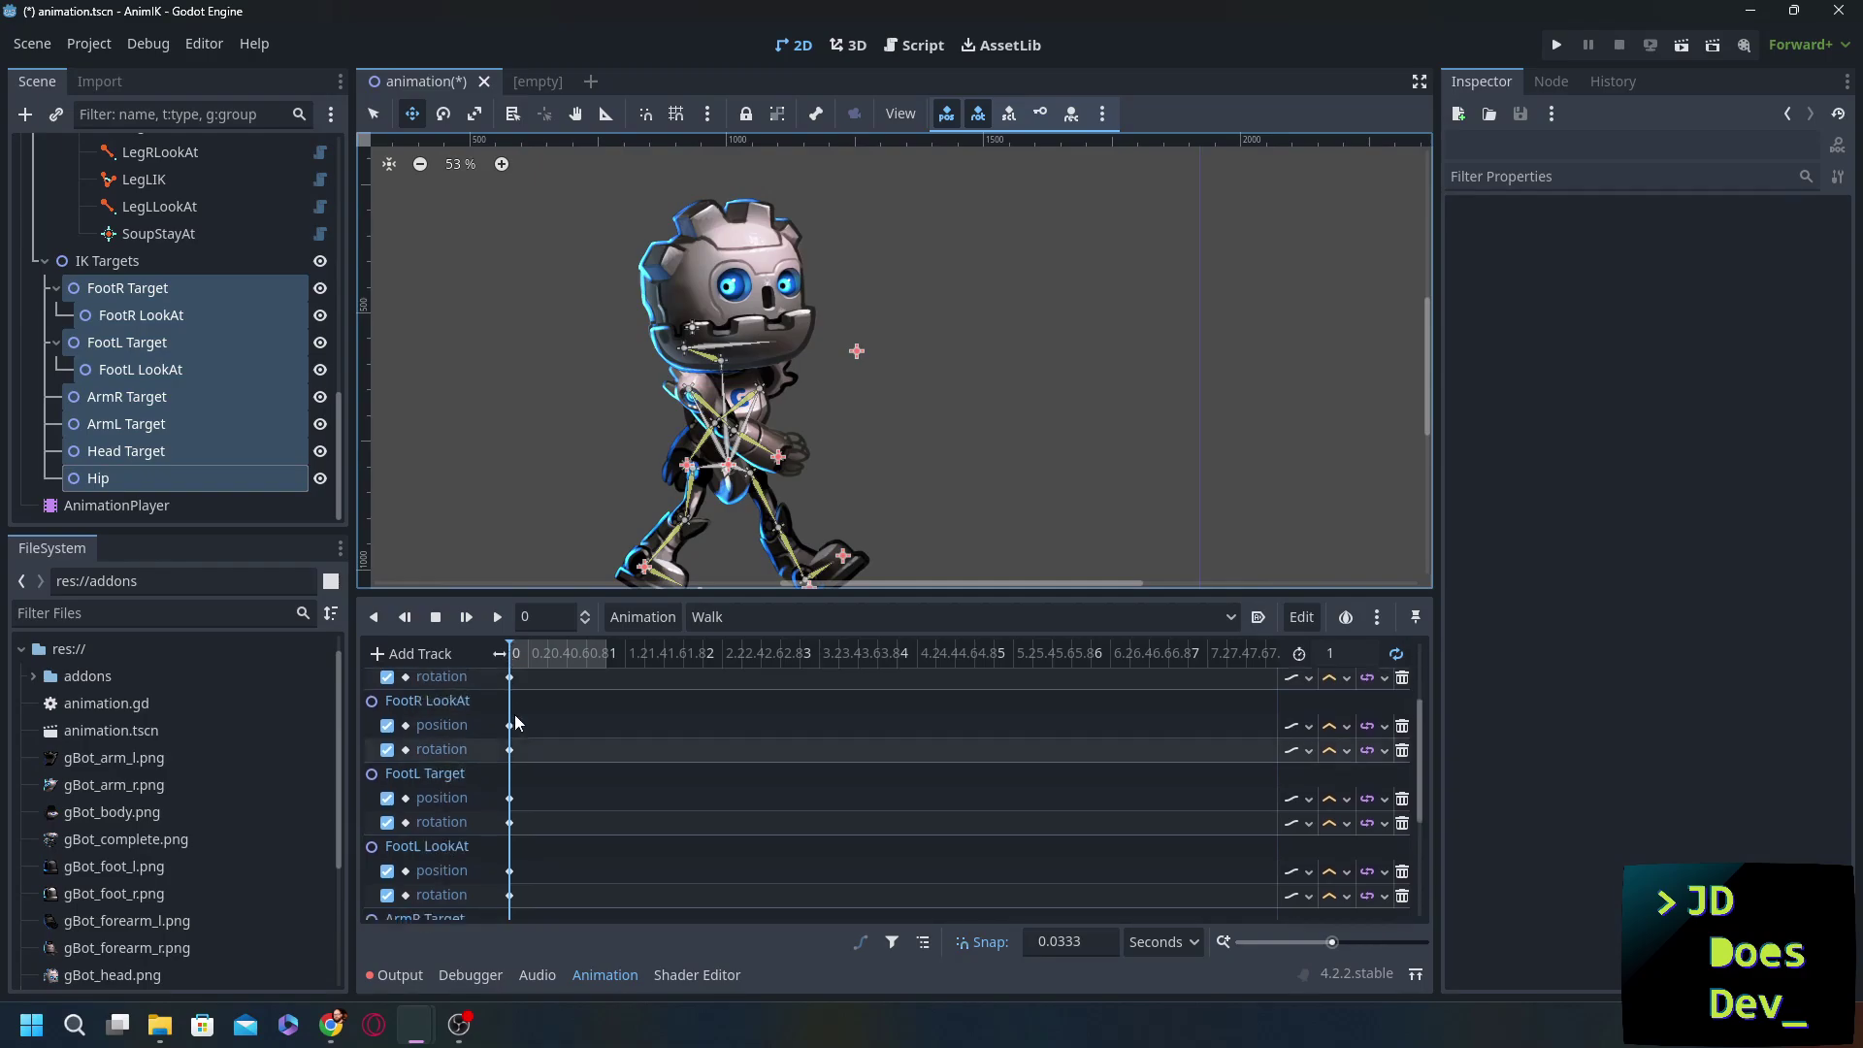
{"action": "left_click_drag", "start_coordinate": [547, 586], "coordinate": [547, 172]}
{"action": "left_click_drag", "start_coordinate": [527, 846], "coordinate": [489, 253]}
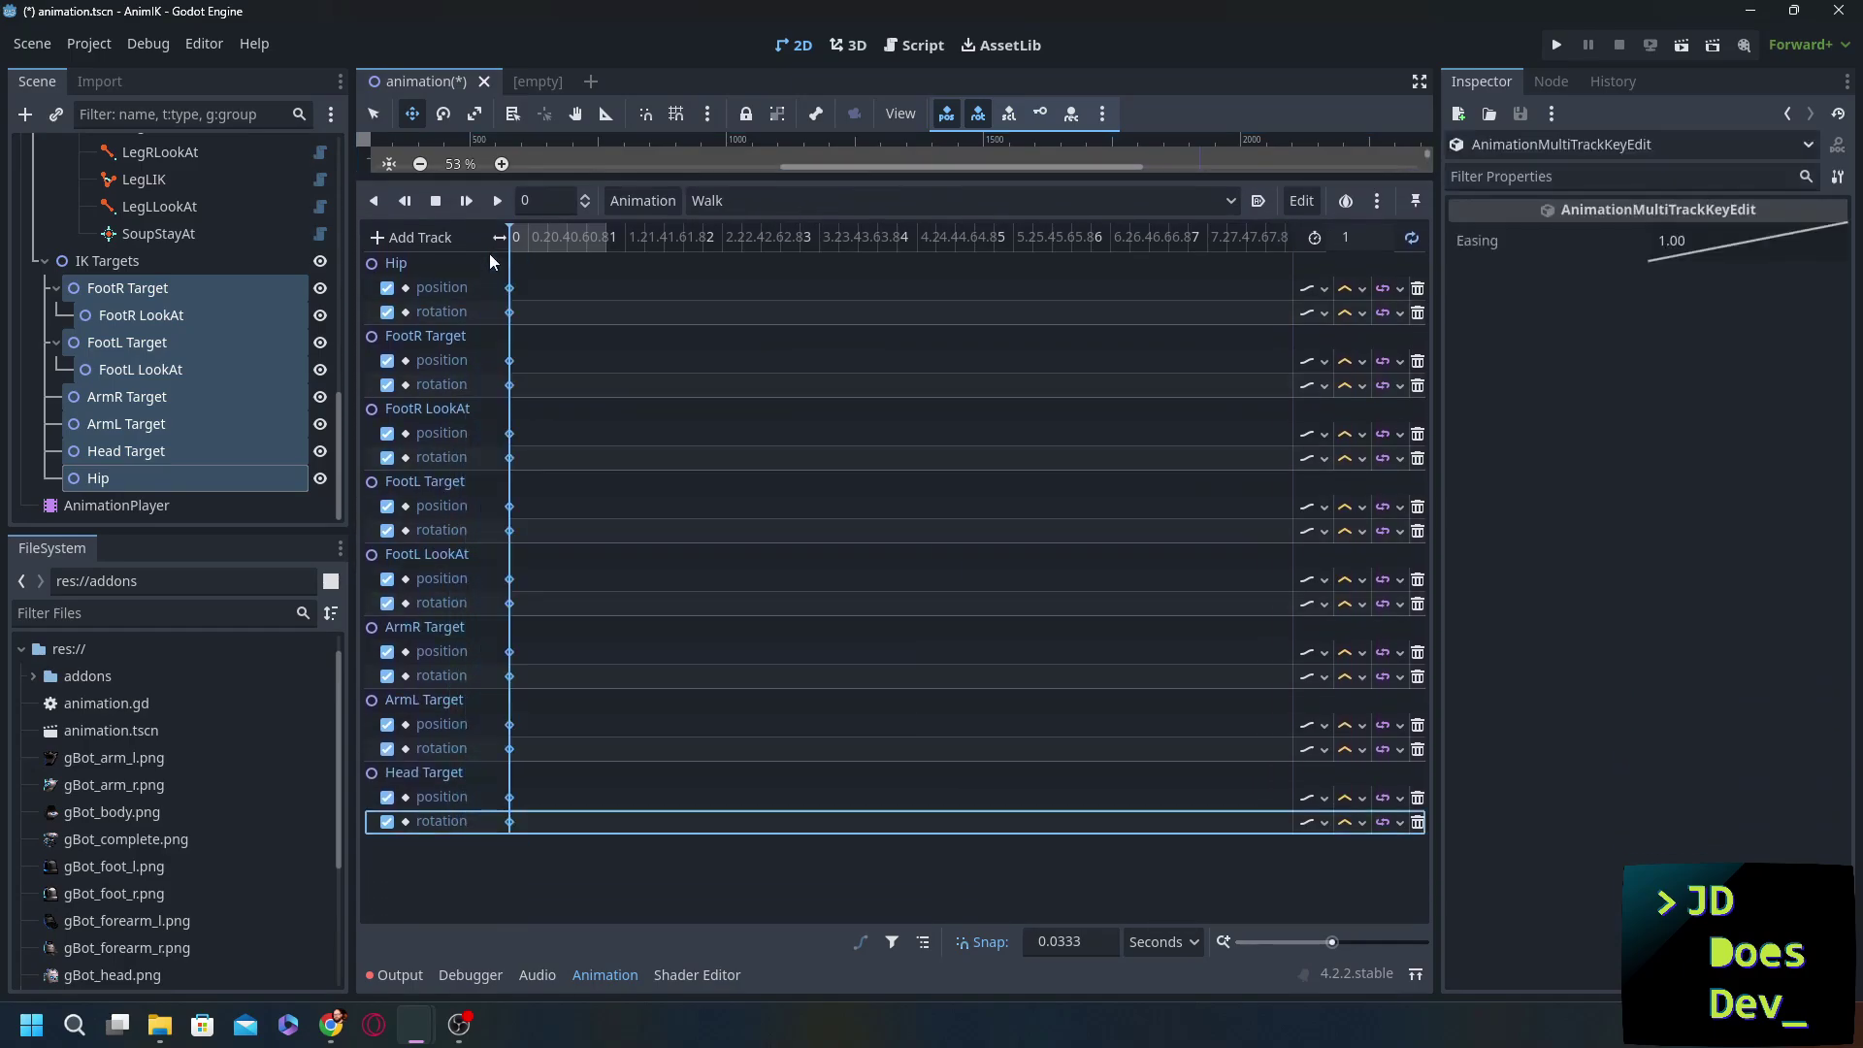
{"action": "right_click", "coordinate": [510, 312]}
{"action": "left_click", "coordinate": [533, 365]}
{"action": "left_click", "coordinate": [603, 237]}
{"action": "right_click", "coordinate": [609, 293]}
{"action": "left_click", "coordinate": [697, 347]}
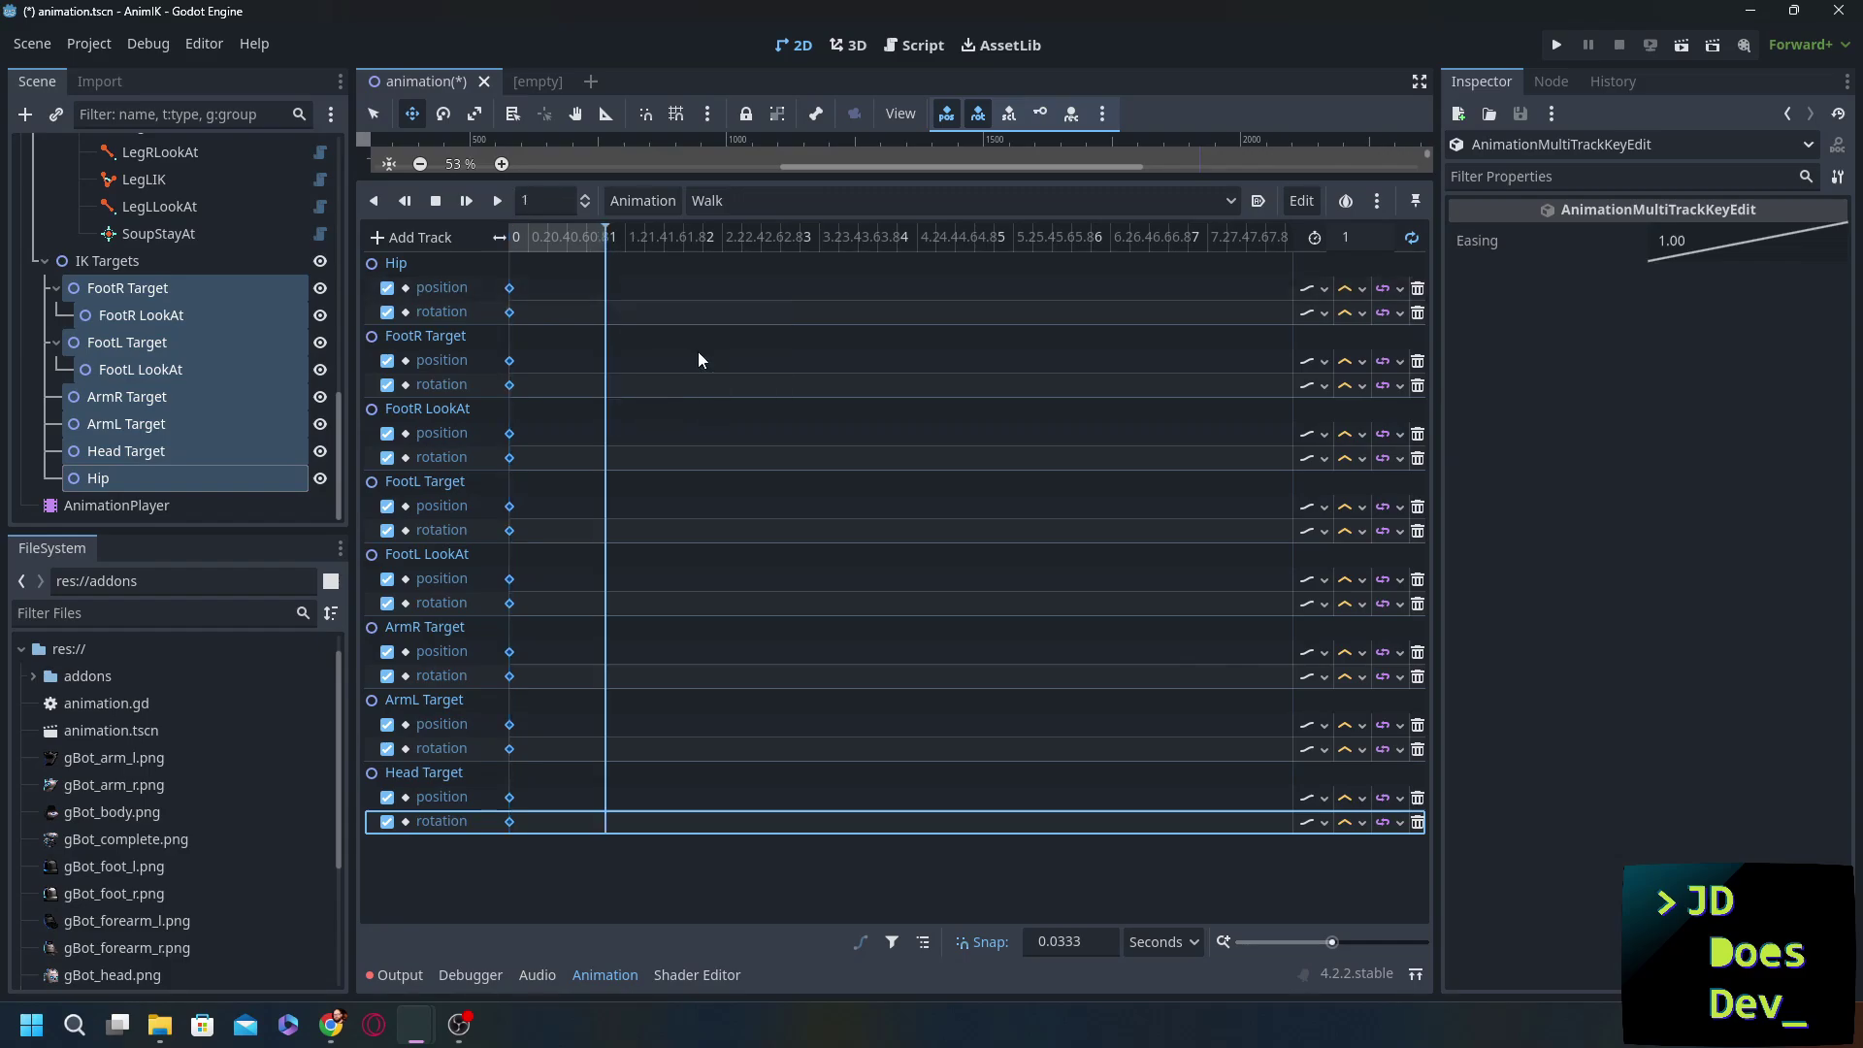
- At 0.5 s, pose the right foot ahead on its heel and the left foot behind, using their Target and LookAt nodes
{"action": "left_click", "coordinate": [558, 262]}
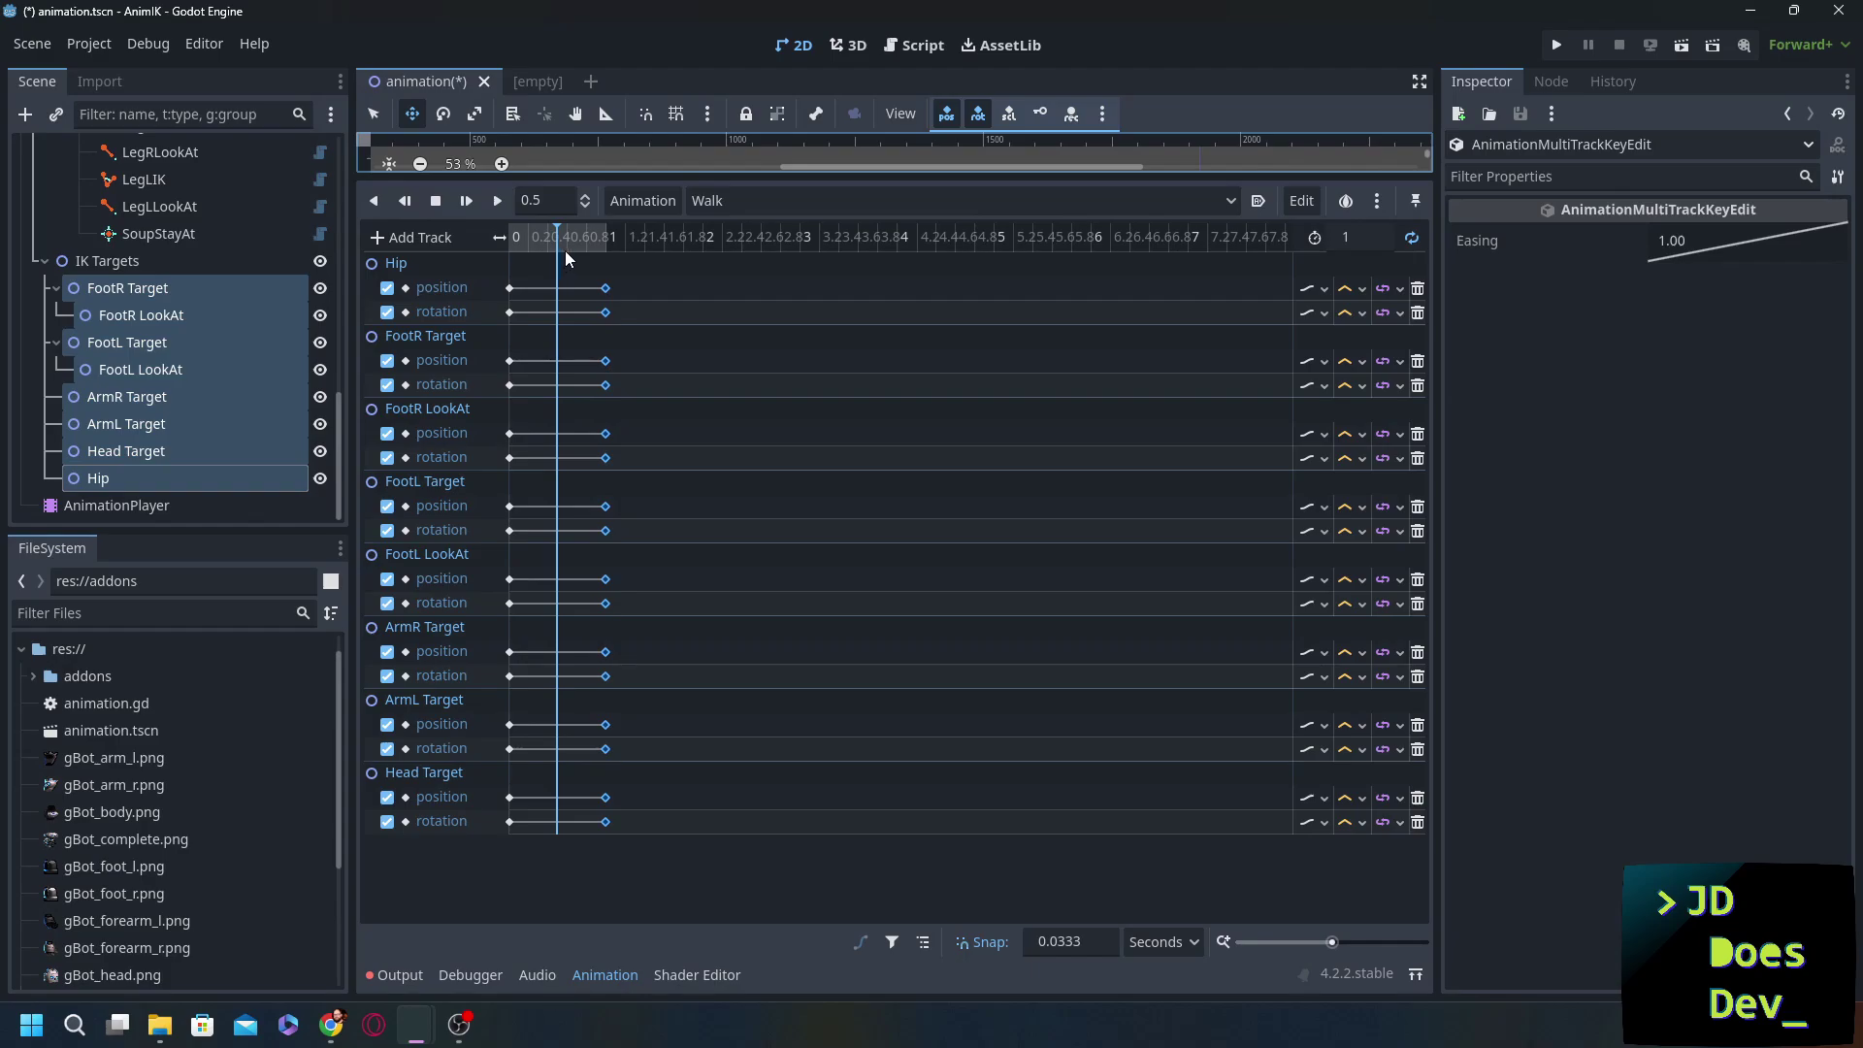
{"action": "left_click_drag", "start_coordinate": [900, 176], "coordinate": [887, 679]}
{"action": "mouse_move", "coordinate": [644, 566]}
{"action": "left_mouse_down"}
{"action": "mouse_move", "coordinate": [698, 580]}
{"action": "mouse_move", "coordinate": [768, 559]}
{"action": "mouse_move", "coordinate": [782, 588]}
{"action": "mouse_move", "coordinate": [679, 567]}
{"action": "mouse_move", "coordinate": [666, 593]}
{"action": "left_mouse_up"}
{"action": "left_click", "coordinate": [774, 581]}
{"action": "left_click", "coordinate": [777, 582]}
{"action": "left_click_drag", "start_coordinate": [820, 606], "coordinate": [822, 504]}
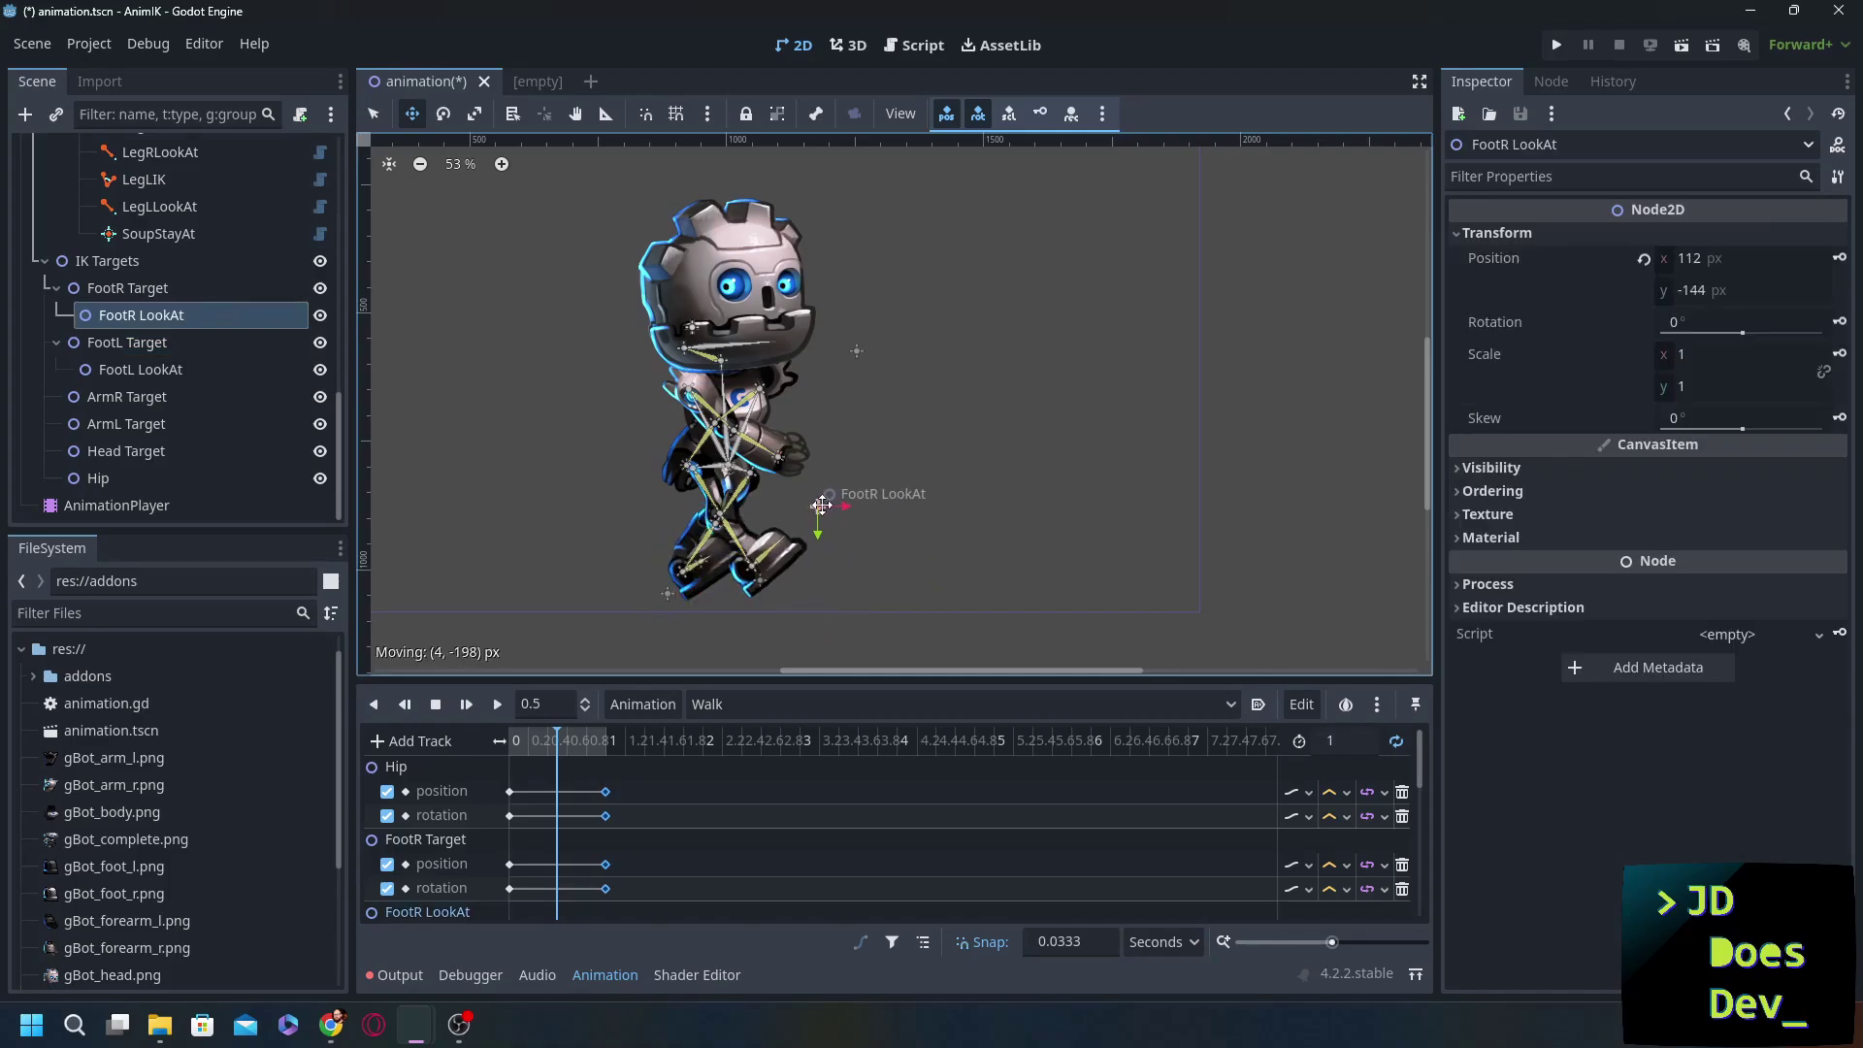
{"action": "left_click", "coordinate": [154, 342]}
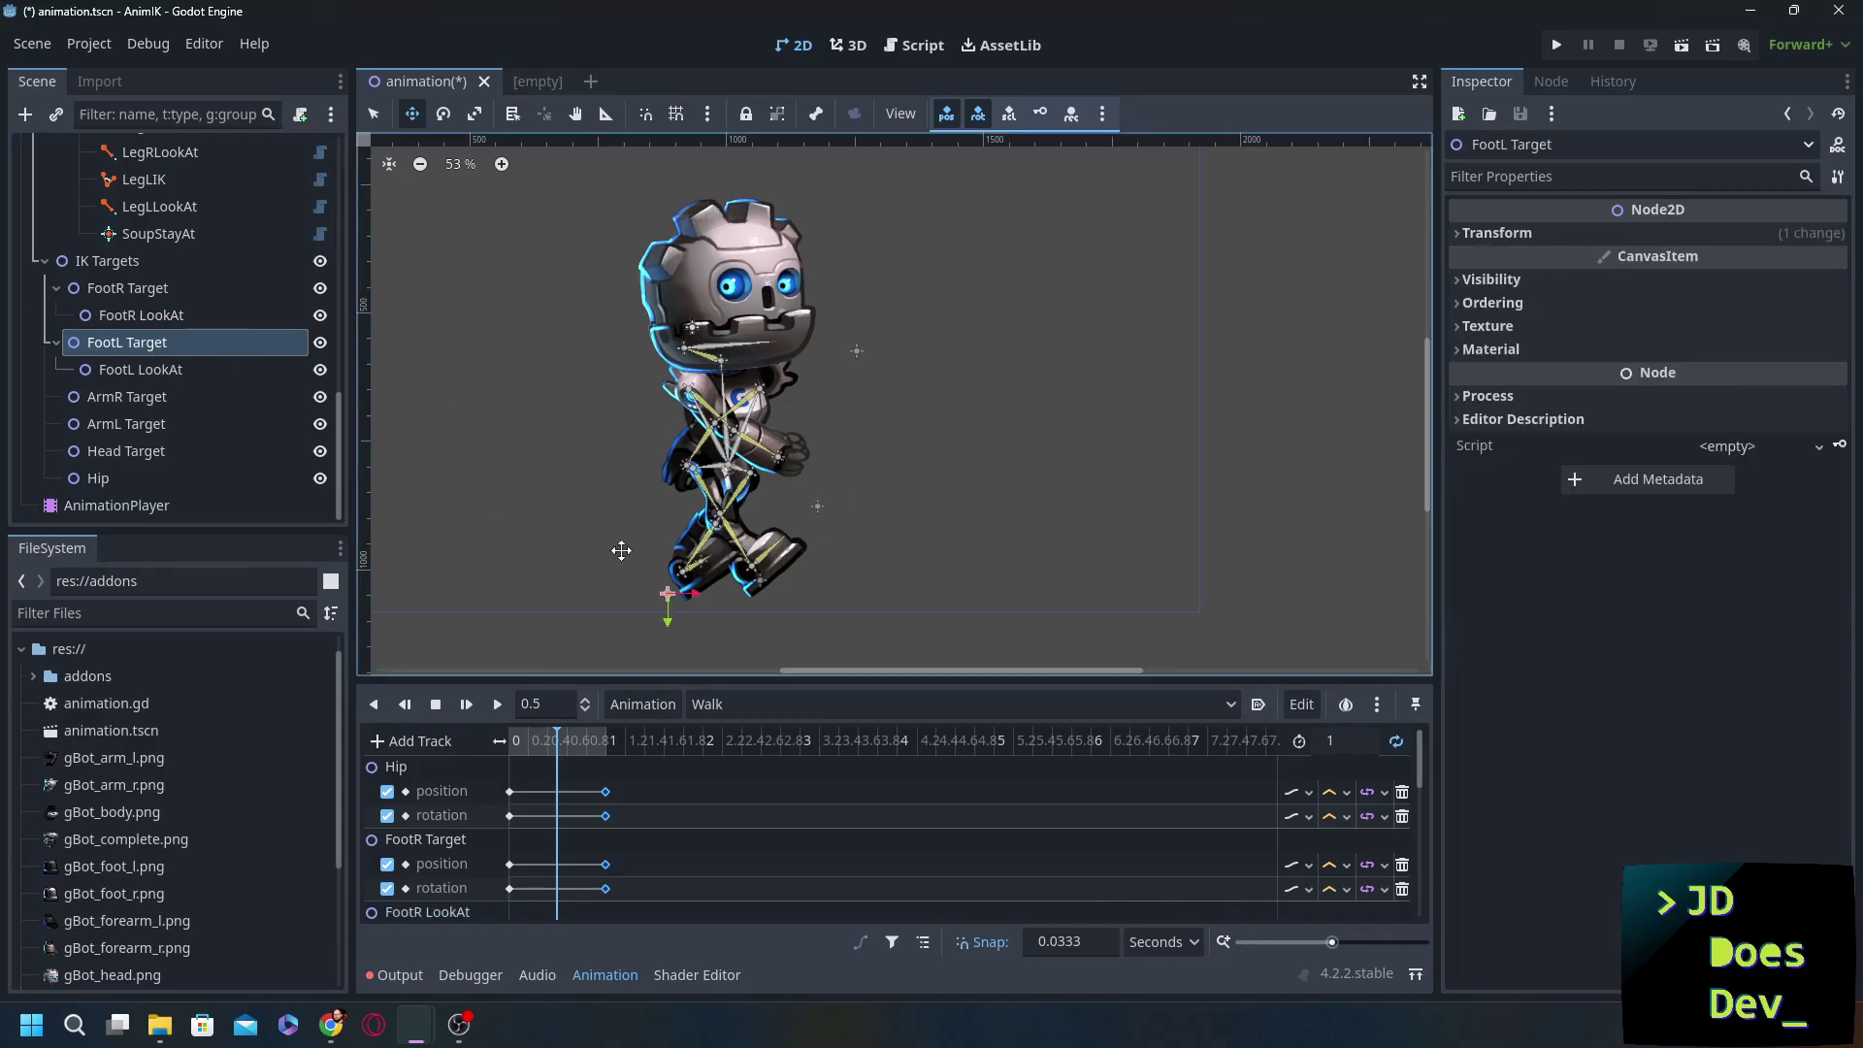
{"action": "left_click", "coordinate": [155, 373]}
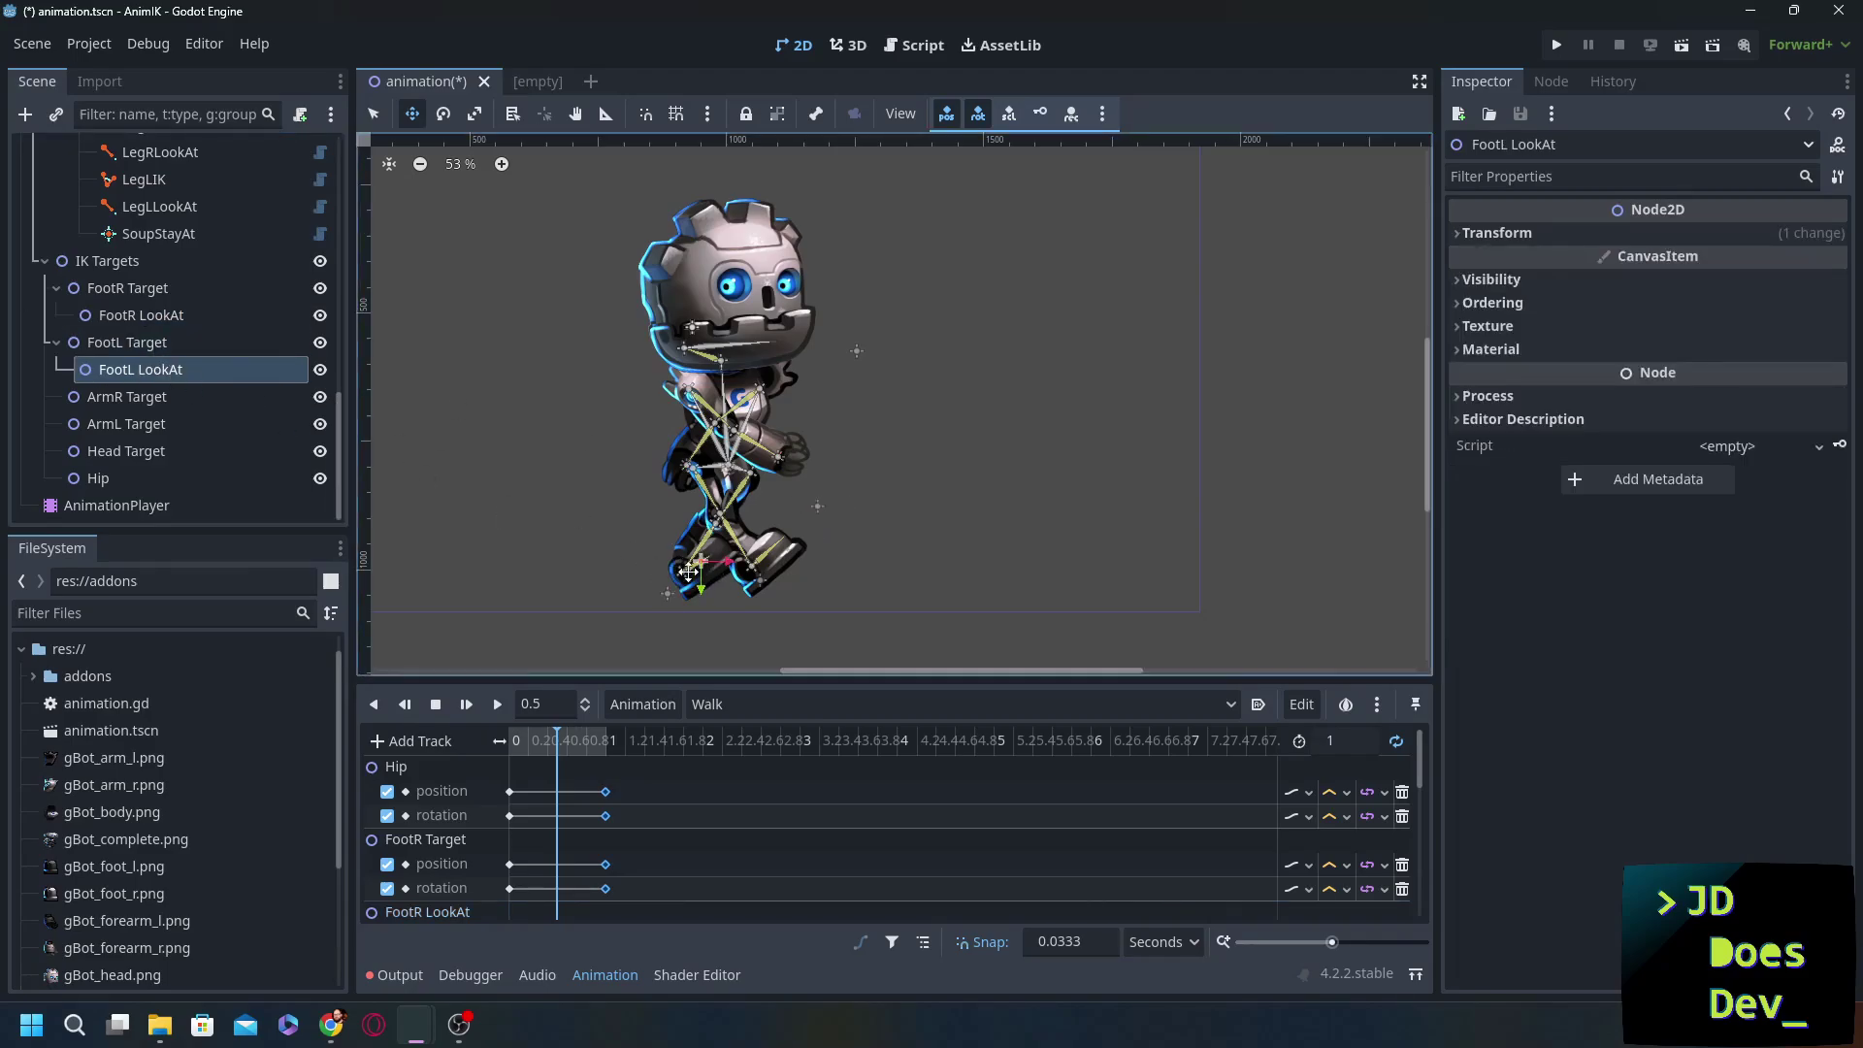
{"action": "left_click", "coordinate": [127, 289]}
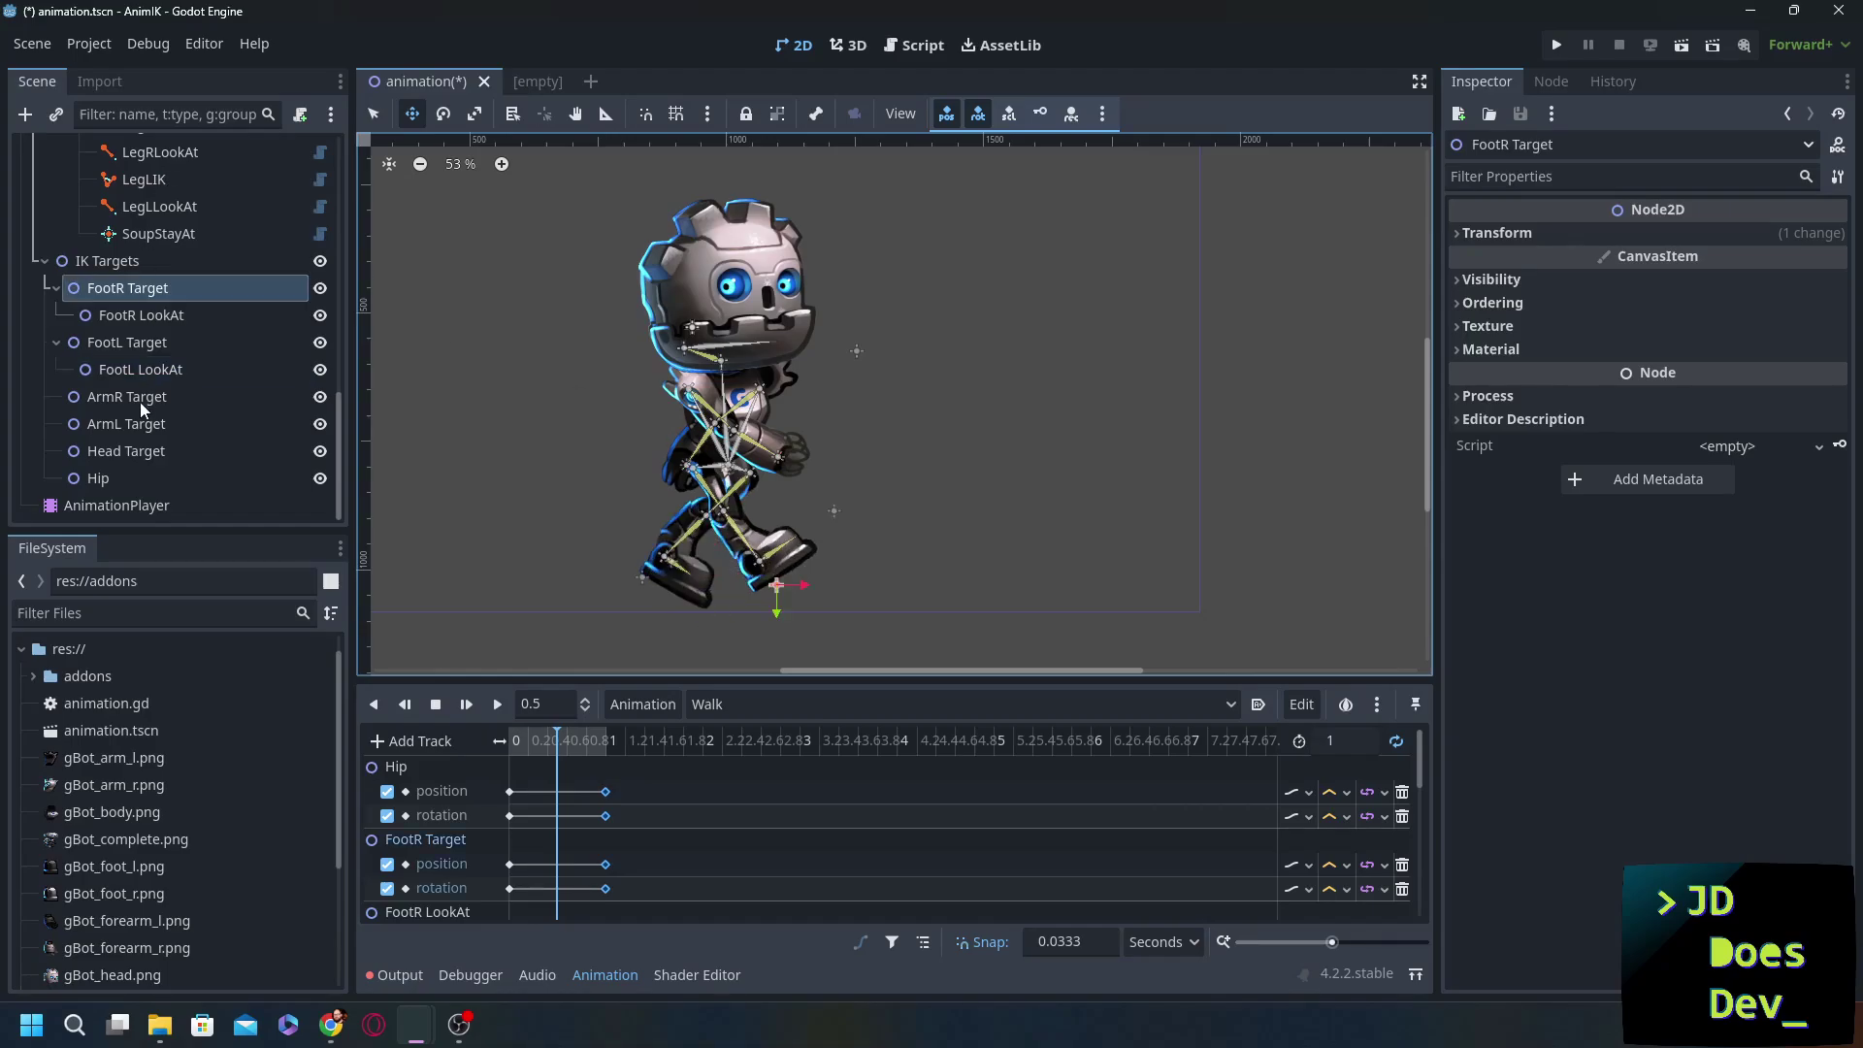
- Lower the Hip target slightly and readjust the rear left foot's angle with FootL LookAt
{"action": "left_click", "coordinate": [98, 479]}
{"action": "left_click_drag", "start_coordinate": [730, 466], "coordinate": [735, 483]}
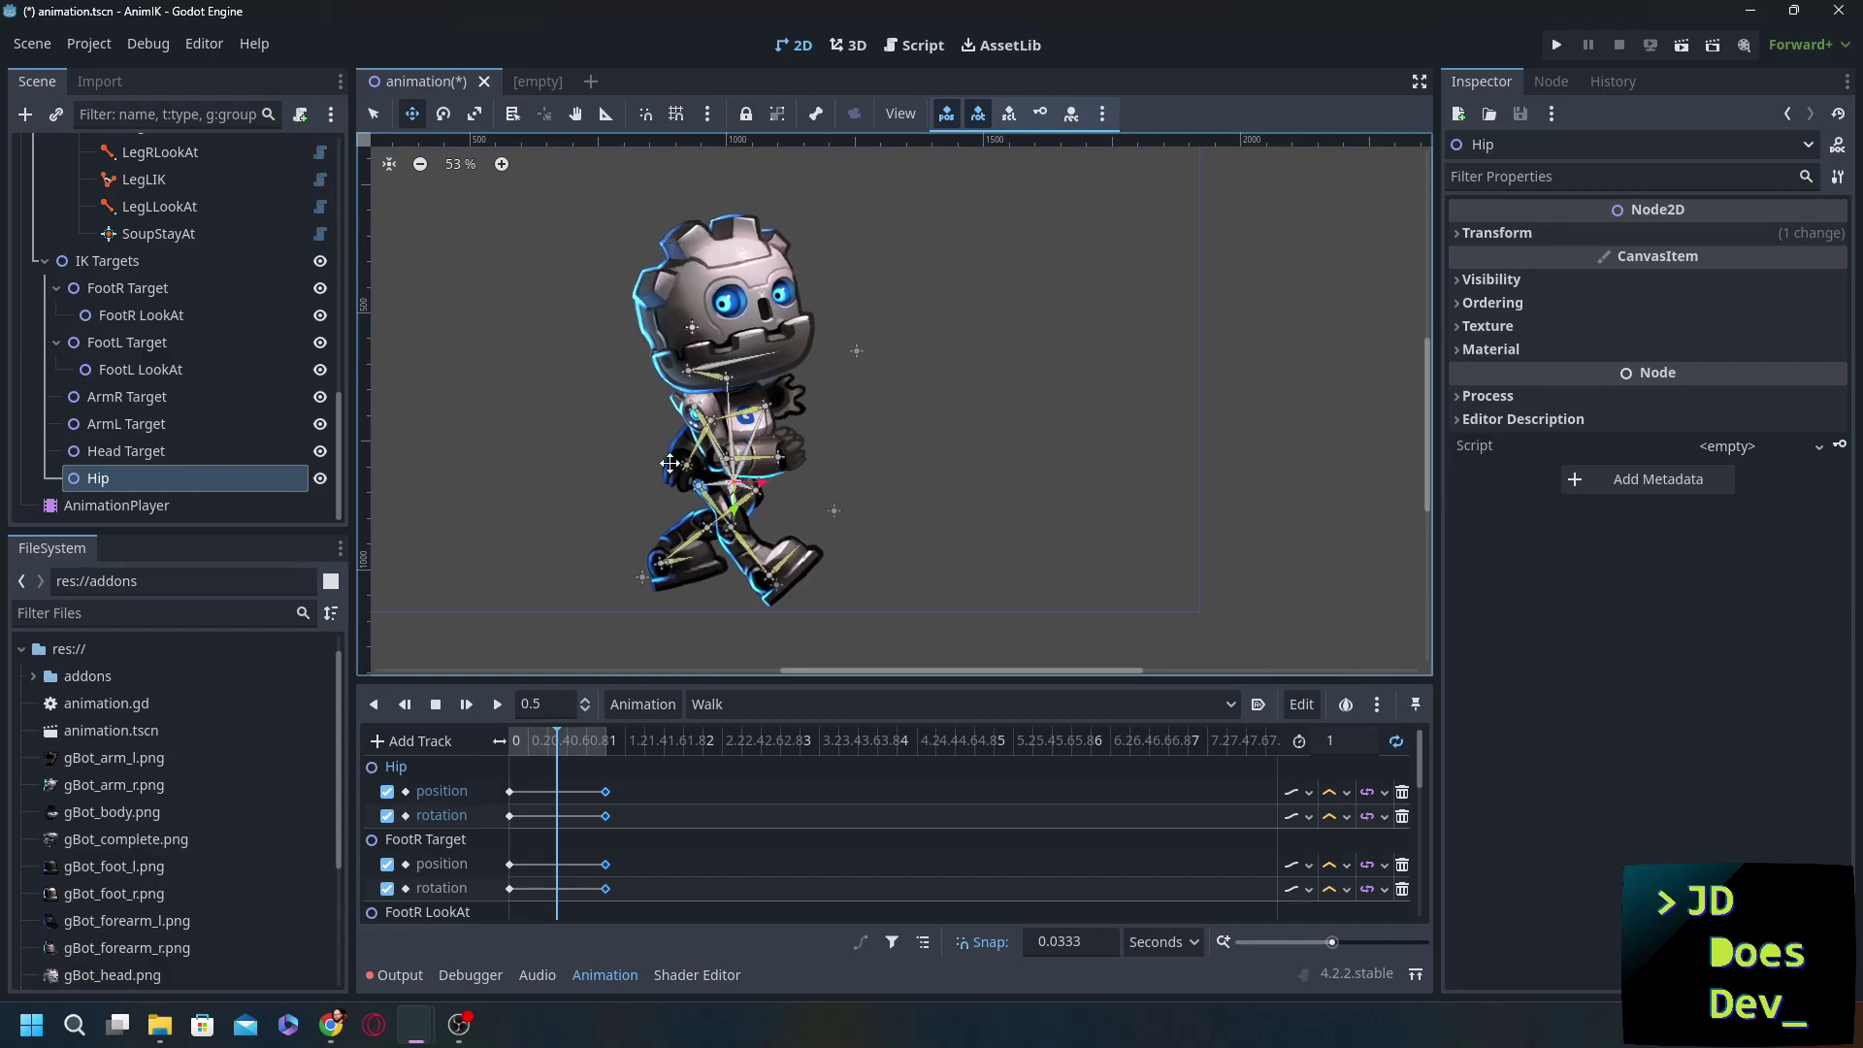
{"action": "left_click", "coordinate": [127, 369]}
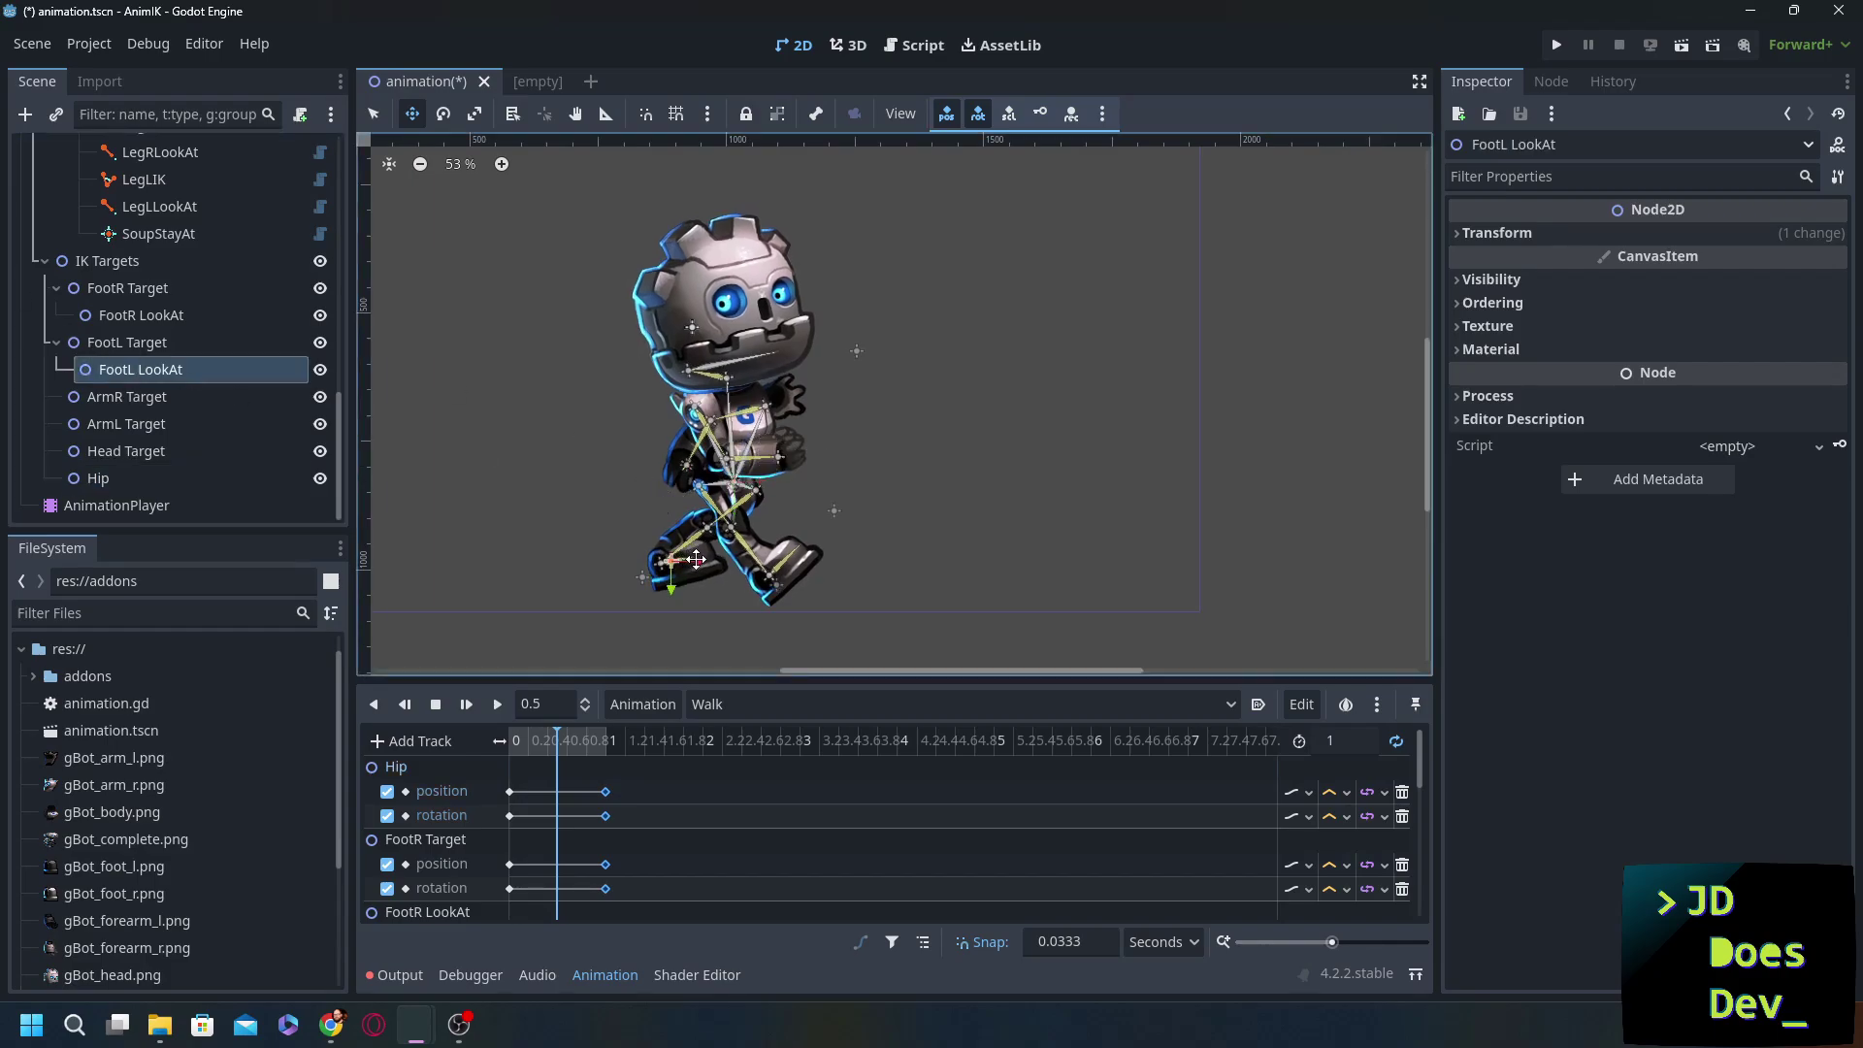
{"action": "mouse_move", "coordinate": [695, 580]}
{"action": "left_mouse_down"}
{"action": "mouse_move", "coordinate": [723, 580]}
{"action": "mouse_move", "coordinate": [679, 578]}
{"action": "left_mouse_up"}
- Swing the left arm forward and the right arm back, and key all eight IK targets at 0.5 s
{"action": "left_click_drag", "start_coordinate": [779, 458], "coordinate": [828, 479]}
{"action": "left_click", "coordinate": [126, 423]}
{"action": "left_click", "coordinate": [101, 288]}
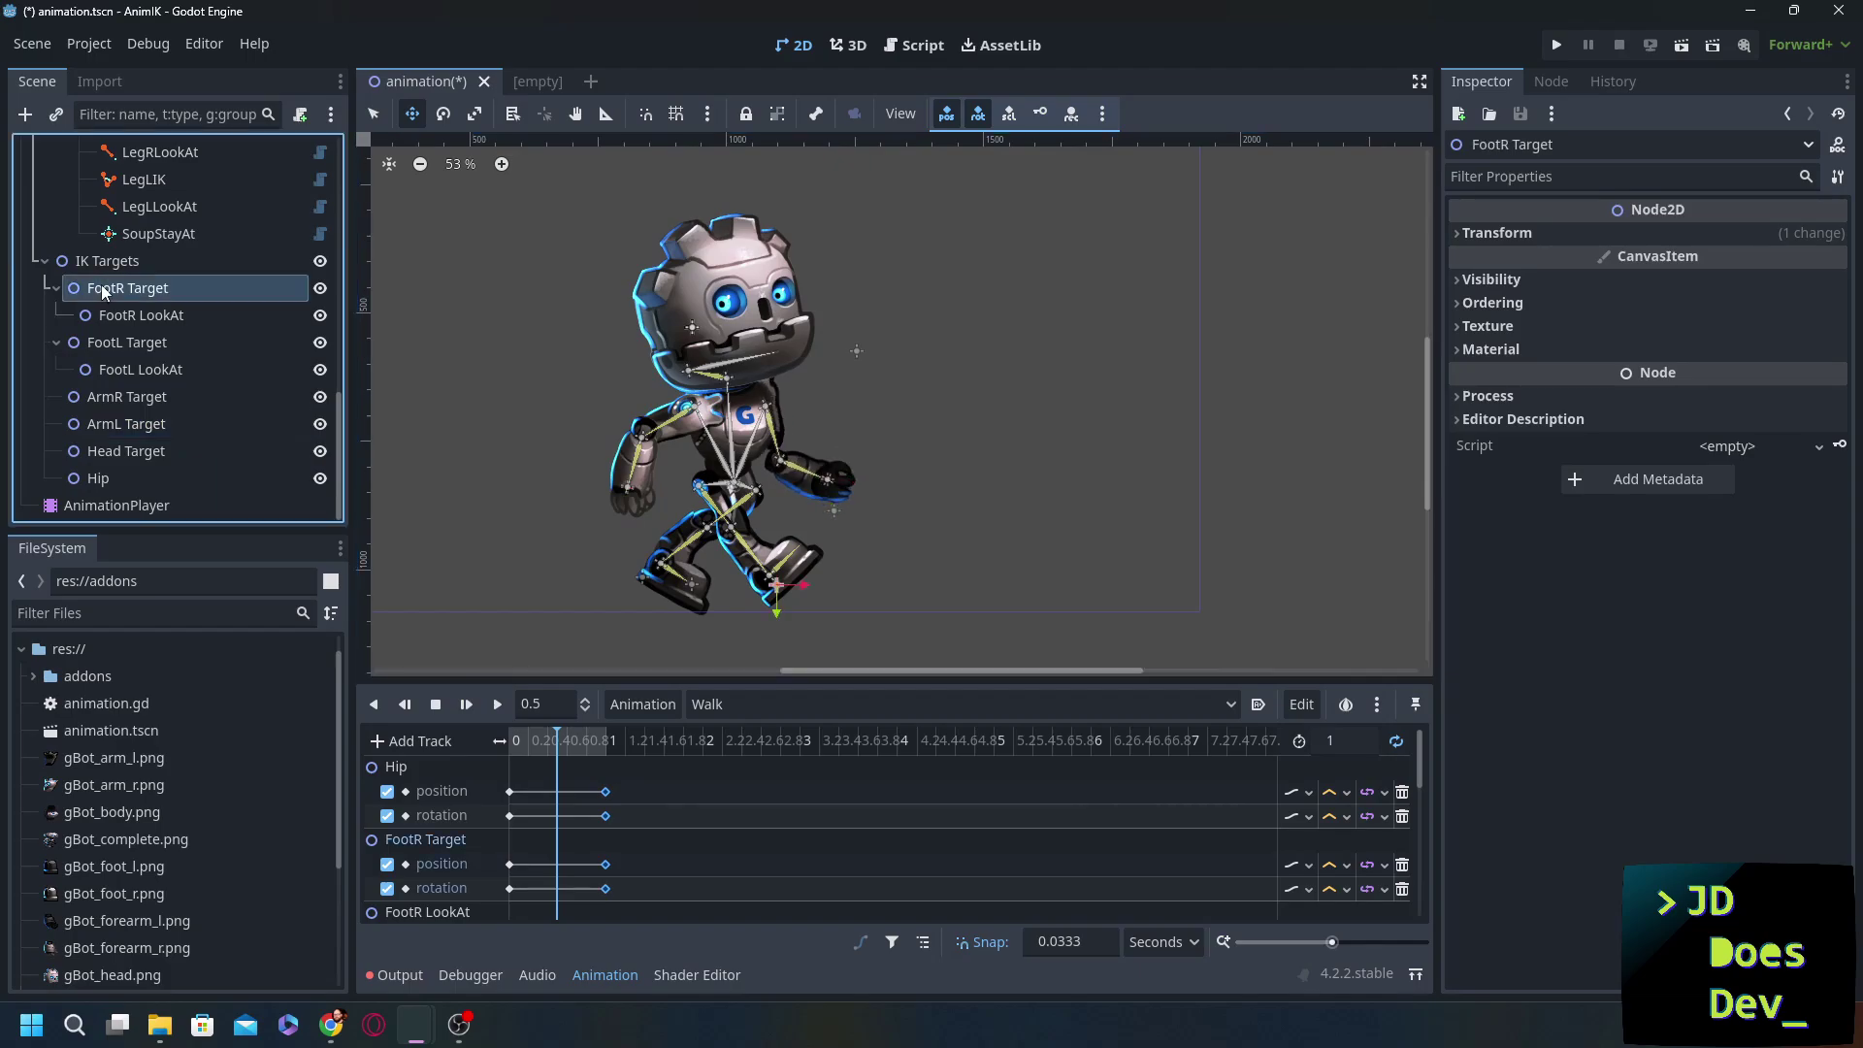
{"action": "left_click", "coordinate": [112, 479], "text": "shift"}
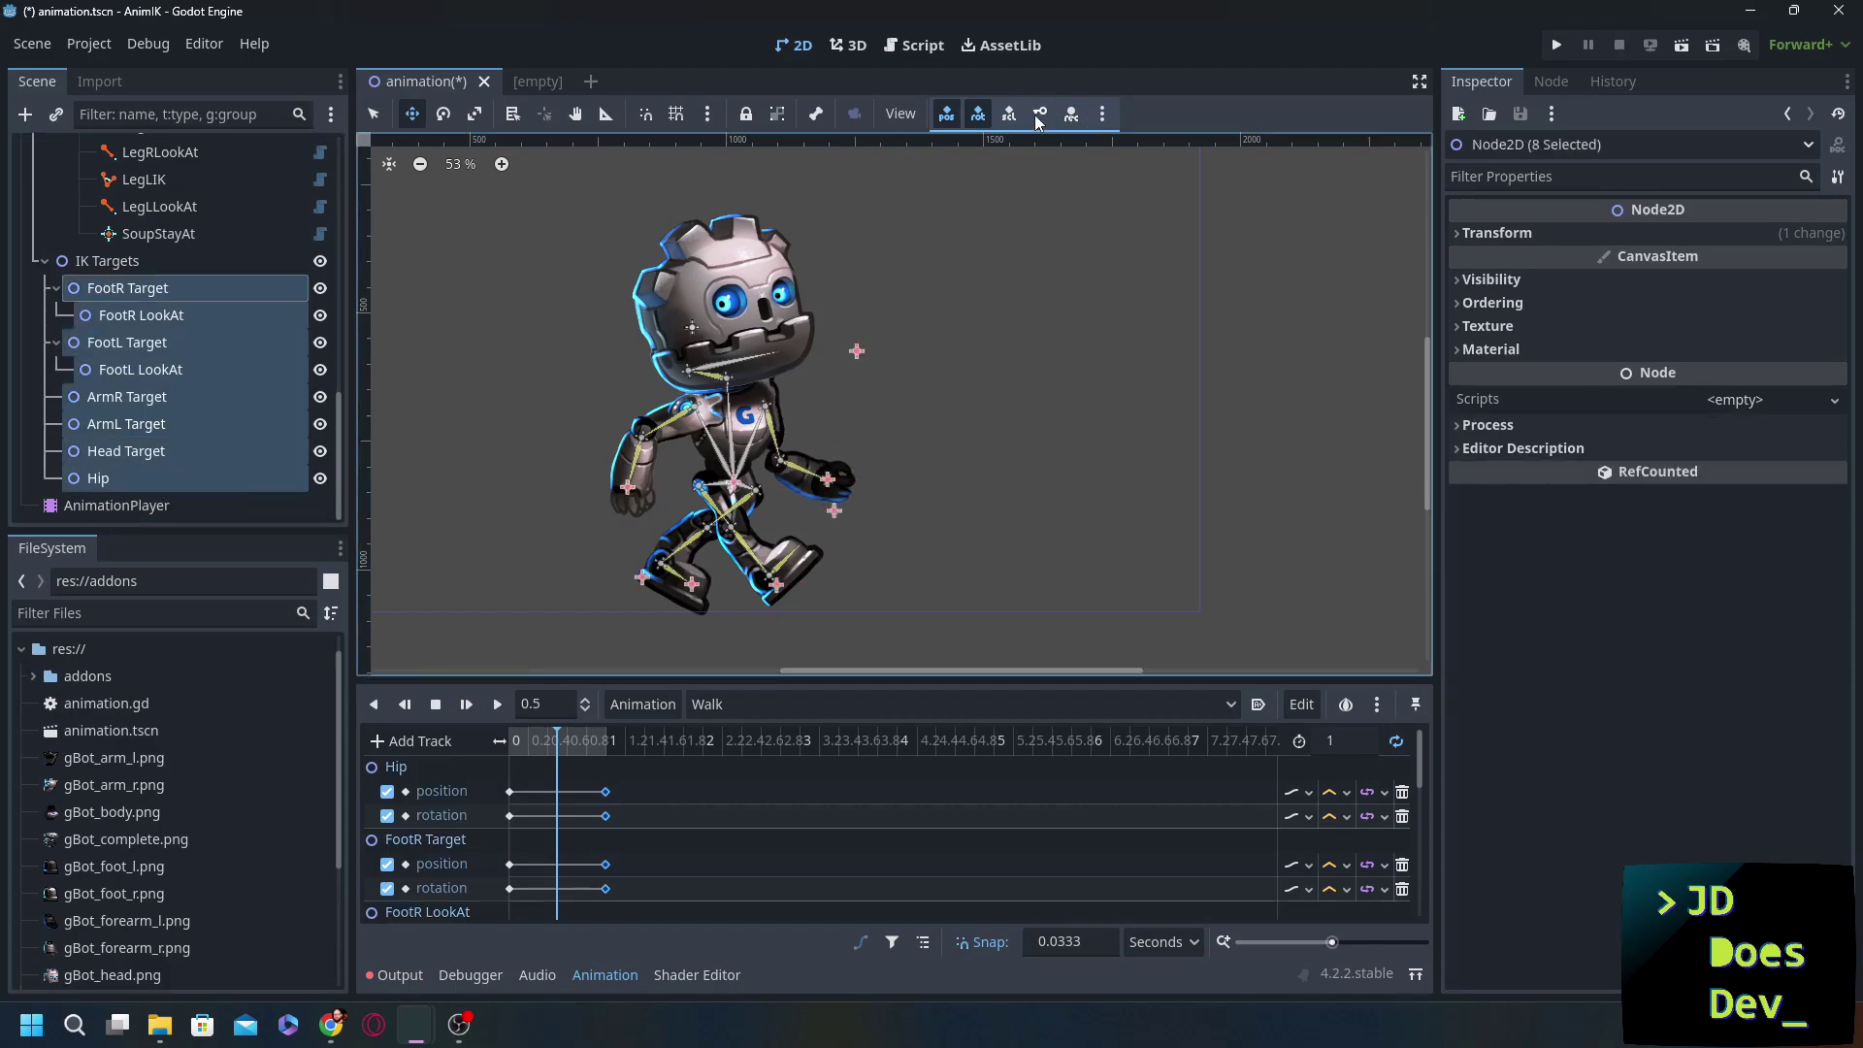
{"action": "left_click", "coordinate": [1039, 118]}
- Play the Walk animation from the start to check the motion, and stop it
{"action": "left_click_drag", "start_coordinate": [557, 736], "coordinate": [487, 743]}
{"action": "left_click", "coordinate": [501, 706]}
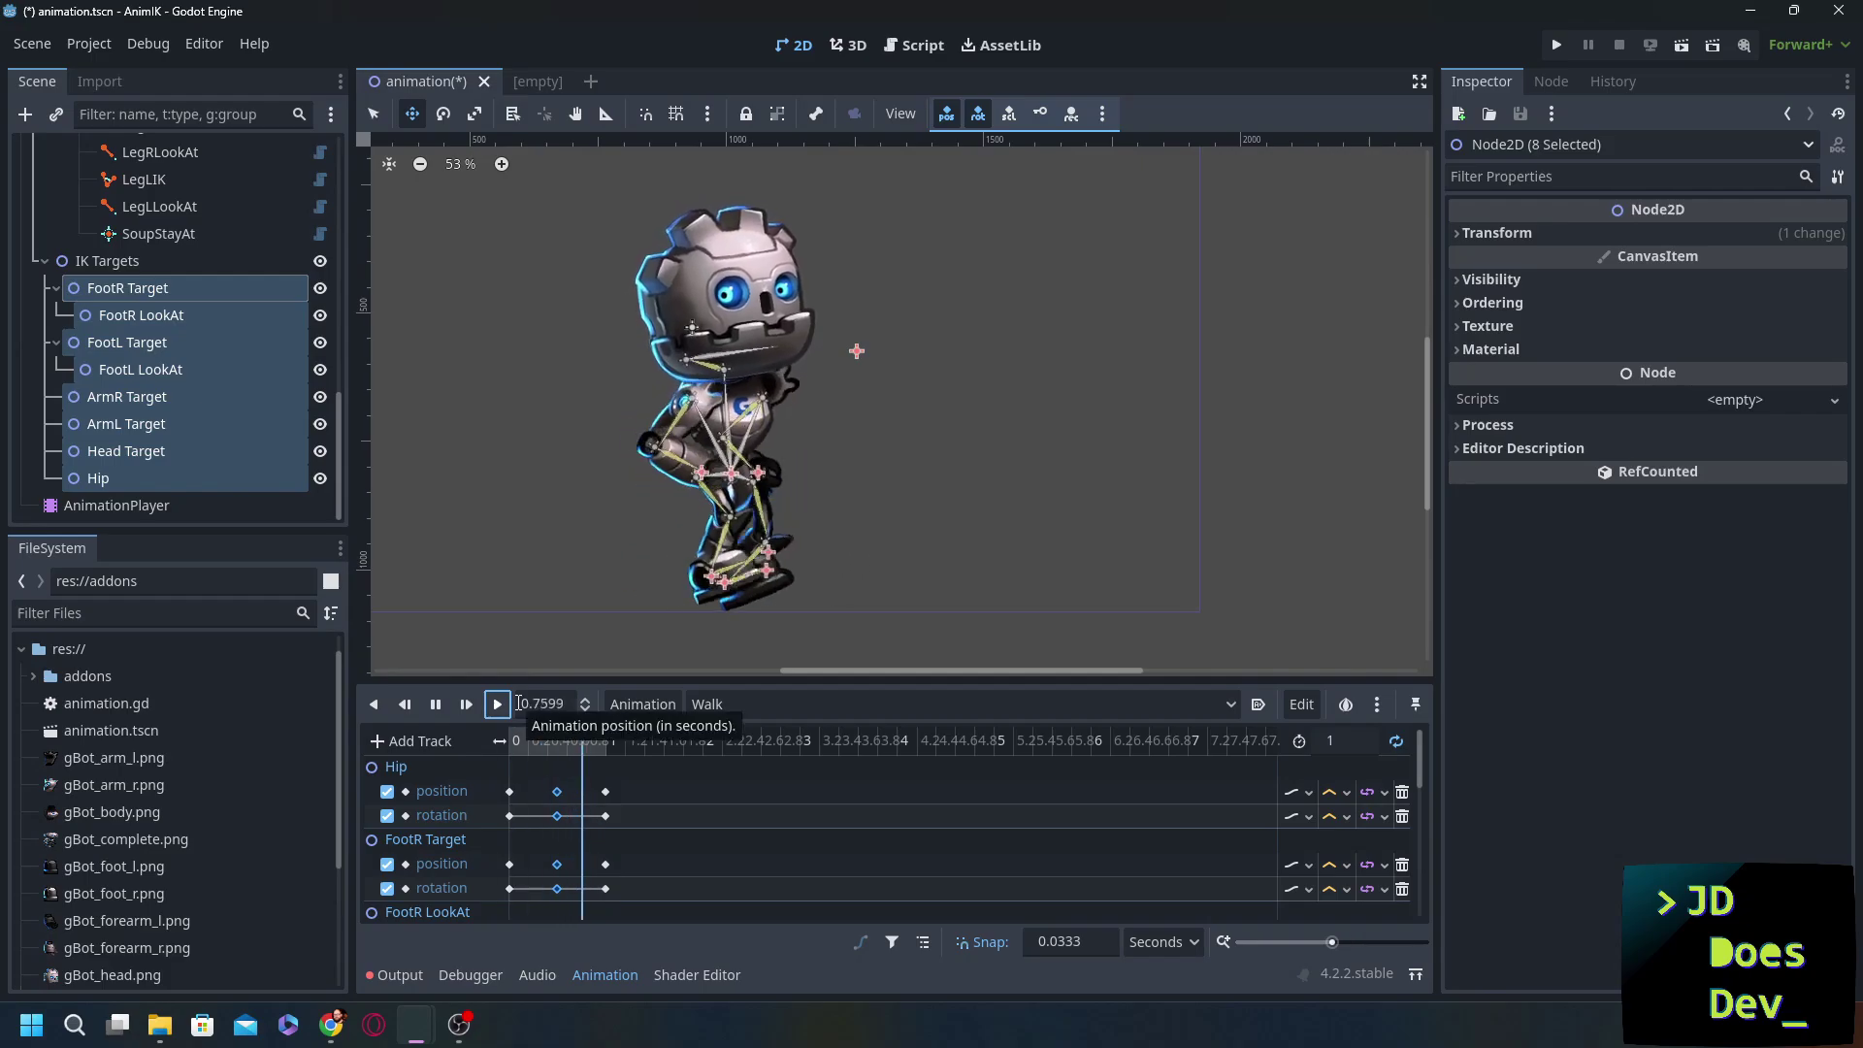
{"action": "left_click", "coordinate": [434, 705]}
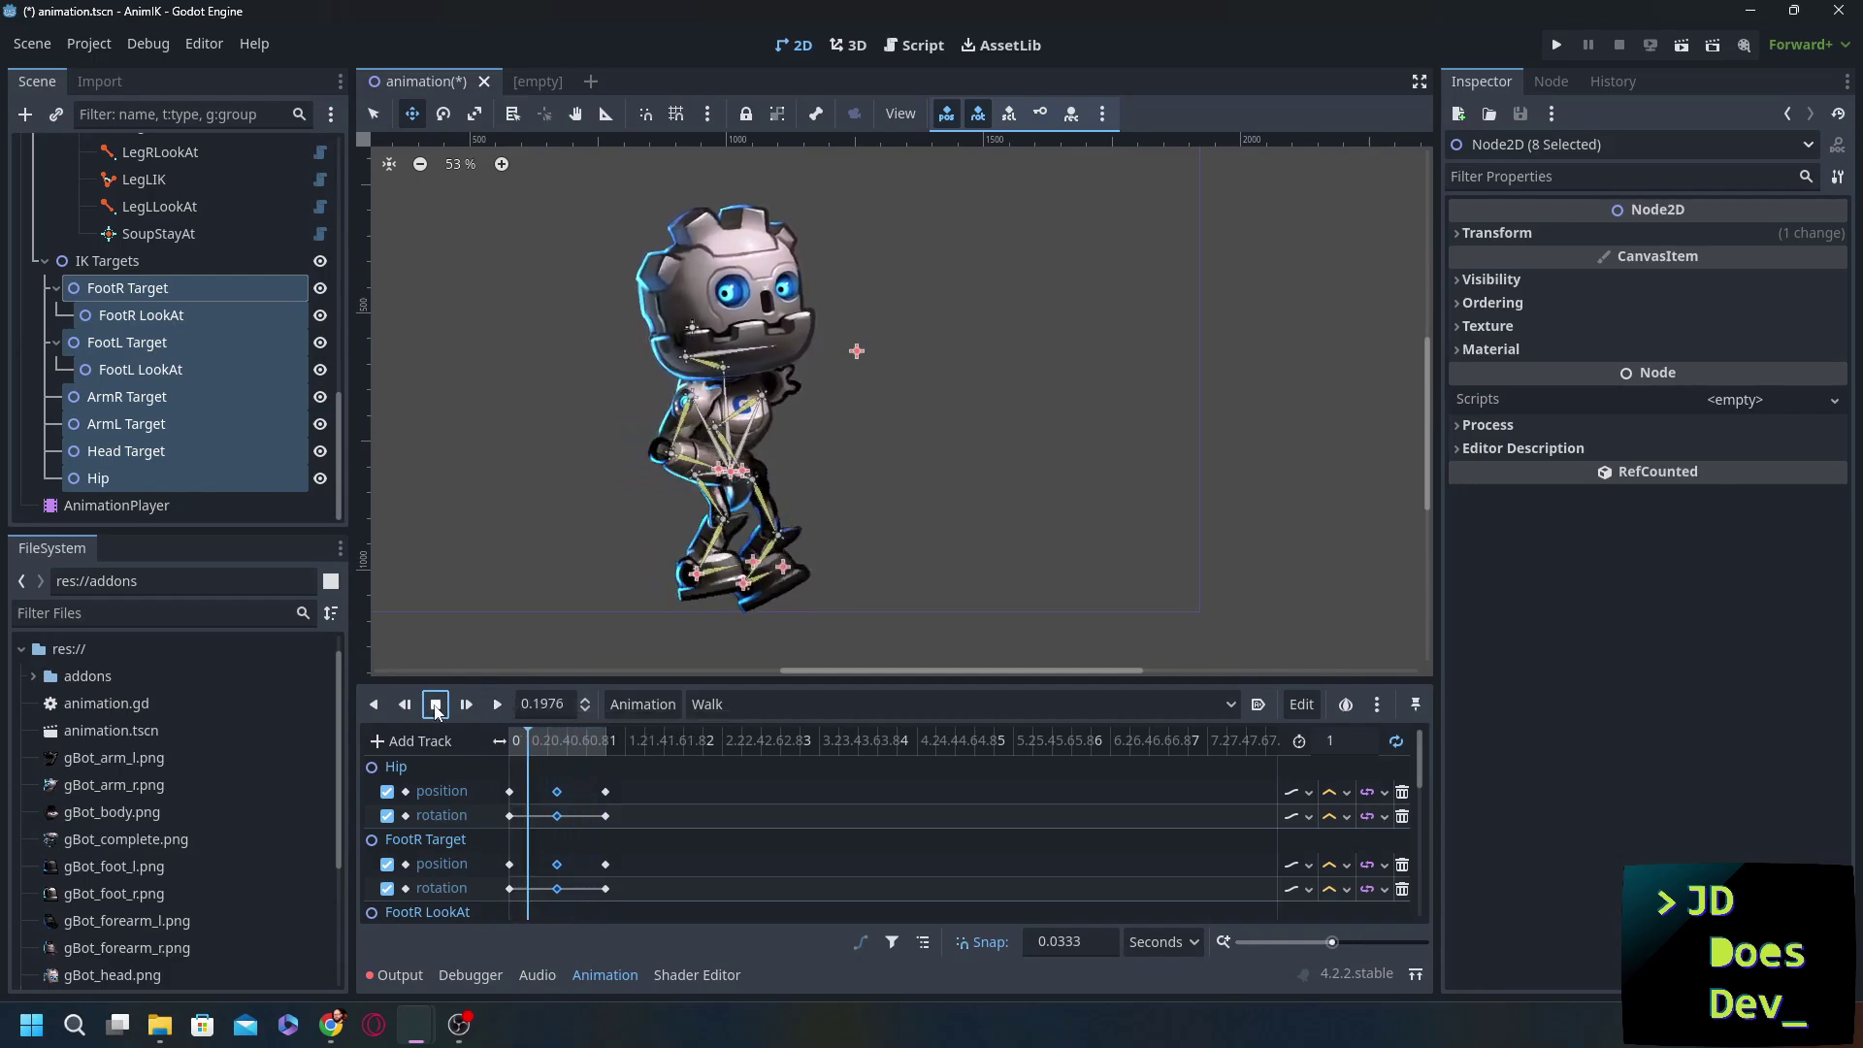
- At 0.2333 s, place both feet flat beneath the body and hang both arms straight down with their IK targets
{"action": "left_click_drag", "start_coordinate": [530, 757], "coordinate": [539, 762]}
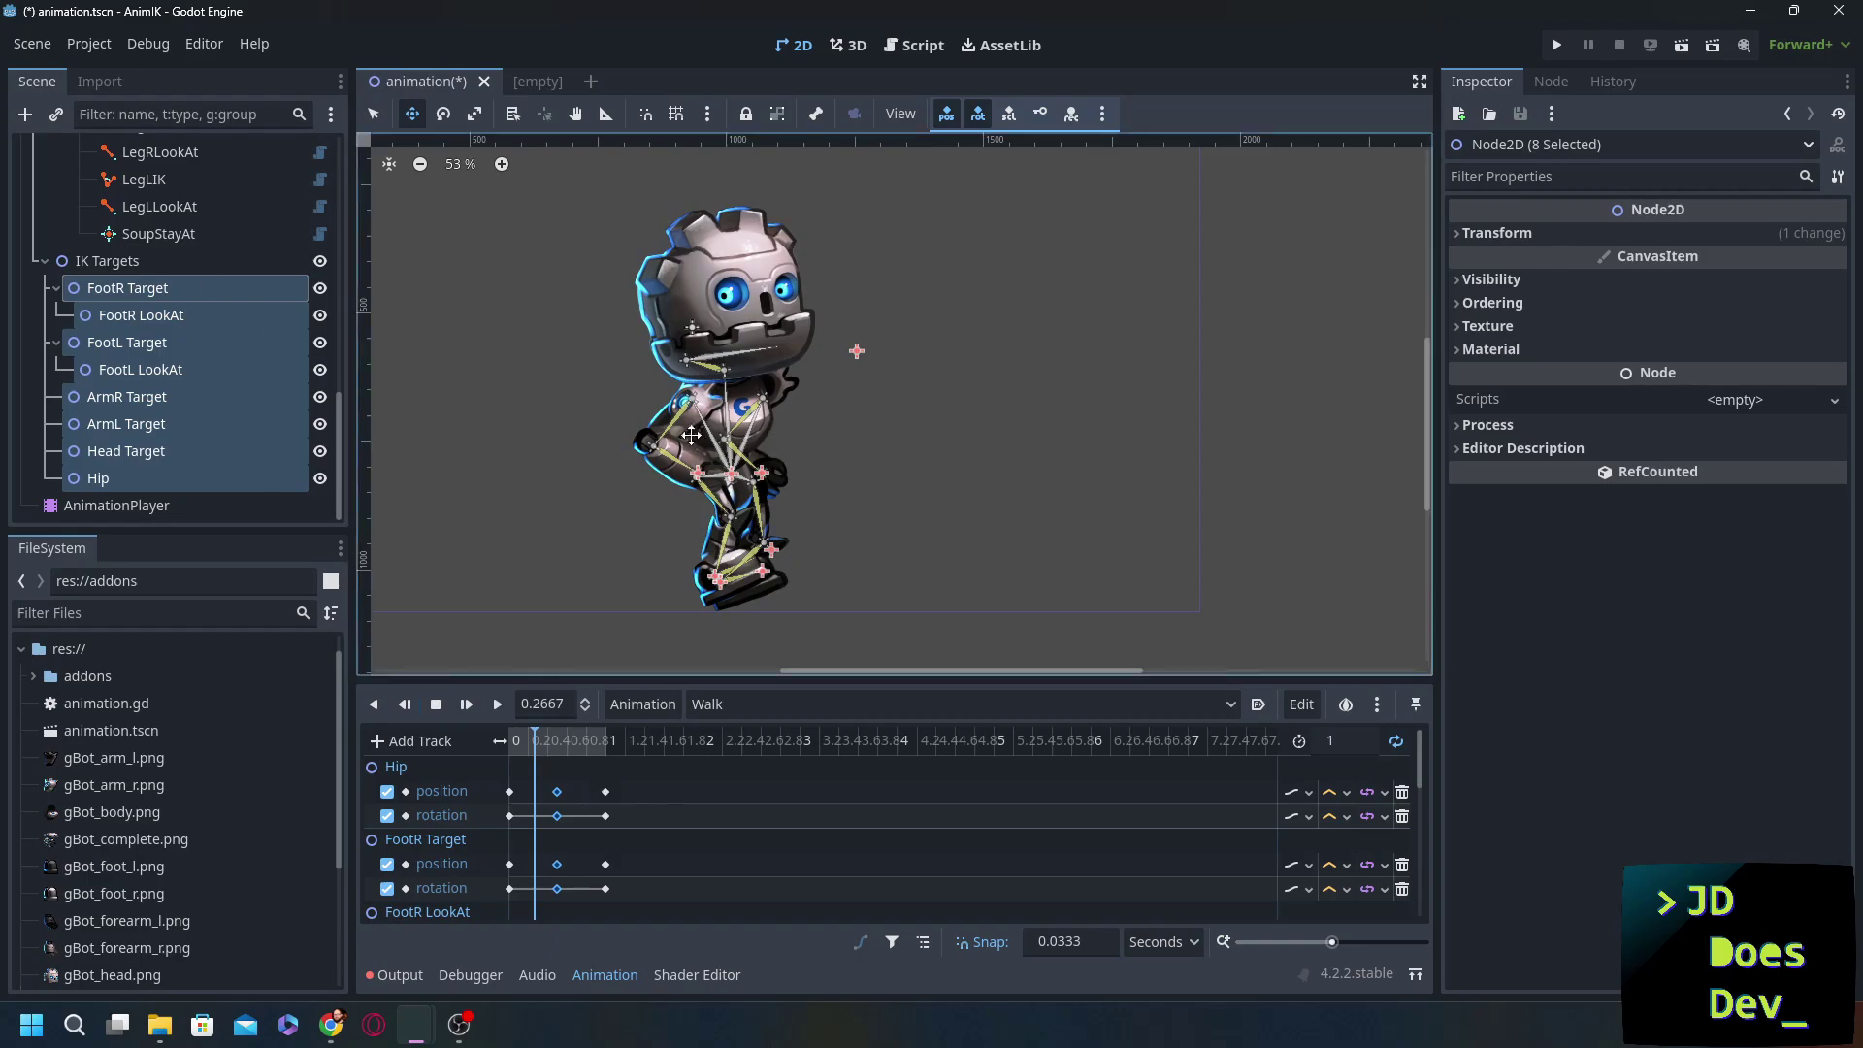
{"action": "left_click", "coordinate": [105, 286]}
{"action": "left_click_drag", "start_coordinate": [707, 580], "coordinate": [751, 583]}
{"action": "left_click", "coordinate": [742, 555]}
{"action": "left_click", "coordinate": [194, 397]}
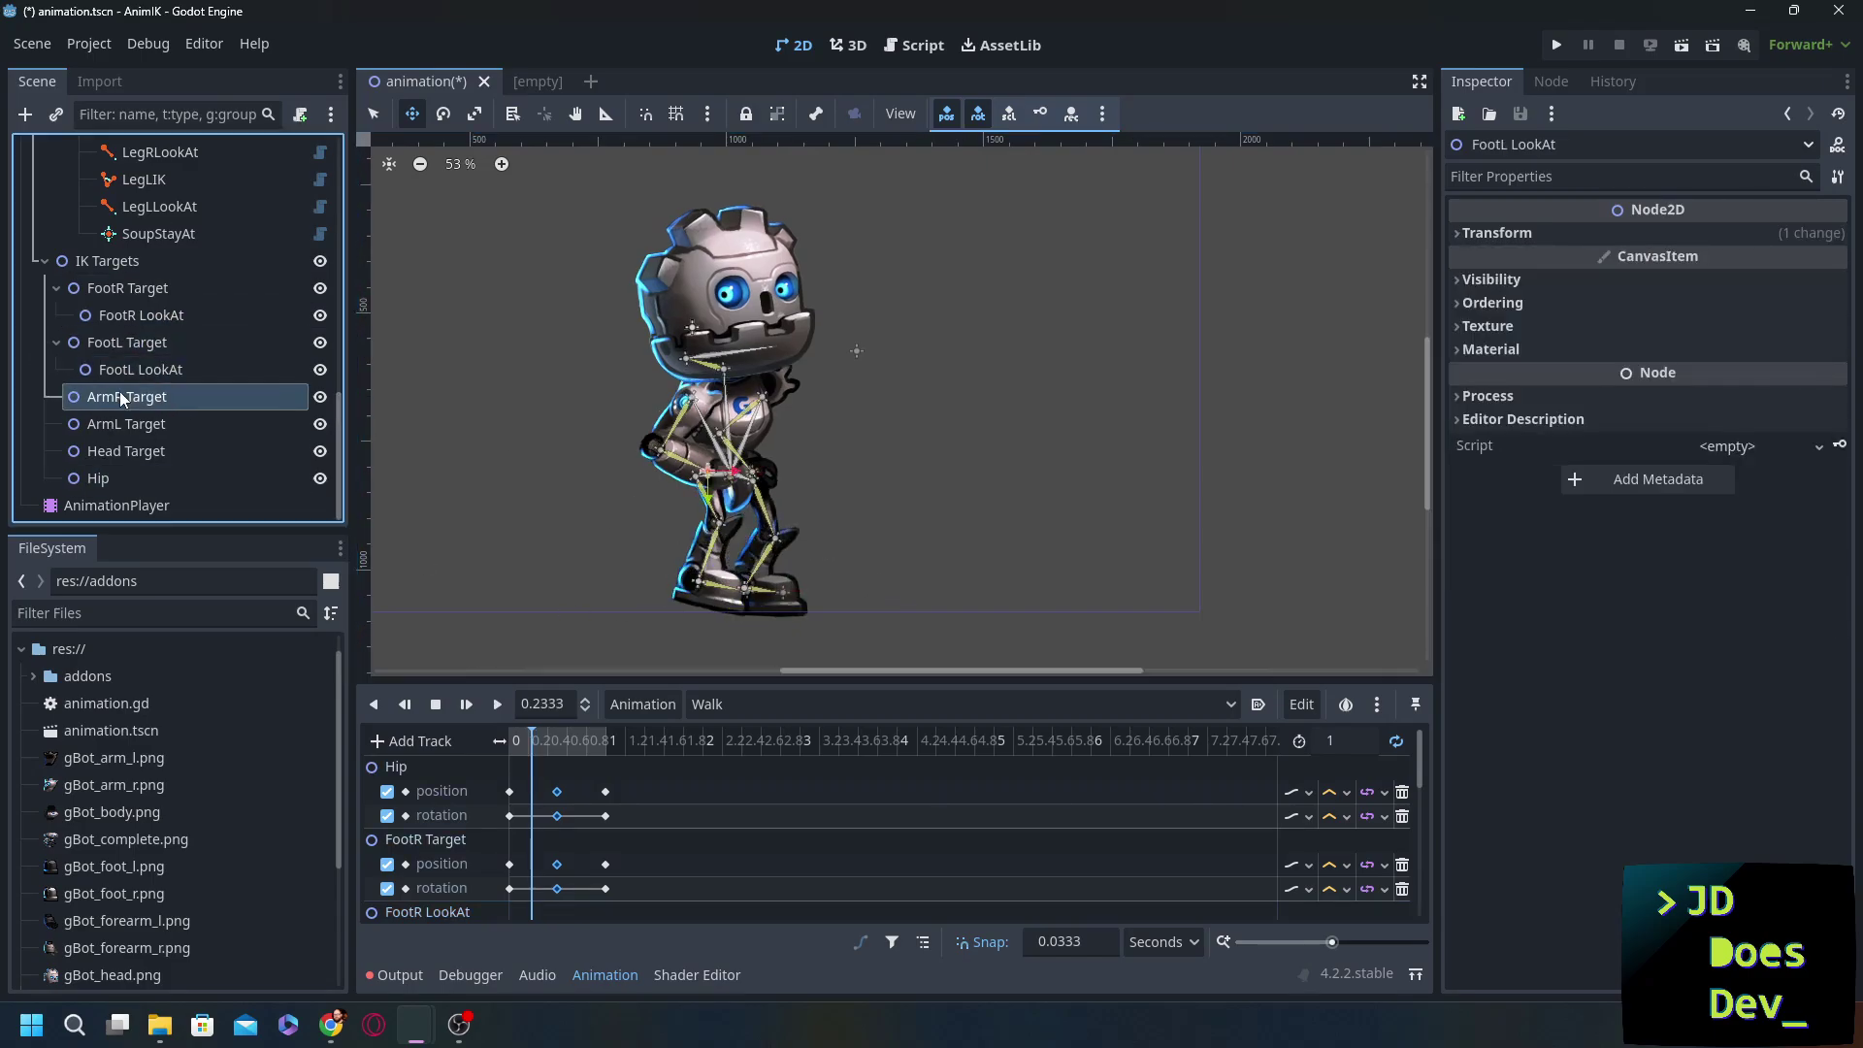
{"action": "left_click", "coordinate": [121, 426]}
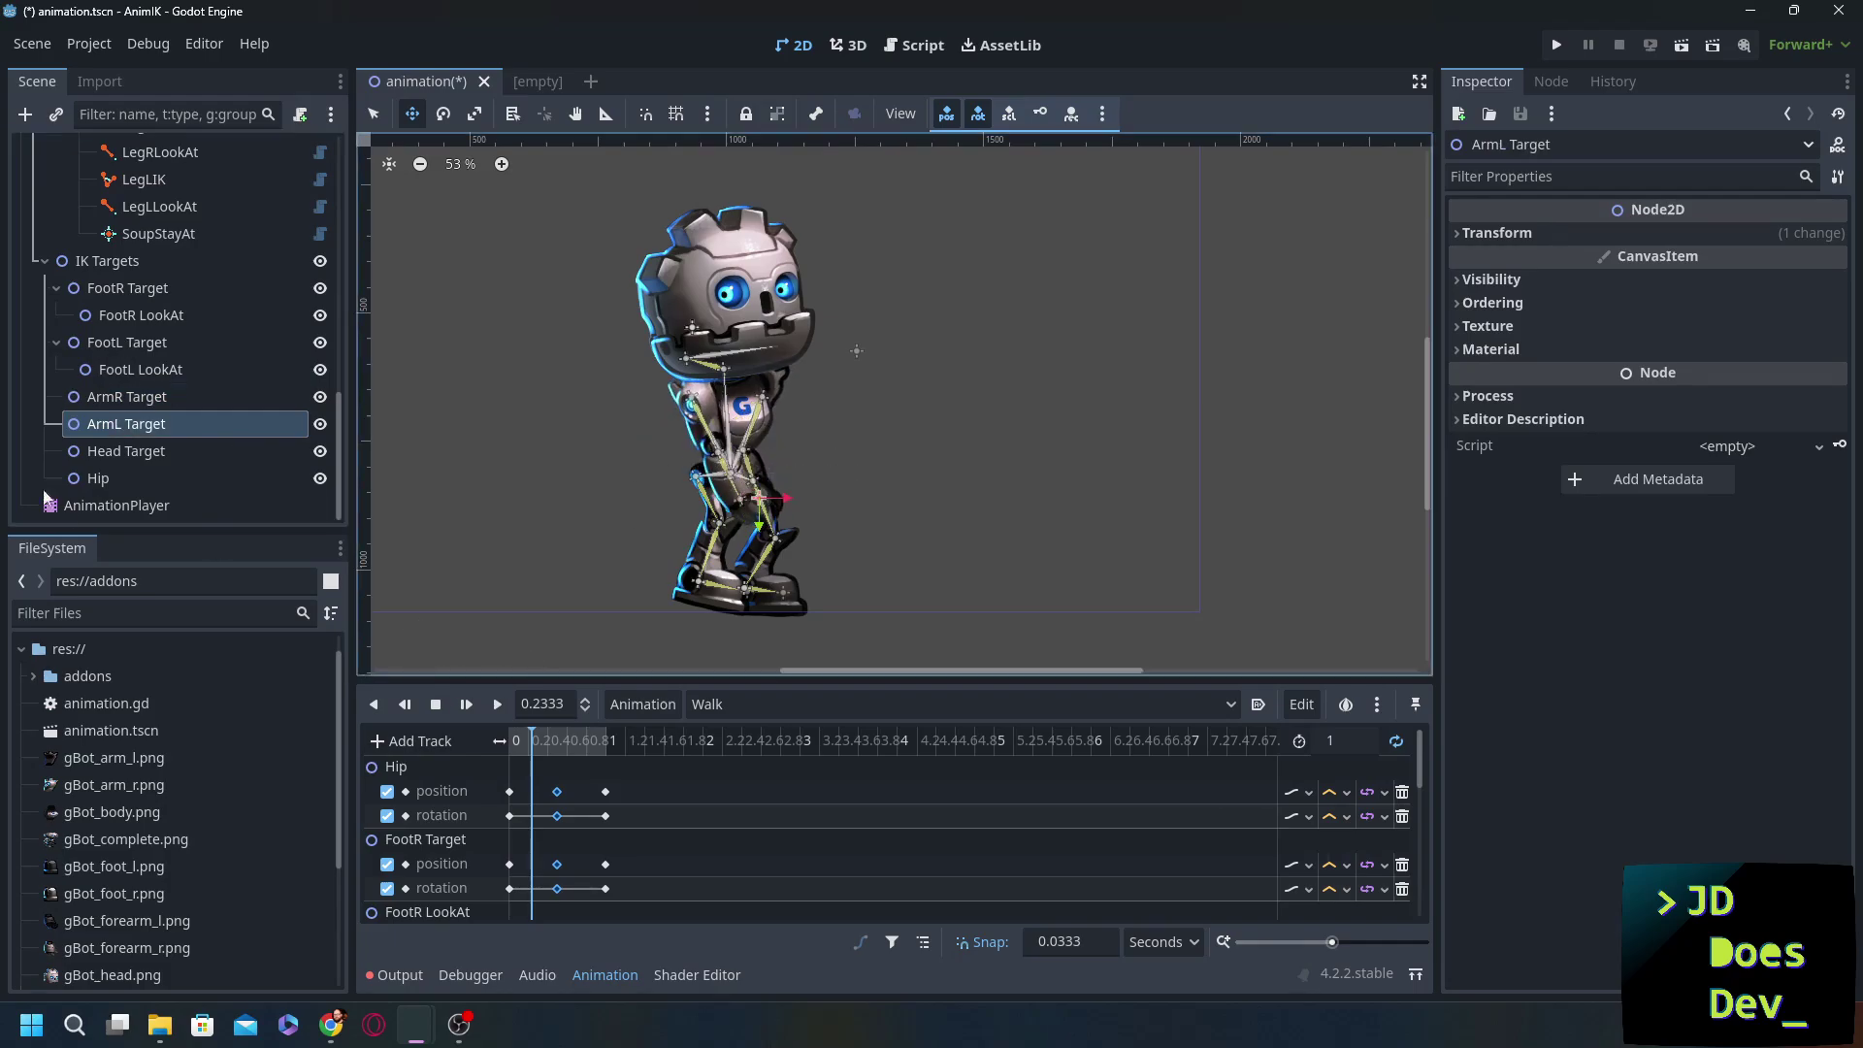
- Raise the Hip target and key all eight IK targets at 0.2333 s
{"action": "left_click", "coordinate": [96, 479]}
{"action": "left_click", "coordinate": [115, 291]}
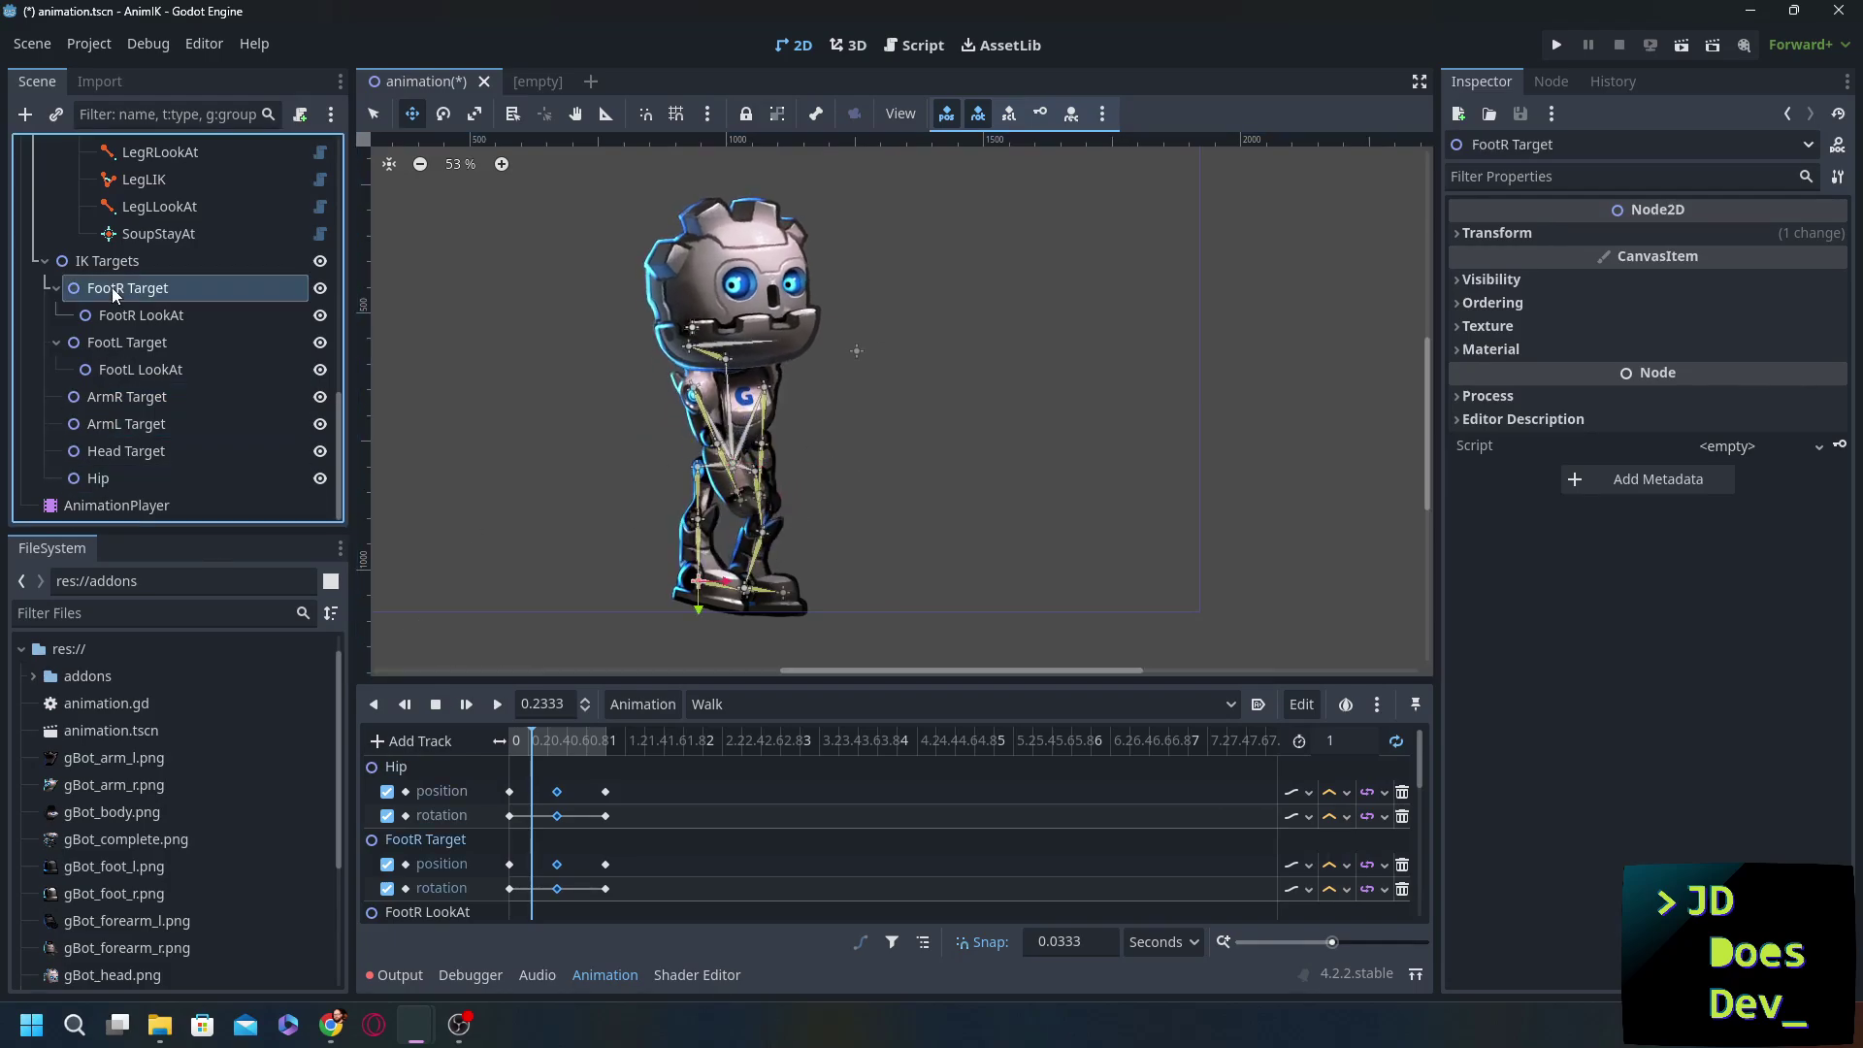
{"action": "left_click", "coordinate": [101, 478], "text": "shift"}
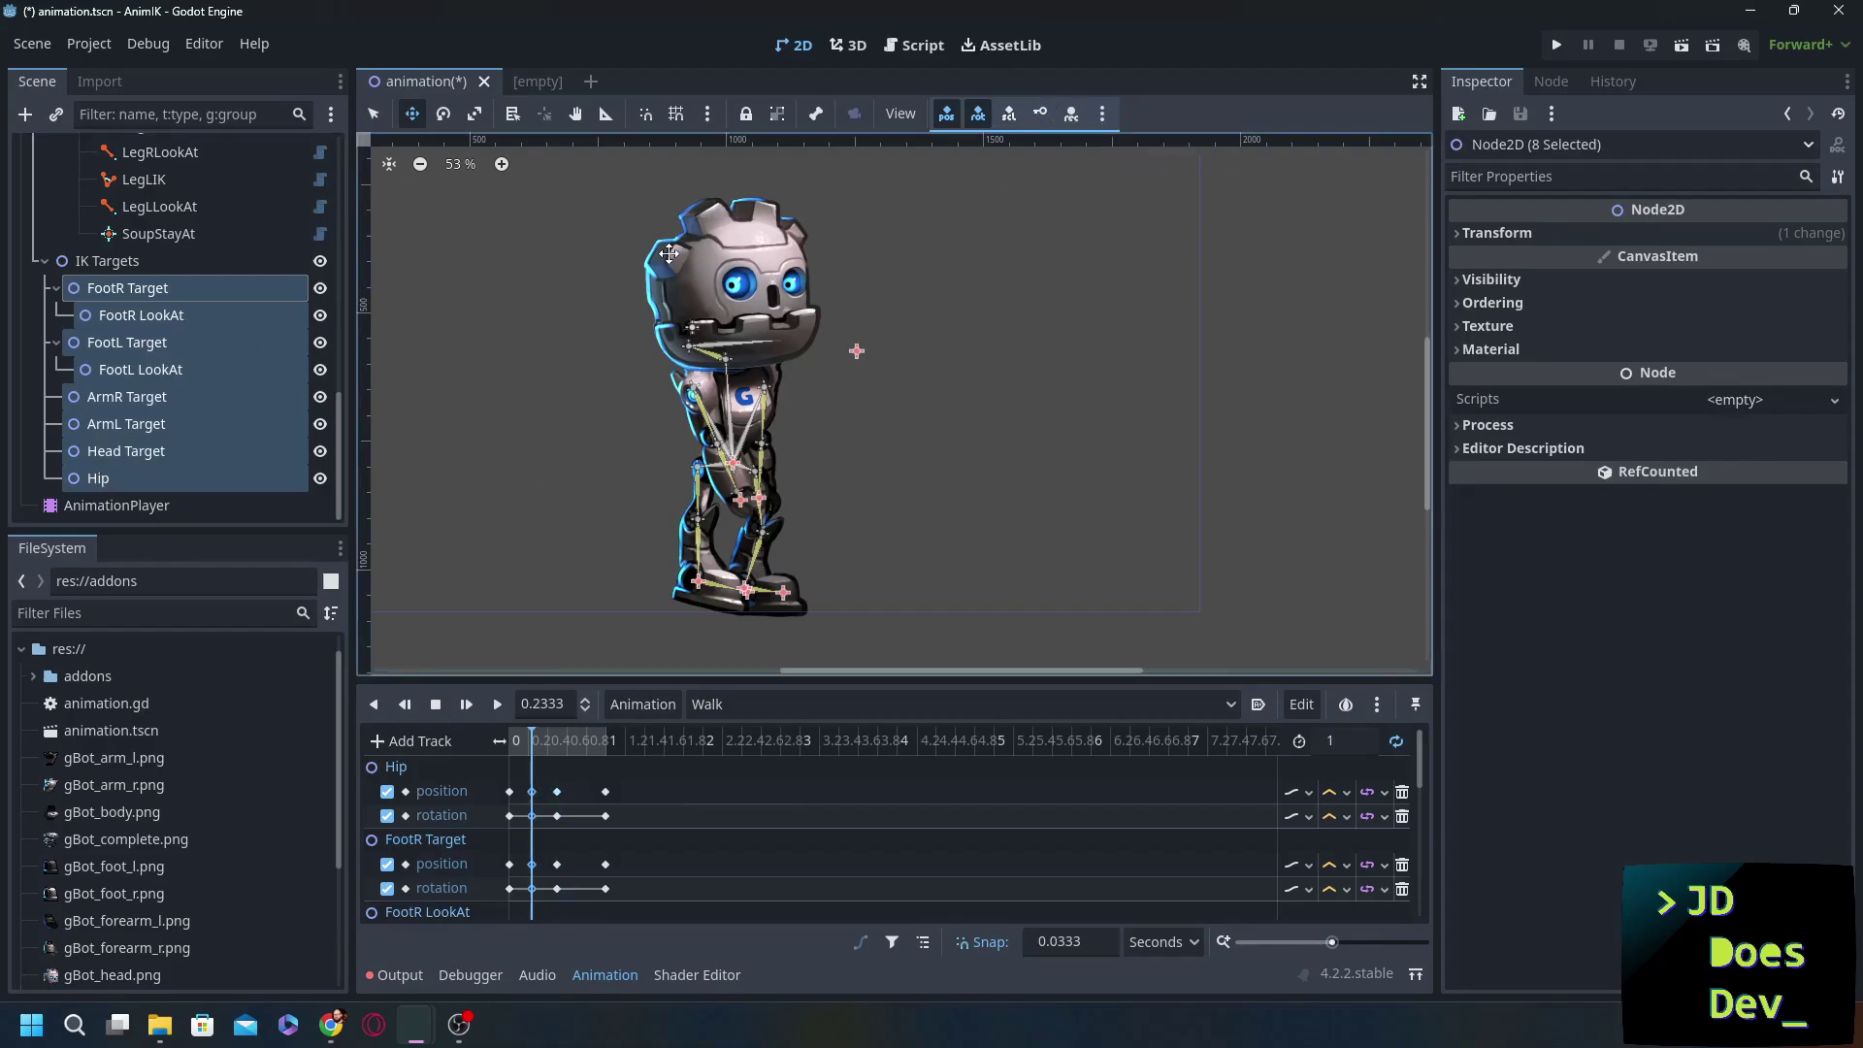
- Turn on automatic key insertion and adjust the FootR Target's position at 0.7333 s
{"action": "left_click", "coordinate": [575, 736]}
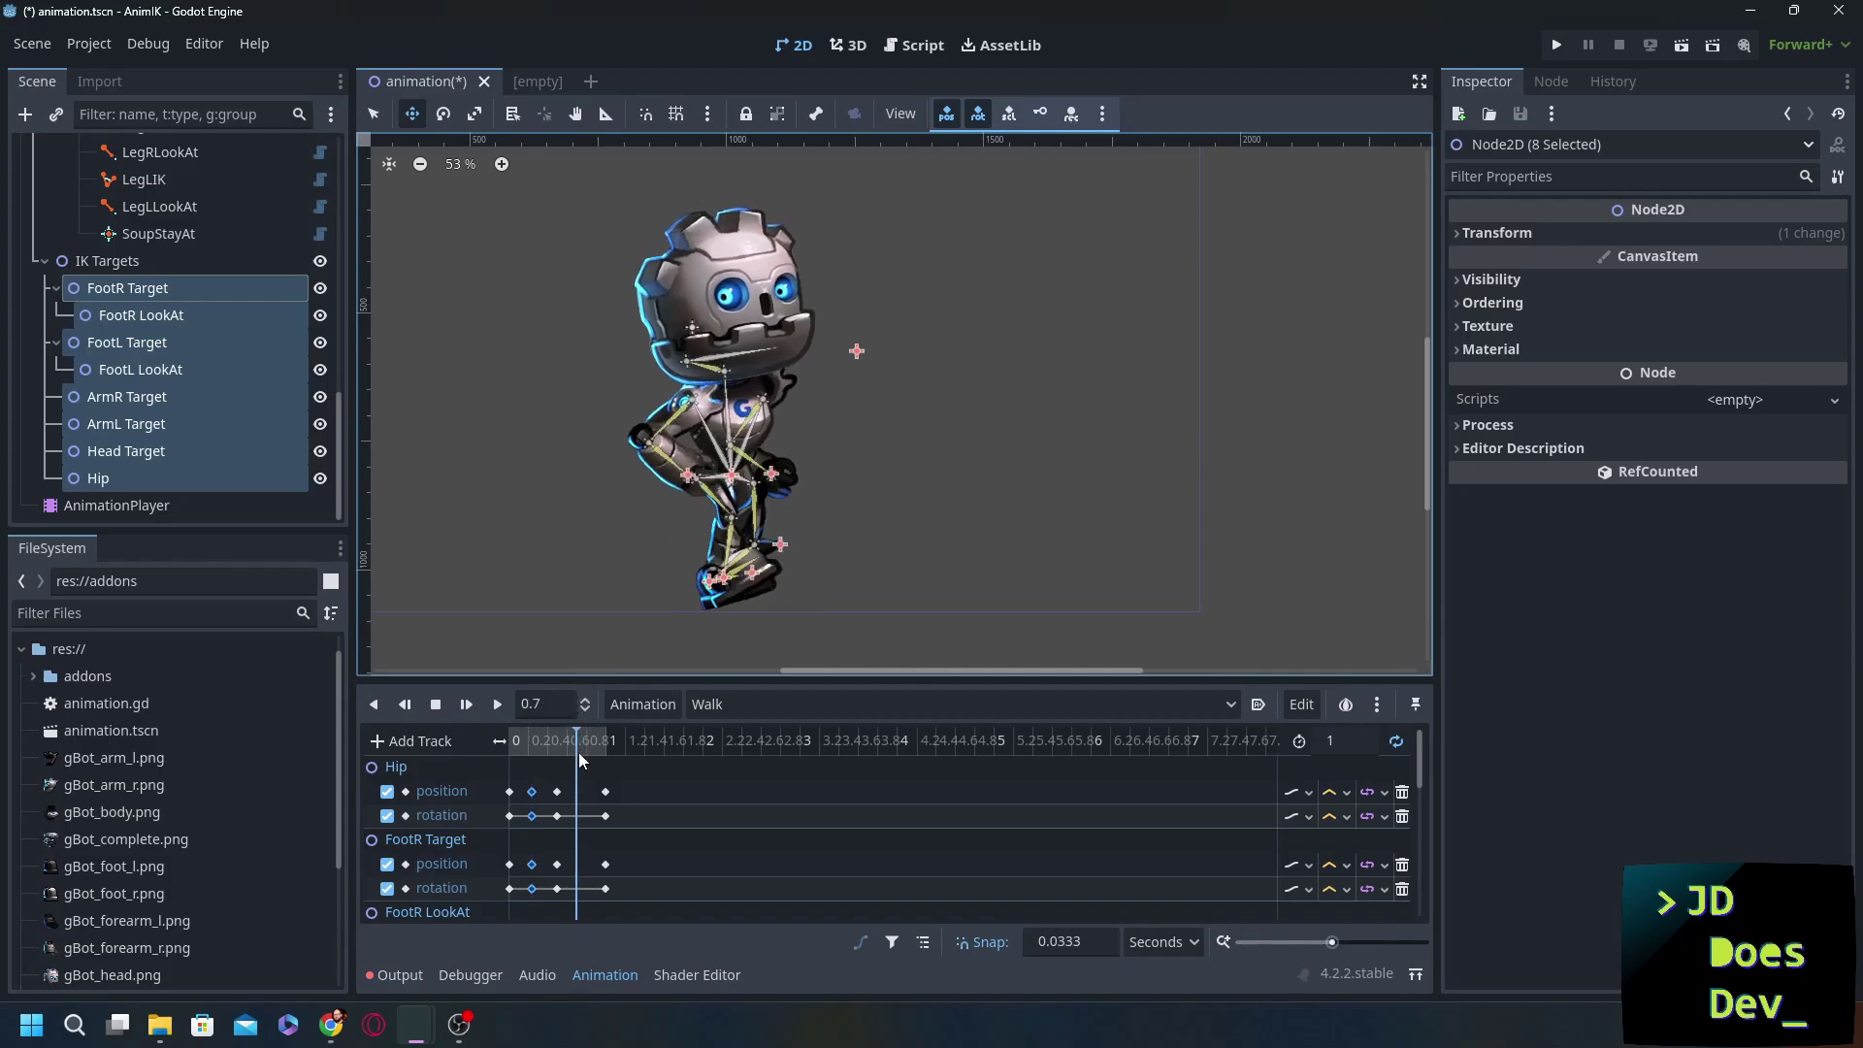
{"action": "left_click_drag", "start_coordinate": [578, 752], "coordinate": [581, 751]}
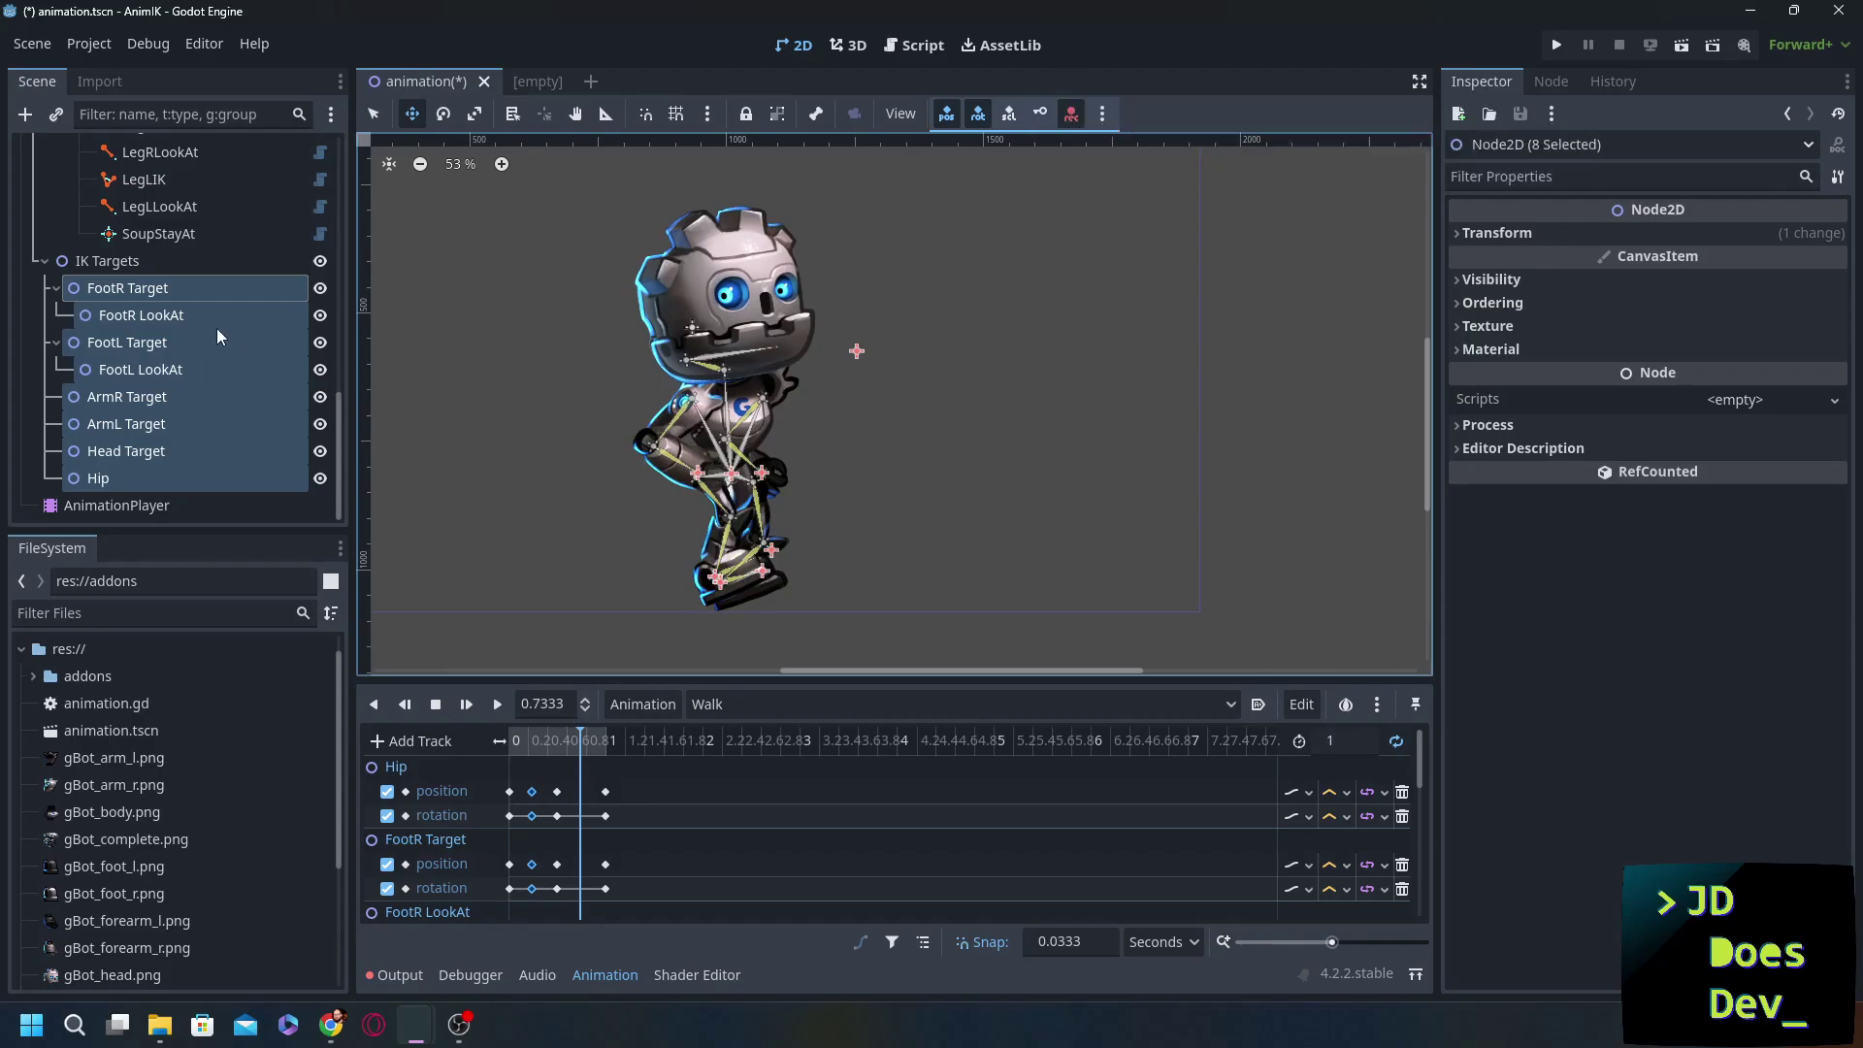
{"action": "left_click", "coordinate": [139, 288]}
{"action": "left_click_drag", "start_coordinate": [718, 574], "coordinate": [679, 577]}
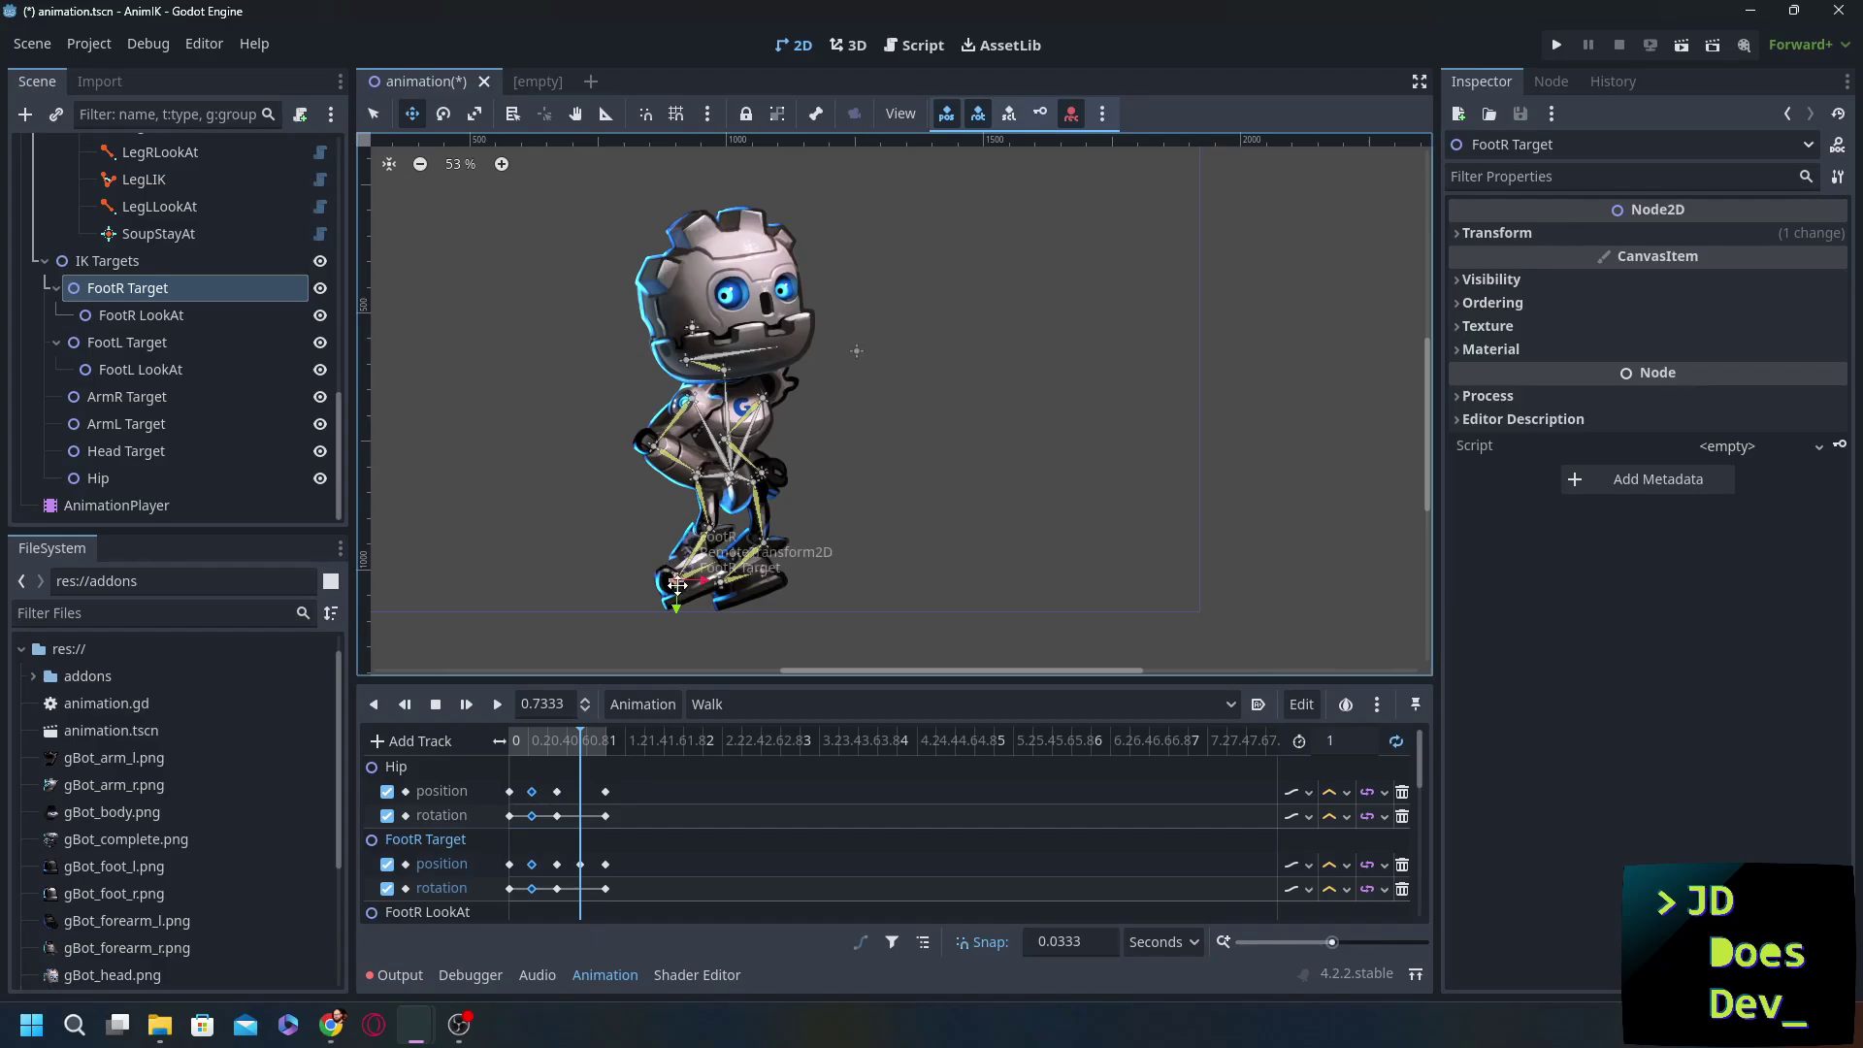
{"action": "left_click_drag", "start_coordinate": [676, 582], "coordinate": [712, 582]}
- At 0.2333 s, lift the right foot up behind the body with its IK targets, and return to 0 s
{"action": "left_click_drag", "start_coordinate": [580, 753], "coordinate": [532, 749]}
{"action": "left_click_drag", "start_coordinate": [721, 564], "coordinate": [691, 582]}
{"action": "left_click", "coordinate": [745, 587]}
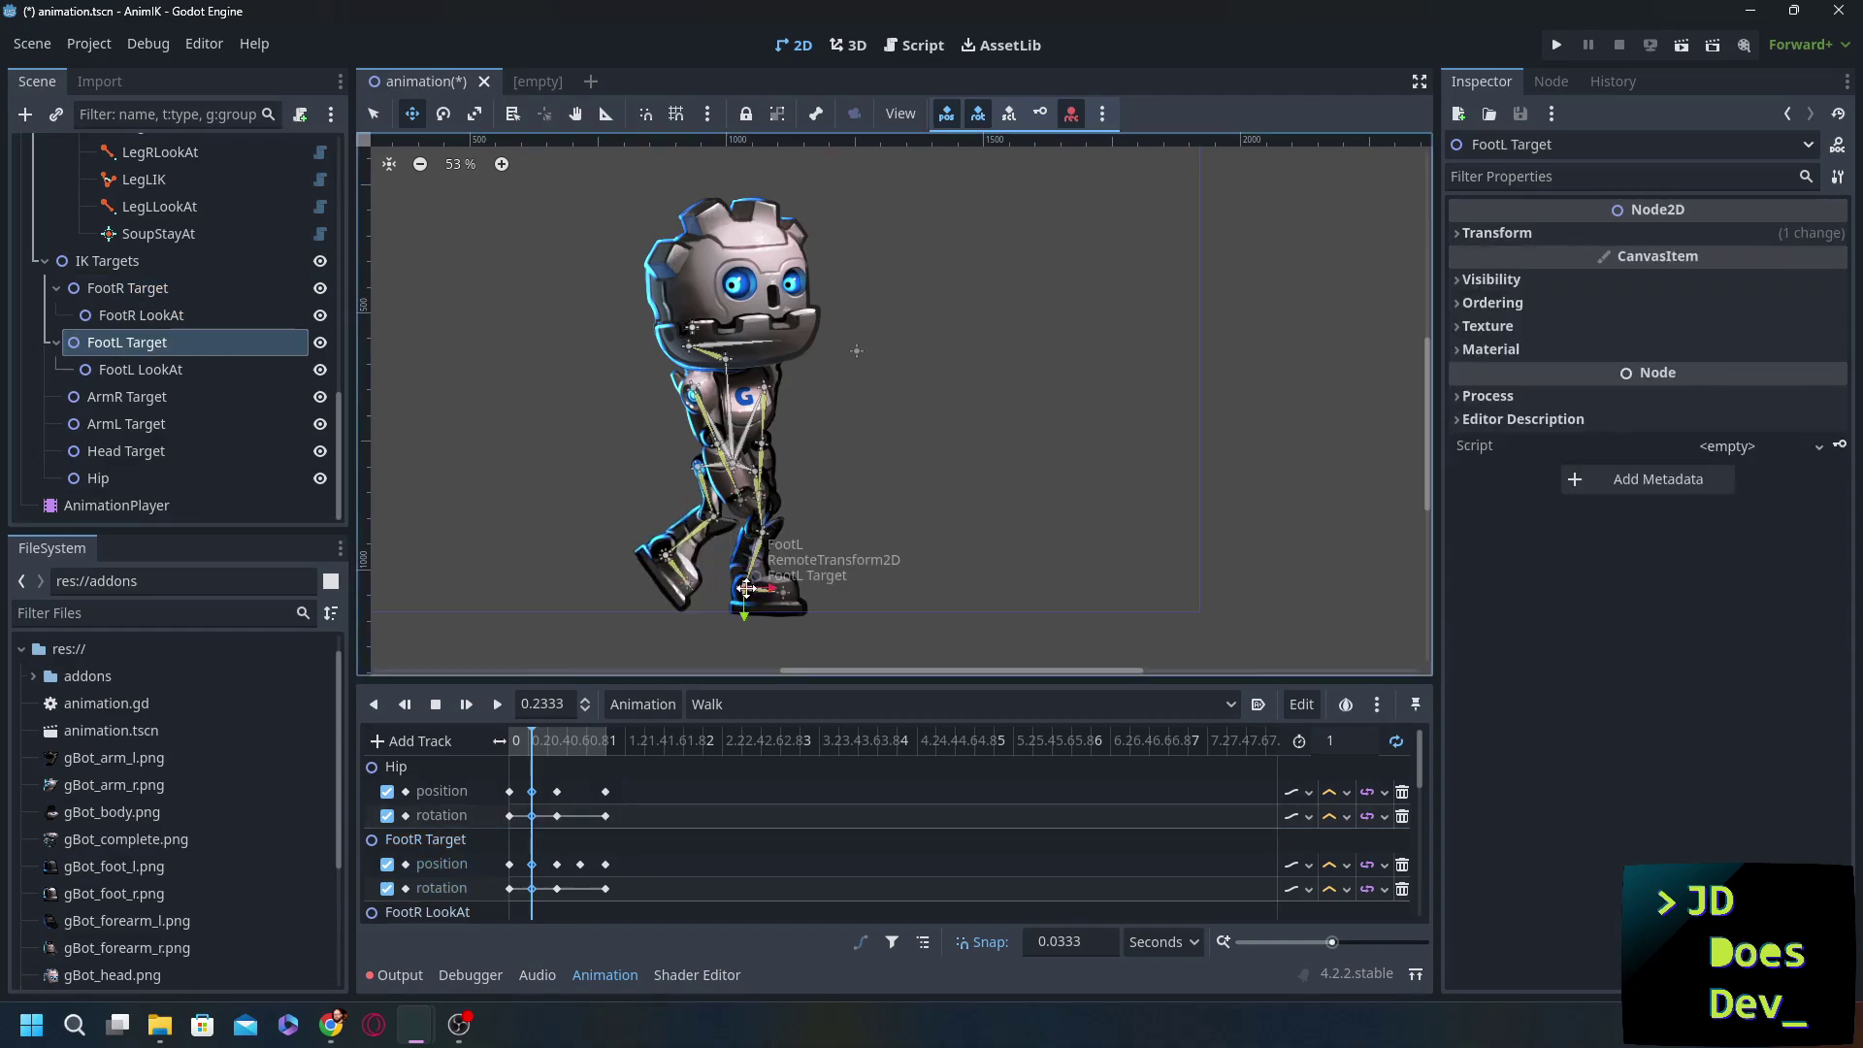
{"action": "mouse_move", "coordinate": [526, 747]}
{"action": "left_mouse_down"}
{"action": "mouse_move", "coordinate": [508, 745]}
{"action": "mouse_move", "coordinate": [615, 743]}
{"action": "mouse_move", "coordinate": [497, 739]}
{"action": "left_mouse_up"}
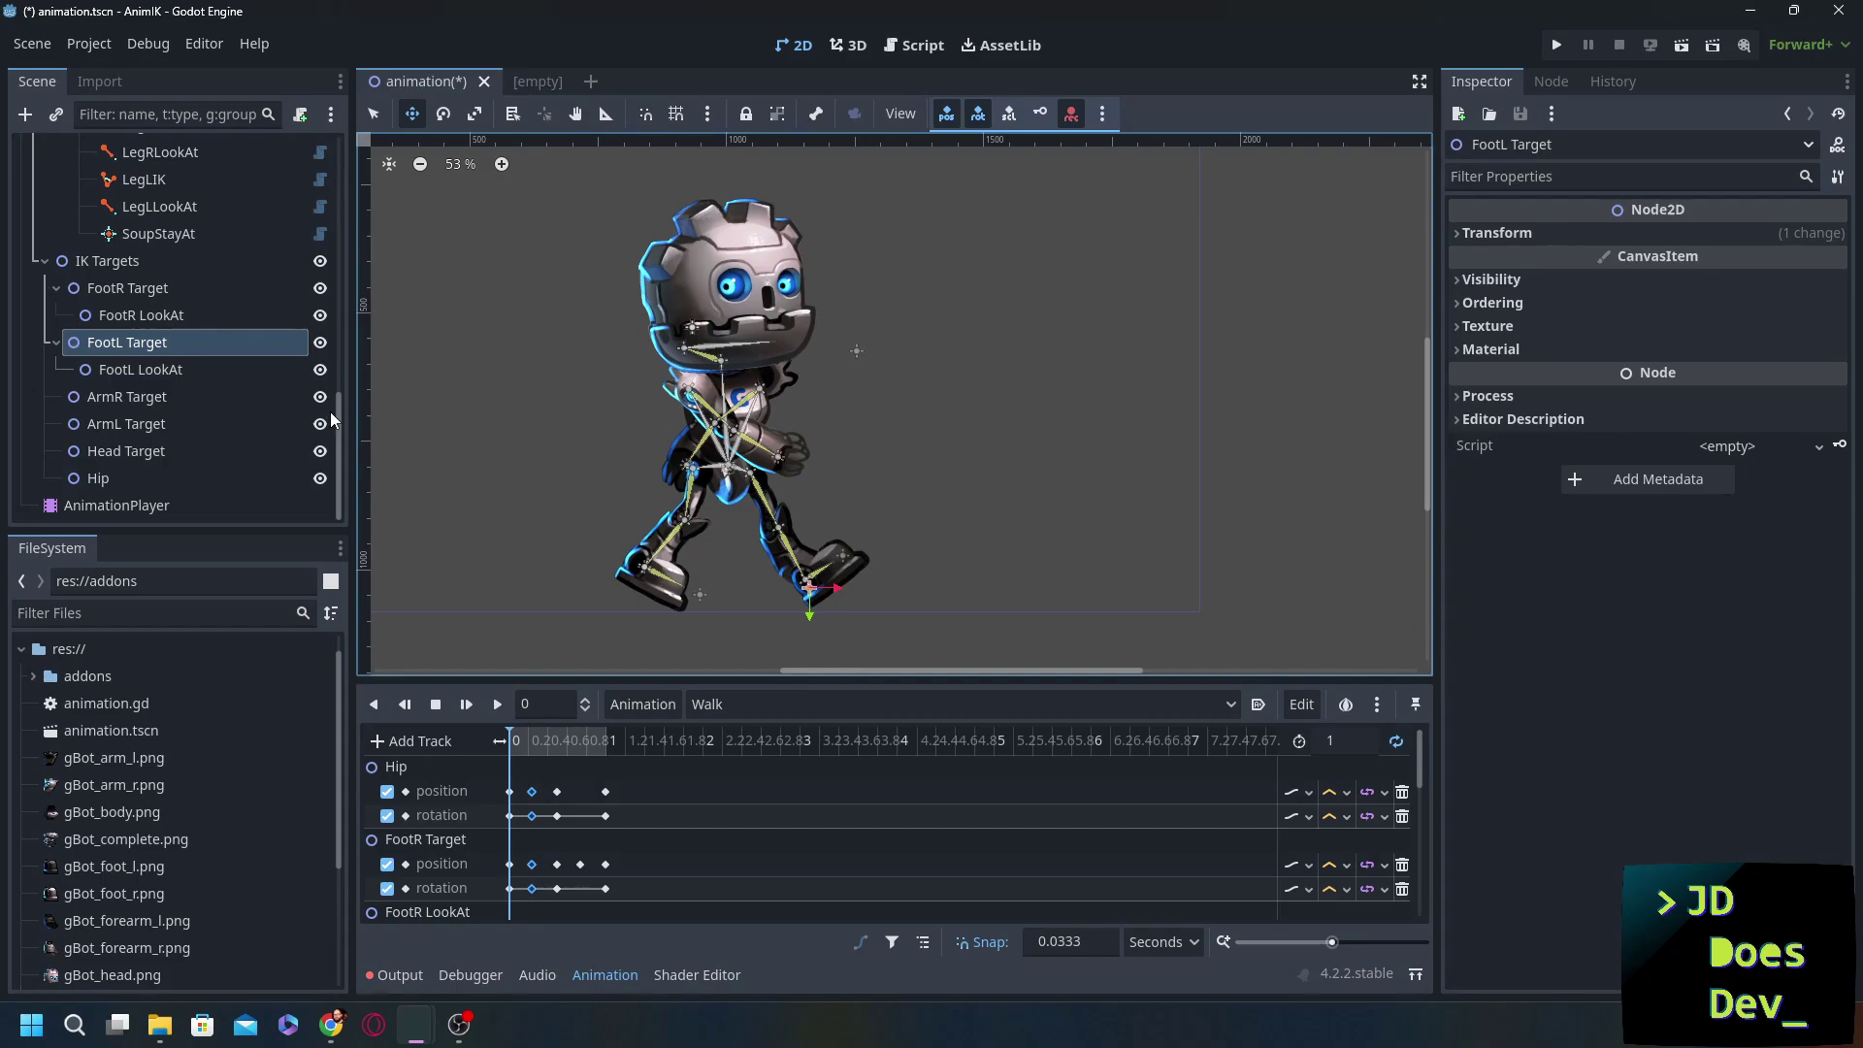
- Collapse the Bones and Body groups in the scene tree and set the CharacterContainer's X scale to -1
{"action": "scroll", "coordinate": [335, 407], "scroll_direction": "up", "scroll_amount": 5}
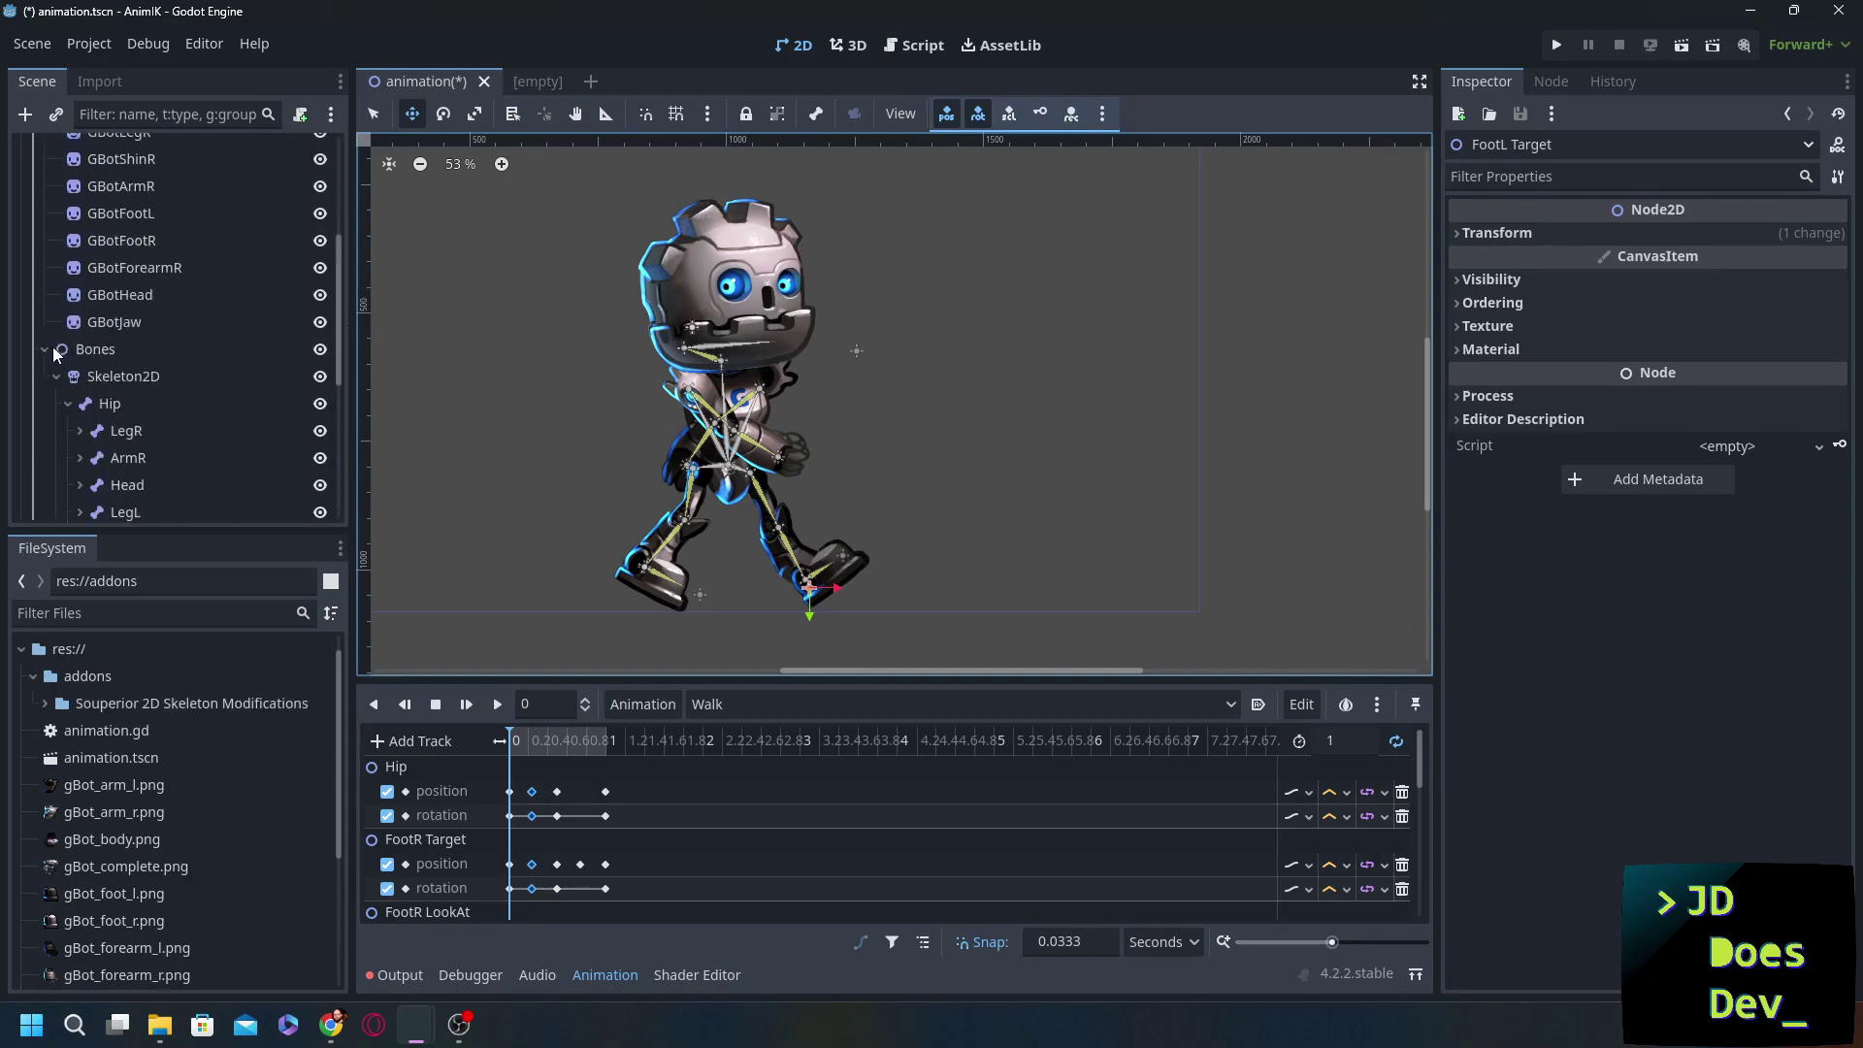
{"action": "left_click", "coordinate": [46, 350]}
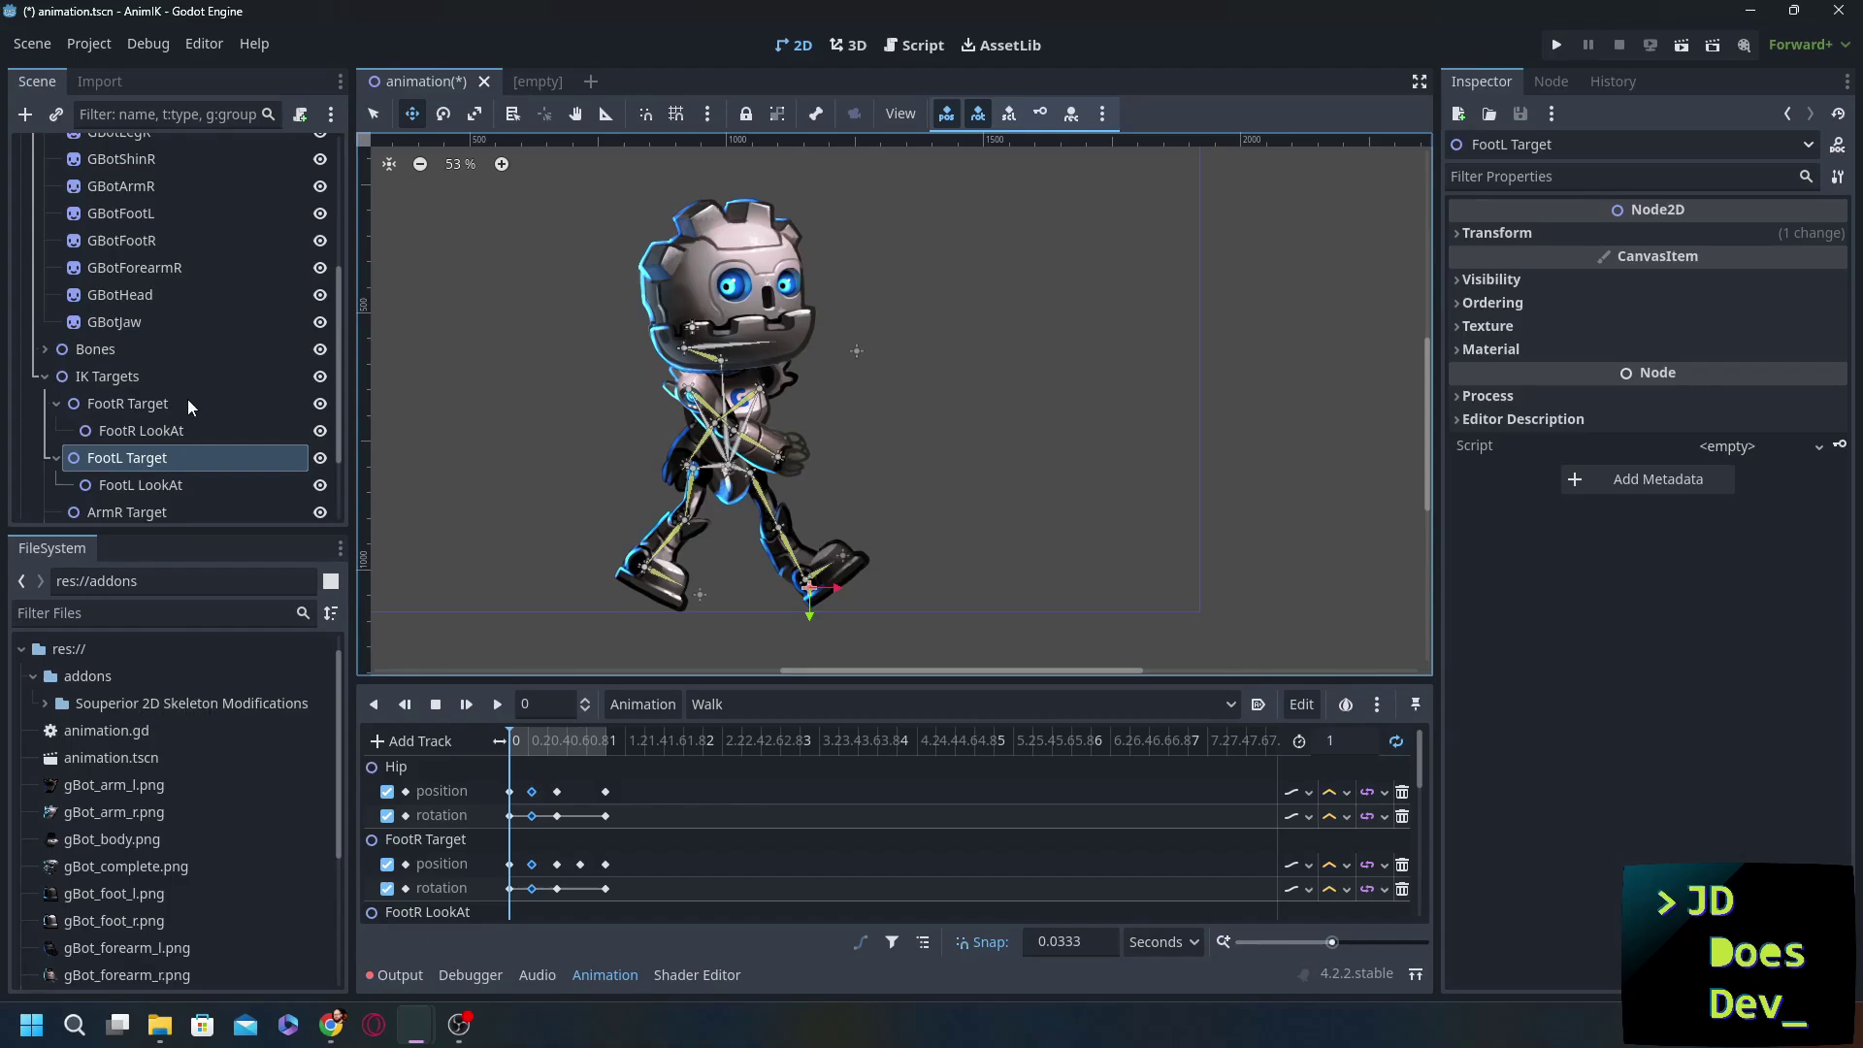
{"action": "scroll", "coordinate": [192, 400], "scroll_direction": "up", "scroll_amount": 5}
{"action": "left_click", "coordinate": [46, 203]}
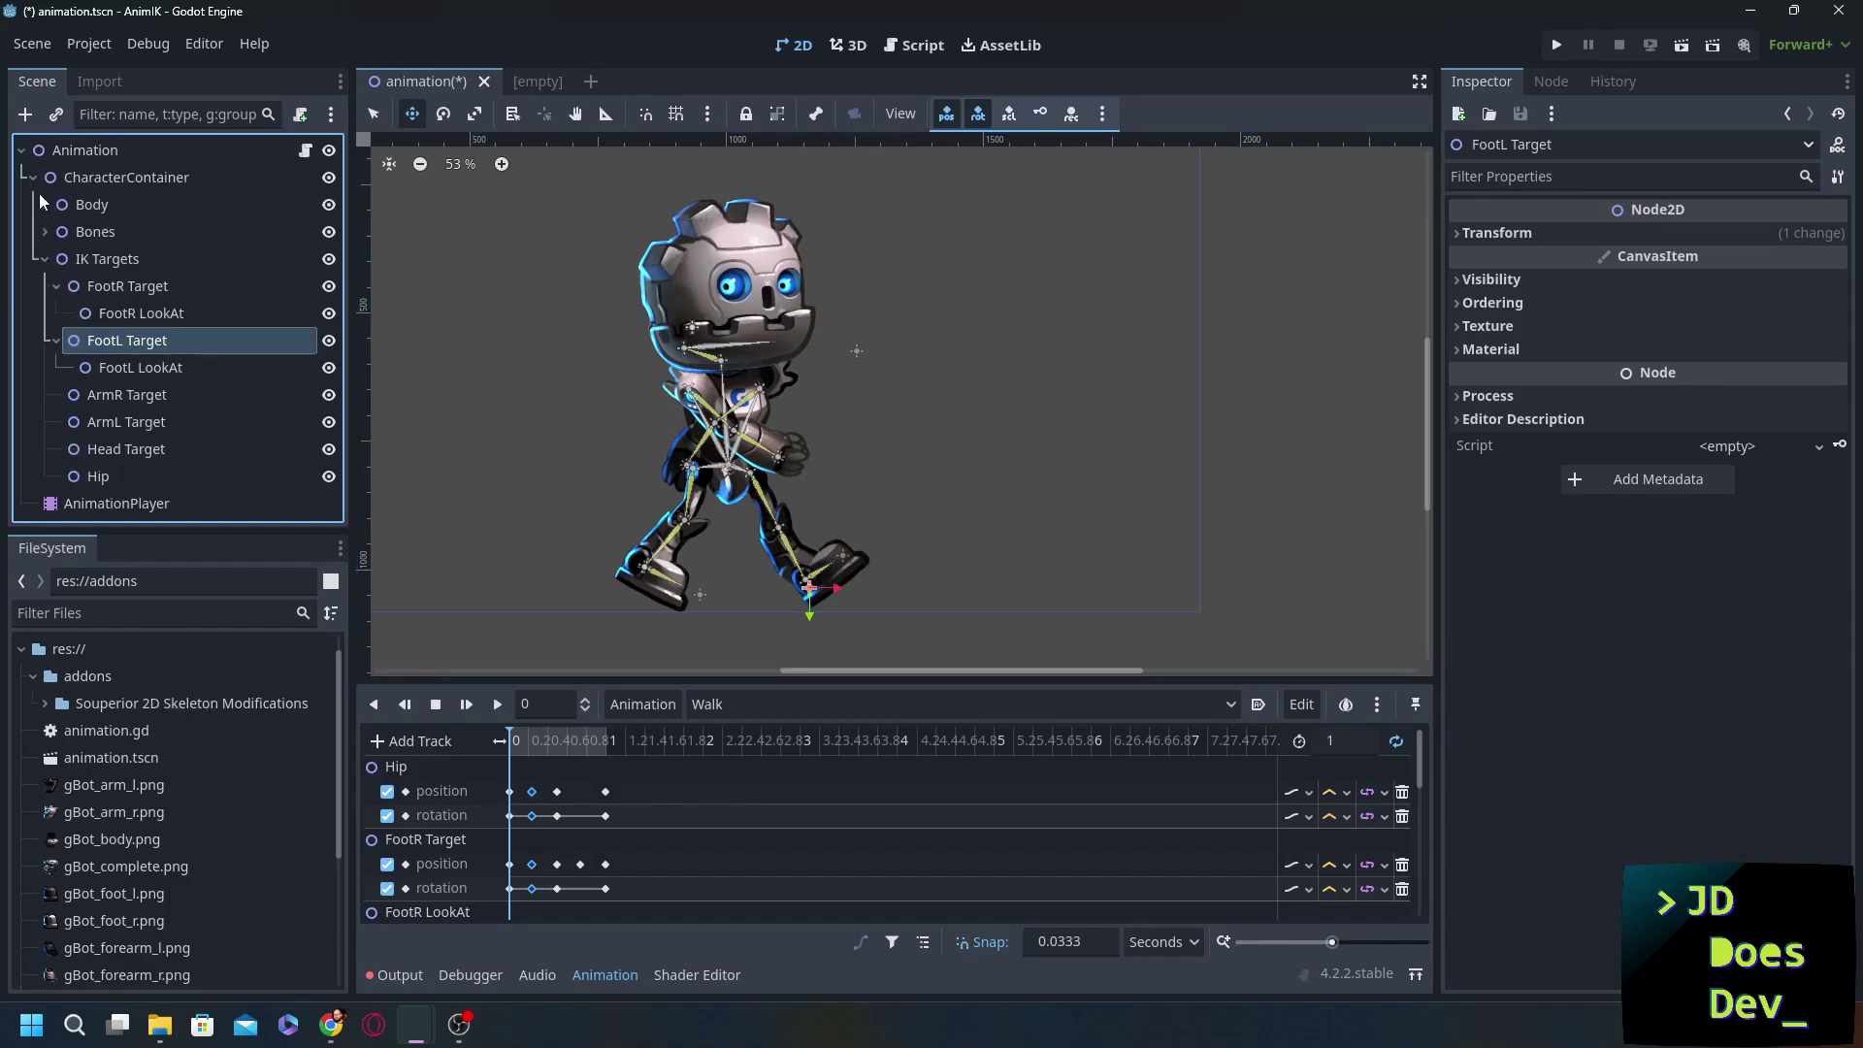
{"action": "left_click", "coordinate": [46, 176]}
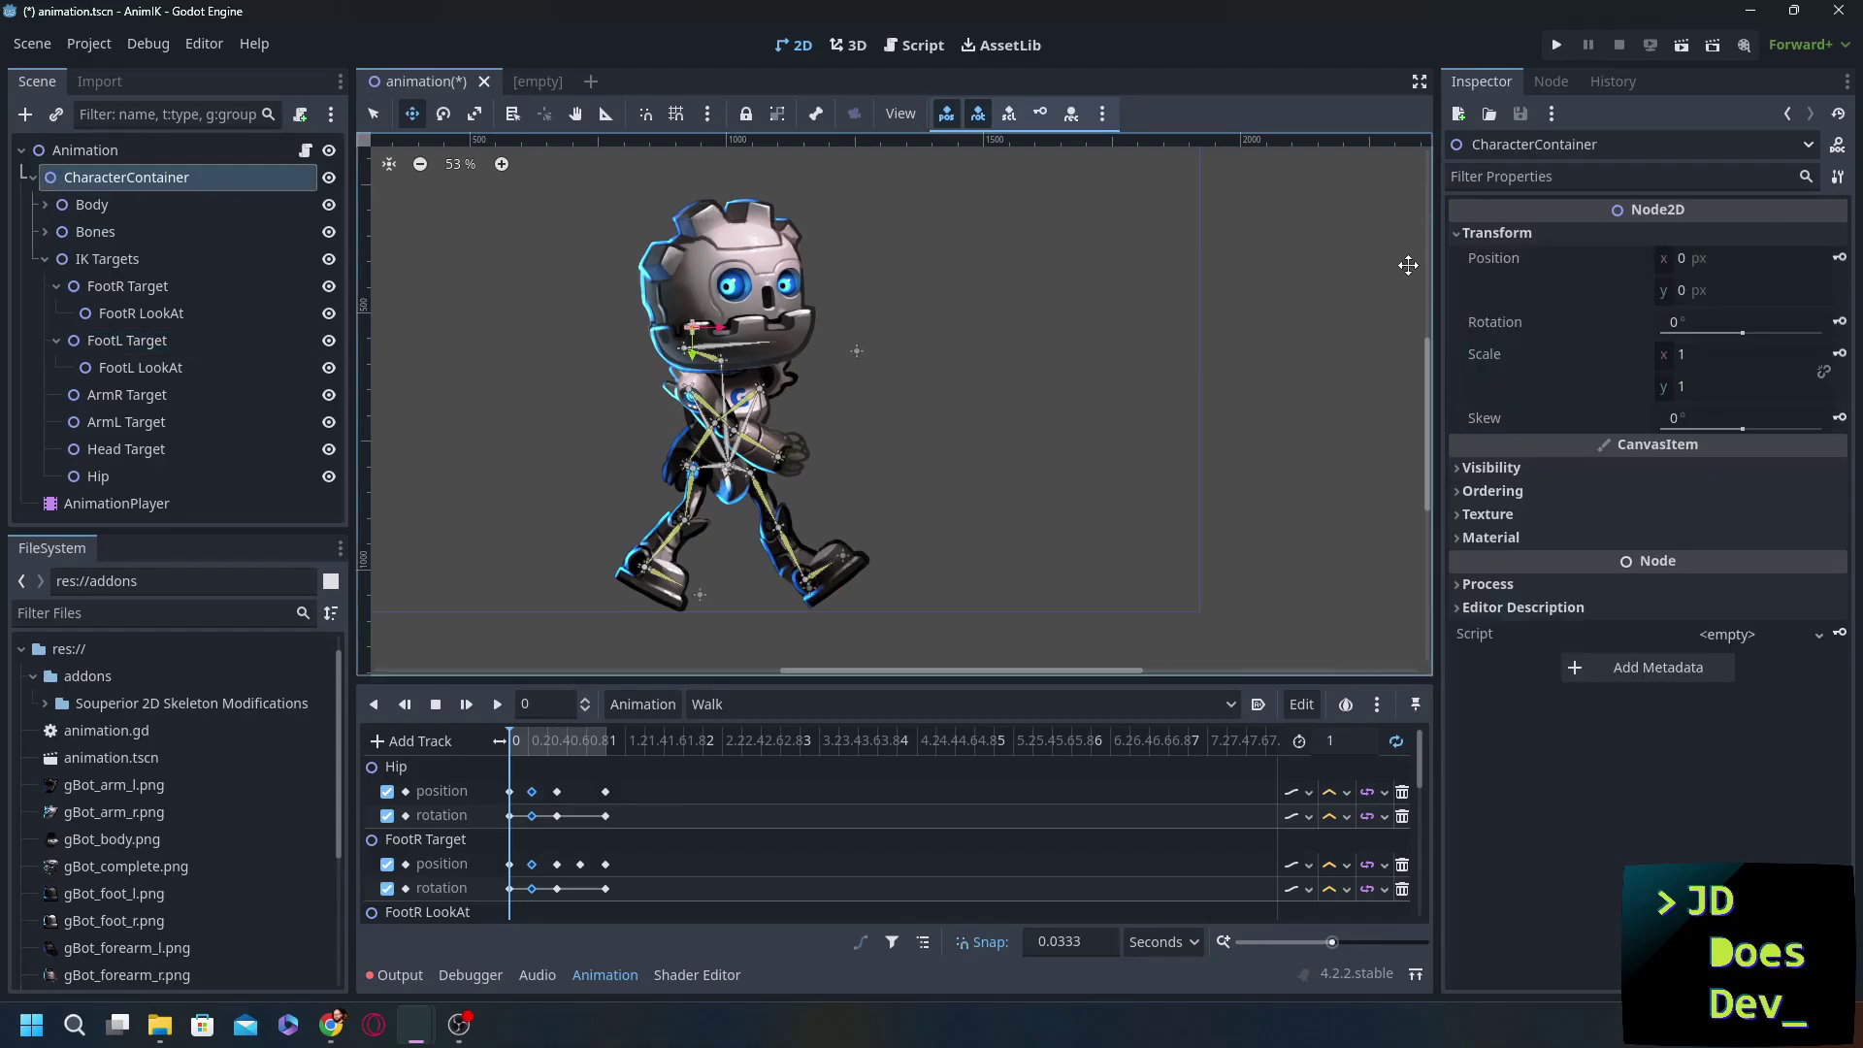
{"action": "left_click", "coordinate": [1720, 351]}
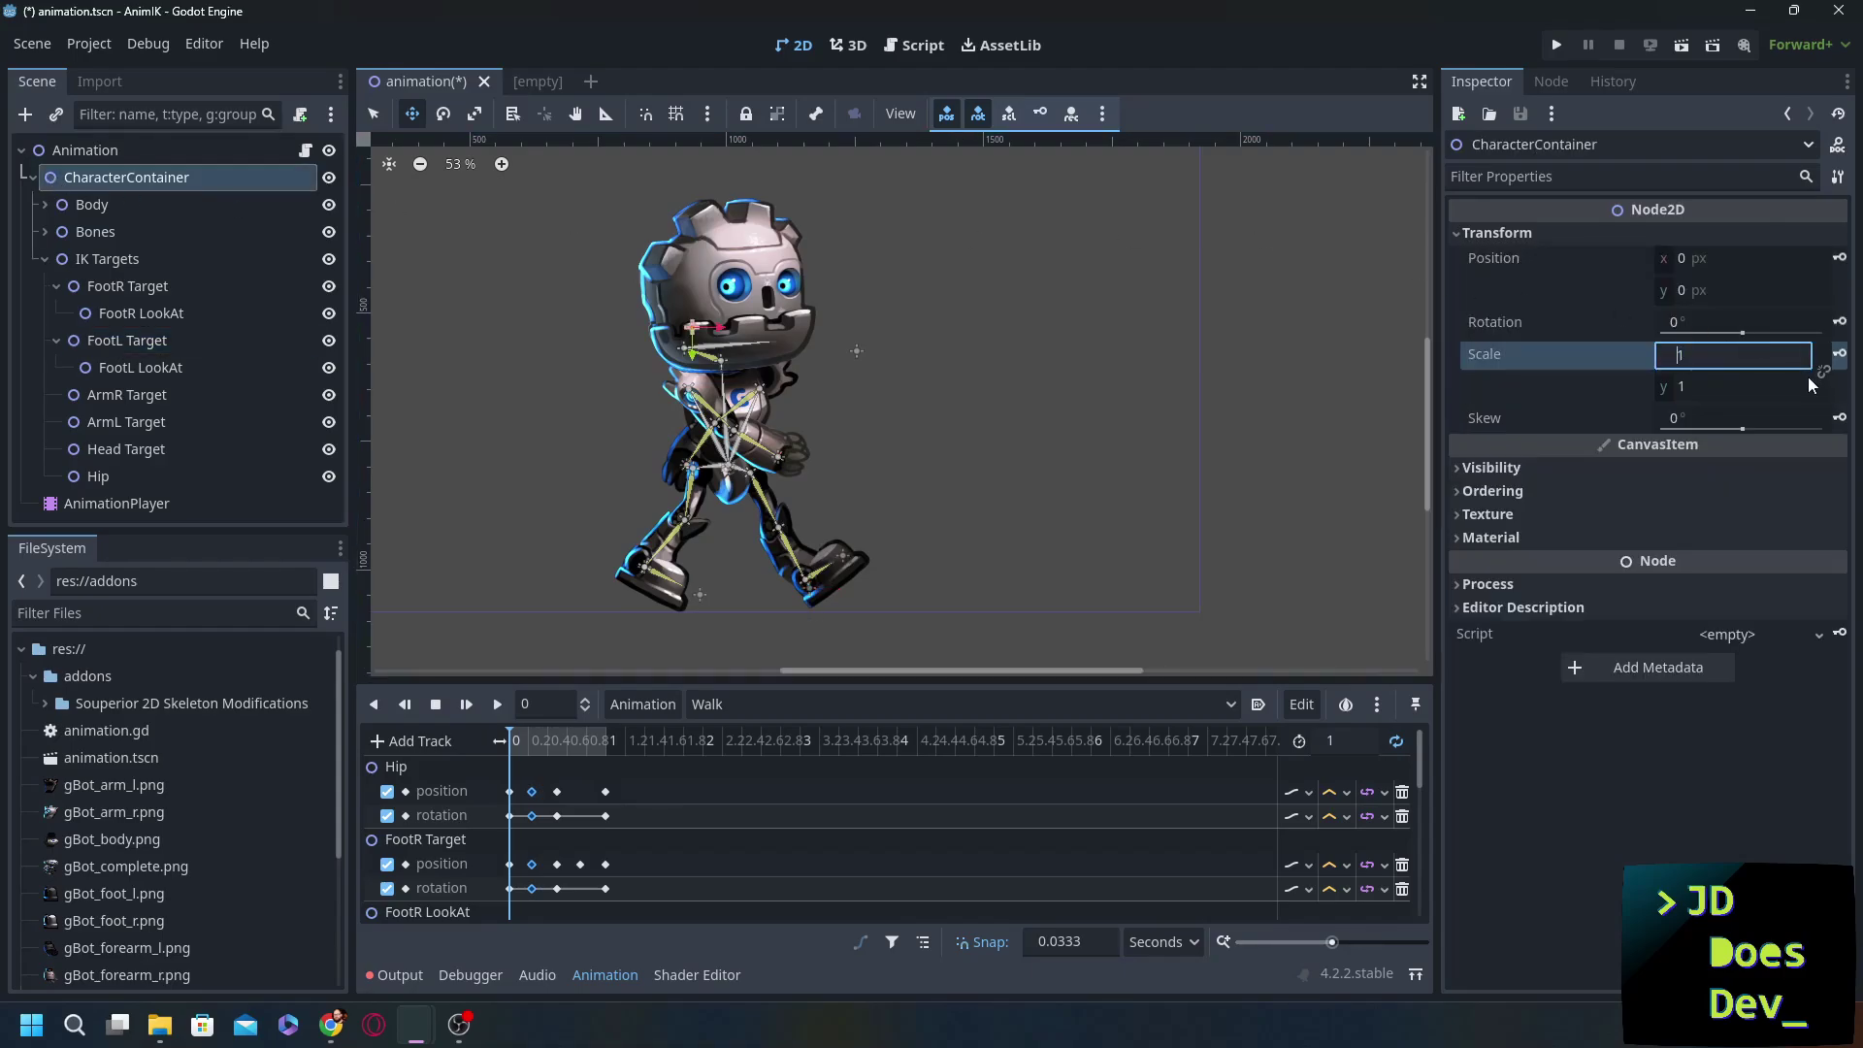
{"action": "type", "text": "-1"}
{"action": "key", "text": "Tab"}
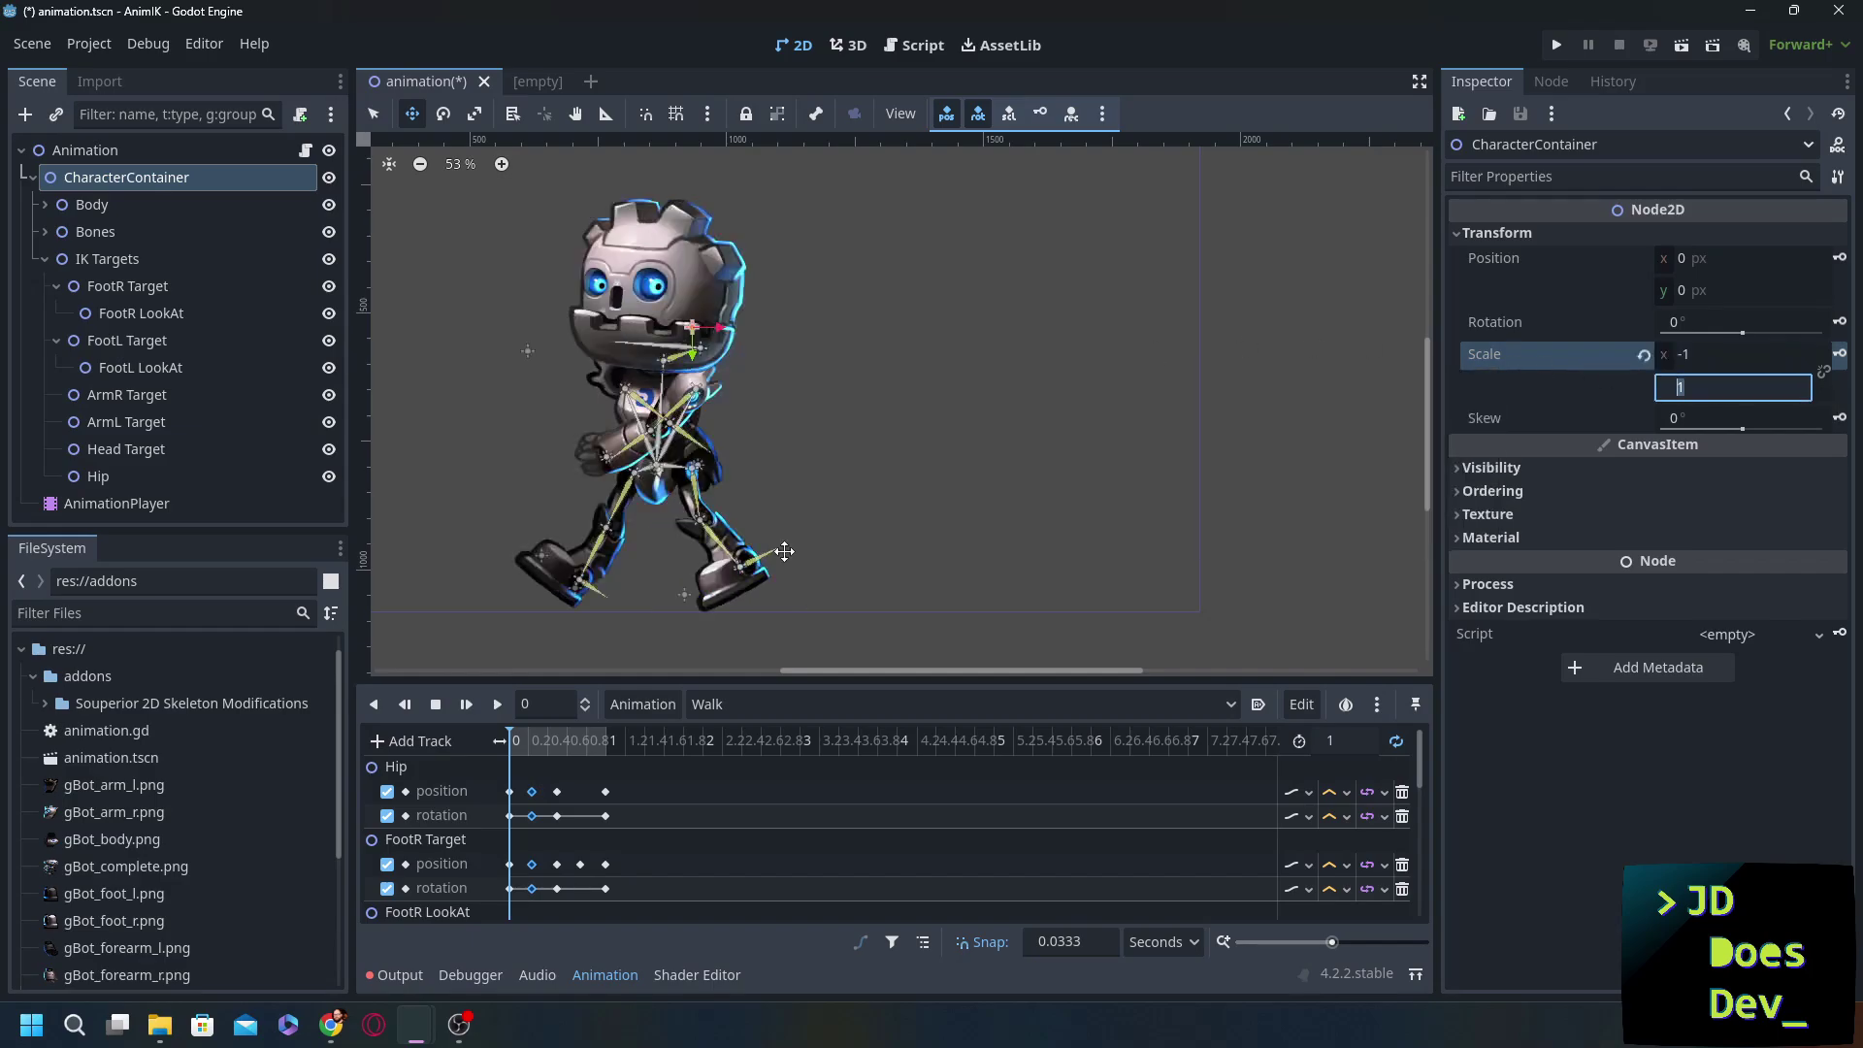
- Try repositioning the foot and arm IK targets on the mirrored character
{"action": "left_click", "coordinate": [126, 286]}
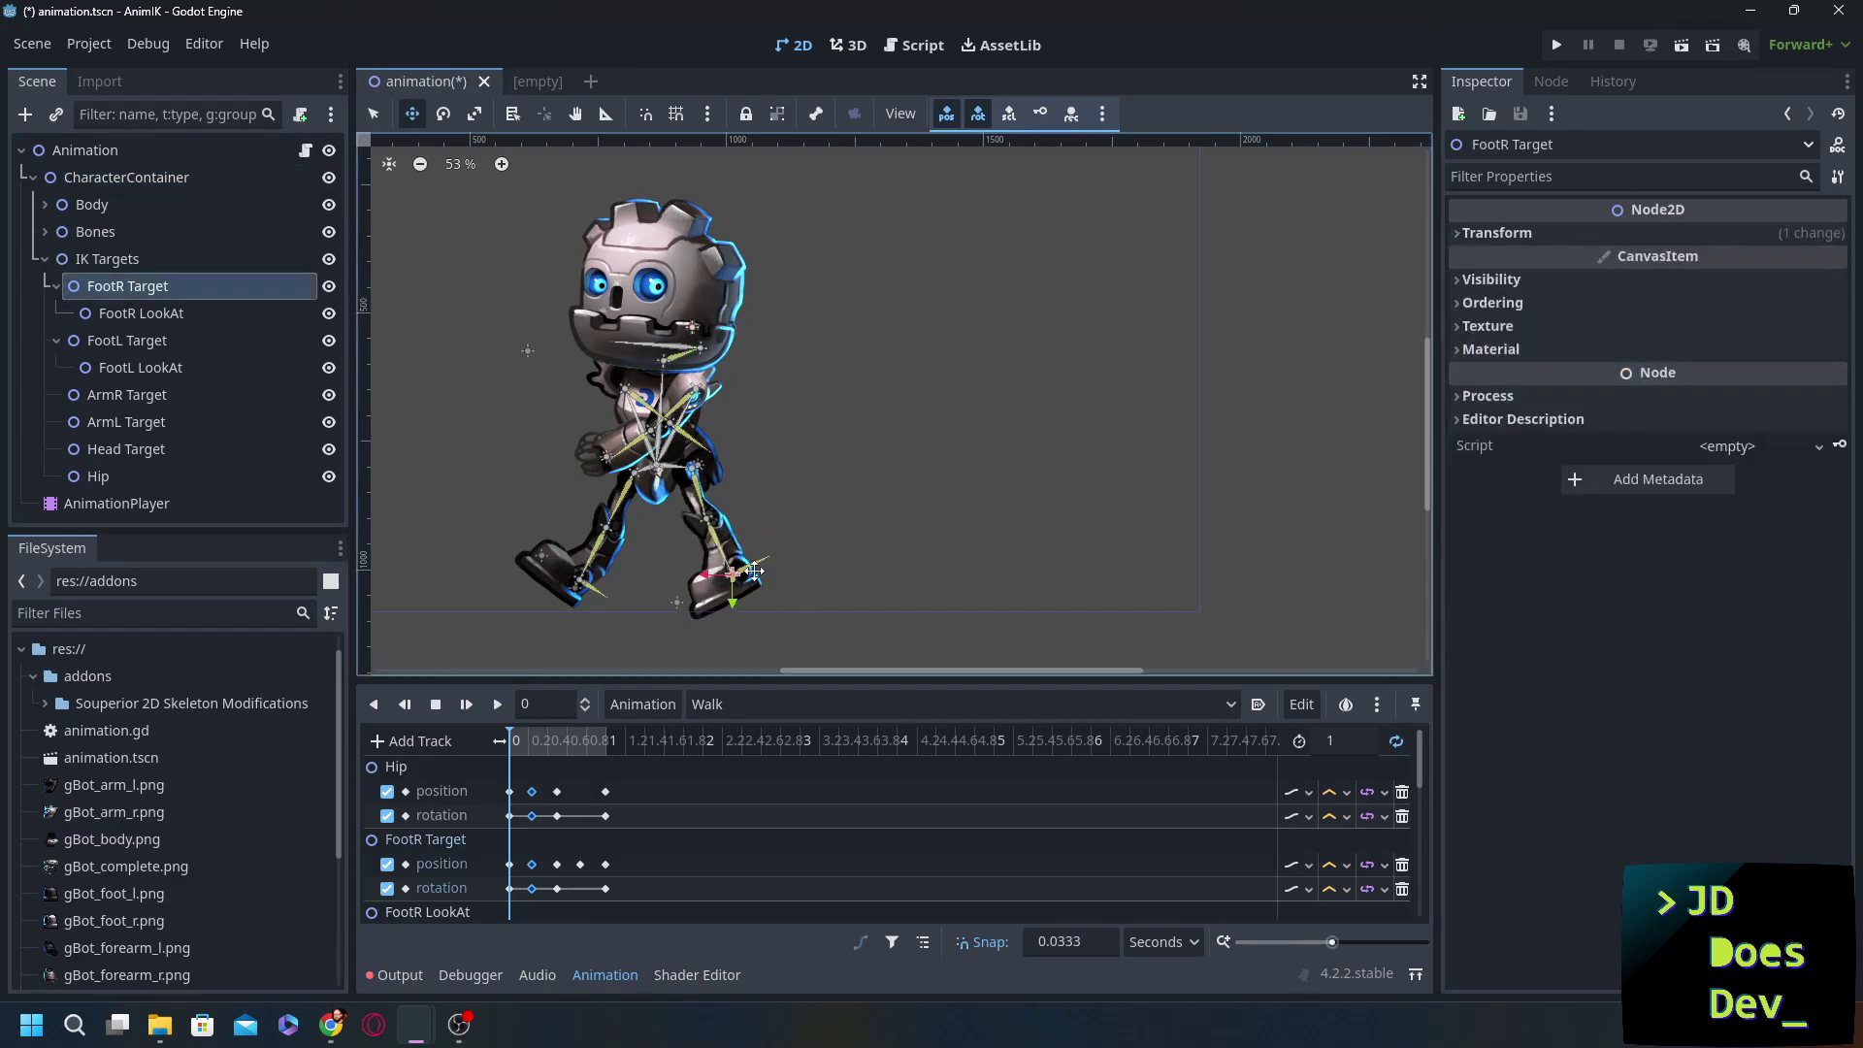
{"action": "left_click", "coordinate": [131, 313]}
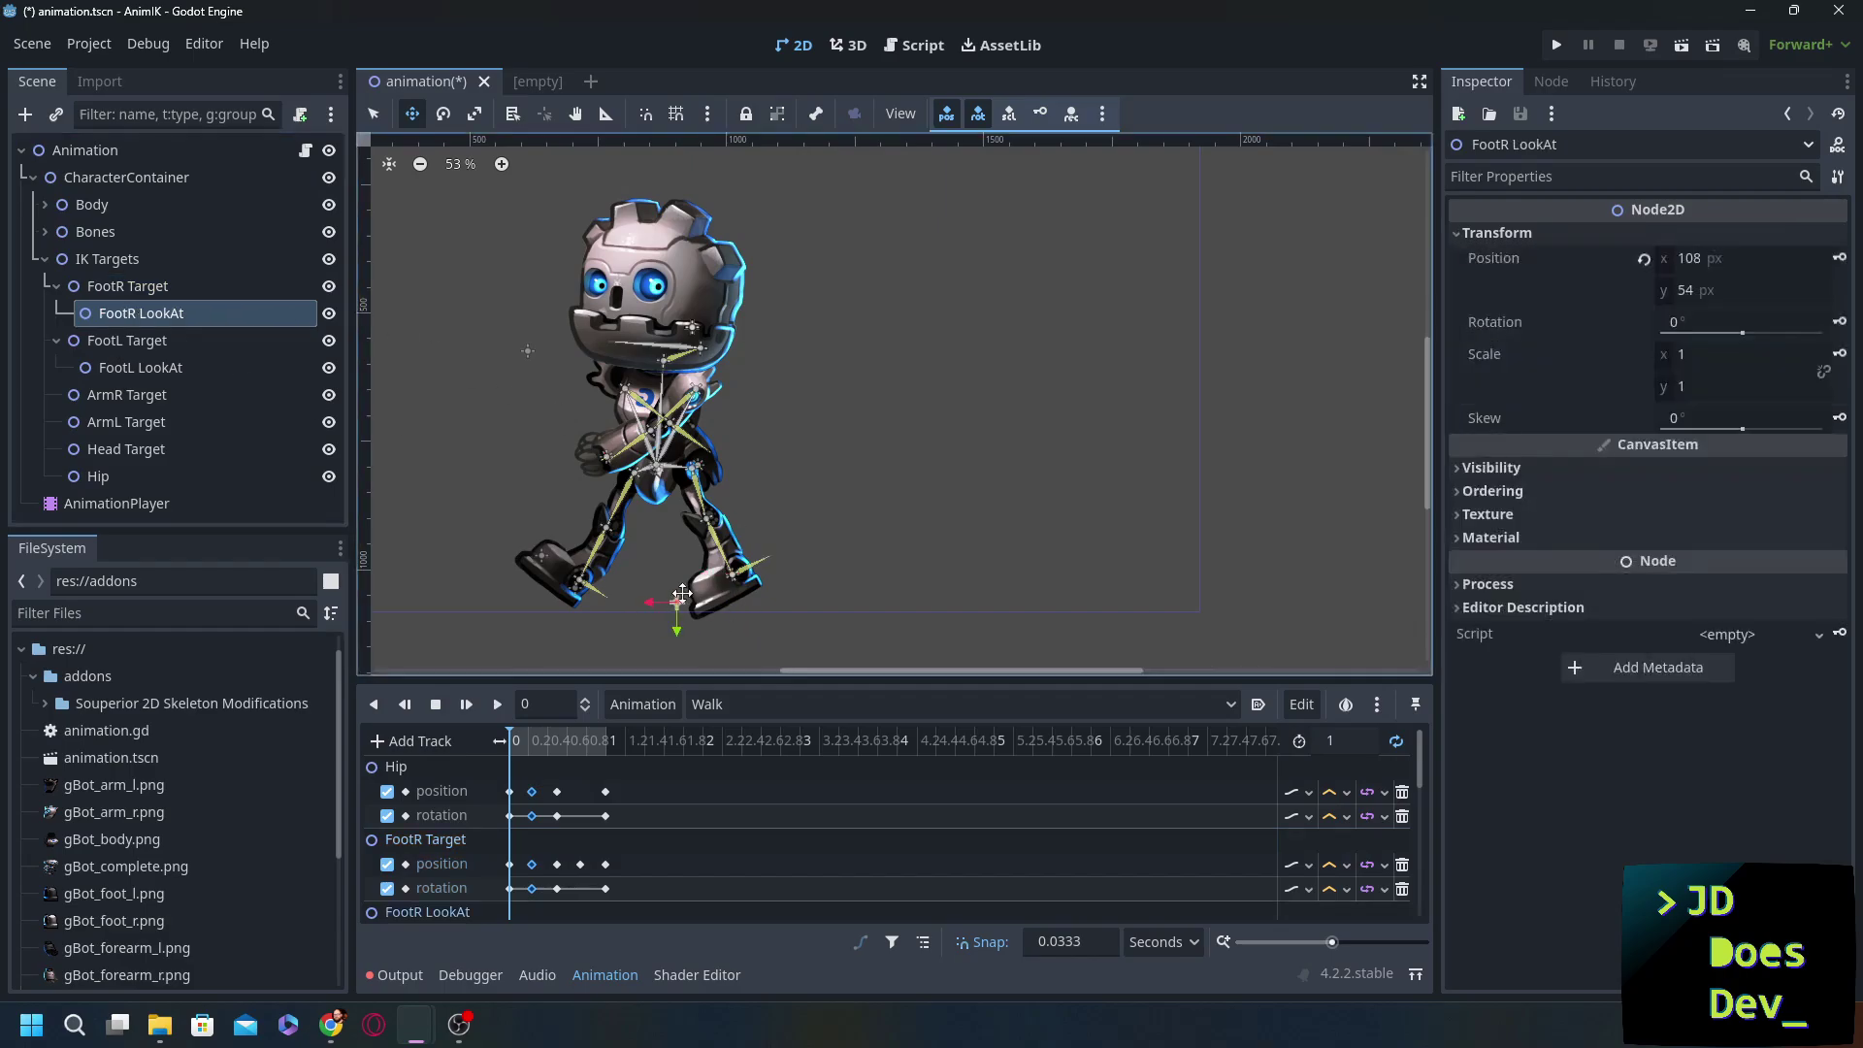
{"action": "mouse_move", "coordinate": [679, 602]}
{"action": "left_mouse_down"}
{"action": "mouse_move", "coordinate": [657, 603]}
{"action": "mouse_move", "coordinate": [677, 603]}
{"action": "left_mouse_up"}
{"action": "left_click", "coordinate": [127, 422]}
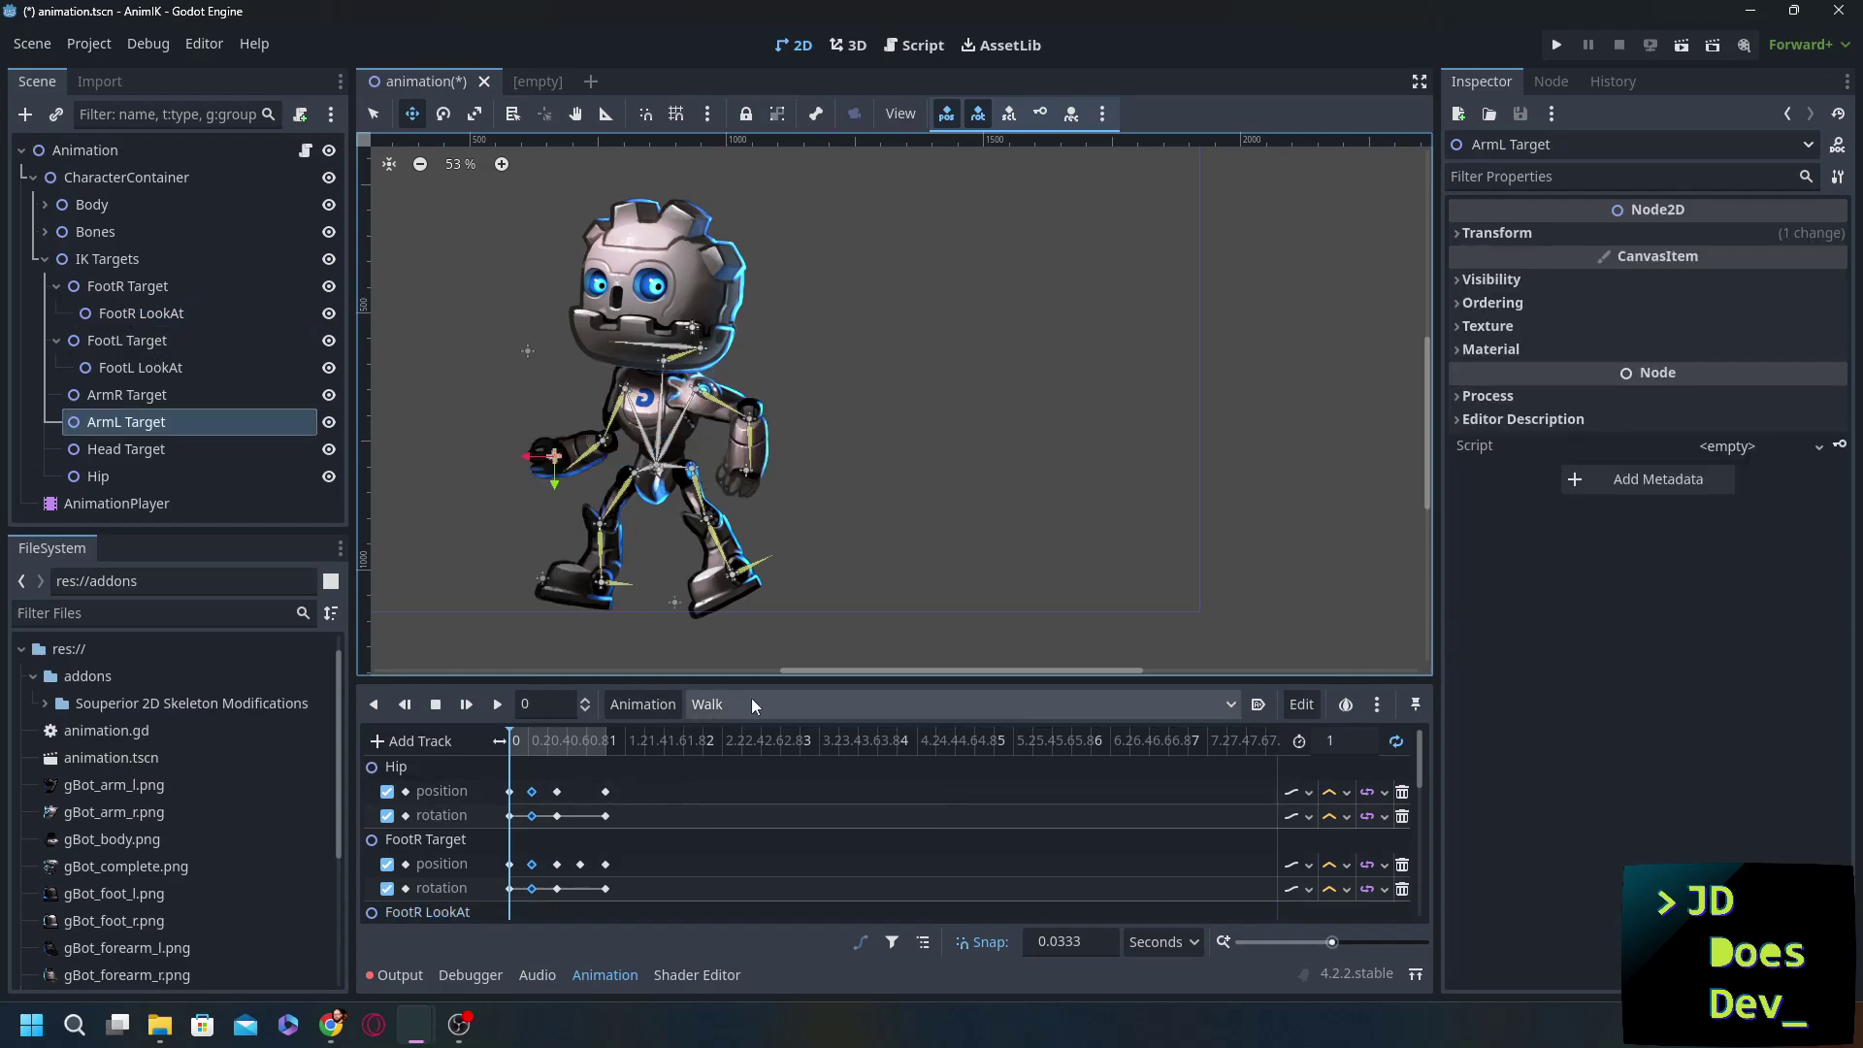
- Duplicate the Walk animation under the name Walk Left
{"action": "left_click", "coordinate": [648, 701]}
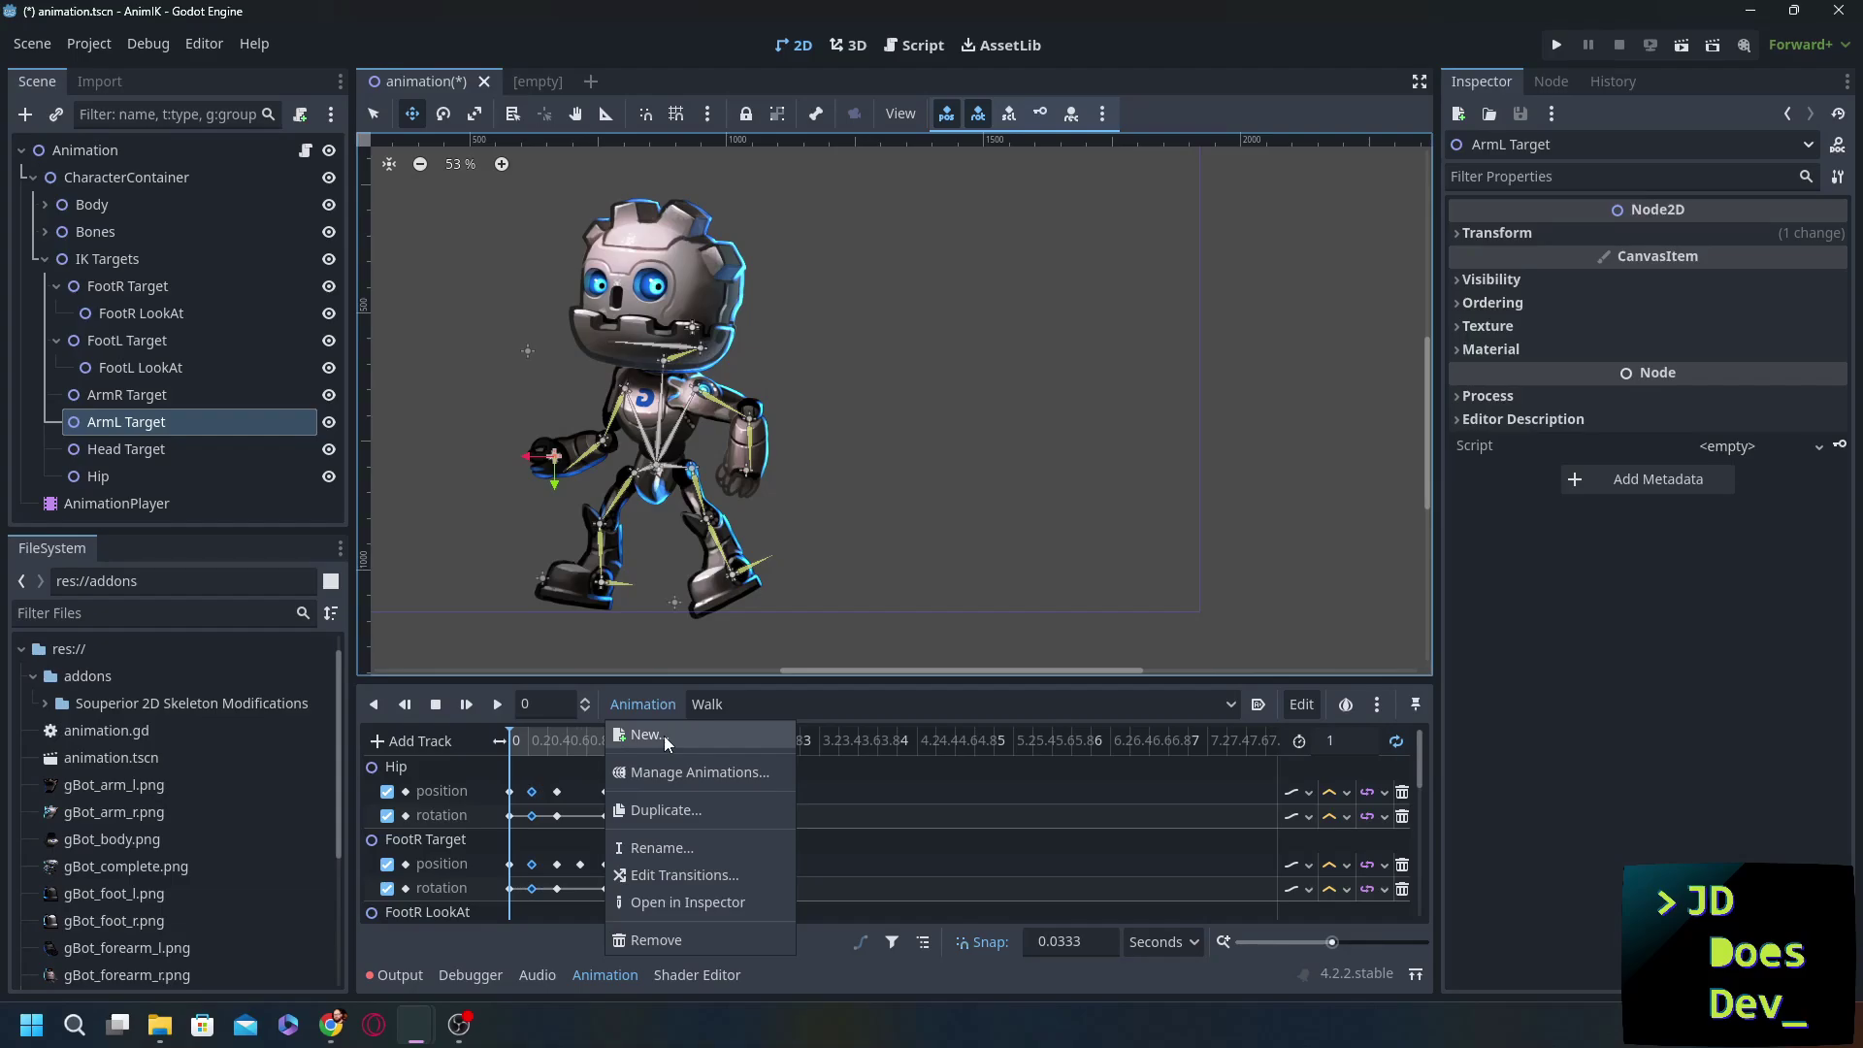
{"action": "left_click", "coordinate": [679, 809]}
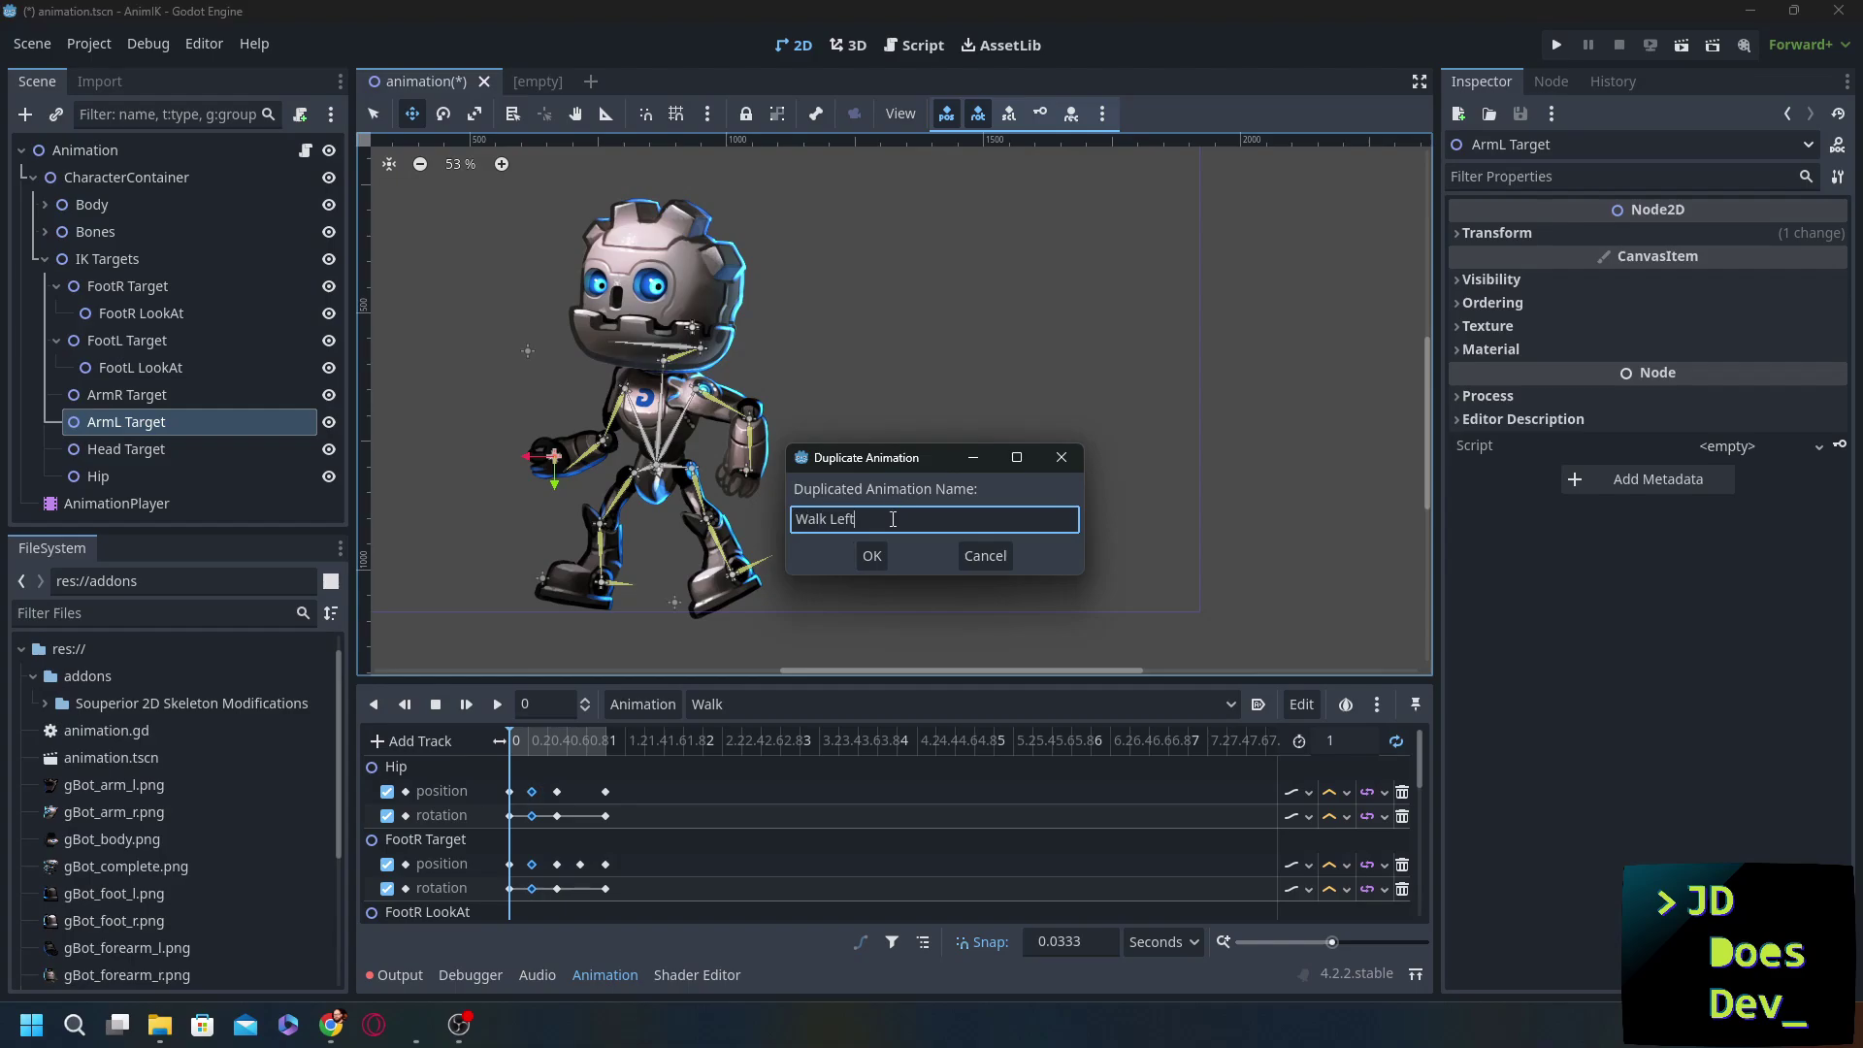
{"action": "key", "text": "Return"}
- In Walk Left, enable scale for key insertion and create tracks keying the CharacterContainer's transform at 0 s
{"action": "left_click", "coordinate": [90, 179]}
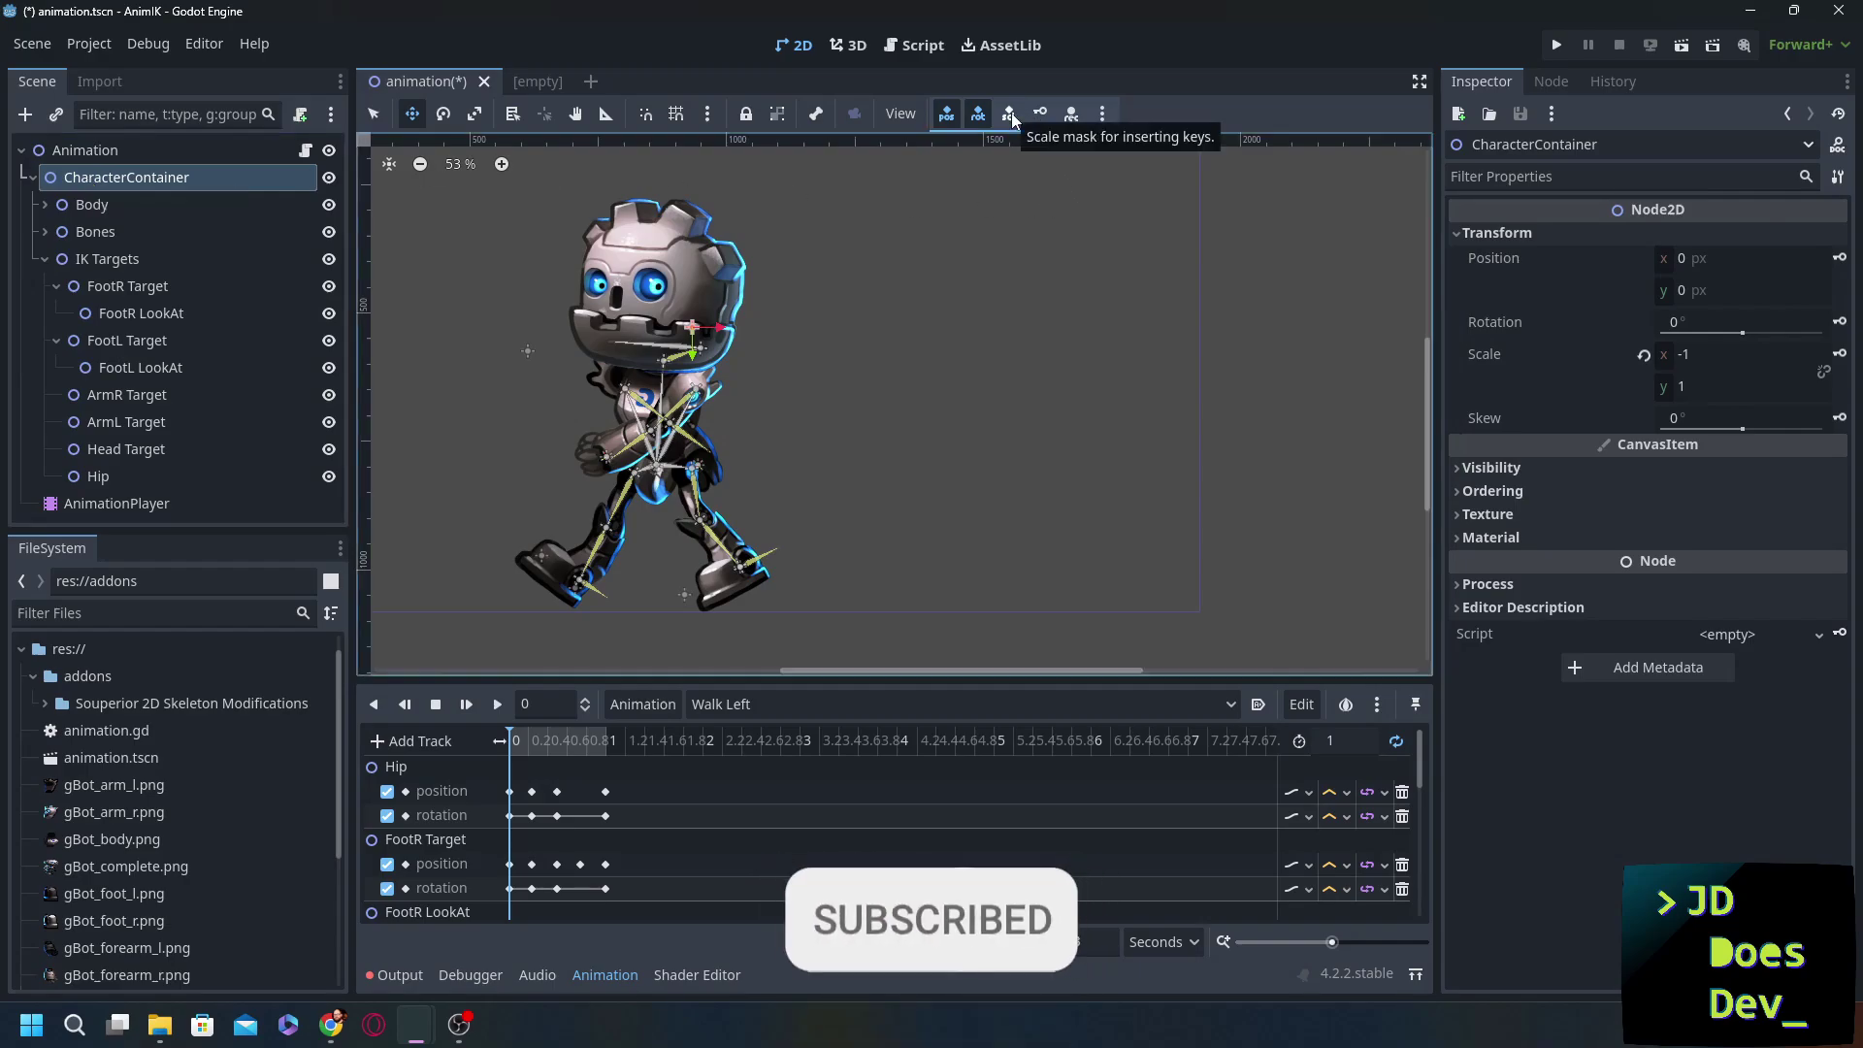
{"action": "left_click", "coordinate": [1039, 116]}
{"action": "left_click", "coordinate": [1039, 117]}
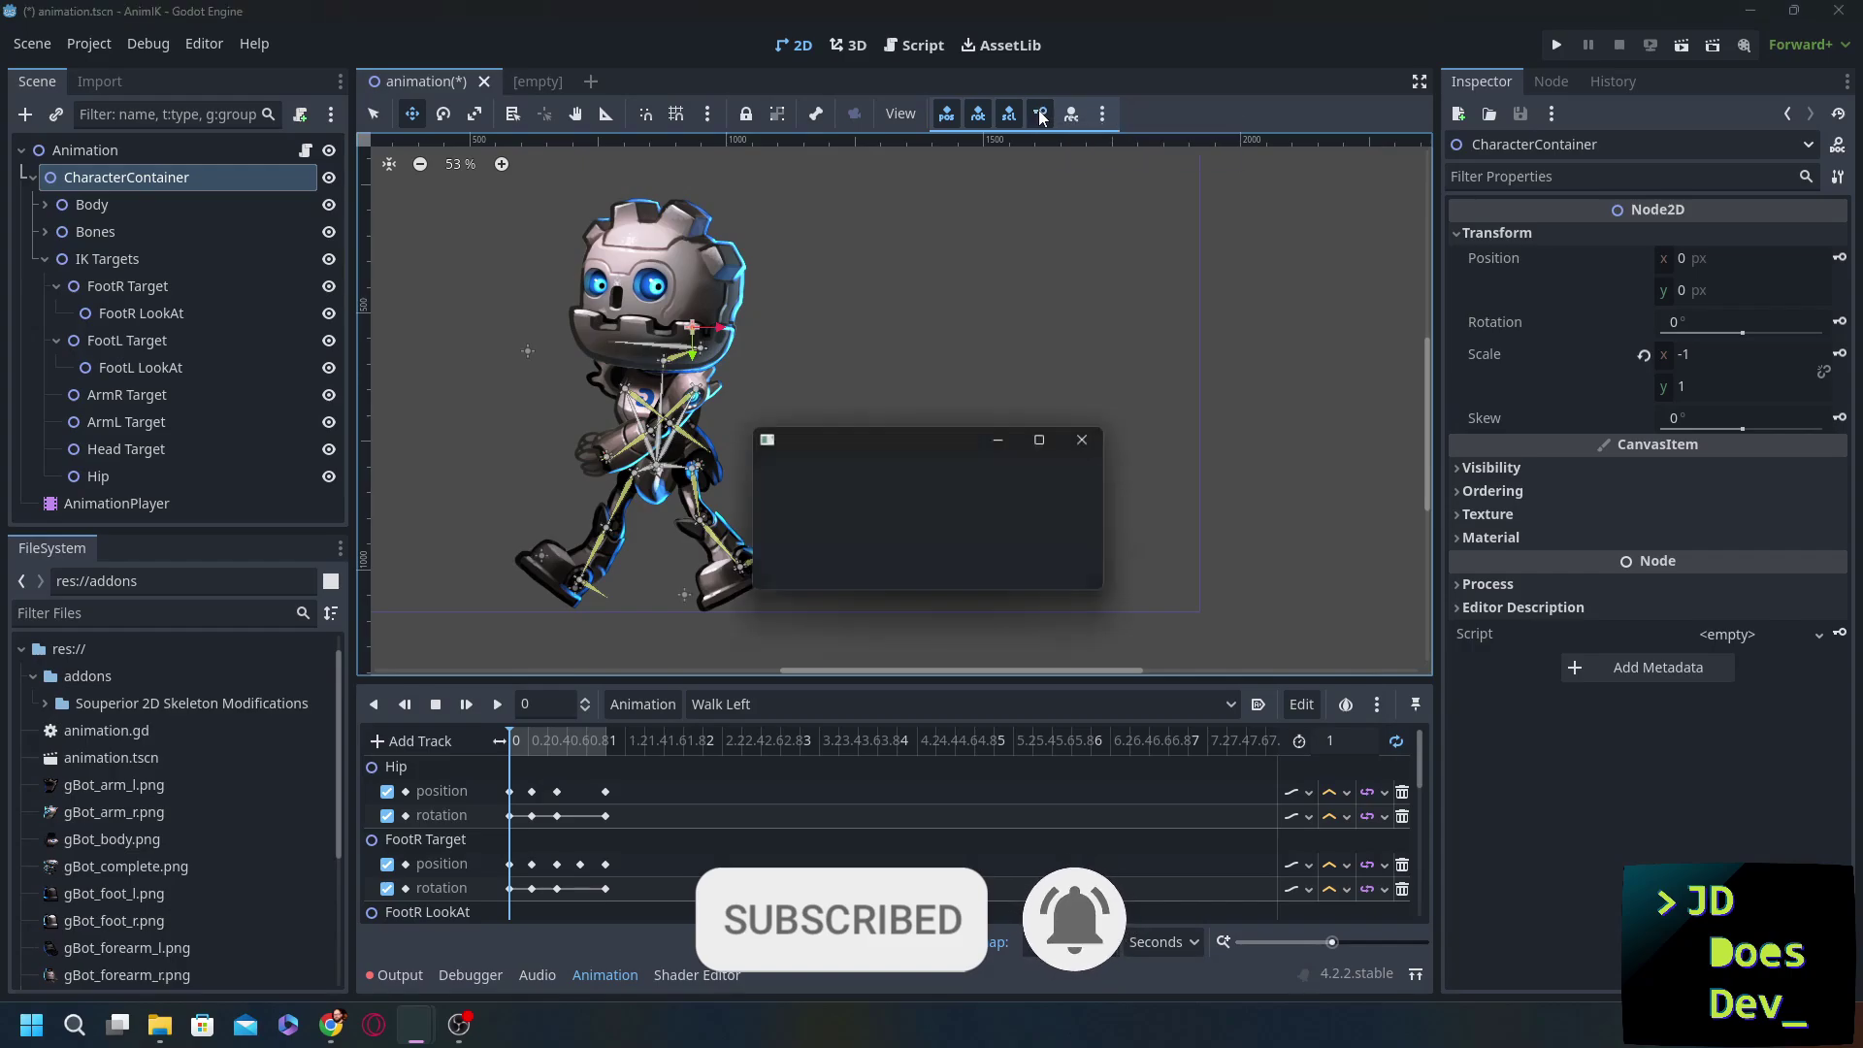
{"action": "left_click", "coordinate": [861, 576]}
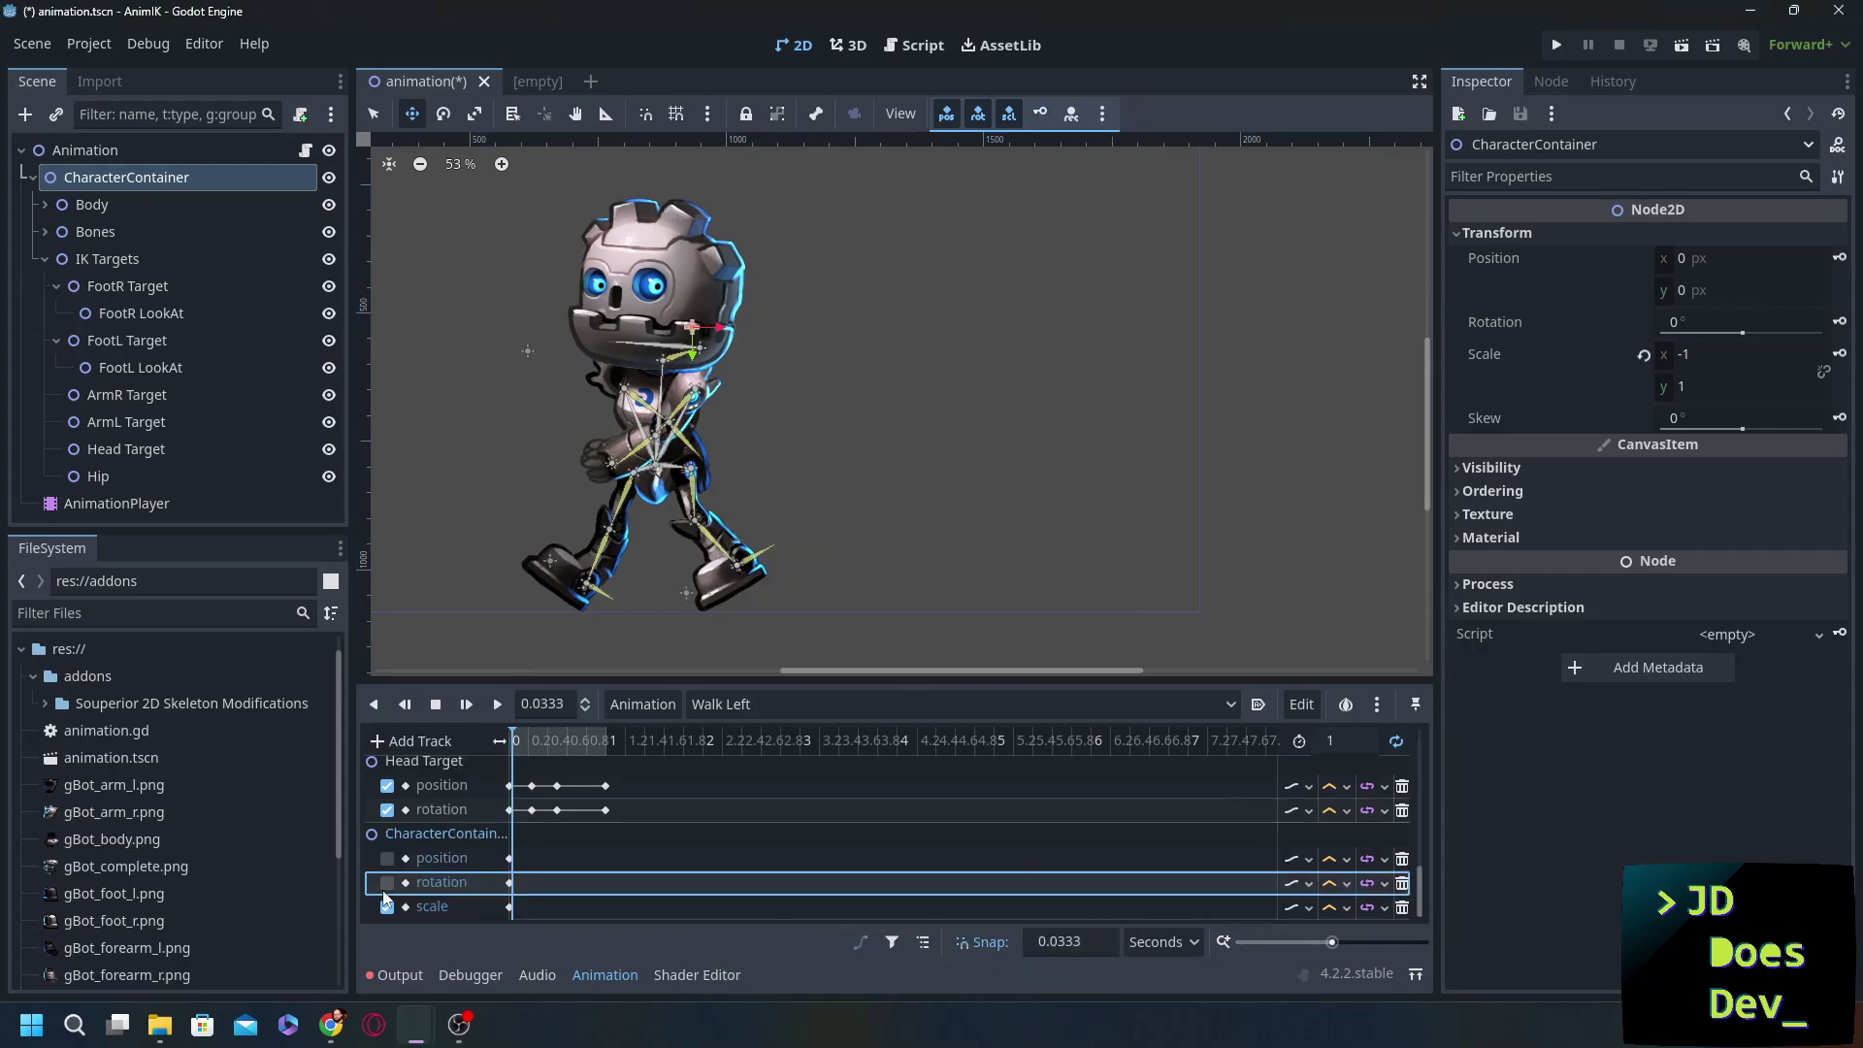
- Key the CharacterContainer's scale at 1 s in Walk Left and delete its position and rotation tracks
{"action": "left_click", "coordinate": [516, 741]}
{"action": "left_click_drag", "start_coordinate": [516, 742], "coordinate": [606, 739]}
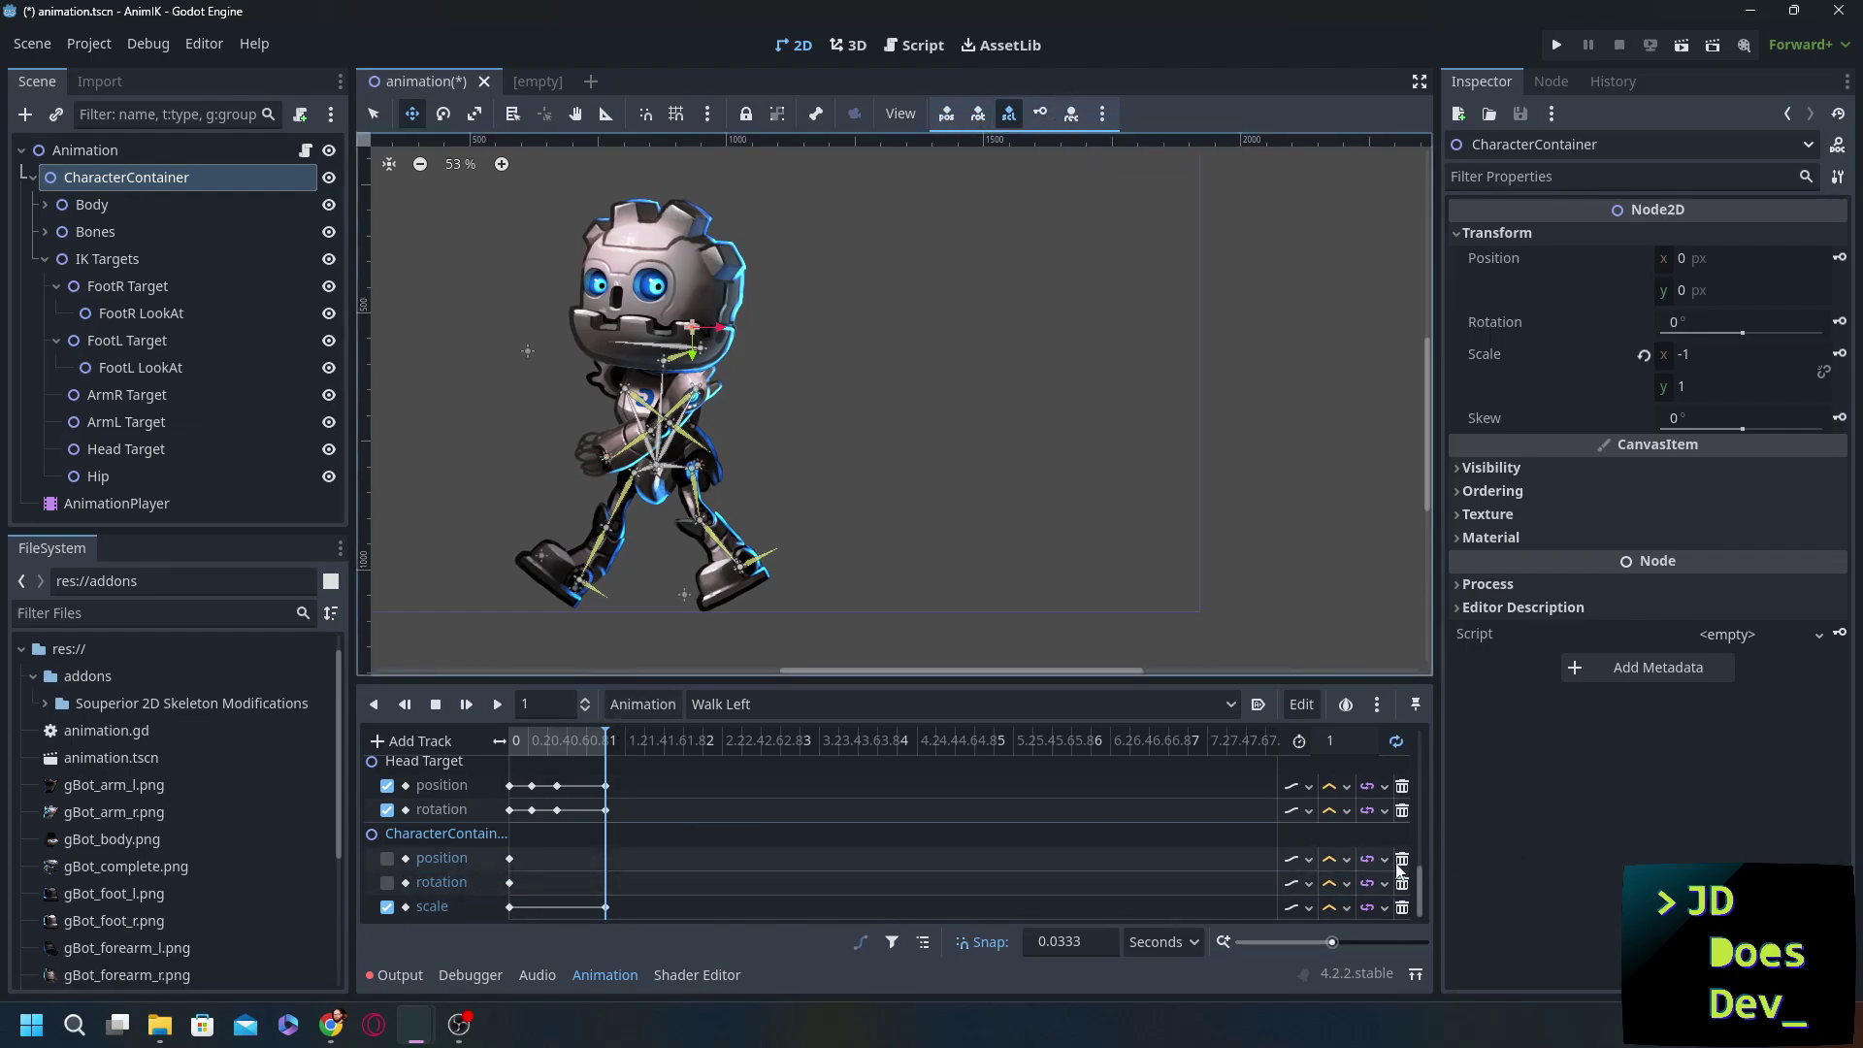
{"action": "left_click", "coordinate": [1401, 858]}
{"action": "left_click", "coordinate": [1403, 884]}
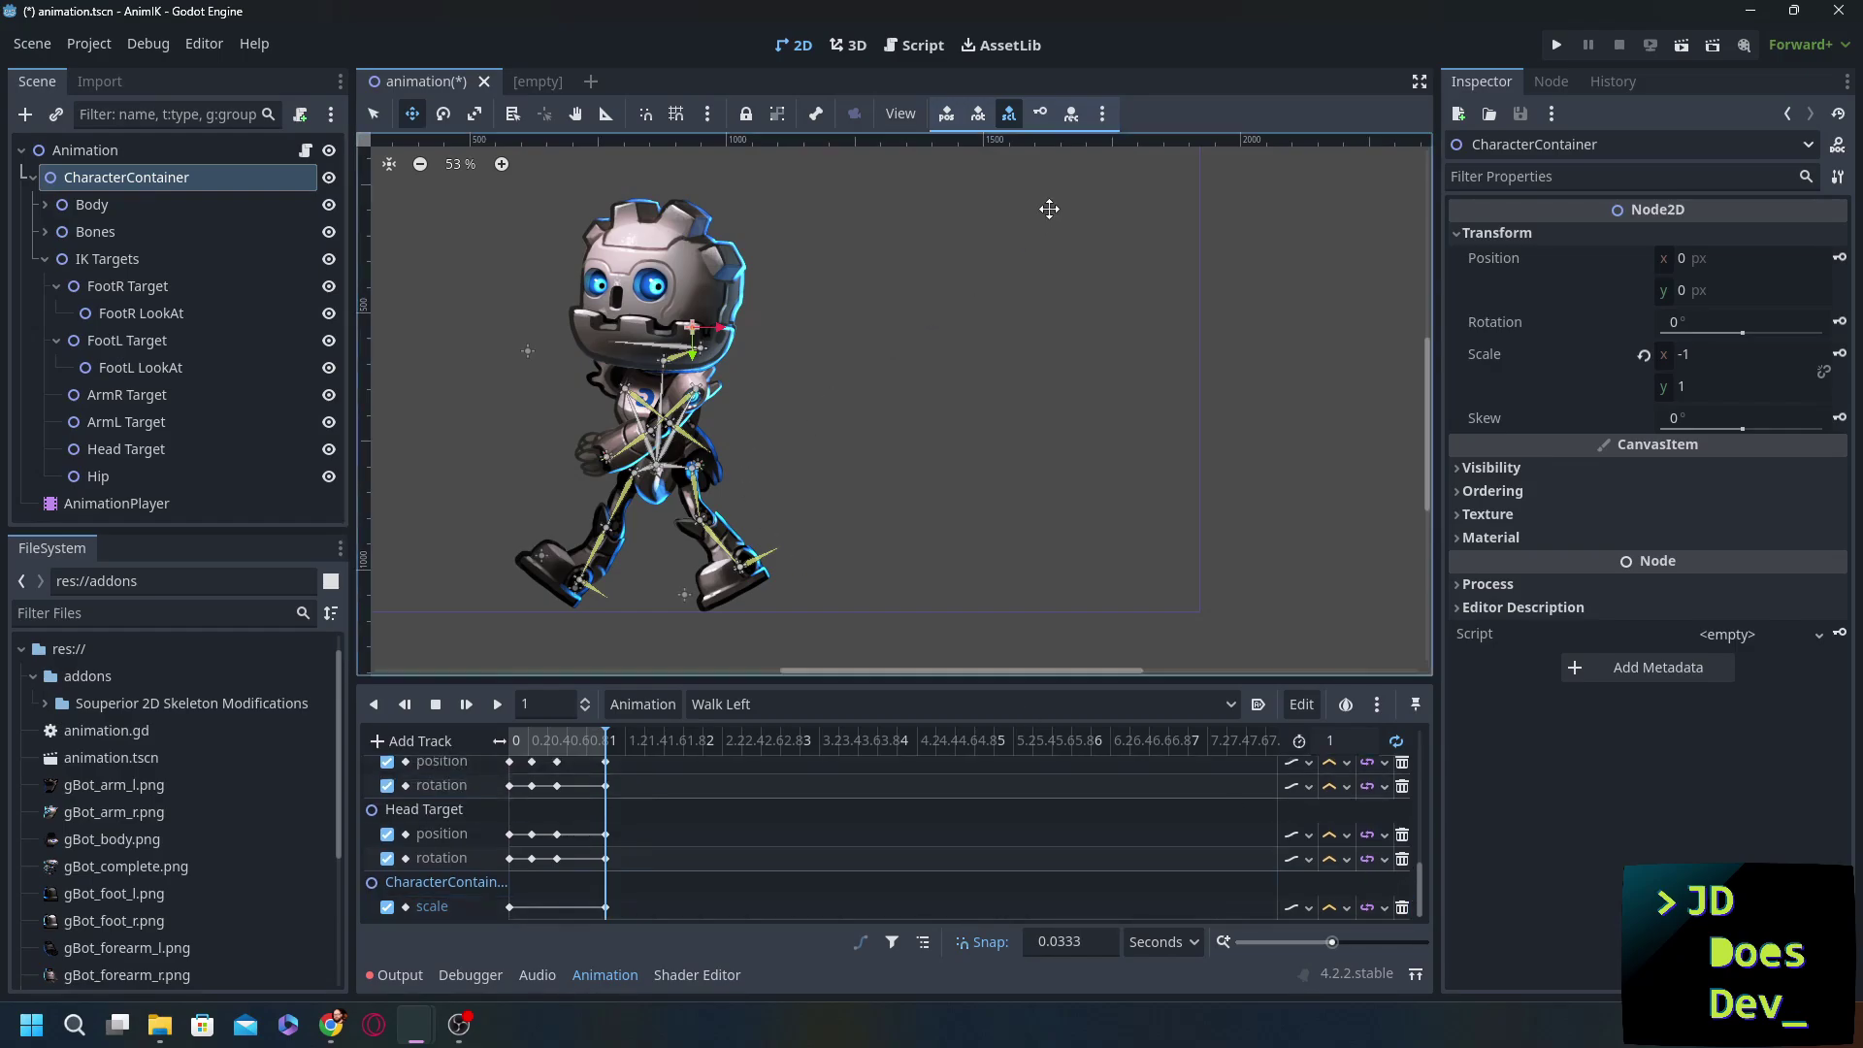
- Switch to the Walk animation, set the CharacterContainer's X scale to 1 and key its scale at 0 s and 1 s
{"action": "left_click", "coordinate": [738, 704]}
{"action": "left_click", "coordinate": [749, 762]}
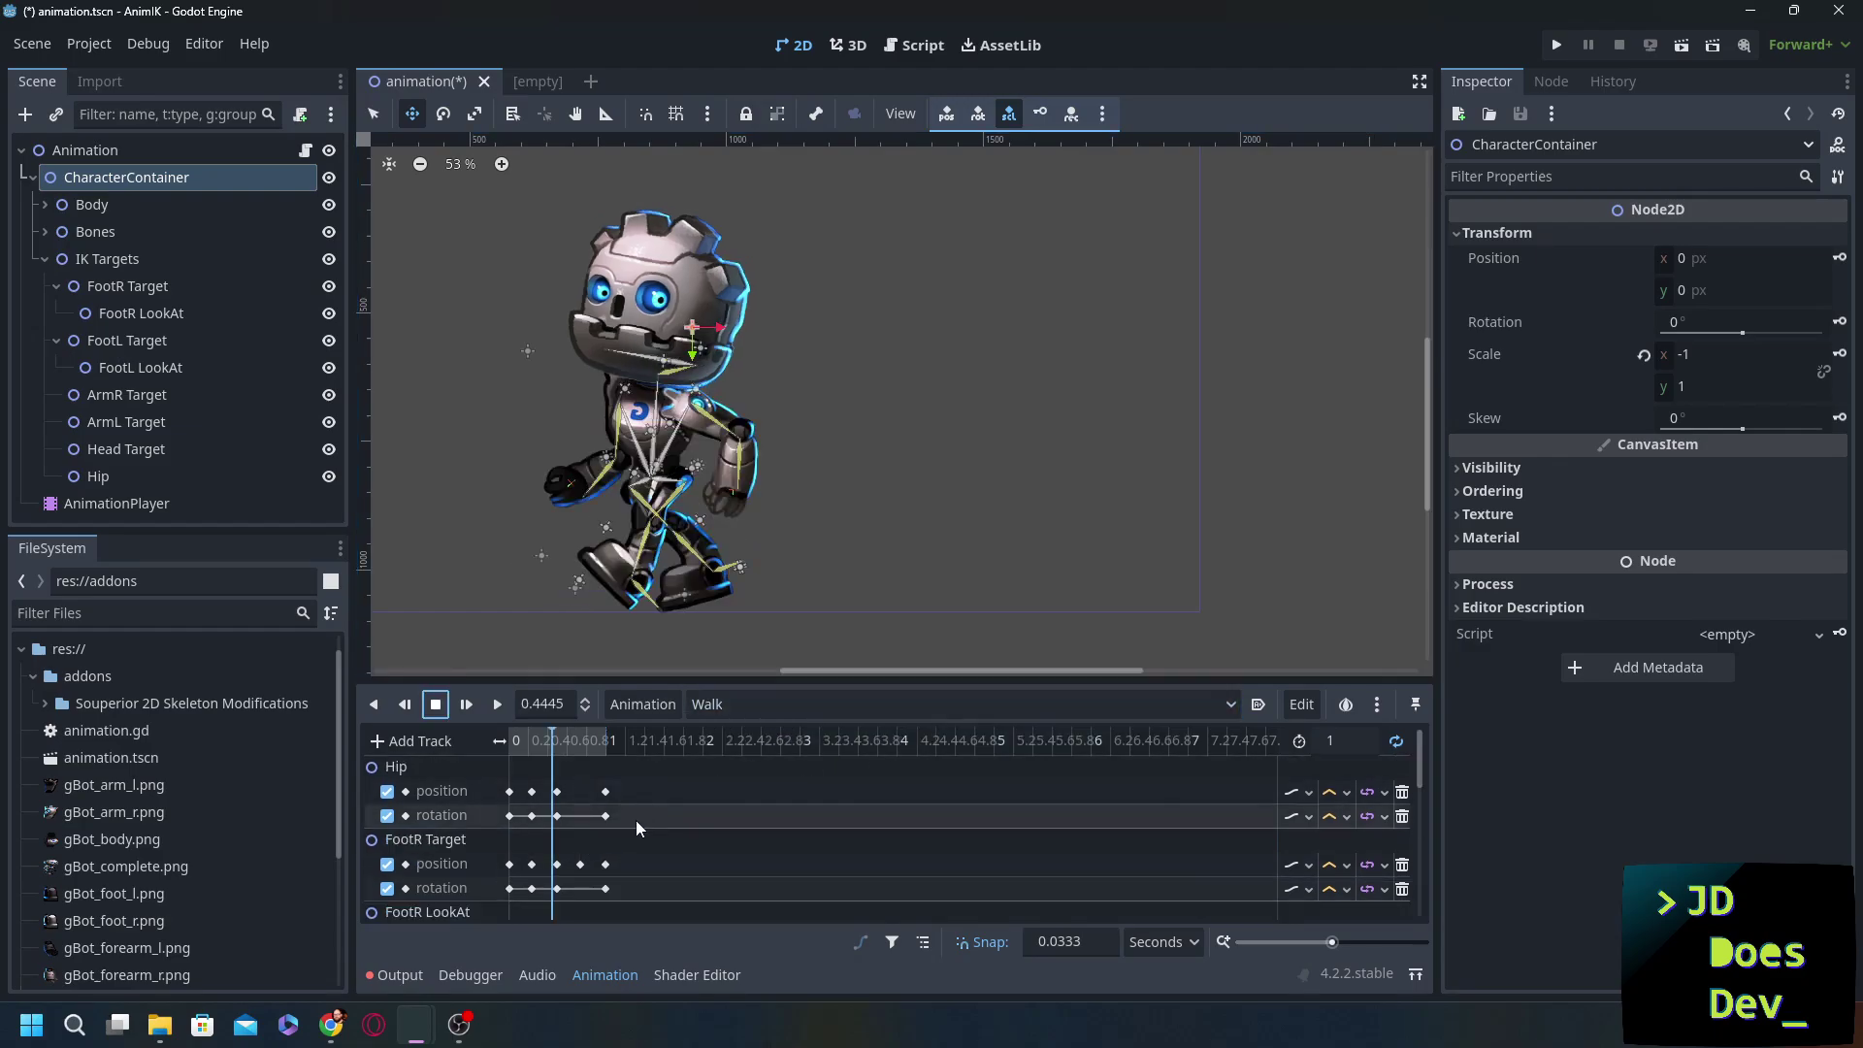
{"action": "left_click", "coordinate": [125, 180]}
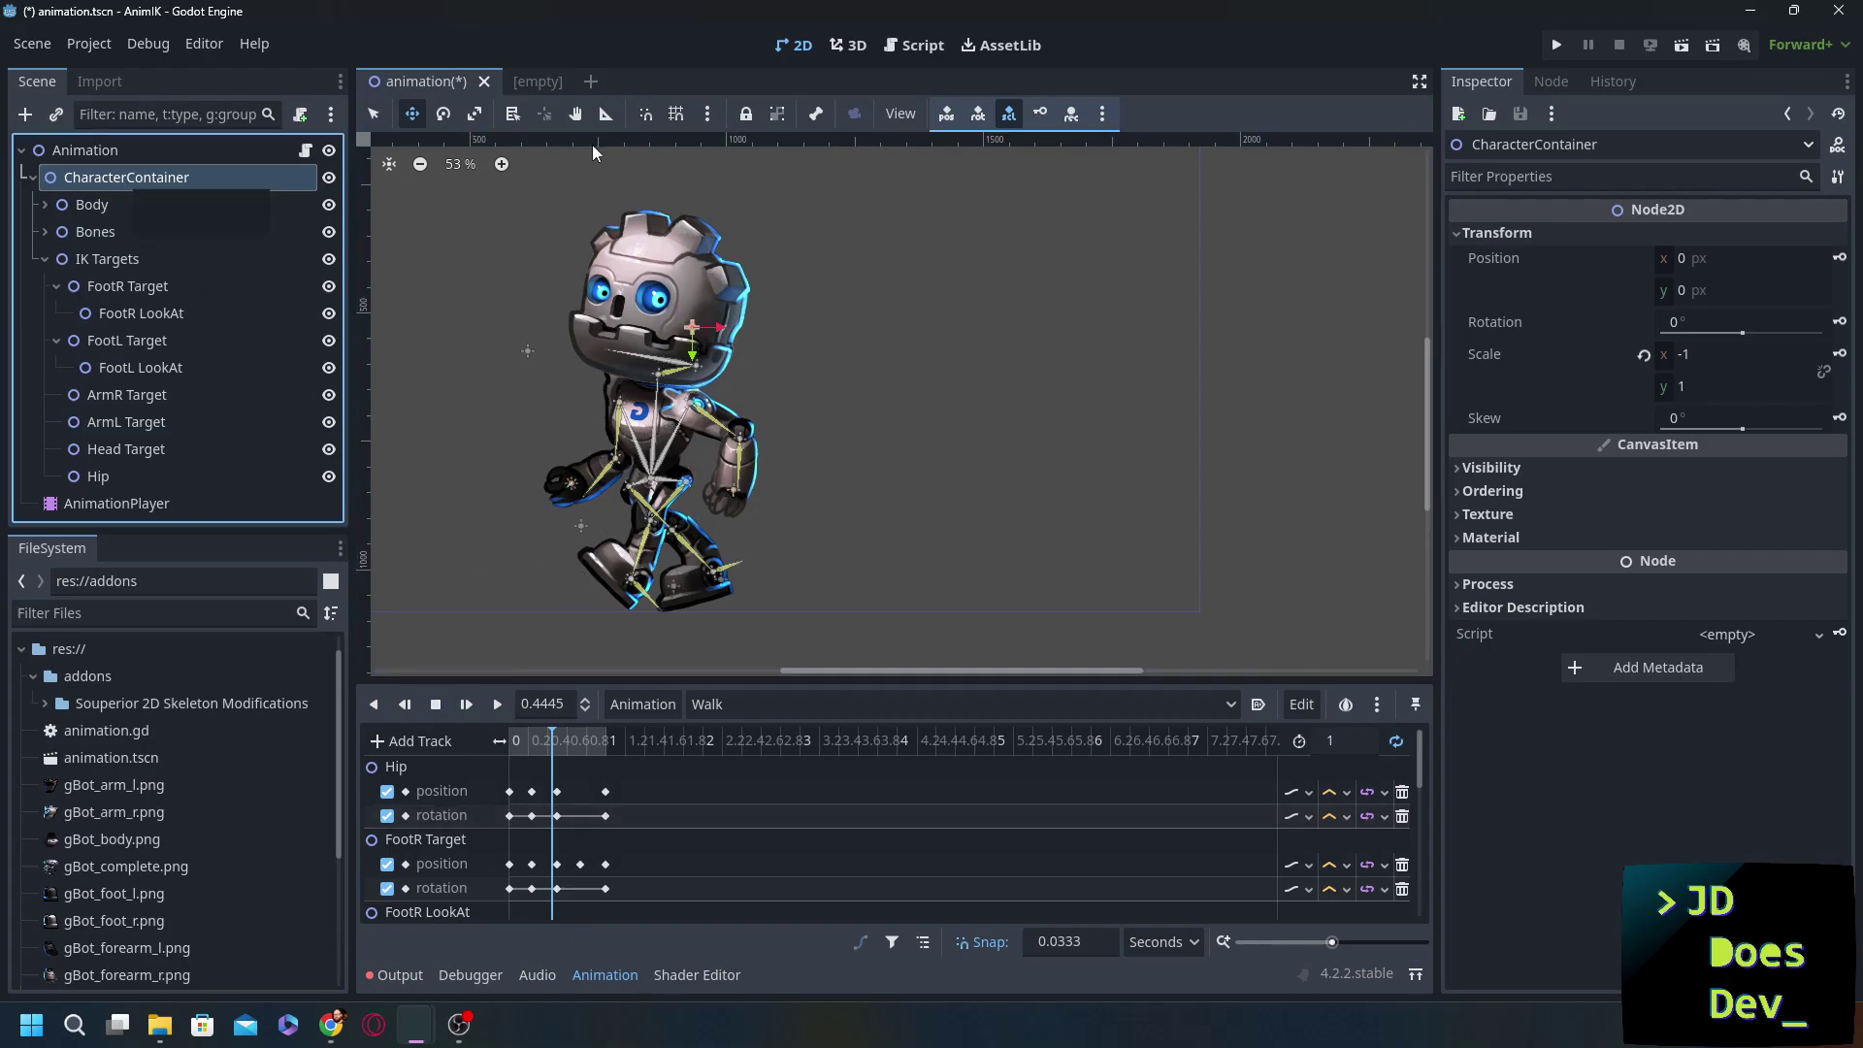
{"action": "left_click", "coordinate": [1686, 355]}
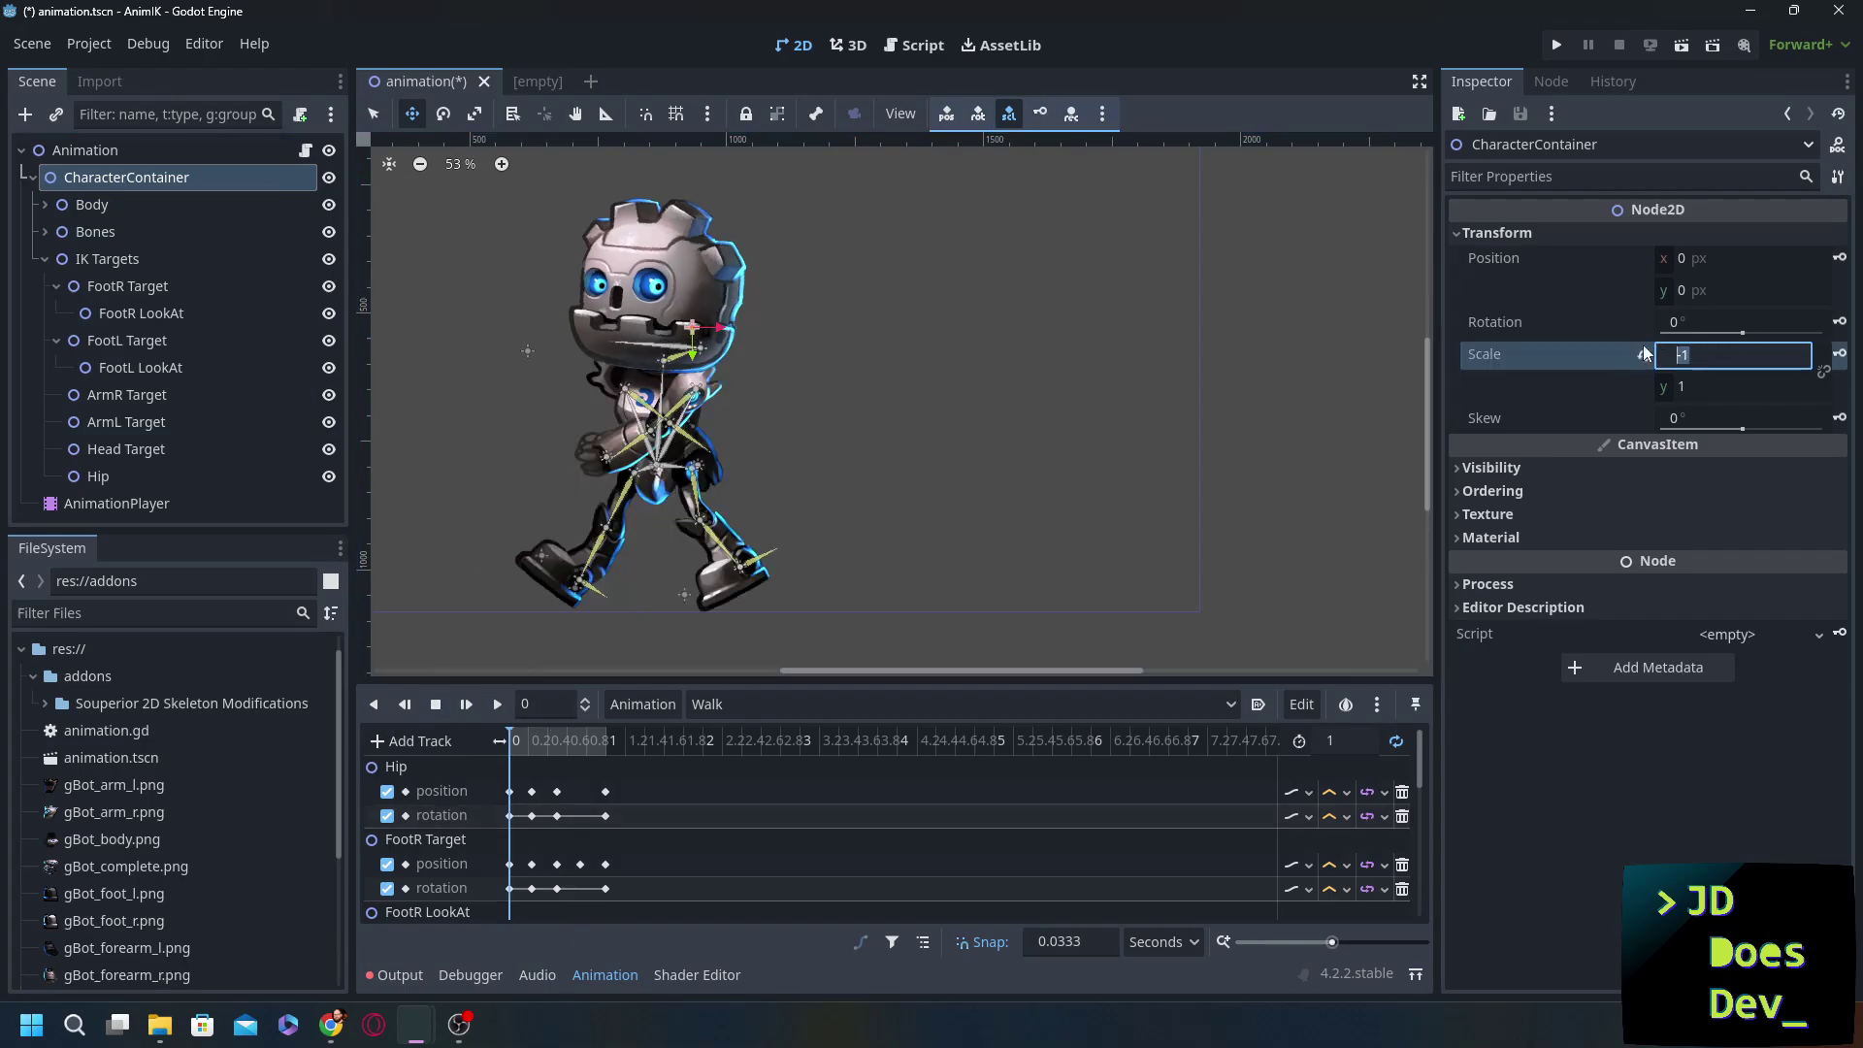
{"action": "type", "text": "1"}
{"action": "key", "text": "Return"}
{"action": "left_click", "coordinate": [1039, 114]}
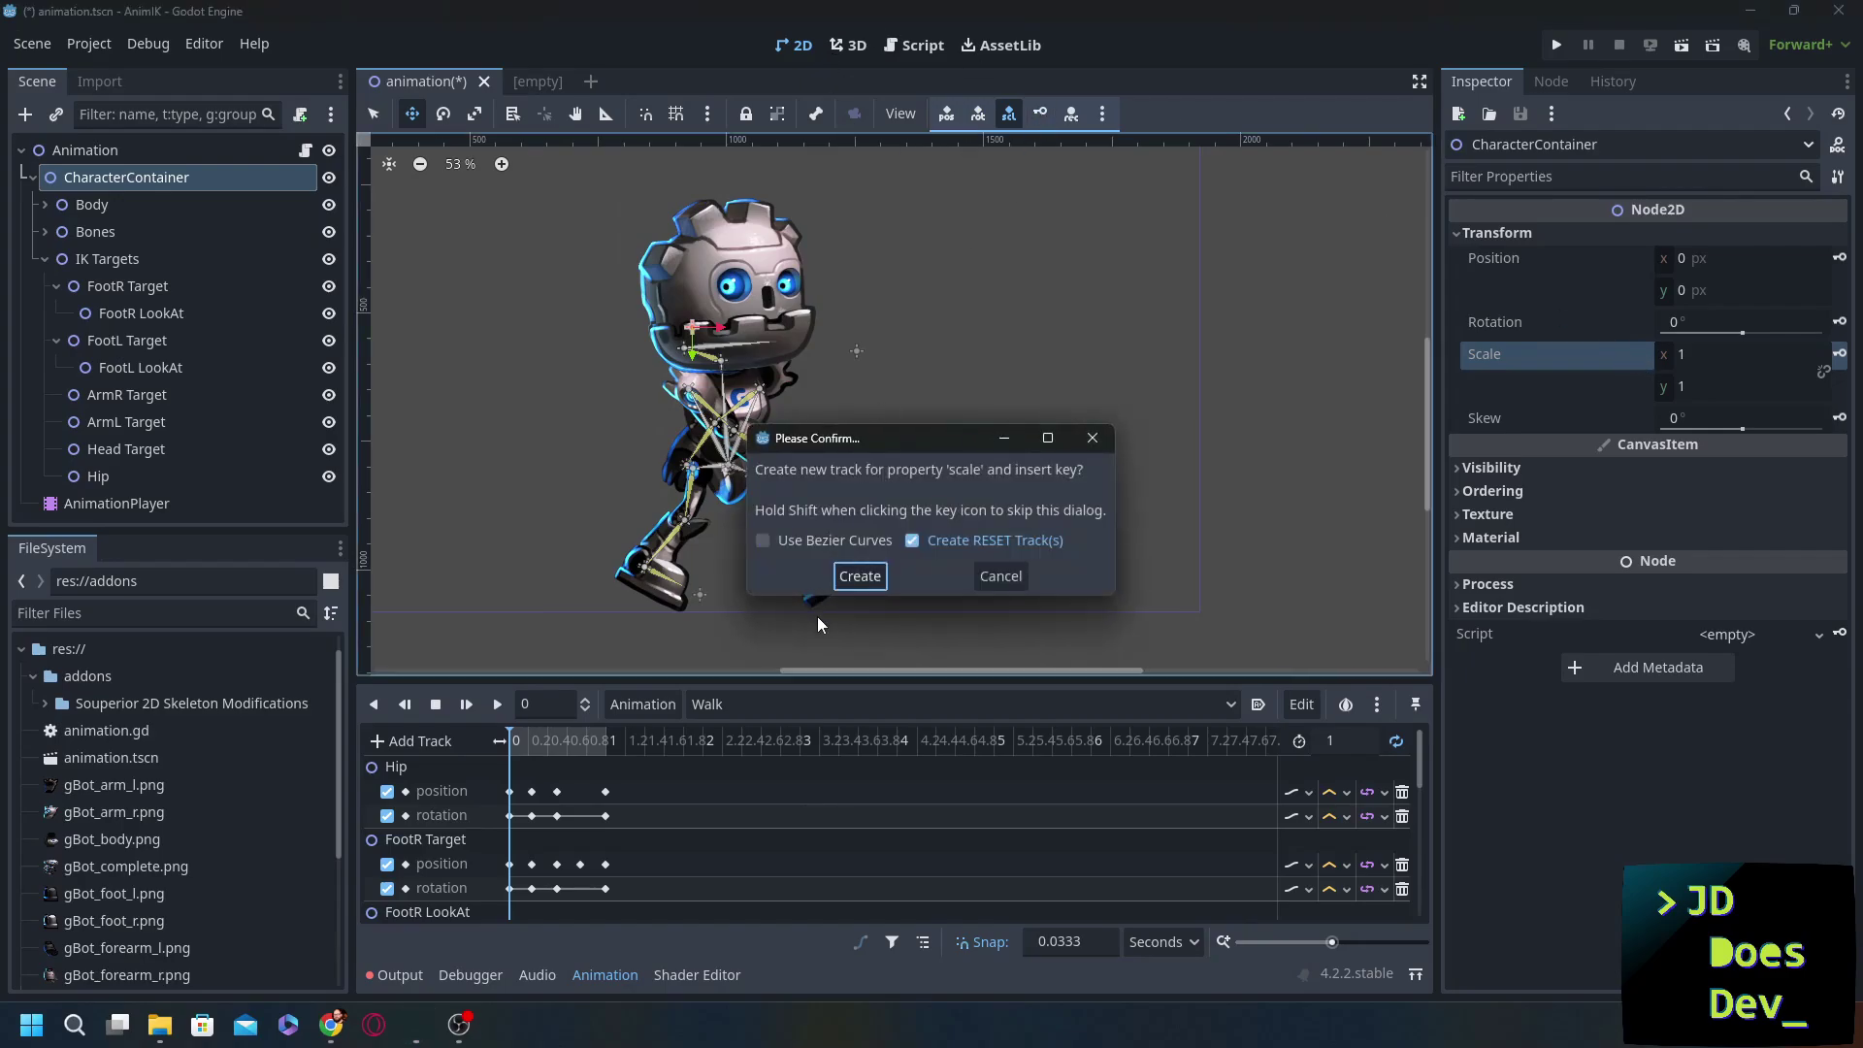
{"action": "left_click", "coordinate": [856, 578]}
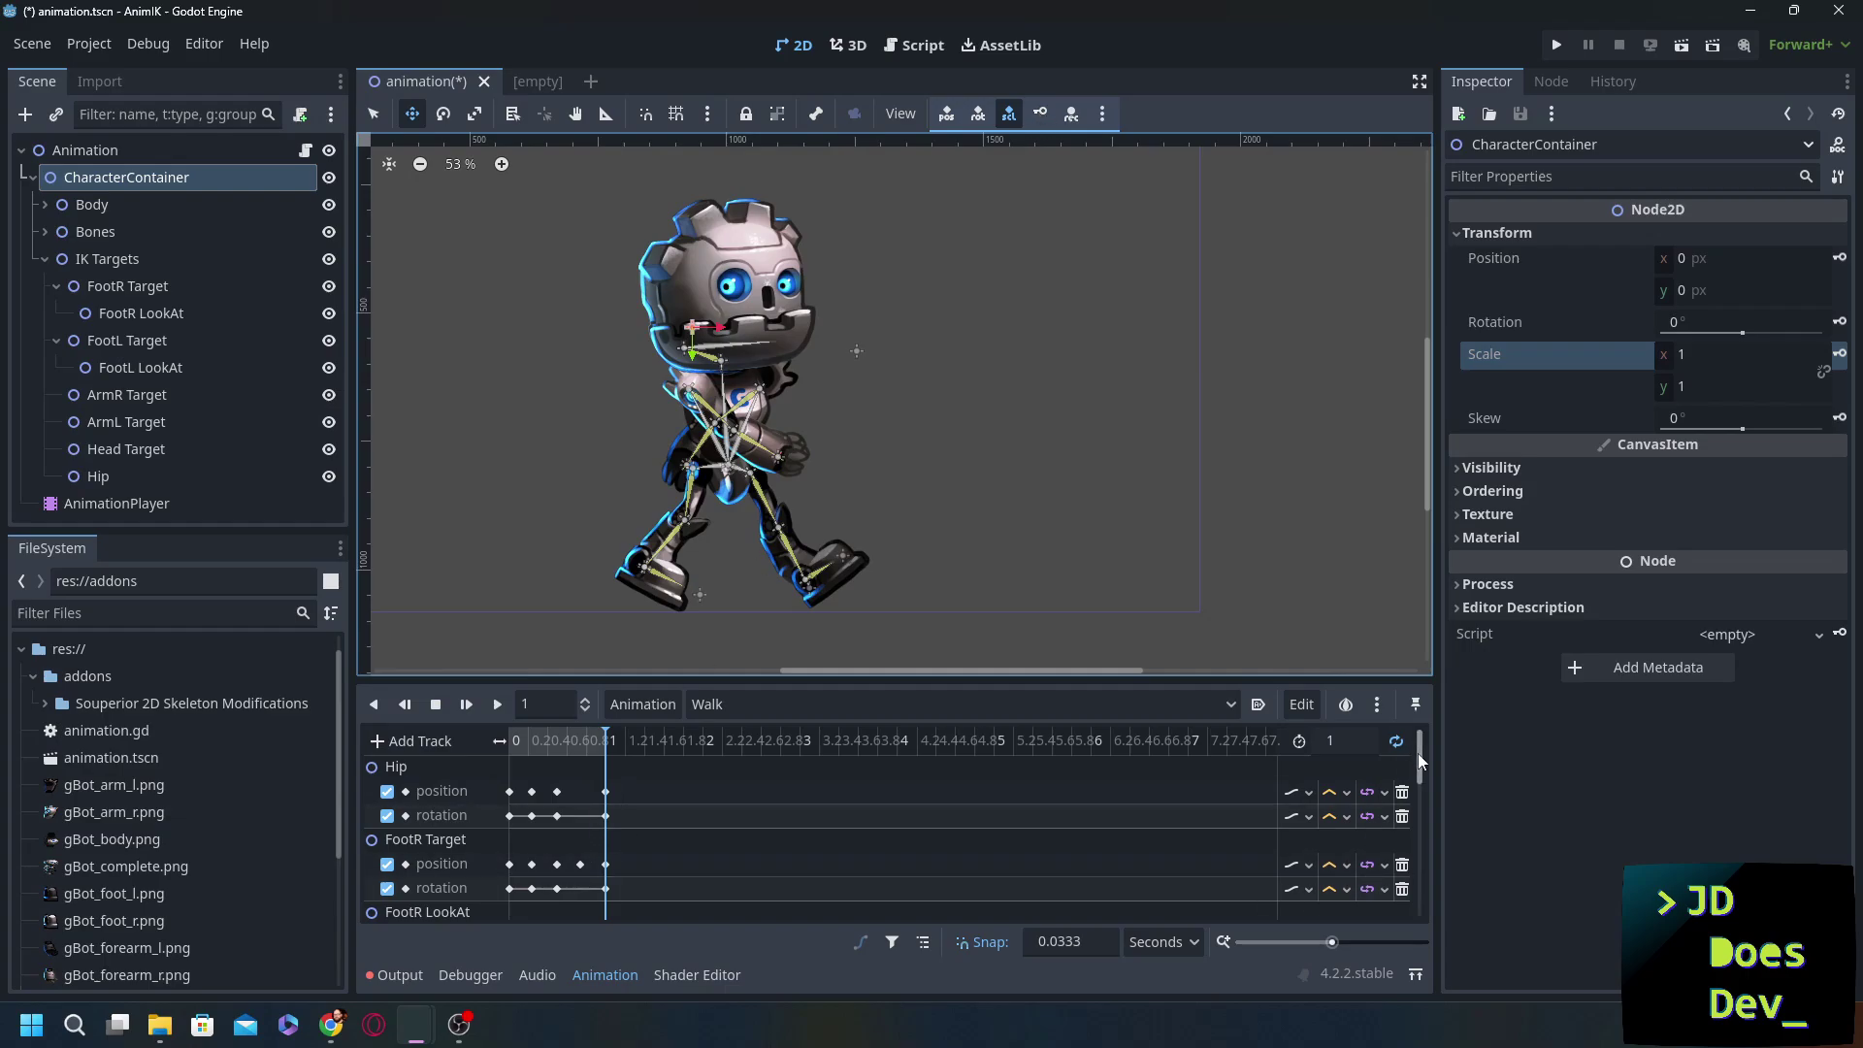
- Check the CharacterContainer's scale track in Walk, and preview the Walk and Walk Left animations
{"action": "left_click_drag", "start_coordinate": [1419, 766], "coordinate": [1126, 943]}
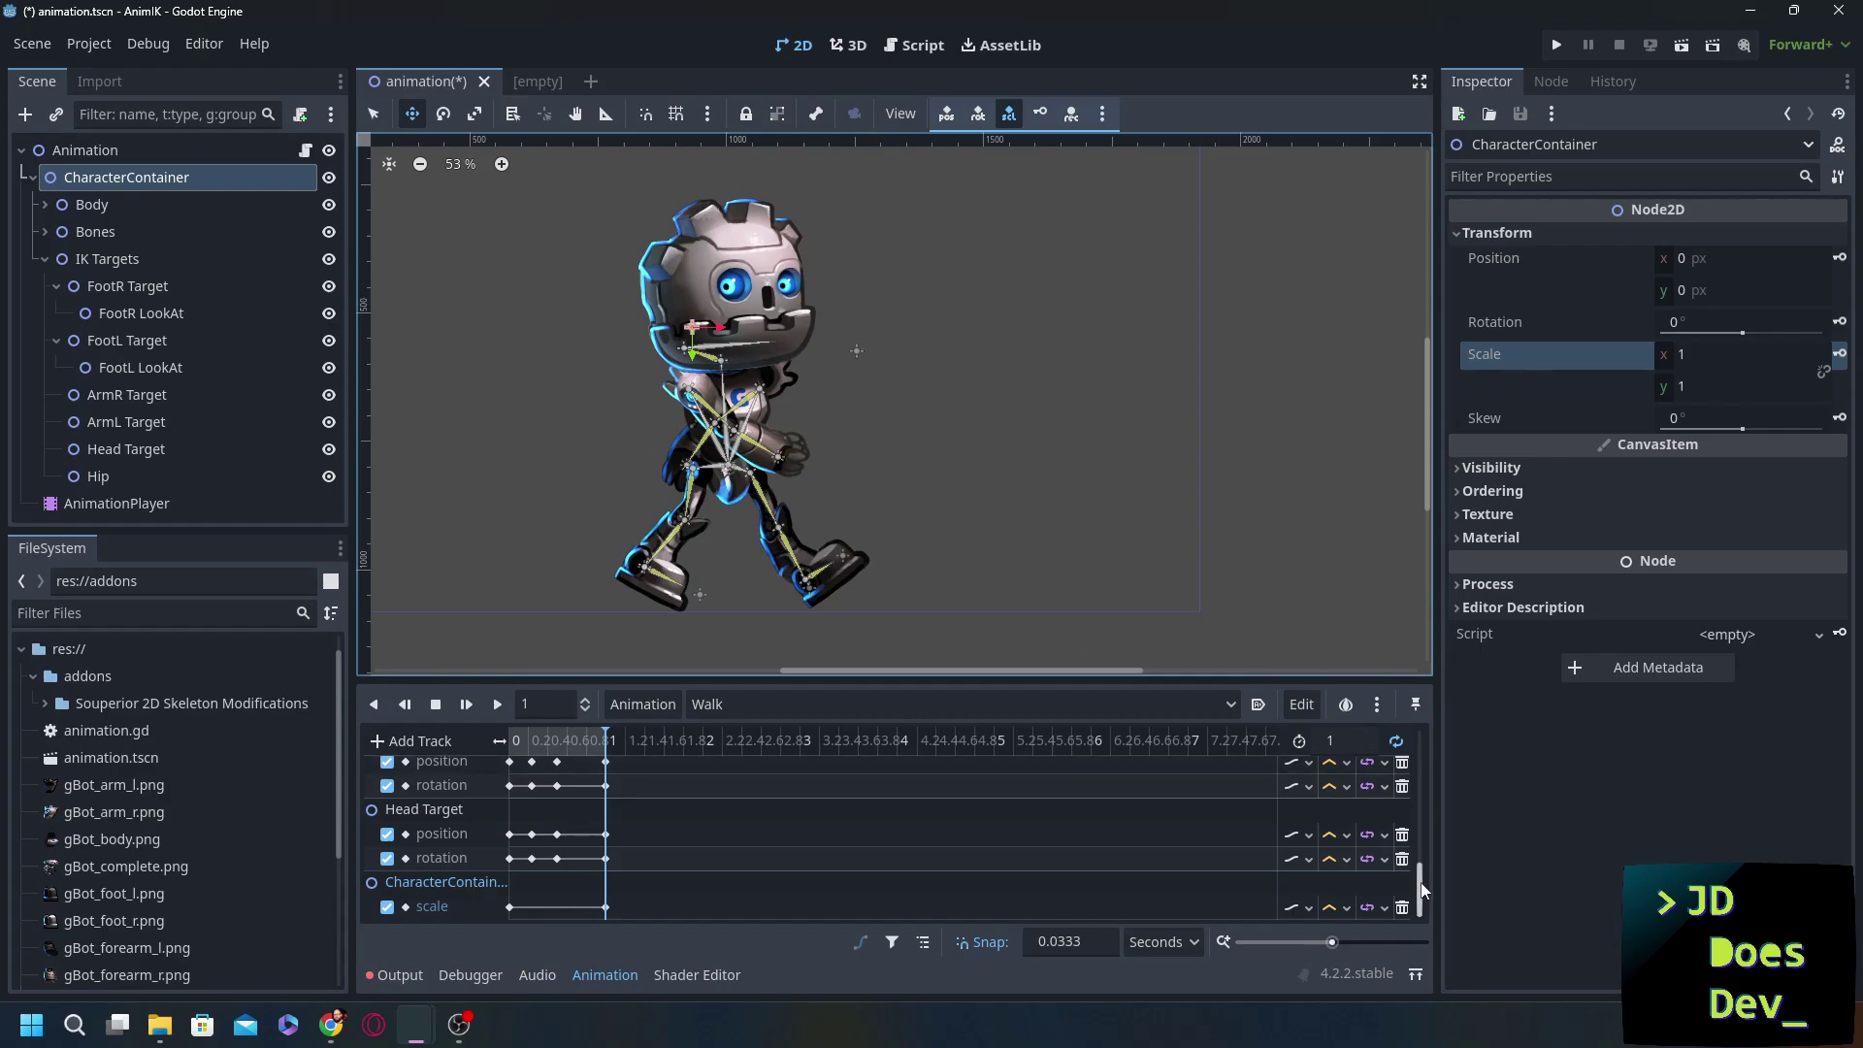
{"action": "left_click_drag", "start_coordinate": [1421, 890], "coordinate": [1417, 679]}
{"action": "left_click", "coordinate": [496, 703]}
{"action": "left_click", "coordinate": [877, 704]}
{"action": "left_click", "coordinate": [760, 786]}
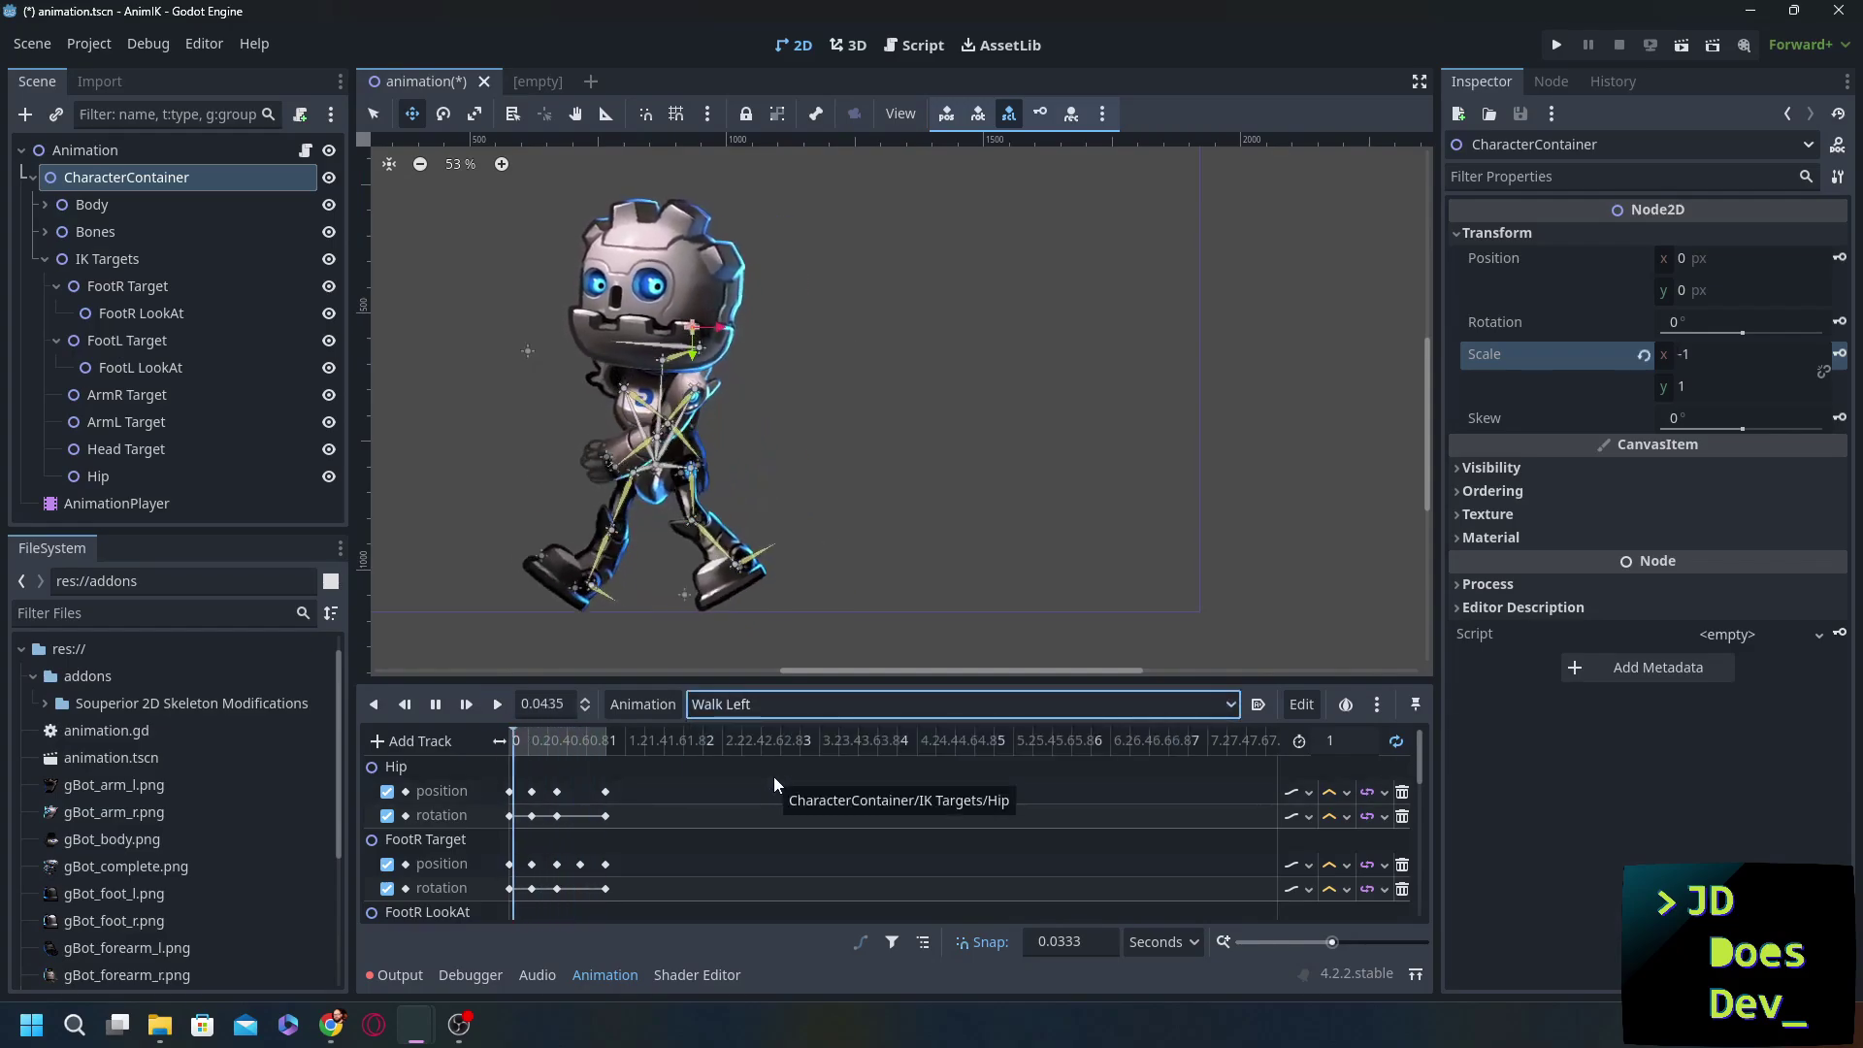